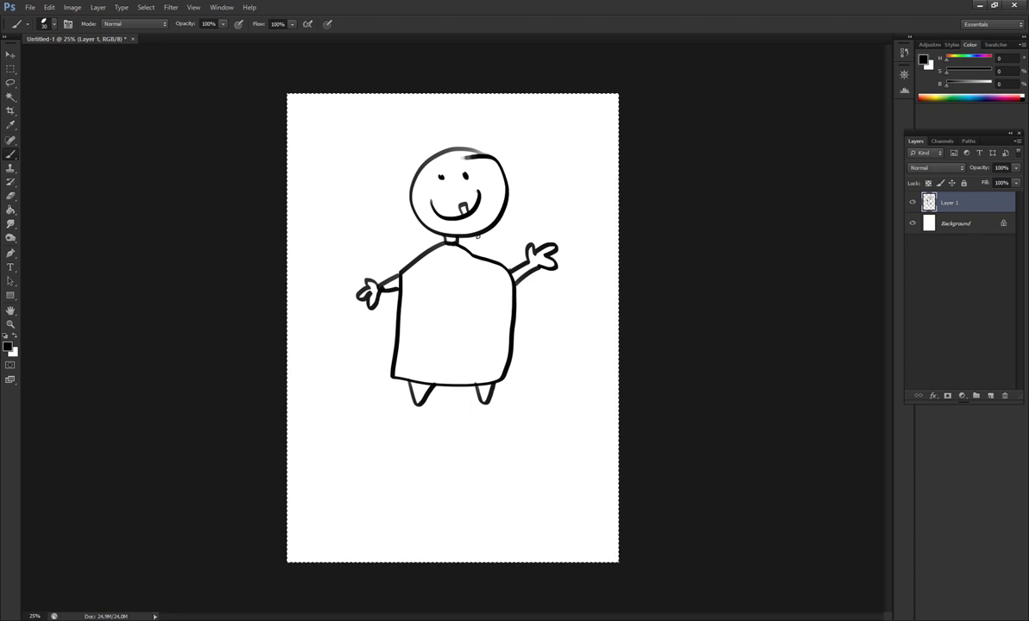
- Clear the stick figure from Layer 1 and block in a new figure's head, hair and torso in greys sampled from the strokes
key(Delete)
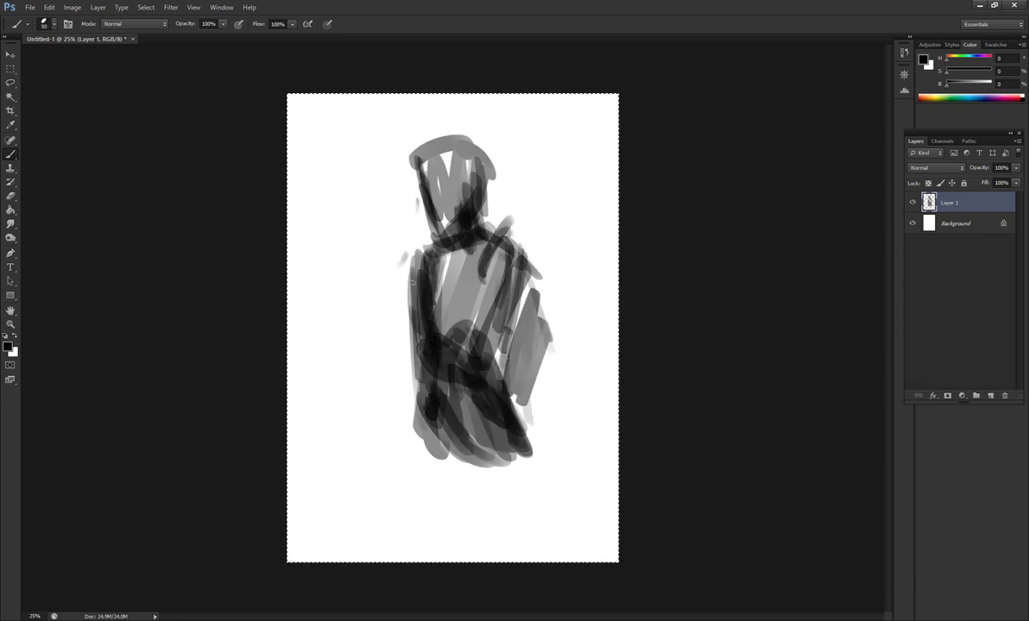
alt+click(445, 211)
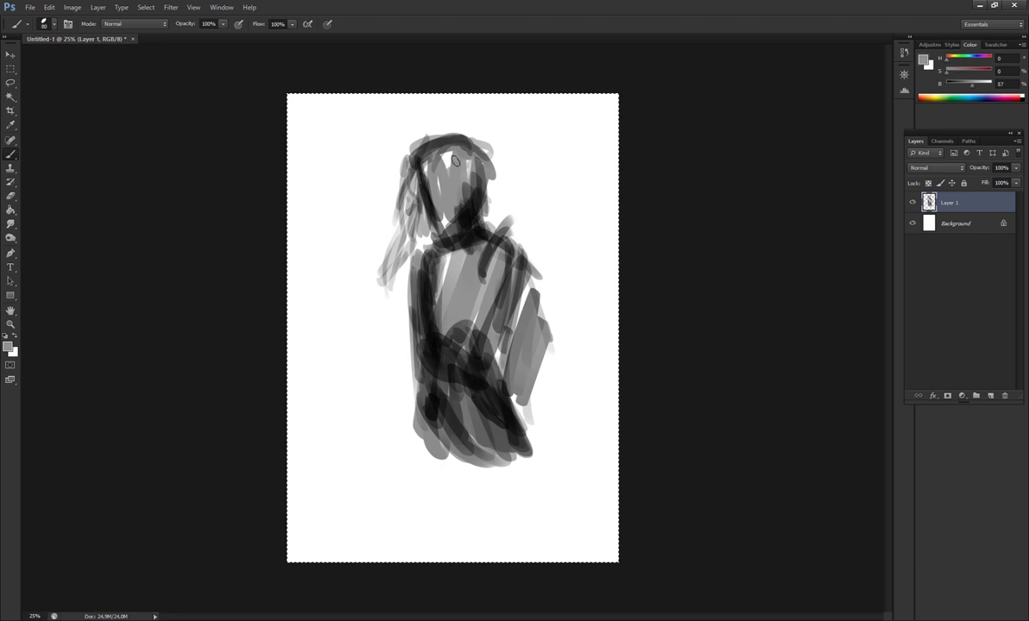
mouse_move(445, 210)
mouse_down()
mouse_move(447, 181)
mouse_move(439, 212)
mouse_up()
alt+click(441, 202)
key(bracketleft)
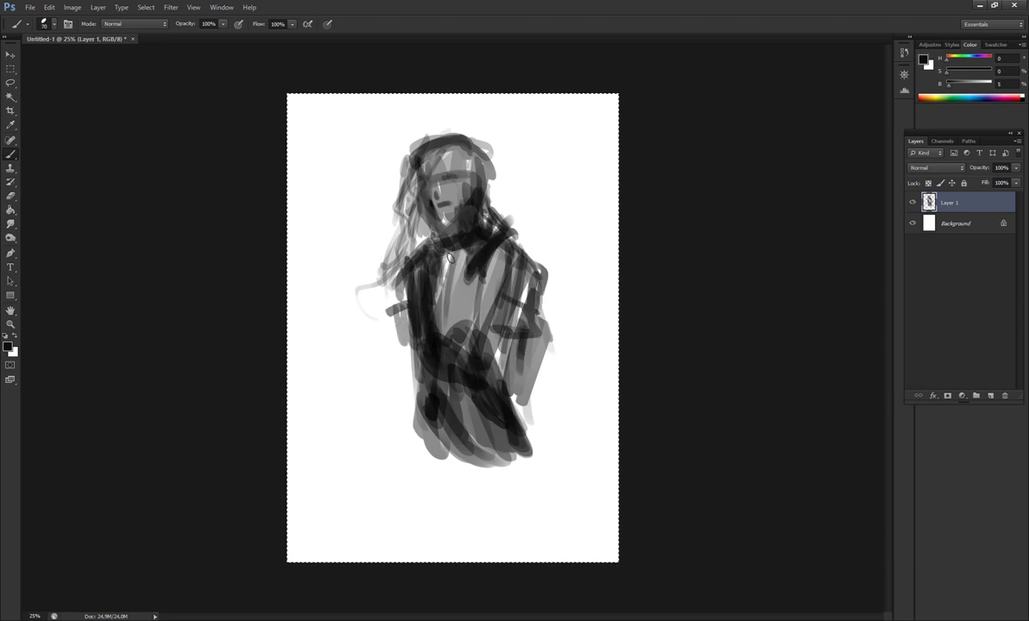
- Sketch the hip curve, deselect the canvas, and block in both legs with a 175 px dark brush
mouse_move(405, 454)
mouse_down()
mouse_move(415, 405)
mouse_move(512, 467)
mouse_move(524, 432)
mouse_up()
key(ctrl+d)
key(bracketright)
key(bracketright)
key(bracketright)
key(bracketright)
key(bracketright)
drag(457, 405, 483, 552)
drag(423, 397, 432, 552)
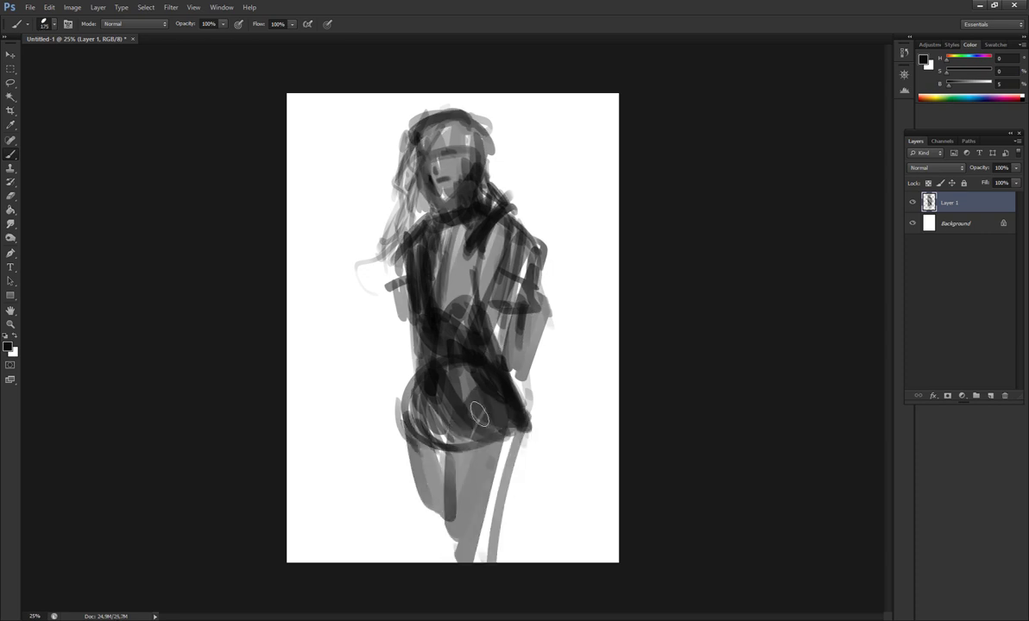
- Darken the hips, shoulders and thighs with broad overlapping strokes in dark grey tones
mouse_move(406, 379)
mouse_down()
mouse_move(434, 482)
mouse_move(416, 458)
mouse_move(388, 345)
mouse_up()
drag(389, 224, 496, 194)
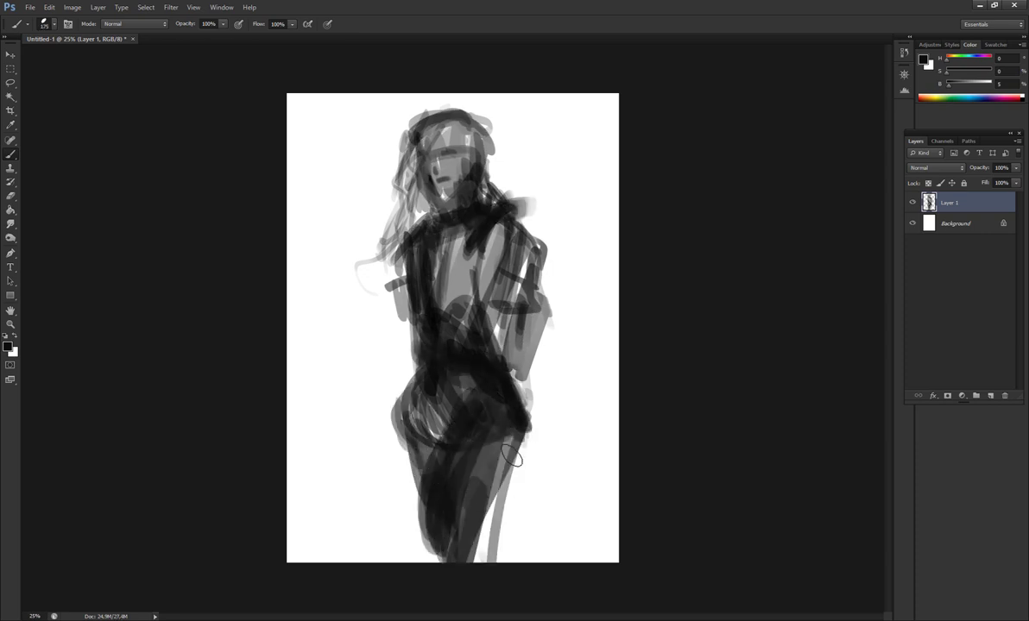
drag(475, 406, 440, 500)
alt+click(449, 483)
mouse_move(432, 500)
mouse_down()
mouse_move(432, 414)
mouse_move(497, 415)
mouse_move(405, 354)
mouse_move(501, 509)
mouse_up()
- Strengthen the waist, chest and neck with a smaller brush in a dark tone sampled from the figure
alt+click(419, 388)
key(bracketleft)
key(bracketleft)
key(bracketleft)
key(bracketleft)
key(bracketleft)
mouse_move(470, 362)
mouse_down()
mouse_move(487, 203)
mouse_move(432, 116)
mouse_move(396, 97)
mouse_move(465, 181)
mouse_move(453, 191)
mouse_up()
- Add the thin shape extending outward beside the figure's right shoulder, using a fine brush and a sampled dark grey
key(bracketleft)
key(bracketleft)
key(bracketleft)
key(bracketleft)
alt+click(411, 183)
mouse_move(380, 212)
mouse_down()
mouse_move(350, 246)
mouse_move(393, 249)
mouse_up()
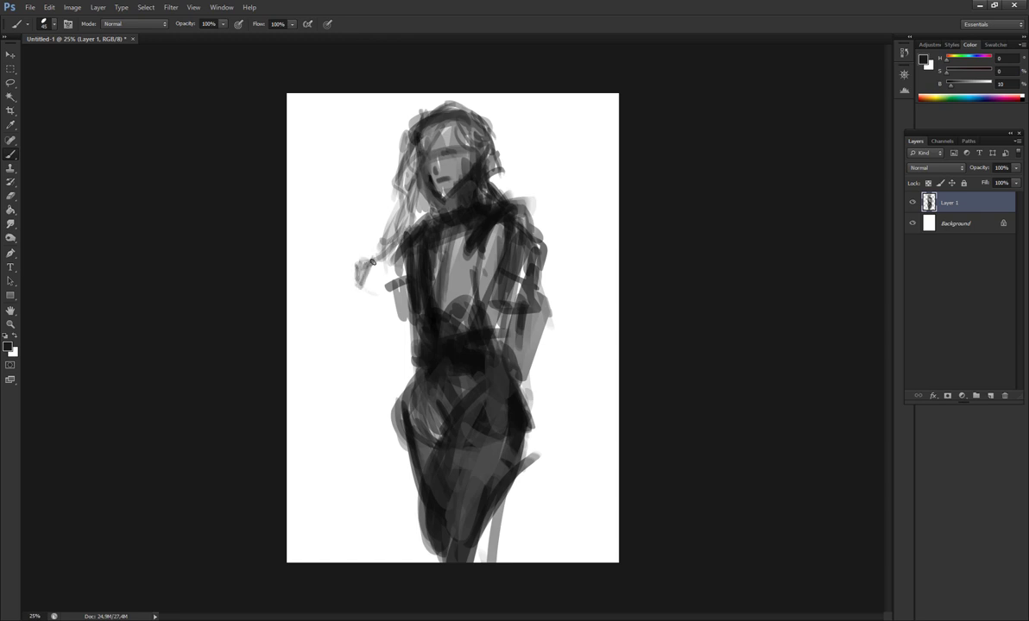
- Refine the face, jawline and neck shadow with small strokes in greys sampled from the head
alt+click(438, 183)
mouse_move(438, 183)
mouse_down()
mouse_move(414, 164)
mouse_move(442, 151)
mouse_move(436, 115)
mouse_move(411, 138)
mouse_up()
alt+click(443, 147)
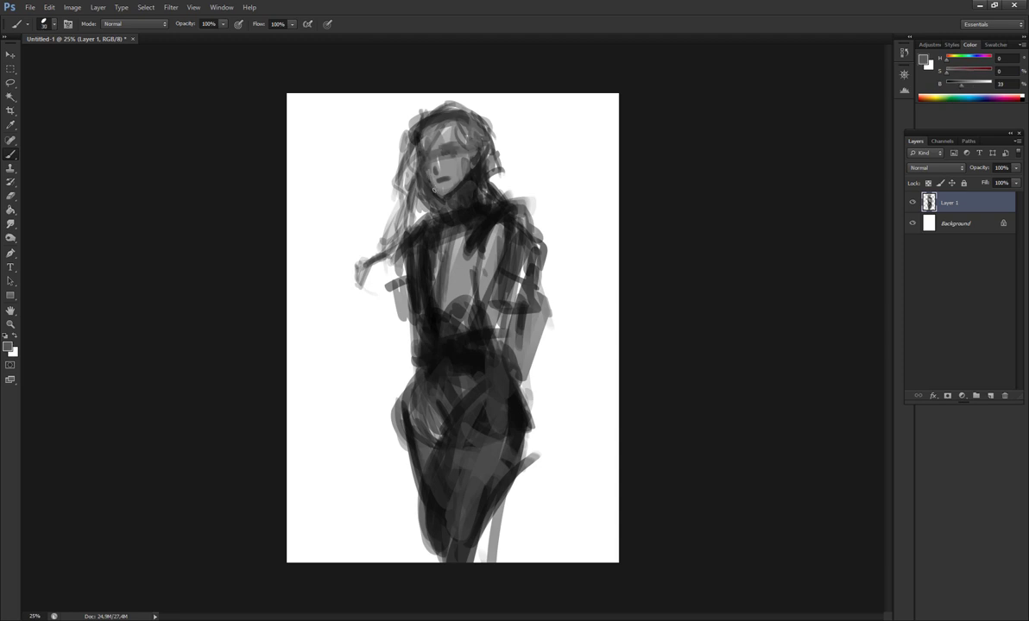
alt+click(459, 200)
mouse_move(442, 185)
mouse_down()
mouse_move(440, 155)
mouse_move(439, 199)
mouse_move(471, 177)
mouse_up()
- Fill out the hair around the head with a 60 px brush in sampled dark grey
alt+click(439, 125)
alt+click(403, 127)
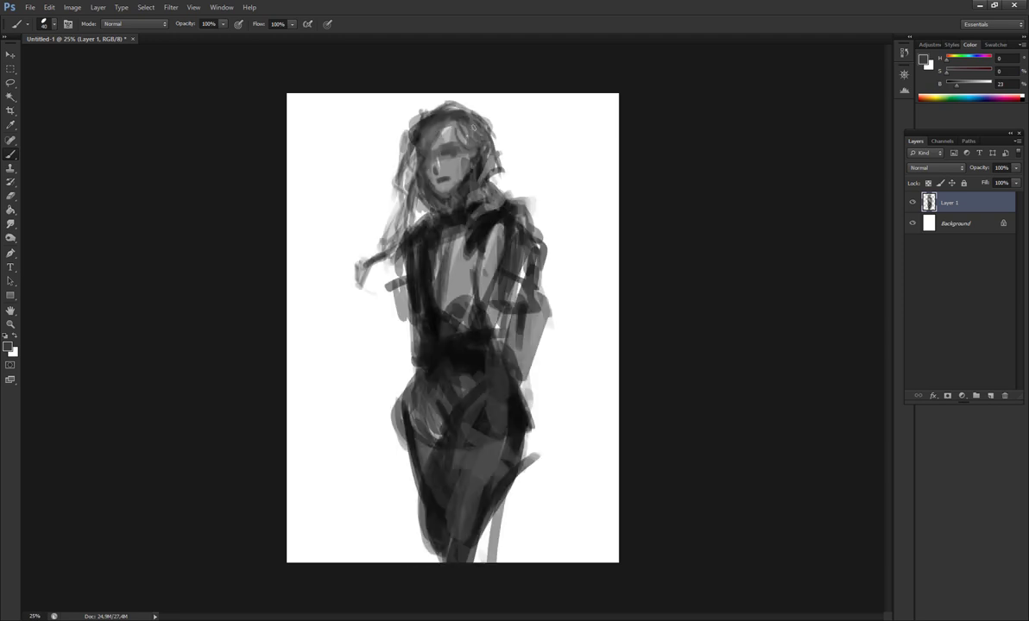
key(bracketright)
key(bracketright)
key(bracketright)
drag(431, 104, 455, 128)
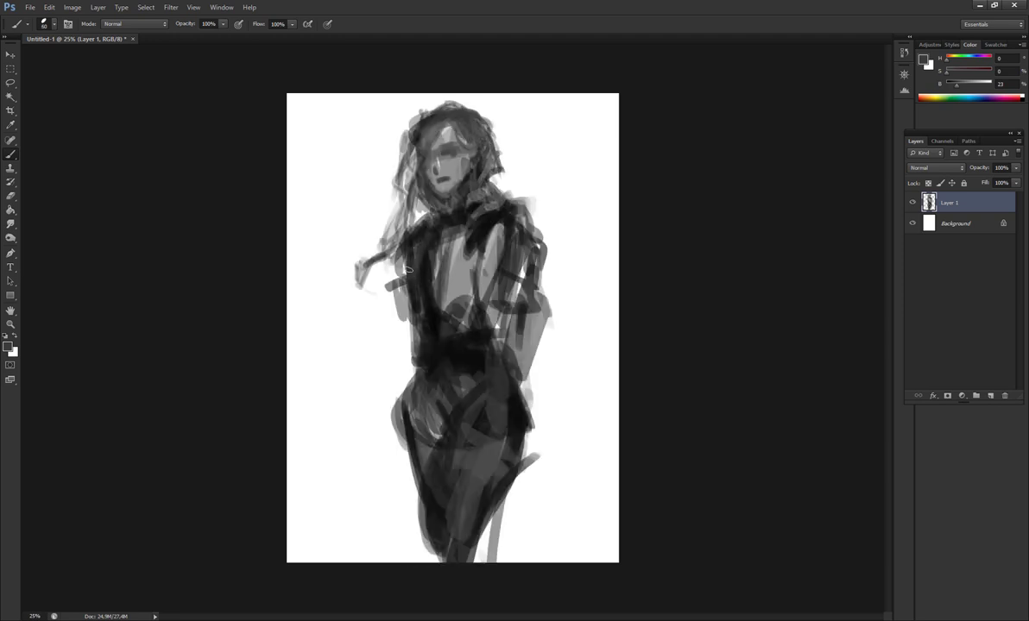
- Rework the shoulders, neck and open neckline with light and dark greys sampled from the figure
alt+click(388, 231)
mouse_move(399, 207)
mouse_down()
mouse_move(414, 286)
mouse_move(428, 205)
mouse_move(418, 186)
mouse_move(501, 199)
mouse_up()
alt+click(444, 229)
alt+click(466, 216)
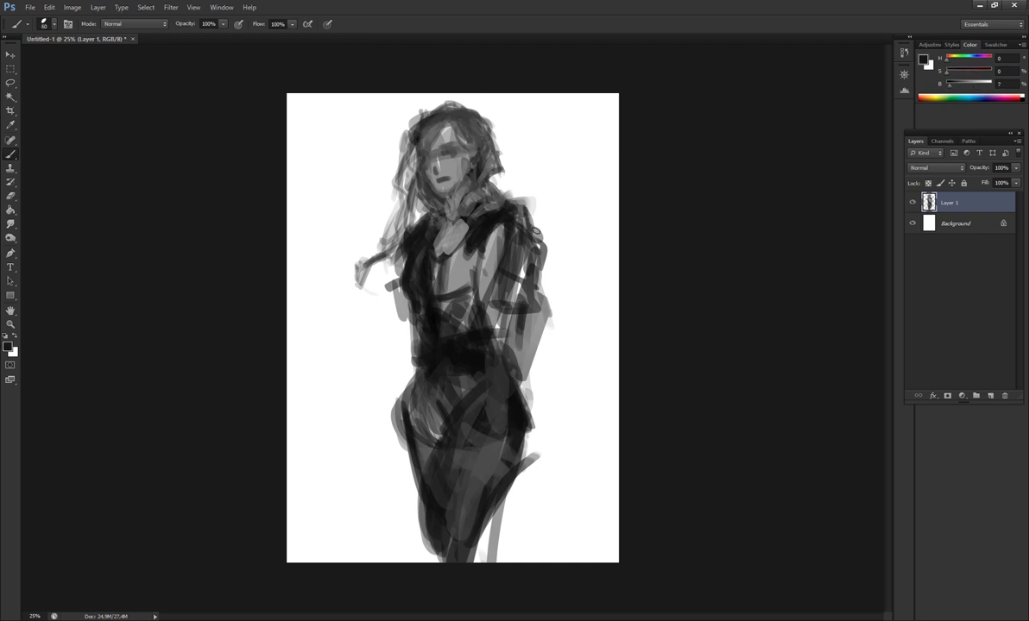
- Even out the trousers with a larger brush in a mid-dark grey sampled from the hips
key(bracketright)
key(bracketright)
key(bracketright)
key(bracketright)
alt+click(445, 413)
mouse_move(445, 414)
mouse_down()
mouse_move(414, 466)
mouse_move(442, 546)
mouse_up()
- Repaint the waist and abdomen of the top in a sampled grey with a slightly smaller brush
key(bracketleft)
key(bracketleft)
alt+click(470, 345)
drag(470, 345, 470, 414)
mouse_move(457, 371)
mouse_down()
mouse_move(406, 328)
mouse_move(406, 293)
mouse_move(440, 294)
mouse_up()
- Define the waistband edge and hip contour with dark strokes using a smaller brush
key(bracketleft)
alt+click(421, 345)
mouse_move(406, 358)
mouse_down()
mouse_move(470, 369)
mouse_move(415, 373)
mouse_up()
key(bracketleft)
key(bracketleft)
key(bracketleft)
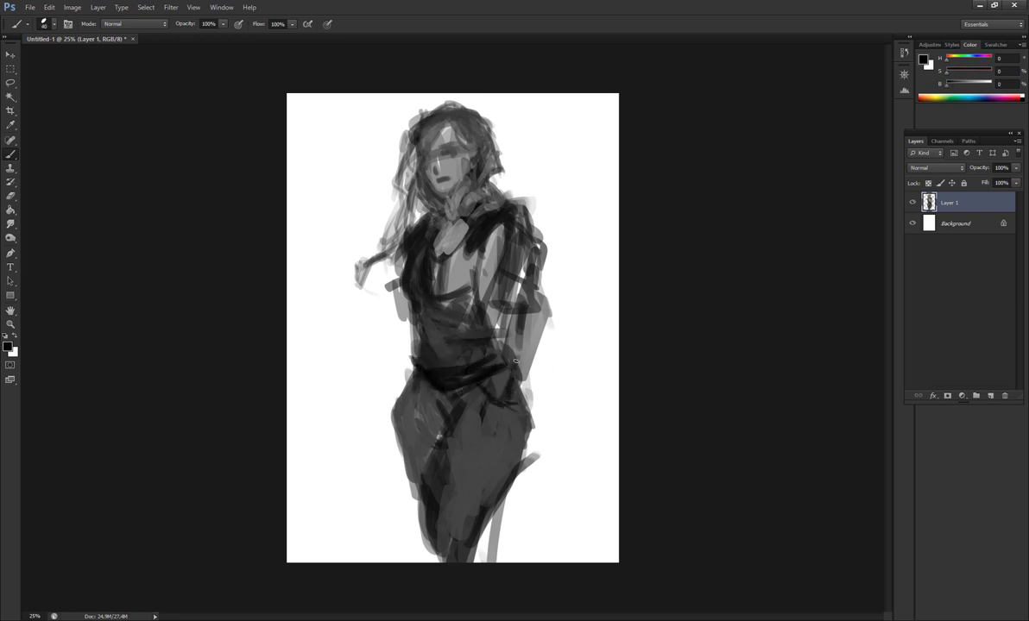
- Outline the figure's left forearm in black and fill it with sampled light grey down to the hand in the pocket
drag(511, 379, 511, 293)
key(bracketright)
key(bracketright)
key(bracketright)
key(bracketright)
key(bracketright)
alt+click(509, 363)
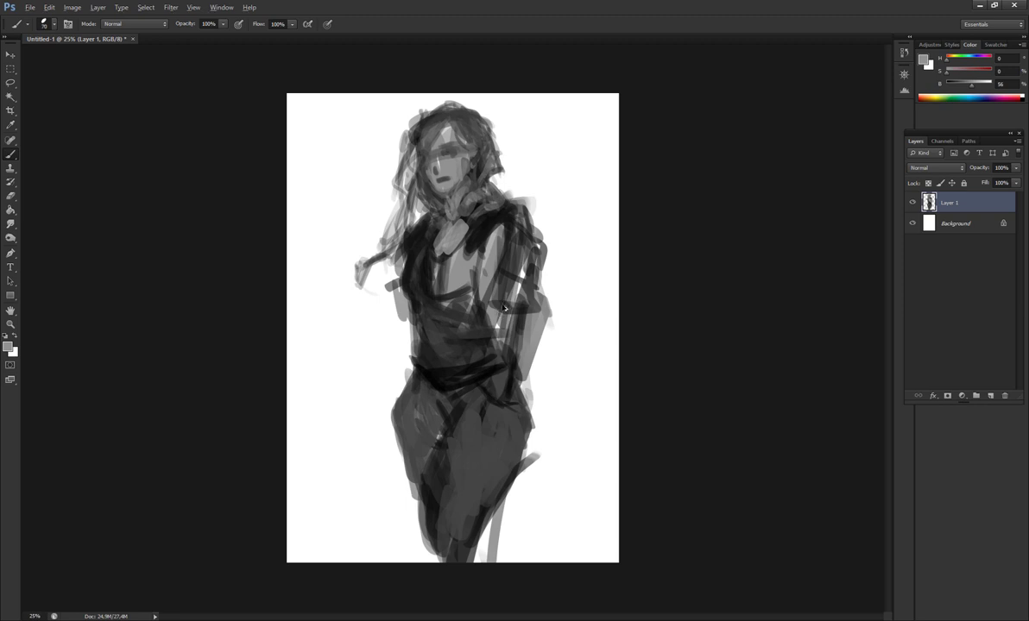
drag(505, 384, 515, 317)
- Add the figure's right forearm and rolled sleeve with a smaller brush in a sampled grey
key(bracketleft)
key(bracketleft)
key(bracketleft)
key(bracketleft)
key(bracketleft)
key(bracketleft)
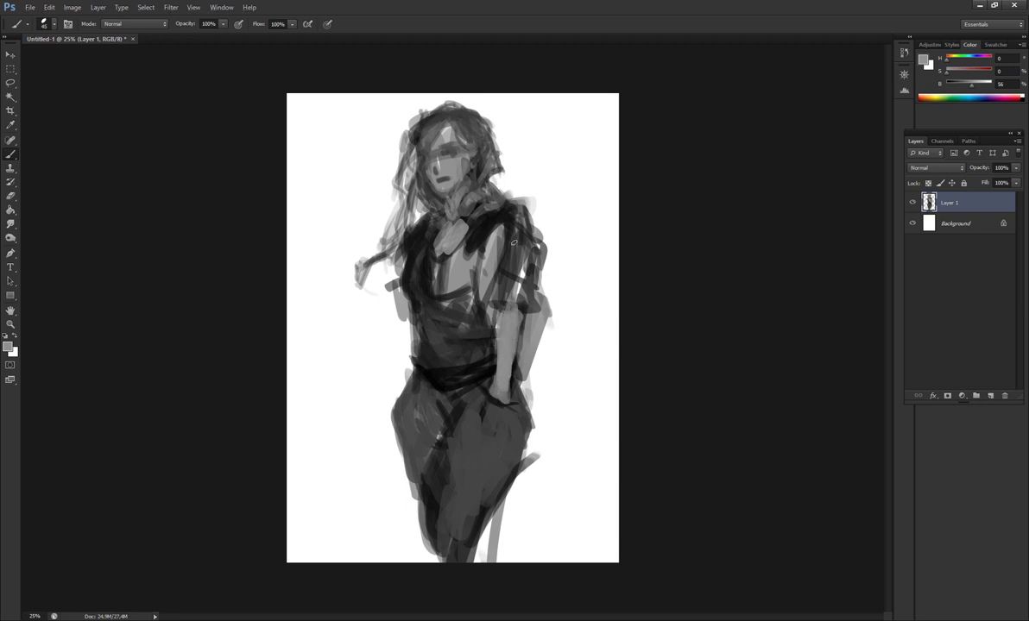
alt+click(504, 354)
mouse_move(380, 321)
mouse_down()
mouse_move(367, 260)
mouse_move(444, 231)
mouse_move(445, 307)
mouse_move(496, 358)
mouse_move(487, 303)
mouse_up()
- Shade the top's neckline, chest and abdomen with greys sampled from the clothing at varying brush sizes
alt+click(445, 278)
key(bracketright)
key(bracketright)
key(bracketright)
alt+click(447, 285)
key(bracketright)
key(bracketright)
alt+click(466, 321)
key(bracketleft)
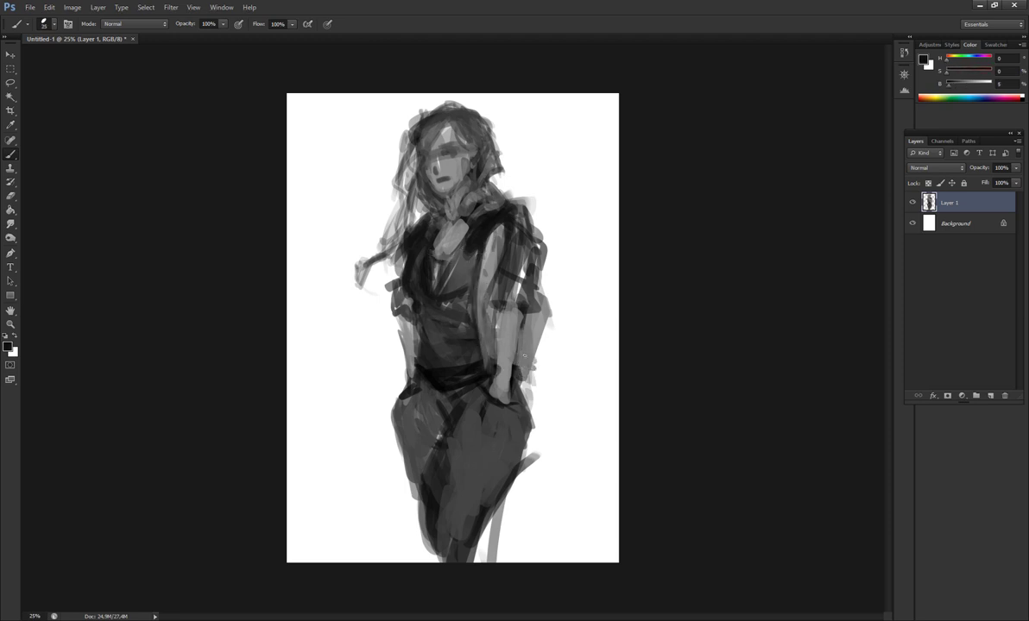
- Check the figure mirrored, restore its orientation, and rework the right arm with sampled light and dark greys
key(h)
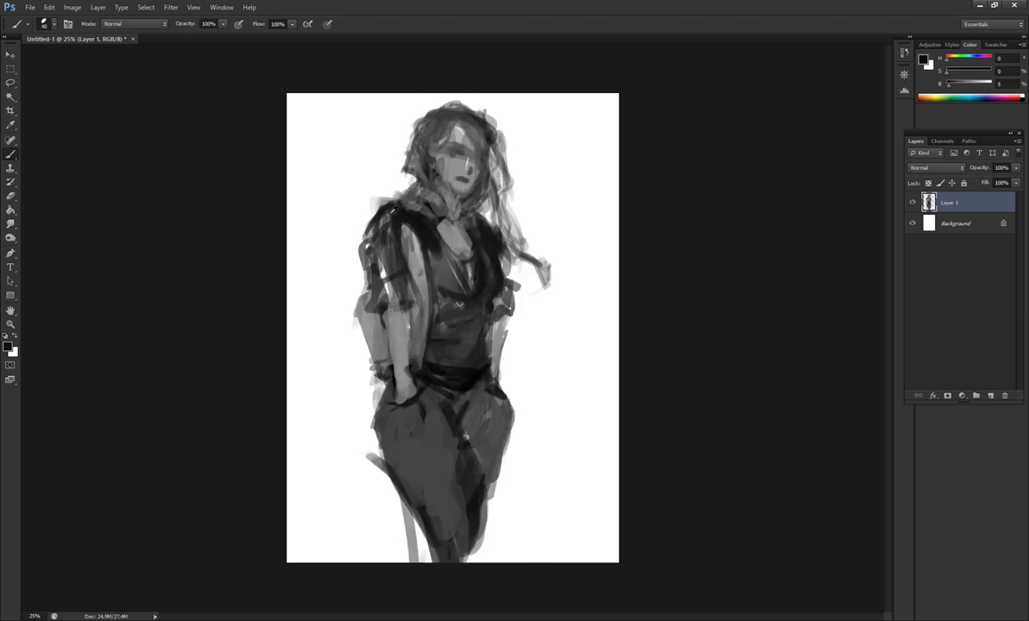
key(h)
alt+click(418, 323)
alt+click(419, 322)
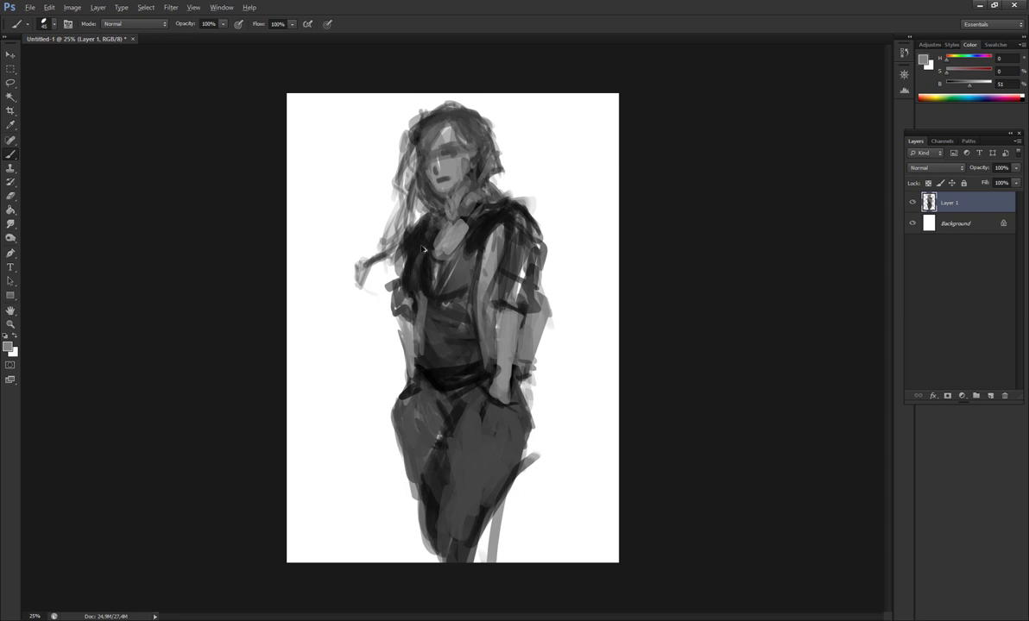
drag(409, 307, 405, 339)
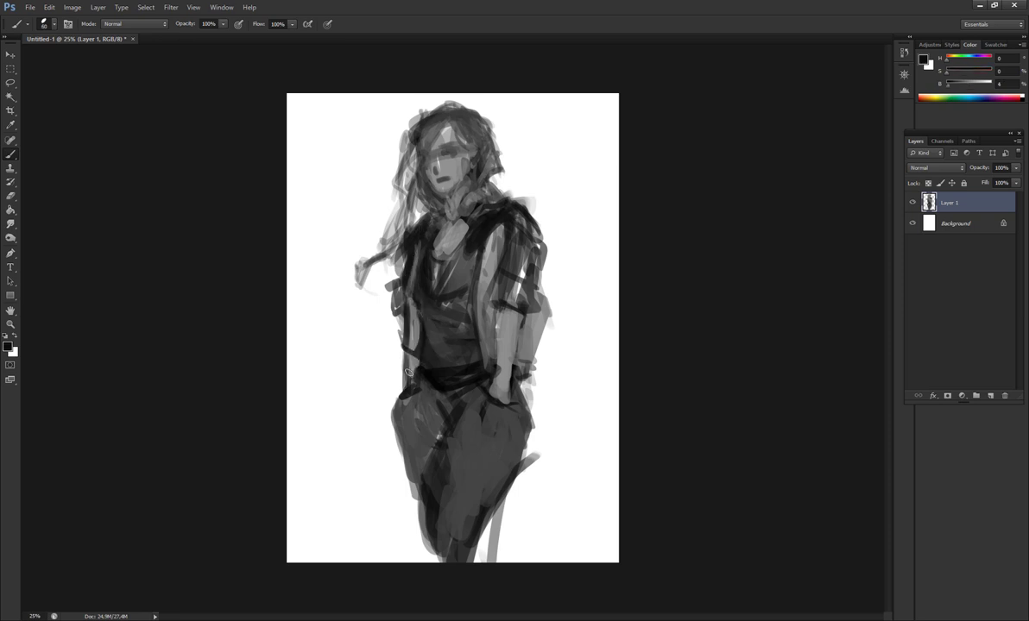
alt+click(382, 349)
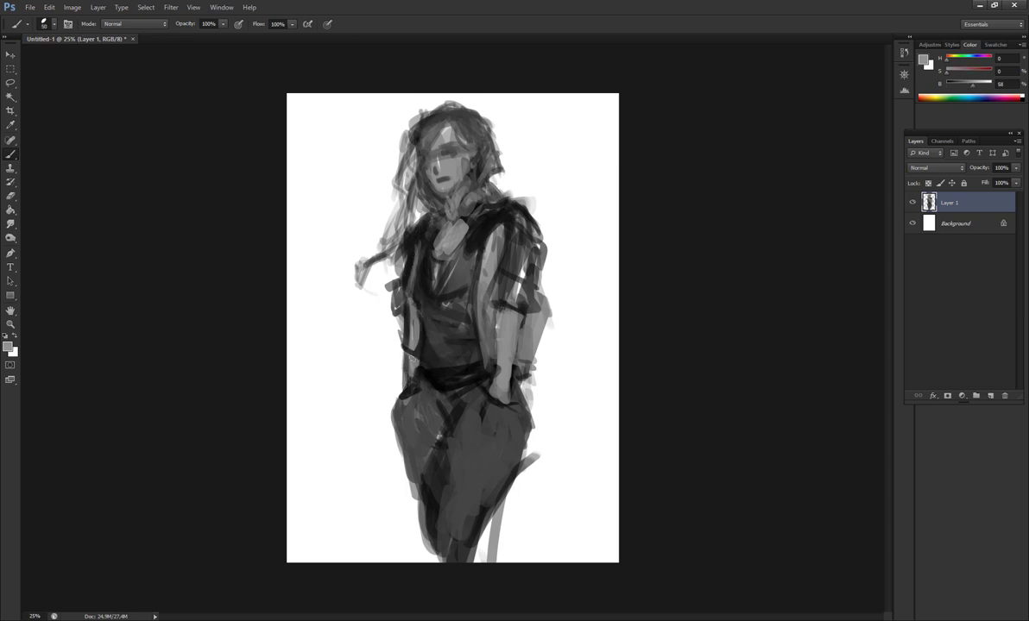
- Smooth the forehead and the crown of the hair with greys sampled from around the brow
alt+click(450, 137)
alt+click(437, 141)
key(bracketright)
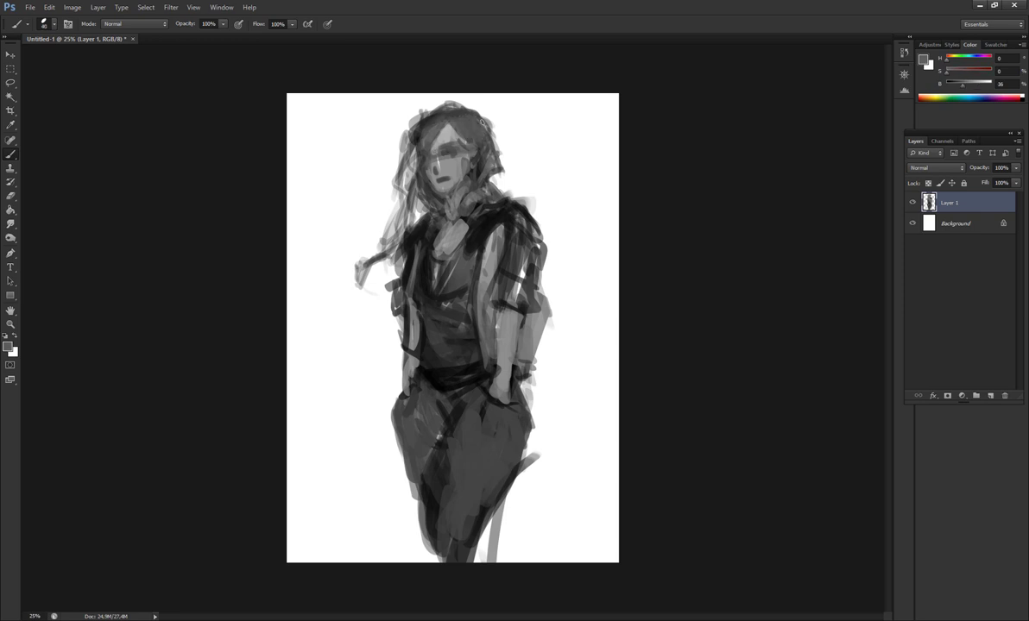
key(bracketleft)
- Paint the eyebrow, eye, mouth and hair edge with a 20 px brush, using a sampled face grey and default black
alt+click(442, 179)
key(bracketleft)
key(bracketleft)
key(d)
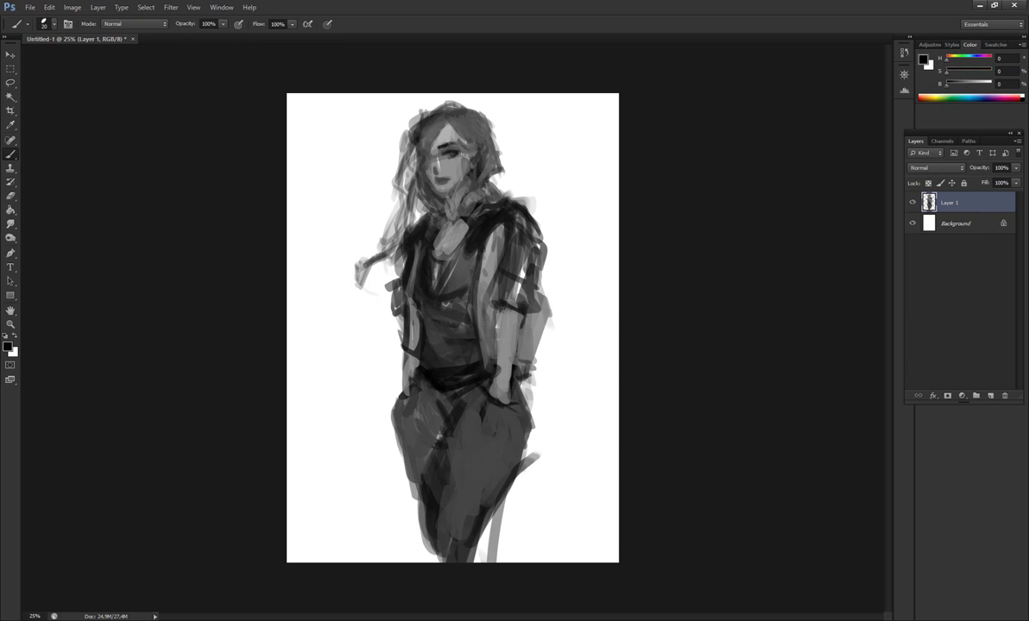
drag(399, 162, 392, 129)
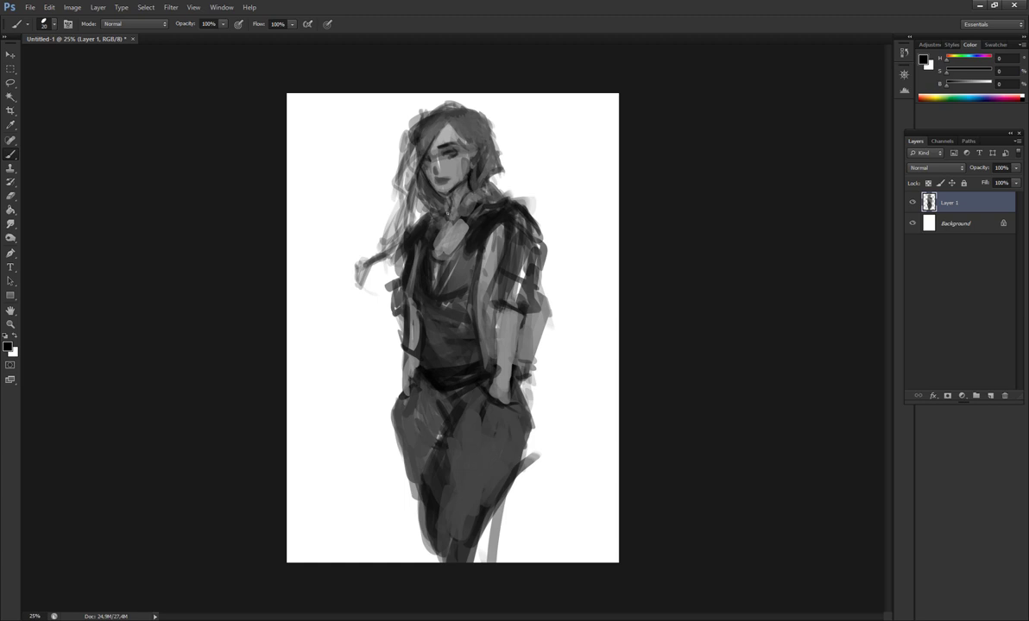
- Shape the hair strands framing the face with greys sampled from the hair and forehead
key(bracketright)
alt+click(392, 182)
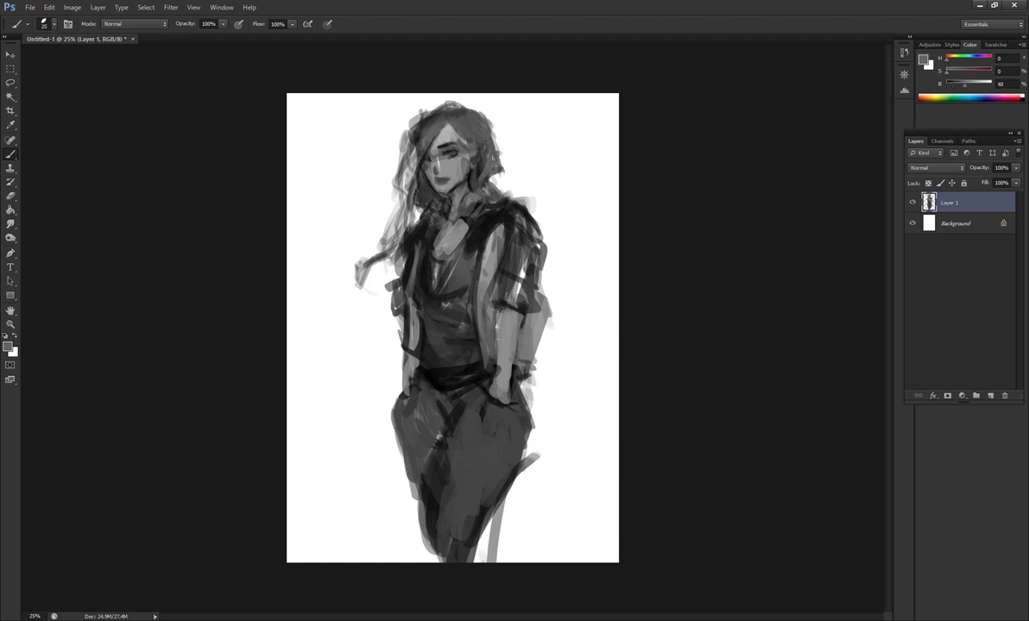
alt+click(473, 143)
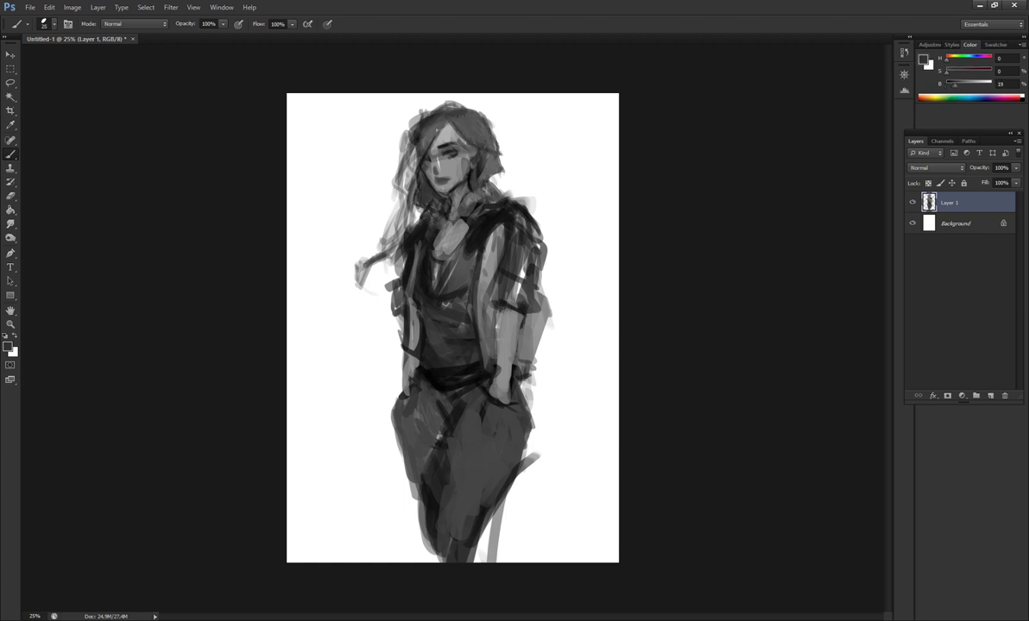
alt+click(443, 142)
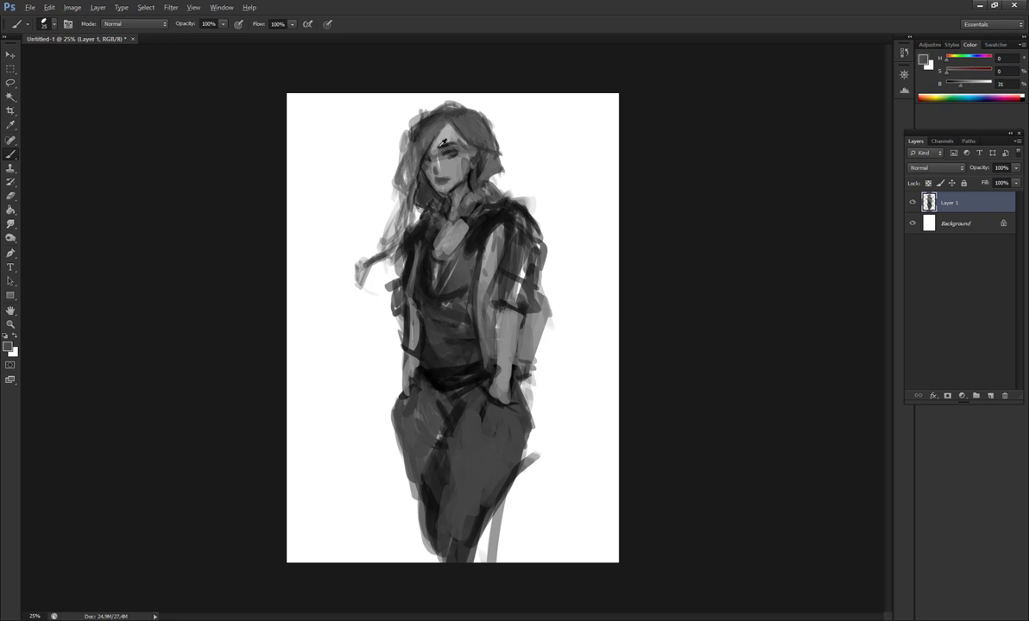
key(bracketright)
- Touch up the face's shading and paint a large light-grey jacket collar over the figure's left shoulder
alt+click(433, 159)
alt+click(481, 217)
key(bracketright)
key(bracketright)
key(bracketright)
key(bracketright)
key(bracketright)
alt+click(449, 233)
mouse_move(449, 176)
mouse_down()
mouse_move(462, 220)
mouse_move(482, 199)
mouse_move(479, 249)
mouse_move(442, 259)
mouse_move(444, 215)
mouse_move(479, 185)
mouse_move(508, 190)
mouse_up()
- Darken the jacket's shoulder with a 60 px brush in sampled near-black, and check the figure mirrored
key(bracketleft)
key(bracketleft)
alt+click(479, 249)
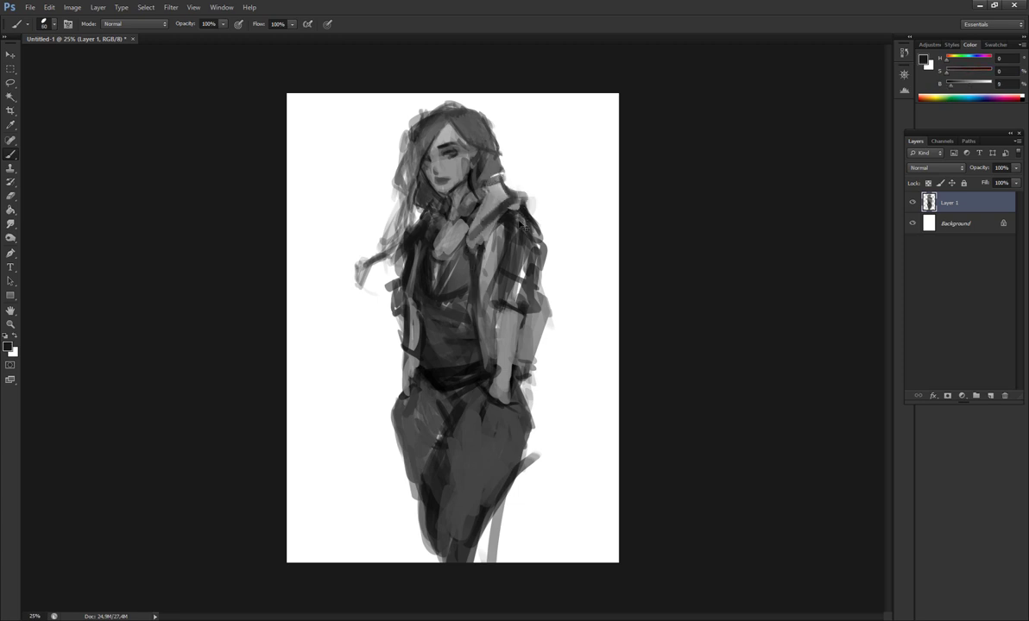
key(h)
key(h)
- Widen the left jacket sleeve with sampled dark-grey contour strokes from the shoulder down to a loose cuff
alt+click(461, 226)
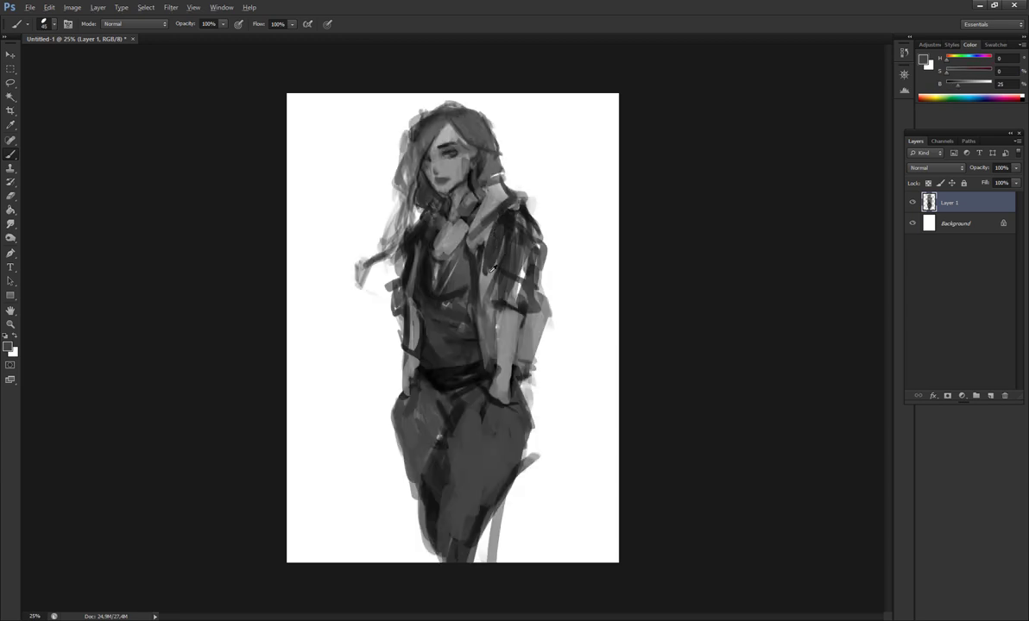
mouse_move(523, 187)
mouse_down()
mouse_move(546, 211)
mouse_move(510, 302)
mouse_up()
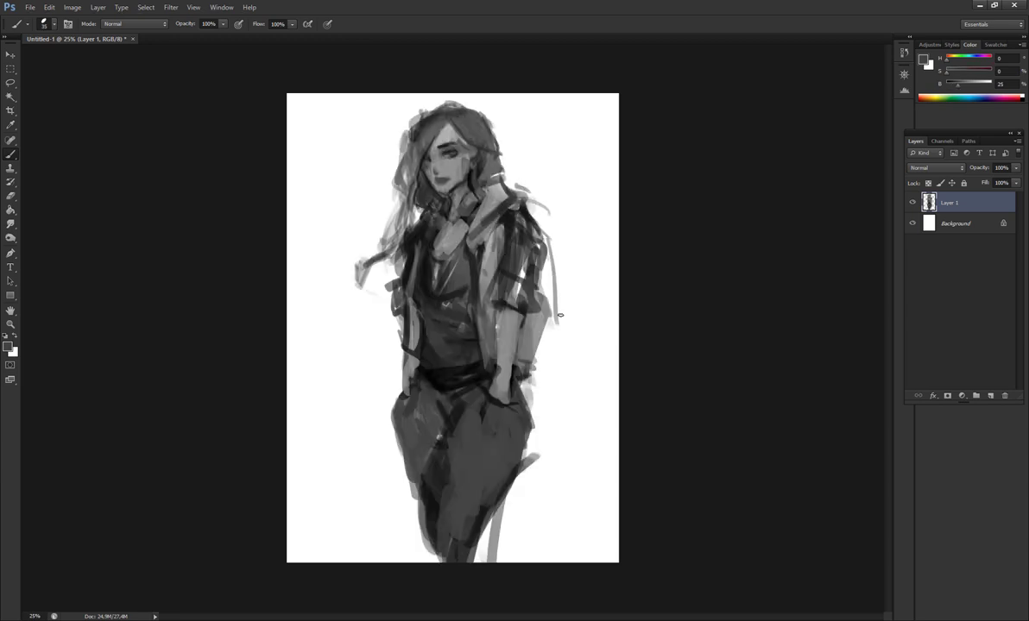
drag(513, 259, 518, 324)
mouse_move(535, 276)
mouse_down()
mouse_move(561, 332)
mouse_move(559, 259)
mouse_move(554, 293)
mouse_move(560, 278)
mouse_move(513, 231)
mouse_up()
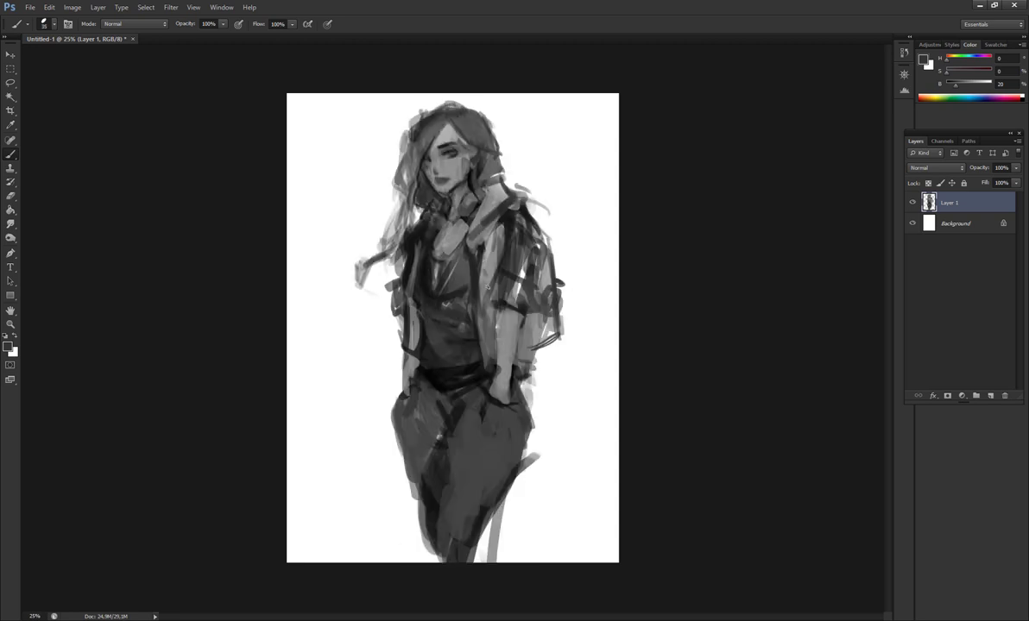
- Scribble white highlight marks on the thigh and lower leg of the trousers with a 60 px brush
key(bracketright)
key(x)
drag(459, 467, 490, 479)
drag(438, 532, 466, 550)
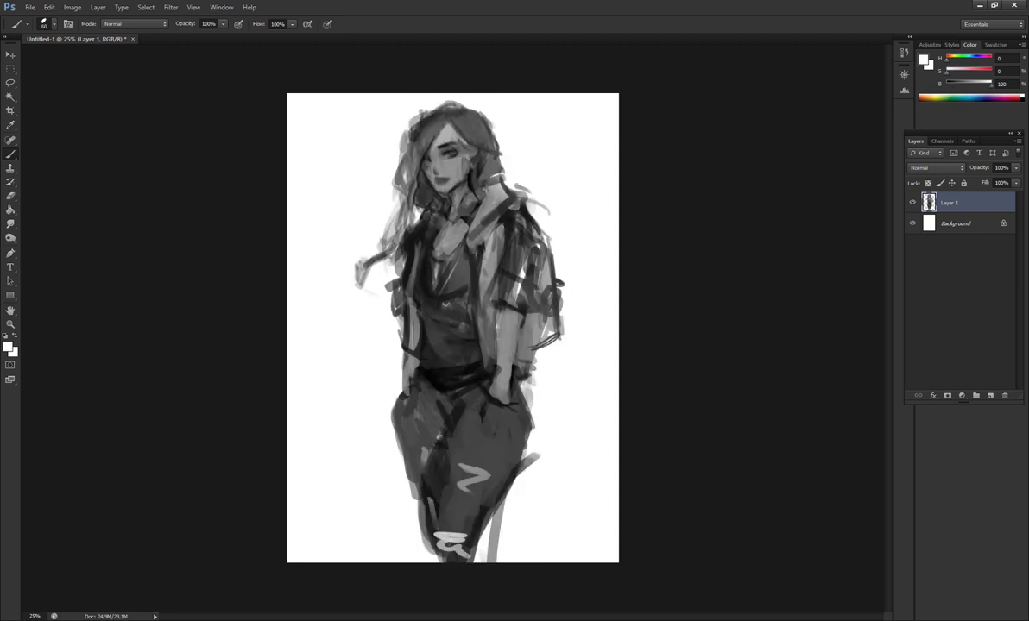
key(x)
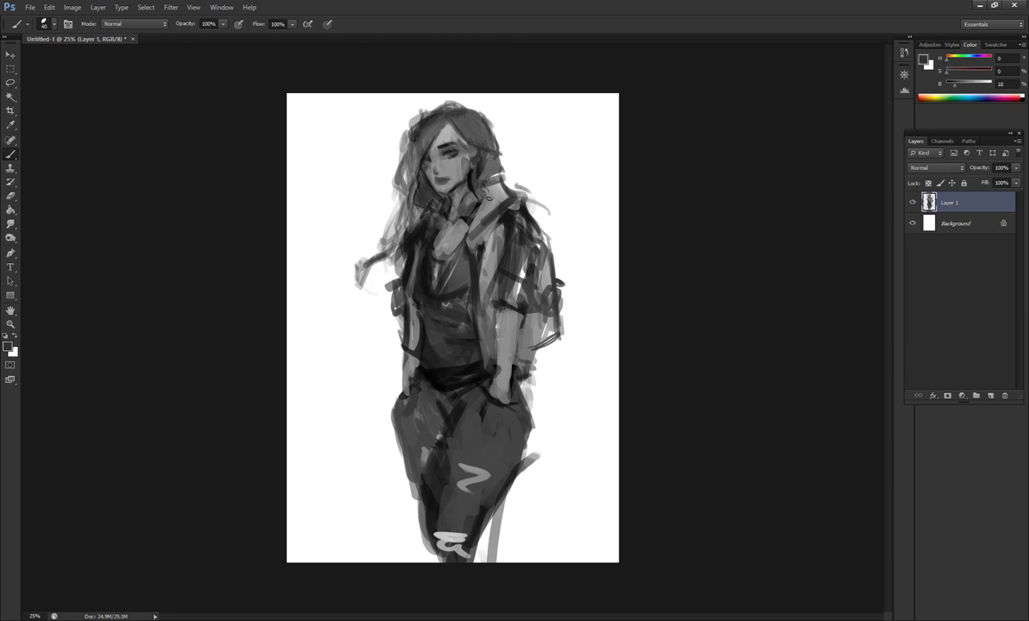
- Sharpen the hair and collar edges with progressively smaller brushes in dark greys sampled from the figure
key(bracketleft)
key(bracketleft)
key(bracketleft)
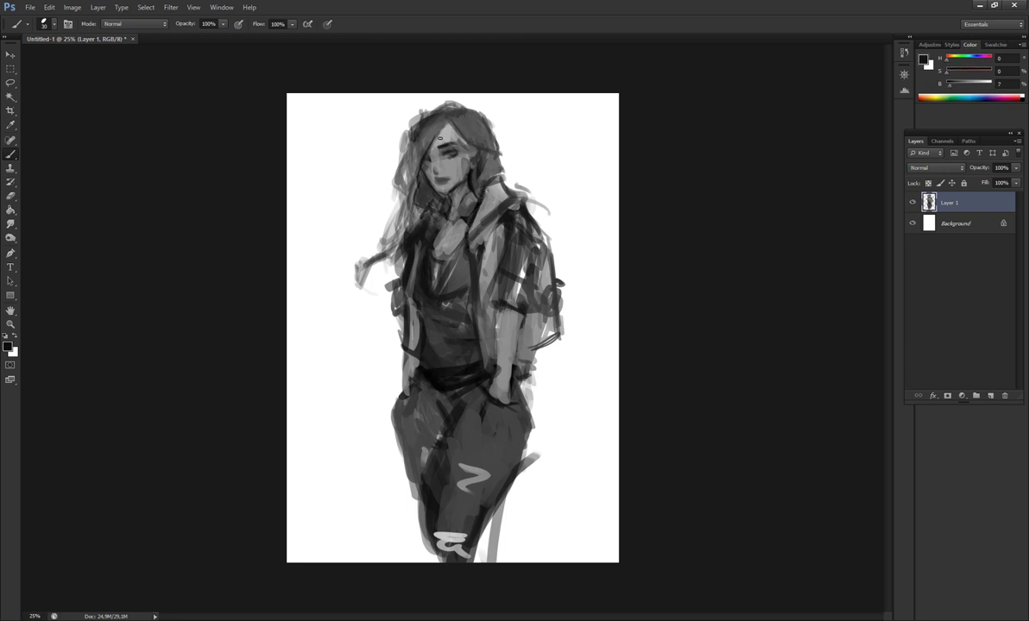
alt+click(408, 128)
key(bracketleft)
alt+click(462, 132)
key(bracketleft)
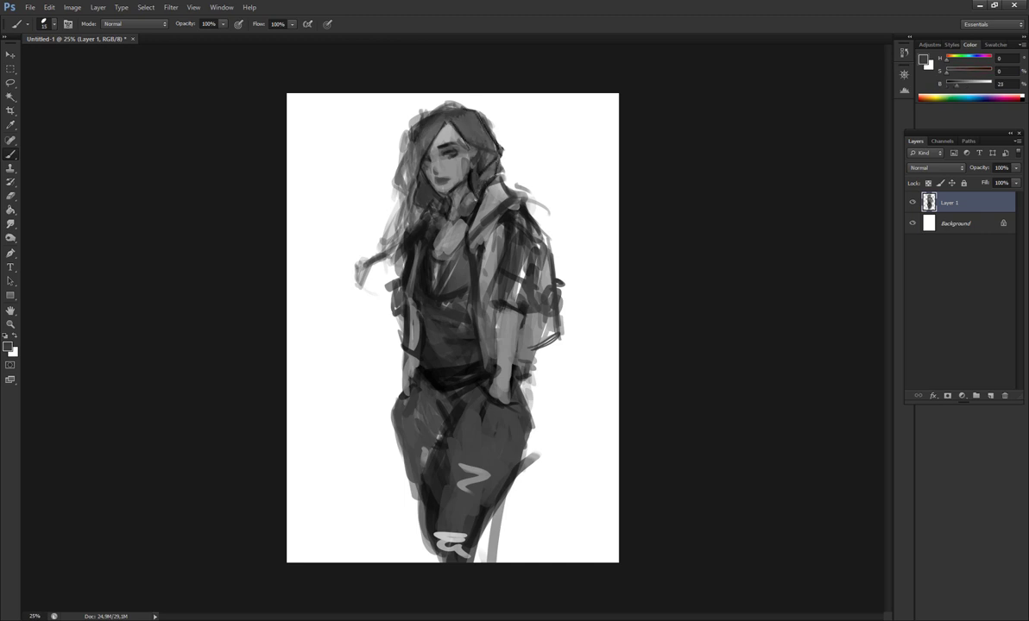
- Outline the top and sides of the hair in near-black with a 20 px brush
alt+click(447, 163)
key(bracketright)
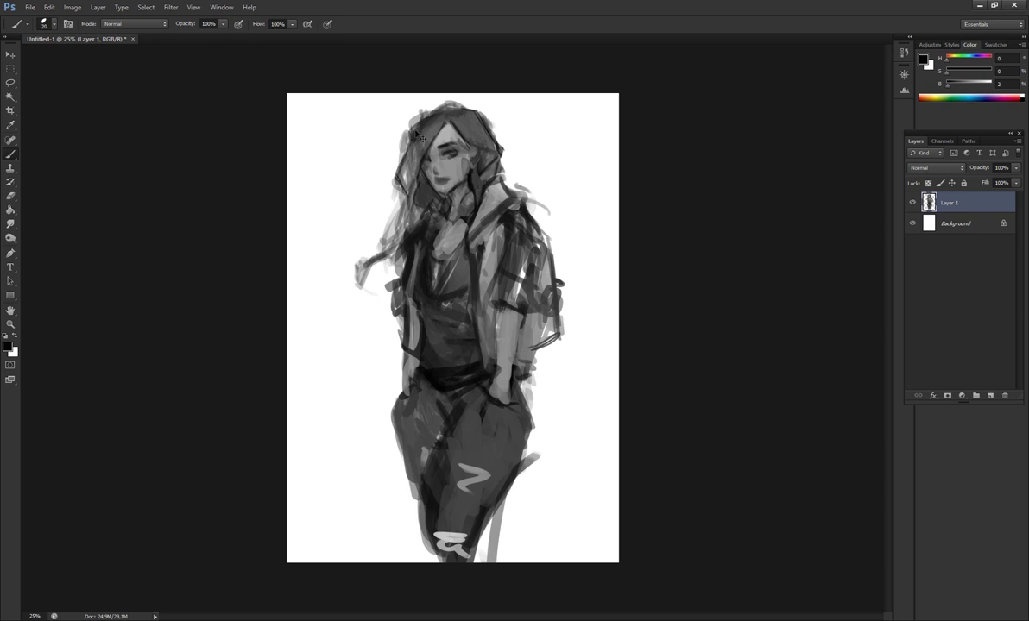
drag(423, 111, 462, 104)
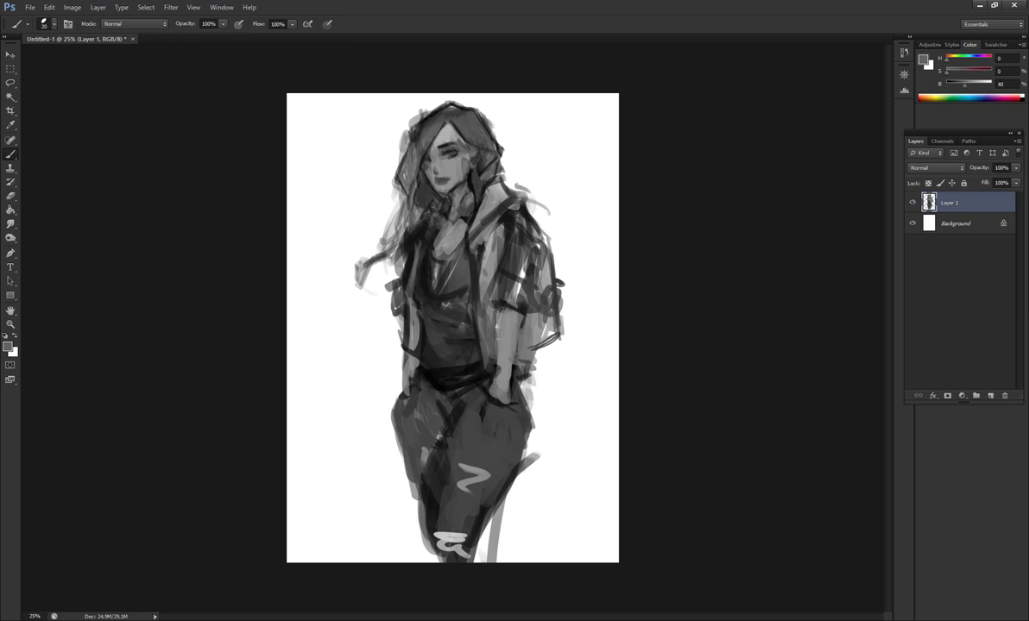
- Darken the visible eye on the mirrored view with a small brush in dark grey sampled from the face
scroll(383, 147, up, 3)
alt+click(435, 248)
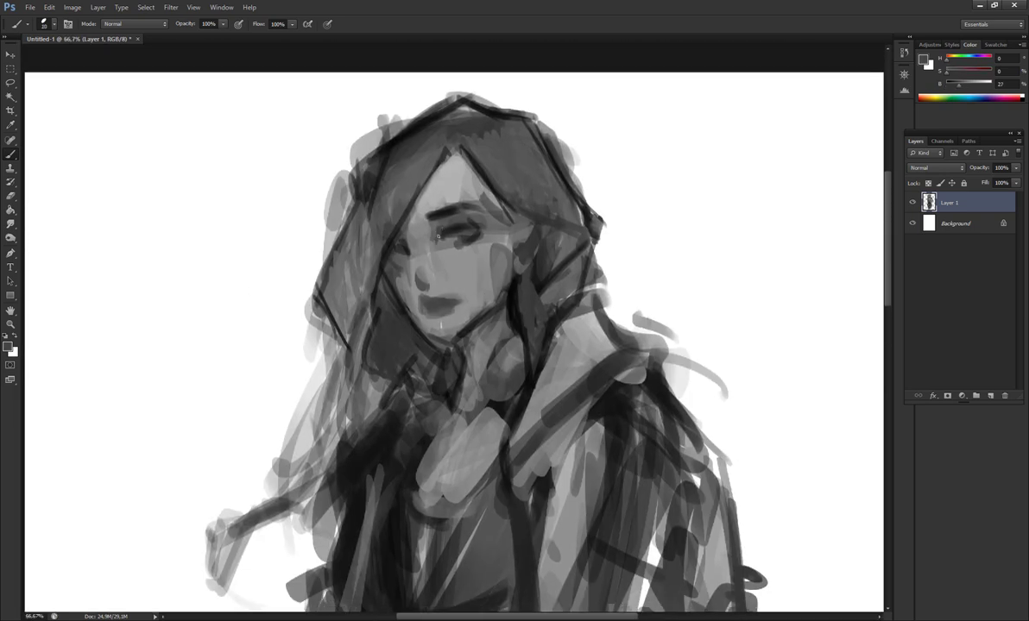
key(h)
alt+click(471, 238)
key(bracketright)
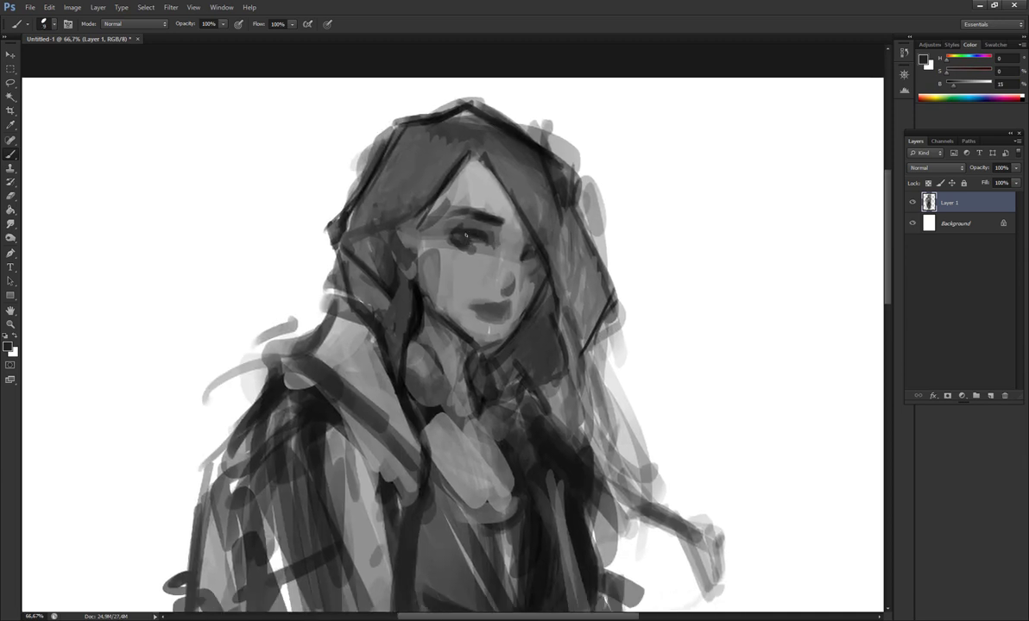
- Paint the ear and even out the cheek beside it with mid greys sampled from the skin
alt+click(412, 251)
key(bracketleft)
alt+click(415, 254)
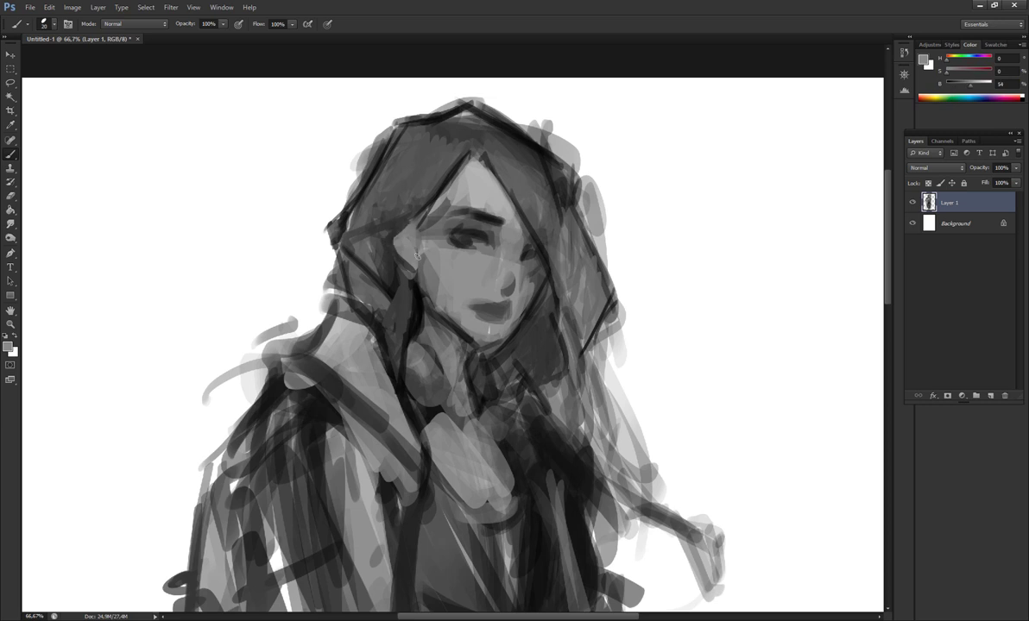
alt+click(432, 292)
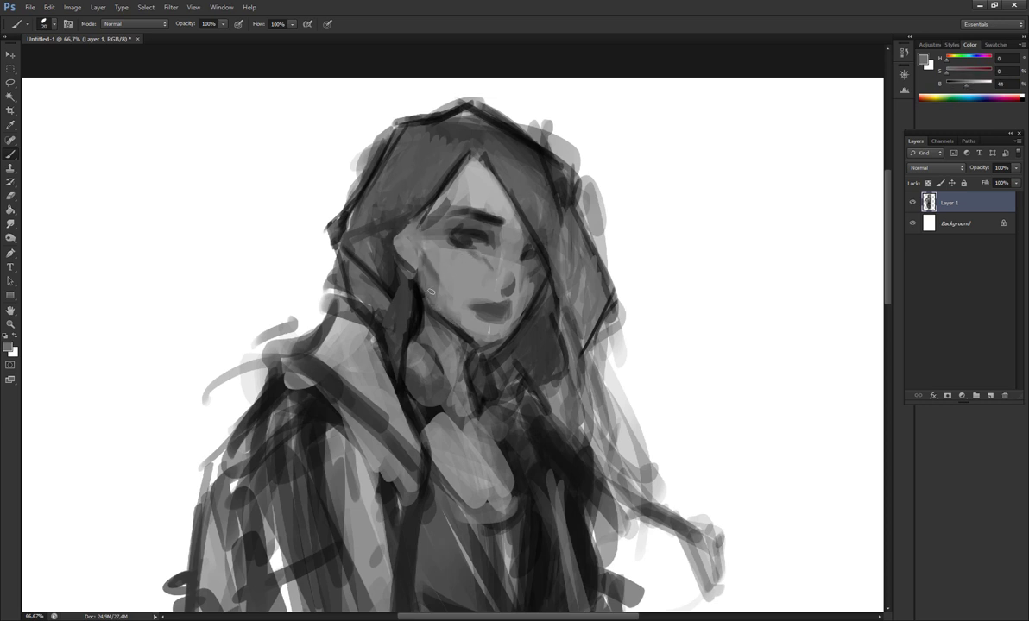
key(bracketleft)
key(bracketleft)
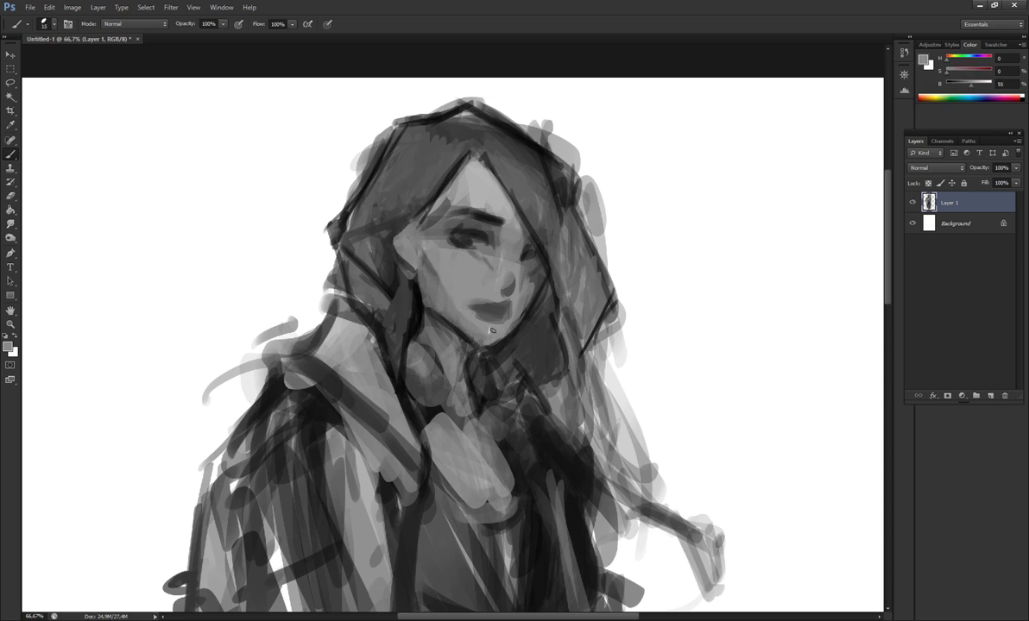
- Sharpen the jawline, the hair edge along the face and the brow with a 10 px brush in sampled dark greys
alt+click(463, 332)
alt+click(544, 275)
alt+click(532, 230)
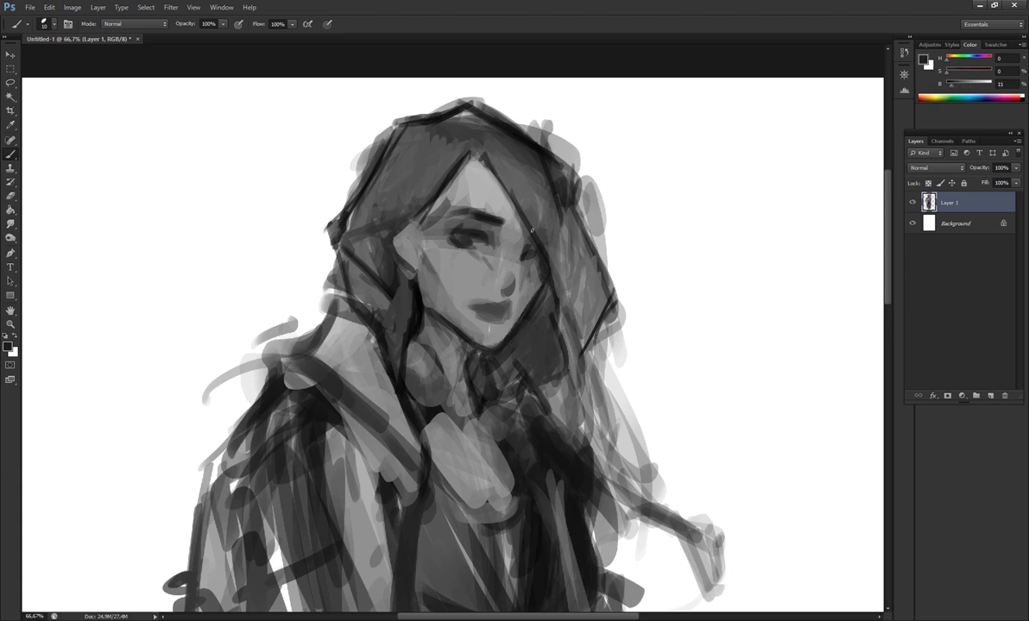
alt+click(452, 230)
alt+click(448, 207)
drag(427, 208, 449, 195)
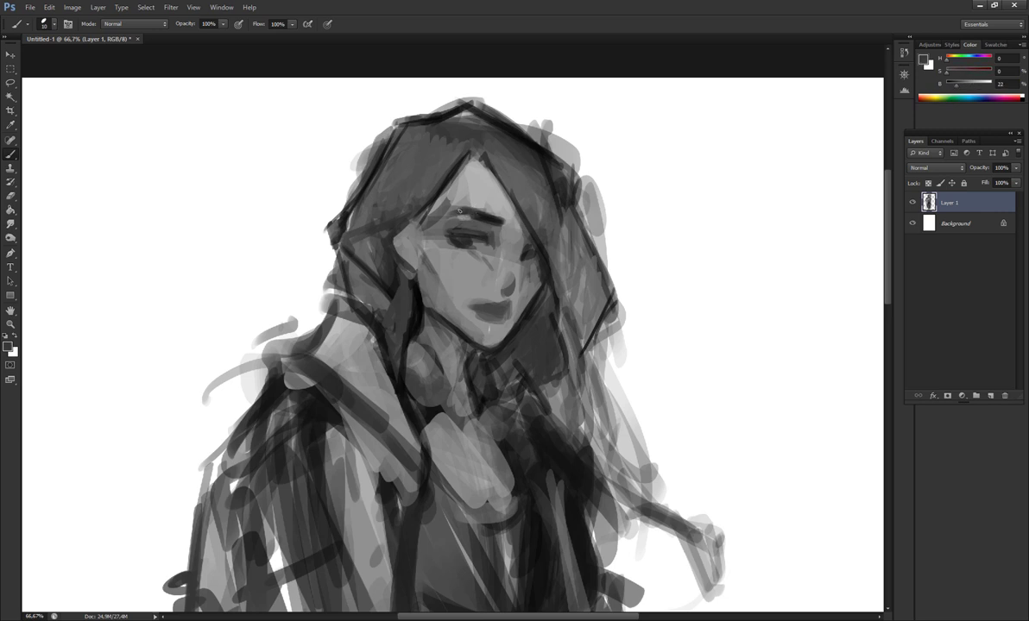
- Add dark-grey hair strokes at the temple, overlapping the outer end of the eyebrow
alt+click(421, 197)
drag(432, 231, 443, 196)
alt+click(435, 214)
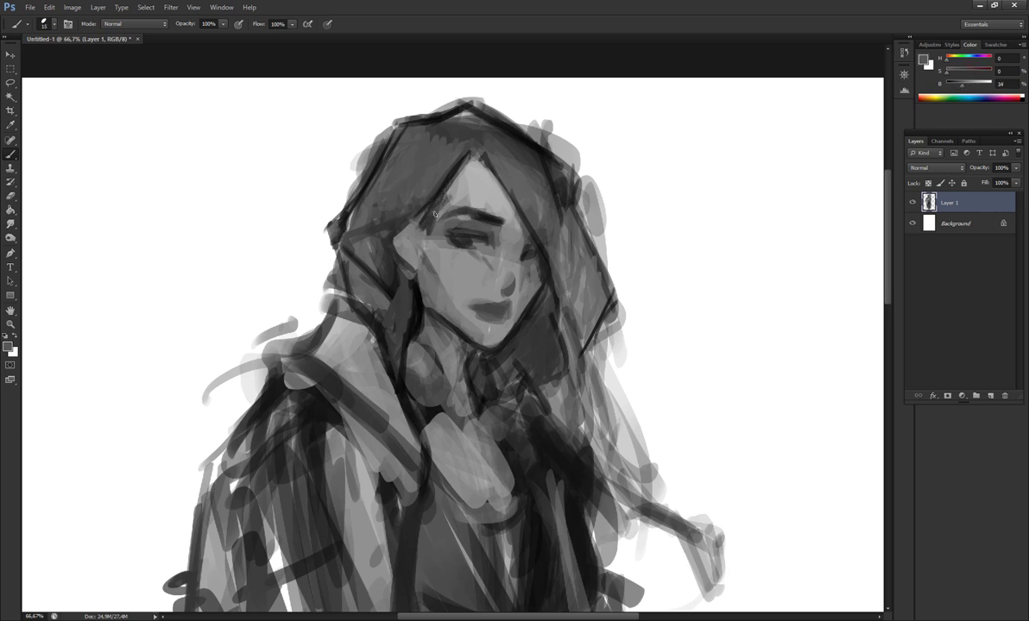
- Fill the hair beside the neck and below the ear with sampled dark grey using a 25 px brush, and unmirror the view
alt+click(415, 277)
alt+click(405, 317)
key(bracketright)
drag(387, 304, 373, 338)
drag(371, 259, 356, 298)
key(h)
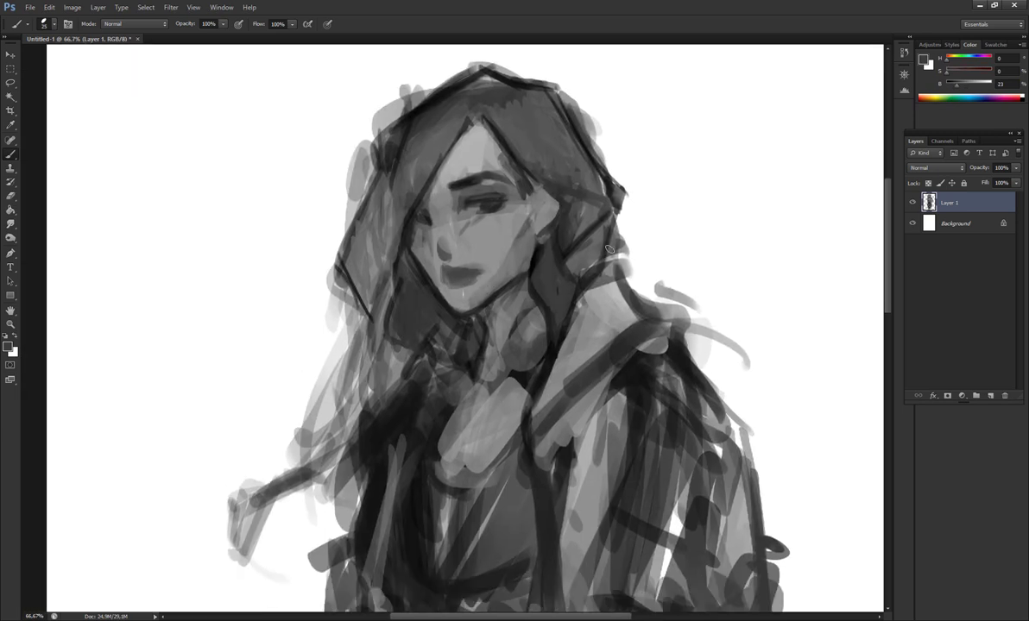
- Refine the neck and the strand below the ear with a 10 px brush, and draw a near-black band at the base of the neck
key(bracketleft)
key(bracketleft)
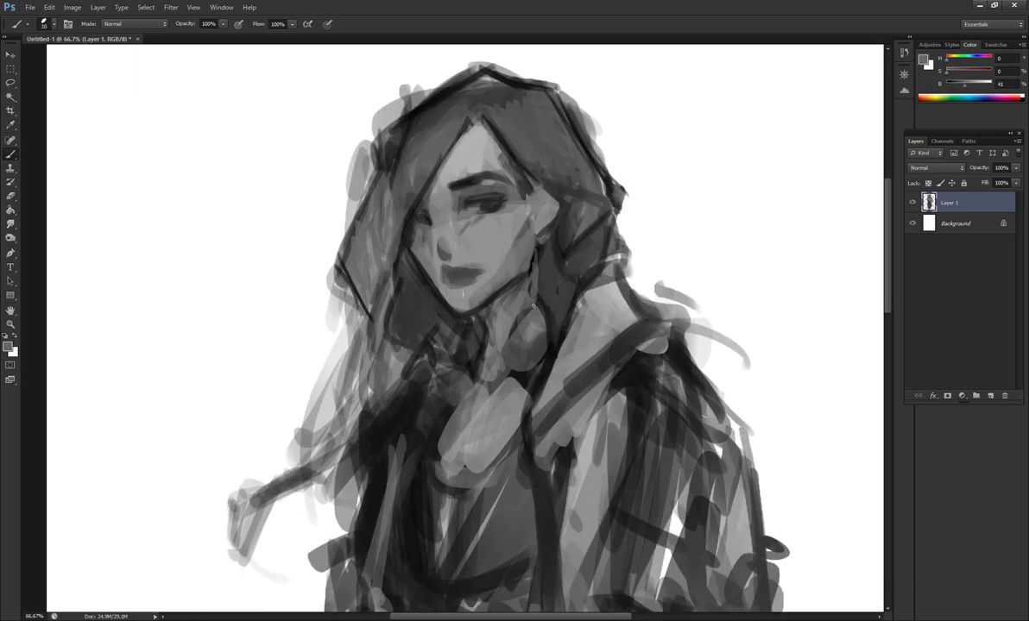
alt+click(485, 327)
key(ctrl+minus)
key(ctrl+minus)
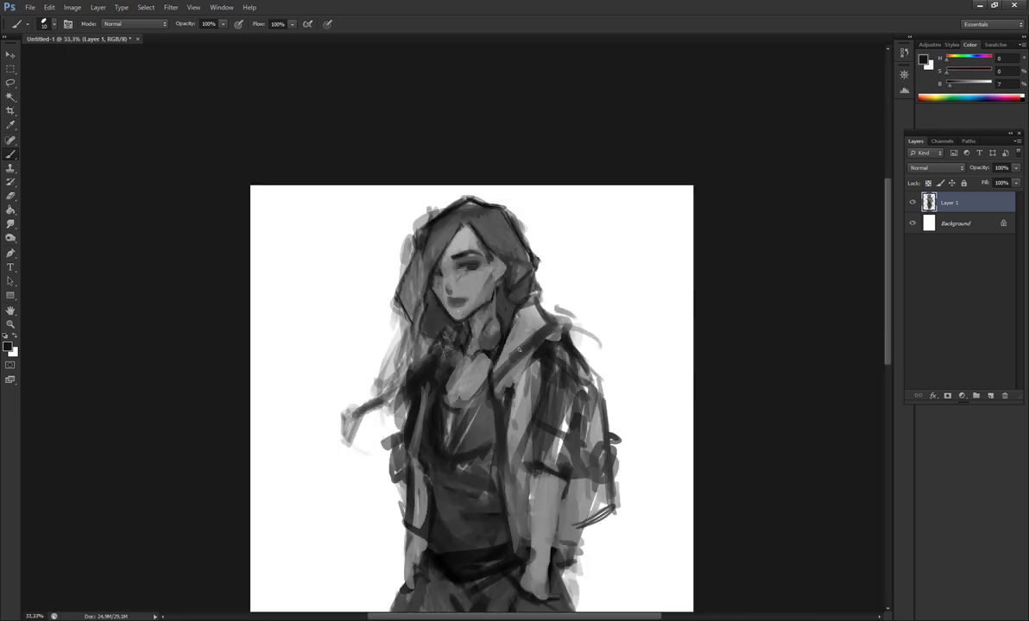
scroll(483, 337, down, 1)
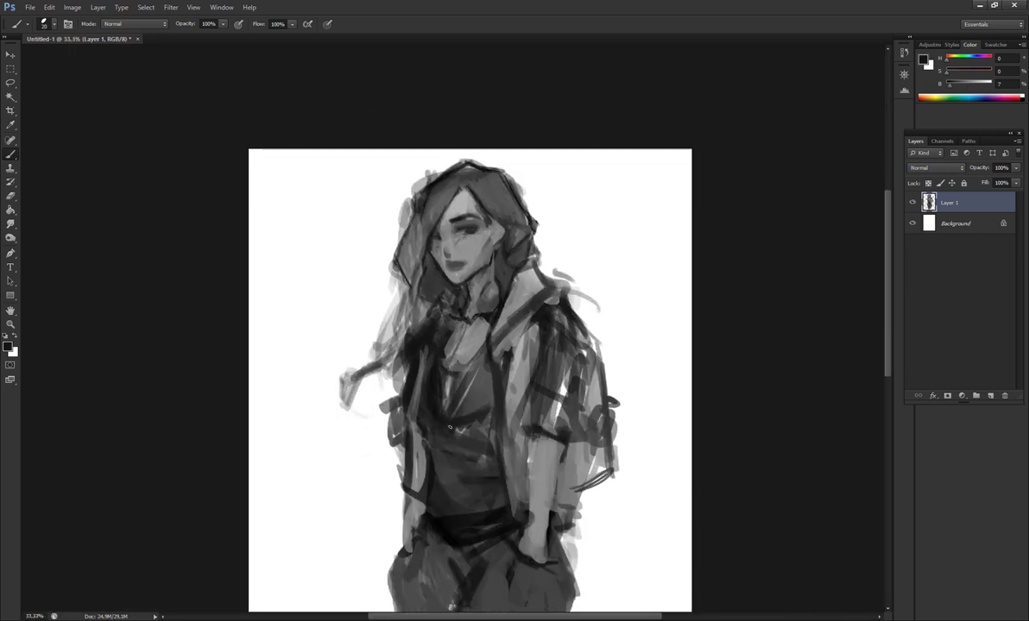
- Repaint the chest of the tank top in sampled mid-dark grey below a darker neckline
alt+click(423, 354)
drag(474, 363, 468, 396)
mouse_move(435, 355)
mouse_down()
mouse_move(431, 385)
mouse_move(419, 379)
mouse_up()
key(bracketright)
key(bracketright)
- Round the tank top's neckline into a smooth scoop with a 25 px brush in sampled dark greys
alt+click(486, 199)
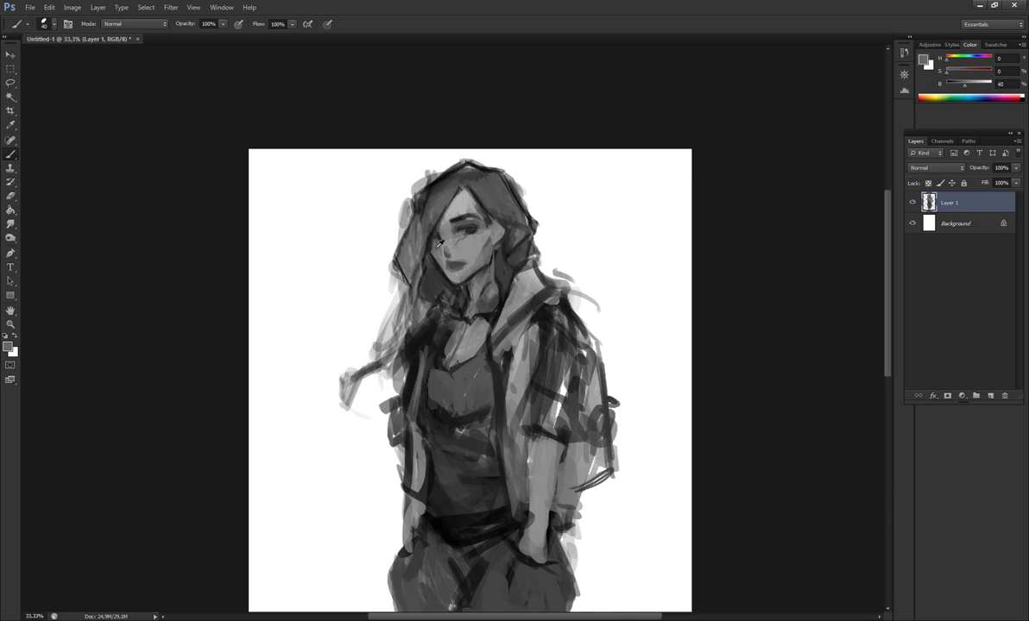
alt+click(407, 235)
key(bracketleft)
key(bracketleft)
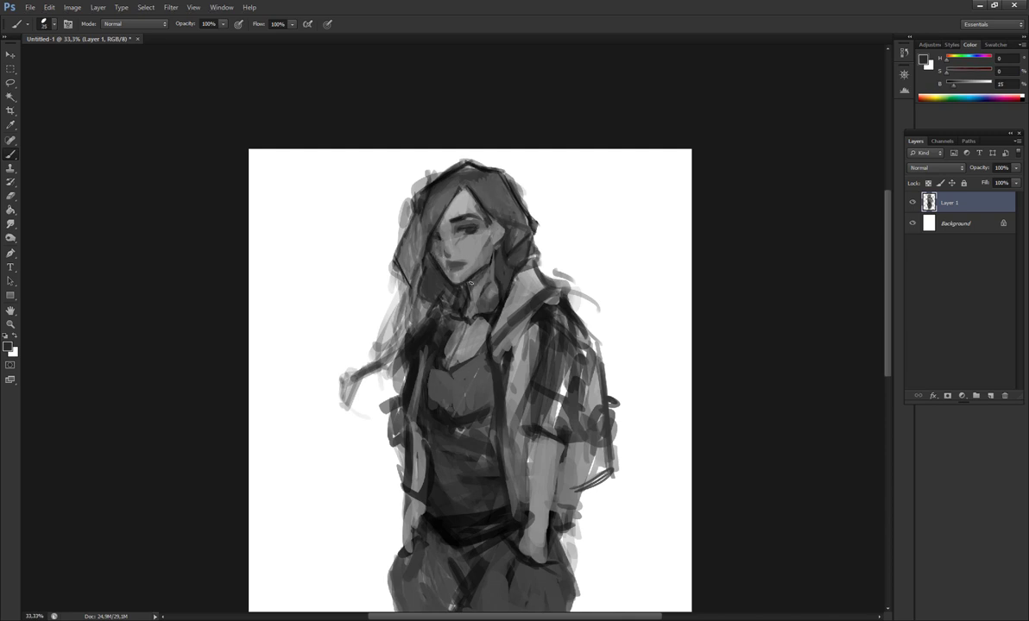
alt+click(414, 345)
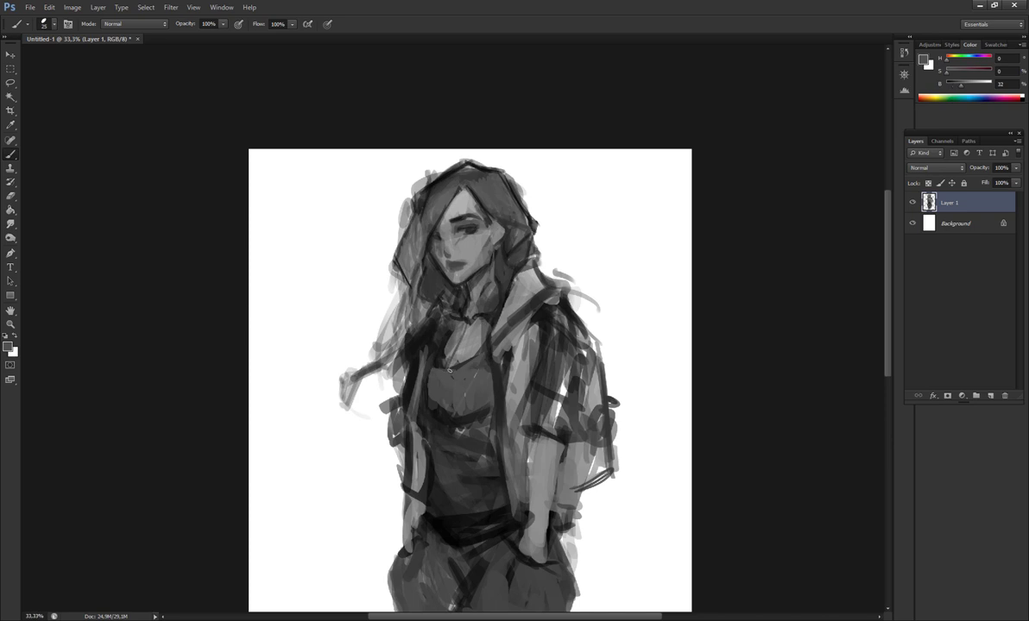
mouse_move(511, 306)
mouse_down()
mouse_move(493, 287)
mouse_move(504, 299)
mouse_up()
- Scribble a light zigzag highlight on the crown of the hair and rework the nose area with sampled skin greys
key(x)
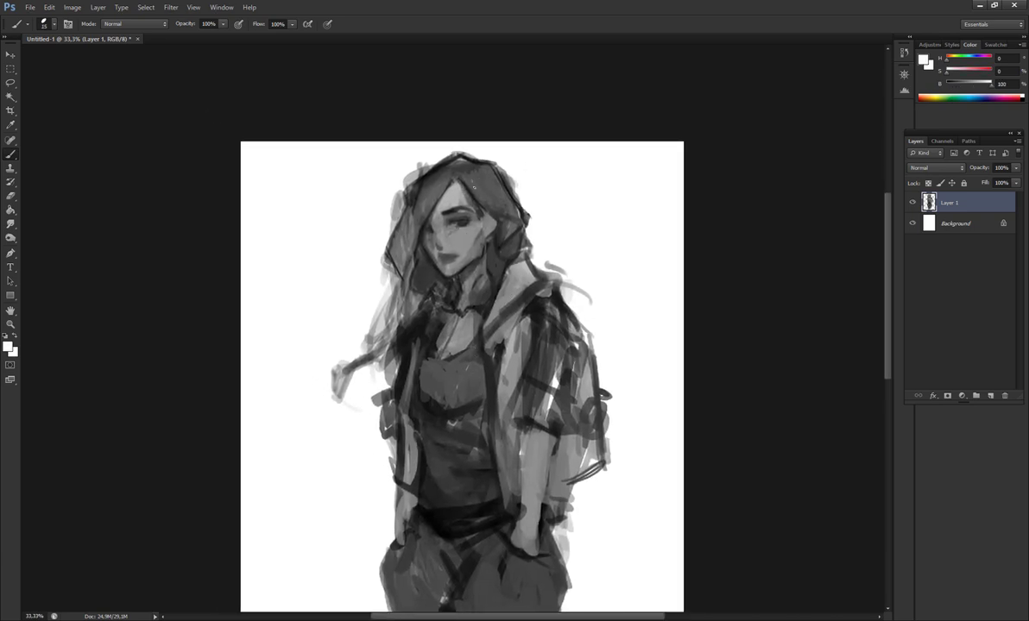
drag(440, 245, 424, 208)
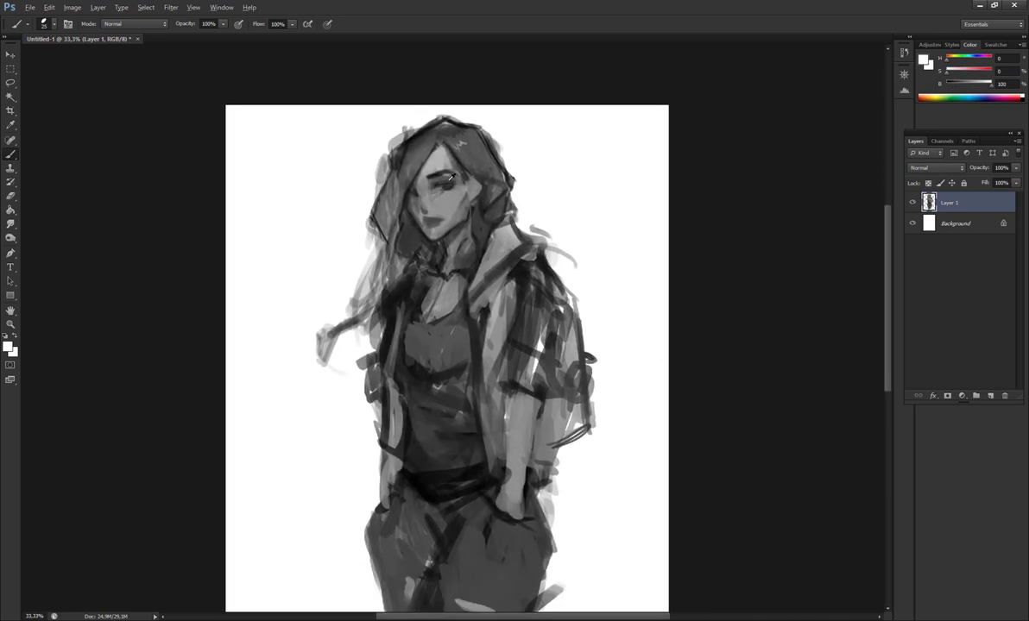
alt+click(424, 208)
alt+click(435, 199)
alt+click(395, 191)
alt+click(429, 201)
- Refine the eye, nose and lips with sampled greys while mirroring the canvas back and forth to check the face
key(ctrl+shift+h)
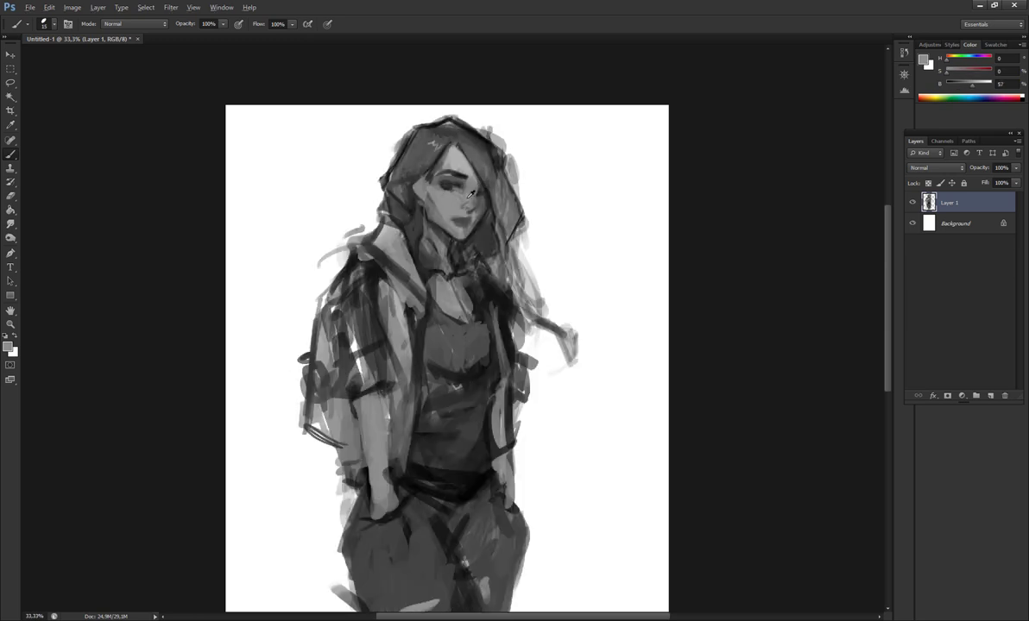
key(ctrl+shift+h)
alt+click(442, 172)
key(ctrl+shift+h)
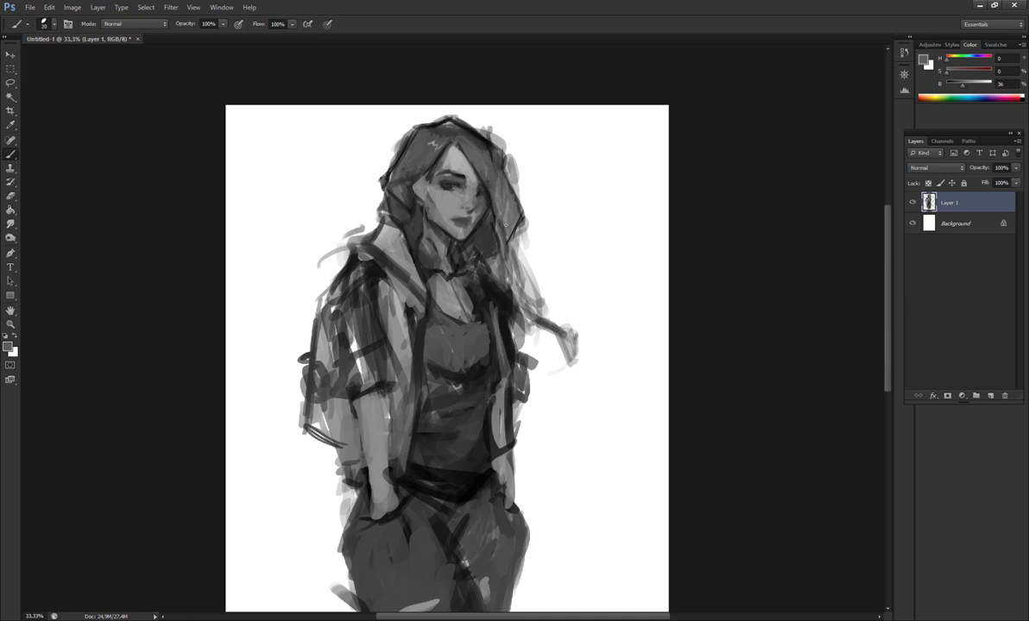
key(ctrl+shift+h)
alt+click(450, 189)
key(ctrl+shift+h)
- Define the nostril and the parting of the lips with a small brush in greys sampled from the face
key(bracketright)
alt+click(472, 236)
key(ctrl+plus)
key(ctrl+plus)
scroll(438, 262, up, 3)
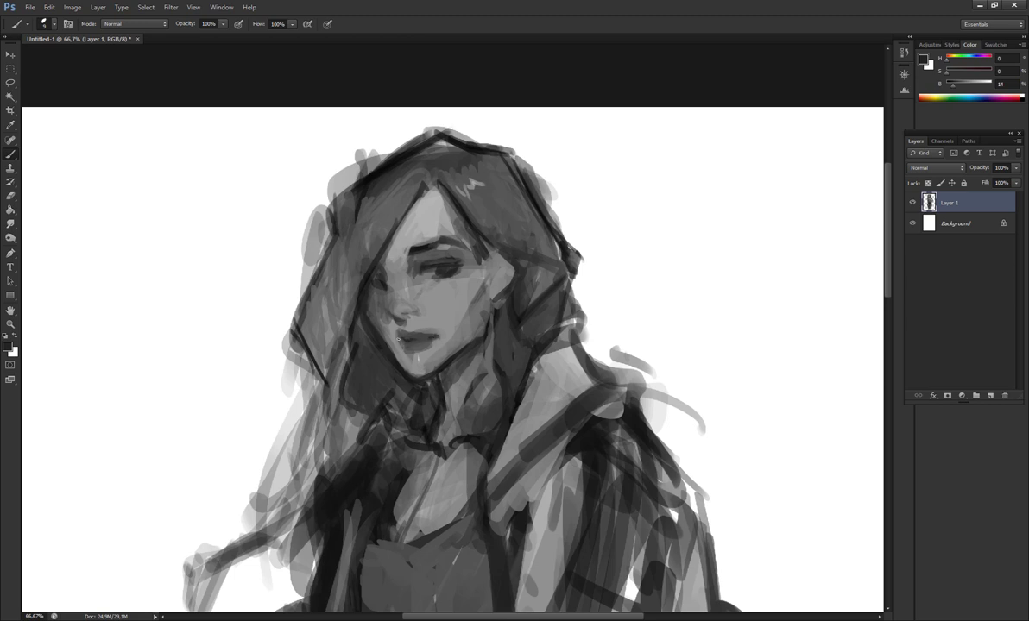
alt+click(446, 312)
drag(393, 323, 400, 330)
alt+click(420, 341)
- Blend the paint on the cheek, forehead and neck with the Smudge tool
click(10, 223)
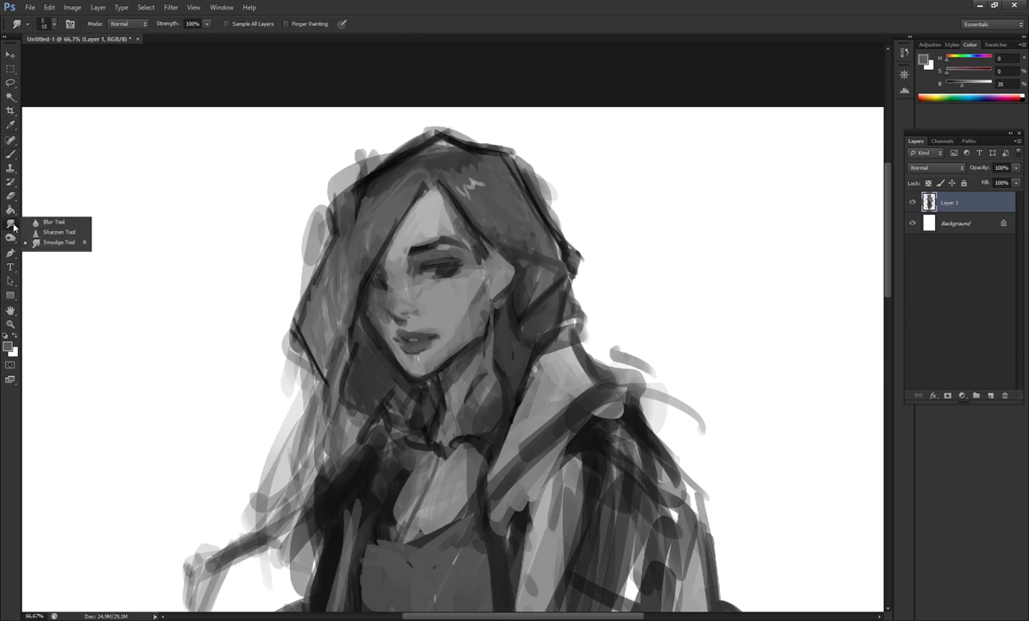
click(47, 230)
click(55, 26)
click(429, 319)
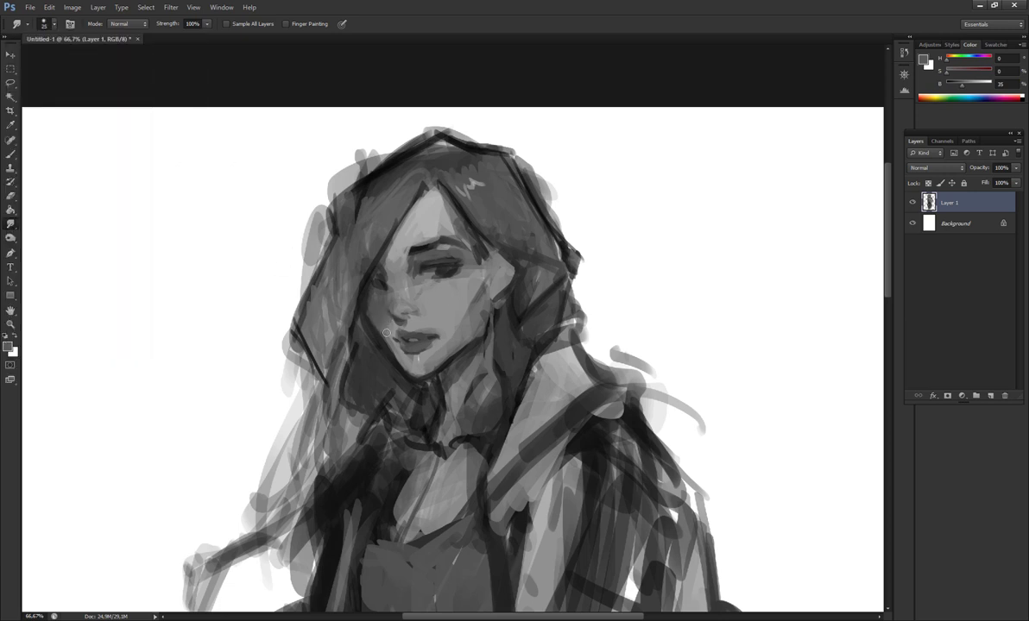
key(])
drag(453, 346, 471, 322)
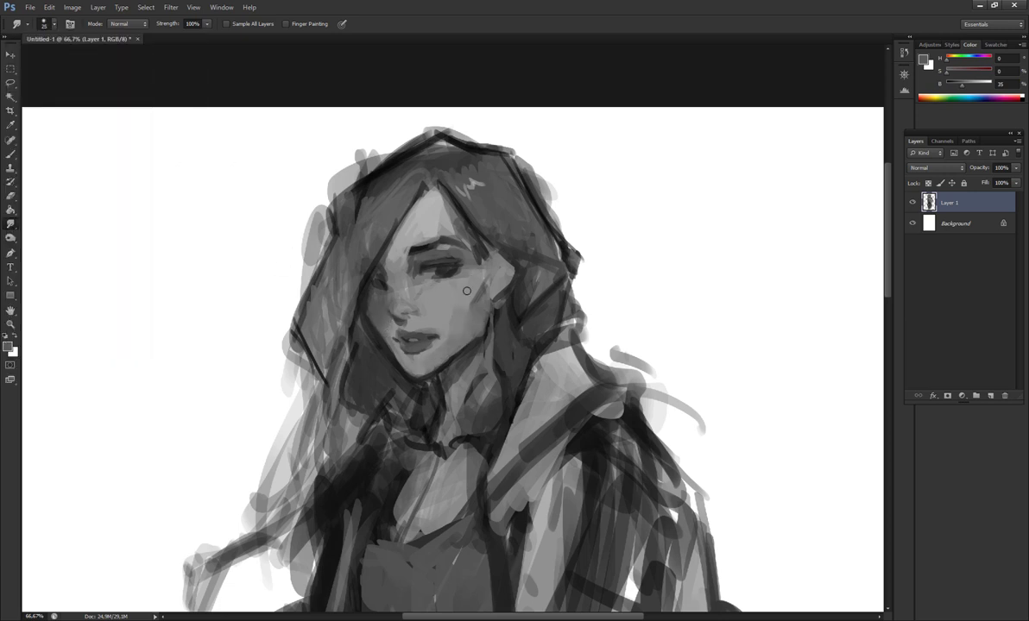
drag(444, 222, 414, 194)
key([)
drag(436, 384, 445, 345)
- Repaint the dark shapes under the jaw and beside the neck with a brush enlarged to 20 px in sampled dark greys
key(b)
alt+click(485, 325)
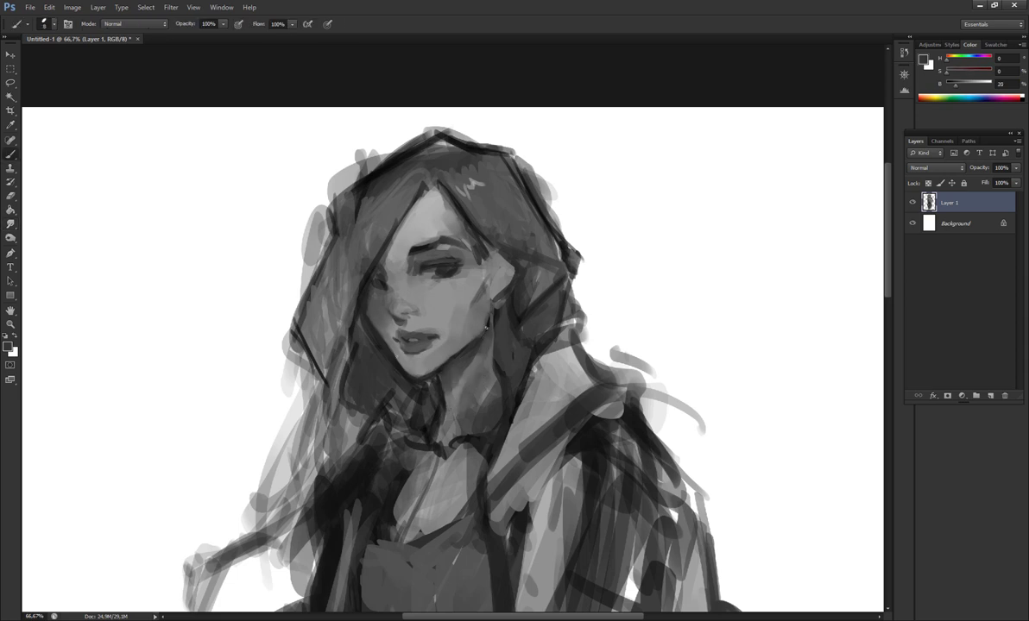
alt+click(400, 358)
key(])
key(])
key(])
key(])
key(])
key(bracketright)
alt+click(417, 367)
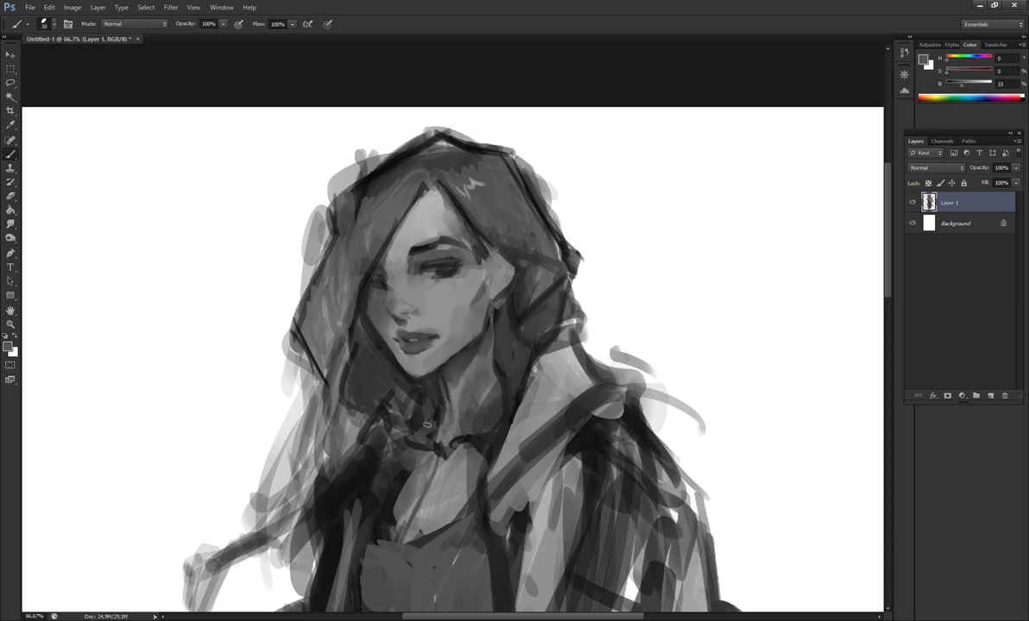
- Build up the hair on both sides of the face with long strokes in sampled dark greys
drag(426, 205, 432, 246)
drag(337, 235, 333, 326)
drag(328, 287, 326, 355)
drag(392, 192, 358, 222)
drag(332, 262, 331, 325)
drag(442, 194, 412, 212)
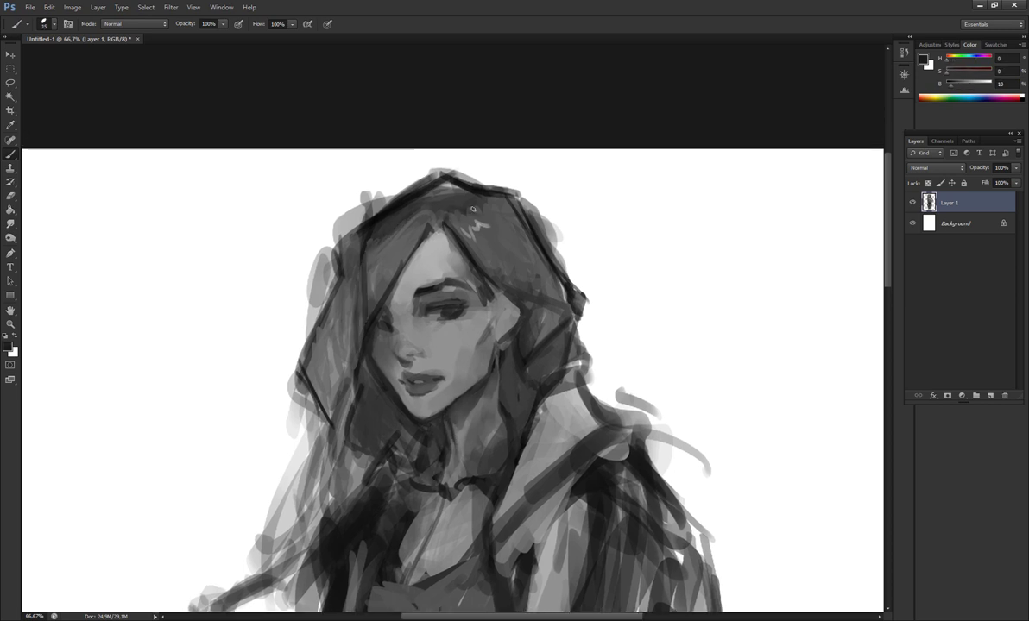
drag(491, 193, 436, 224)
mouse_move(515, 250)
mouse_down()
mouse_move(507, 300)
mouse_move(587, 324)
mouse_up()
drag(346, 431, 392, 366)
drag(343, 385, 341, 315)
drag(397, 378, 352, 295)
drag(356, 345, 345, 292)
drag(474, 259, 482, 292)
- Erase the stray strokes outside the top and sides of the hair with a hard round eraser enlarged to 40 px
key(e)
click(47, 23)
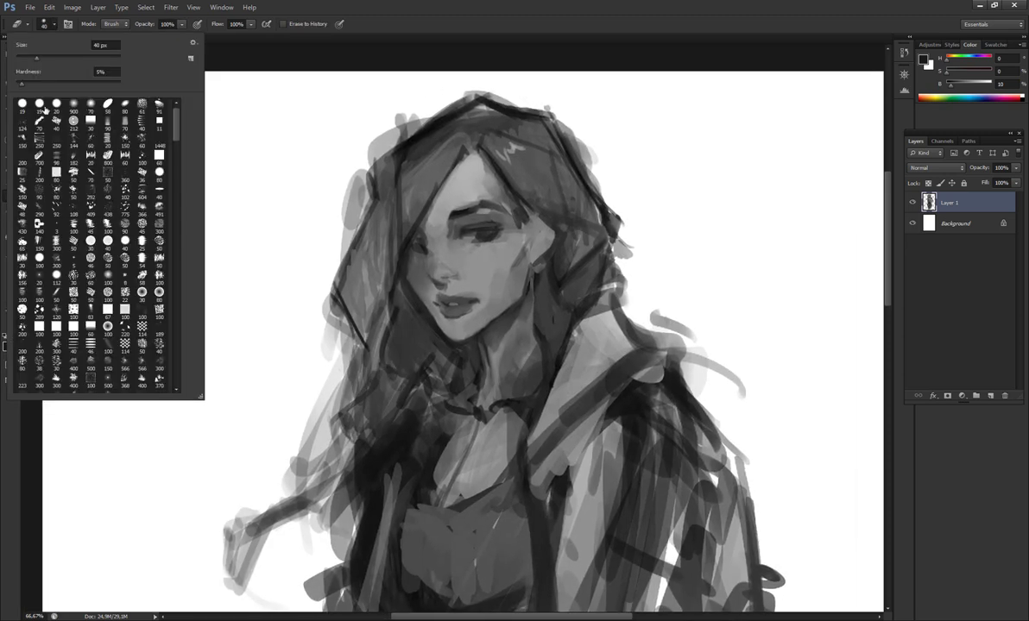
double_click(49, 105)
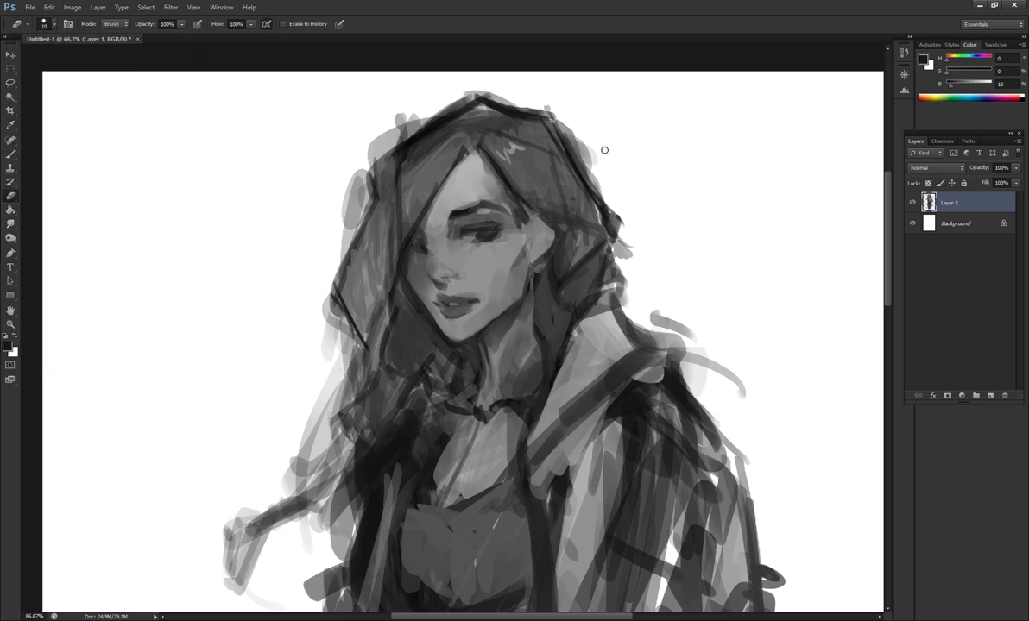
mouse_move(544, 182)
mouse_down()
mouse_move(569, 119)
mouse_move(587, 238)
mouse_move(579, 285)
mouse_up()
key(bracketright)
key(bracketright)
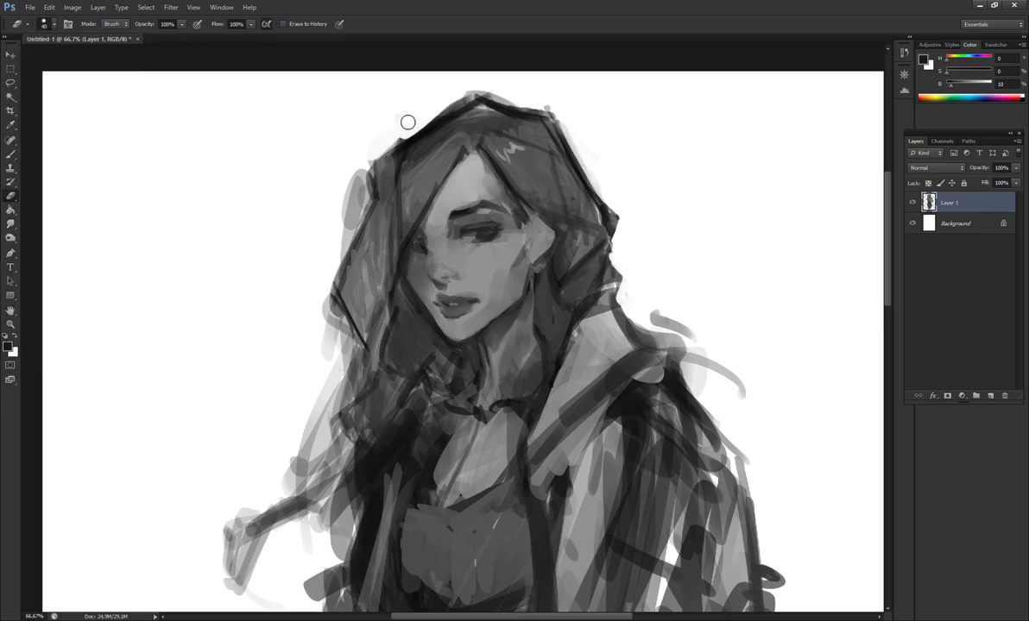
mouse_move(369, 134)
mouse_down()
mouse_move(341, 226)
mouse_move(399, 114)
mouse_up()
- Reinforce the upper hair outline on the hanging-strand side in near-black with a 25 px brush, and tidy the silhouette below it
key(b)
drag(349, 169, 405, 108)
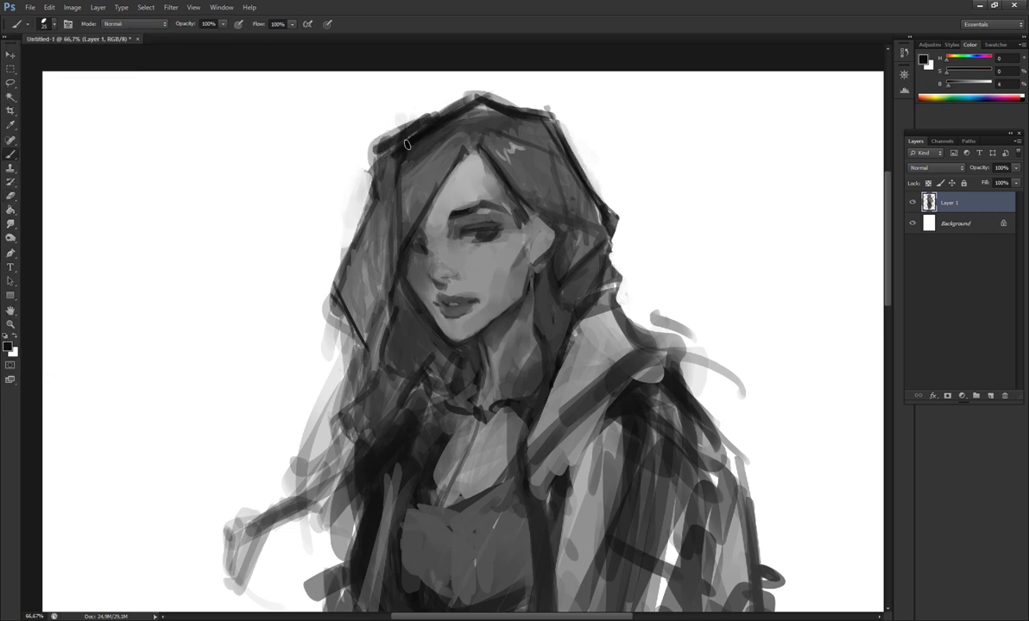
drag(350, 196, 325, 297)
drag(347, 220, 321, 316)
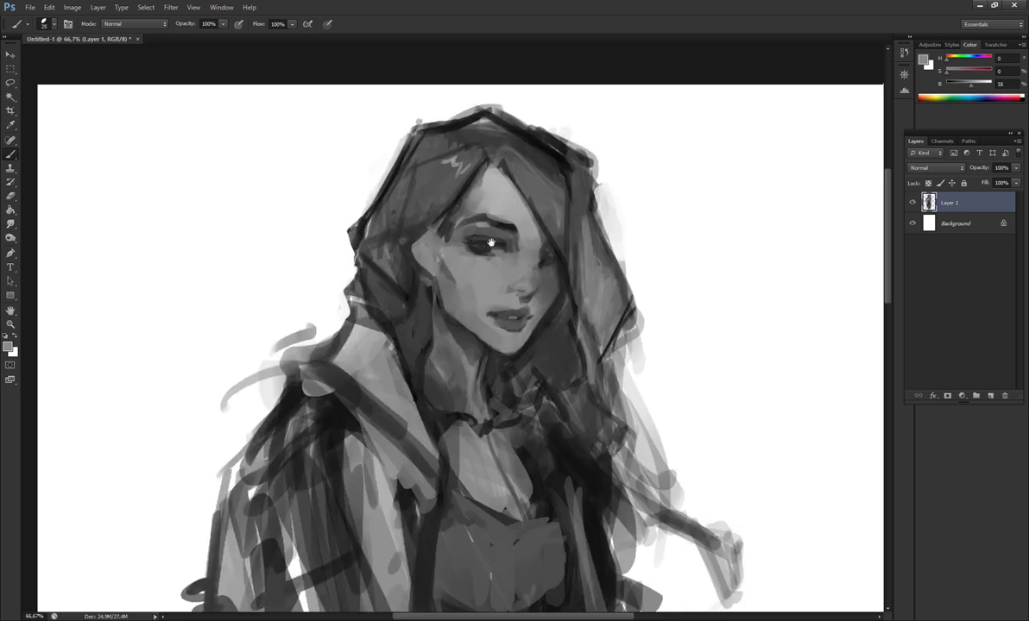
- Lighten the forehead on the mirrored view with a 10 px brush in sampled light grey
key(ctrl+shift+h)
alt+click(454, 324)
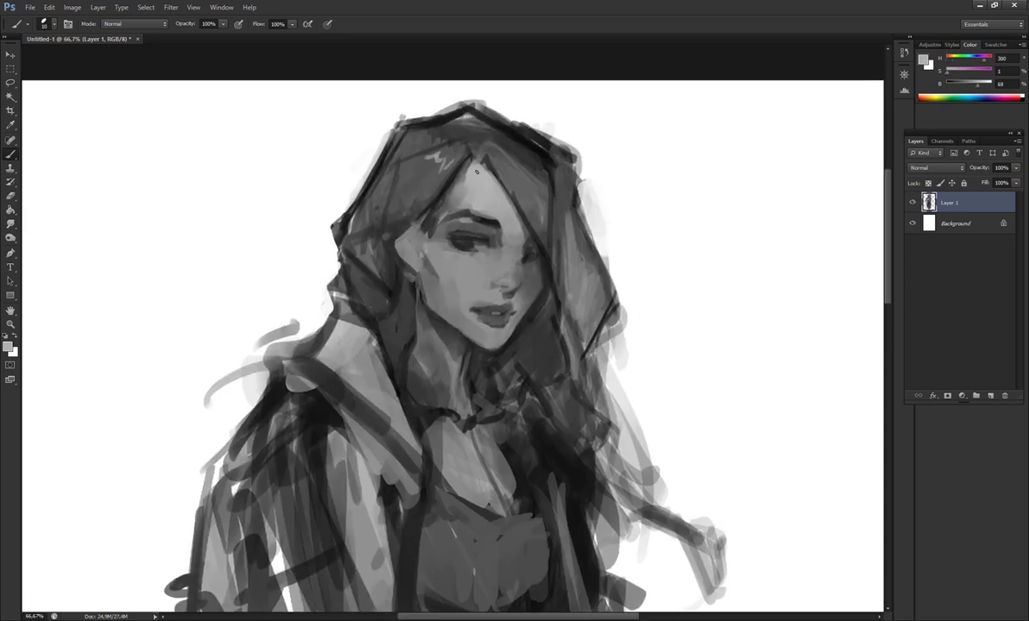
key(ctrl+minus)
- Unmirror the view and reshape the jacket collar with a 40 px brush in sampled mid and dark greys
key(ctrl+shift+h)
alt+click(488, 253)
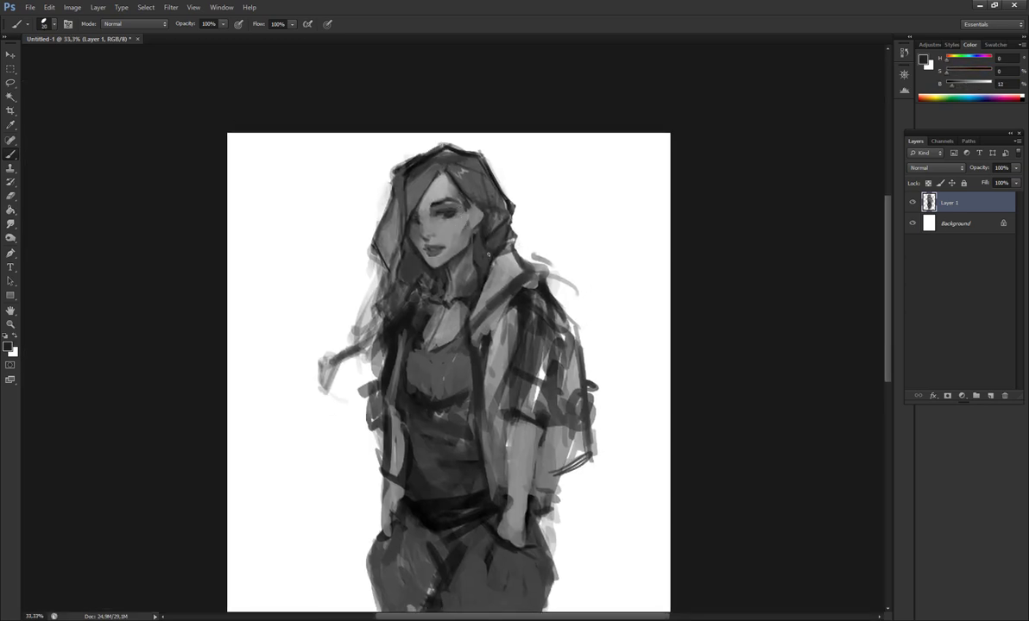
alt+click(496, 313)
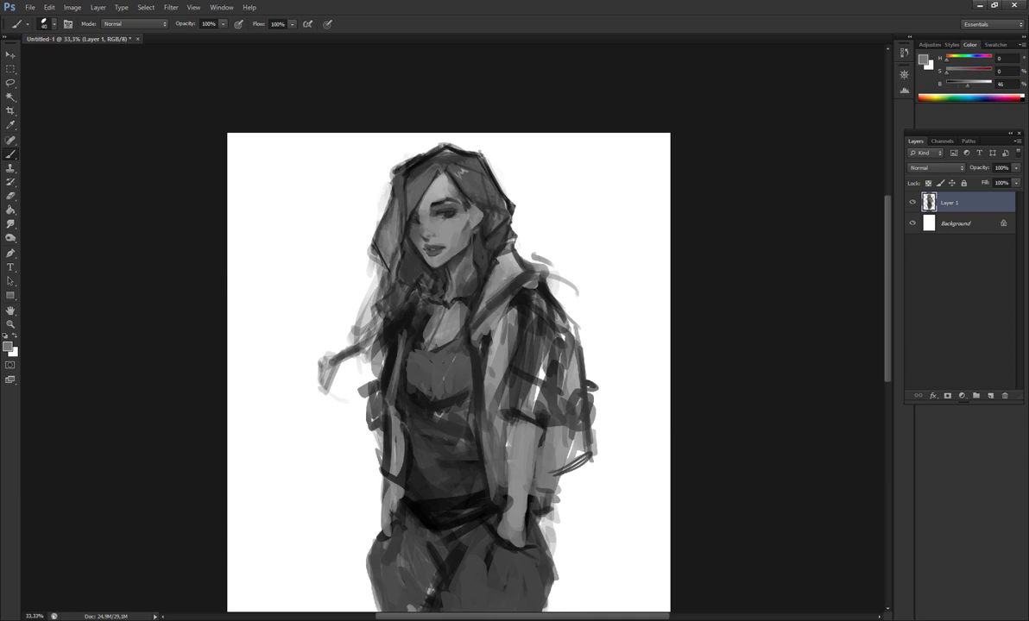
alt+click(488, 289)
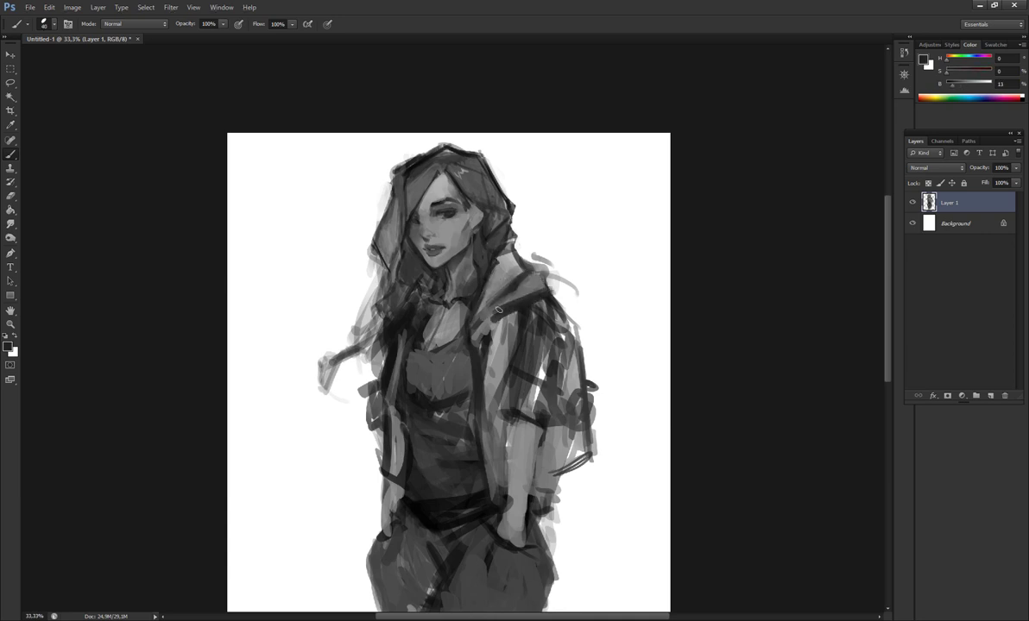
- Repaint the upper sleeve in sampled greys, then sketch the rolled cuff and forearm edges in near-black with a 30 px brush
mouse_move(509, 294)
mouse_down()
mouse_move(554, 325)
mouse_move(530, 337)
mouse_move(546, 354)
mouse_move(547, 331)
mouse_move(534, 366)
mouse_move(521, 360)
mouse_move(521, 320)
mouse_move(548, 350)
mouse_move(539, 314)
mouse_move(564, 323)
mouse_move(551, 346)
mouse_move(511, 334)
mouse_move(542, 370)
mouse_move(525, 409)
mouse_move(556, 412)
mouse_move(503, 390)
mouse_move(514, 421)
mouse_up()
alt+click(530, 336)
alt+click(518, 285)
alt+click(505, 363)
drag(517, 360, 511, 341)
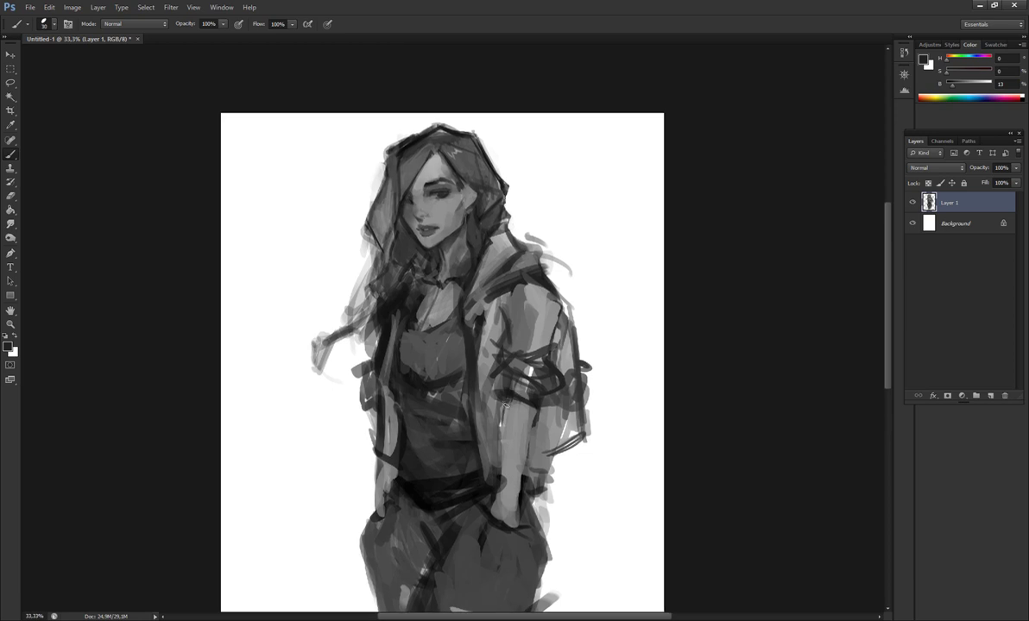
drag(497, 399, 473, 483)
drag(480, 380, 466, 436)
drag(507, 308, 505, 335)
mouse_move(455, 294)
mouse_down()
mouse_move(511, 259)
mouse_move(476, 364)
mouse_up()
drag(441, 257, 498, 233)
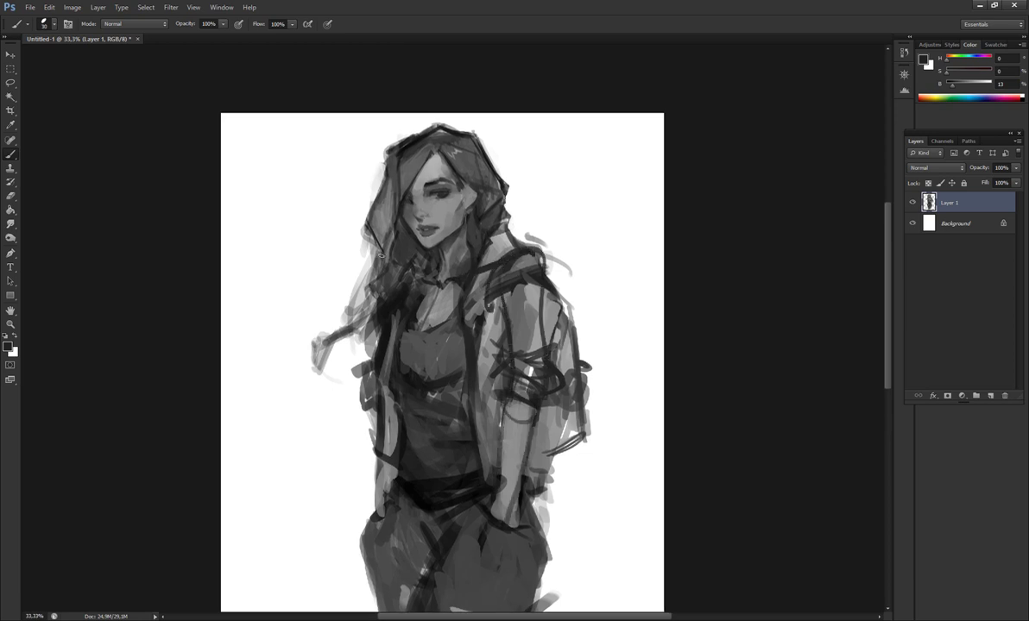
drag(381, 254, 353, 475)
key(ctrl+alt+z)
key(ctrl+alt+z)
key(ctrl+alt+z)
key(ctrl+alt+z)
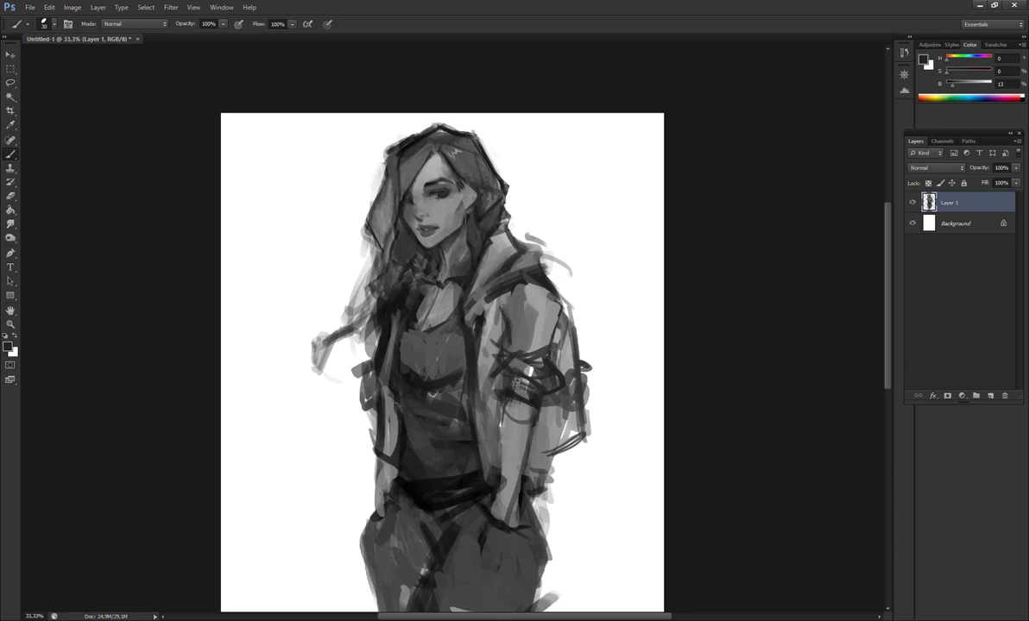
- Darken the rolled cuff, smooth the forearm in light grey at 25 px, and add dark wrist bands with a 20 px brush
drag(508, 373, 474, 385)
drag(514, 356, 500, 386)
alt+click(501, 489)
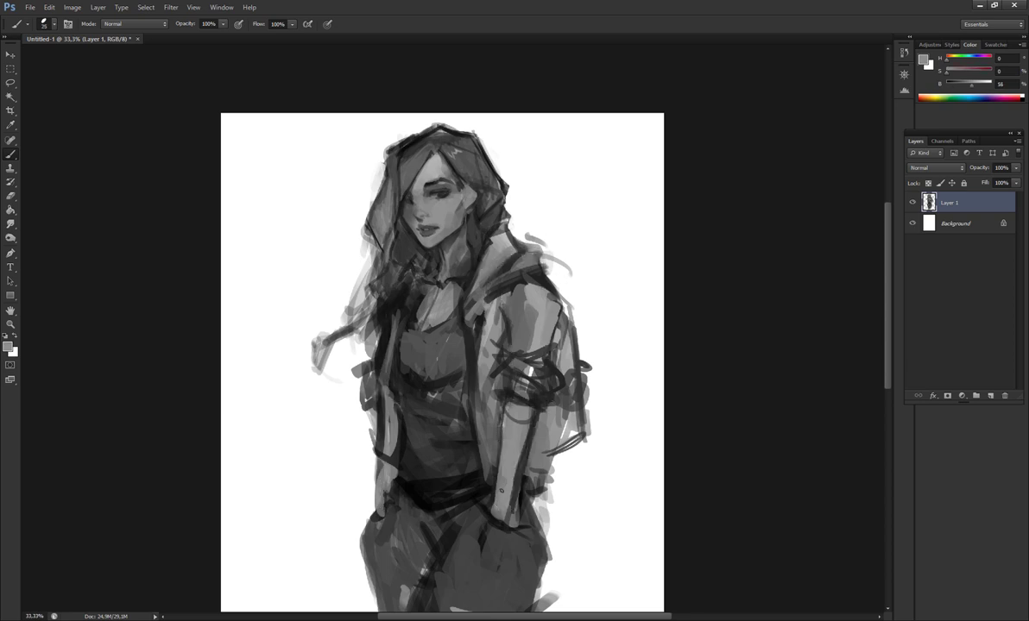
drag(474, 467, 490, 395)
alt+click(482, 380)
drag(466, 457, 483, 466)
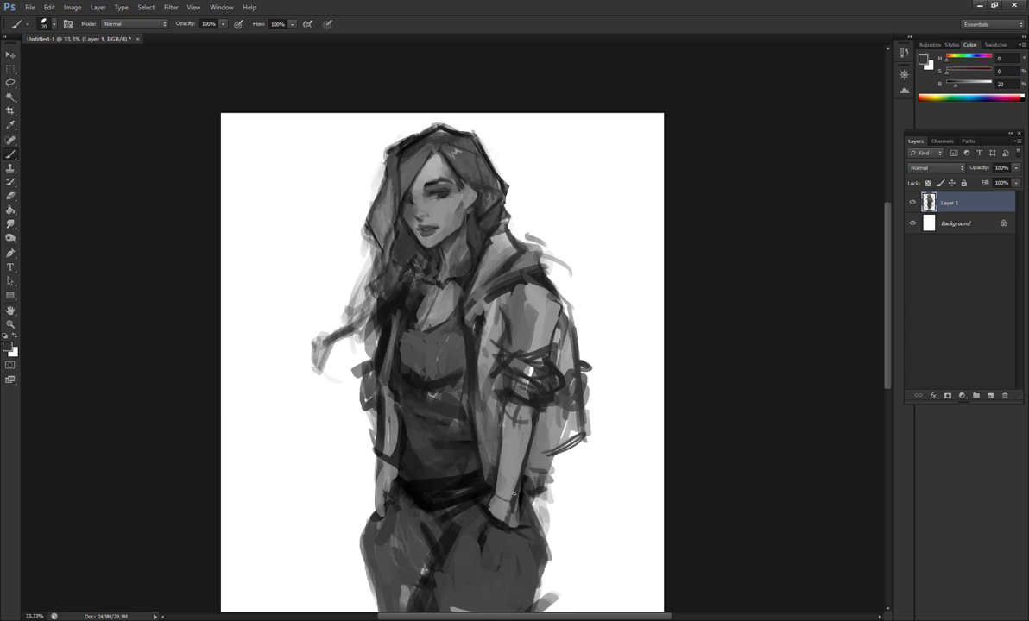
- Repaint the near jacket front and the adjoining edge of the top in sampled mid and dark greys
alt+click(540, 375)
mouse_move(463, 295)
mouse_down()
mouse_move(444, 328)
mouse_move(444, 423)
mouse_up()
alt+click(442, 371)
mouse_move(435, 350)
mouse_down()
mouse_move(405, 380)
mouse_move(453, 431)
mouse_up()
- Extend the jacket hem behind the forearm in dark grey with a 35 px brush and block in the shape beneath it
alt+click(500, 431)
drag(574, 439, 550, 459)
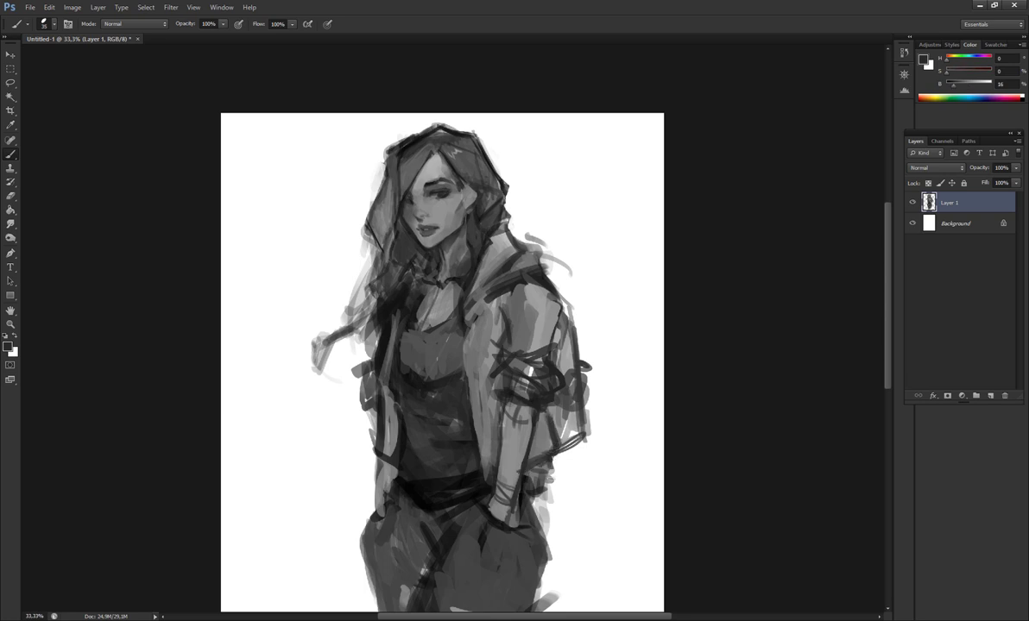
alt+click(513, 440)
alt+click(530, 472)
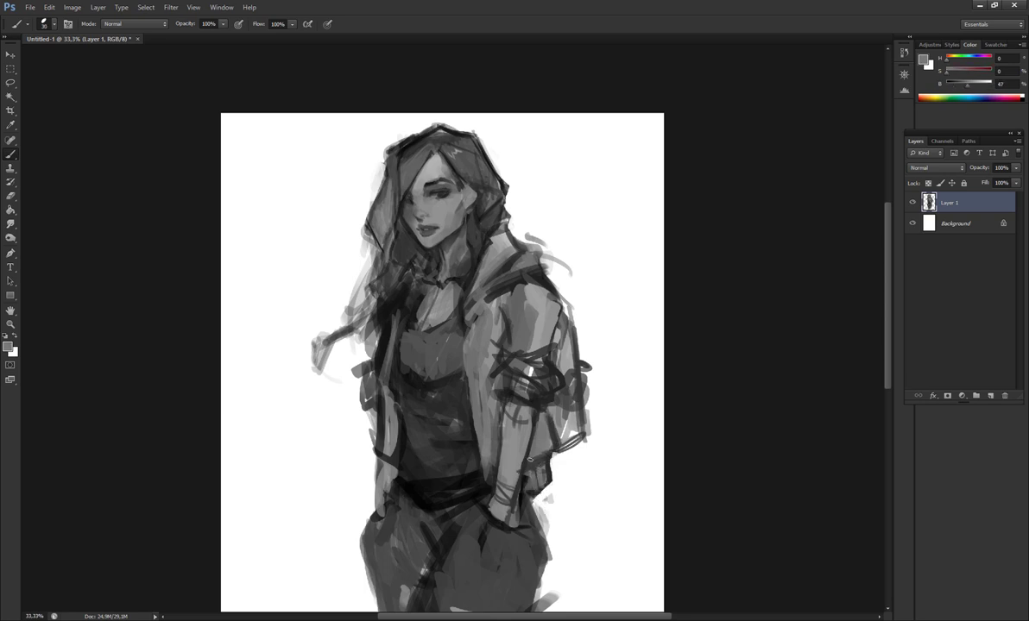
- Paint the jacket's far front panel in sampled mid grey with a 20 px brush
alt+click(430, 329)
alt+click(467, 378)
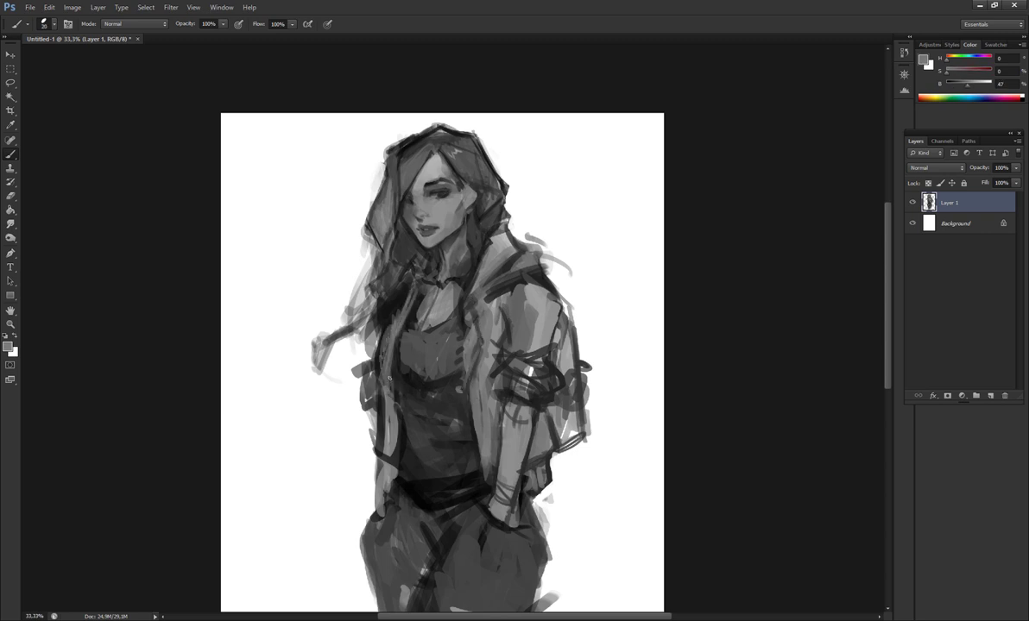
drag(367, 338, 373, 438)
- Shade the top's folds and waist and define the far jacket hem in sampled dark greys with a brush enlarged to 45 px
key(bracketright)
key(bracketright)
key(bracketright)
key(bracketright)
alt+click(404, 349)
mouse_move(384, 349)
mouse_down()
mouse_move(423, 355)
mouse_move(428, 396)
mouse_up()
alt+click(390, 428)
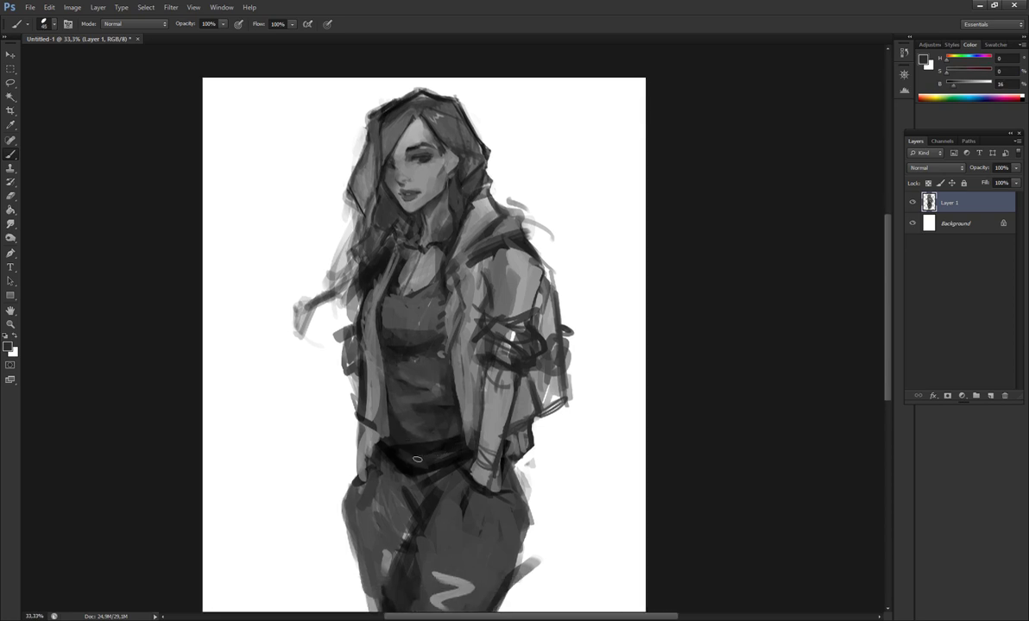
mouse_move(464, 307)
mouse_down()
mouse_move(448, 395)
mouse_move(478, 431)
mouse_up()
alt+click(415, 289)
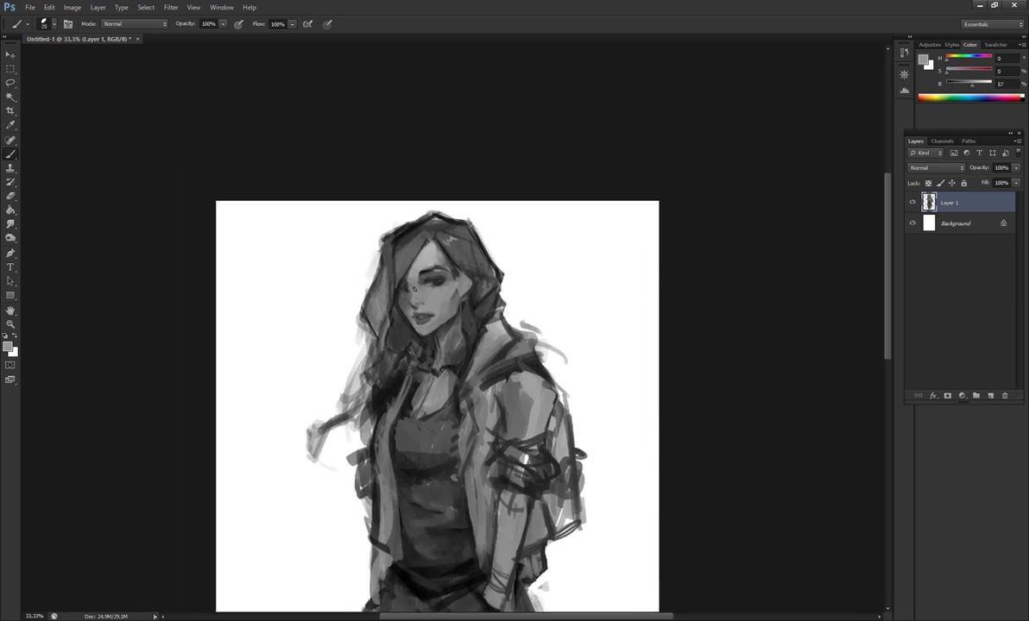
scroll(415, 289, down, 4)
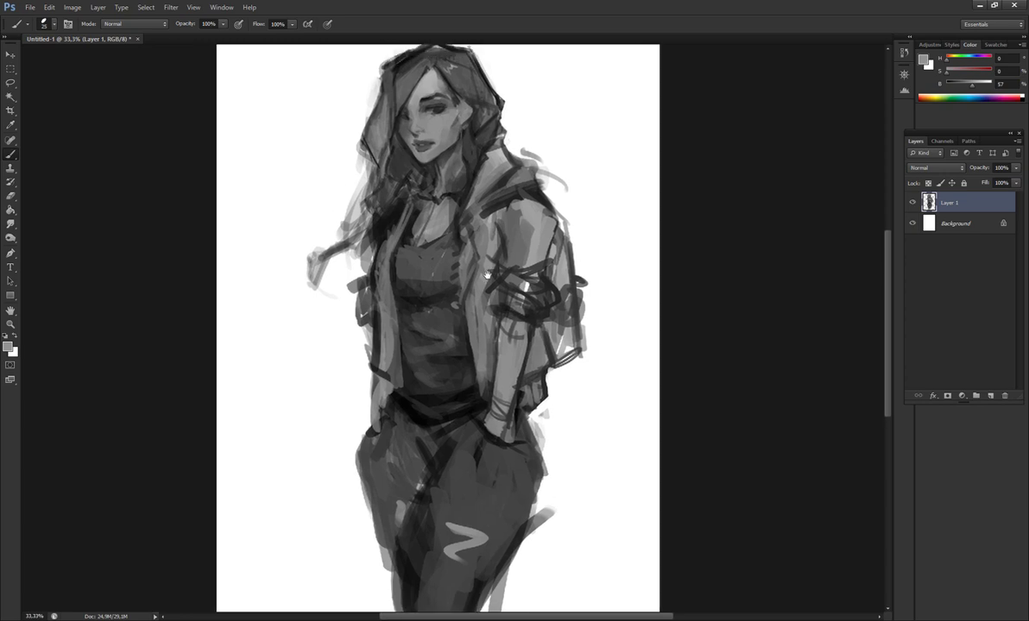
- Duplicate Layer 1, hide the original, and save the document as BDG_demo in Photoshop format
key(ctrl+j)
key(ctrl+shift+s)
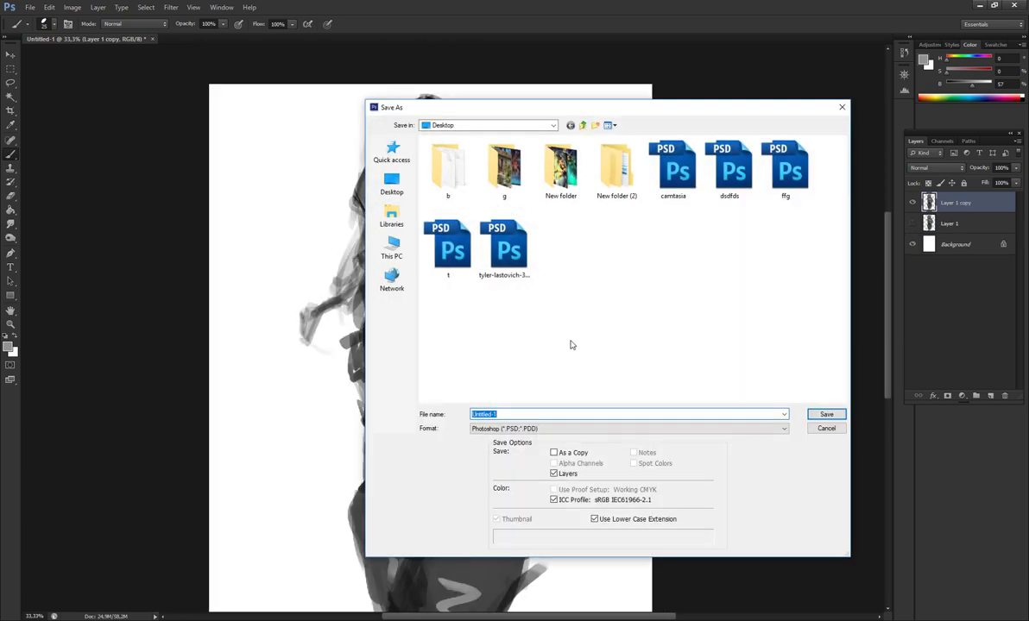
text(BDG_demo)
key(Return)
- Mirror the view and repaint the crown of the hair in sampled dark grey with a 30 px brush
key(ctrl+shift+h)
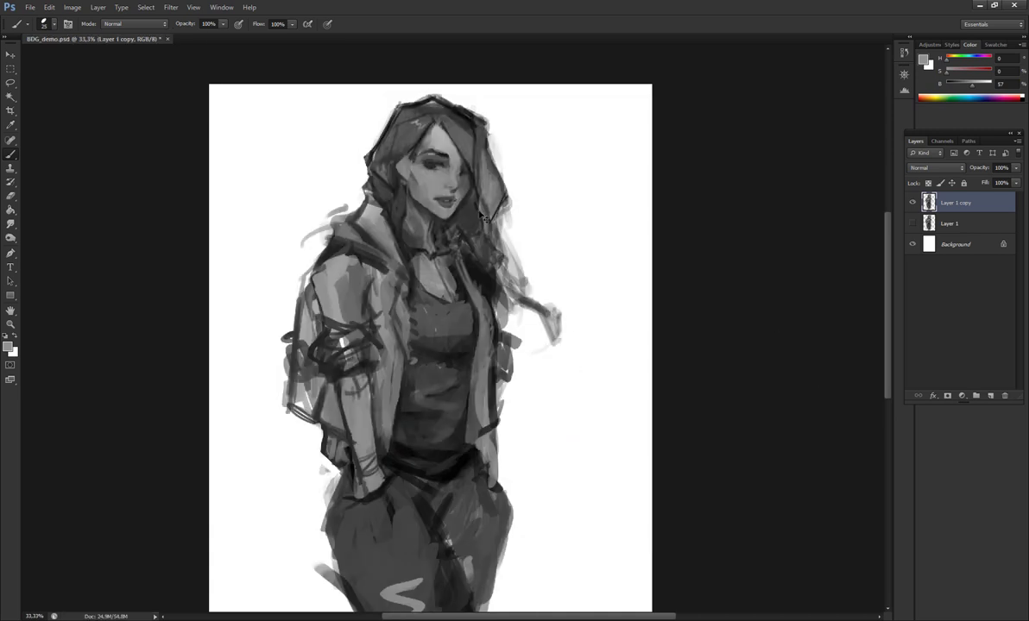
alt+click(434, 140)
drag(390, 118, 366, 142)
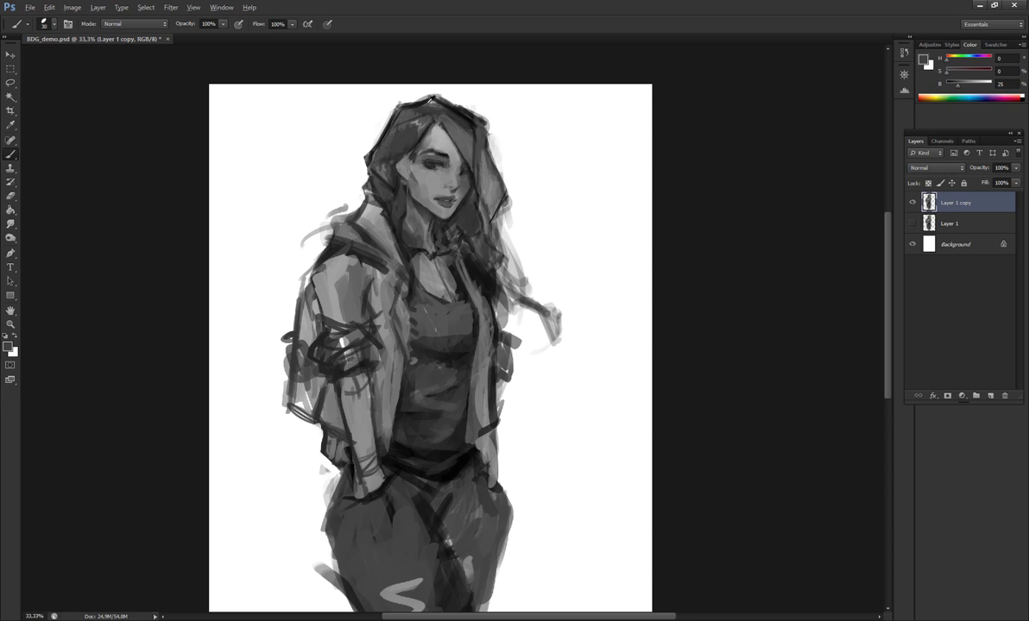
key(x)
scroll(362, 163, up, 1)
- Fill the hanging side strand and the lower hair in sampled dark greys with 20 to 25 px brushes
alt+click(502, 208)
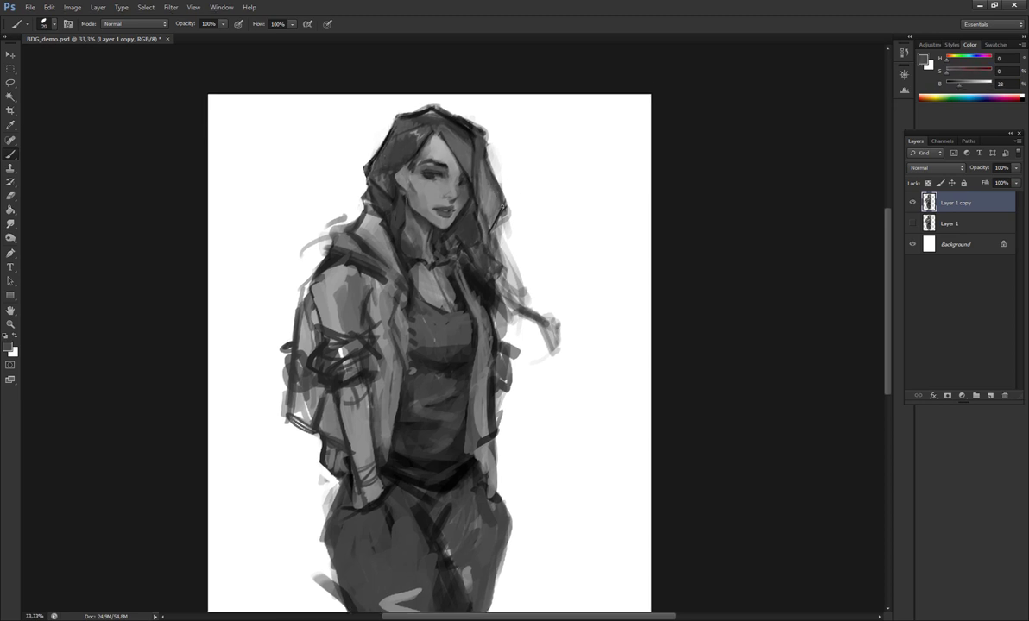
alt+click(507, 206)
alt+click(506, 250)
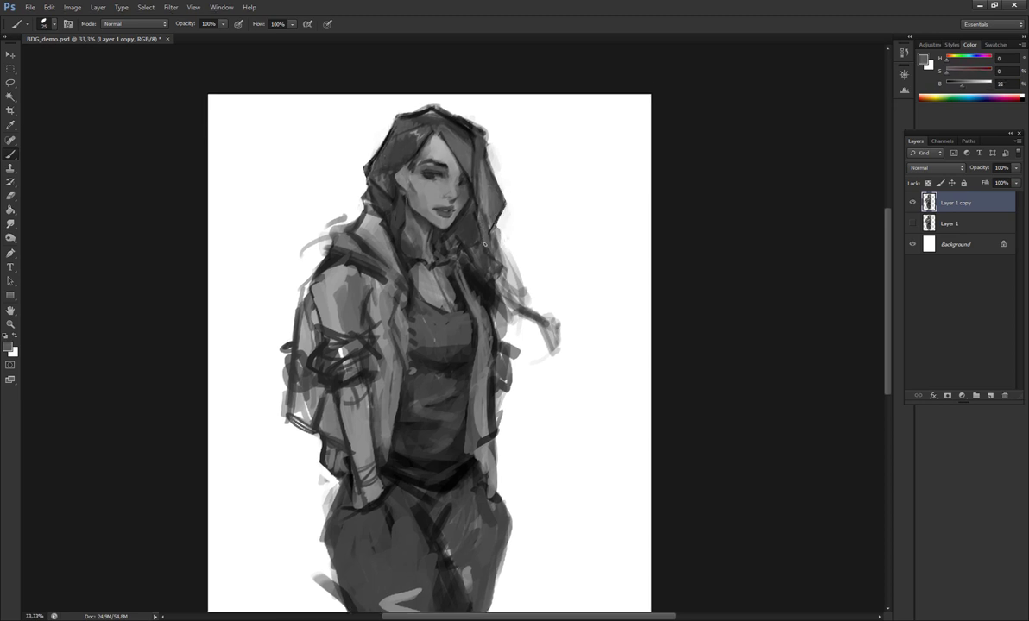
drag(445, 202, 472, 276)
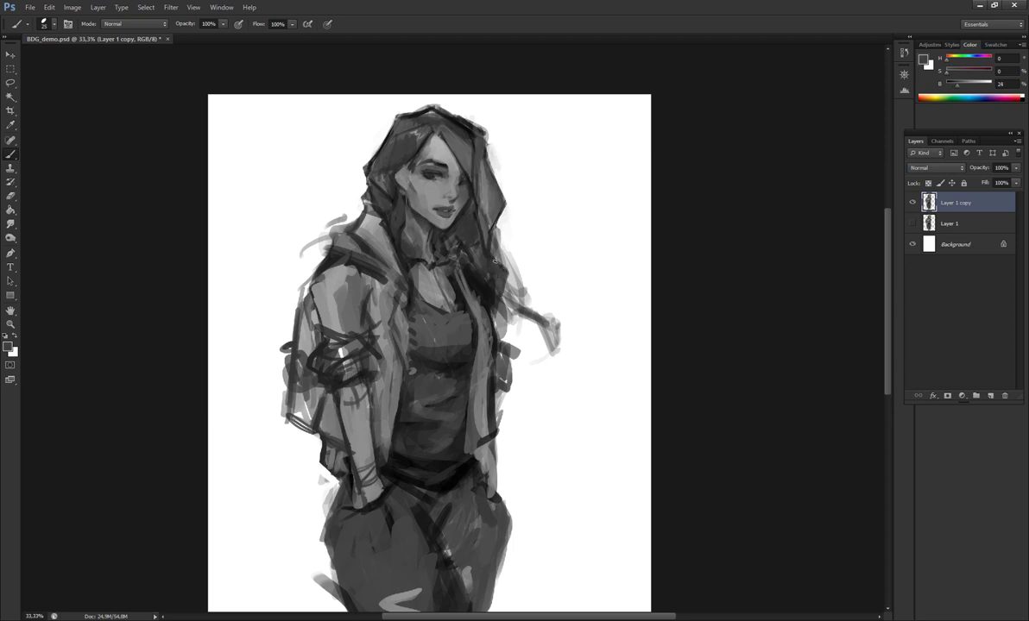
- Unmirror the view, erase the loose strand sticking out beside the far shoulder, and repaint the hair's lower outer edge
key(ctrl+shift+h)
key(e)
drag(311, 276, 298, 330)
drag(343, 227, 321, 300)
key(b)
mouse_move(338, 254)
mouse_down()
mouse_move(343, 349)
mouse_move(312, 355)
mouse_up()
- Rework the ear and add a small earring in sampled light grey with a 15 px brush
mouse_move(484, 221)
mouse_down()
mouse_move(466, 221)
mouse_move(466, 294)
mouse_move(480, 232)
mouse_move(464, 226)
mouse_up()
alt+click(480, 231)
key(bracketleft)
key(bracketleft)
key(bracketleft)
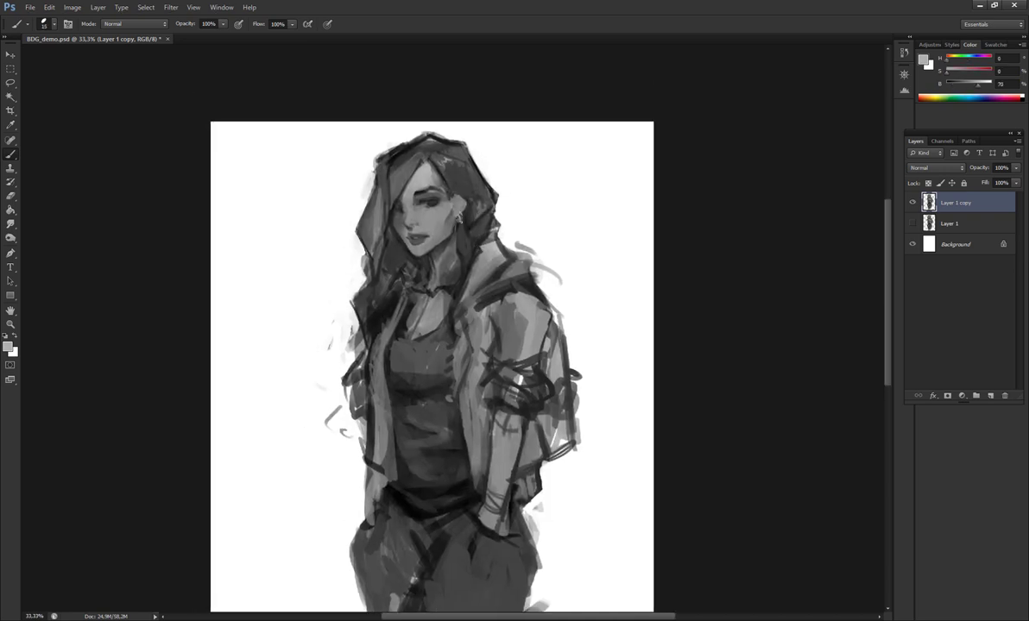
- Blend the hair around the ear and face in sampled greys with a brush enlarged to 25 px
alt+click(473, 205)
alt+click(385, 181)
alt+click(403, 205)
key(bracketright)
alt+click(431, 177)
key(bracketright)
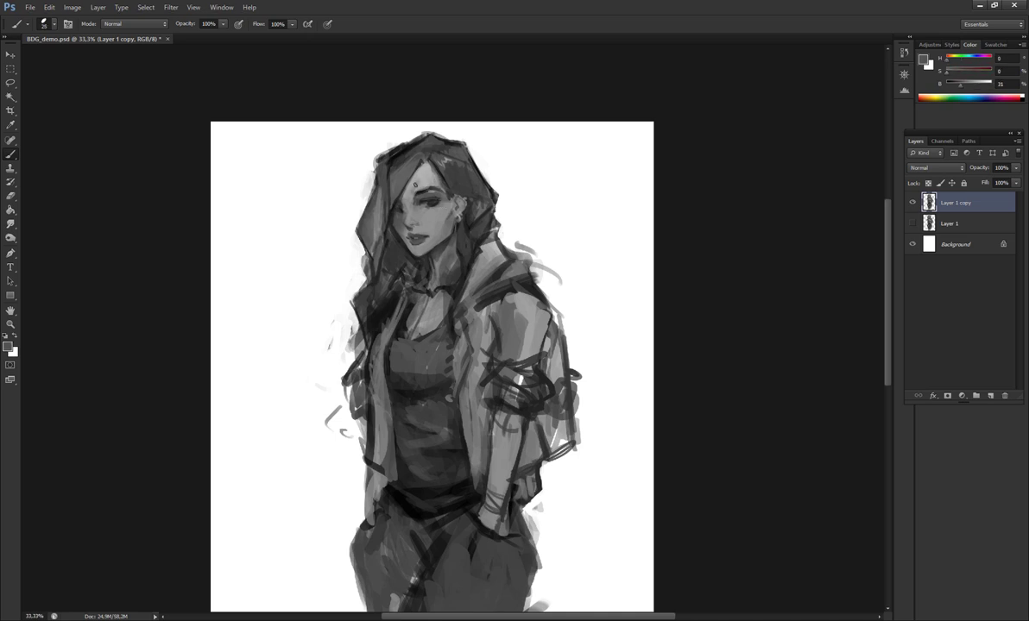
alt+click(420, 174)
- Paint out the dark choker and shade the neck and collarbones in sampled greys with 25 to 30 px brushes
drag(428, 280, 434, 240)
alt+click(400, 249)
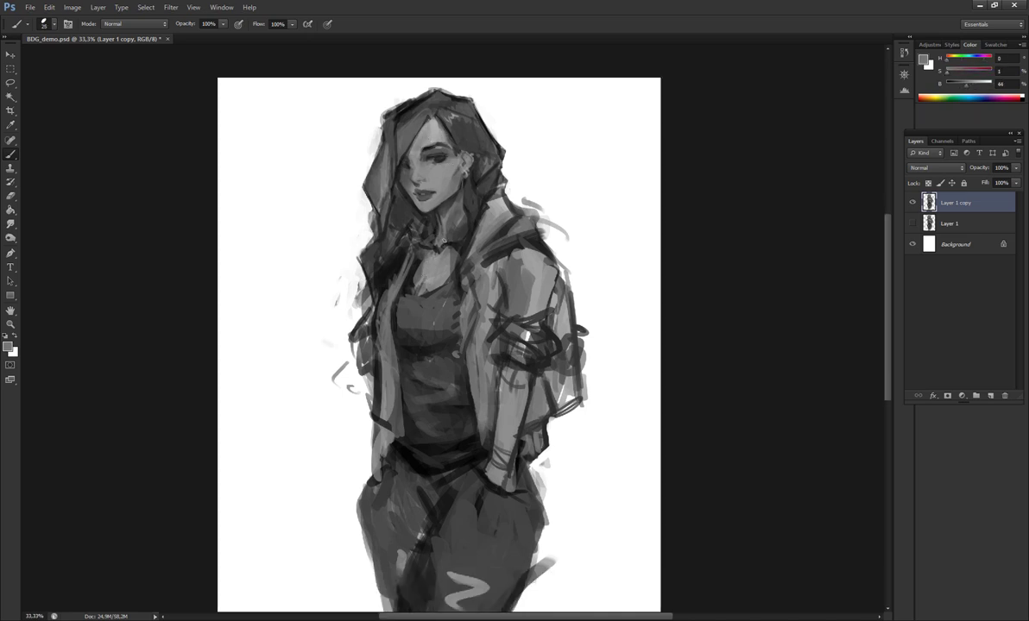
alt+click(410, 241)
alt+click(418, 211)
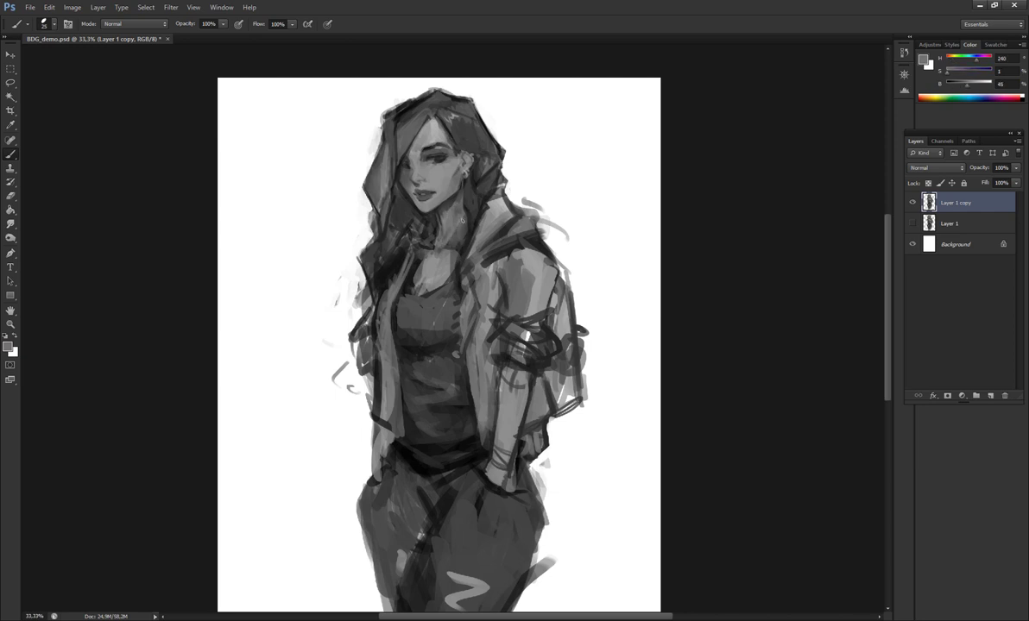
alt+click(430, 245)
alt+click(488, 207)
alt+click(401, 233)
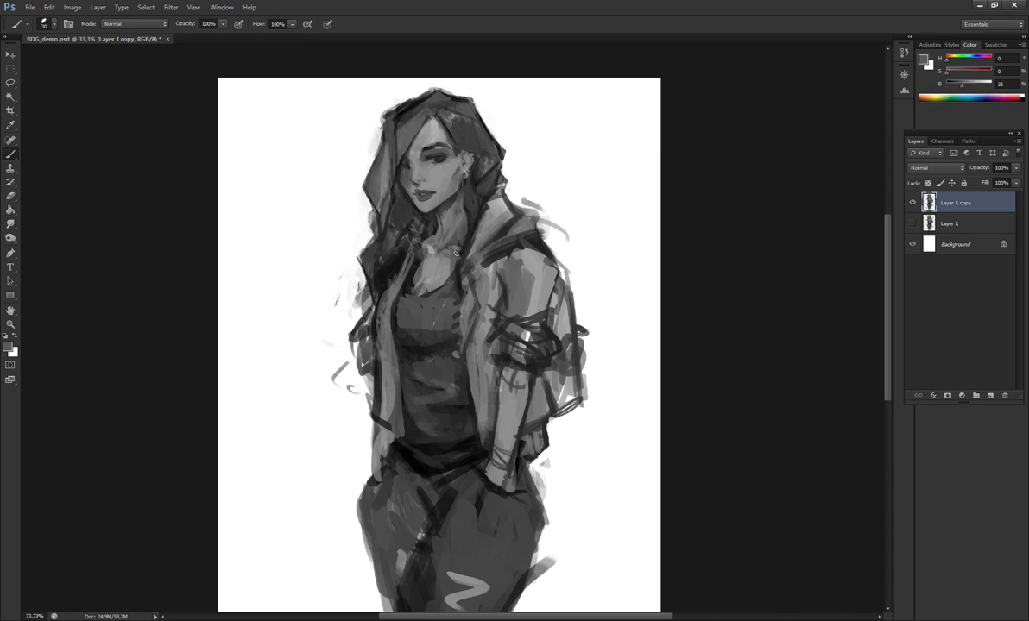
- Define the top's neckline on the mirrored view in near-black with a 40 px brush, then unmirror the view
alt+click(423, 229)
key(h)
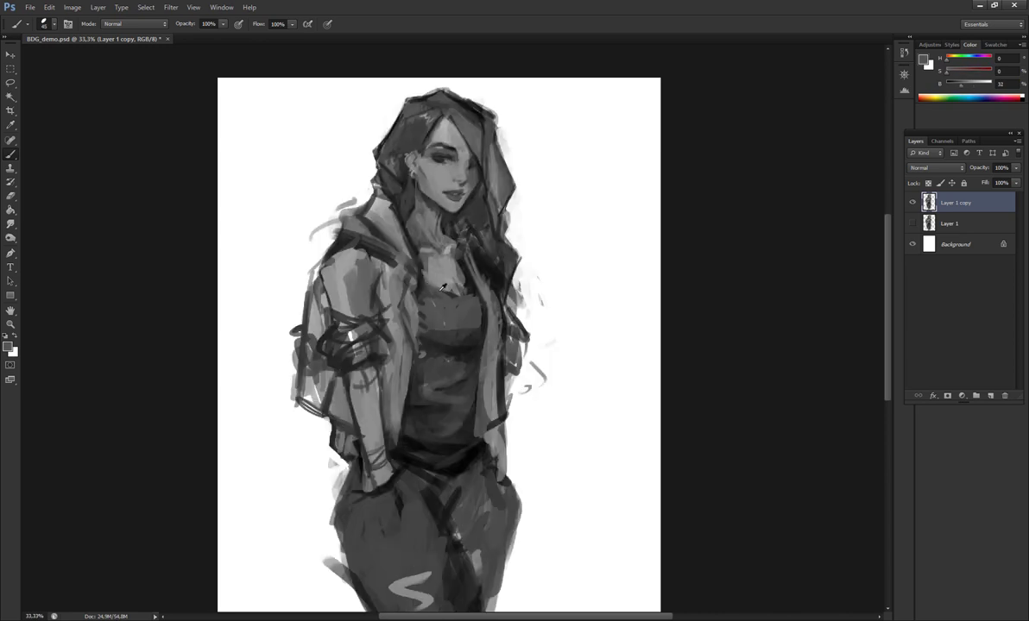
alt+click(424, 347)
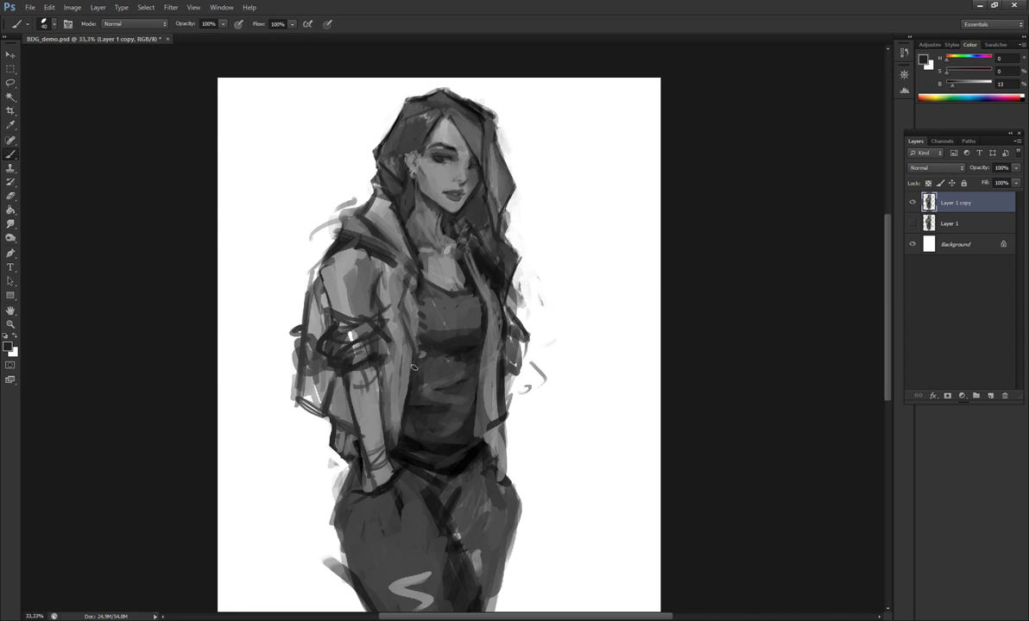
key(h)
- Darken the hanging side hair into one mass in sampled dark greys with a 45 px brush
alt+click(466, 164)
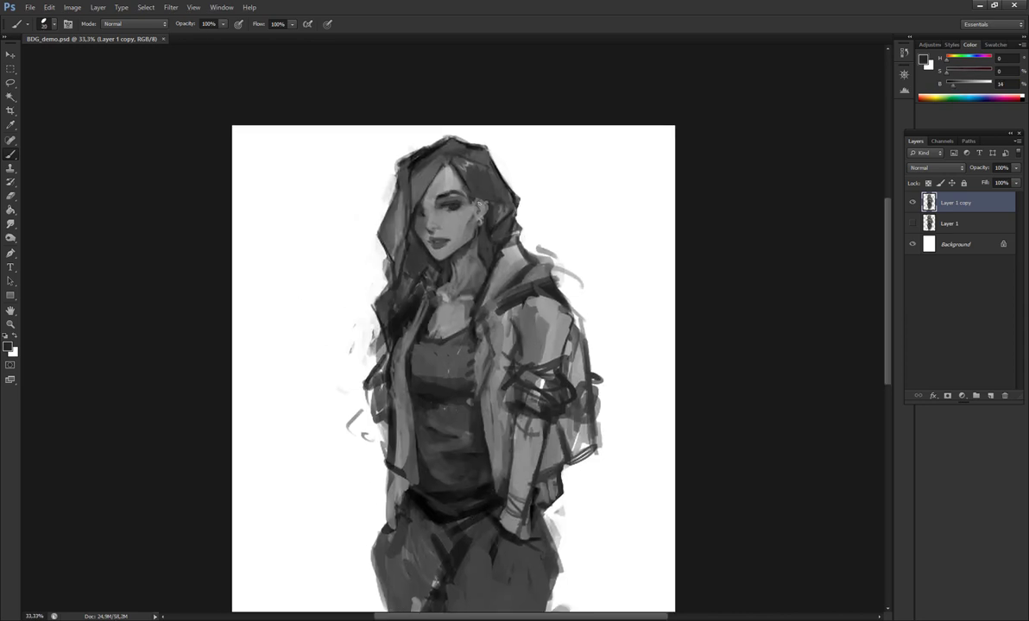
alt+click(464, 177)
alt+click(395, 210)
mouse_move(376, 142)
mouse_down()
mouse_move(397, 220)
mouse_move(372, 246)
mouse_up()
drag(407, 145, 377, 263)
alt+click(443, 270)
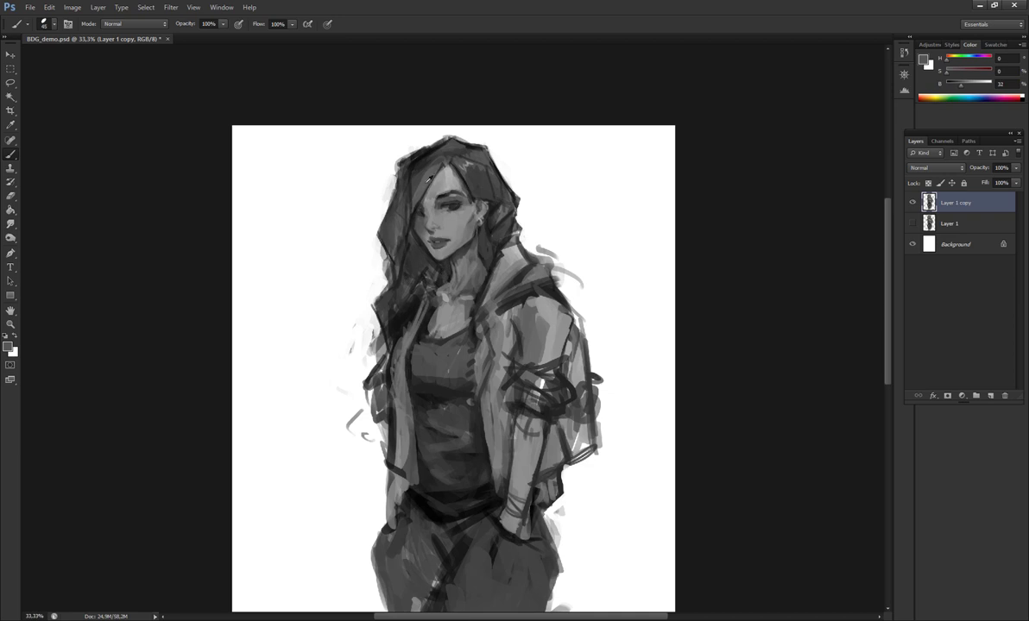
- Blend the hair beside the neck and jacket collar in sampled dark greys with a 30 px brush
alt+click(382, 267)
alt+click(440, 263)
alt+click(499, 251)
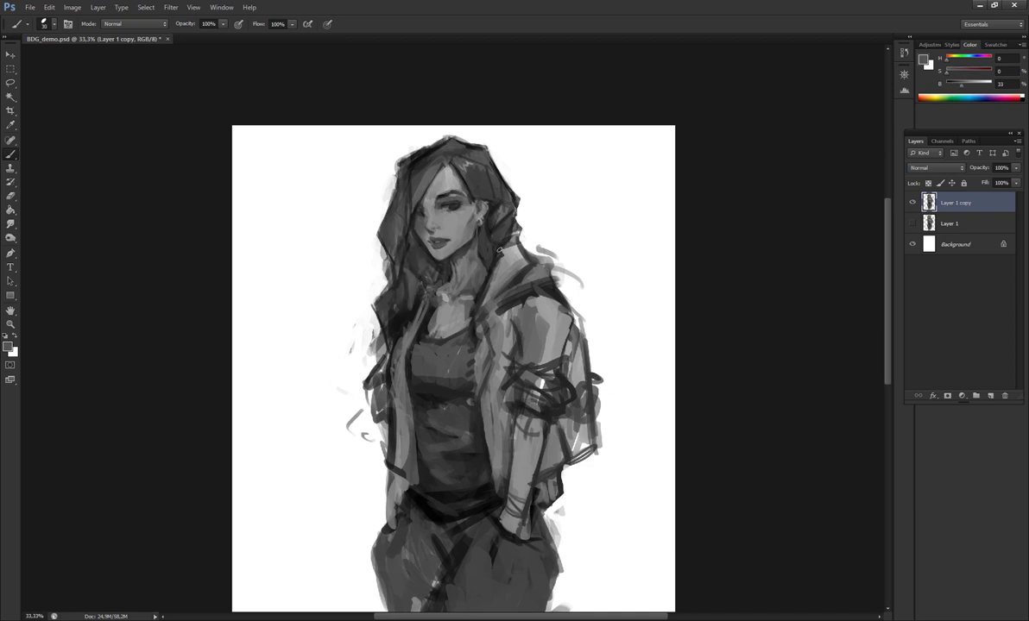
- Reshape the lower hair ends and the neck shadow beside the far lapel in sampled greys with a 35 px brush
drag(499, 250, 460, 251)
alt+click(363, 298)
mouse_move(363, 298)
mouse_down()
mouse_move(344, 380)
mouse_move(345, 444)
mouse_move(327, 481)
mouse_move(362, 328)
mouse_move(345, 294)
mouse_move(347, 386)
mouse_up()
alt+click(403, 432)
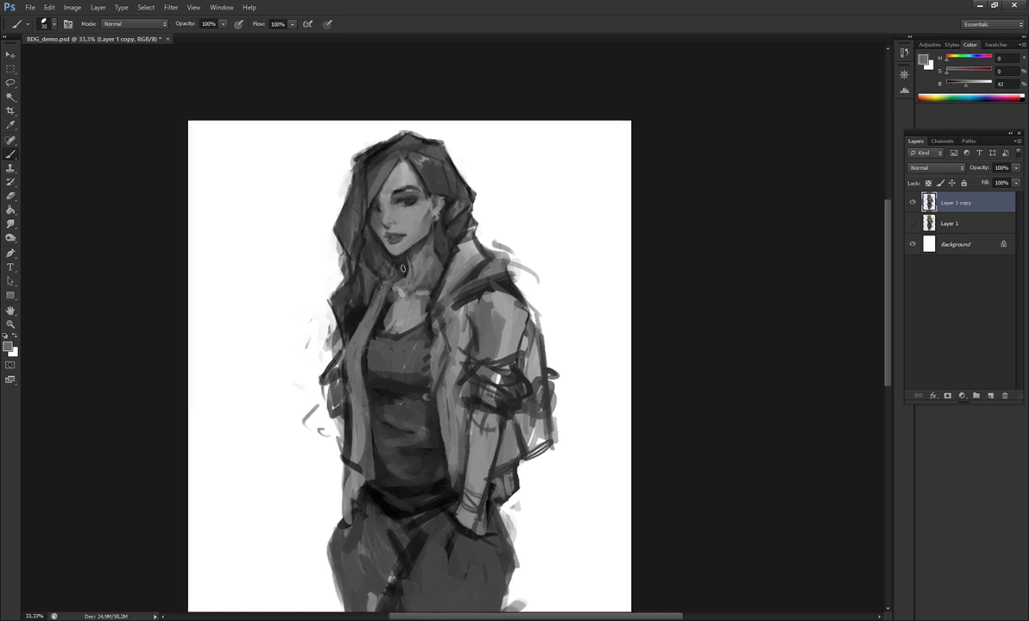
alt+click(373, 295)
drag(377, 293, 386, 277)
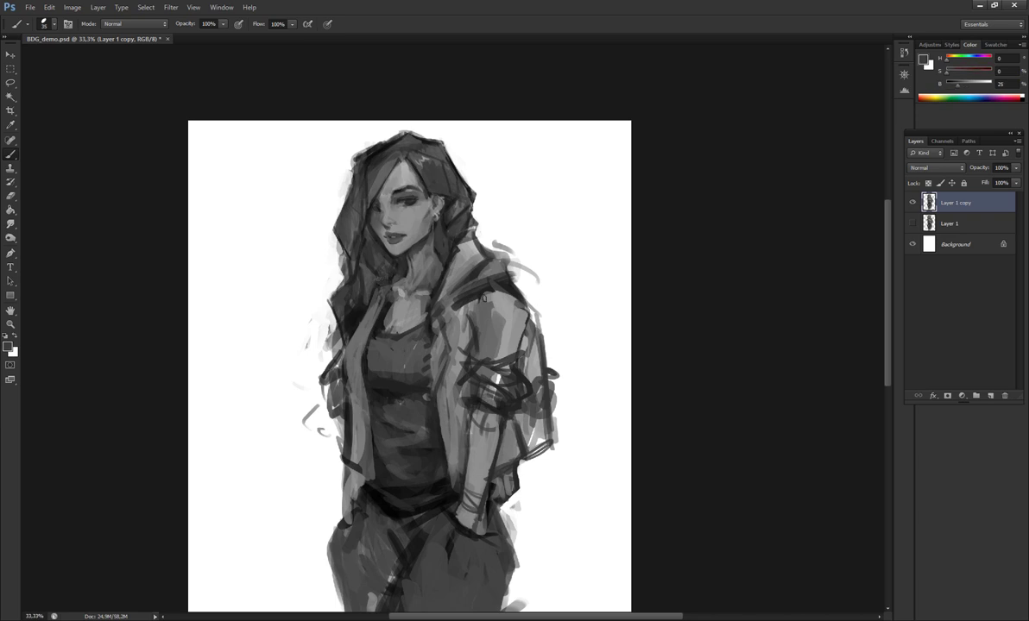
- Deepen the shadow side of the upper sleeve and rework the collar's underside in sampled dark greys
mouse_move(457, 269)
mouse_down()
mouse_move(438, 302)
mouse_move(427, 300)
mouse_move(423, 324)
mouse_up()
alt+click(466, 313)
drag(432, 285, 425, 337)
alt+click(427, 294)
drag(434, 276, 430, 327)
alt+click(469, 317)
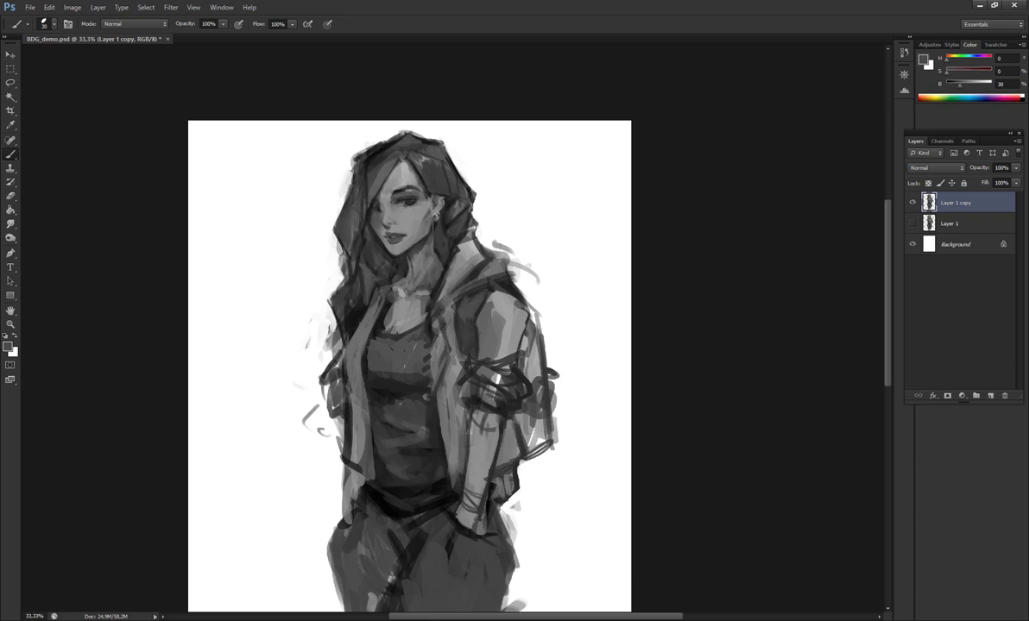
- Lighten the shoulder in sampled light grey and paint out the stray strokes outside the collar in white at 40 px
alt+click(516, 304)
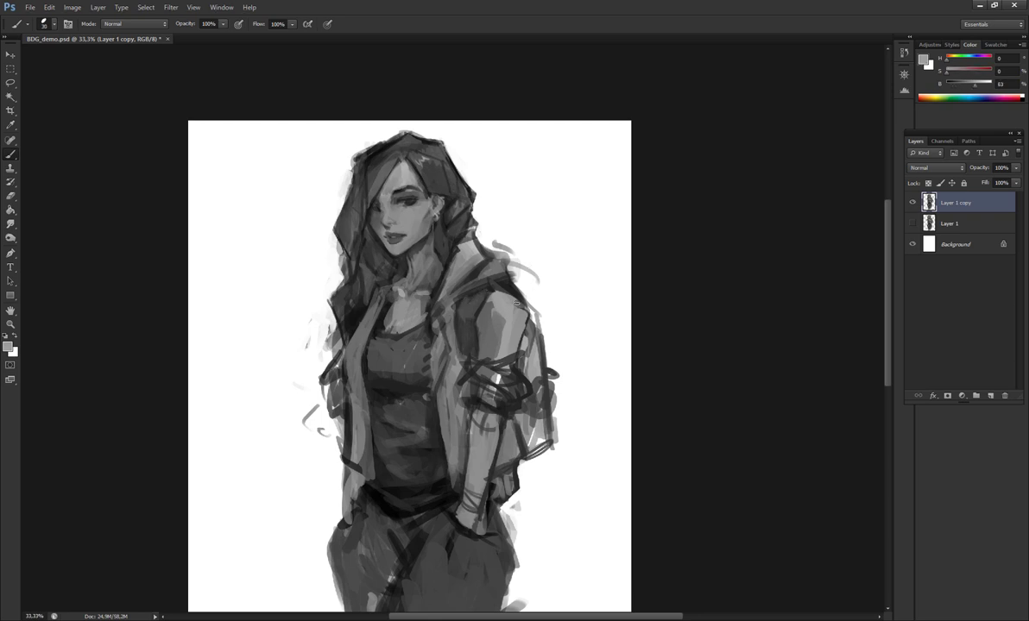
alt+click(508, 257)
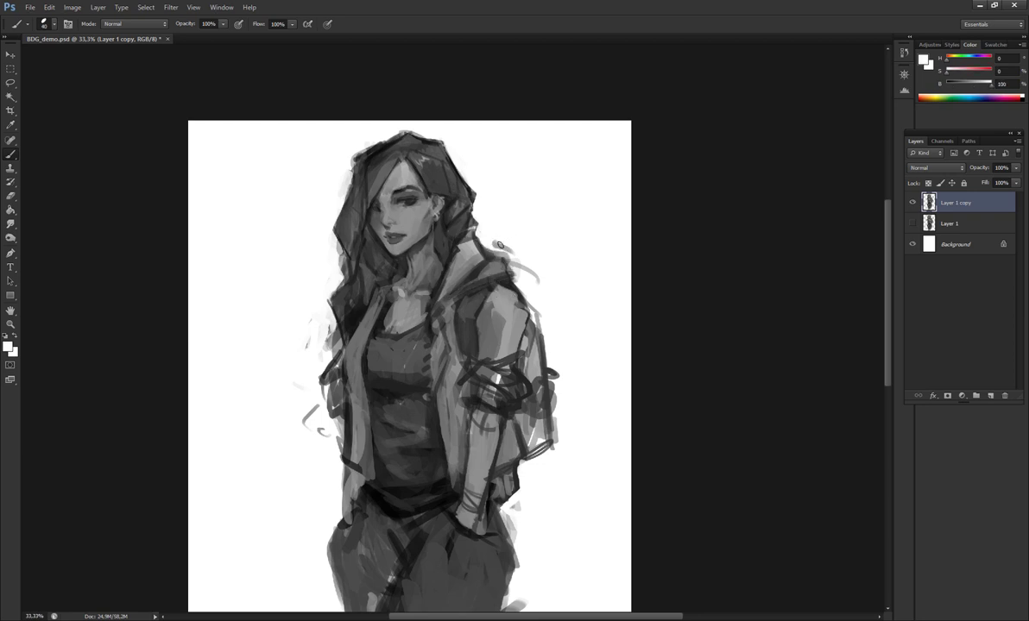
drag(516, 268, 479, 244)
- Repaint the near jacket front and its inner edge in sampled mid and dark greys, reducing the brush from 50 to 30 px
alt+click(476, 219)
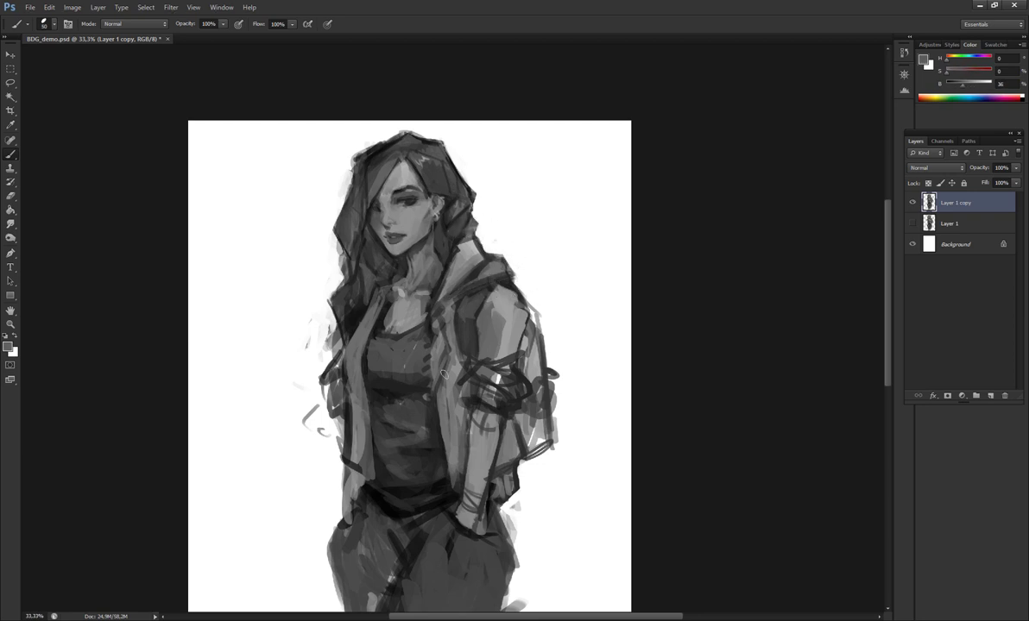
drag(442, 373, 448, 338)
alt+click(438, 408)
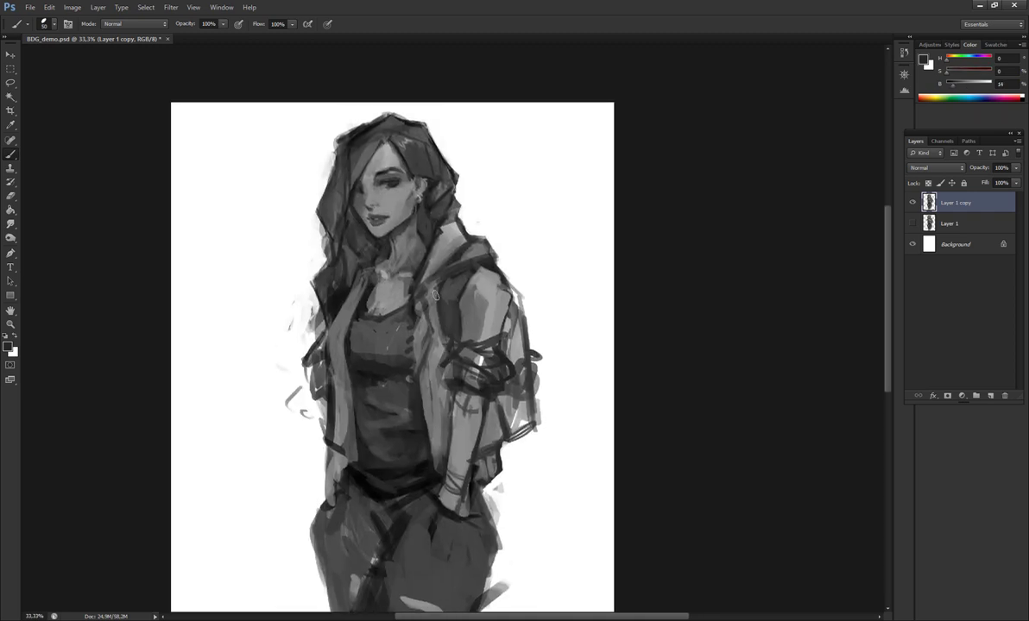
key(bracketleft)
alt+click(419, 311)
alt+click(430, 450)
key(bracketleft)
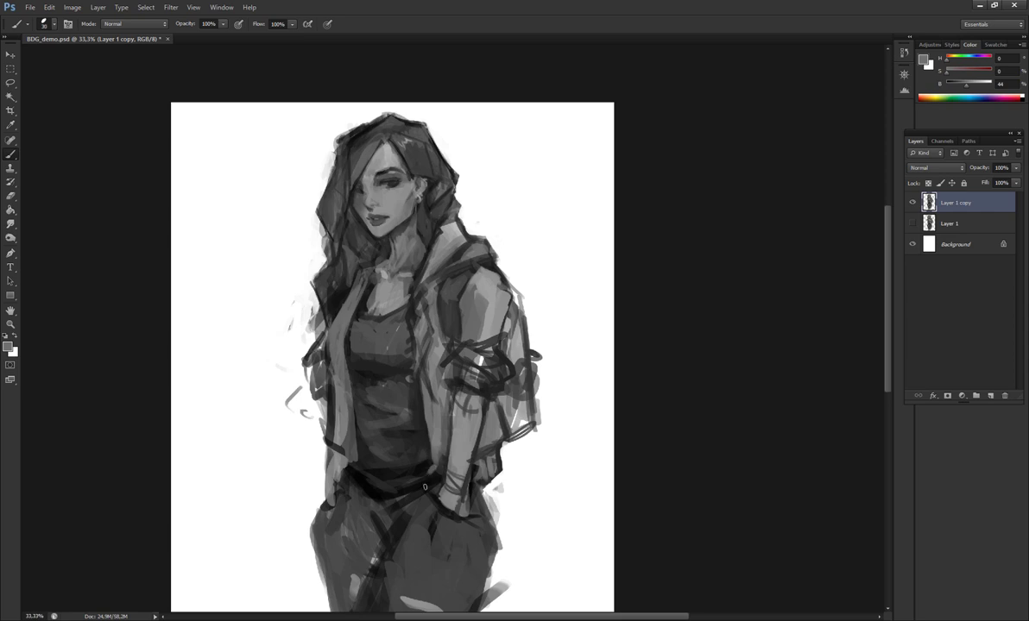
- Blend the light and shadow planes of the near upper sleeve in sampled greys with a 25 px brush
key(bracketleft)
alt+click(442, 258)
alt+click(474, 268)
mouse_move(457, 276)
mouse_down()
mouse_move(475, 300)
mouse_move(470, 276)
mouse_move(483, 271)
mouse_move(483, 319)
mouse_up()
alt+click(475, 303)
alt+click(484, 293)
alt+click(471, 295)
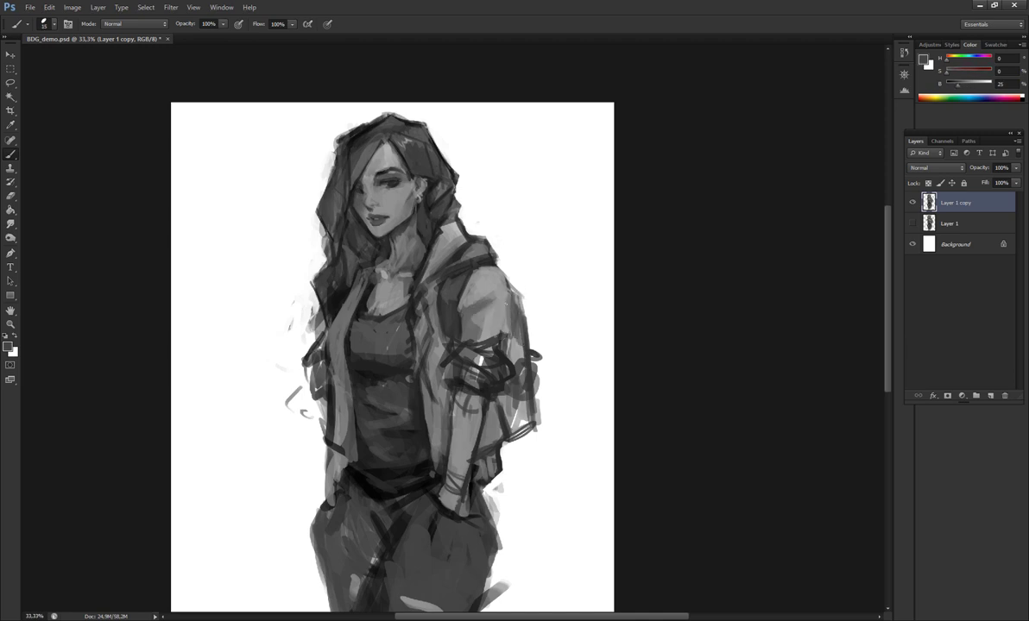
alt+click(507, 329)
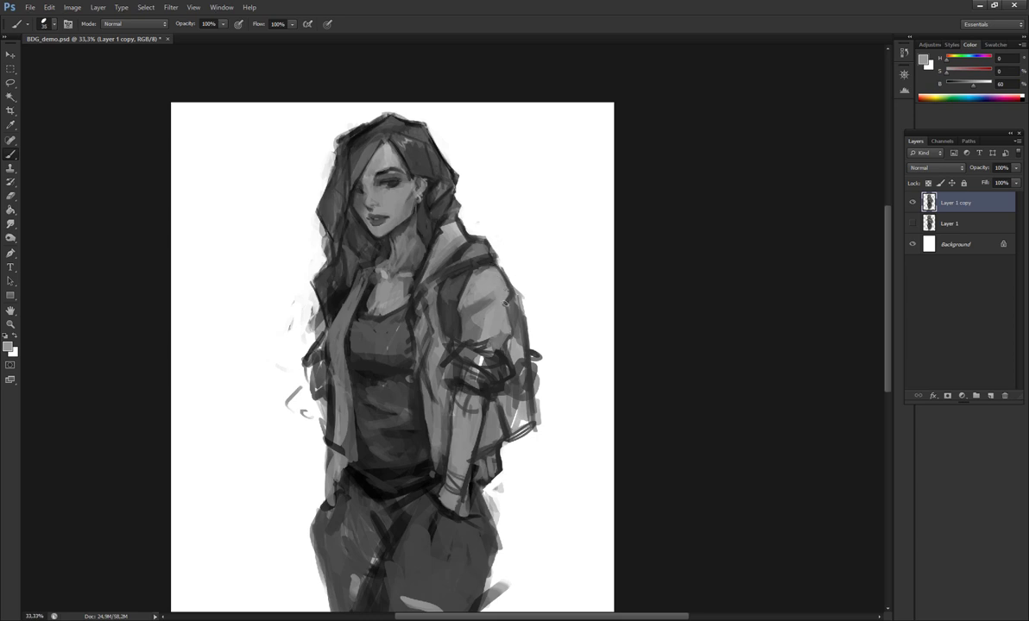
- Repaint the rolled-up sleeve folds at the elbow over the dark loop strokes in sampled light and mid greys
alt+click(473, 357)
key([)
key([)
key([)
key([)
key([)
key([)
key([)
key([)
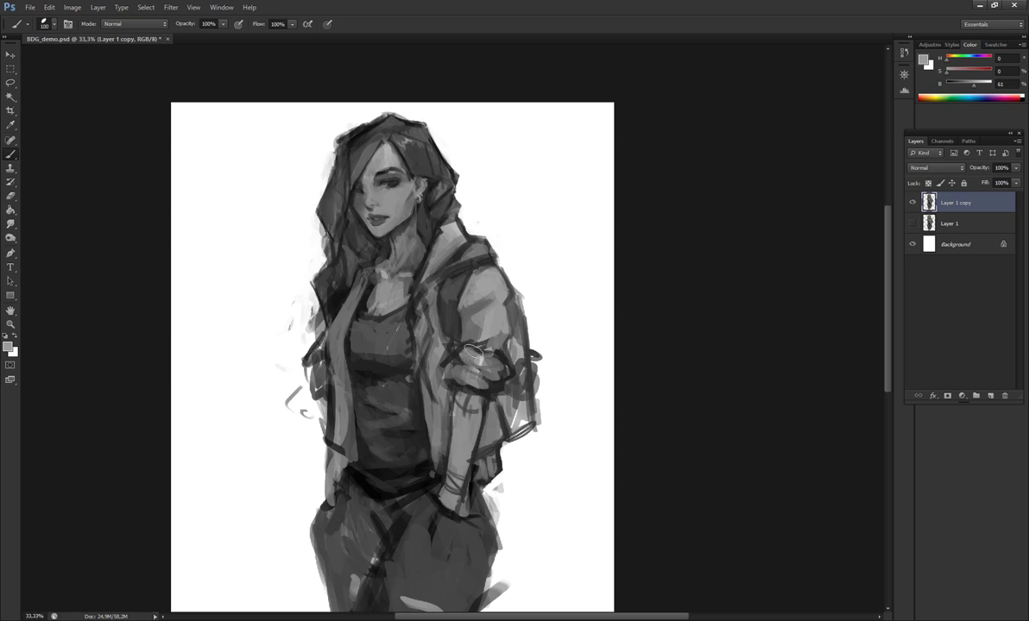
alt+click(450, 328)
drag(432, 353, 479, 338)
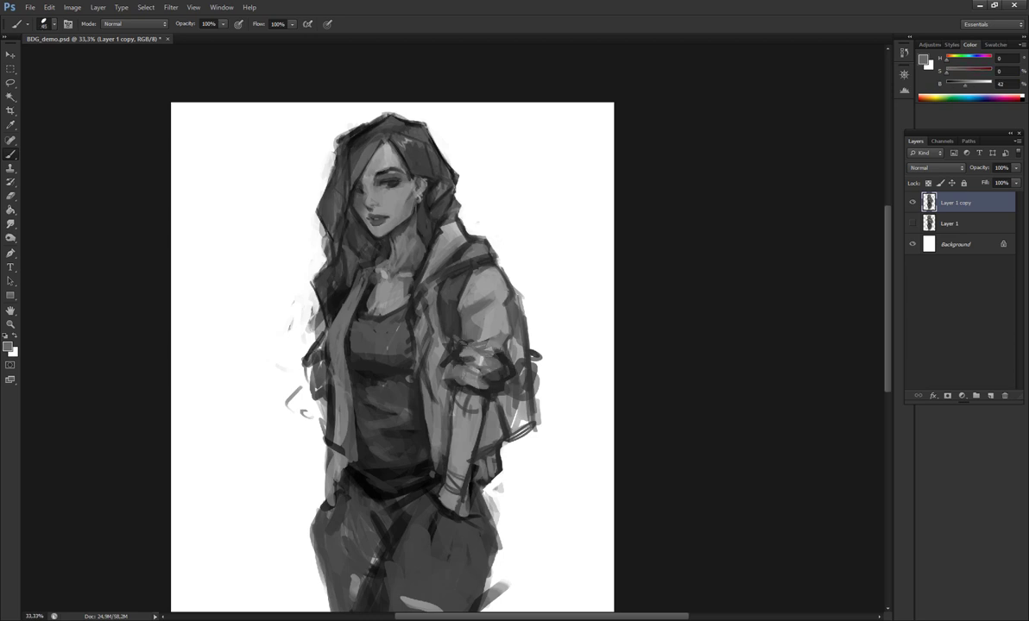
- Shade the cuff, fill the shape behind the arm in mid grey at 70 px and redraw its contours in dark grey at 25 px
alt+click(461, 354)
alt+click(461, 360)
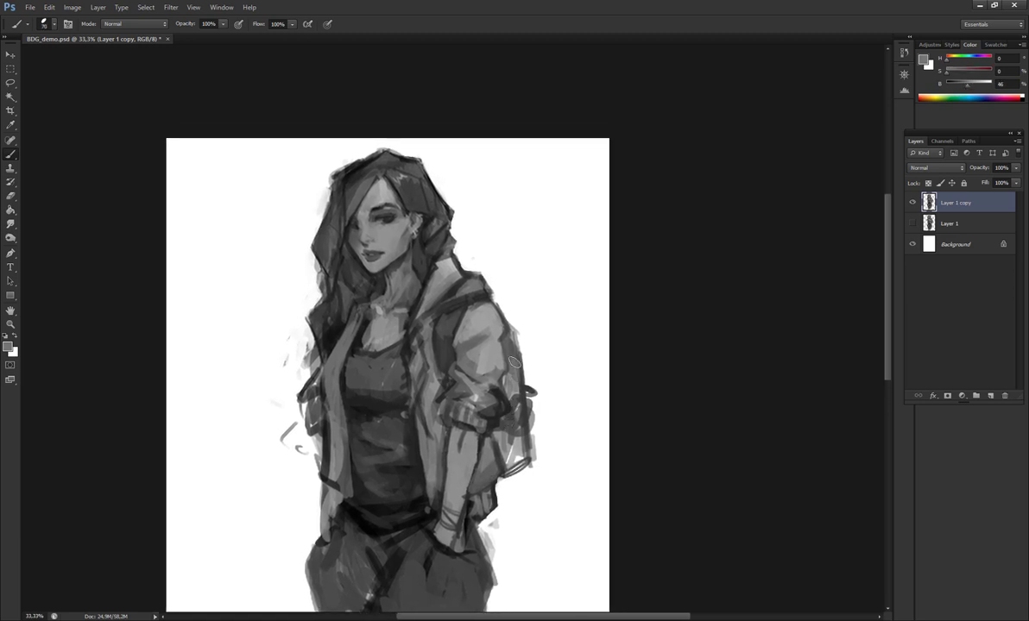
mouse_move(480, 336)
mouse_down()
mouse_move(466, 436)
mouse_move(492, 417)
mouse_move(470, 457)
mouse_up()
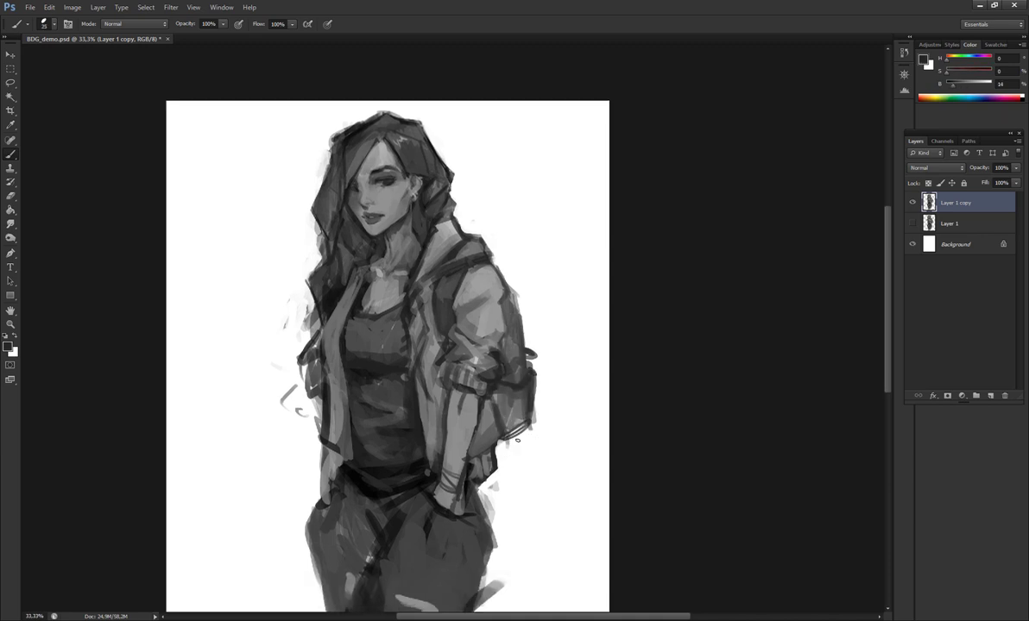
drag(477, 335, 496, 354)
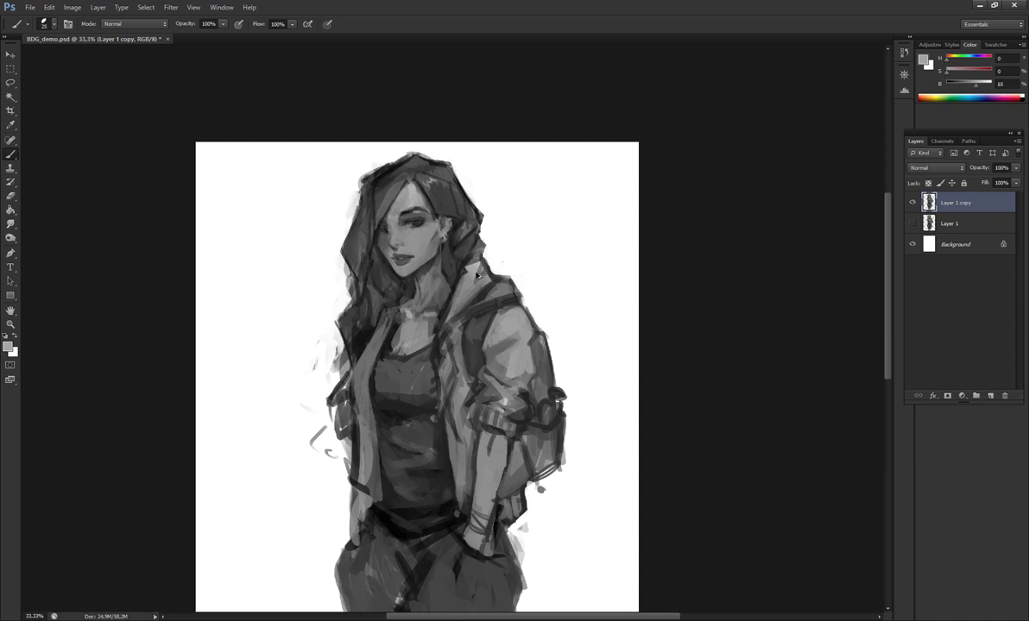
- Refine the collar folds and the hair edge against them in sampled light and dark greys with a 20 to 25 px brush
alt+click(495, 279)
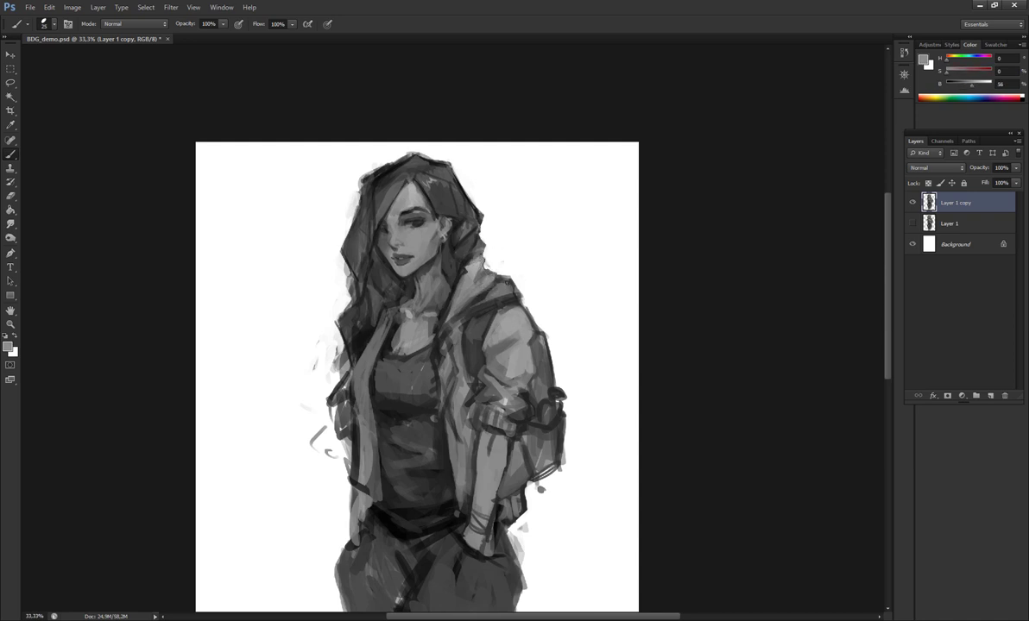
alt+click(458, 278)
alt+click(423, 302)
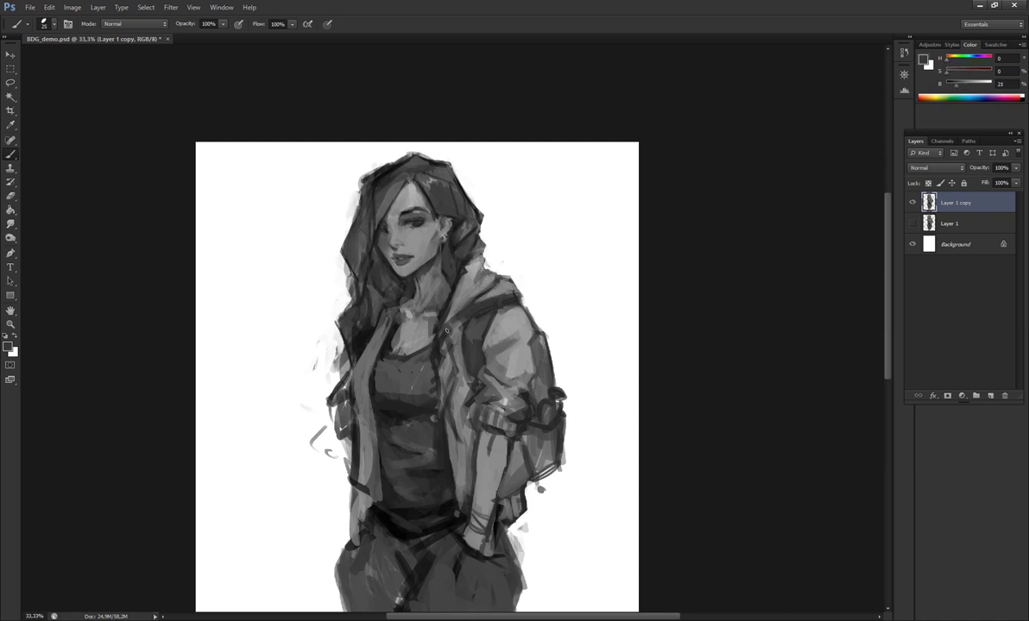
scroll(454, 304, left, 1)
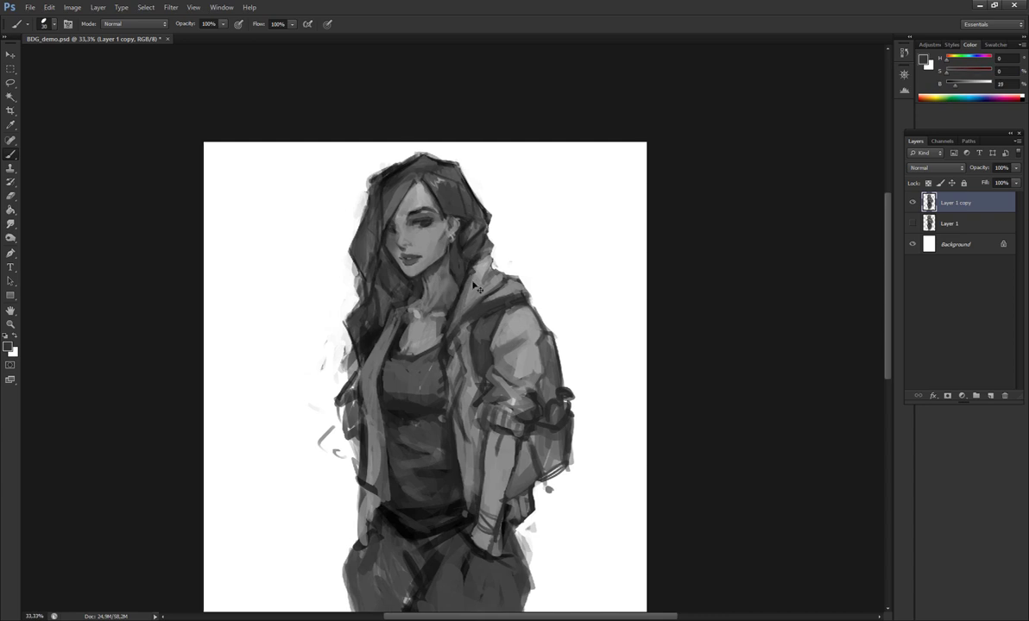
alt+click(473, 276)
alt+click(460, 310)
- Rework the upper far lapel and the chest edge beside it in sampled mid and dark greys
alt+click(415, 319)
alt+click(392, 360)
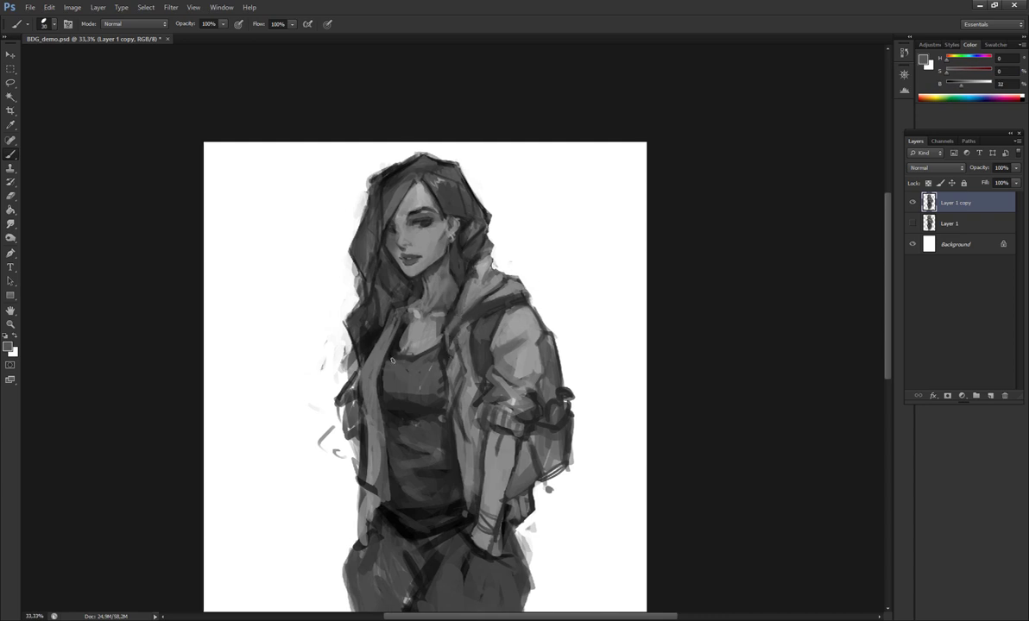
alt+click(410, 324)
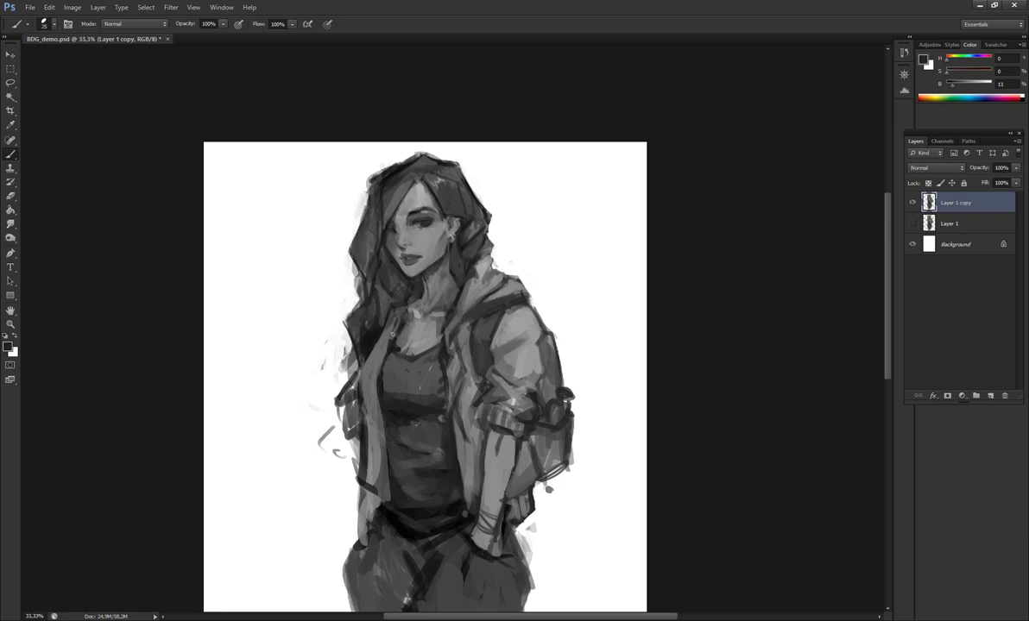
alt+click(374, 311)
mouse_move(353, 312)
mouse_down()
mouse_move(335, 354)
mouse_move(340, 421)
mouse_up()
- Shape the far jacket front down to its hem at the waist in sampled greys
key(])
alt+click(340, 375)
drag(349, 358, 353, 485)
key([)
alt+click(382, 518)
alt+click(378, 467)
scroll(384, 431, down, 2)
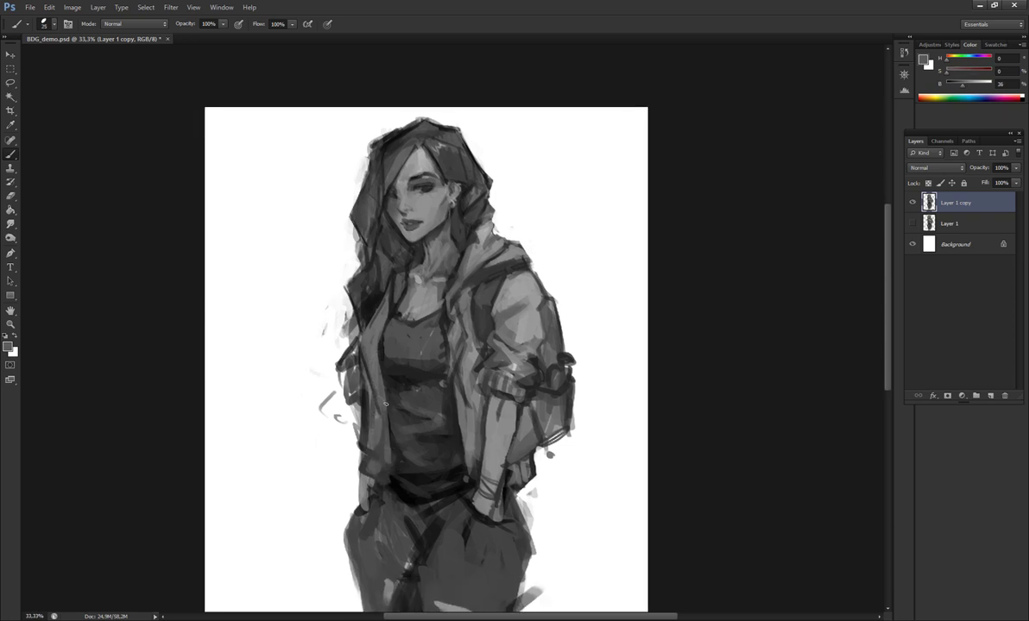
- Smooth the tank top and clean up its neckline and the chest in sampled greys, and save the file
key(])
key(])
alt+click(419, 347)
alt+click(412, 301)
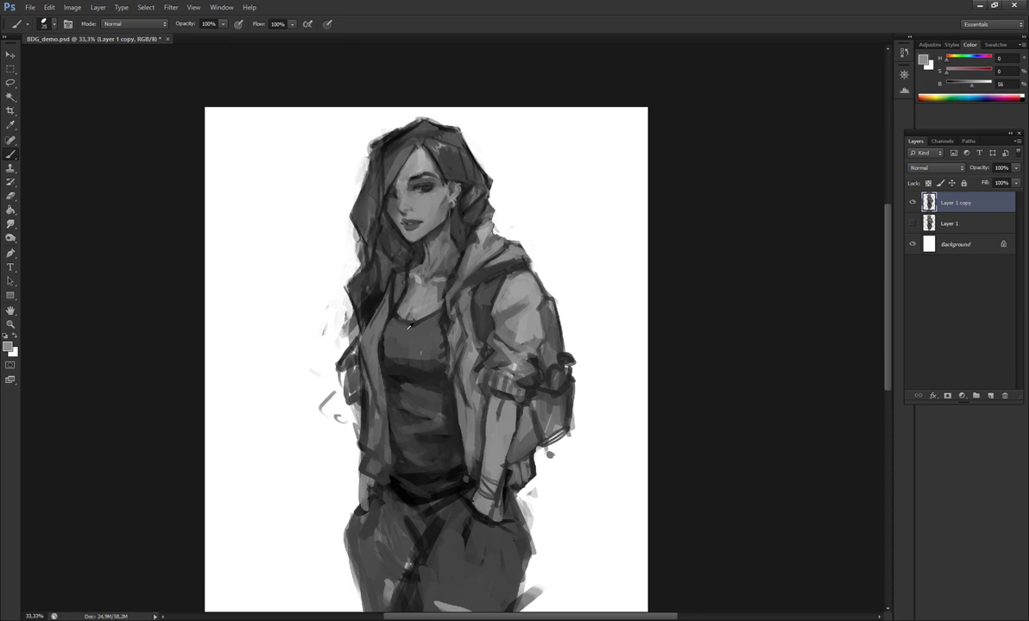
alt+click(411, 313)
mouse_move(382, 293)
mouse_down()
mouse_move(382, 278)
mouse_move(404, 292)
mouse_move(385, 276)
mouse_move(367, 289)
mouse_up()
alt+click(397, 298)
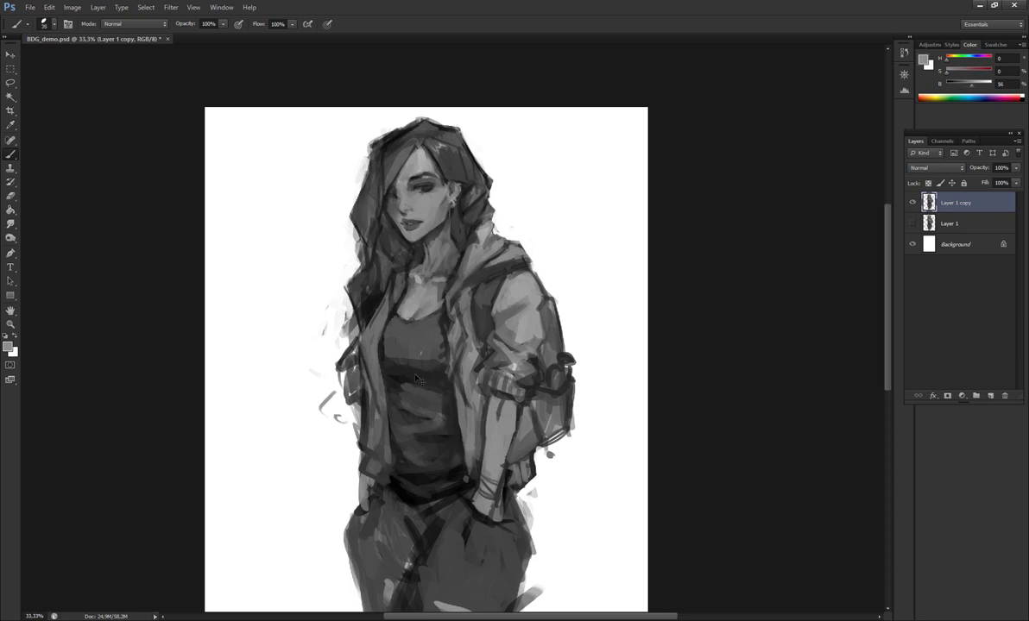
key(ctrl+s)
- Refine the near jacket edge, forearm and wrist bands in sampled greys with a 20 px brush
drag(436, 304, 392, 288)
alt+click(424, 443)
alt+click(424, 442)
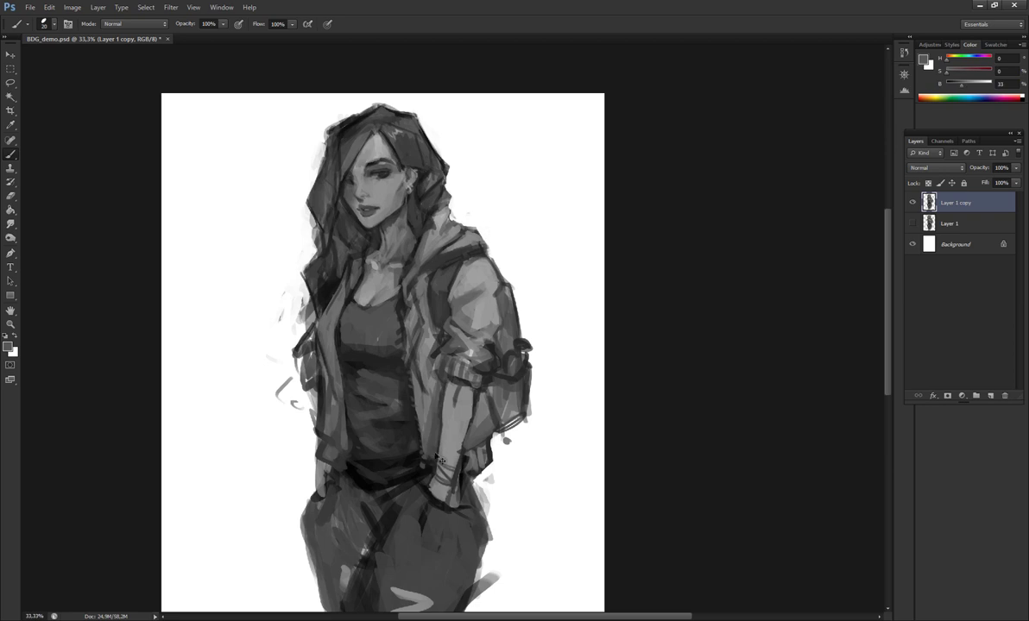
alt+click(462, 439)
alt+click(471, 381)
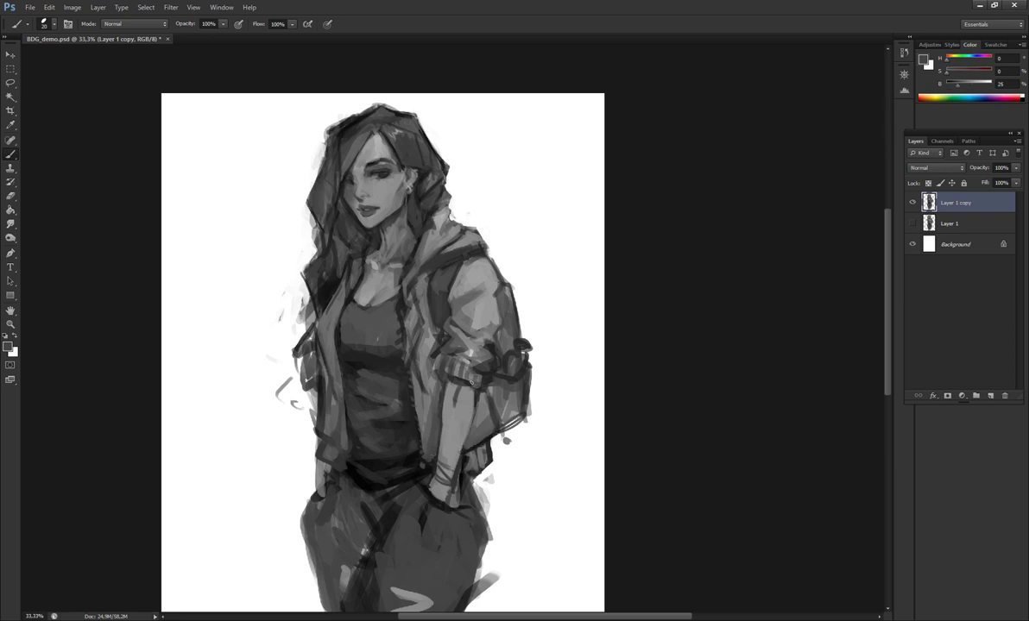
drag(419, 357, 403, 436)
alt+click(414, 355)
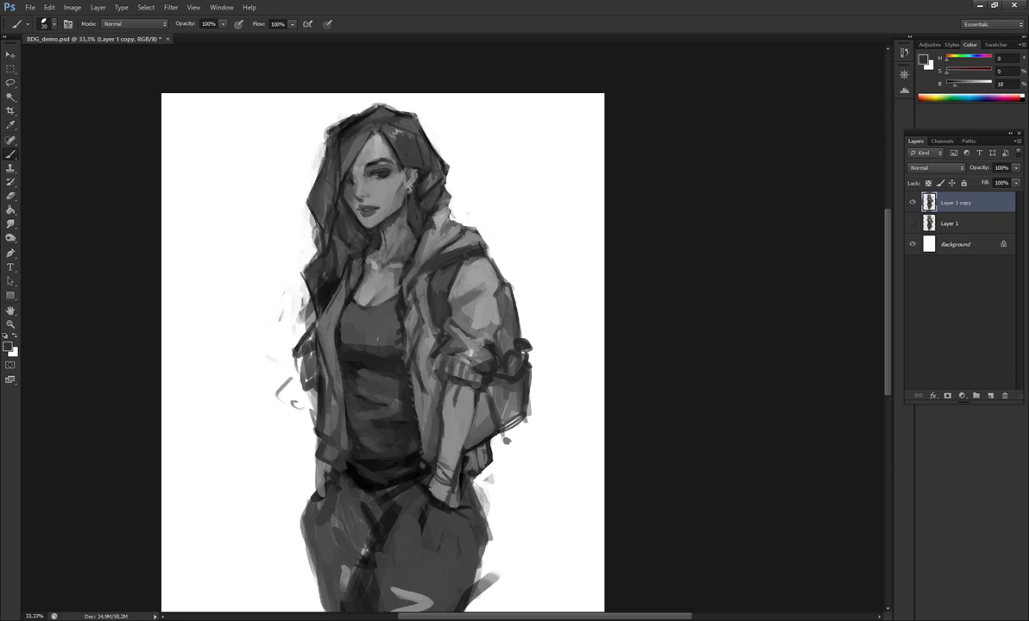
- Mirror the canvas horizontally, strengthen the dark shapes behind the arm at 15 px, and mirror the canvas back
key(h)
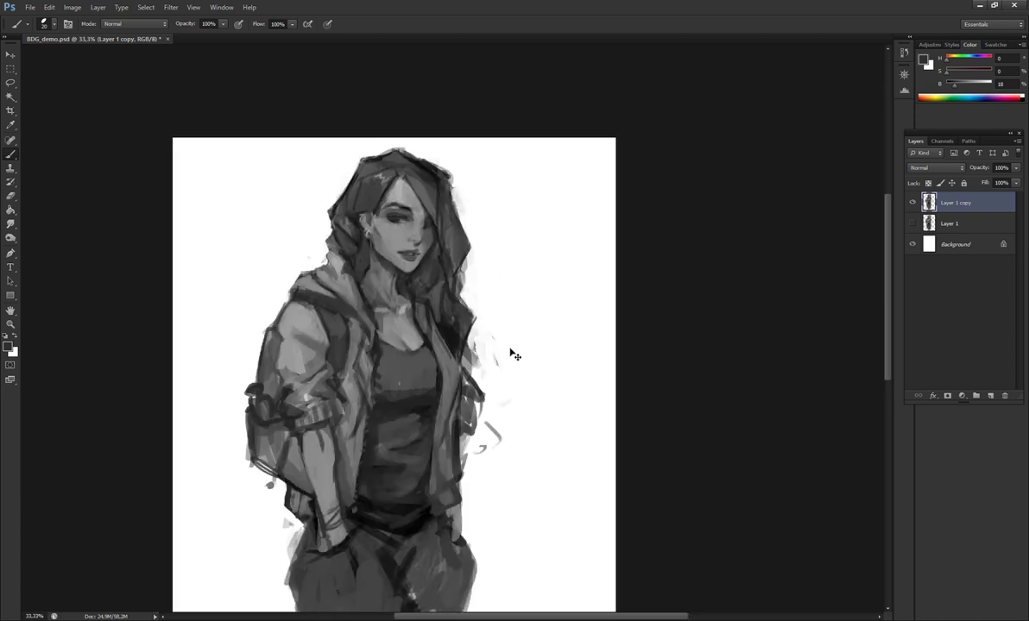
drag(503, 364, 527, 372)
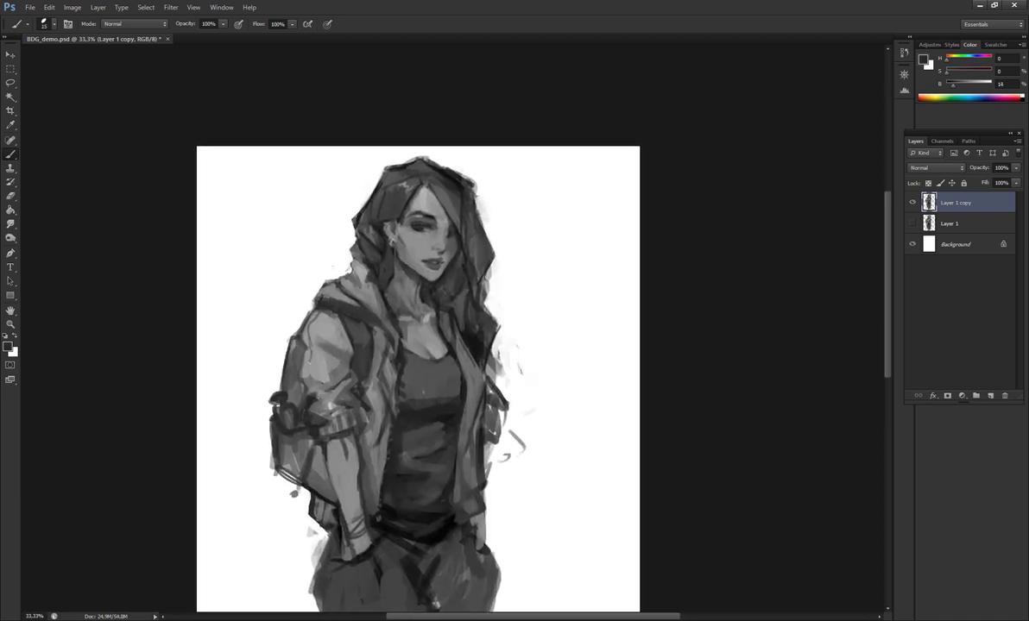
drag(293, 353, 291, 323)
key(h)
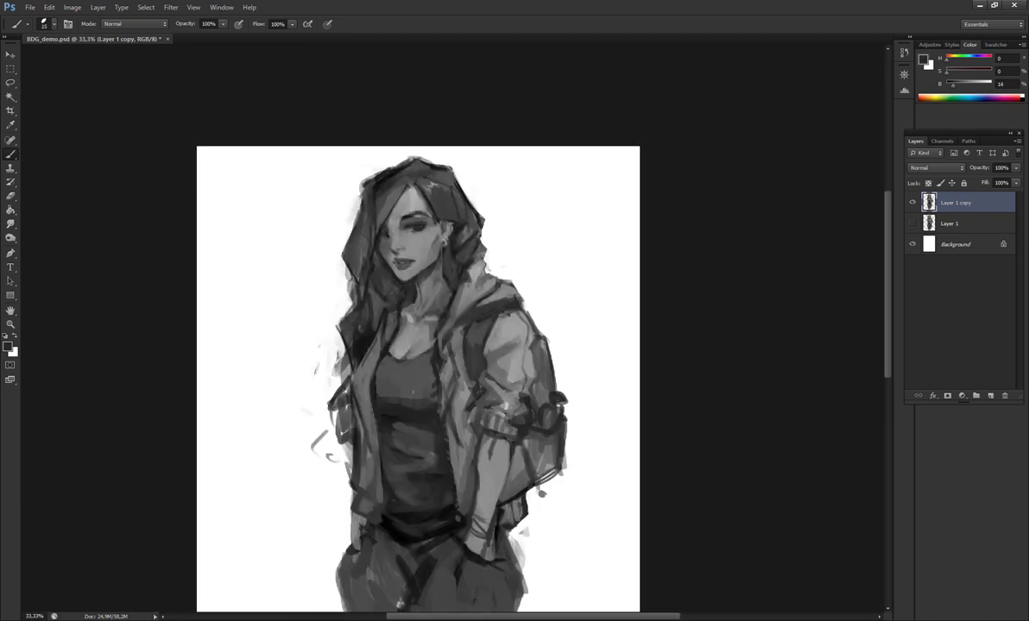
- Add thin stripes down the near upper sleeve in sampled grey with a 15 px brush
alt+click(483, 350)
alt+click(496, 298)
scroll(545, 332, down, 1)
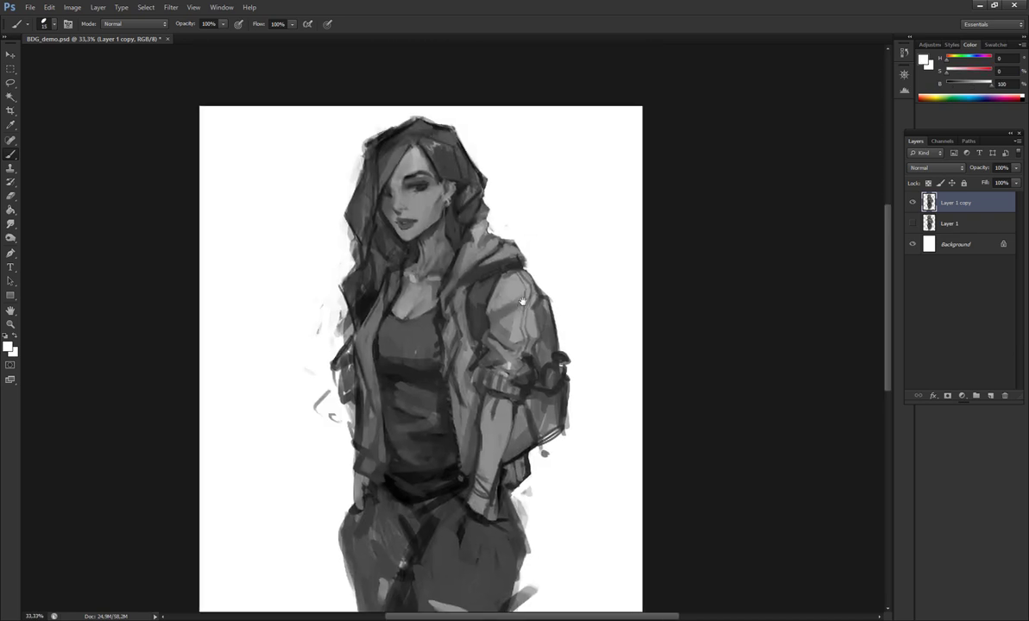
scroll(544, 333, up, 1)
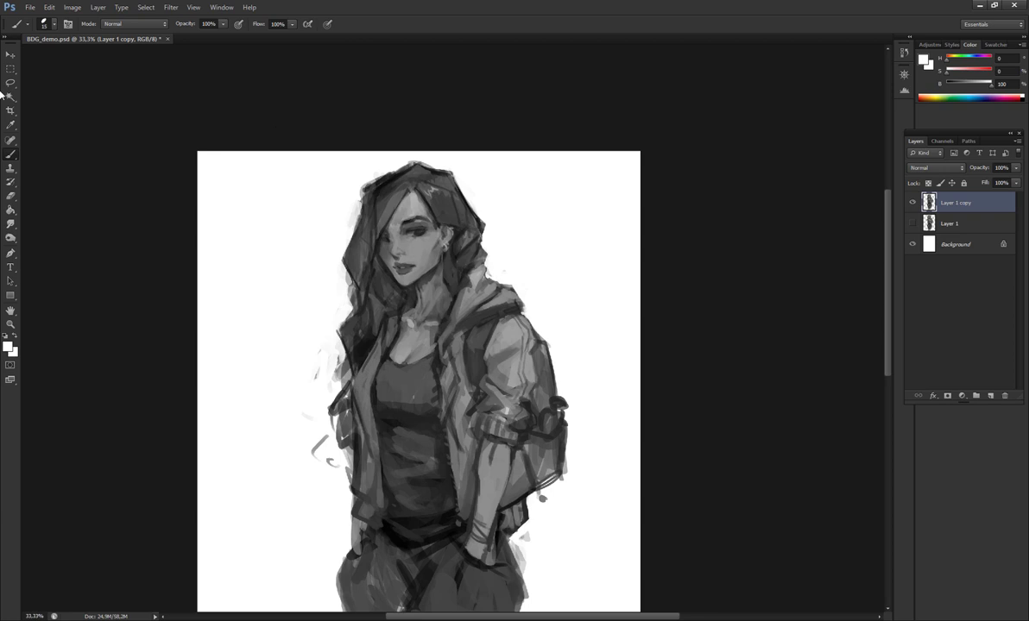
- Retouch the nose and the shadowed cheek in sampled greys at 66.7% zoom with a 10 px brush
scroll(453, 258, up, 1)
scroll(374, 178, up, 1)
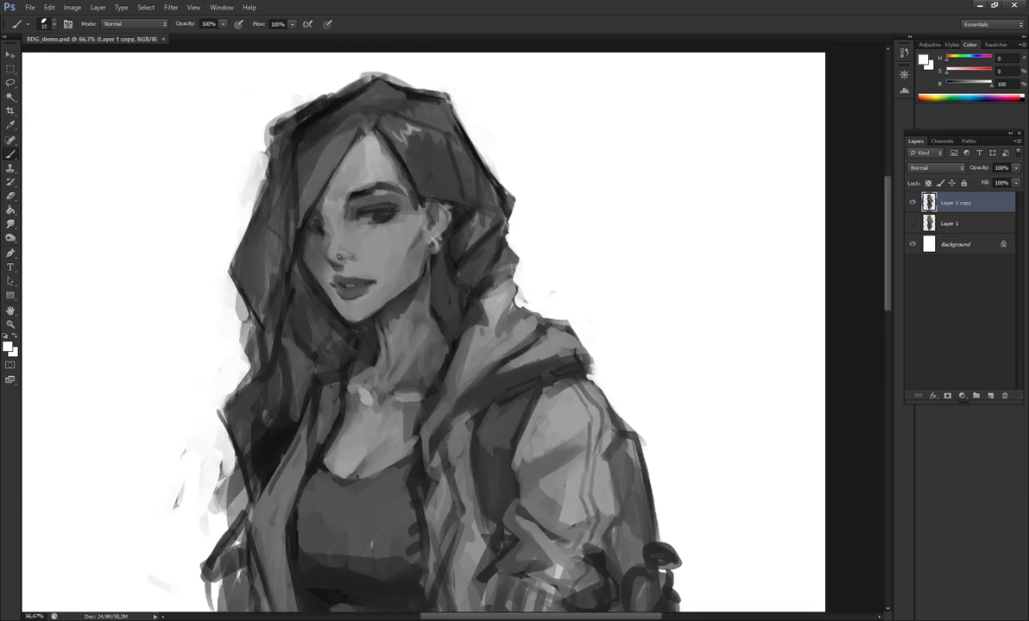
click(338, 256)
alt+click(315, 251)
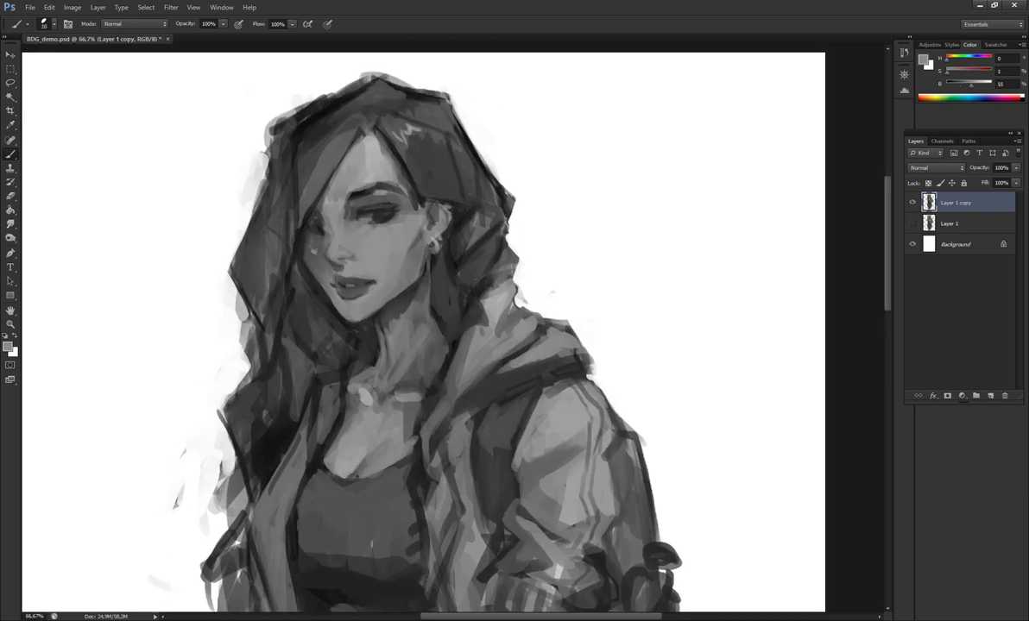
alt+click(333, 297)
scroll(349, 301, down, 1)
scroll(386, 268, up, 1)
alt+click(385, 268)
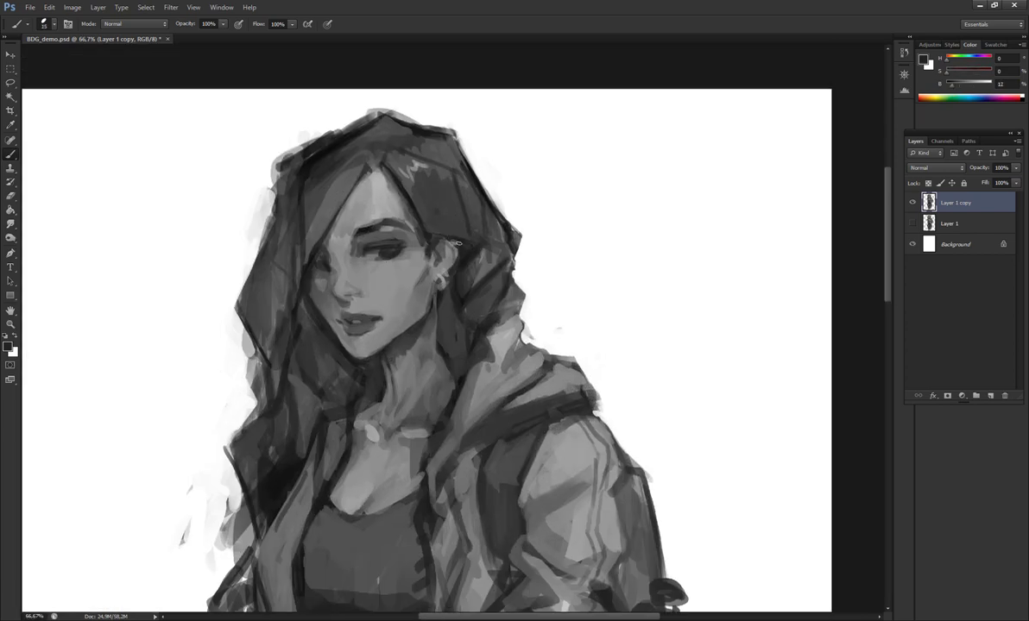
- Redefine the hair edge across the forehead and above the ear in sampled dark greys with a 10 to 15 px brush
alt+click(426, 224)
alt+click(395, 210)
key(bracketright)
mouse_move(390, 211)
mouse_down()
mouse_move(395, 177)
mouse_move(431, 168)
mouse_move(436, 229)
mouse_up()
key(bracketleft)
key(bracketleft)
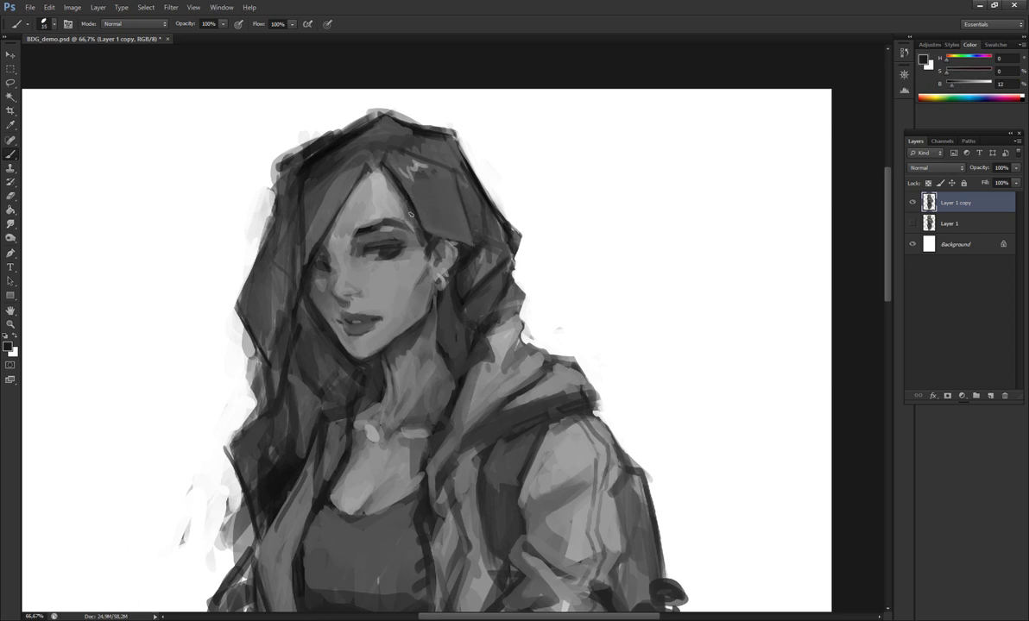
alt+click(458, 231)
alt+click(460, 248)
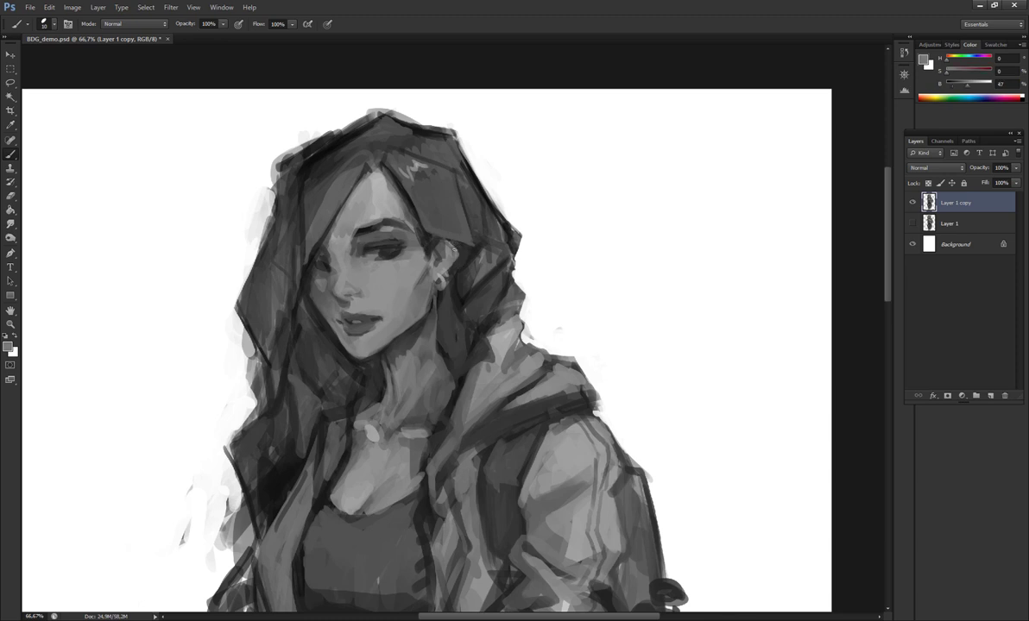
- Mirror the canvas and paint hair strands across the crown and the ear side in sampled dark greys
key(ctrl+shift+h)
drag(555, 285, 606, 321)
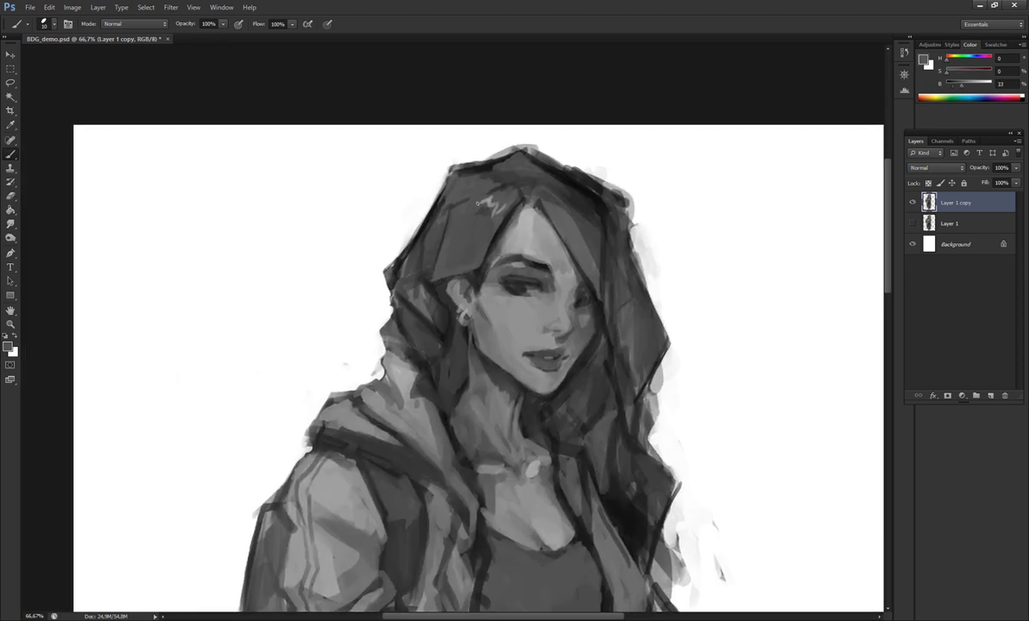
alt+click(484, 187)
mouse_move(455, 169)
mouse_down()
mouse_move(495, 190)
mouse_move(459, 169)
mouse_up()
alt+click(519, 164)
alt+click(473, 232)
mouse_move(425, 266)
mouse_down()
mouse_move(473, 231)
mouse_move(464, 207)
mouse_up()
- Darken the hair lock below the ear with a 20 px brush in sampled greys, and mirror the canvas back
key(bracketright)
alt+click(471, 276)
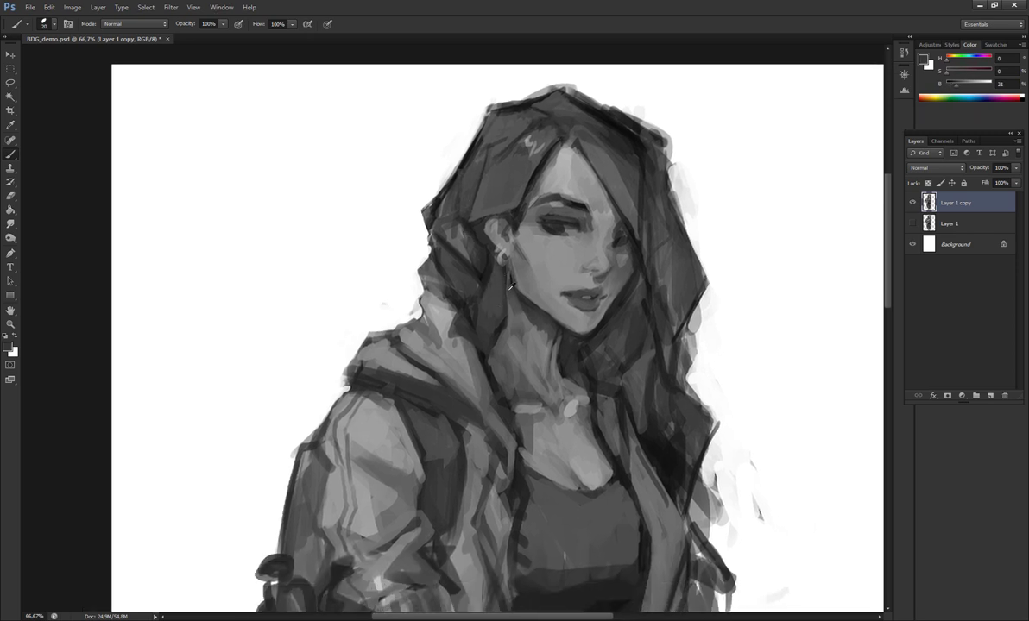
alt+click(476, 315)
drag(486, 272, 482, 302)
key(ctrl+shift+h)
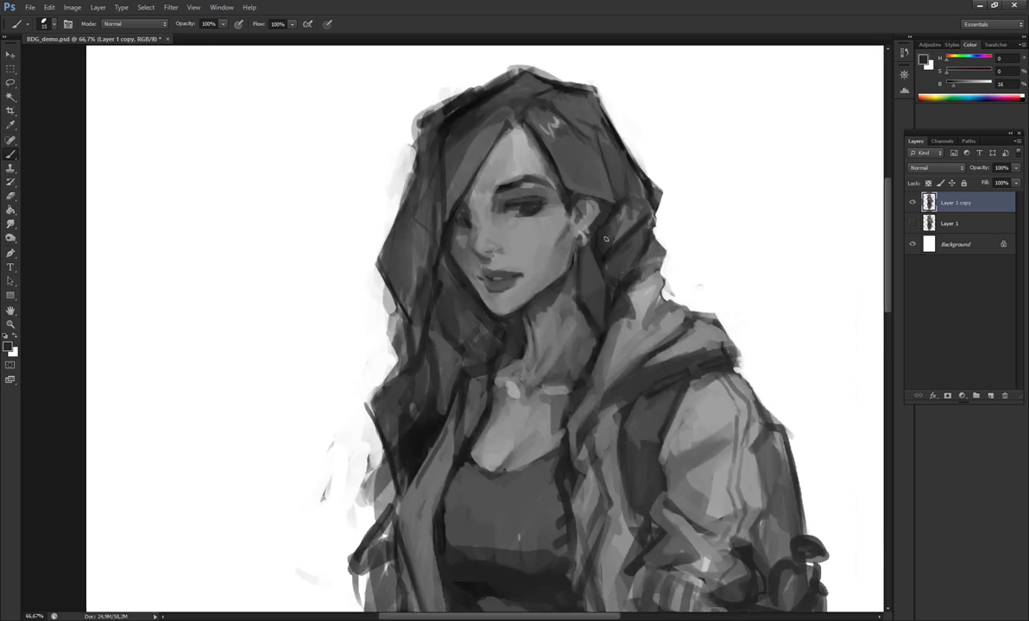
- Reduce the brush below 15 px and reshape the near eye and its lids in sampled greys
drag(615, 176, 609, 142)
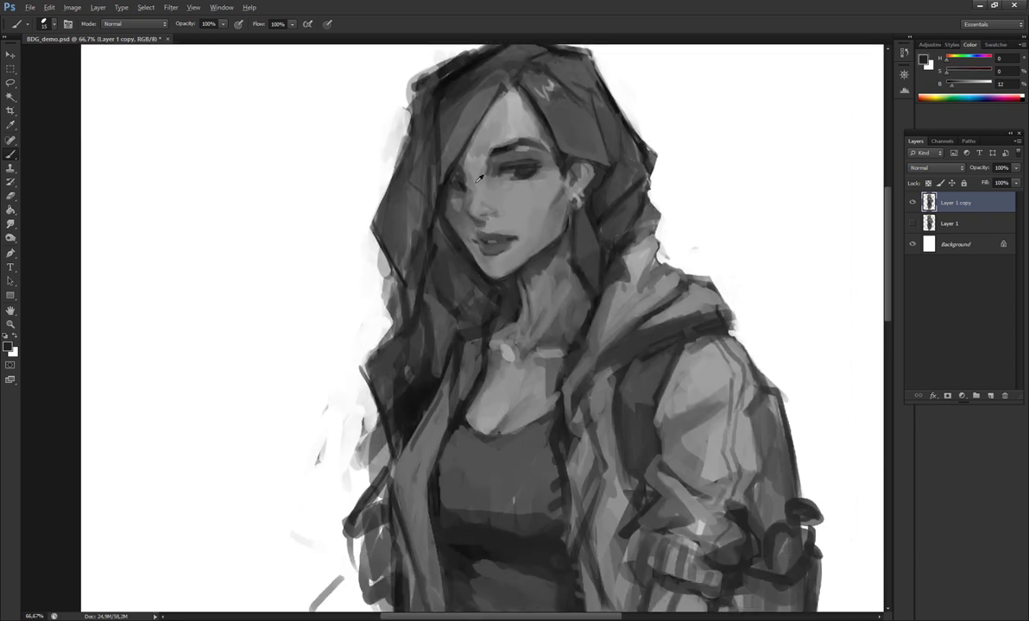
alt+click(481, 171)
key(bracketleft)
key(bracketleft)
alt+click(523, 179)
drag(501, 169, 542, 163)
alt+click(479, 161)
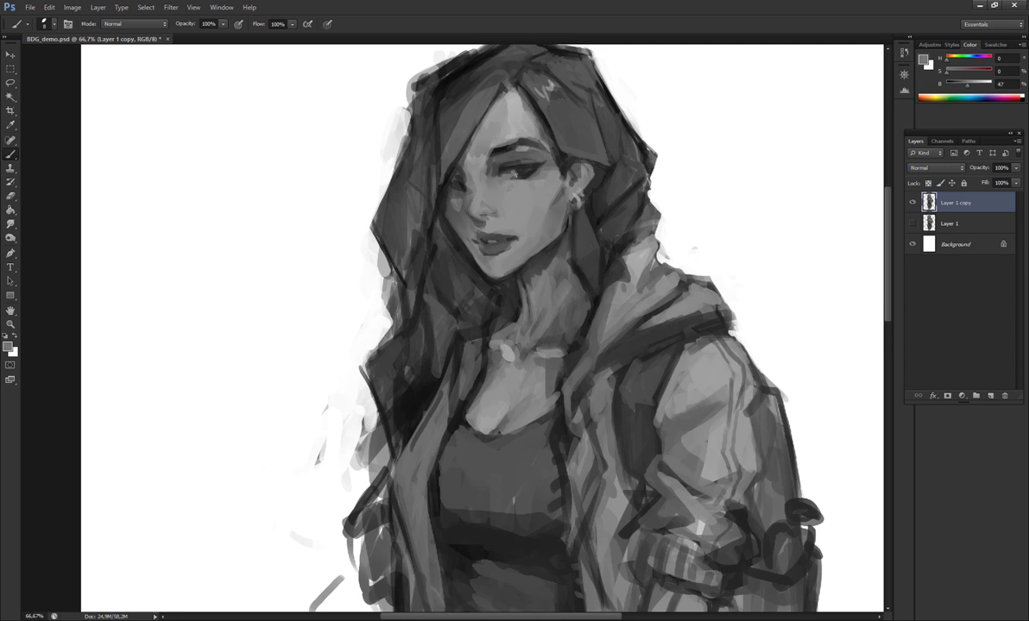
- Paint the light eye white and the highlight on the cheek below the near eye in lighter greys
alt+click(498, 131)
drag(502, 173, 521, 172)
click(954, 82)
alt+click(506, 171)
alt+click(515, 152)
alt+click(462, 198)
drag(492, 171, 504, 182)
alt+click(456, 191)
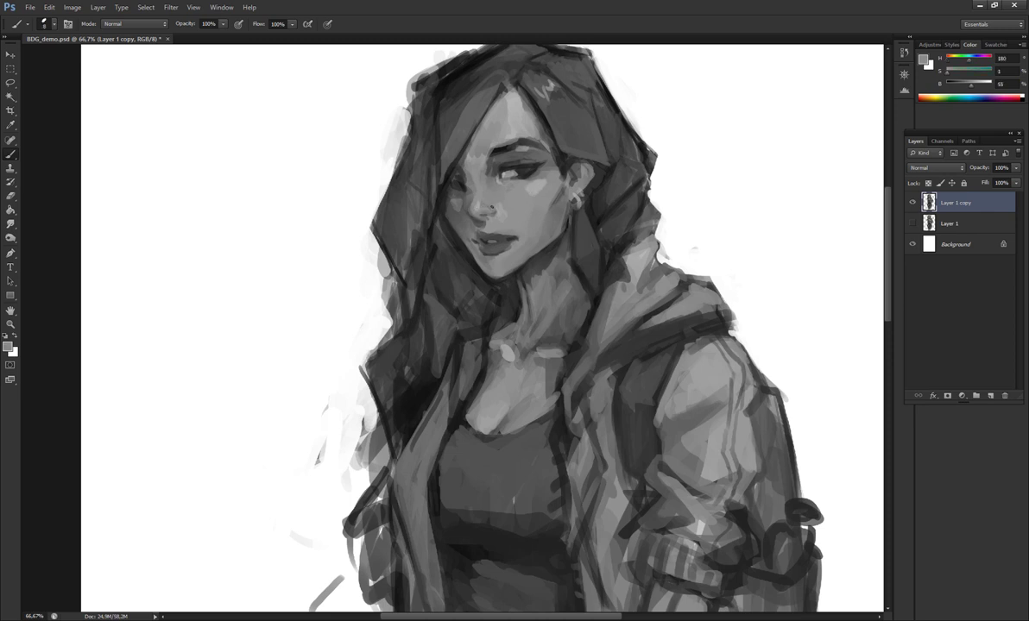
- Refine the shadowed eye, nose and far cheek in sampled greys, and mirror the canvas to check the face
alt+click(458, 175)
alt+click(483, 224)
alt+click(455, 220)
key(h)
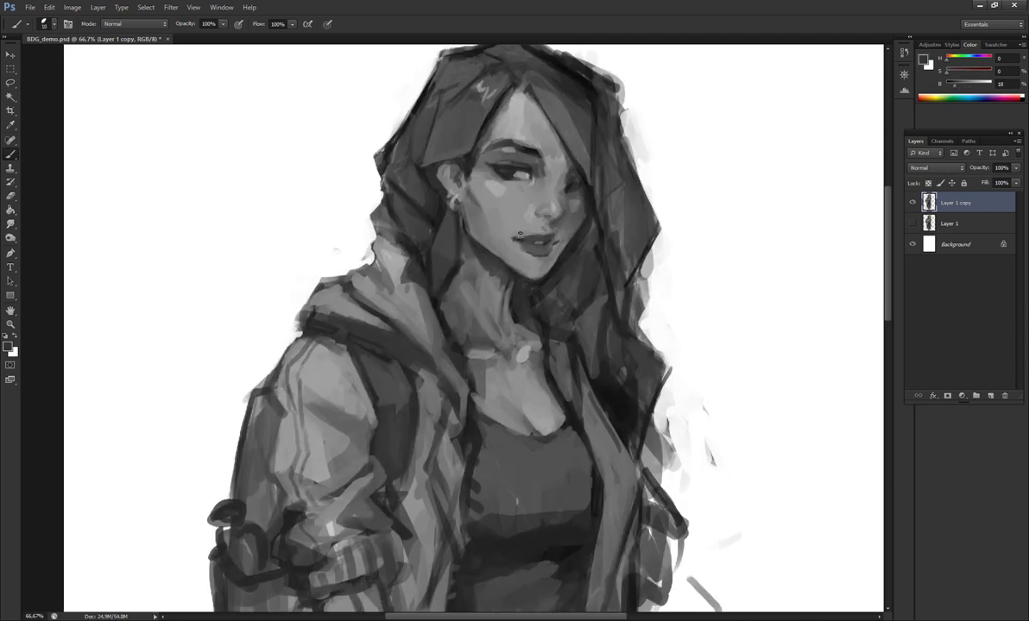
- Refine the corner of the mouth, the near eye, the nose and the near cheek in sampled greys
alt+click(519, 247)
alt+click(503, 169)
alt+click(551, 181)
drag(476, 199, 490, 206)
alt+click(491, 206)
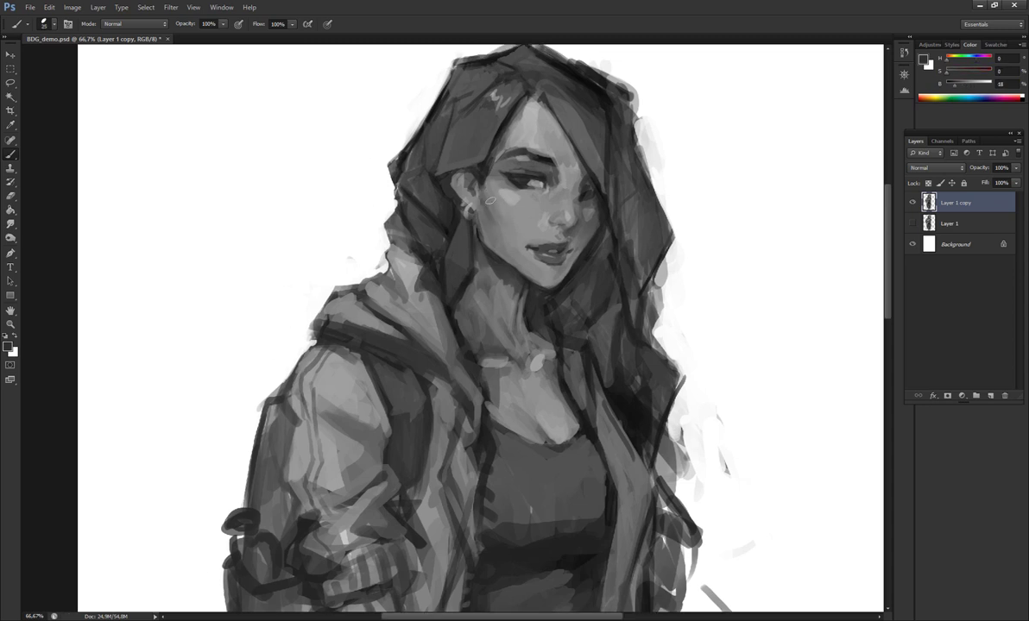
- Darken the shadow under the chin, touch up the lips in sampled greys, and mirror the canvas
alt+click(560, 293)
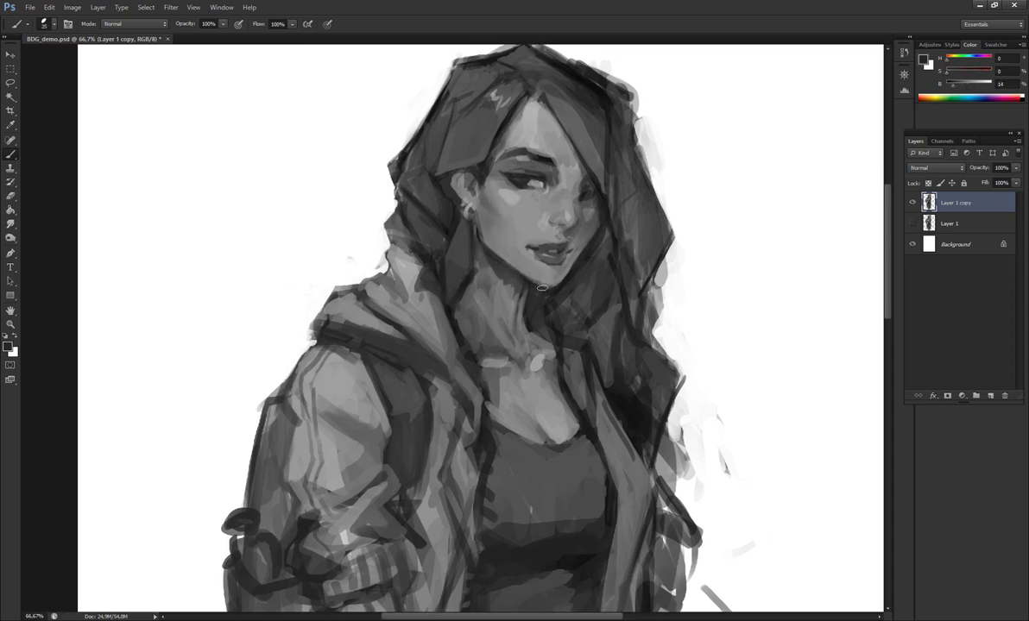
alt+click(546, 278)
alt+click(557, 256)
key(ctrl+shift+h)
- Clean up the far cheek and the hair edge beside it in sampled greys
alt+click(491, 207)
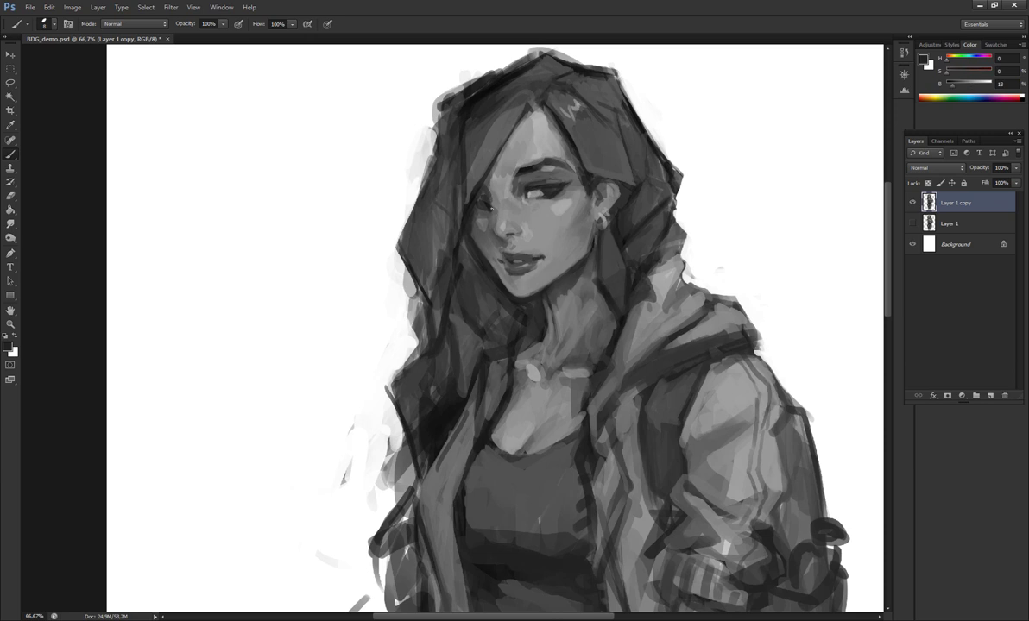
alt+click(486, 208)
alt+click(478, 248)
- Lasso the head, nudge it sideways, rotate it slightly with Free Transform, and deselect
key(ctrl+minus)
key(l)
mouse_move(494, 180)
mouse_down()
mouse_move(402, 222)
mouse_move(490, 324)
mouse_move(530, 270)
mouse_move(496, 179)
mouse_up()
key(v)
key(shift+Right)
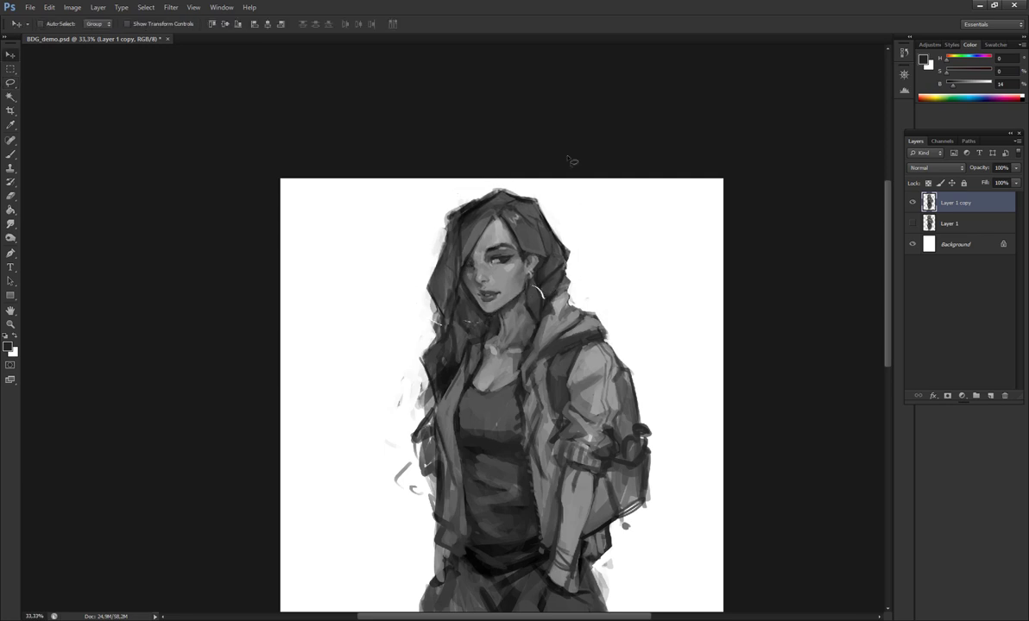
key(ctrl+t)
drag(572, 160, 630, 171)
key(Return)
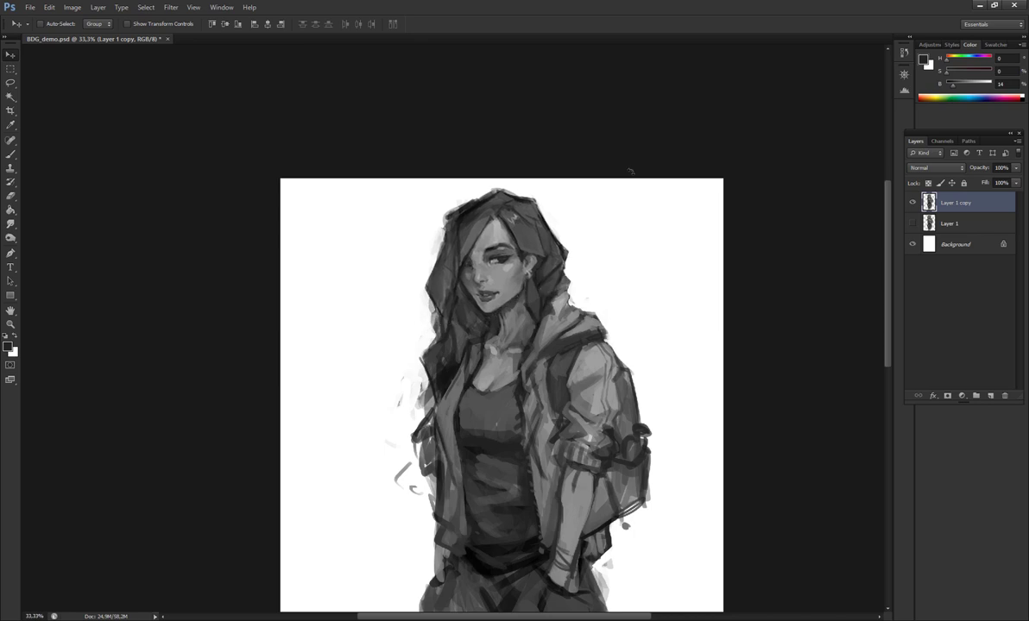
key(ctrl+d)
- Mirror the canvas and start covering the white gap beside the hair lock below the ear with a sampled grey
key(ctrl+minus)
key(ctrl+shift+h)
key(ctrl+plus)
key(ctrl+plus)
key(ctrl+plus)
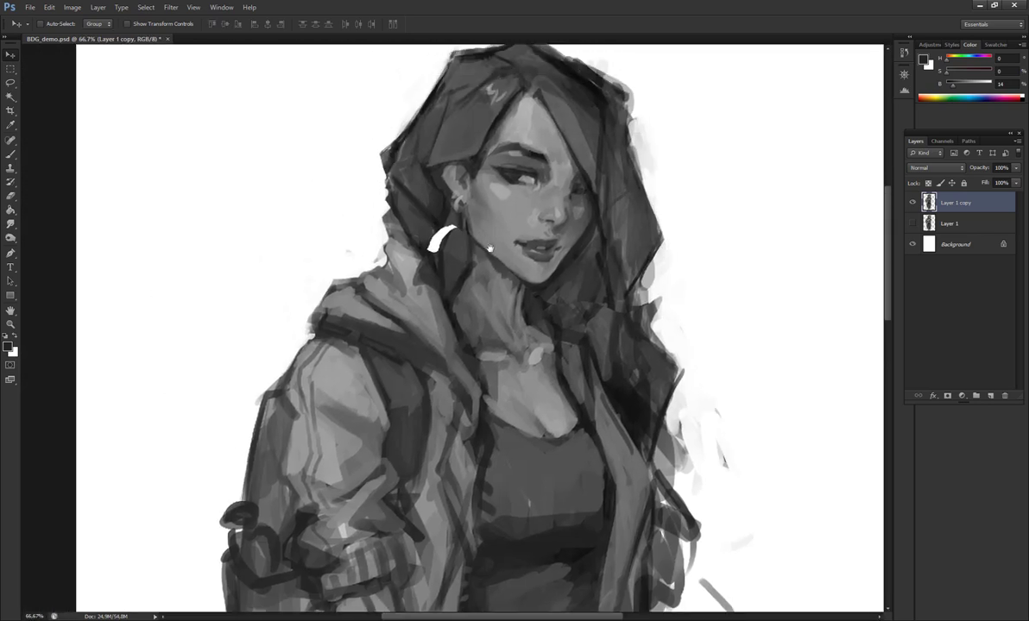
key(b)
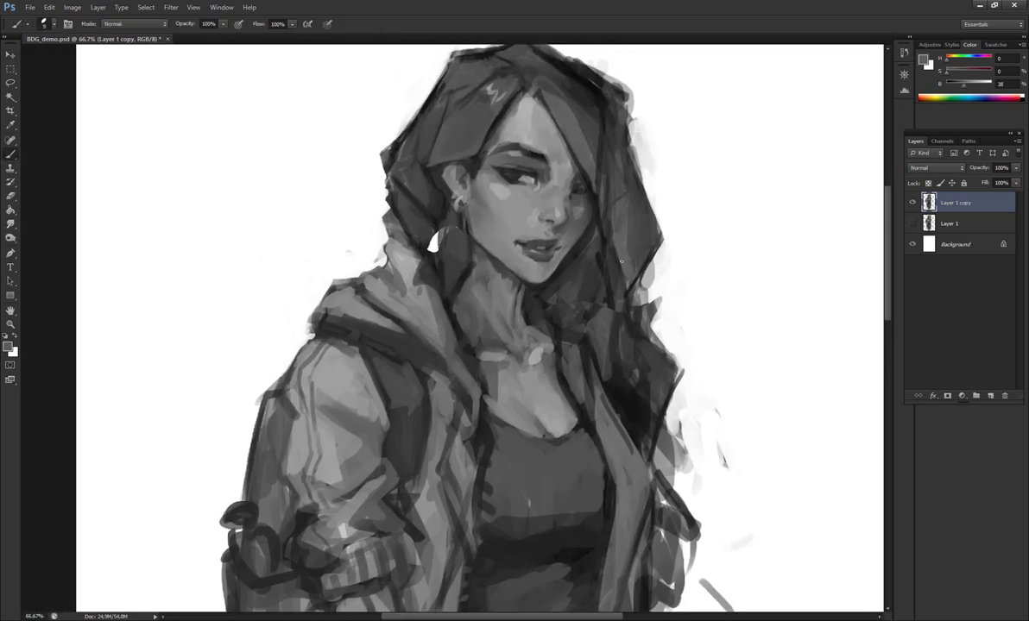
alt+click(604, 252)
drag(661, 221, 676, 269)
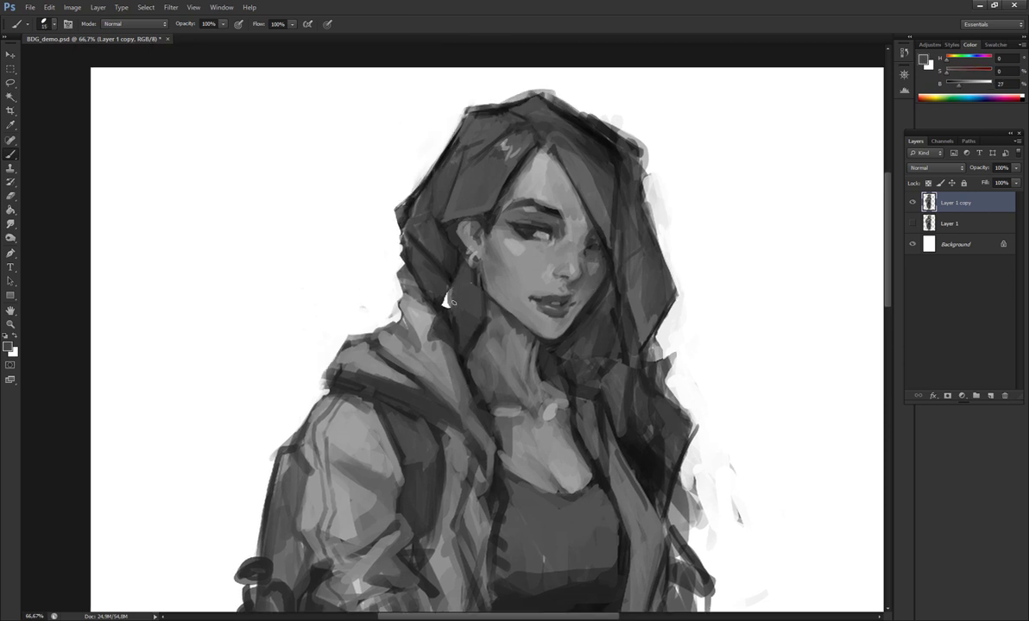
- Blend the hair lock below the ear and the shadow beside the neck in sampled greys, and mirror the canvas
alt+click(485, 298)
key(bracketright)
alt+click(541, 378)
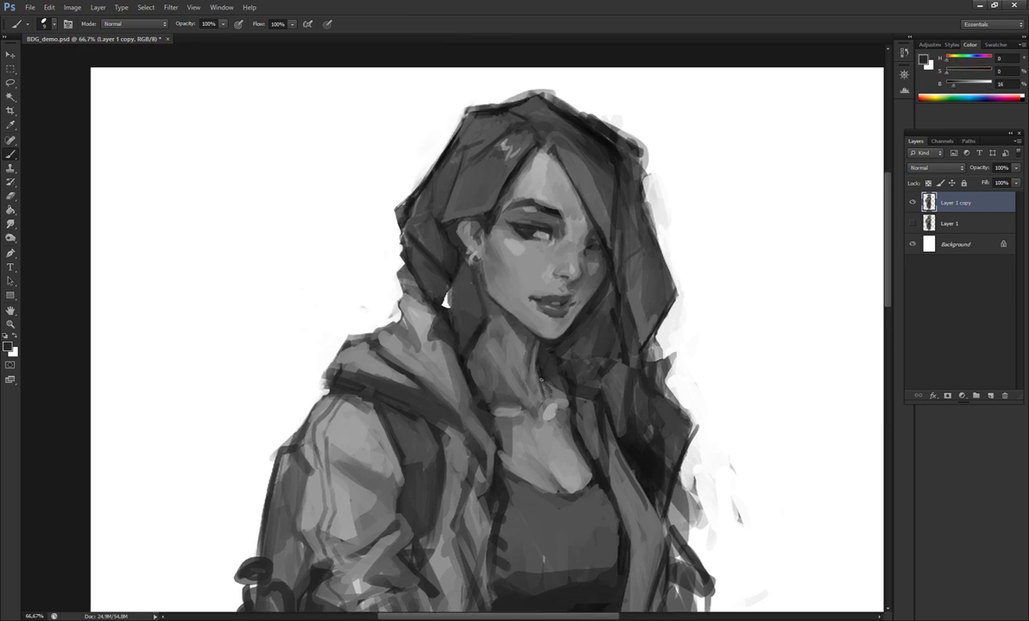
key(h)
mouse_move(569, 348)
mouse_down()
mouse_move(572, 311)
mouse_move(507, 332)
mouse_up()
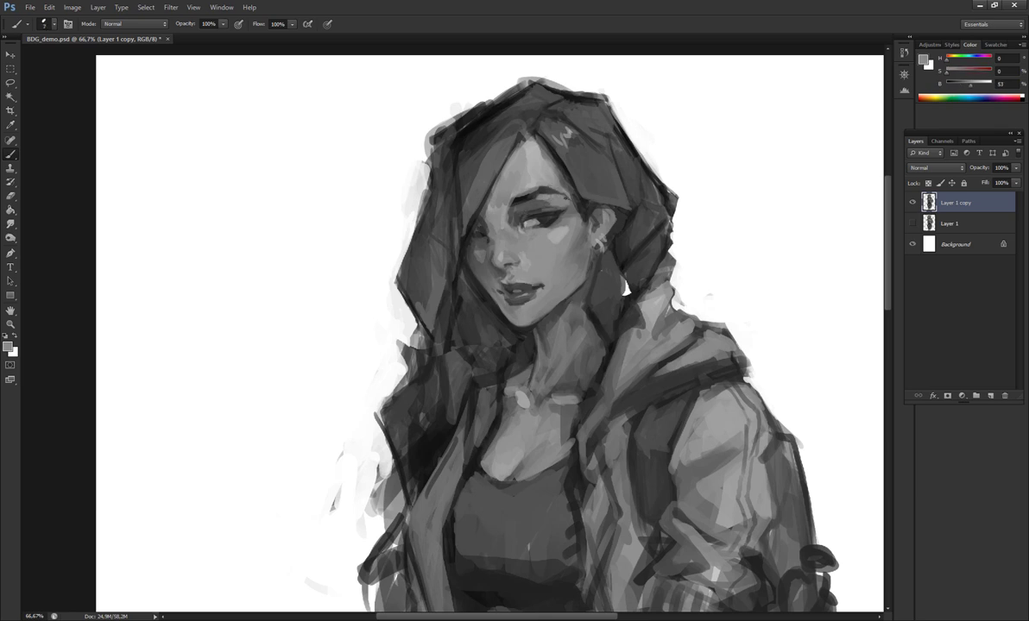
- Refine the forehead, brow and nose bridge with a small brush in sampled light greys
alt+click(528, 191)
alt+click(524, 191)
drag(528, 292, 543, 293)
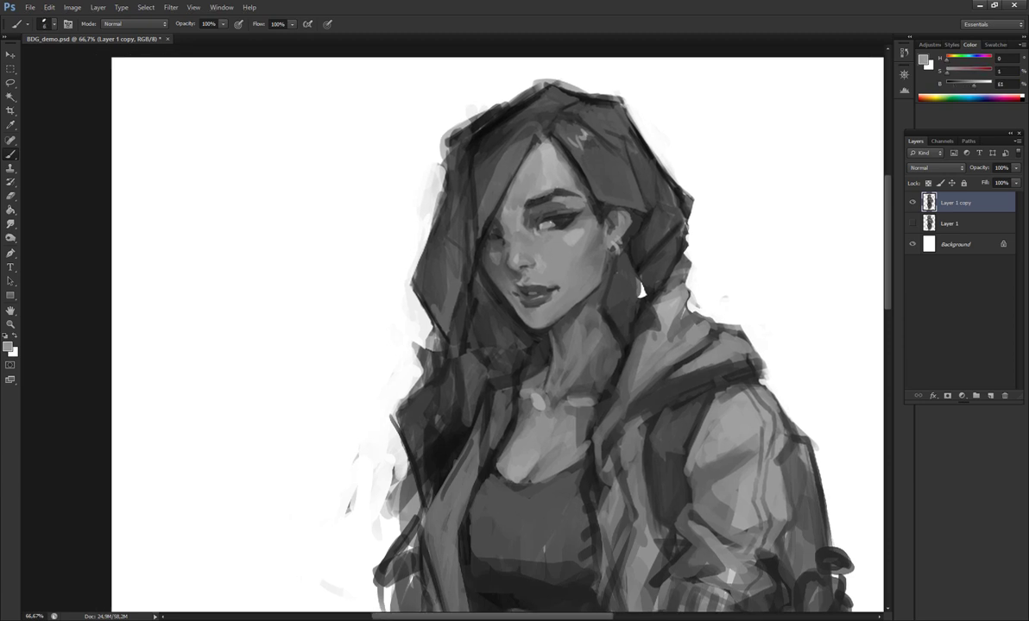
alt+click(516, 215)
alt+click(516, 216)
- Sharpen the outer eye corner and the hair edge in front of the ear in sampled greys, and mirror the canvas
alt+click(594, 191)
alt+click(598, 222)
alt+click(602, 232)
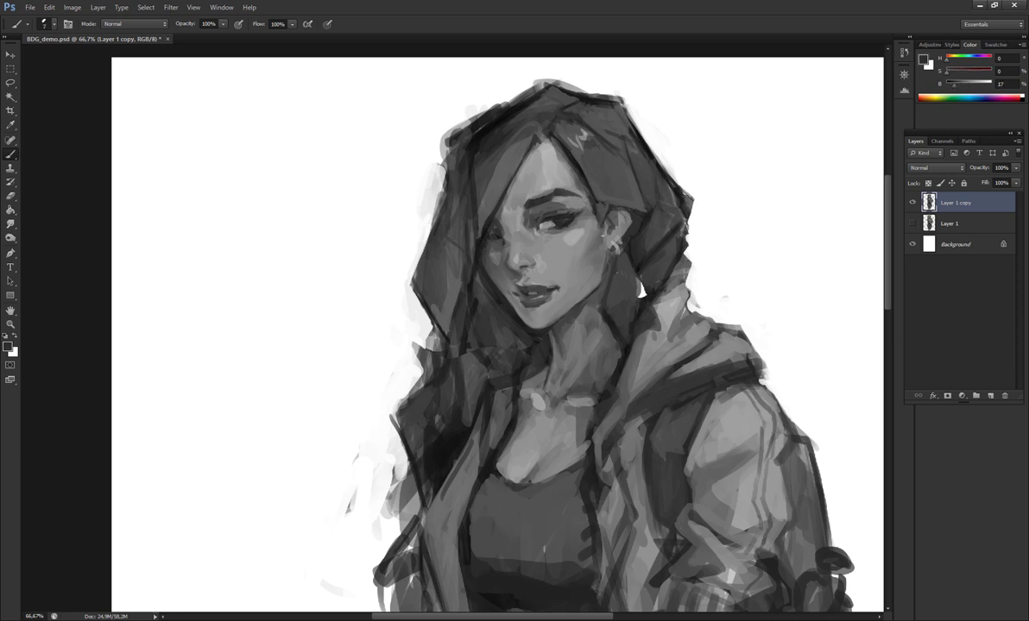
alt+click(614, 222)
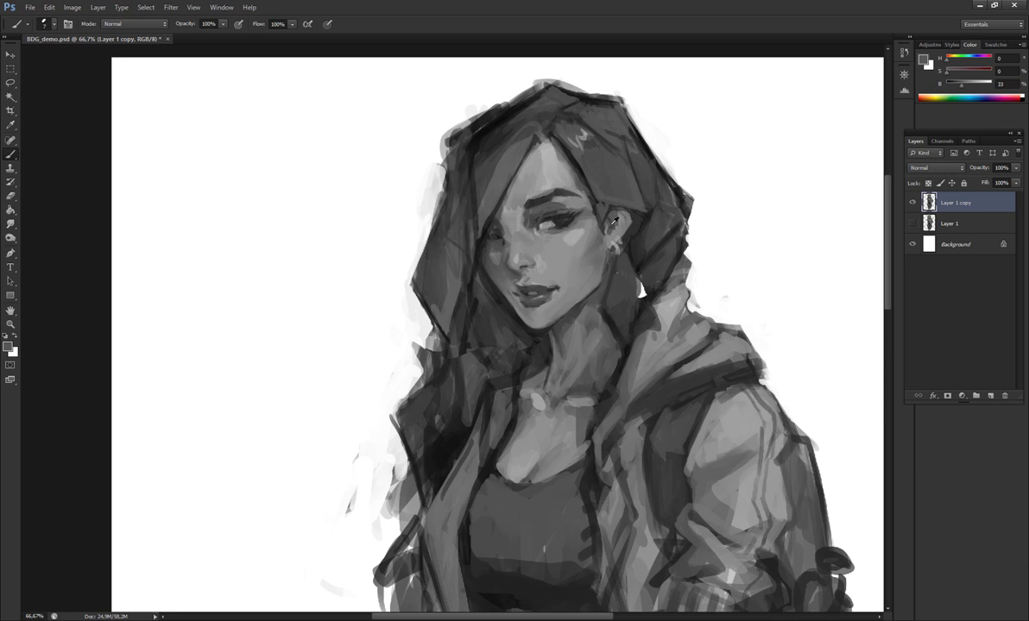
alt+click(592, 253)
key(h)
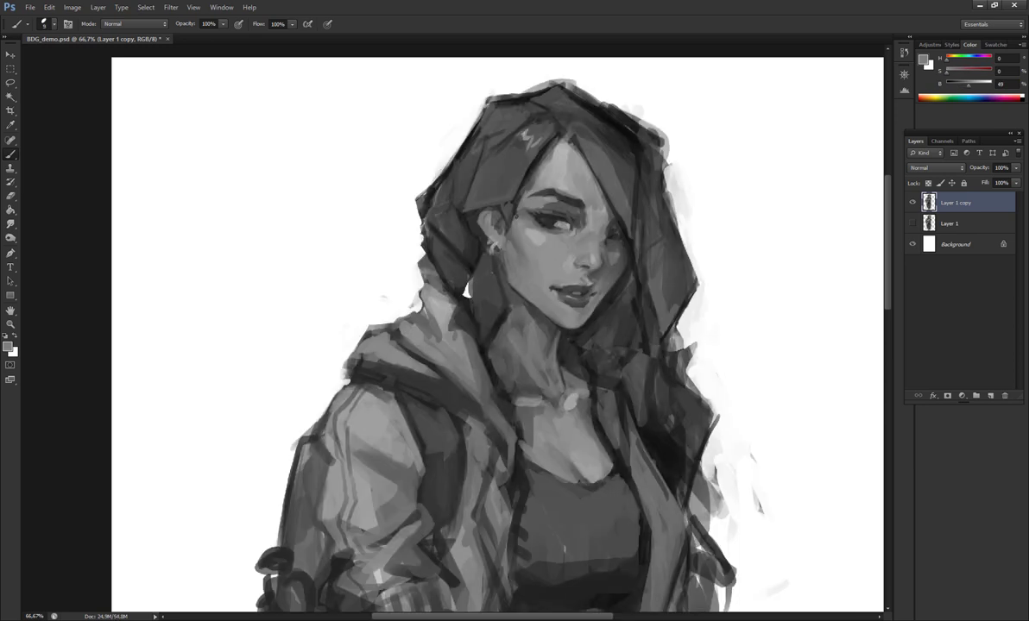
- Paint over the remaining white gap and the hair lock below the ear in sampled greys, and mirror the canvas
alt+click(506, 279)
alt+click(511, 291)
alt+click(505, 305)
alt+click(474, 305)
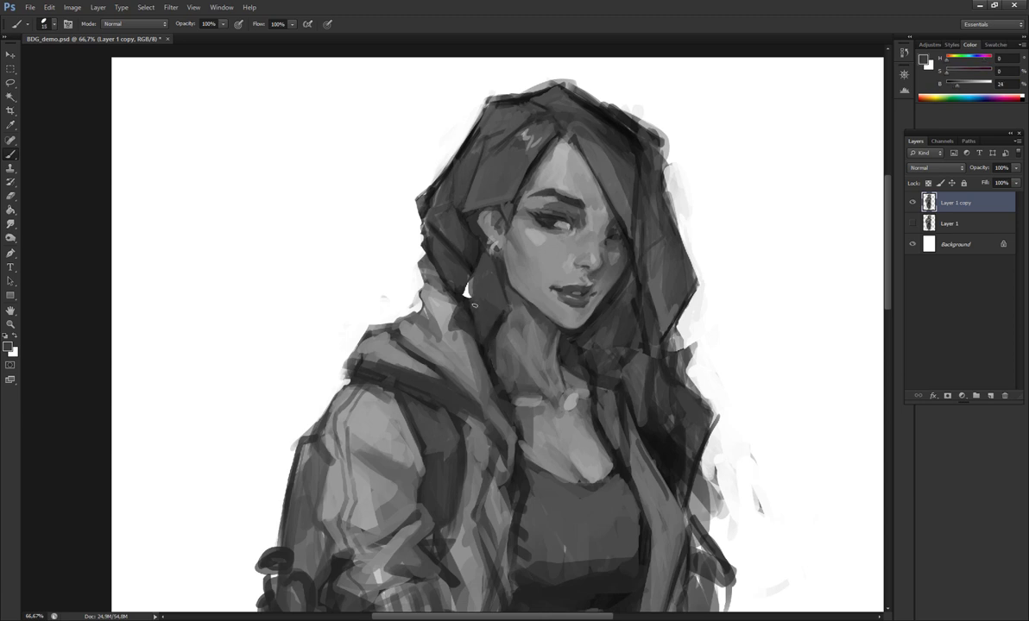
key(h)
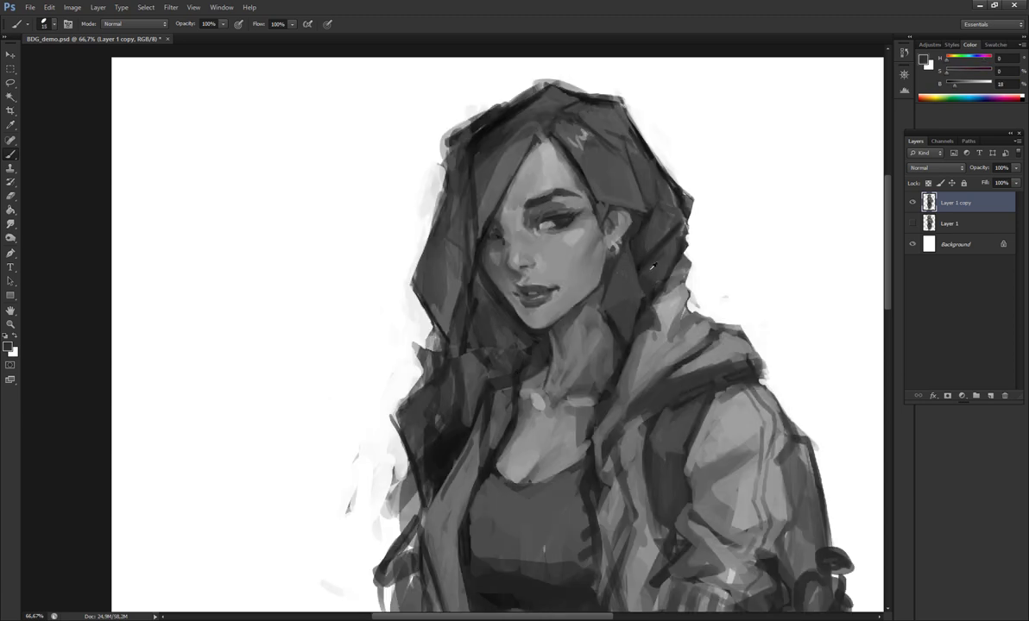
- Reshape the outer hair edge behind the ear with a notch above the hood in sampled tones
alt+click(689, 242)
mouse_move(643, 226)
mouse_down()
mouse_move(626, 263)
mouse_move(636, 222)
mouse_up()
alt+click(634, 264)
drag(580, 390, 582, 366)
- Shade the side of the chest and the neck beside the collar in sampled greys
alt+click(587, 377)
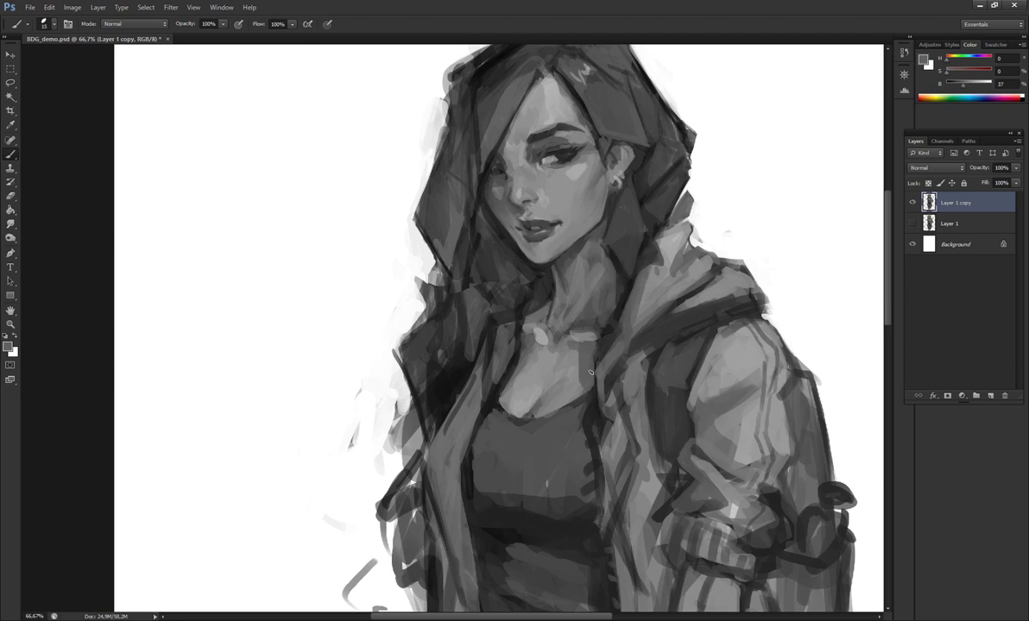
key(x)
drag(572, 318, 607, 310)
alt+click(618, 294)
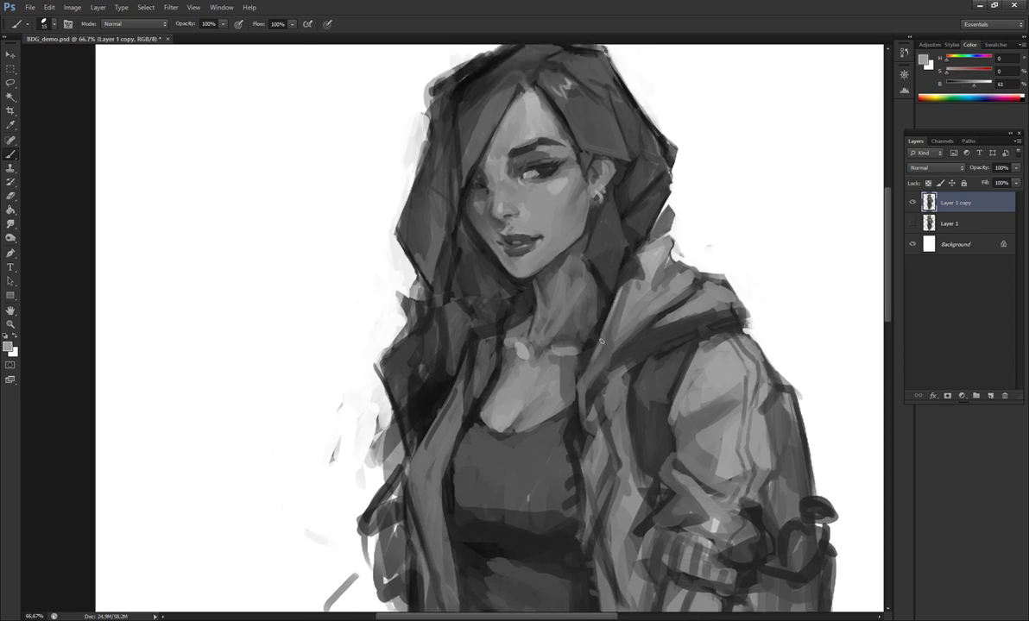
drag(616, 393, 609, 356)
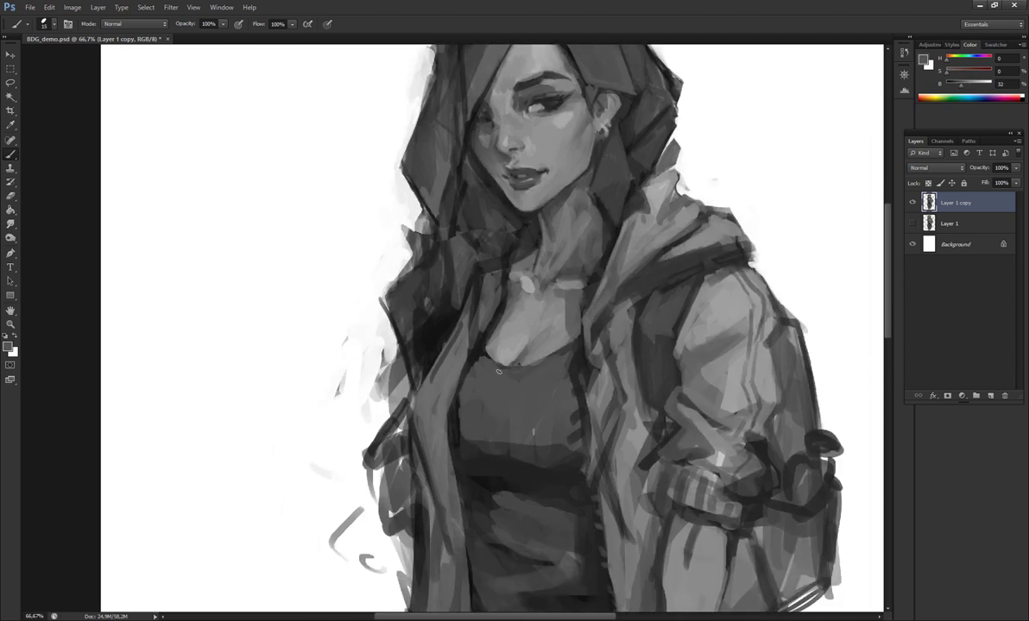
- Refine the tank top's neckline and the hood's folds beneath the hair in sampled greys
drag(640, 222, 609, 304)
alt+click(608, 303)
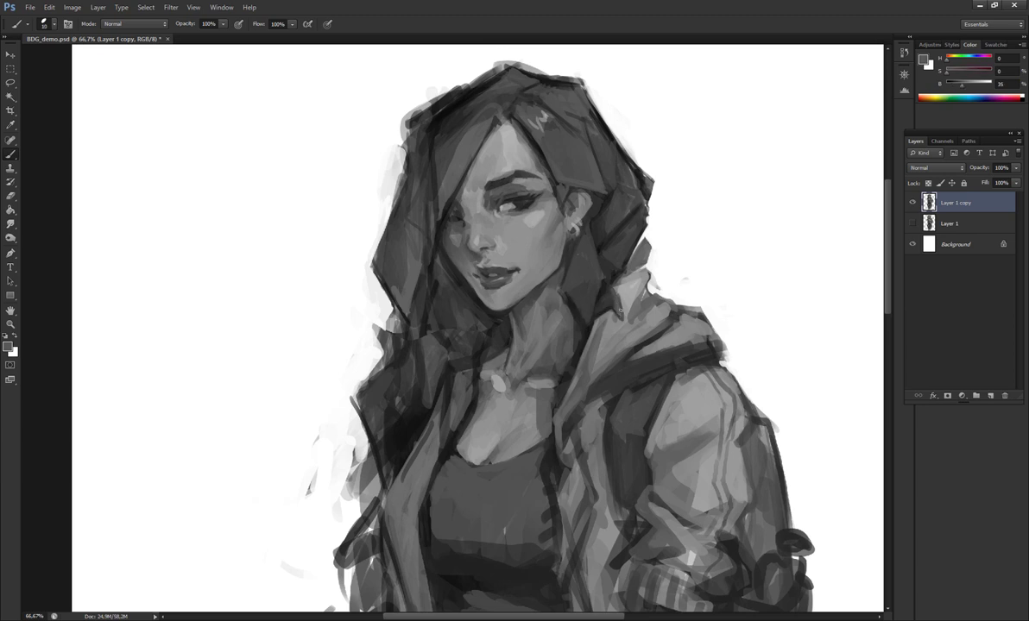
alt+click(617, 329)
drag(575, 183, 570, 232)
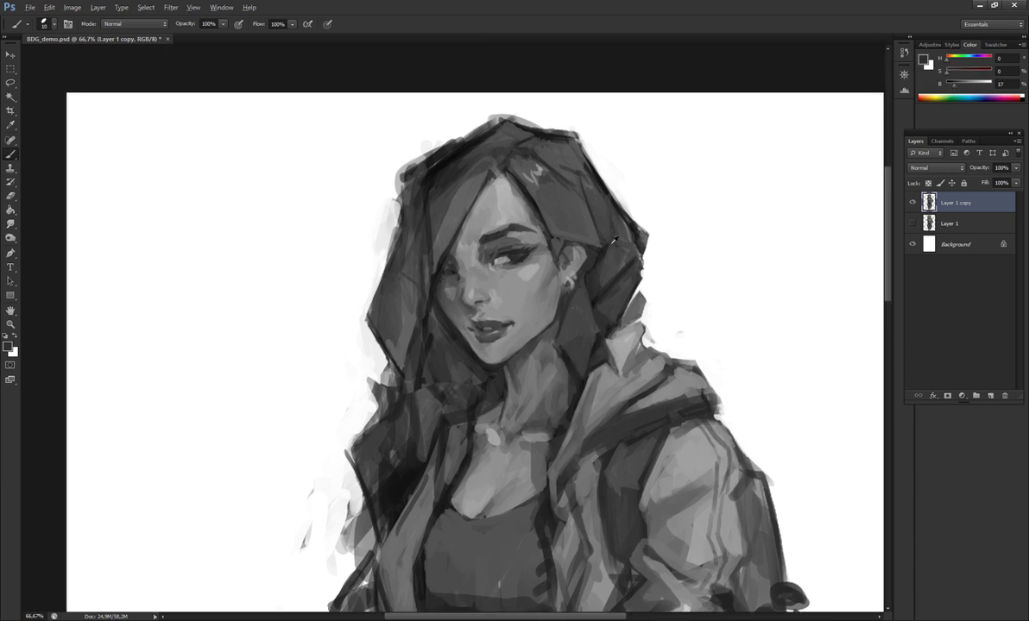
- Define angular hair strands on the crown and above the ear in sampled dark greys
alt+click(604, 217)
alt+click(579, 183)
key(bracketright)
alt+click(549, 167)
key(bracketleft)
mouse_move(539, 149)
mouse_down()
mouse_move(511, 195)
mouse_move(528, 190)
mouse_move(528, 207)
mouse_up()
alt+click(597, 224)
alt+click(605, 236)
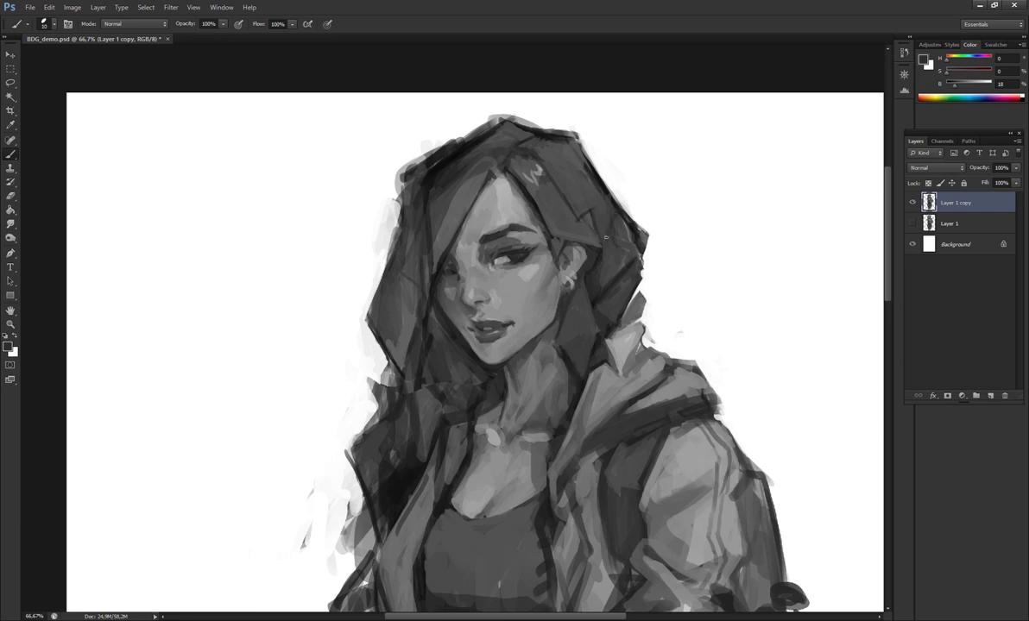
- Paint over the zigzag highlight in the hair, trim the top of the hair outline in white, and mirror the canvas
key(bracketright)
alt+click(540, 155)
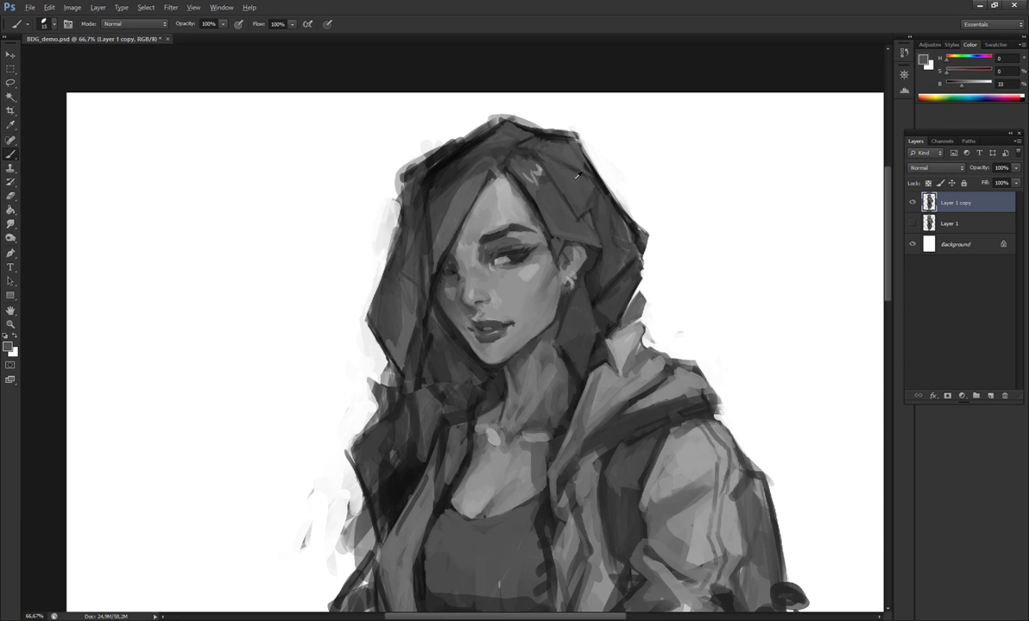
mouse_move(537, 178)
mouse_down()
mouse_move(482, 159)
mouse_move(436, 160)
mouse_up()
key(bracketleft)
alt+click(483, 159)
key(bracketright)
alt+click(464, 136)
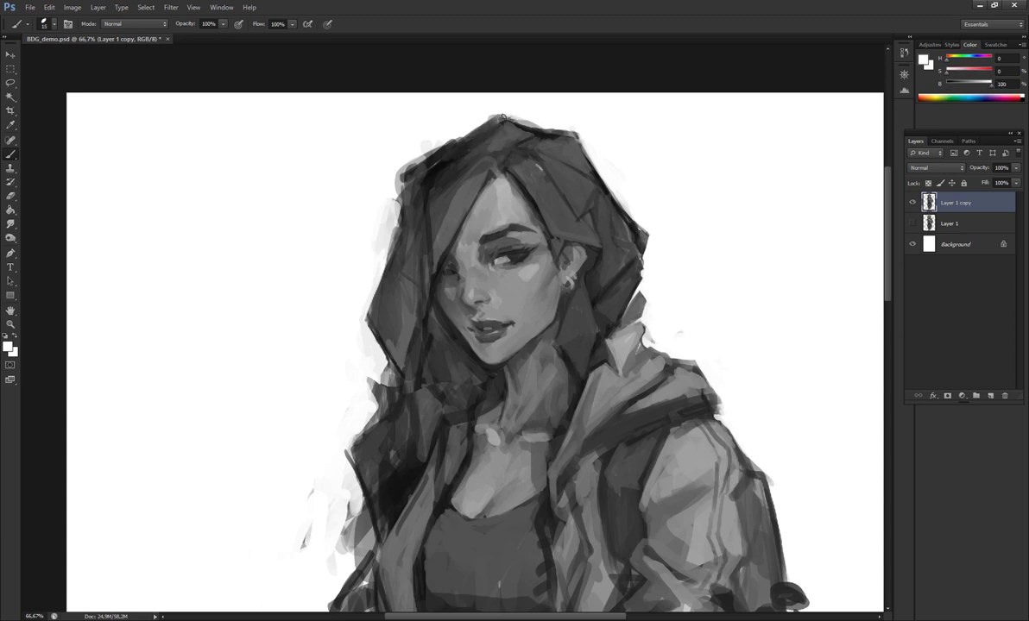
key(h)
- Refine the hair planes above the ear with a 10 px brush in sampled greys
alt+click(457, 164)
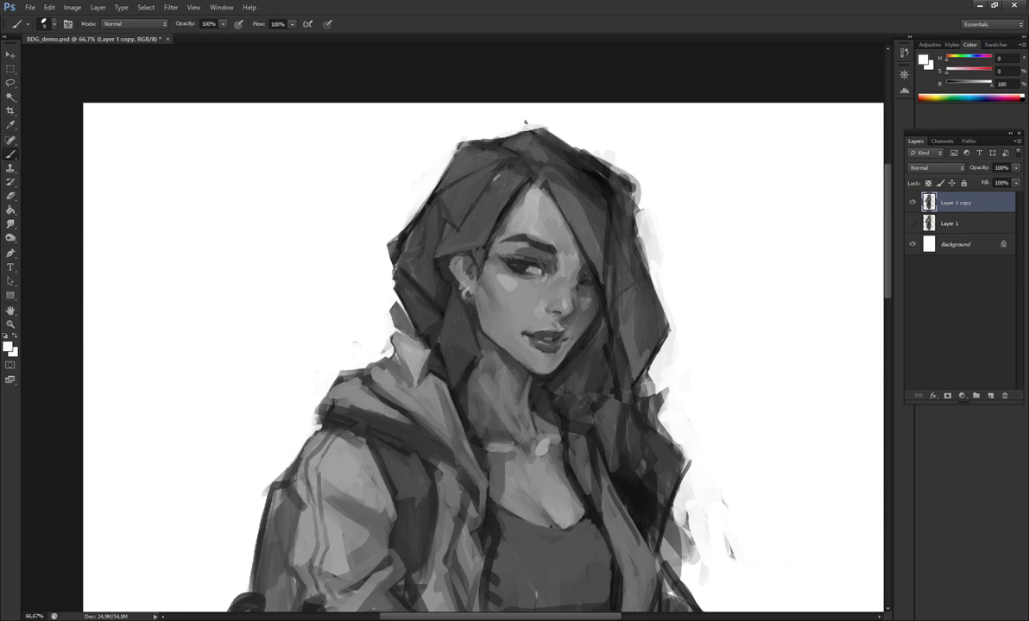
alt+click(427, 233)
alt+click(449, 256)
alt+click(456, 234)
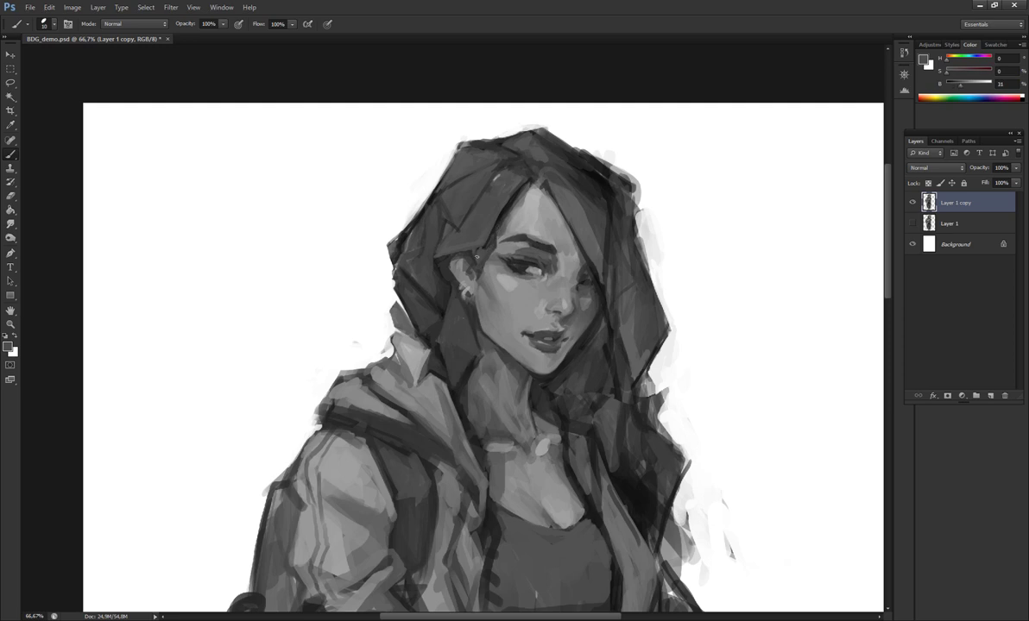
alt+click(529, 241)
- Smudge the pointed hair lock above the ear and darken the hair behind the ear in sampled greys
key(r)
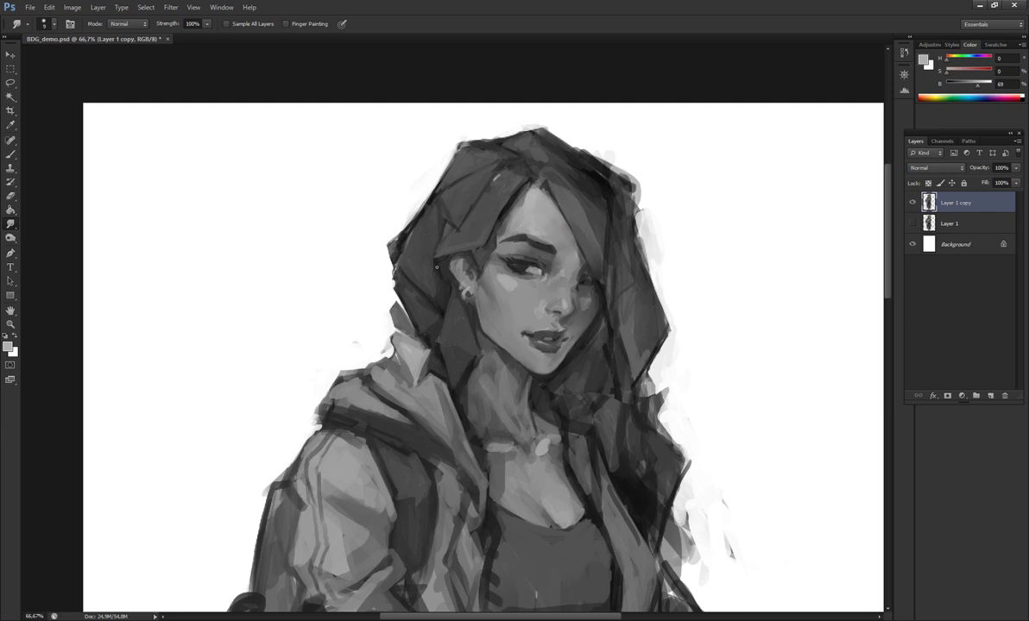
key(b)
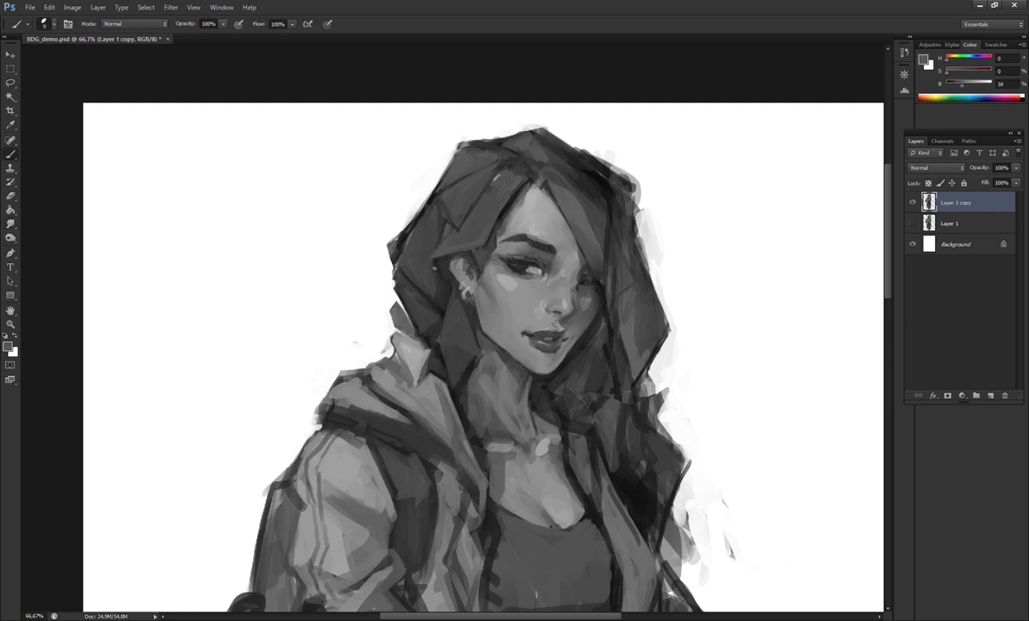
alt+click(446, 256)
alt+click(415, 221)
alt+click(440, 296)
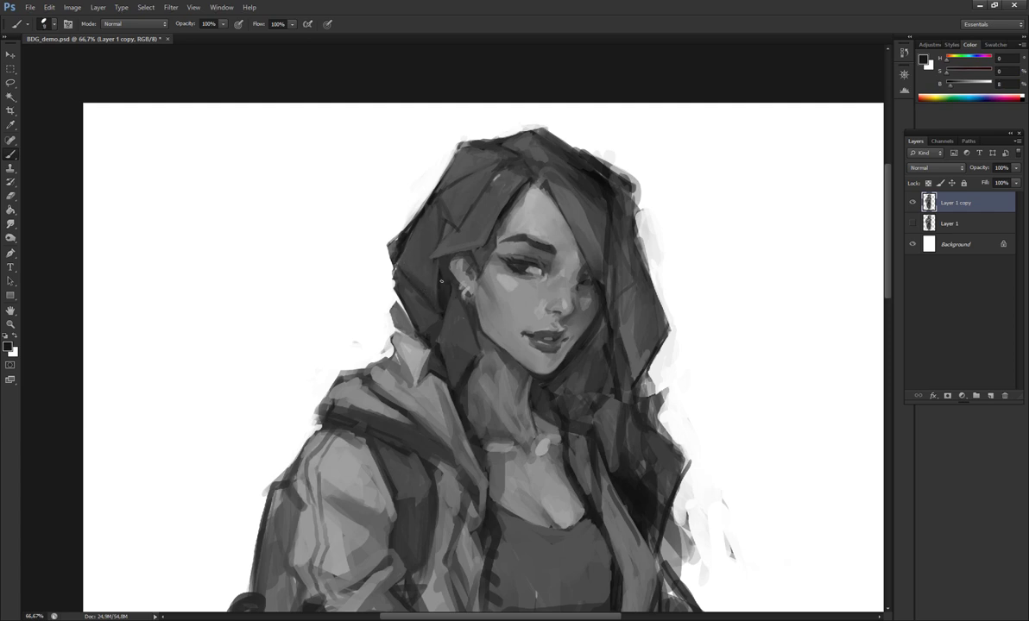
alt+click(434, 288)
alt+click(376, 212)
- Mirror the canvas and trim the outer hair outline on the far side of the head with white
key(ctrl+shift+h)
scroll(458, 259, down, 1)
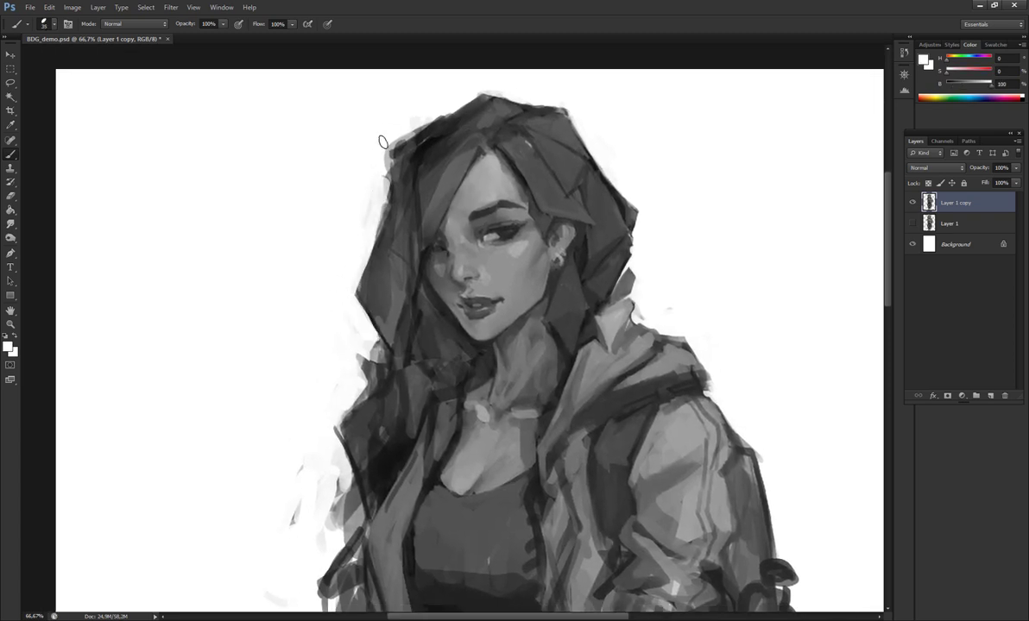
scroll(571, 189, down, 1)
scroll(572, 188, right, 2)
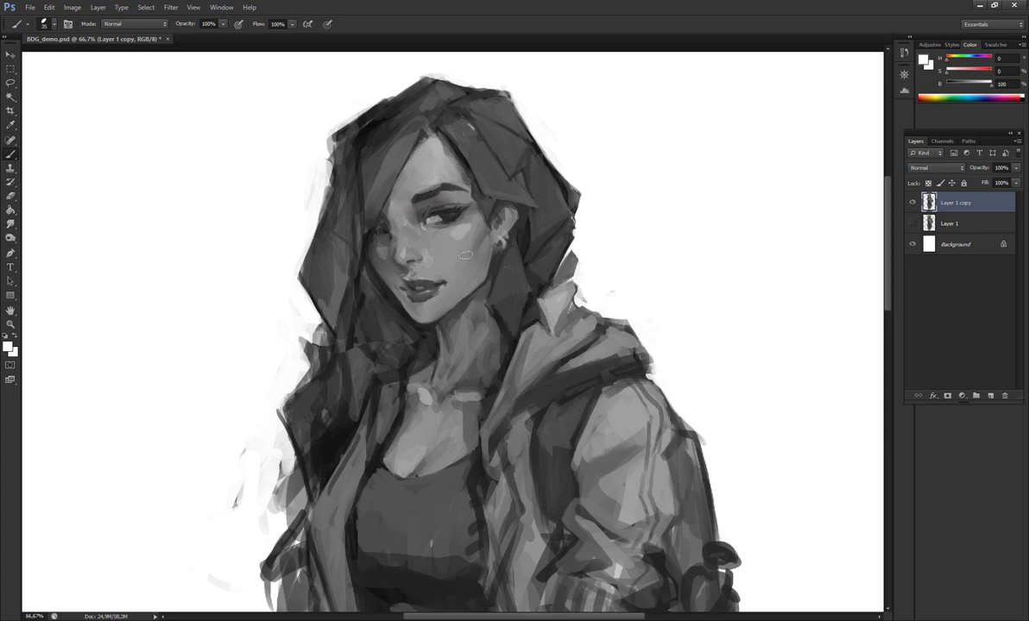
- Darken the neck shadow beside the hair lock in sampled greys and reduce the brush size
alt+click(447, 329)
alt+click(466, 298)
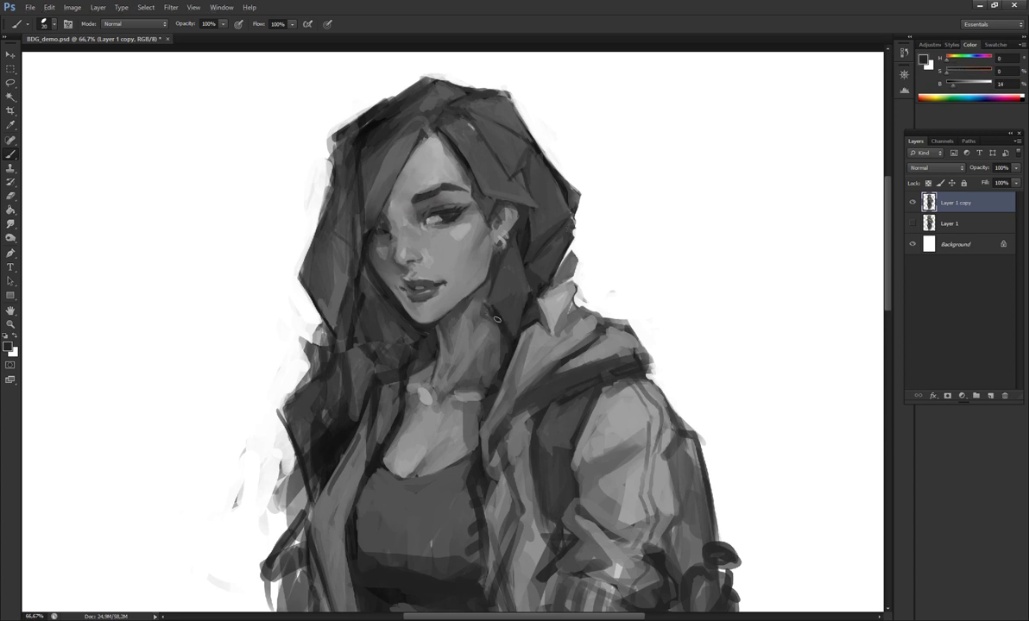
key(bracketleft)
key(bracketleft)
key(bracketleft)
key(bracketleft)
key(bracketleft)
key(bracketleft)
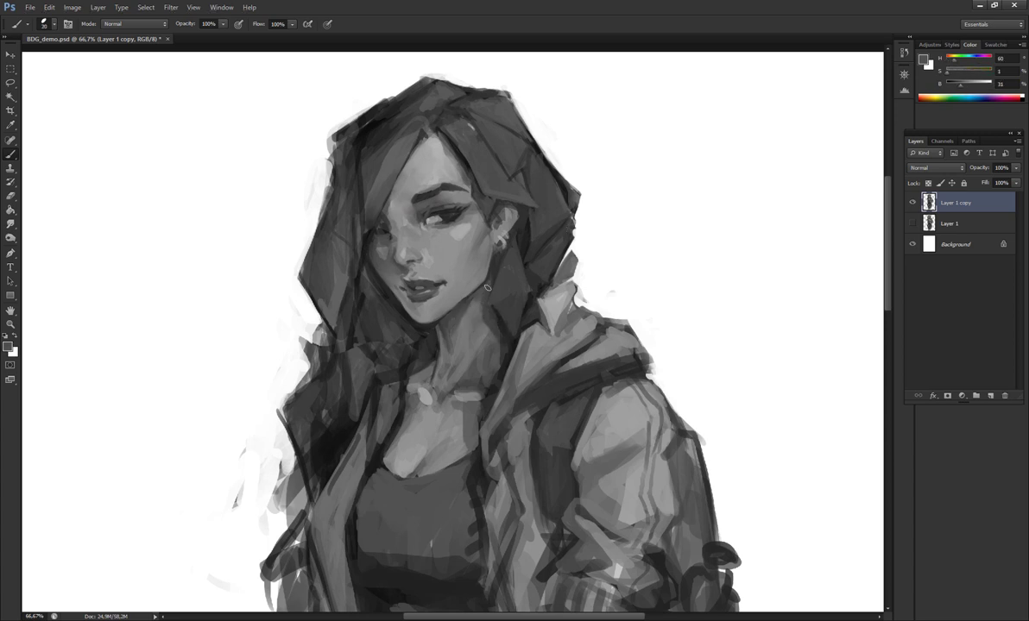
- Refine the jaw edge, the ear with its earring, and the hair behind it in sampled greys
alt+click(501, 312)
alt+click(498, 302)
alt+click(491, 283)
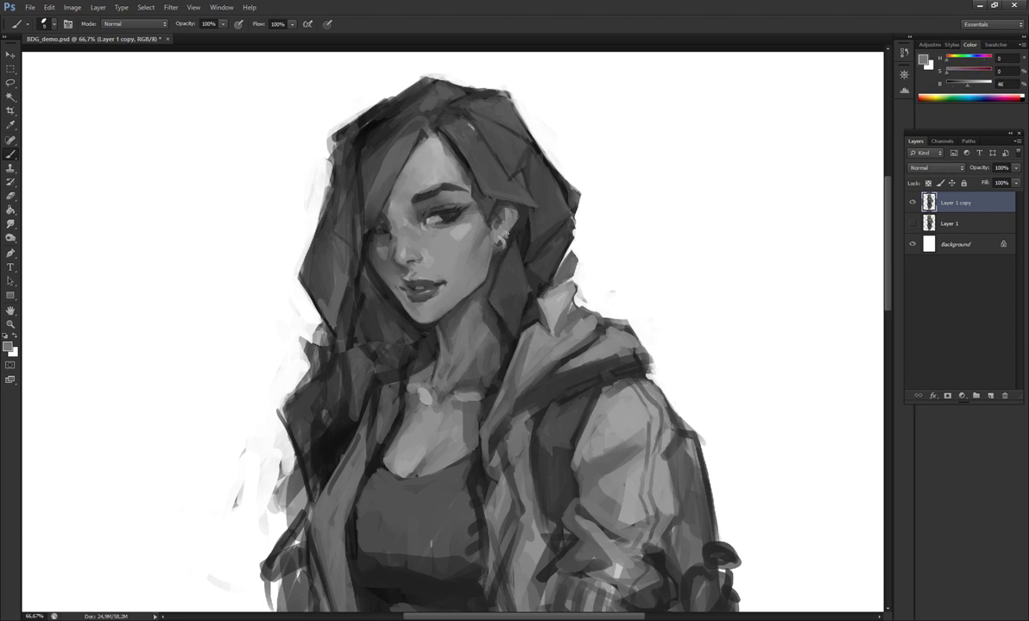
alt+click(513, 203)
alt+click(521, 252)
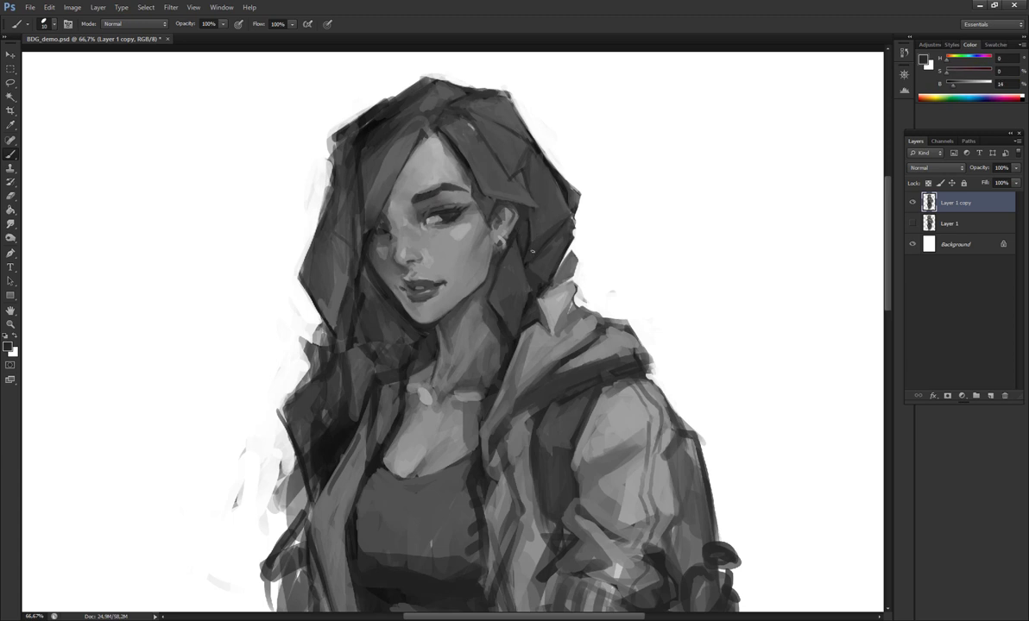
- Refine the hair lock beside the neck and the hair behind the ear in sampled dark greys, reducing the brush size
alt+click(464, 377)
mouse_move(550, 332)
mouse_down()
mouse_move(487, 243)
mouse_move(509, 233)
mouse_move(514, 259)
mouse_move(555, 294)
mouse_move(523, 280)
mouse_move(535, 285)
mouse_up()
alt+click(529, 282)
drag(472, 302, 480, 336)
key(bracketleft)
key(bracketleft)
key(bracketleft)
alt+click(445, 229)
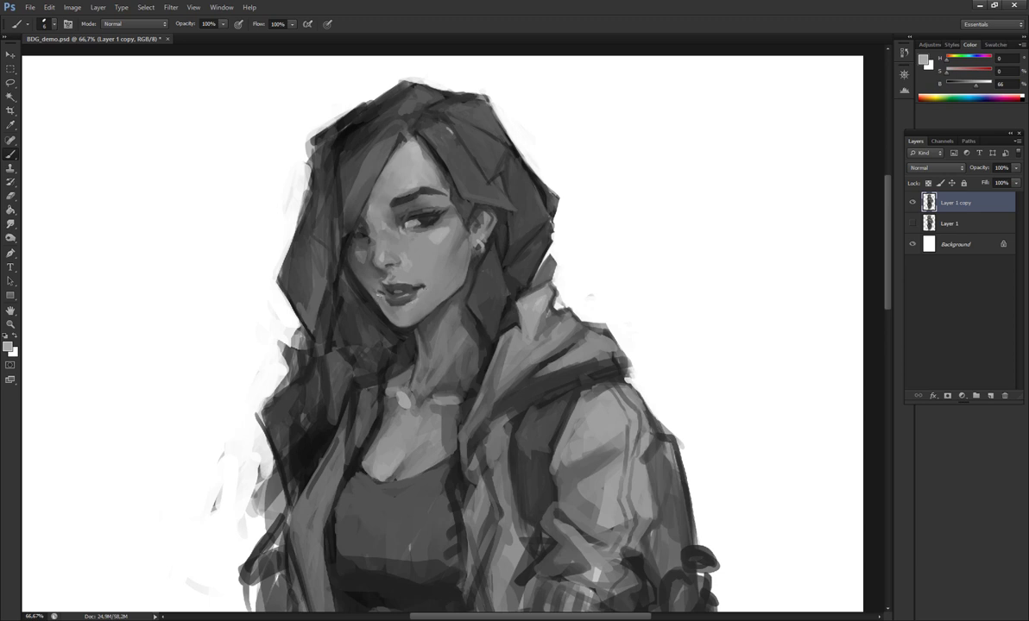
- Mirror the canvas and retouch the shaded far cheek and the hair framing it in sampled greys
key(ctrl+shift+h)
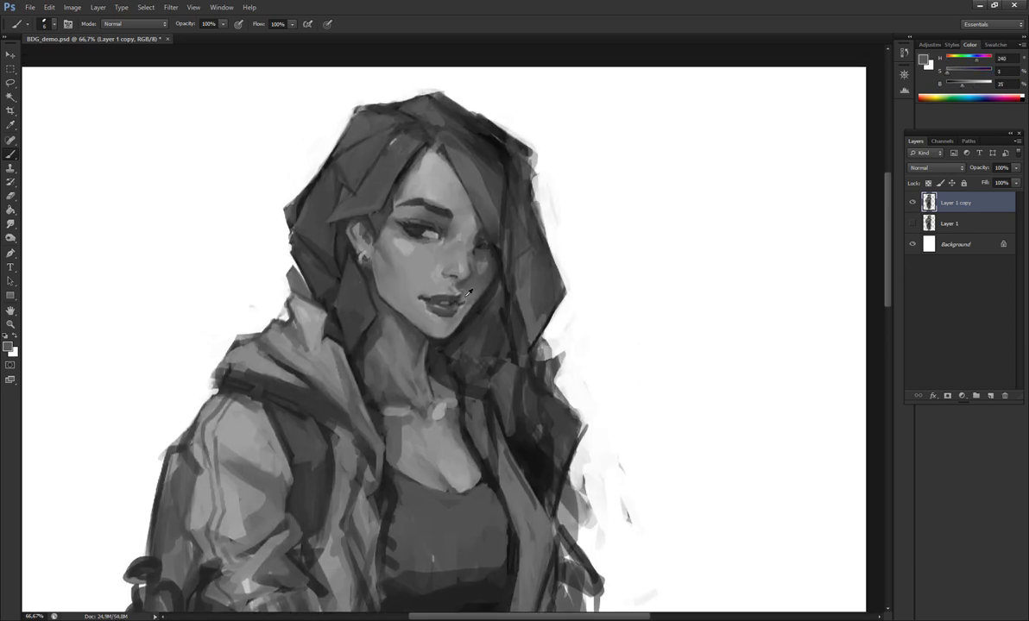
alt+click(440, 262)
alt+click(481, 246)
mouse_move(483, 260)
mouse_down()
mouse_move(518, 284)
mouse_move(533, 260)
mouse_move(491, 283)
mouse_up()
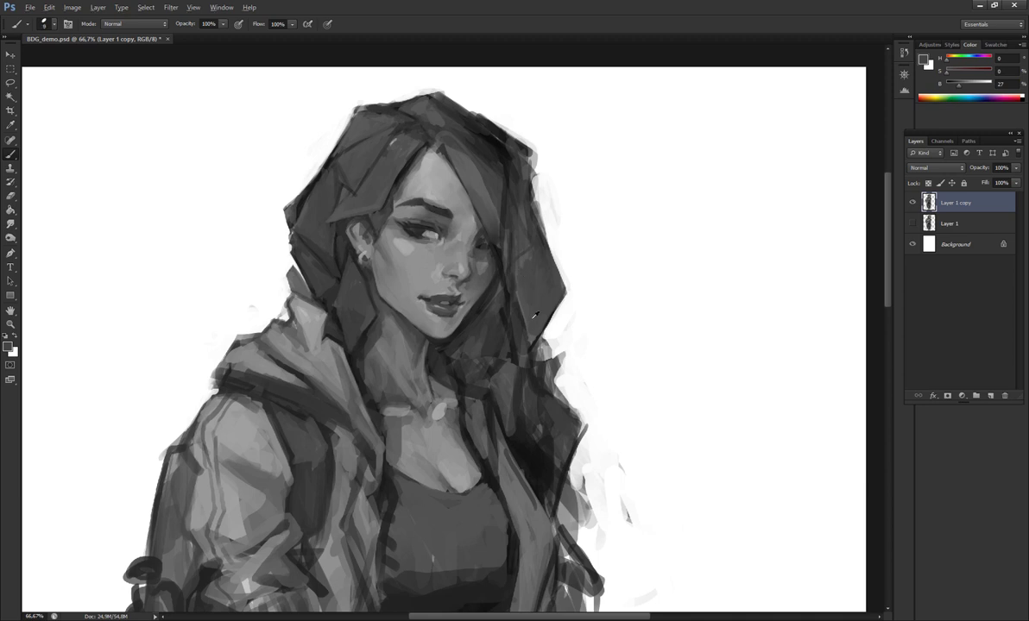
alt+click(535, 312)
drag(544, 359, 569, 406)
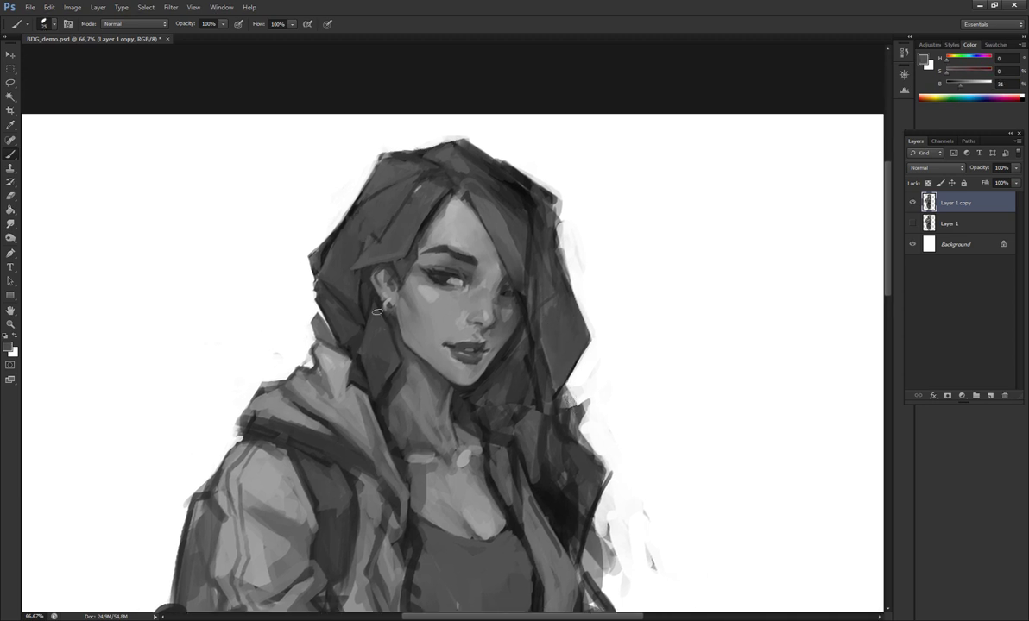
- Refine the hair planes above the ear in sampled greys and trim the outer hair outline with white
alt+click(389, 194)
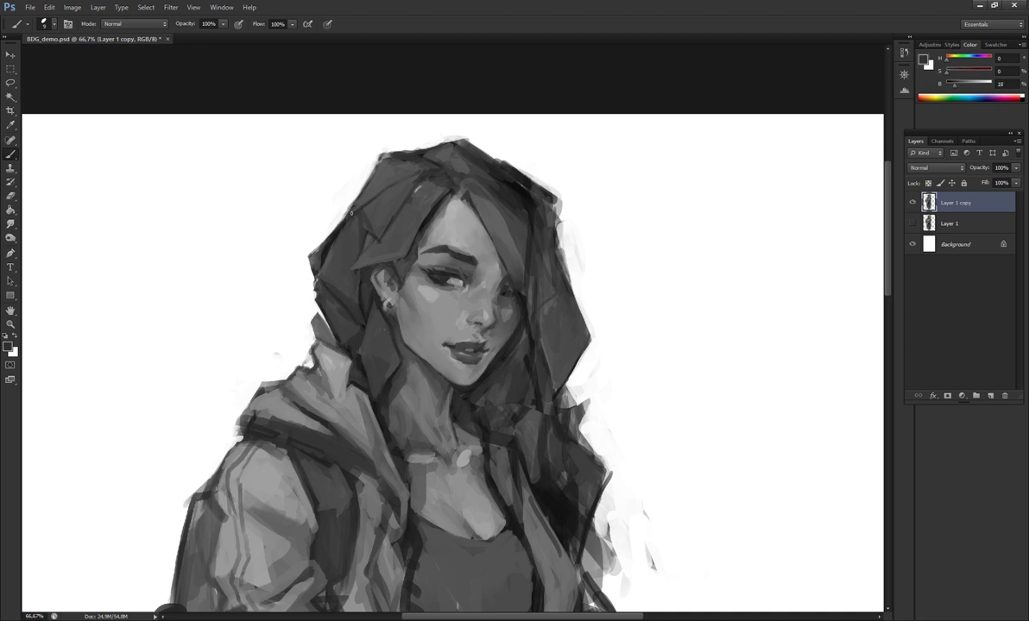
alt+click(373, 183)
alt+click(302, 264)
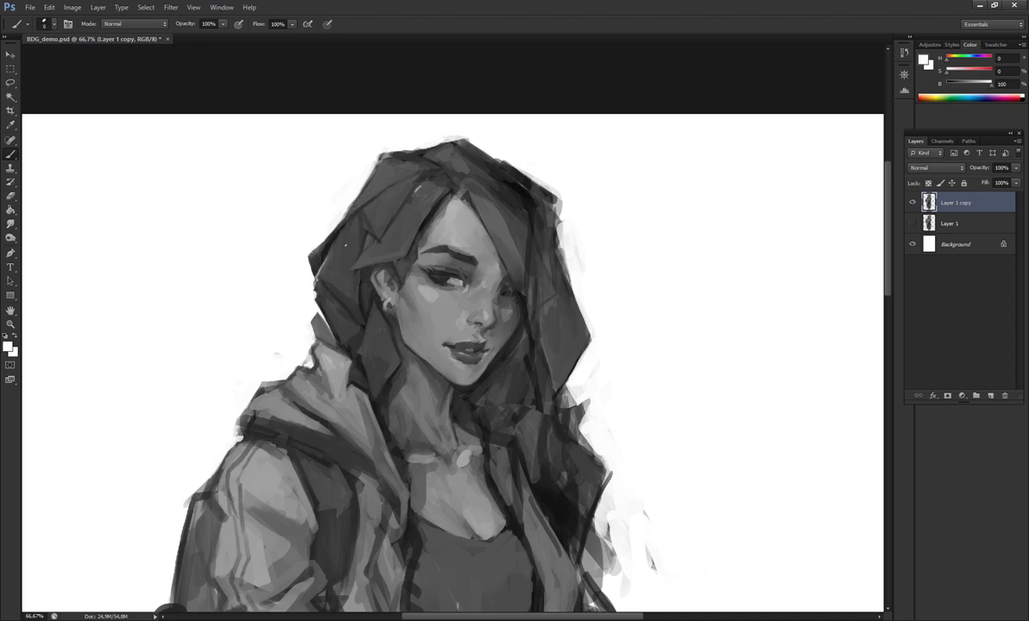
alt+click(351, 149)
- Mirror the canvas back and refine the iris and dark lash line of the near eye in sampled greys
key(h)
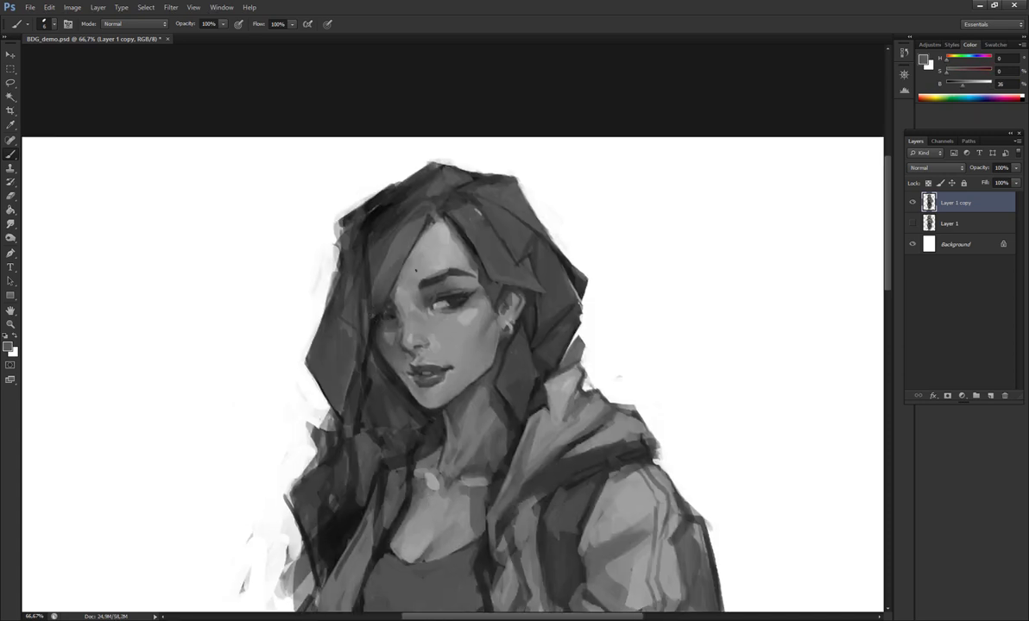
alt+click(414, 329)
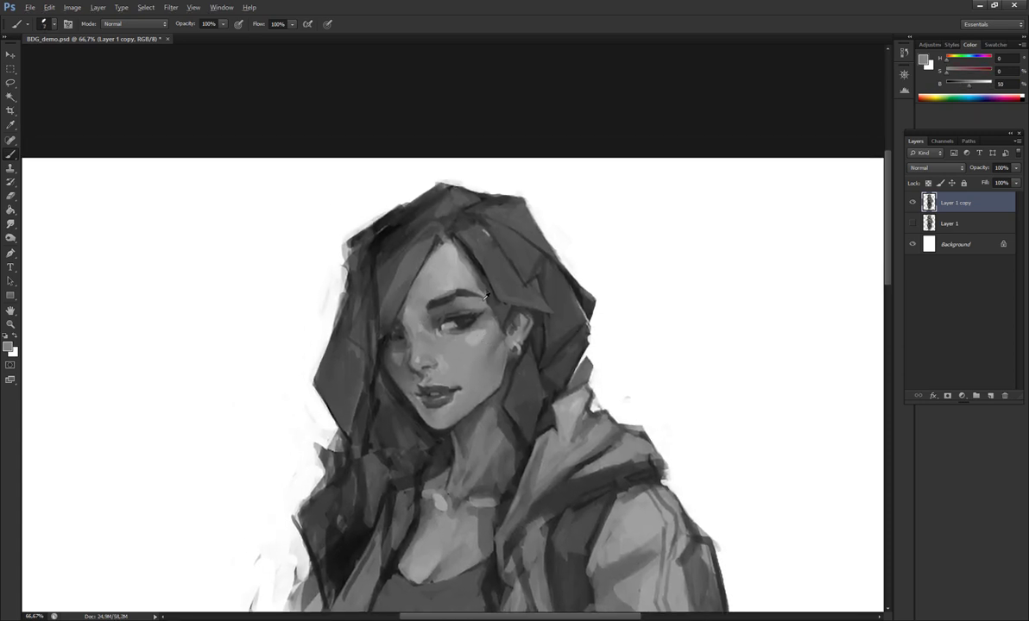
key(x)
alt+click(466, 322)
scroll(428, 297, up, 4)
alt+click(443, 245)
alt+click(455, 226)
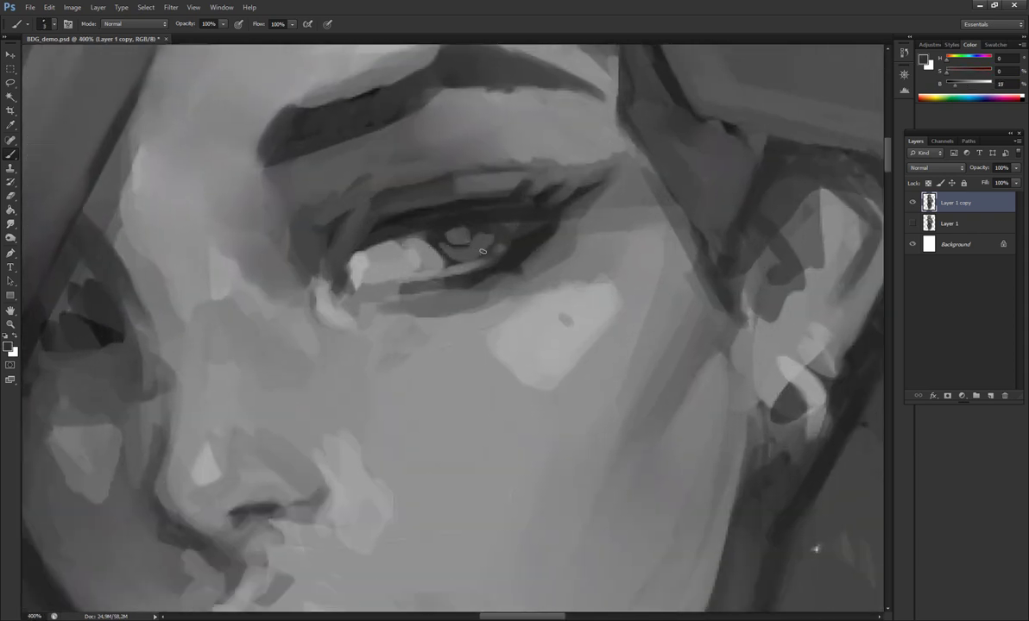
- Review the whole figure and touch up the hair planes above the ear in sampled dark greys
scroll(515, 220, down, 4)
scroll(513, 283, down, 1)
scroll(466, 389, down, 5)
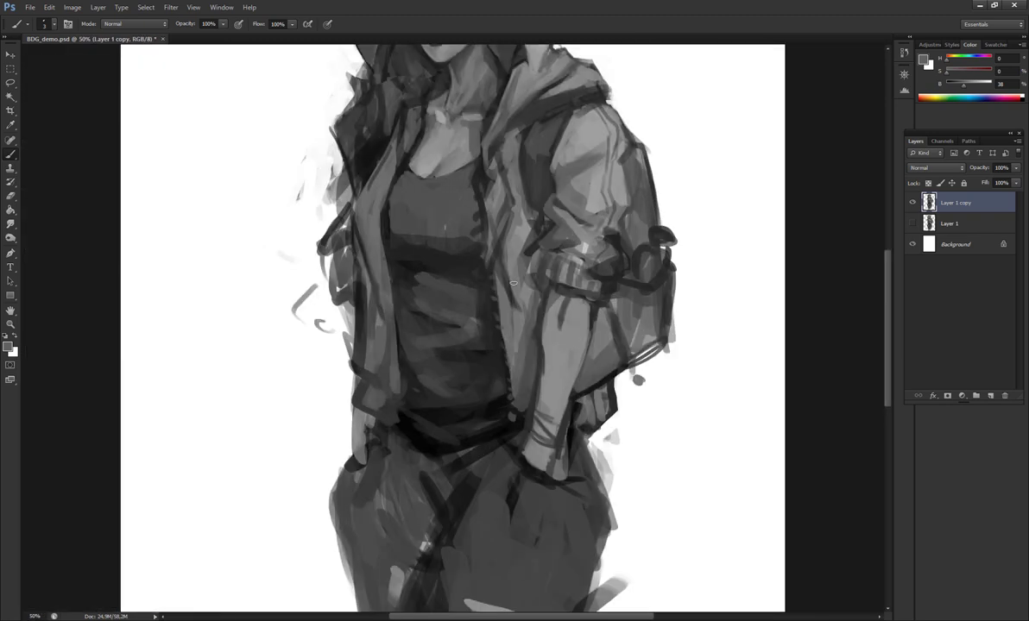
scroll(457, 423, up, 5)
scroll(491, 173, up, 1)
drag(491, 173, 481, 147)
alt+click(481, 147)
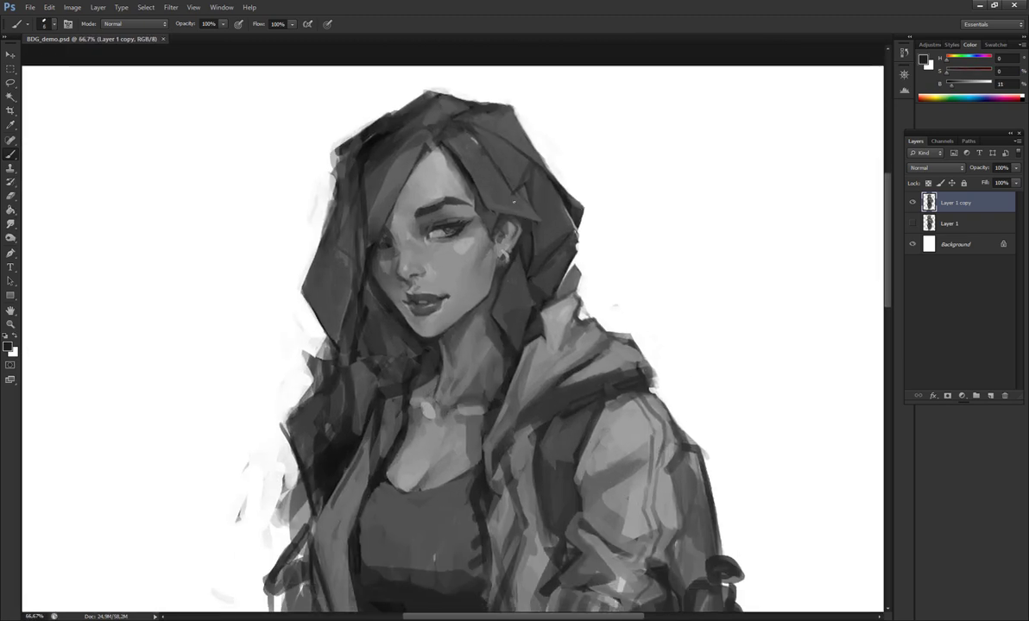
alt+click(448, 172)
drag(448, 172, 480, 104)
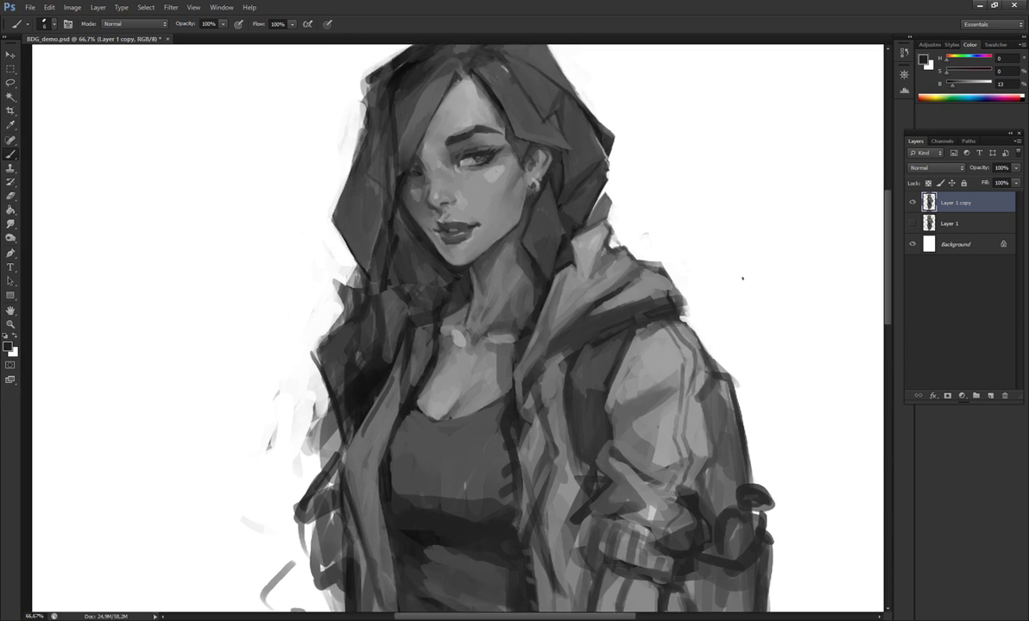
- Repaint the dark underside of the hood and the shoulder panel below it in sampled greys
drag(612, 425, 627, 382)
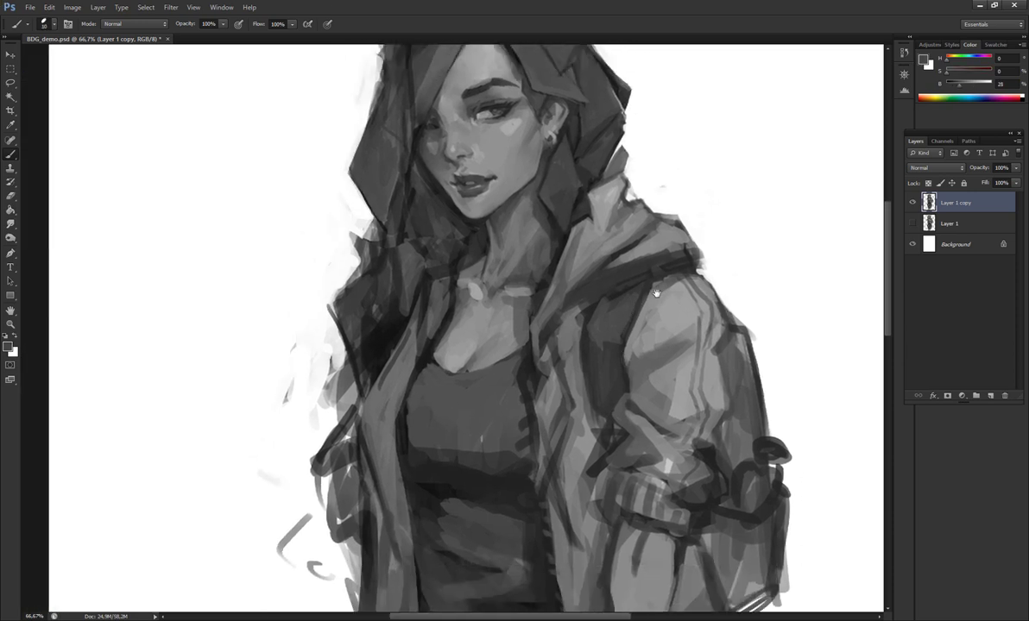
drag(587, 298, 571, 322)
alt+click(576, 341)
alt+click(629, 363)
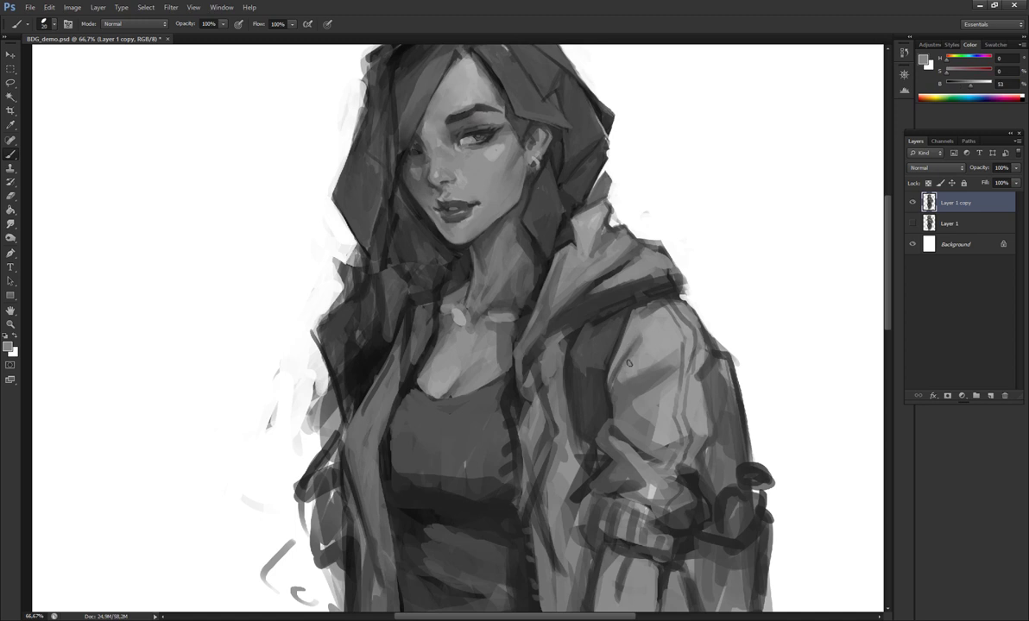
drag(604, 293, 601, 290)
alt+click(545, 307)
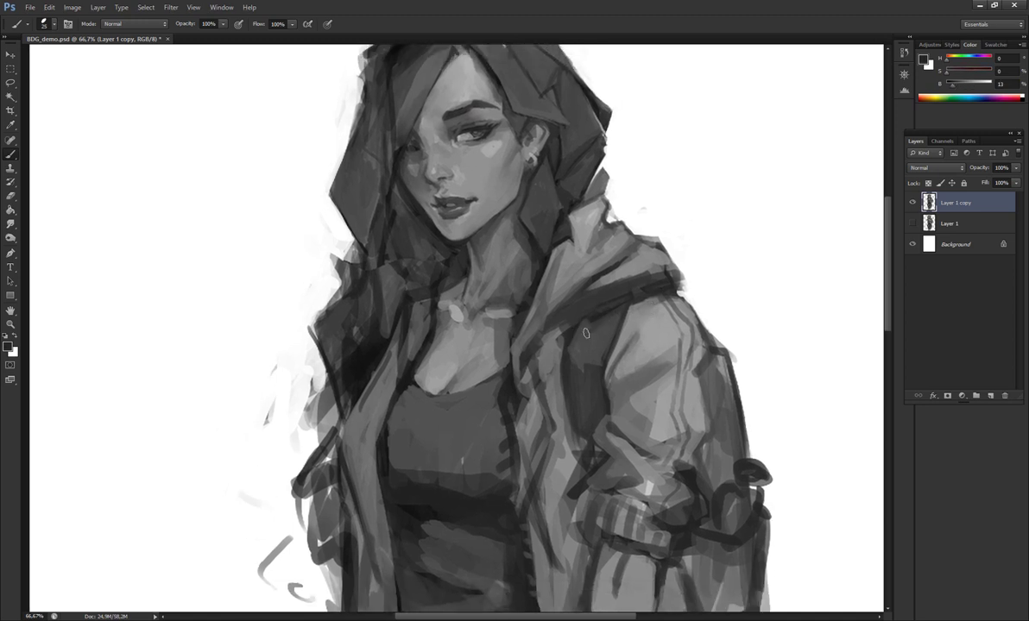
- Clean up the hood's outer corner where it meets the shoulder using sampled greys and white
key(ctrl+minus)
key(ctrl+minus)
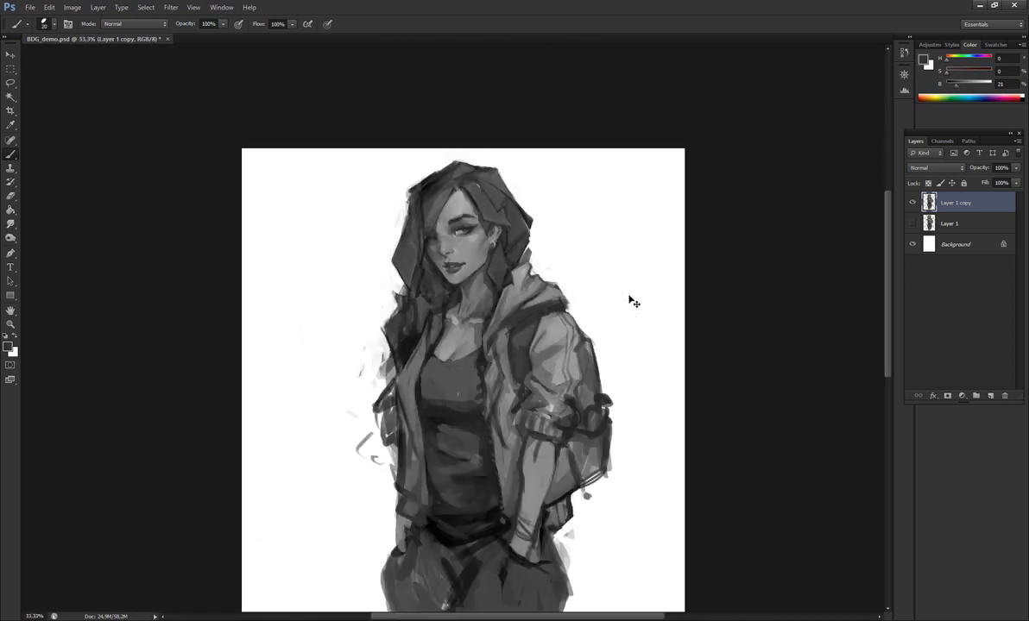
key(ctrl+plus)
drag(621, 400, 554, 355)
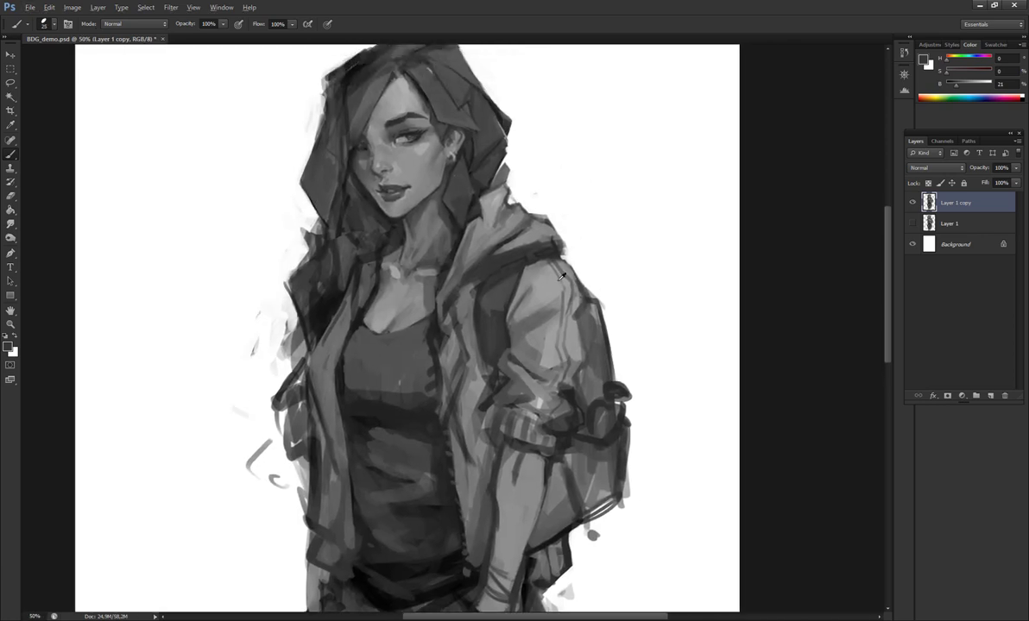
alt+click(563, 256)
alt+click(566, 243)
alt+click(510, 217)
alt+click(528, 226)
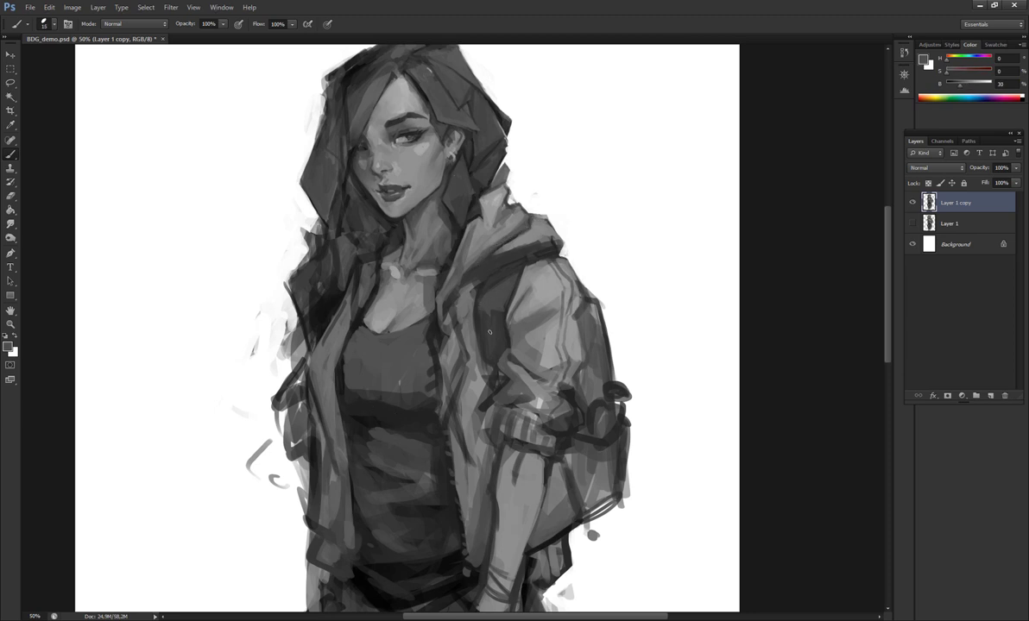
- Repaint the folds along the upper part of the hood in sampled light and mid greys
mouse_move(539, 281)
mouse_down()
mouse_move(521, 270)
mouse_move(513, 279)
mouse_move(474, 240)
mouse_move(485, 268)
mouse_move(487, 256)
mouse_up()
alt+click(501, 253)
key(x)
alt+click(516, 229)
alt+click(519, 226)
mouse_move(480, 216)
mouse_down()
mouse_move(486, 193)
mouse_move(494, 205)
mouse_up()
alt+click(517, 222)
alt+click(517, 224)
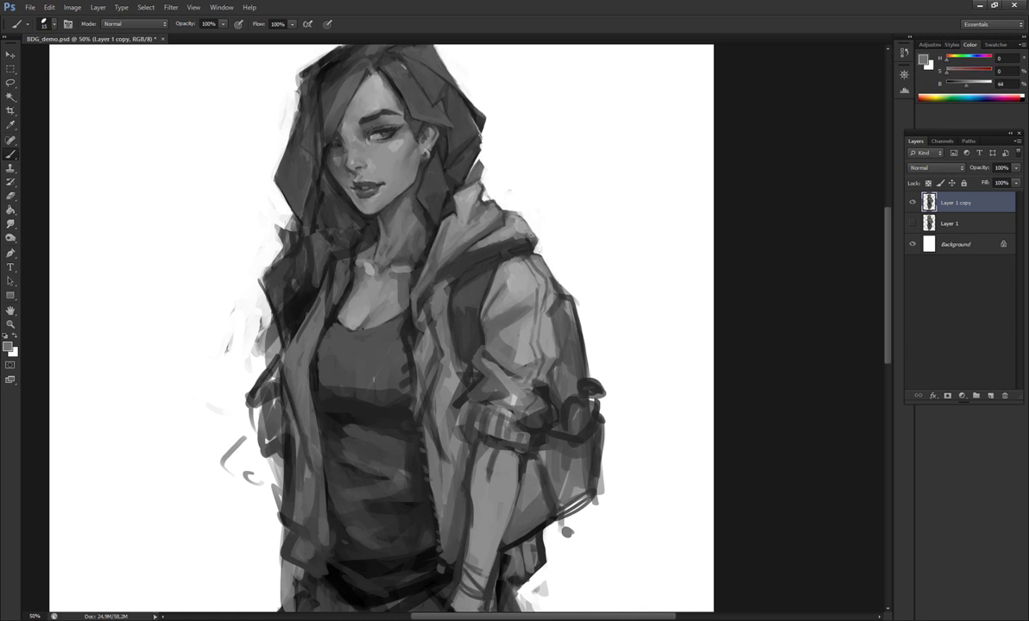
- Darken the shadow under the hood and tidy the upper edge of the jacket's dark front panel
alt+click(397, 189)
alt+click(344, 169)
drag(475, 248, 455, 248)
alt+click(455, 248)
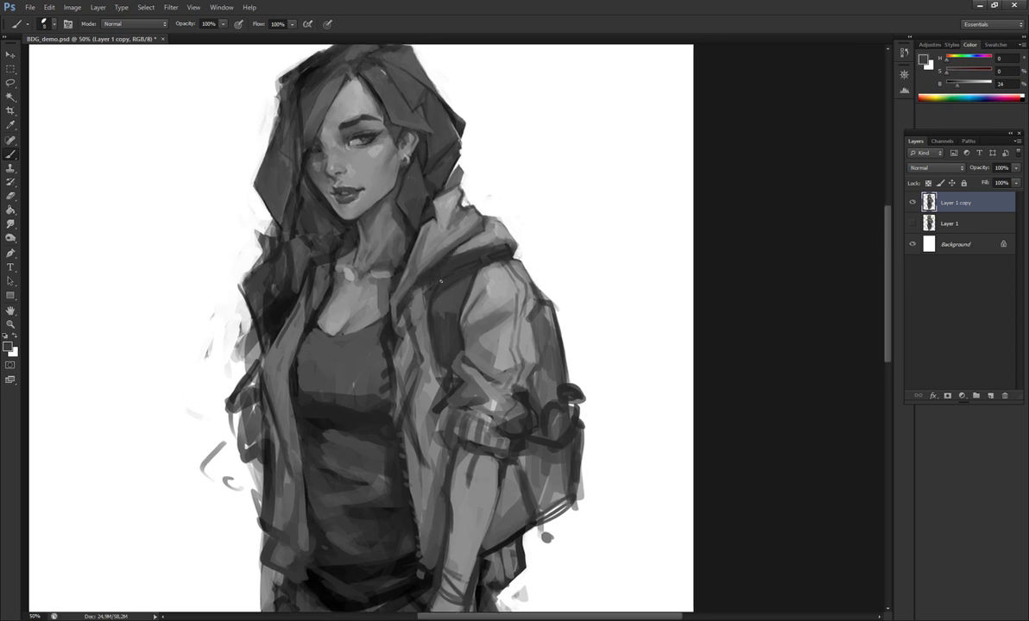
drag(423, 287, 416, 313)
- Extend the long hair down over the far collar of the jacket in sampled greys
alt+click(329, 233)
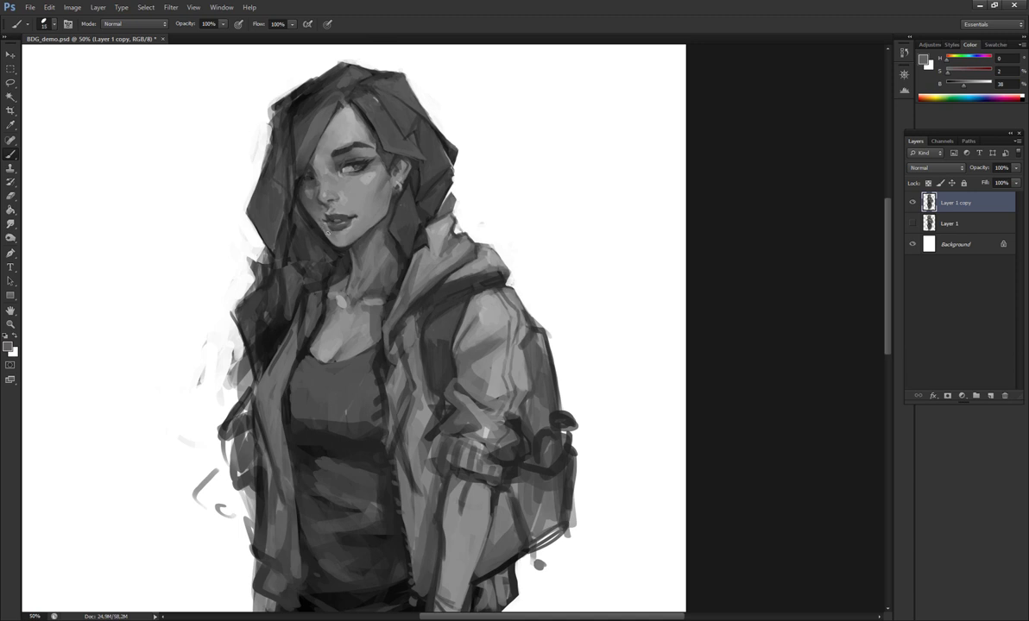
alt+click(293, 271)
alt+click(317, 238)
alt+click(342, 241)
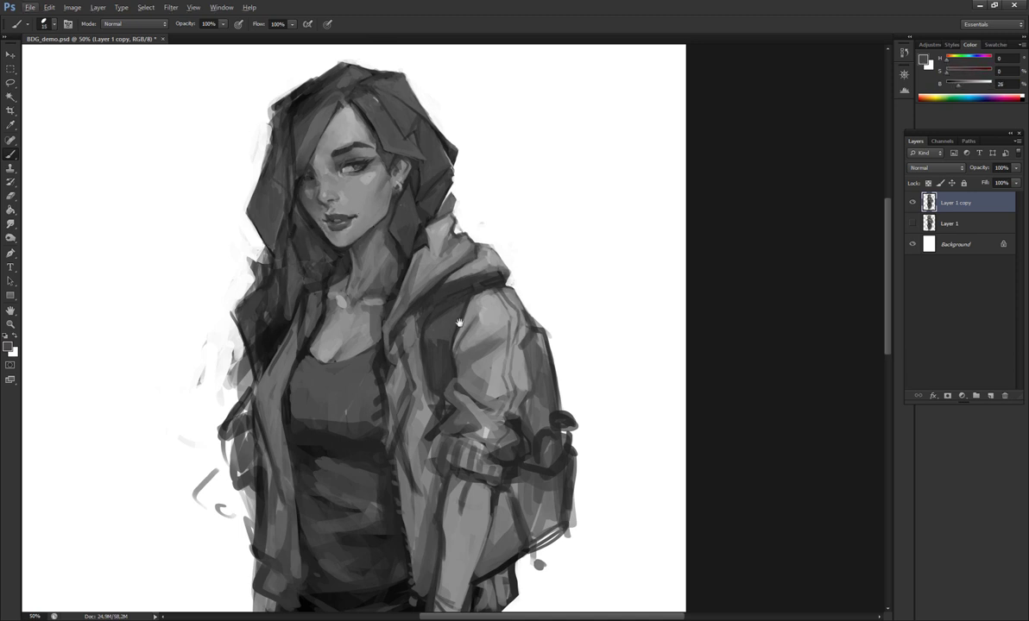
- Repaint the top of the near sleeve at the shoulder in sampled greys, covering the sketched stripe lines
drag(509, 293, 494, 279)
alt+click(491, 279)
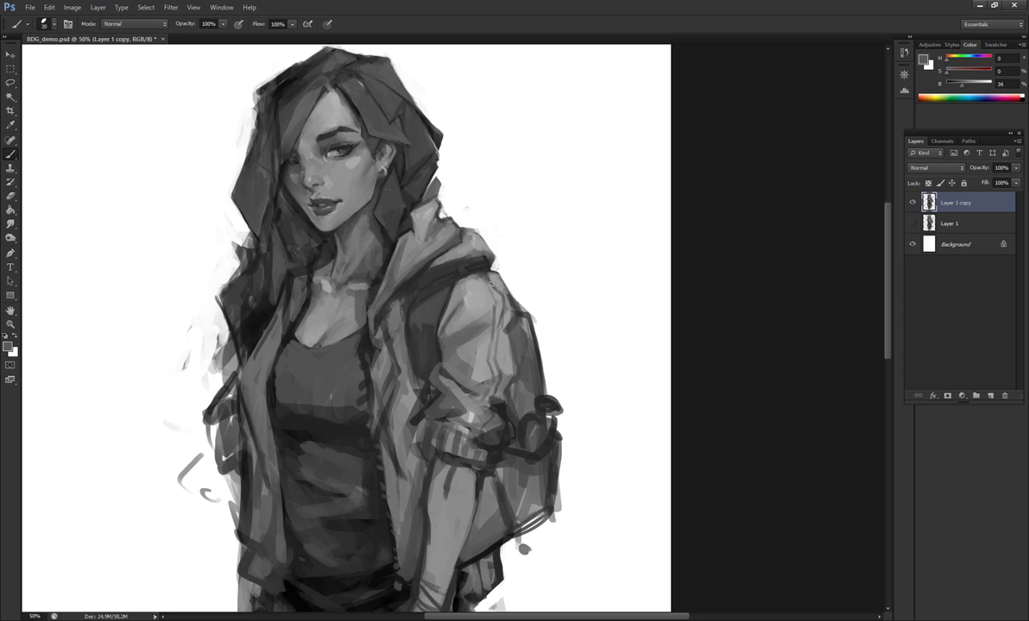
alt+click(493, 281)
drag(507, 288, 505, 272)
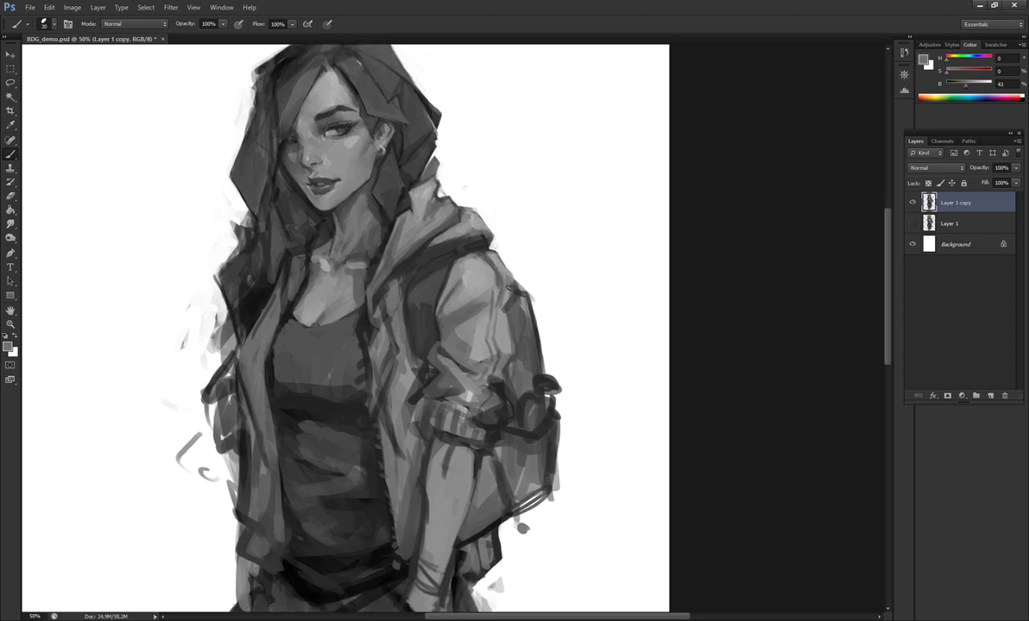
alt+click(491, 261)
alt+click(493, 280)
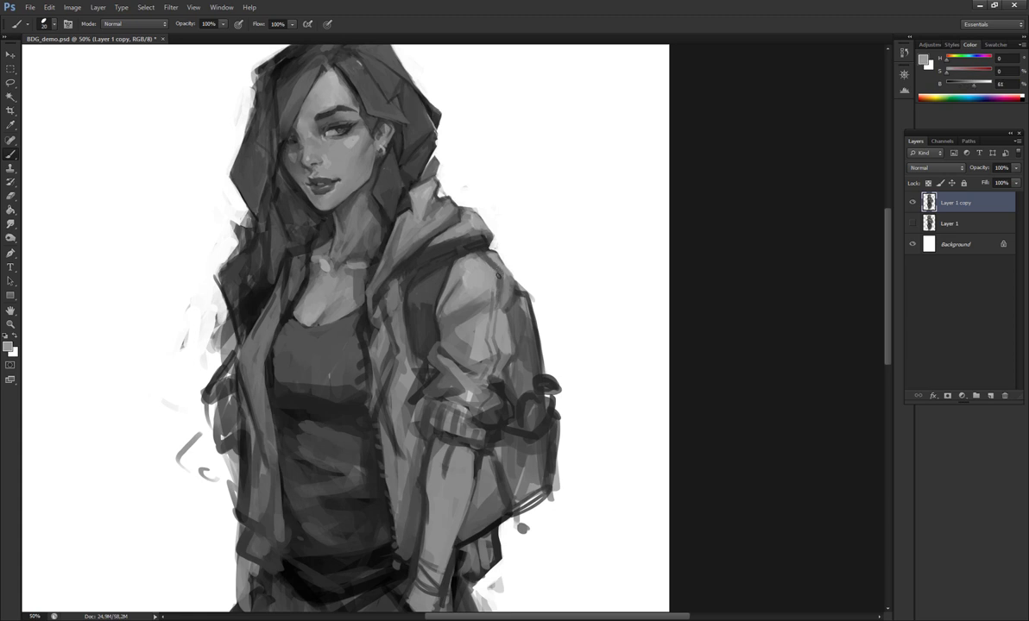
alt+click(497, 276)
drag(459, 287, 457, 332)
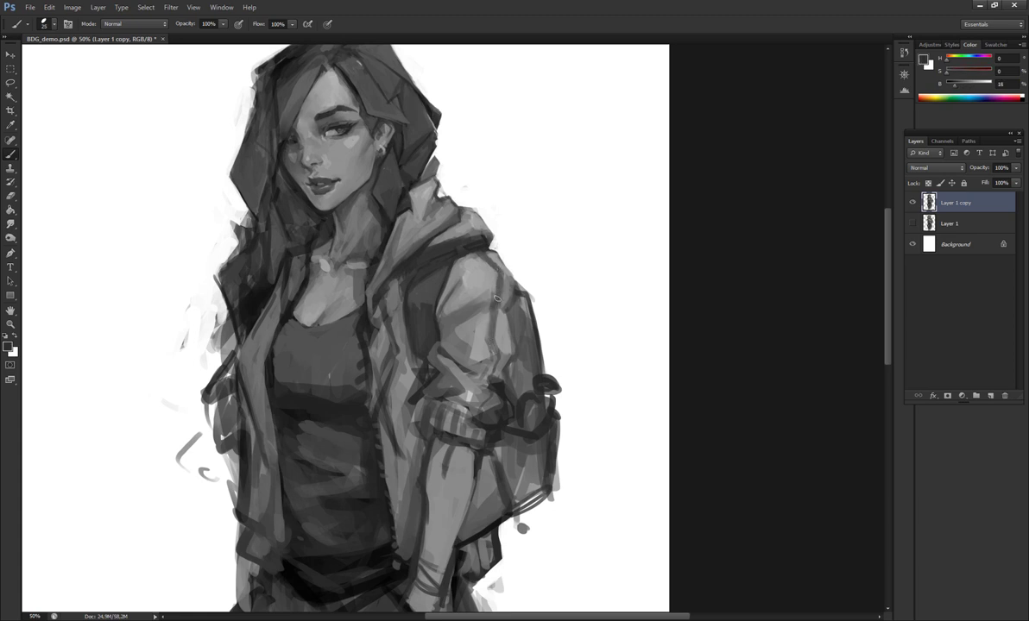
- Define the shoulder's outer contour in dark grey, trim it with white and reshape the jacket form behind the sleeve
alt+click(473, 257)
alt+click(535, 263)
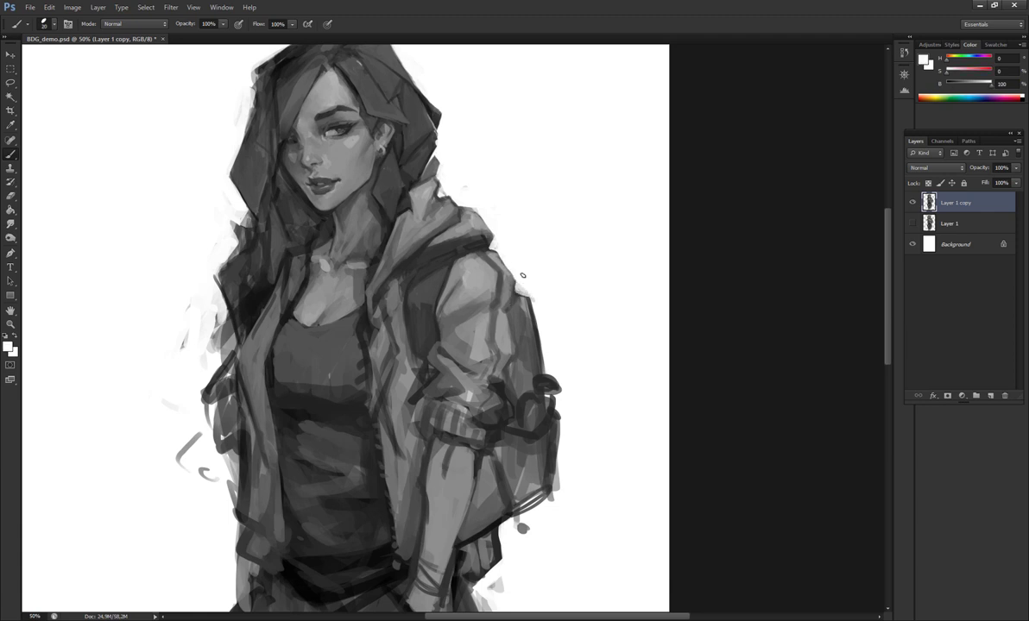
alt+click(488, 267)
mouse_move(528, 325)
mouse_down()
mouse_move(511, 319)
mouse_move(525, 327)
mouse_up()
alt+click(512, 297)
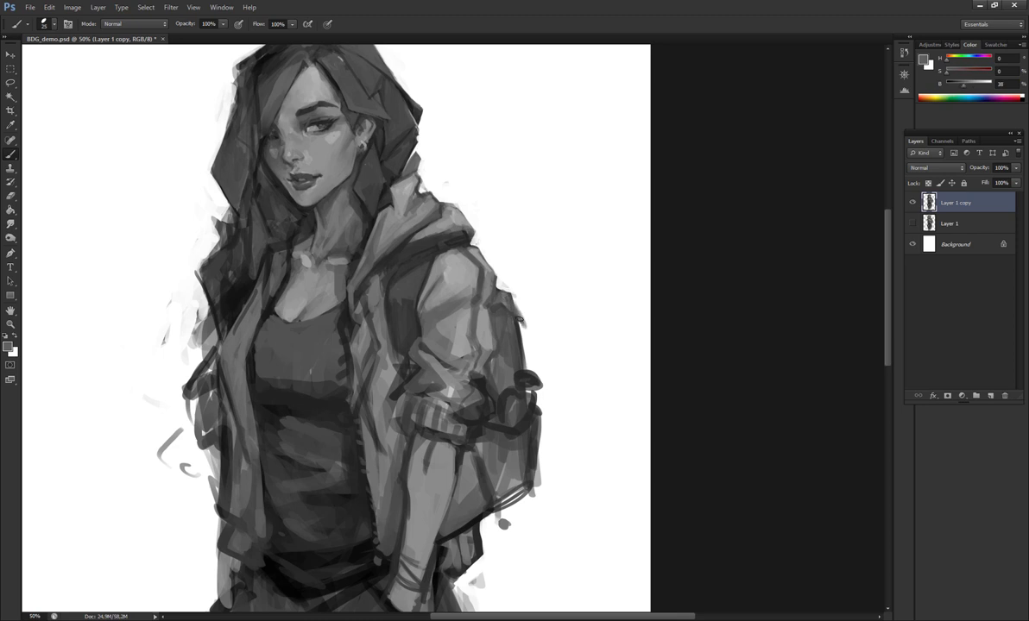
alt+click(492, 301)
- Mirror the canvas and model the light and shadow planes of the upper sleeve with a larger brush
key(h)
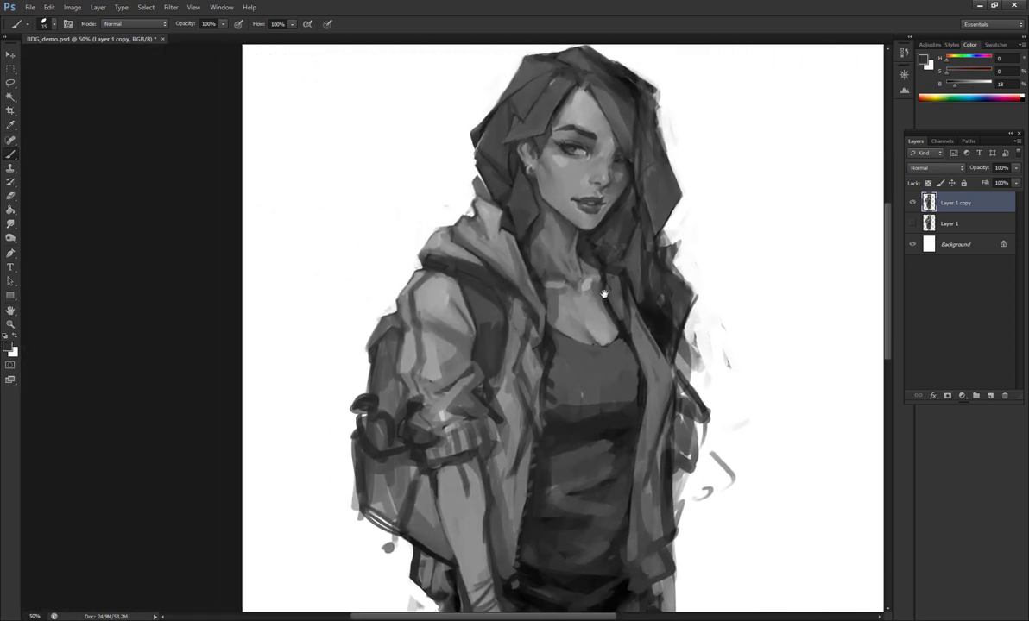
alt+click(406, 296)
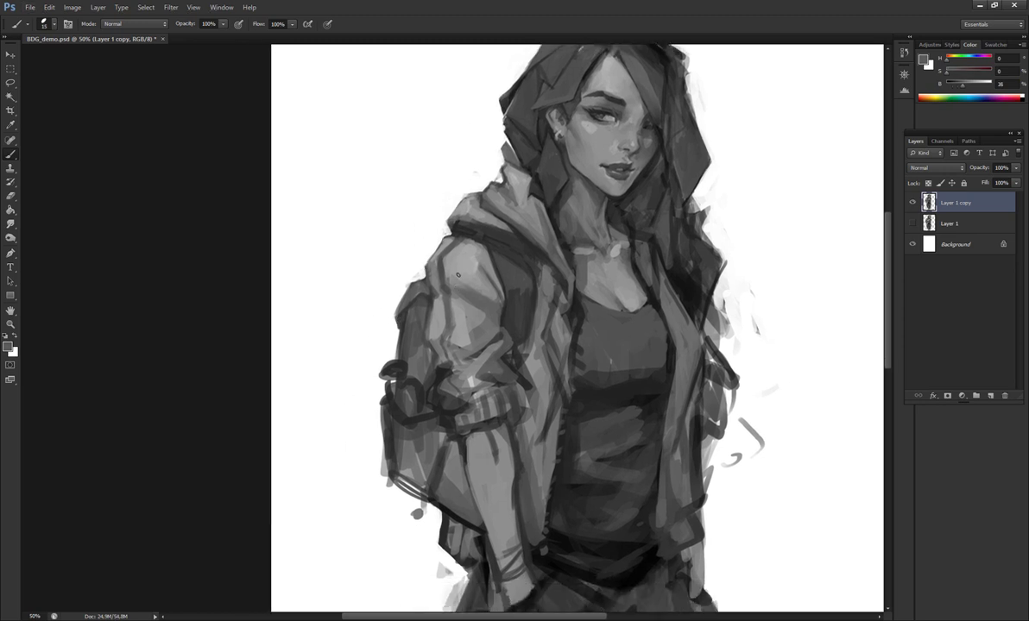
key(bracketright)
alt+click(460, 335)
alt+click(403, 308)
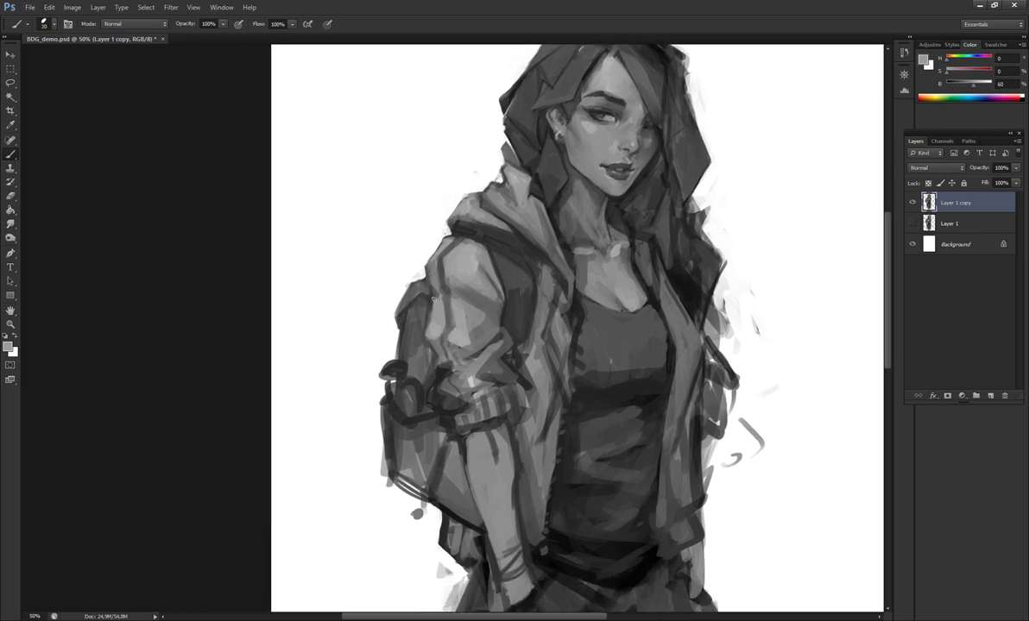
- Mirror the canvas back and shape the lower edge of the puffed upper sleeve in sampled dark greys
key(h)
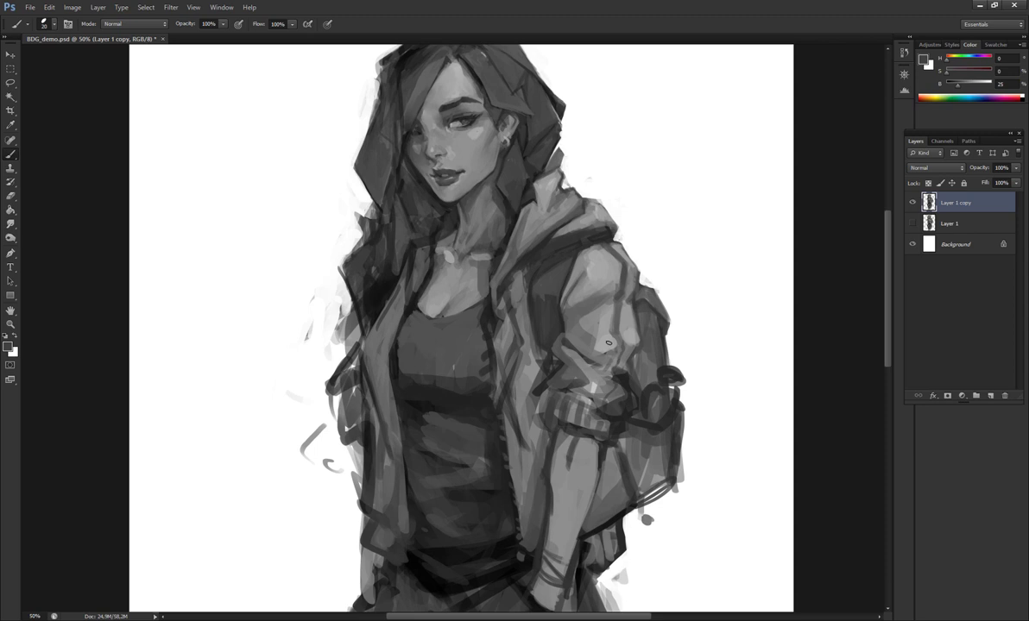
key(bracketleft)
alt+click(563, 333)
mouse_move(563, 326)
mouse_down()
mouse_move(590, 348)
mouse_move(586, 341)
mouse_up()
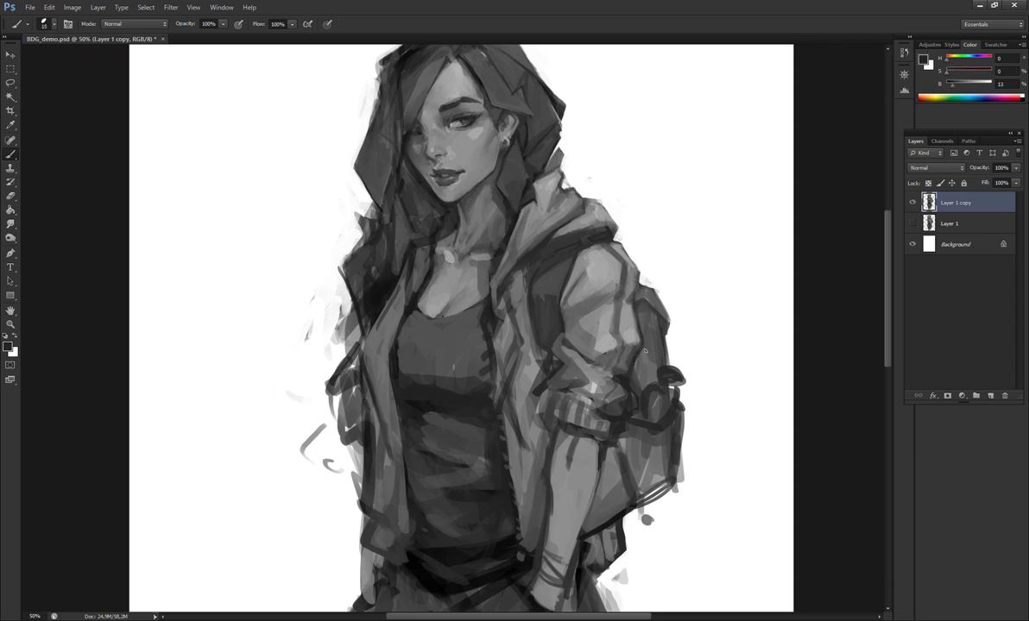
- Refine the fabric folds just above the near sleeve's cuff in sampled mid and dark greys, checking the mirrored view
key(h)
key(h)
key(bracketright)
alt+click(555, 370)
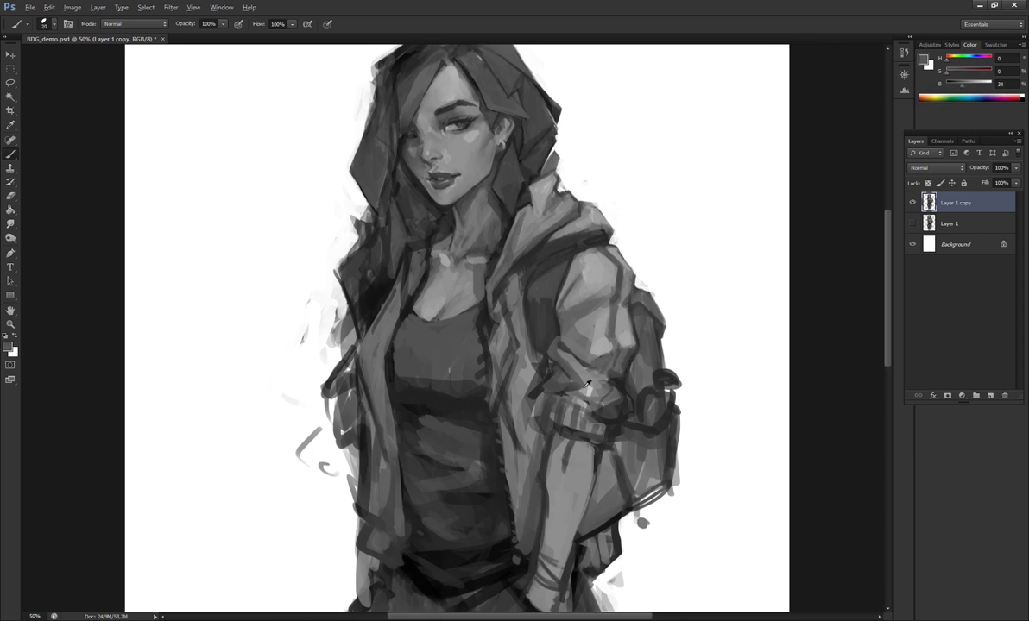
alt+click(587, 383)
key(h)
key(h)
key(bracketright)
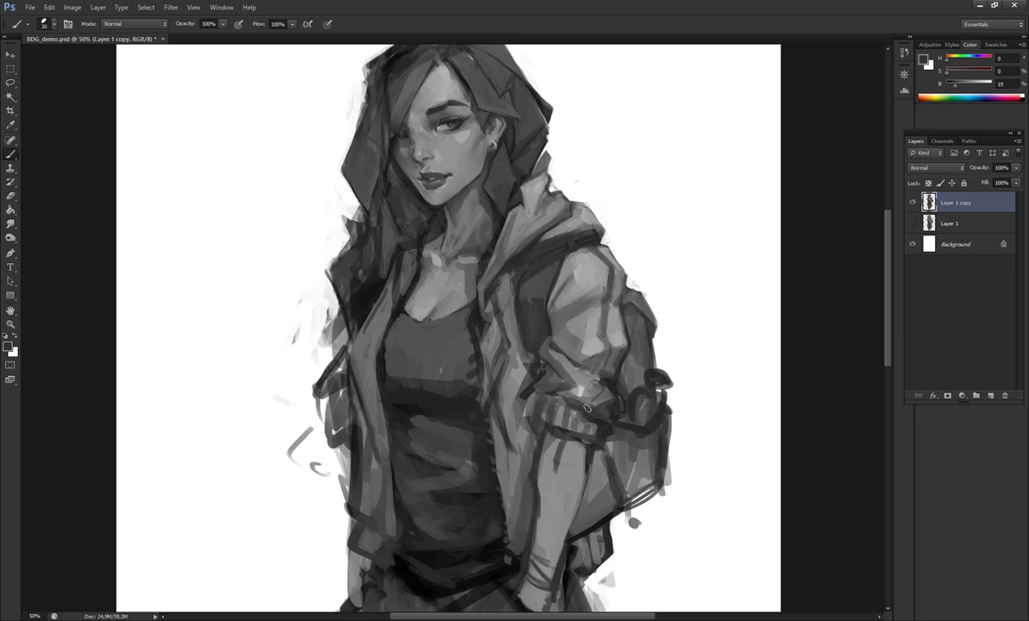
- Repaint the rolled cuff and the inner-elbow folds of the near sleeve in sampled greys
key(h)
key(h)
alt+click(552, 366)
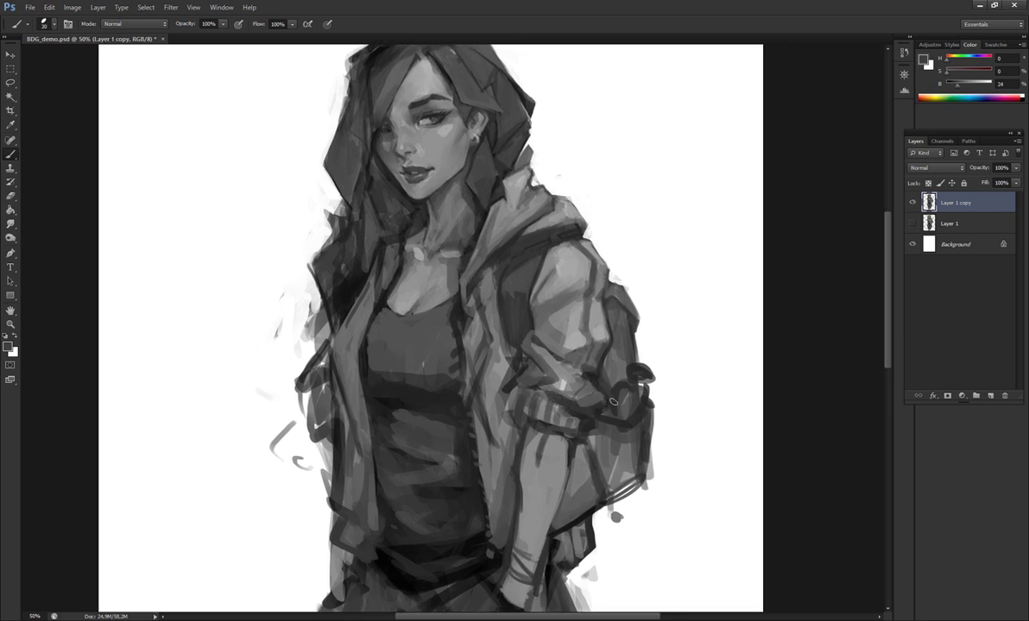
mouse_move(570, 341)
mouse_down()
mouse_move(557, 397)
mouse_move(520, 363)
mouse_move(503, 386)
mouse_move(528, 379)
mouse_move(511, 344)
mouse_up()
alt+click(526, 366)
alt+click(518, 362)
- Cut a narrow white gap between the near forearm and the shape behind it using white paint
alt+click(537, 483)
key(x)
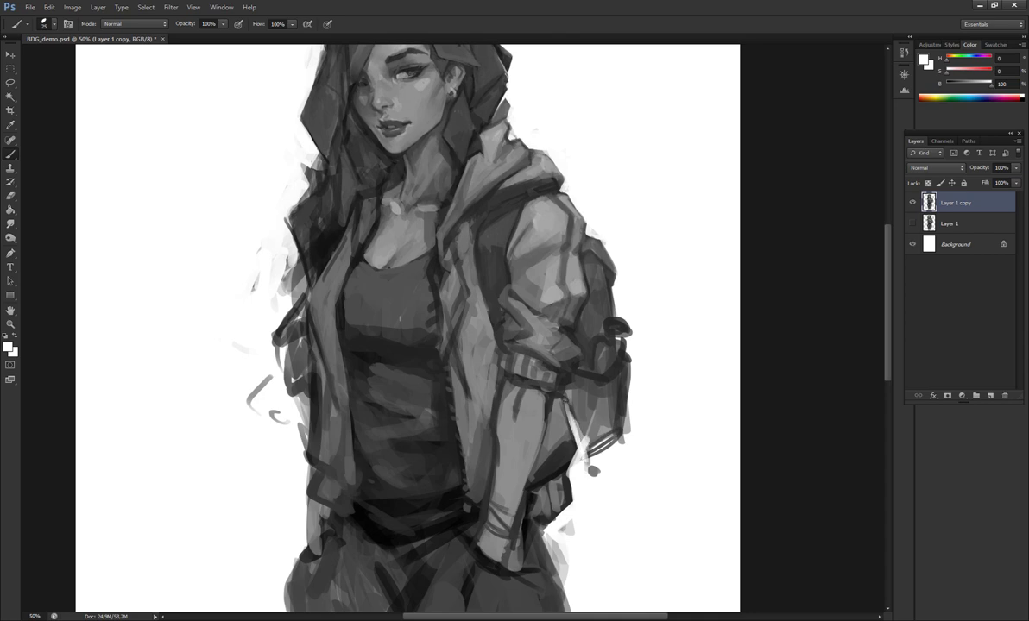
key(ctrl+minus)
key(ctrl+plus)
key(ctrl+plus)
key(ctrl+plus)
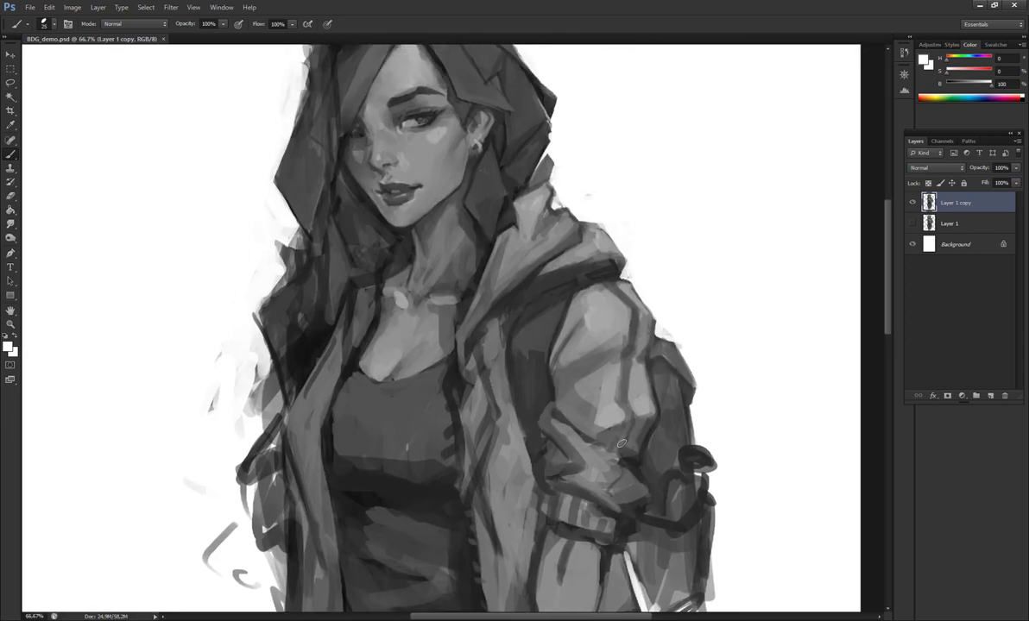
key(ctrl+minus)
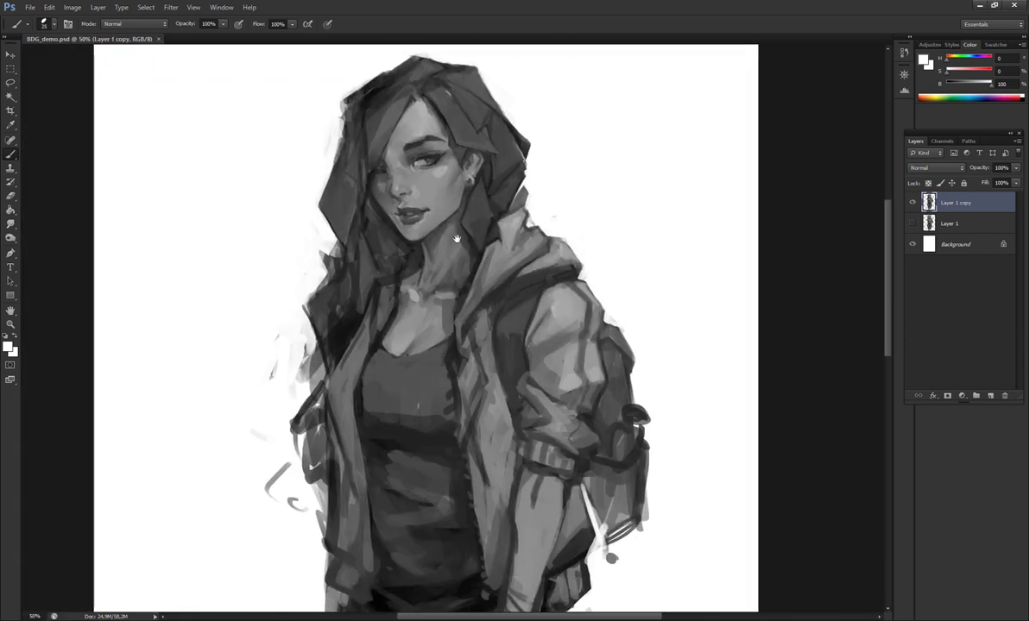
- Fill in the outer edge of the long hair beside the neck with sampled dark greys
click(315, 227)
key(bracketright)
alt+click(312, 237)
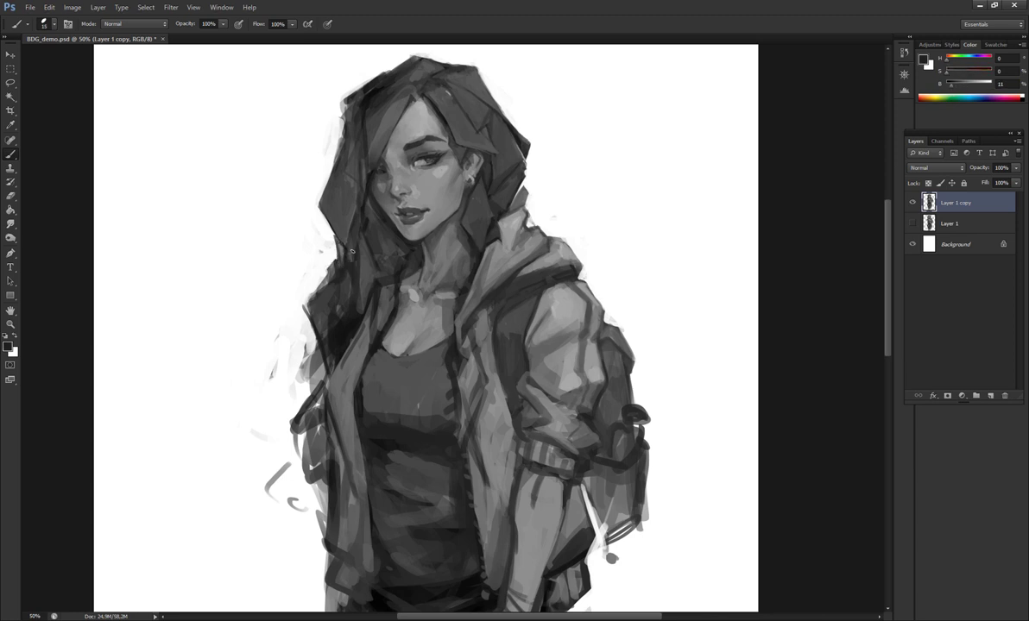
alt+click(332, 253)
- Define the lower hair strands over the far shoulder with a small brush in sampled dark greys, shaping the small white gap
drag(333, 294, 333, 321)
key(bracketleft)
alt+click(332, 302)
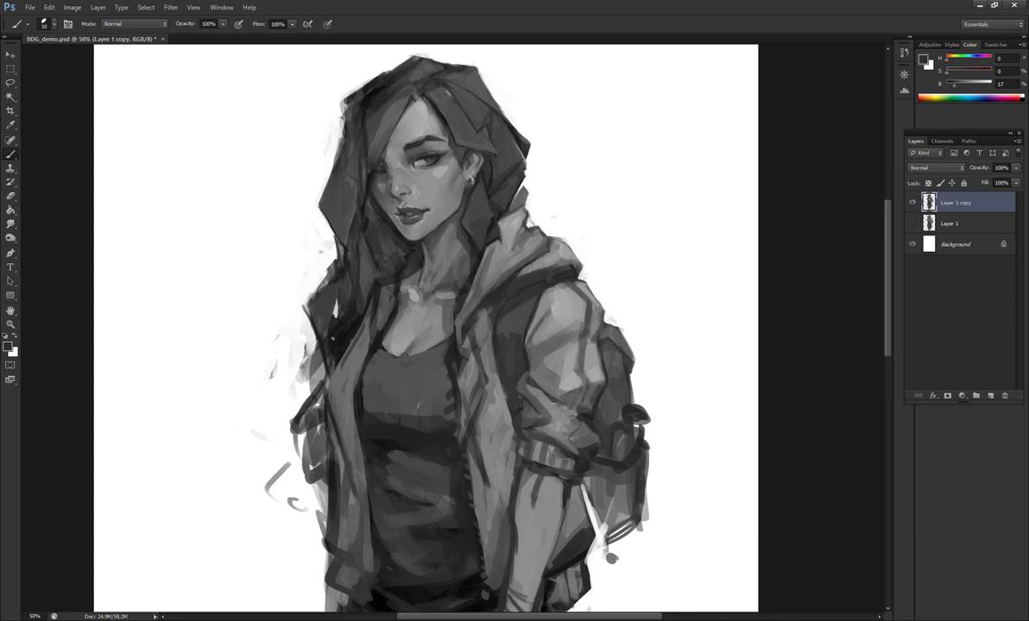
alt+click(321, 302)
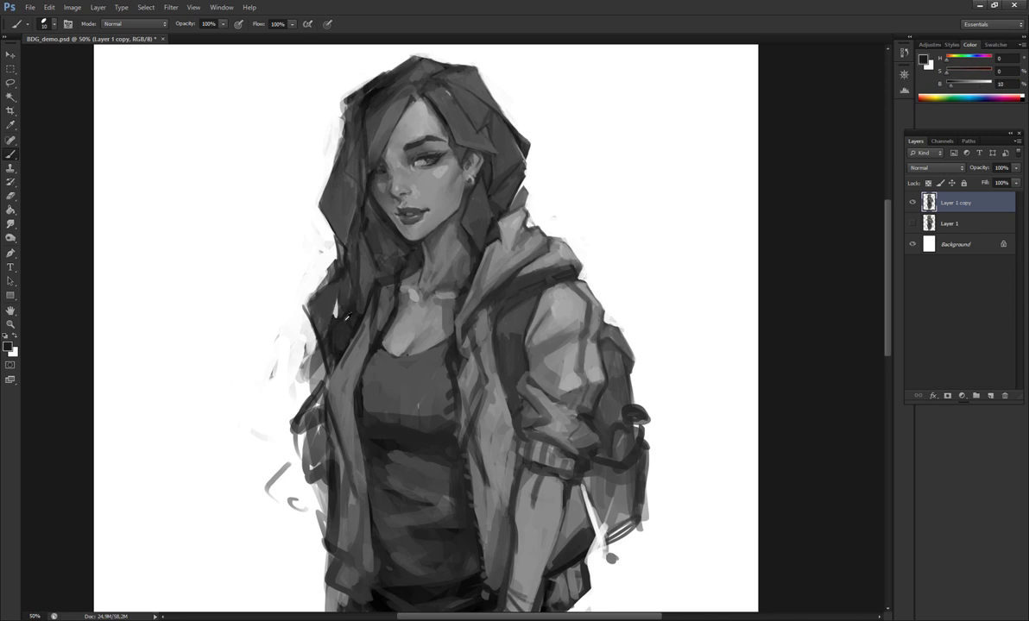
alt+click(350, 311)
- Mirror the canvas and trim the outer contour of the jacket's hood and shoulder with white
key(h)
key(x)
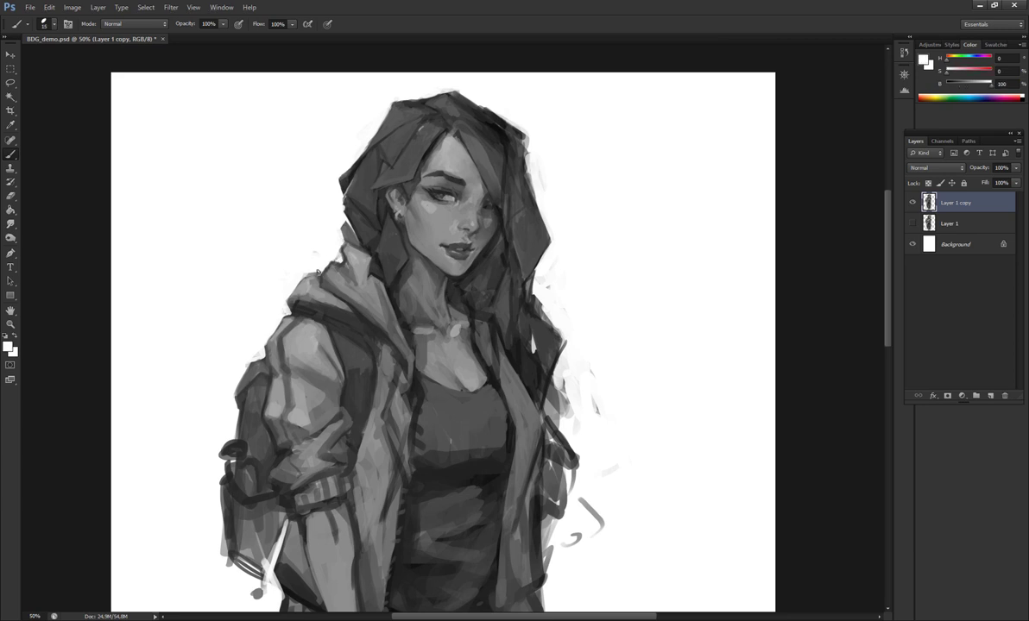
drag(336, 242, 320, 197)
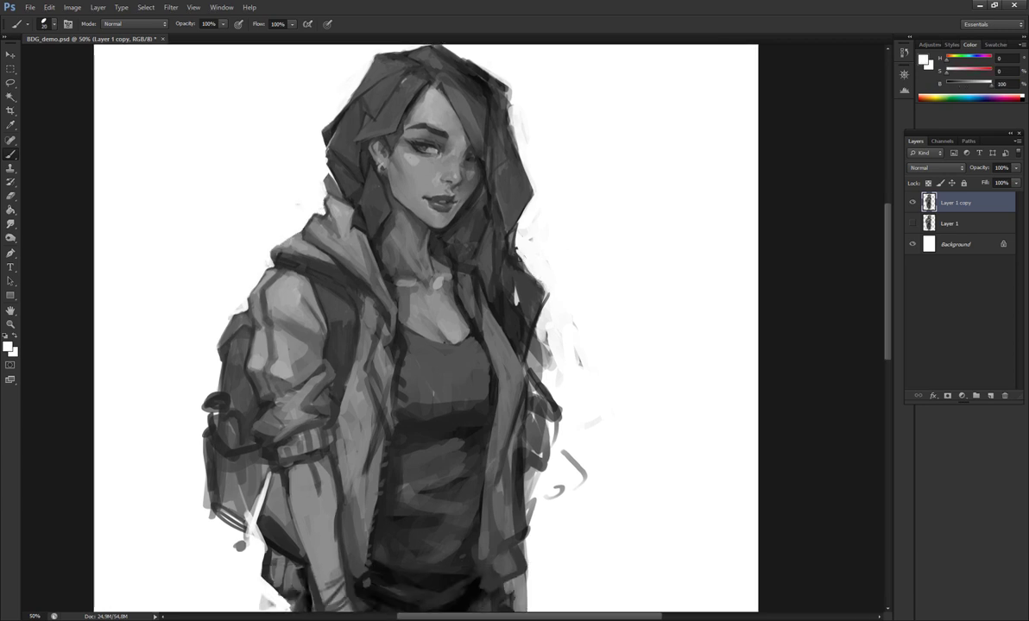
- Darken the area between sleeve and jacket front, repaint the near front panel in sampled mid greys and mirror the canvas back
alt+click(496, 287)
drag(285, 274, 333, 232)
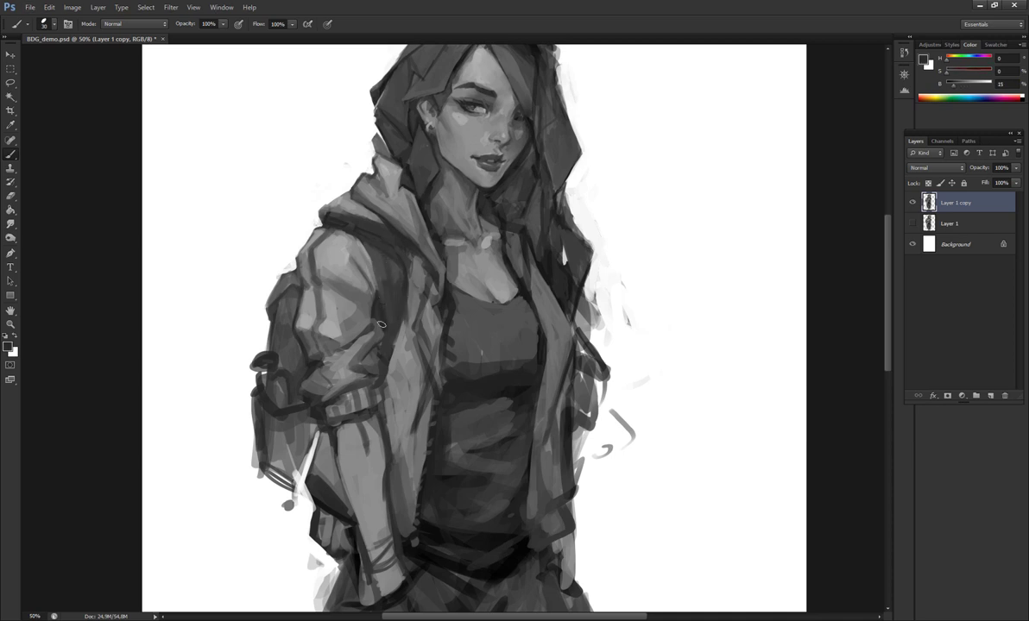
alt+click(402, 371)
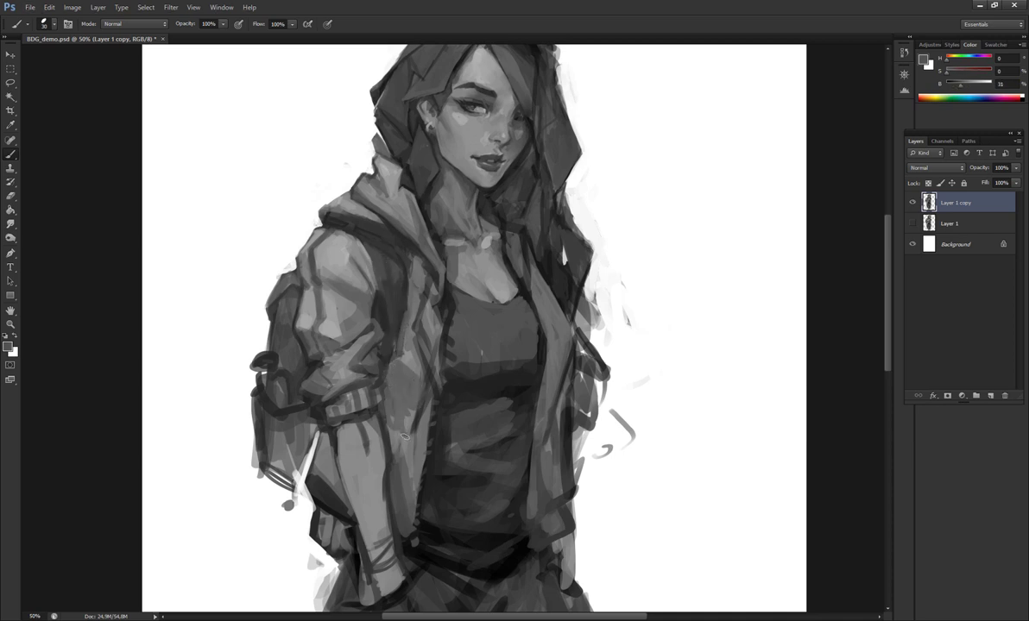
alt+click(407, 375)
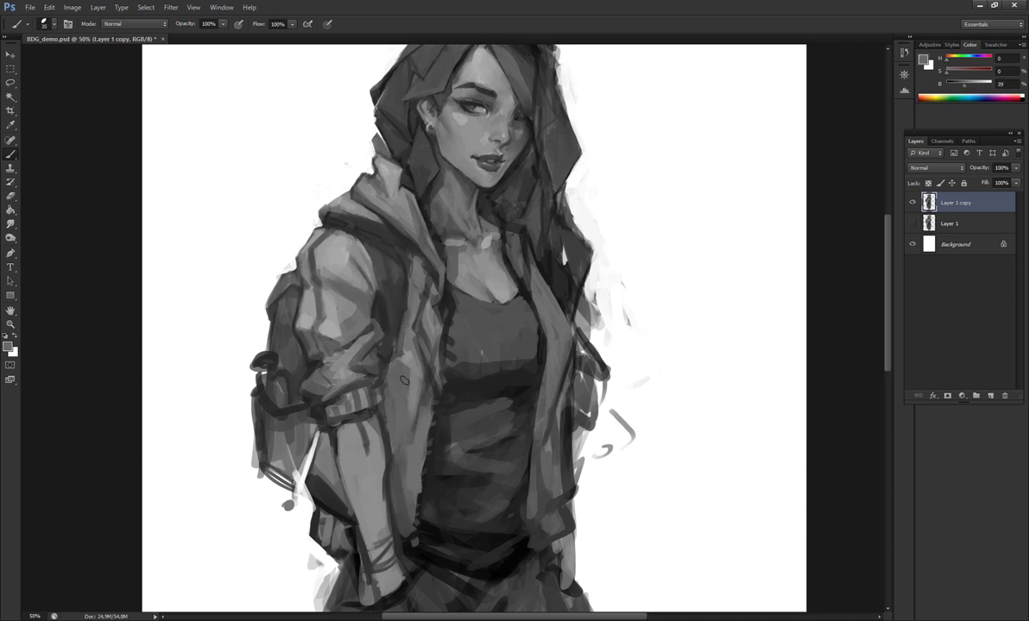
mouse_move(384, 358)
mouse_down()
mouse_move(406, 289)
mouse_move(418, 363)
mouse_up()
alt+click(429, 380)
key(h)
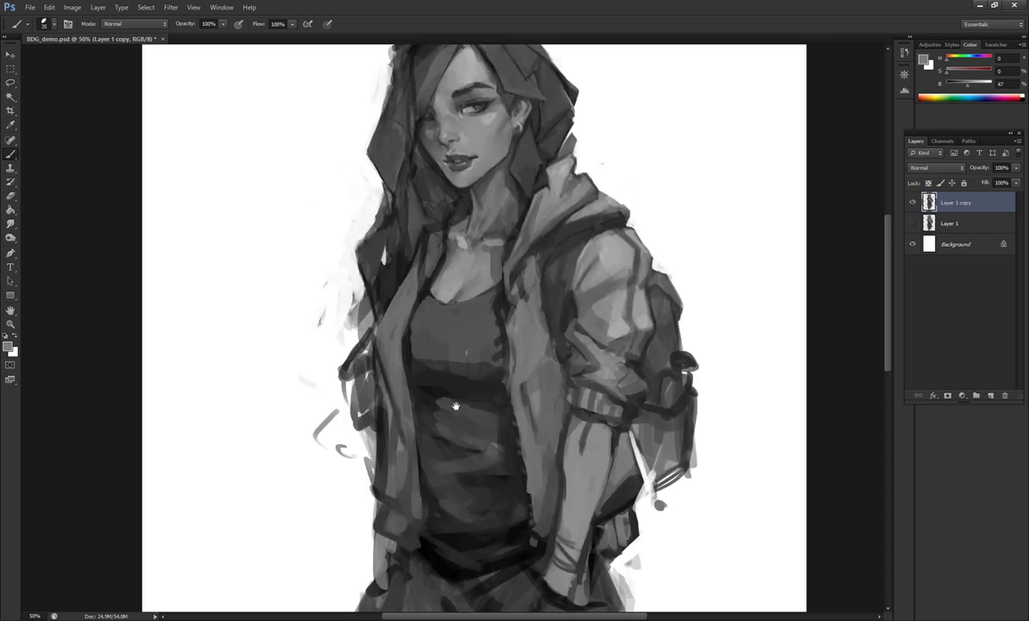
- Simplify the tank top's midriff into a broad sampled dark grey mass, reducing the large brush for the lower part
drag(460, 404, 445, 405)
mouse_move(509, 496)
mouse_down()
mouse_move(481, 466)
mouse_move(510, 506)
mouse_up()
alt+click(409, 457)
mouse_move(409, 457)
mouse_down()
mouse_move(409, 427)
mouse_move(449, 422)
mouse_move(416, 478)
mouse_move(398, 362)
mouse_up()
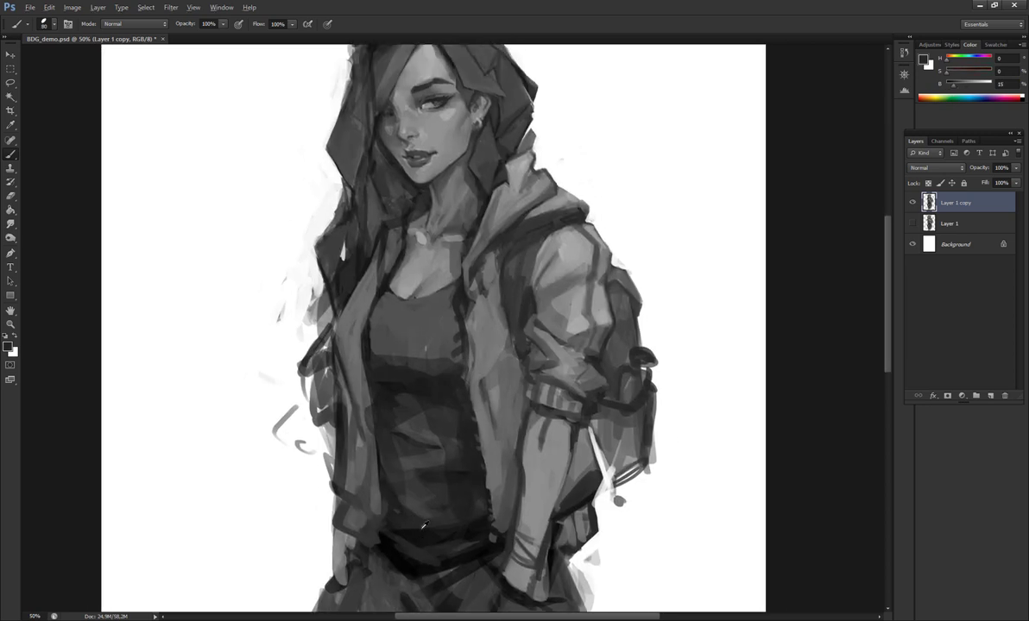
key(bracketleft)
key(bracketleft)
key(bracketleft)
mouse_move(402, 471)
mouse_down()
mouse_move(395, 455)
mouse_move(449, 579)
mouse_up()
- Shade the folds and shadow below the bust of the tank top in sampled dark grey with a smaller brush
key(bracketleft)
key(bracketleft)
key(bracketleft)
key(bracketleft)
alt+click(446, 396)
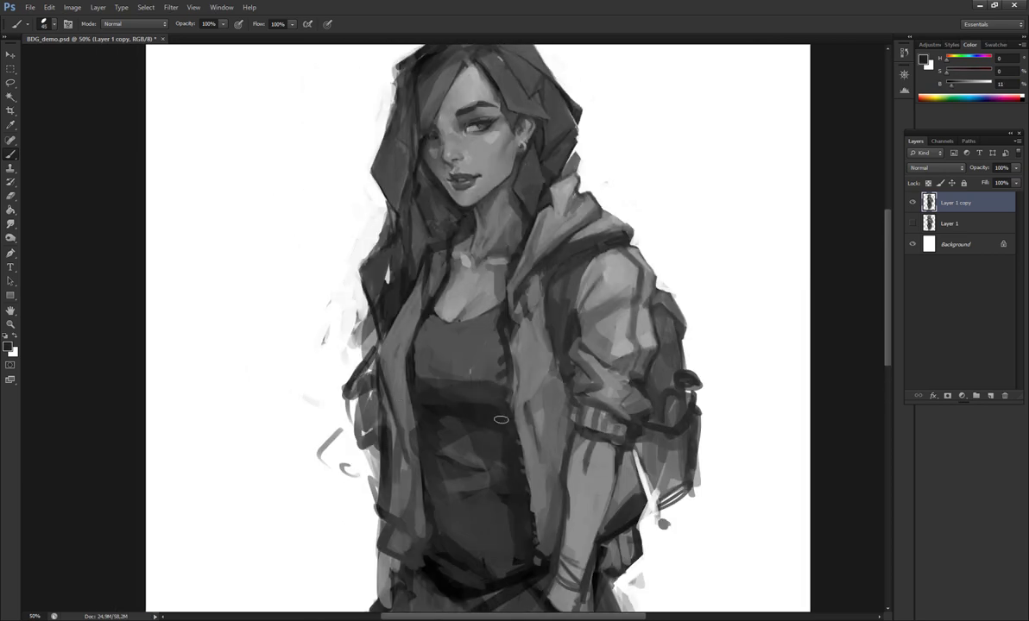
key(bracketleft)
mouse_move(445, 395)
mouse_down()
mouse_move(439, 446)
mouse_move(437, 361)
mouse_move(503, 420)
mouse_move(470, 345)
mouse_move(545, 368)
mouse_move(547, 403)
mouse_up()
alt+click(422, 428)
- Clean up the dark contour at the crown of the hair with a smaller brush in sampled dark grey
key(bracketright)
alt+click(470, 345)
key(bracketleft)
key(bracketleft)
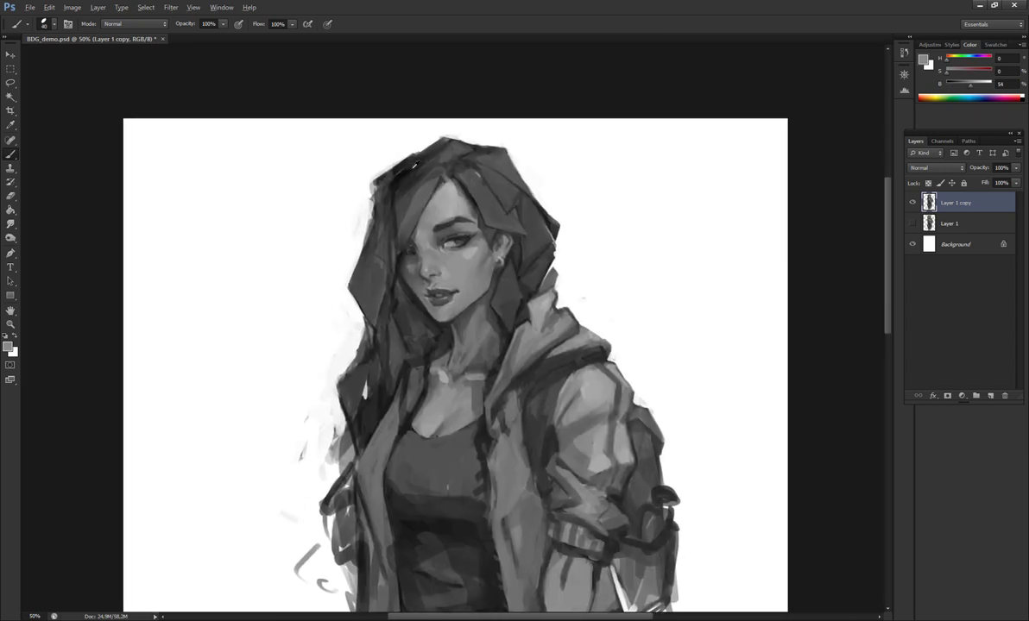
alt+click(397, 139)
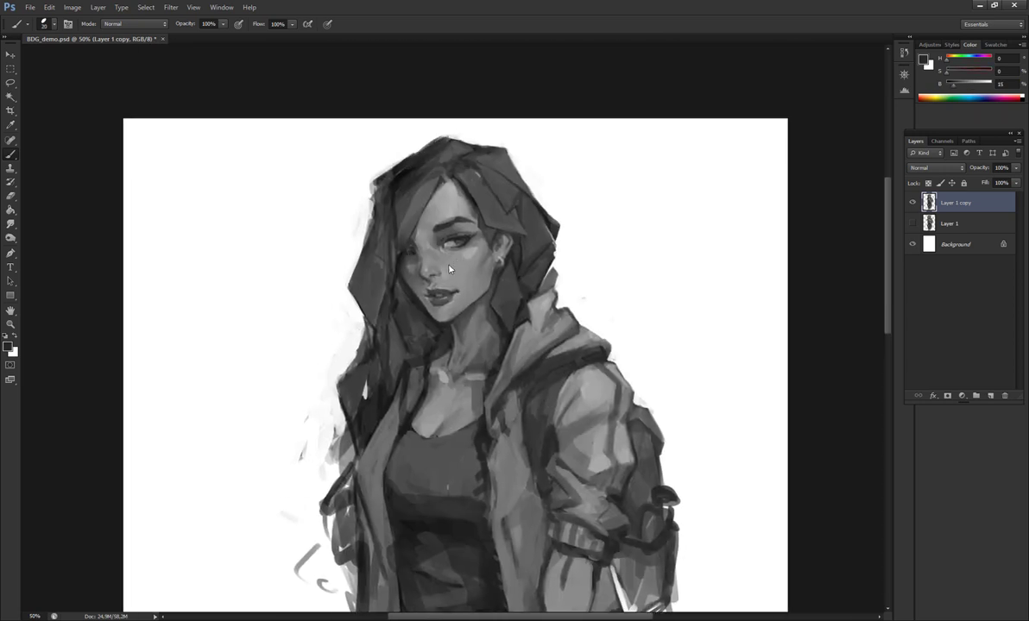
- Reshape the crown of the hair and the figure's silhouette with Liquify, using brush sizes 432 and 746
key(shift+ctrl+x)
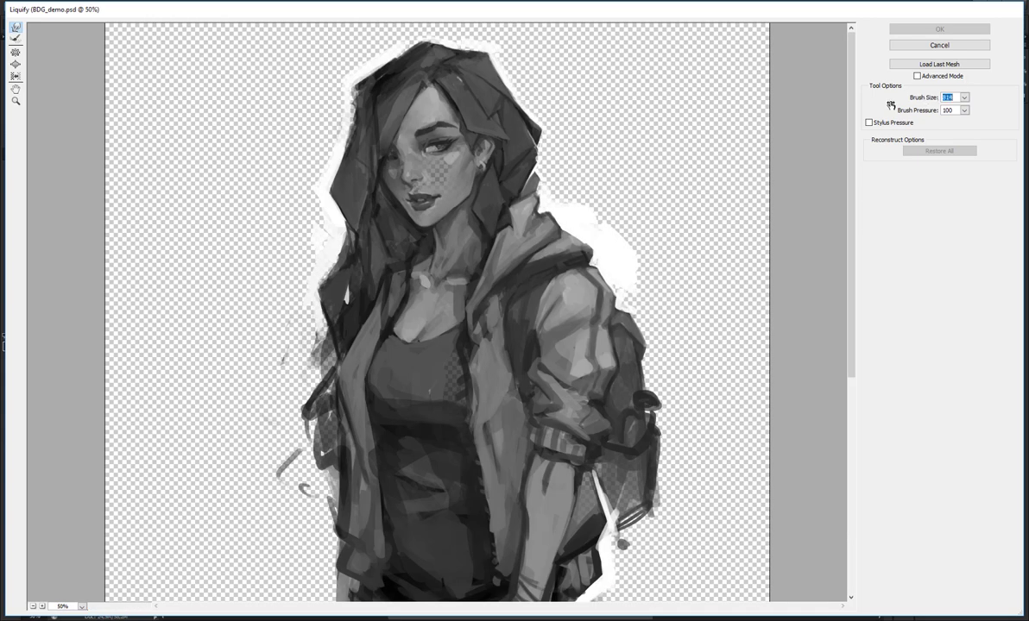
mouse_move(890, 104)
mouse_down()
mouse_move(858, 92)
mouse_move(882, 91)
mouse_up()
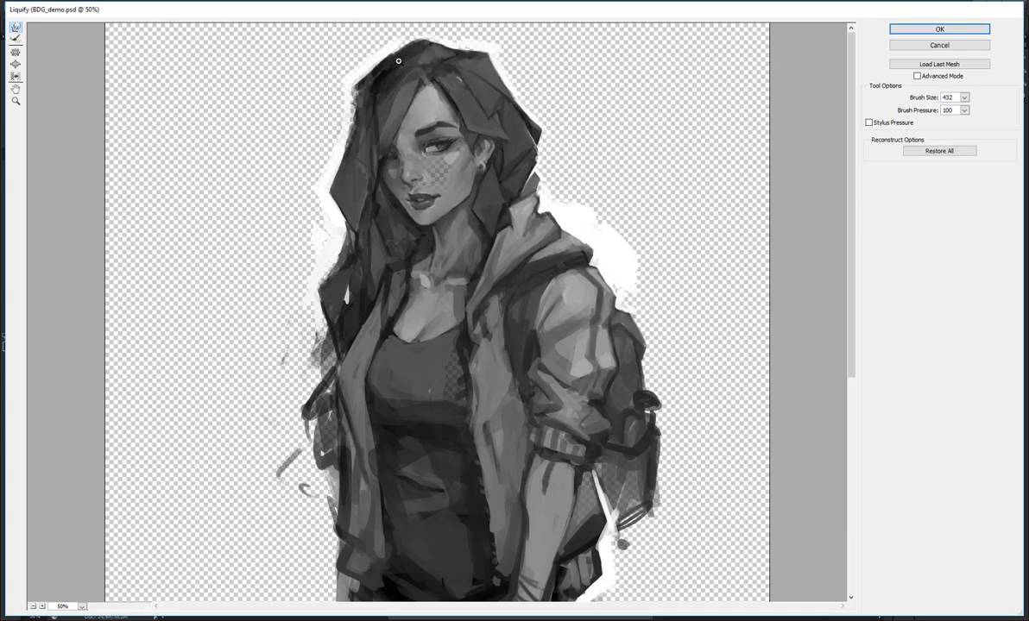
scroll(552, 211, down, 1)
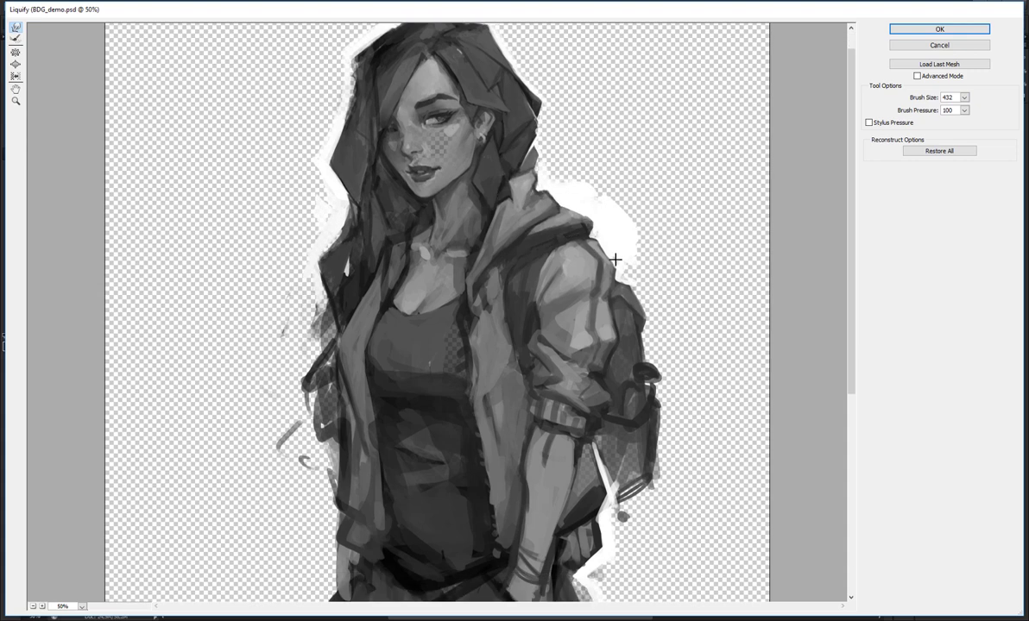
scroll(570, 301, down, 2)
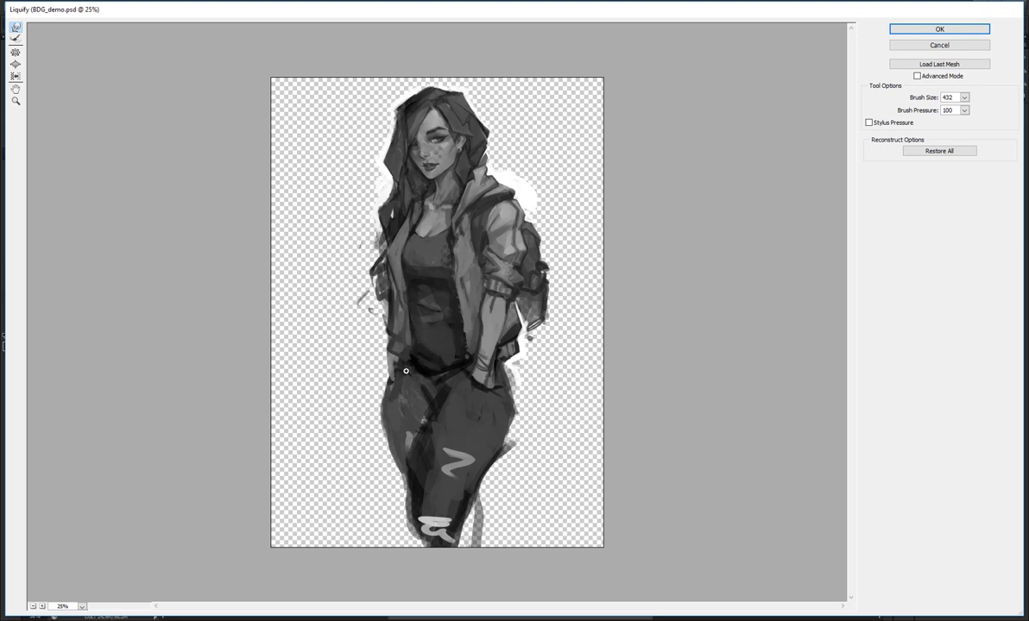
double_click(946, 98)
text(746)
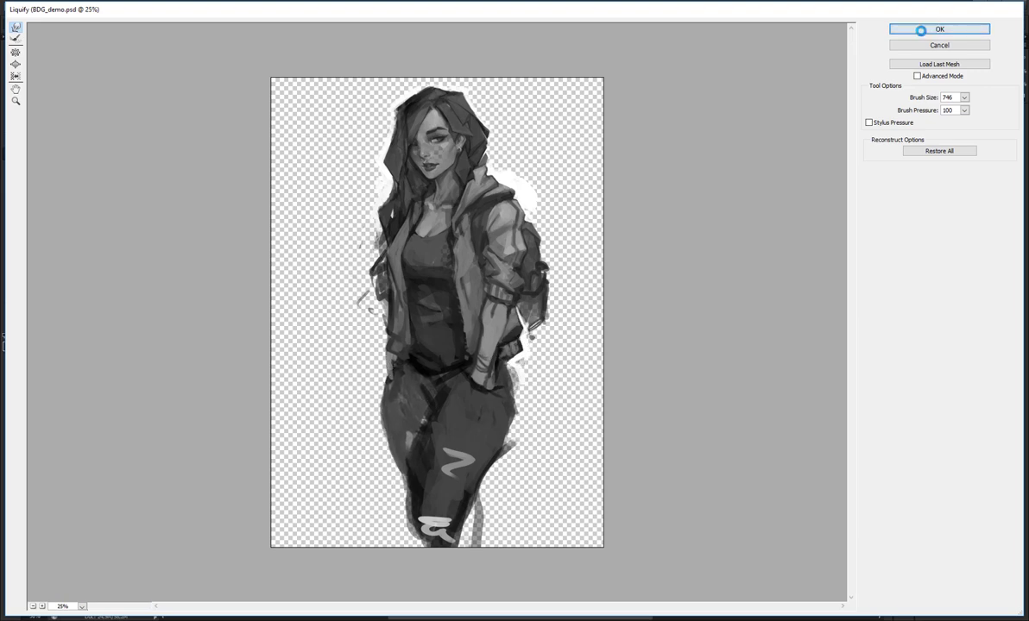
click(939, 29)
- Clean up the near lapel in the mirrored view and blend the jacket's front edge with the Smudge tool
key(ctrl+plus)
mouse_move(423, 104)
mouse_down()
mouse_move(459, 350)
mouse_move(411, 263)
mouse_up()
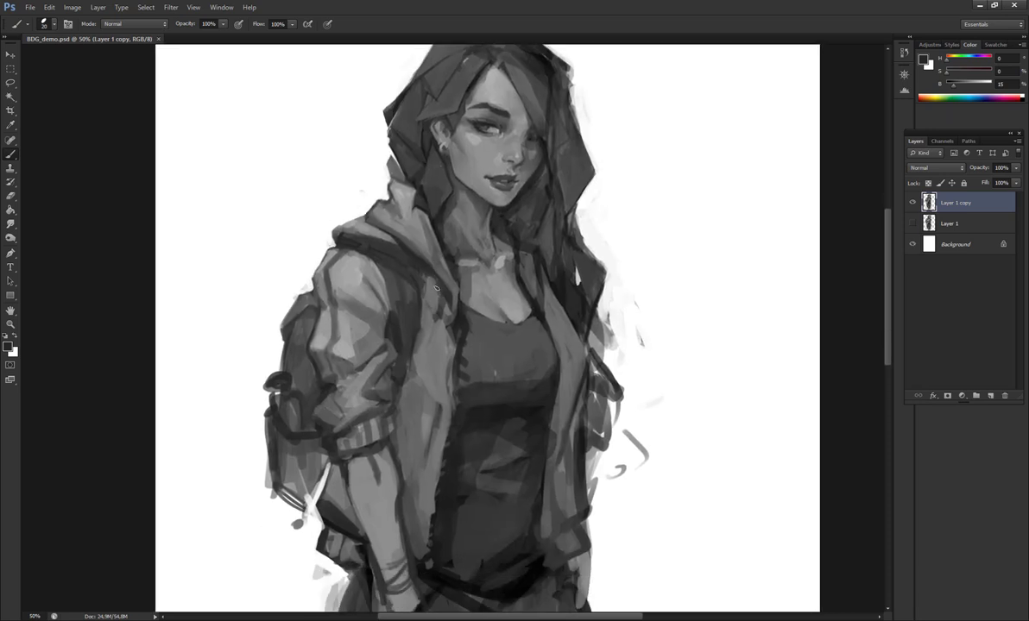
key(r)
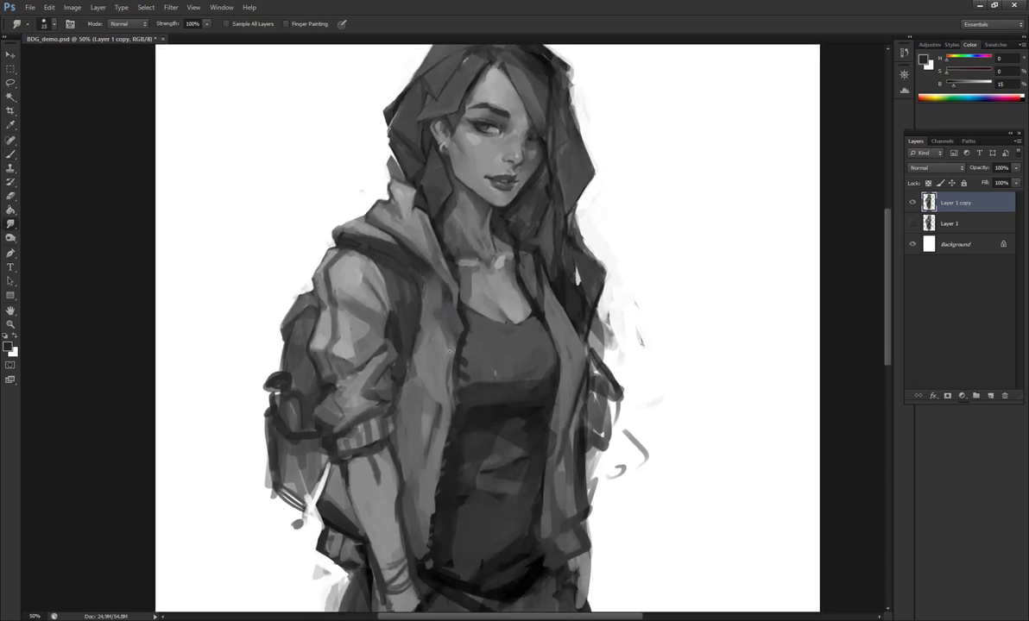
key(bracketright)
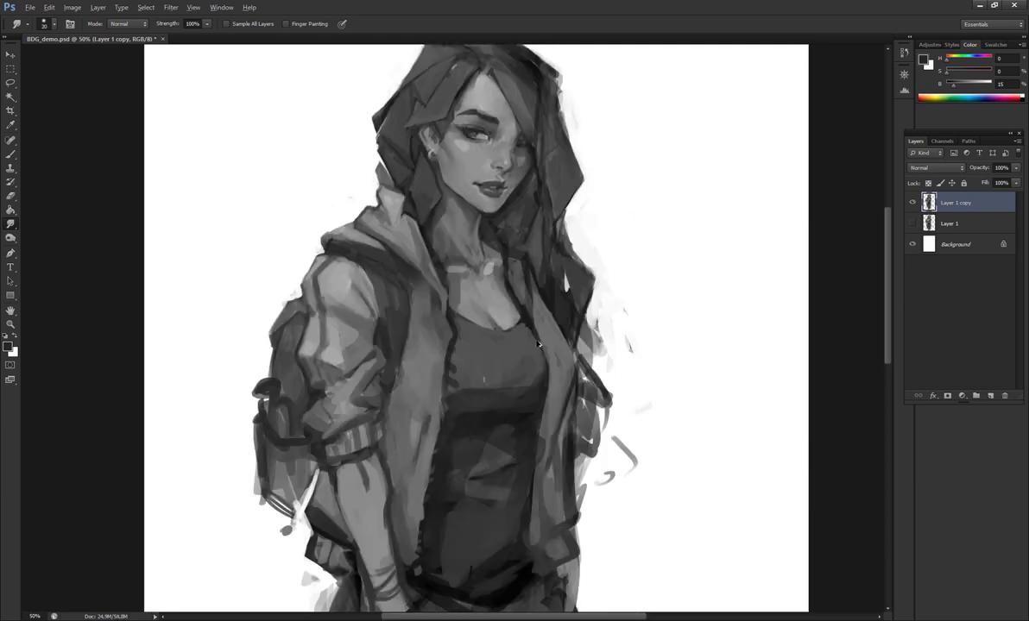
- Mirror the canvas back and smudge the jacket's near front panel into smoother planes down to the hem
key(ctrl+shift+h)
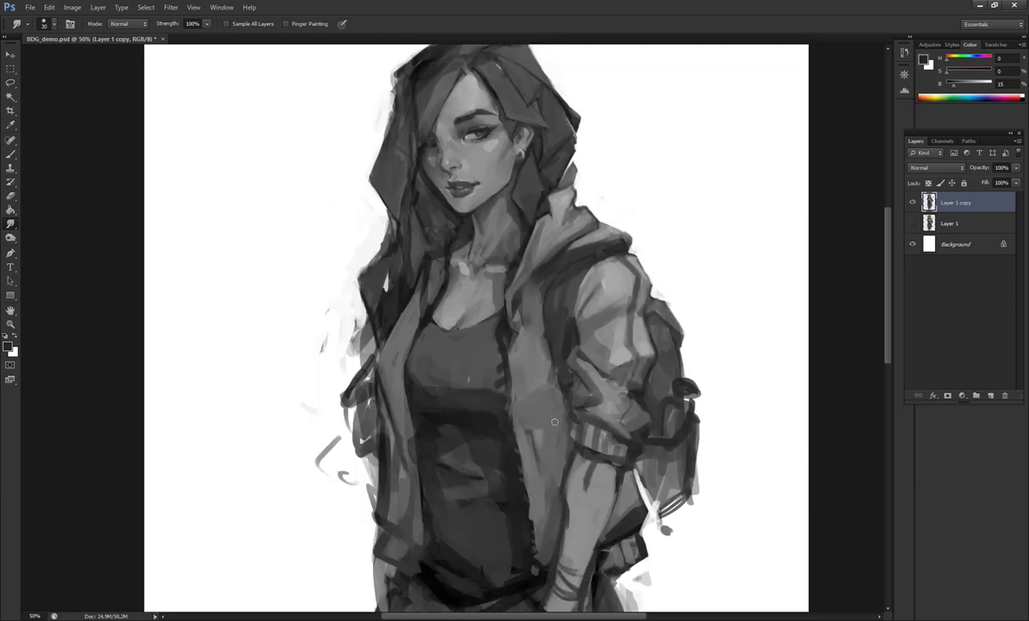
drag(534, 436, 531, 418)
mouse_move(487, 379)
mouse_down()
mouse_move(499, 483)
mouse_move(520, 421)
mouse_up()
drag(535, 502, 539, 382)
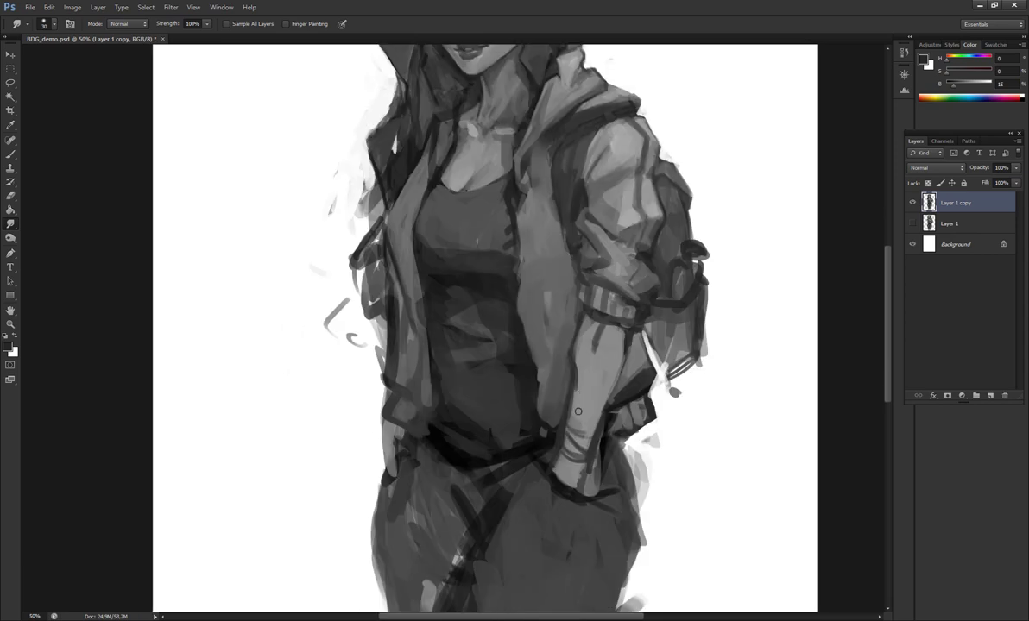
- Blend the neck and collarbones with the Smudge tool and touch them up with the brush in a sampled light grey
mouse_move(569, 423)
mouse_down()
mouse_move(596, 576)
mouse_move(602, 539)
mouse_move(595, 577)
mouse_up()
drag(570, 287, 557, 334)
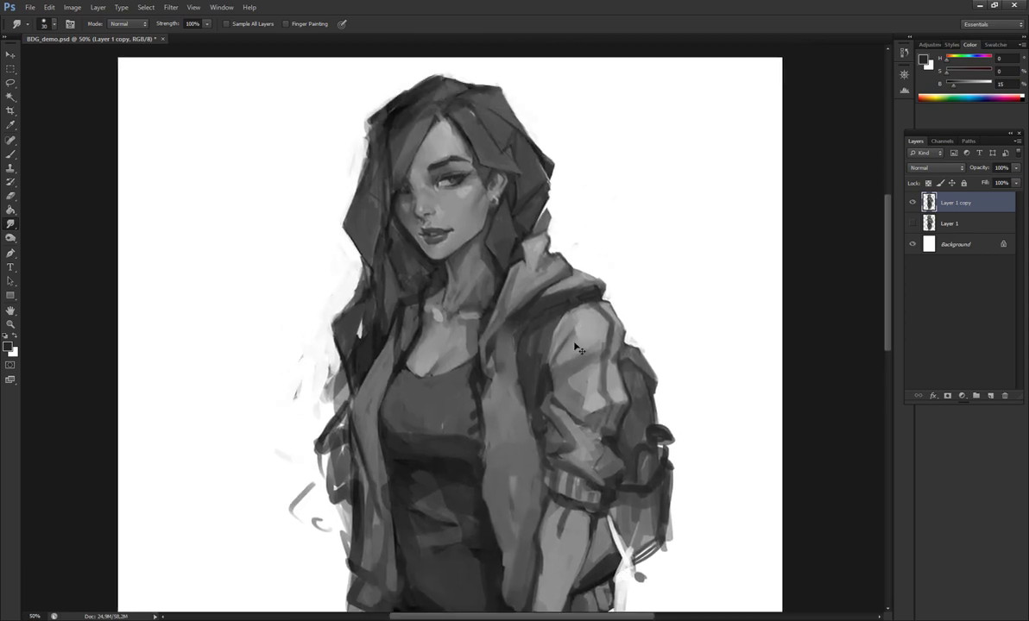
mouse_move(472, 241)
mouse_down()
mouse_move(500, 214)
mouse_move(507, 310)
mouse_up()
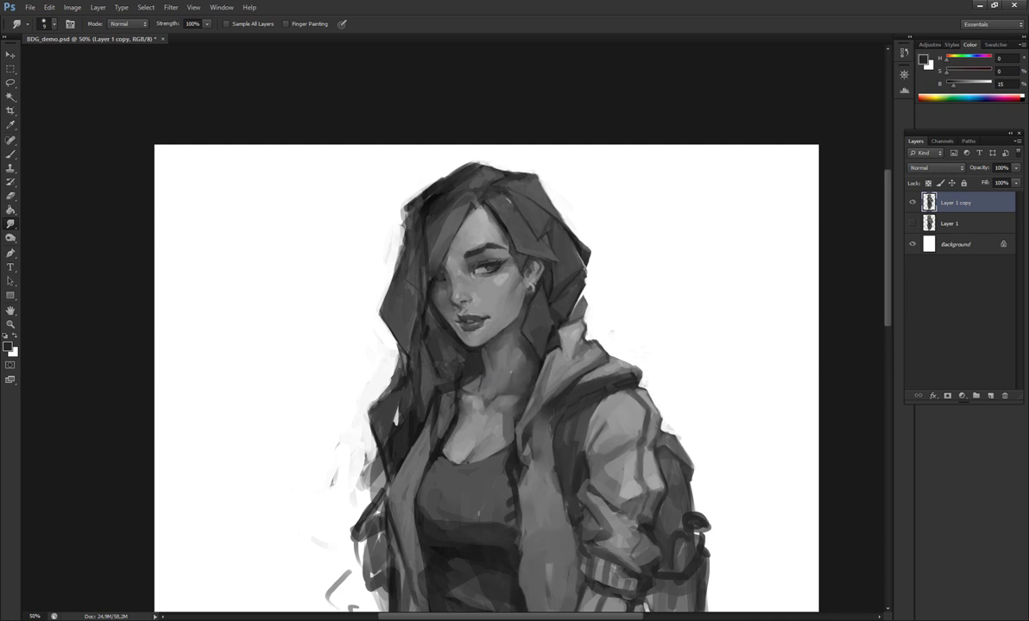
key(b)
alt+click(466, 353)
key(ctrl+minus)
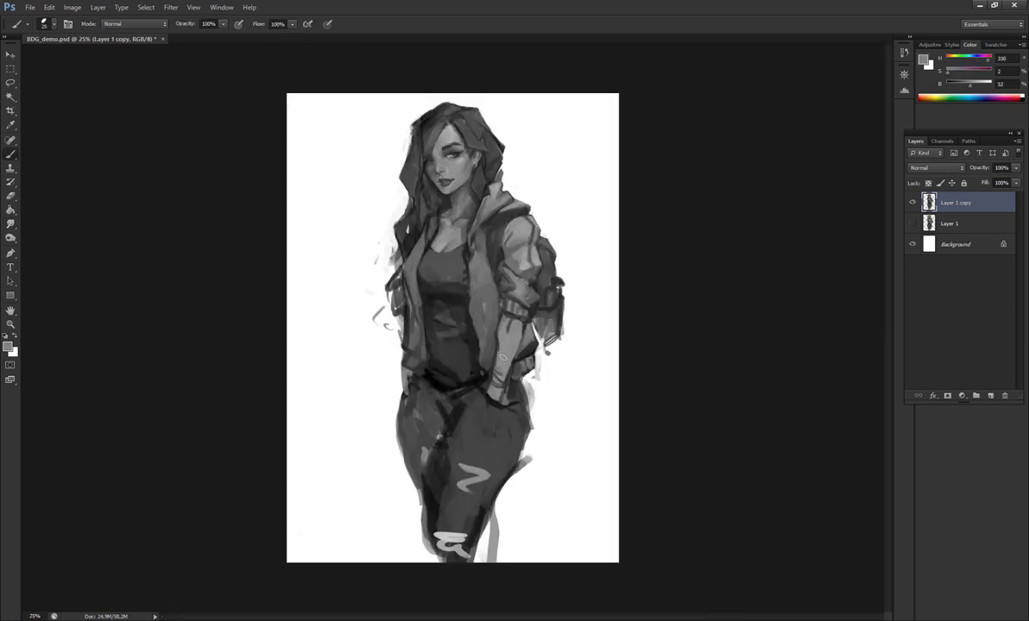
- Stamp the visible artwork onto a new top layer and start lightening it with a large Dodge brush, range Highlights, exposure 50%
key(ctrl+plus)
key(o)
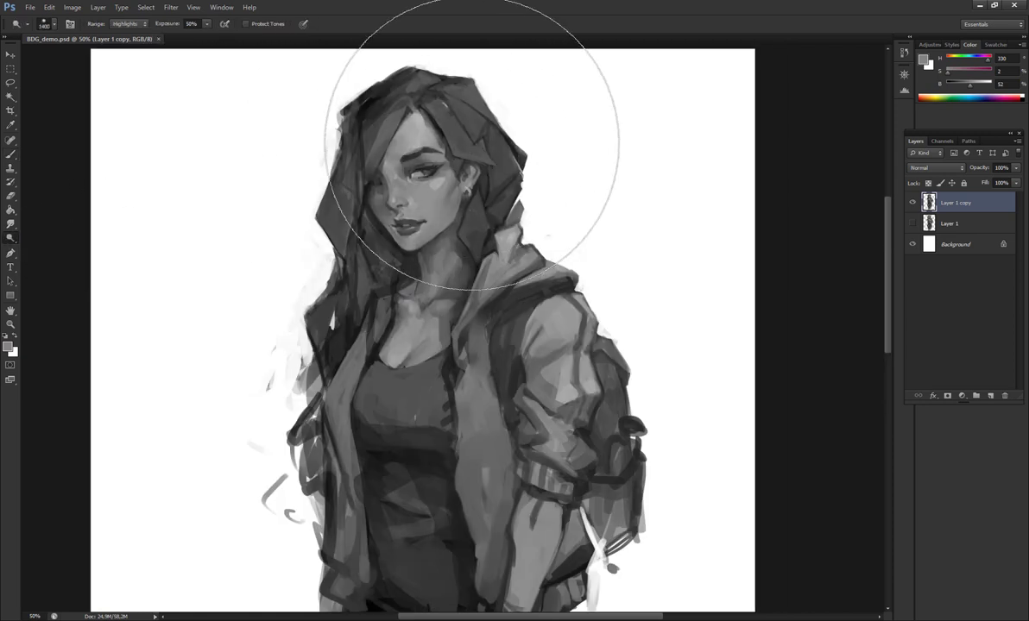
key(ctrl+alt+shift+e)
drag(479, 130, 496, 179)
key(bracketleft)
key(bracketleft)
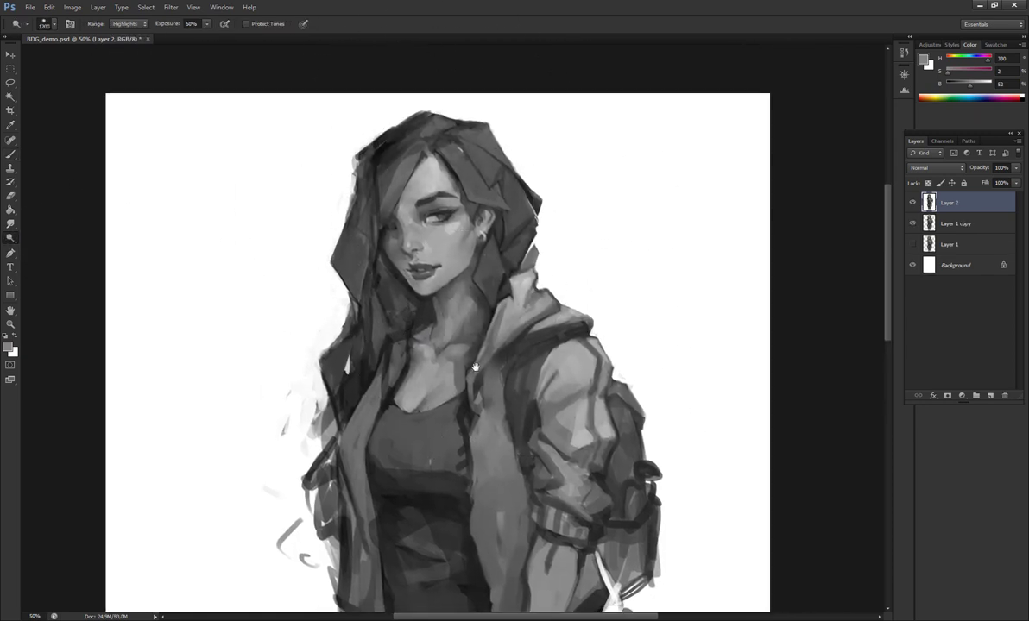
- Reduce the Dodge brush to 600 px and place it over the head for lightening the upper figure
mouse_move(475, 368)
mouse_down()
mouse_move(512, 320)
mouse_move(484, 194)
mouse_move(471, 321)
mouse_move(487, 335)
mouse_up()
key(bracketleft)
key(bracketleft)
key(bracketleft)
key(bracketleft)
key(bracketleft)
key(bracketleft)
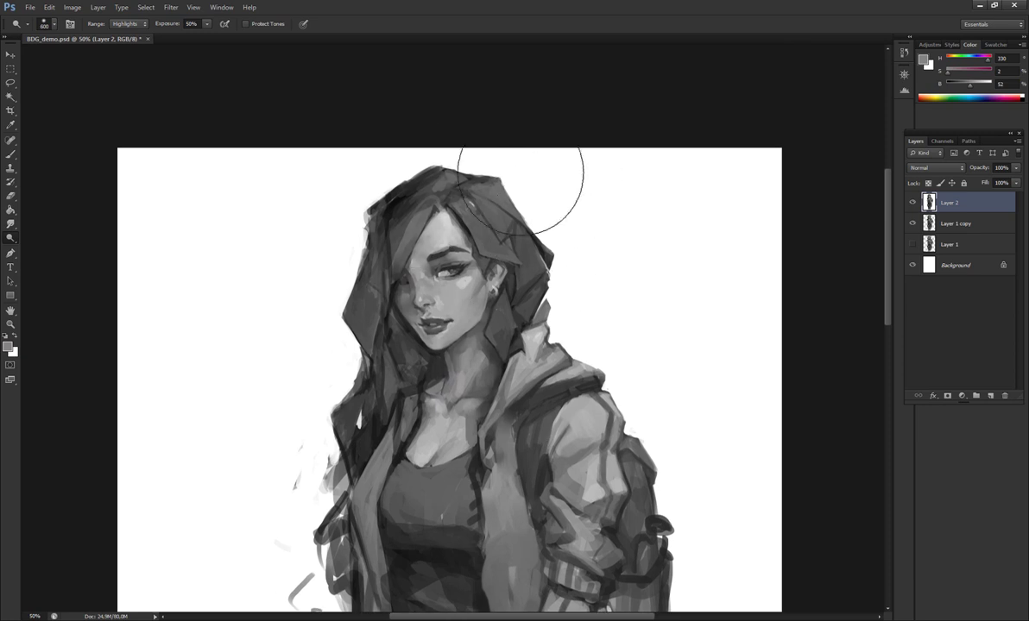
- Touch up the hair around the ear and beside the face with Smudge and brush strokes in sampled dark greys
key(r)
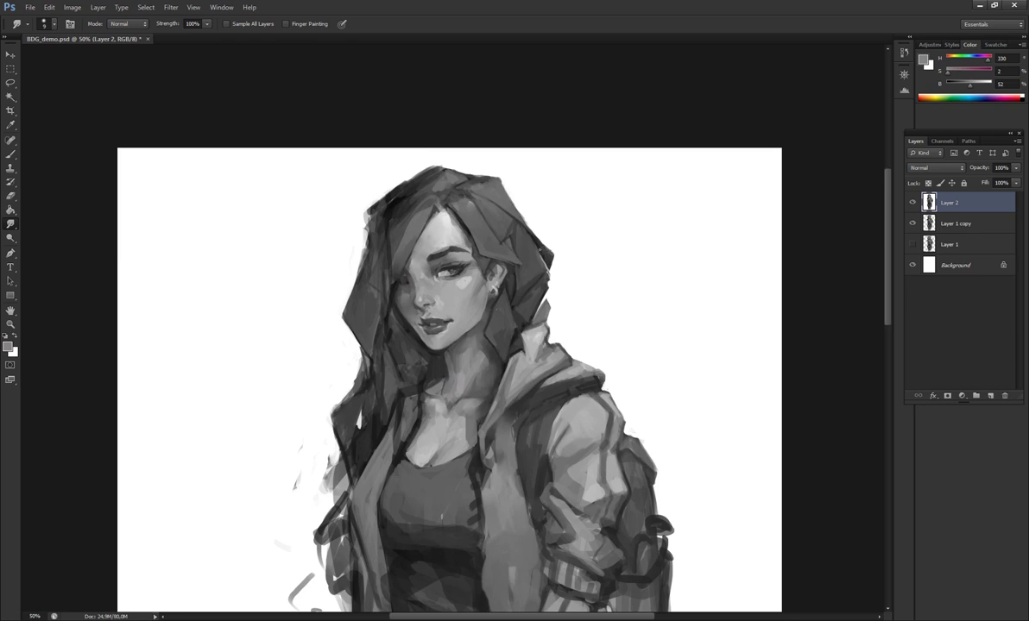
key(b)
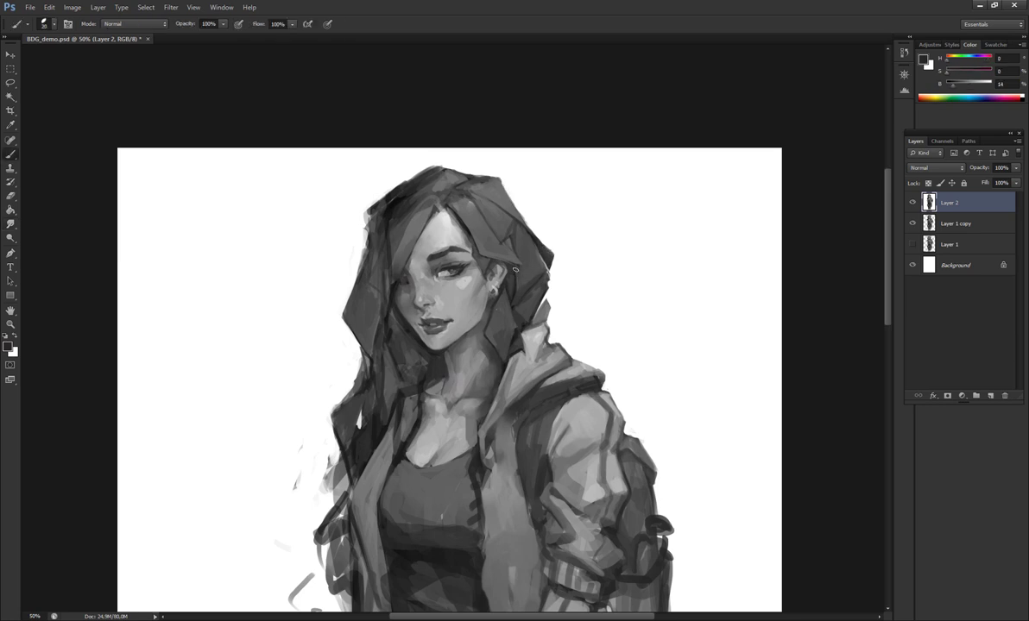
alt+click(480, 253)
scroll(449, 345, up, 2)
alt+click(398, 221)
key(bracketright)
drag(367, 267, 388, 232)
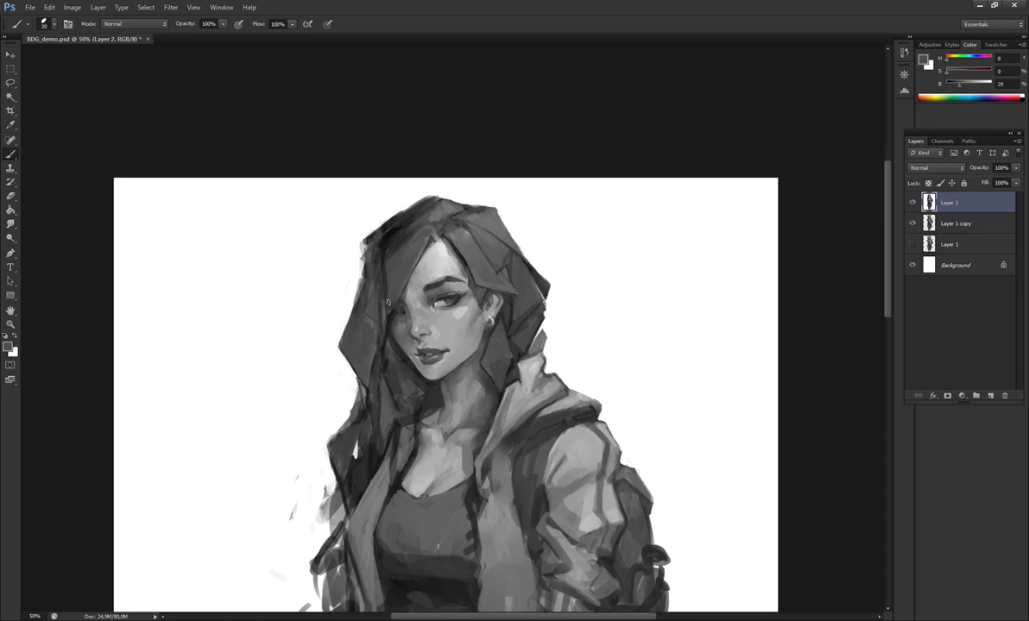
- Refine the fringe's edge over the forehead and the hair near the crown with sampled light and dark greys
alt+click(408, 279)
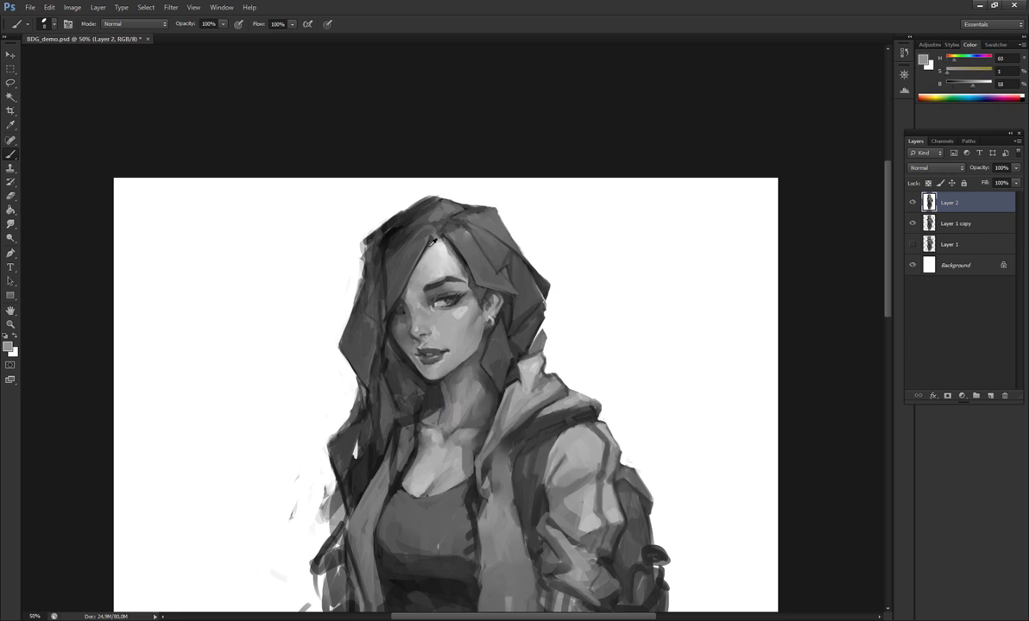
alt+click(404, 217)
alt+click(403, 208)
alt+click(400, 215)
- Mirror the canvas and repaint the long hair mass covering the far side of the face with a smaller brush in dark greys
key(h)
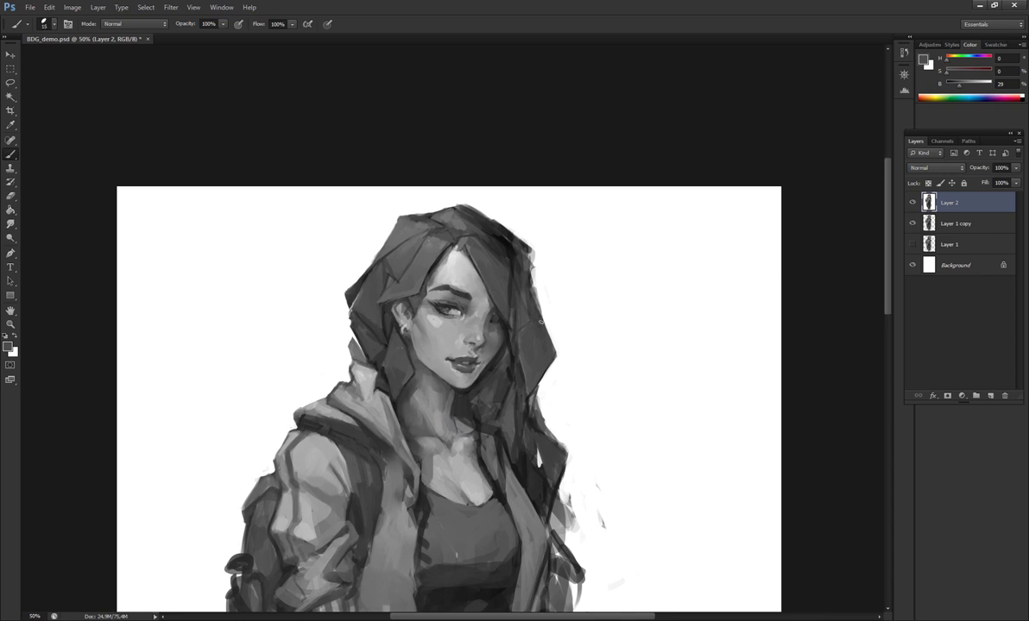
scroll(552, 305, down, 1)
key(bracketleft)
key(bracketleft)
alt+click(528, 360)
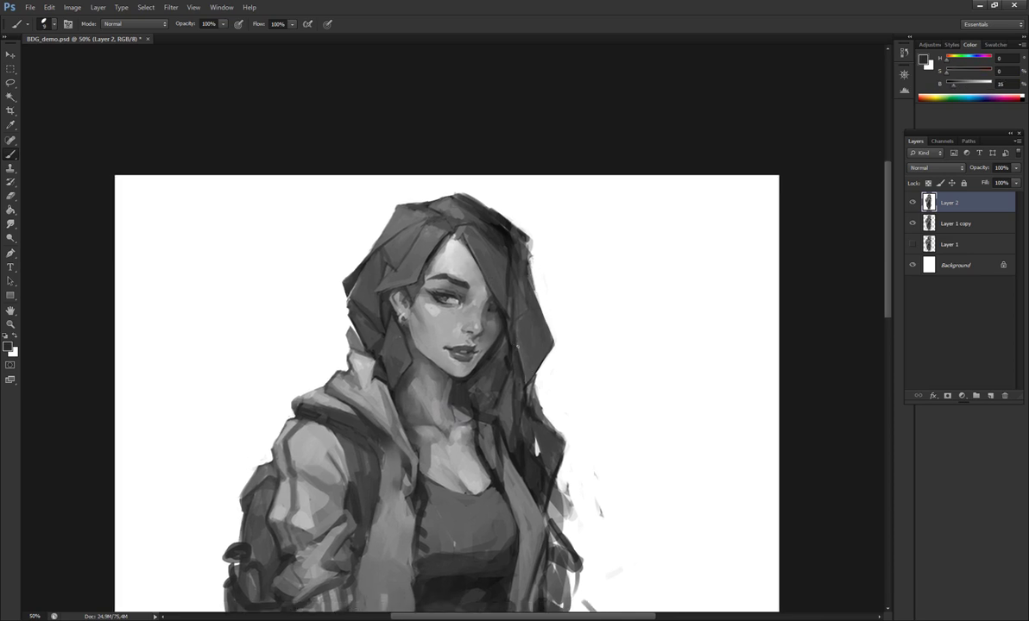
alt+click(510, 316)
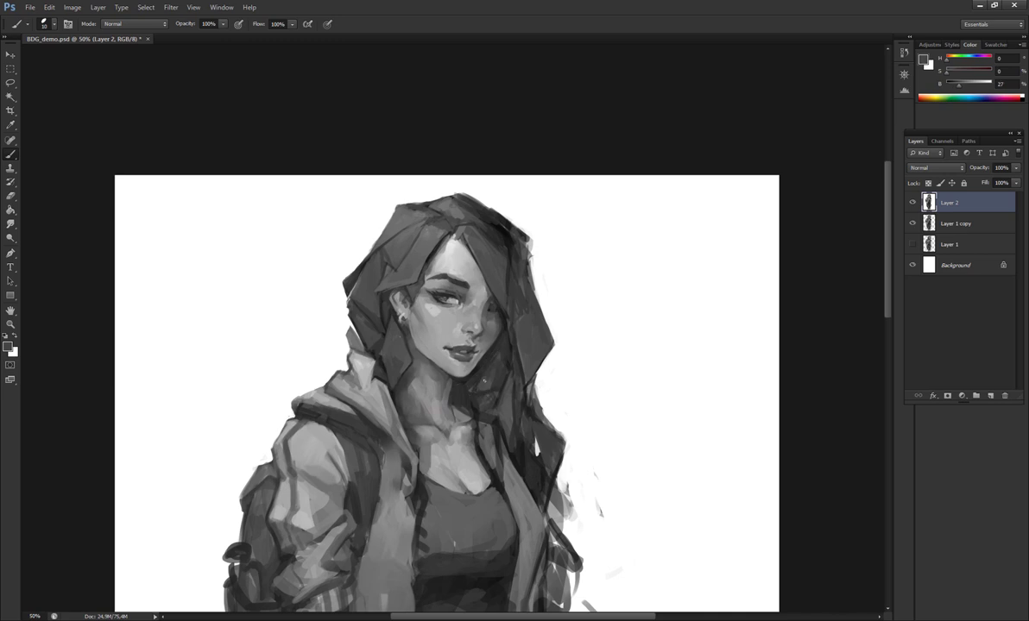
- Mirror the canvas back and rework the hair locks around the ear and behind the neck in sampled dark greys
key(h)
drag(378, 359, 380, 373)
drag(437, 406, 432, 424)
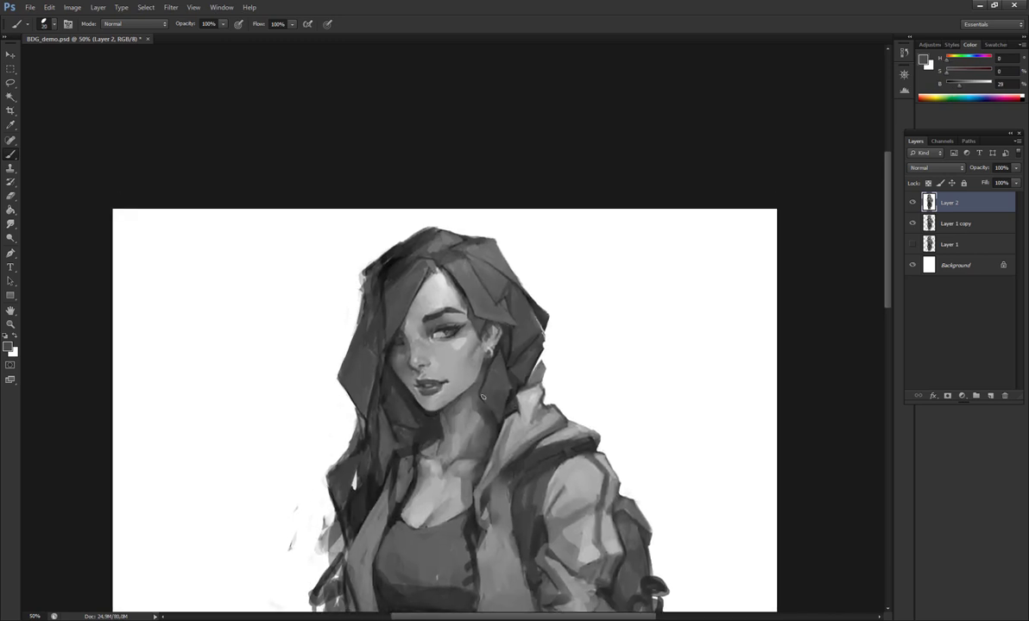
alt+click(518, 335)
alt+click(527, 298)
alt+click(495, 262)
drag(516, 349, 556, 336)
alt+click(512, 303)
- Trim the hair silhouette with the sampled background white and touch up the crown in sampled greys
alt+click(363, 339)
scroll(444, 208, down, 1)
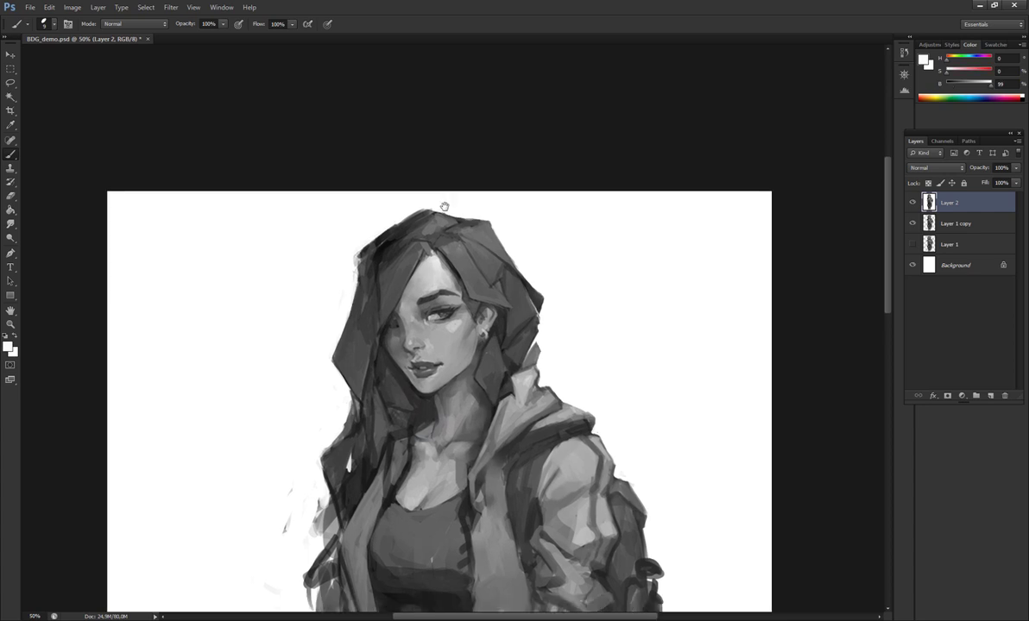
alt+click(465, 213)
alt+click(436, 227)
alt+click(436, 216)
- Mirror the canvas and clean up the outer edge of the far-side hair
key(h)
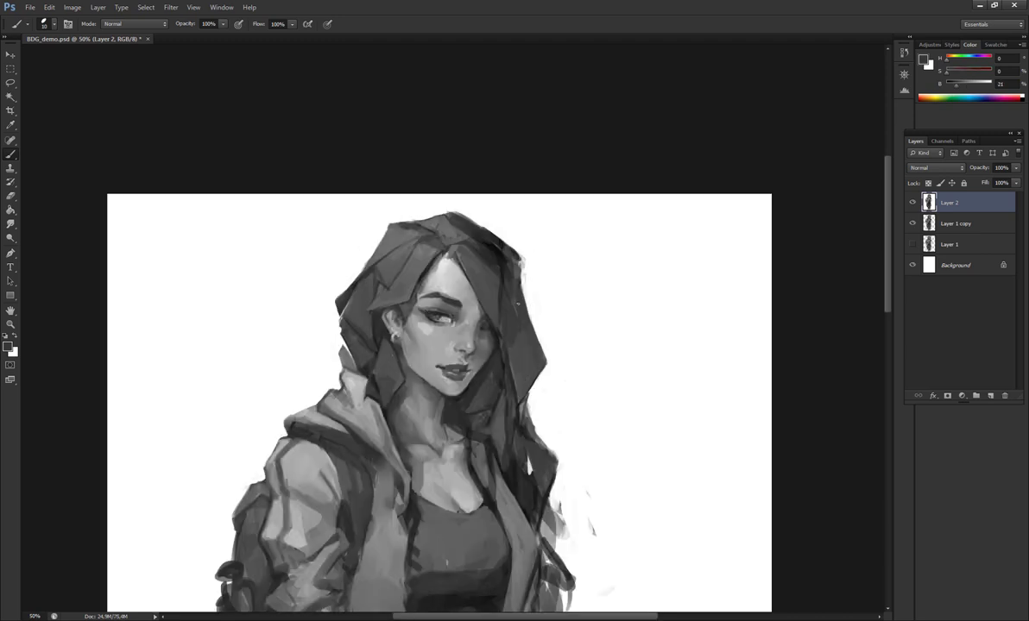
alt+click(523, 265)
drag(517, 229, 579, 122)
- Repaint the dark shoulder strap, near lapel and front panel of the jacket with sampled dark and mid greys
alt+click(438, 349)
drag(408, 325, 425, 344)
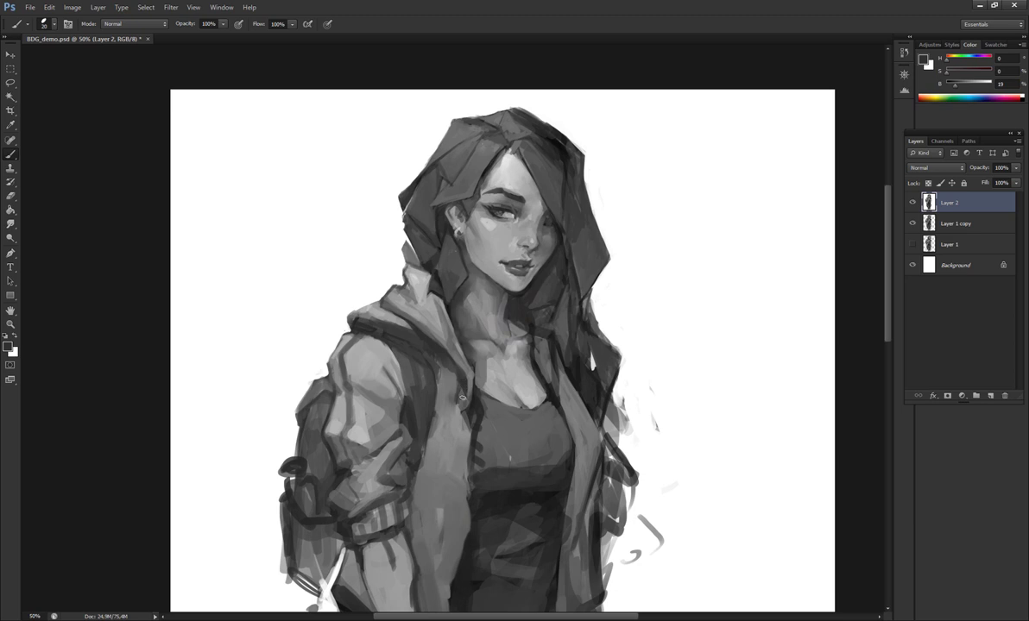
key(bracketright)
alt+click(405, 342)
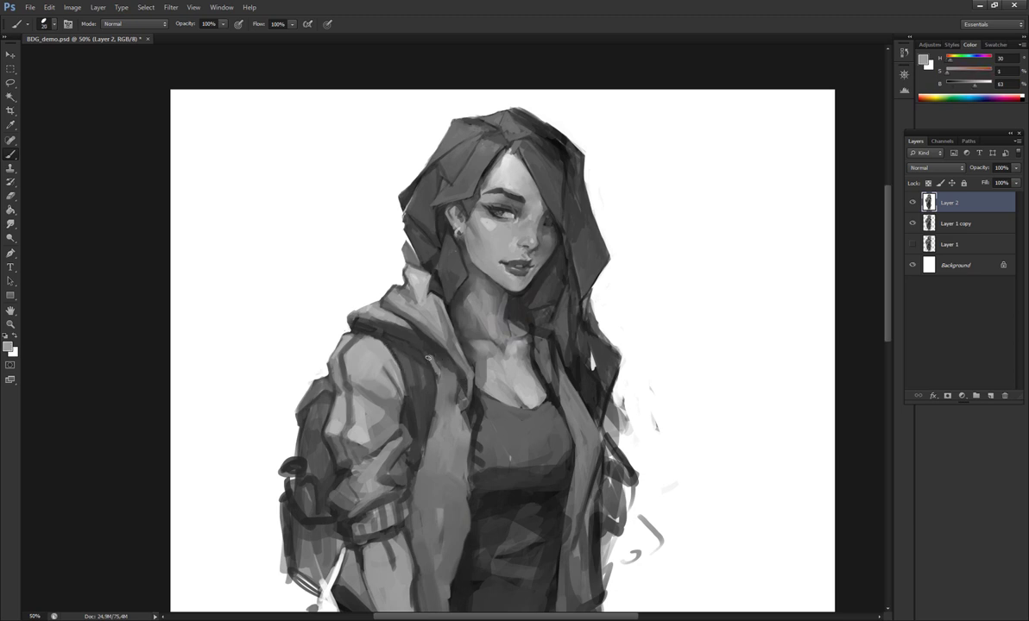
drag(440, 376, 436, 332)
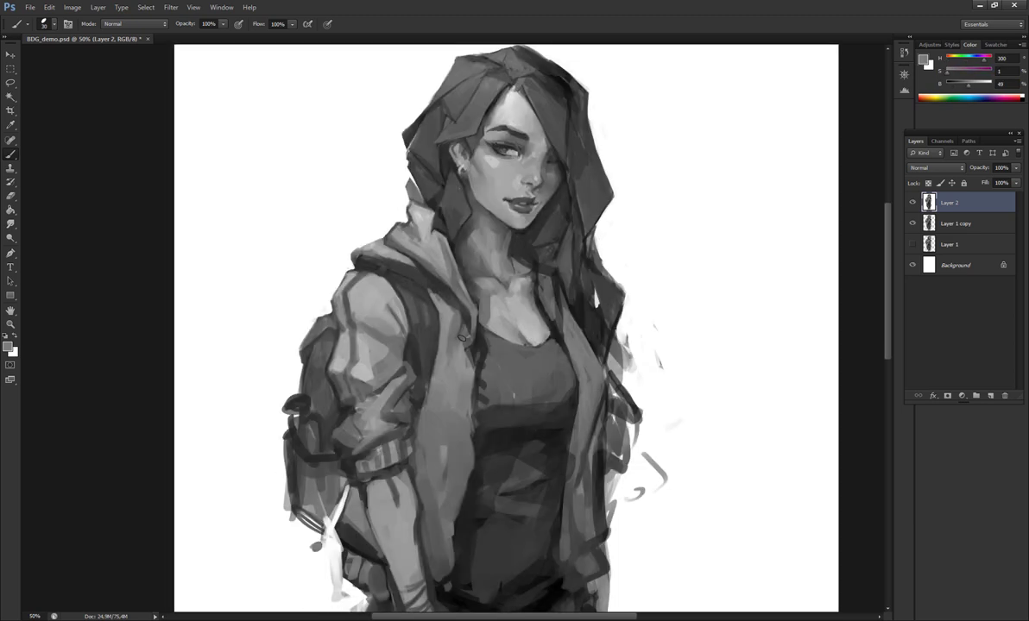
alt+click(464, 382)
drag(465, 383, 464, 414)
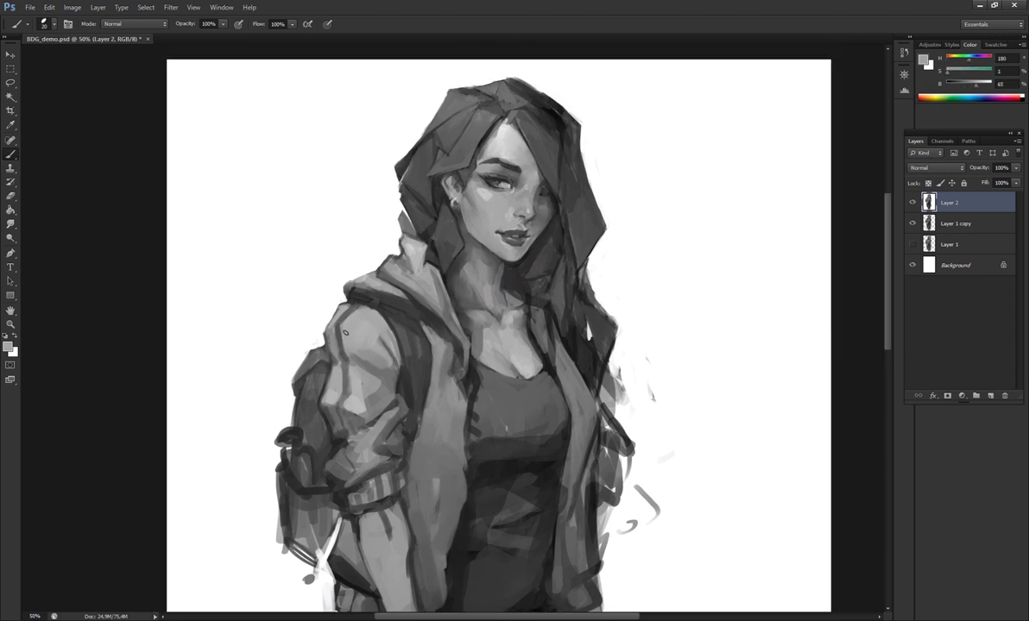
drag(401, 304, 353, 365)
- Refine the shadowed far cheek and the hair edge over the far eye with the brush and the Smudge tool
alt+click(492, 287)
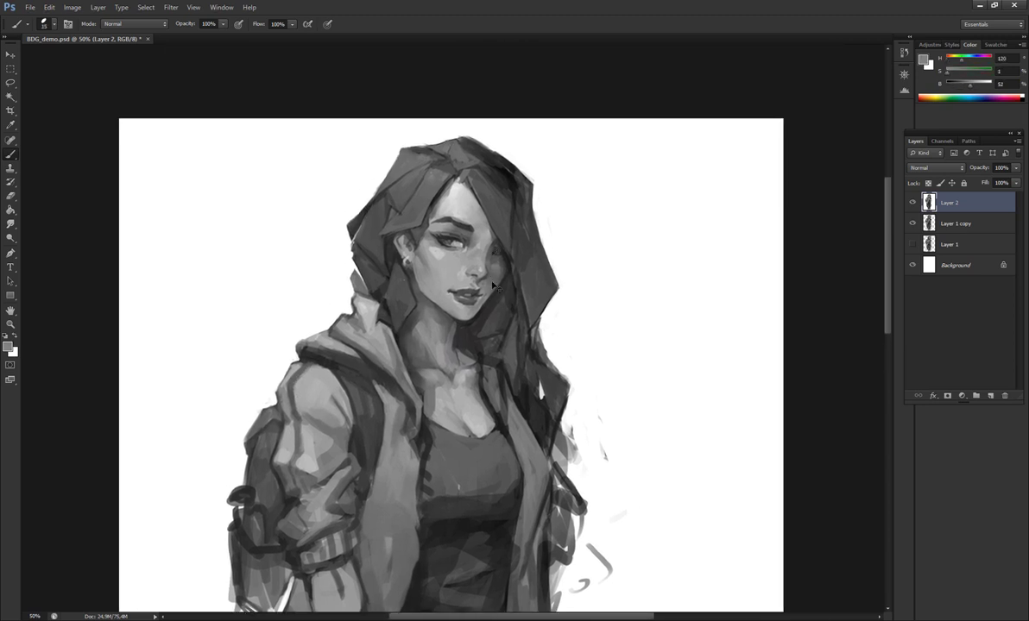
alt+click(604, 251)
key(r)
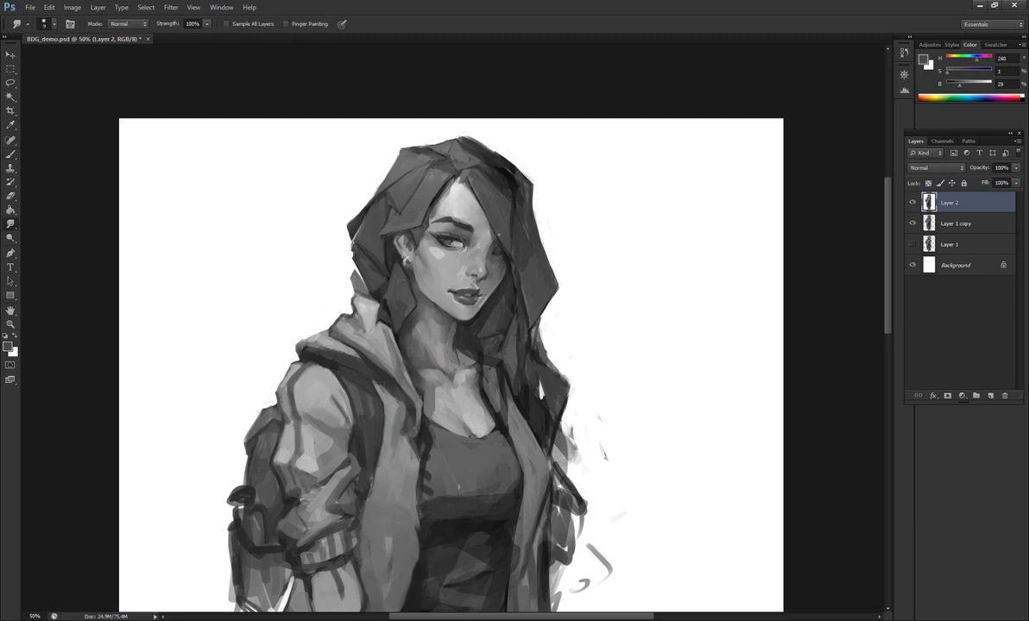
key(b)
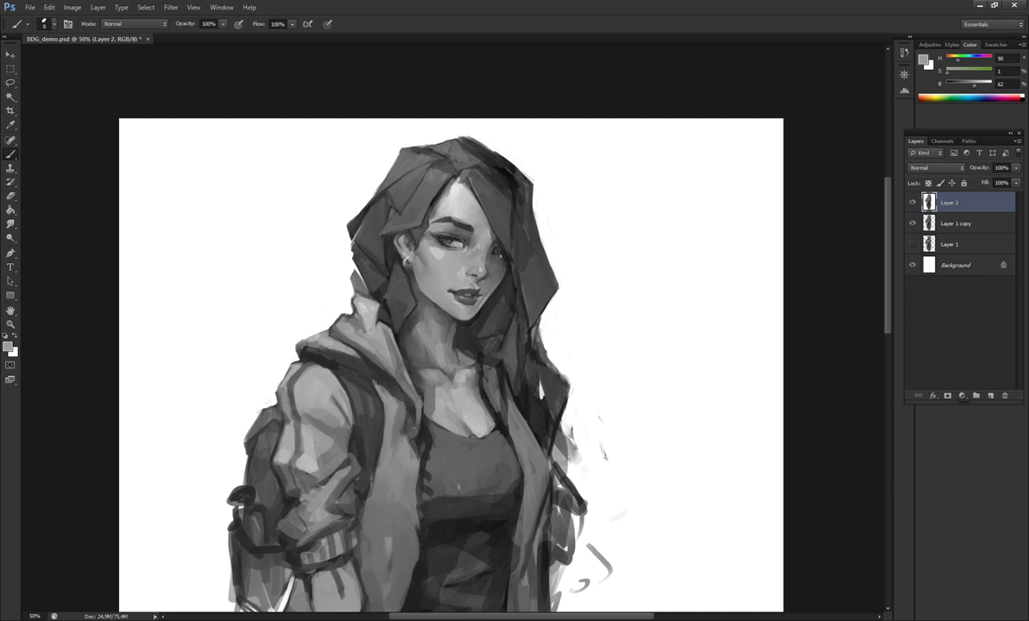
alt+click(507, 254)
- Mirror the canvas back and touch up the hair beside the far cheek and at the crown in sampled greys
key(h)
alt+click(401, 282)
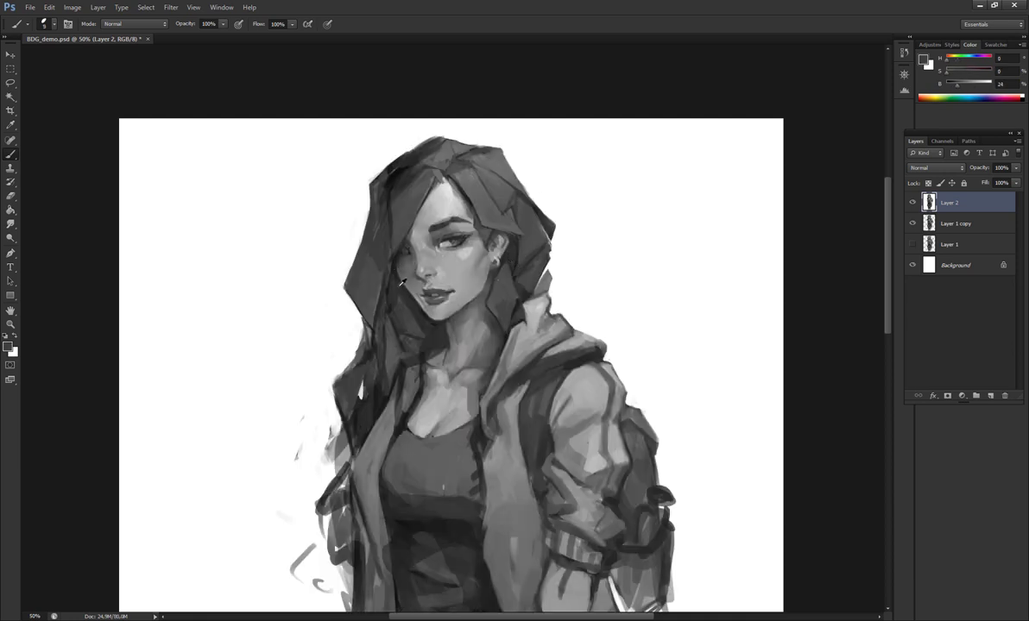
alt+click(442, 158)
- Paint smoother light and mid-grey planes on the bare forearm between the rolled sleeve and the pocket
mouse_move(541, 580)
mouse_down()
mouse_move(541, 510)
mouse_move(509, 416)
mouse_up()
alt+click(509, 416)
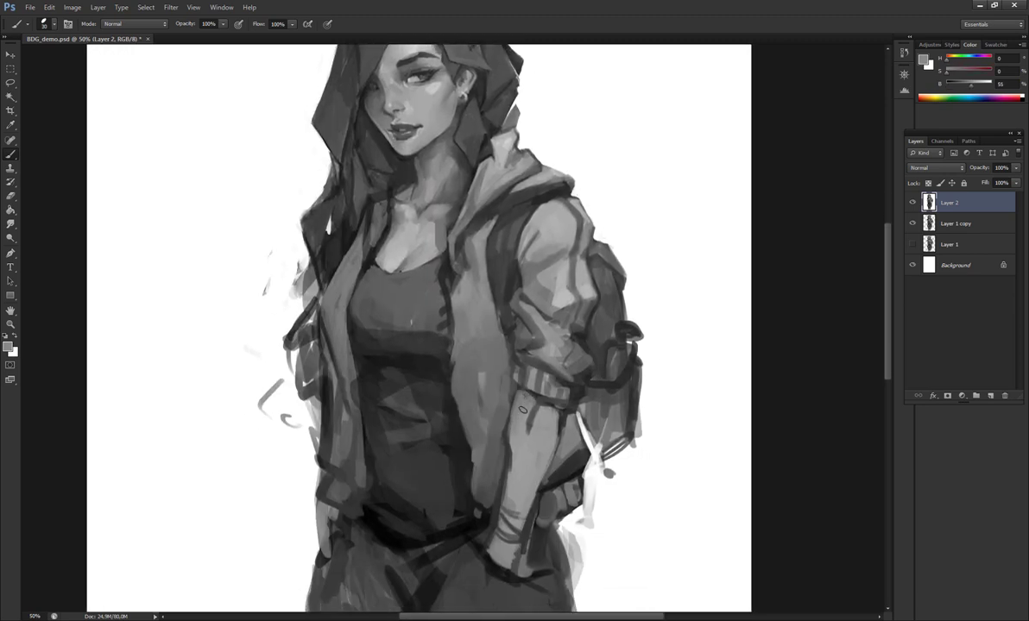
drag(470, 478, 479, 431)
alt+click(555, 401)
drag(555, 401, 518, 367)
alt+click(502, 412)
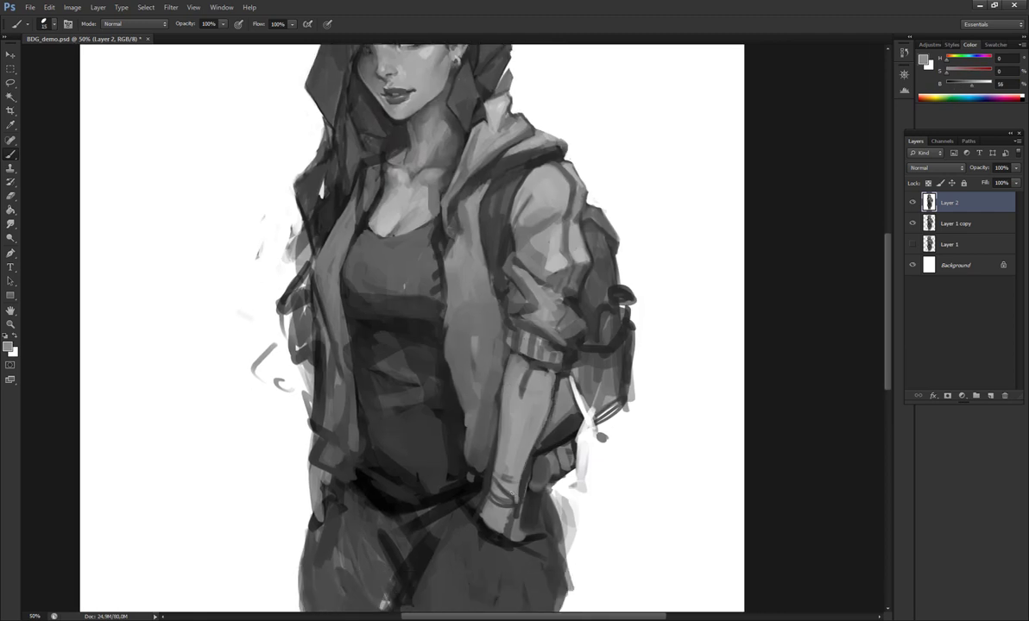
- Shade the forearm under the rolled sleeve, darken the ribbed cuff with sampled greys and mirror the canvas
alt+click(525, 367)
drag(479, 335, 447, 418)
alt+click(545, 385)
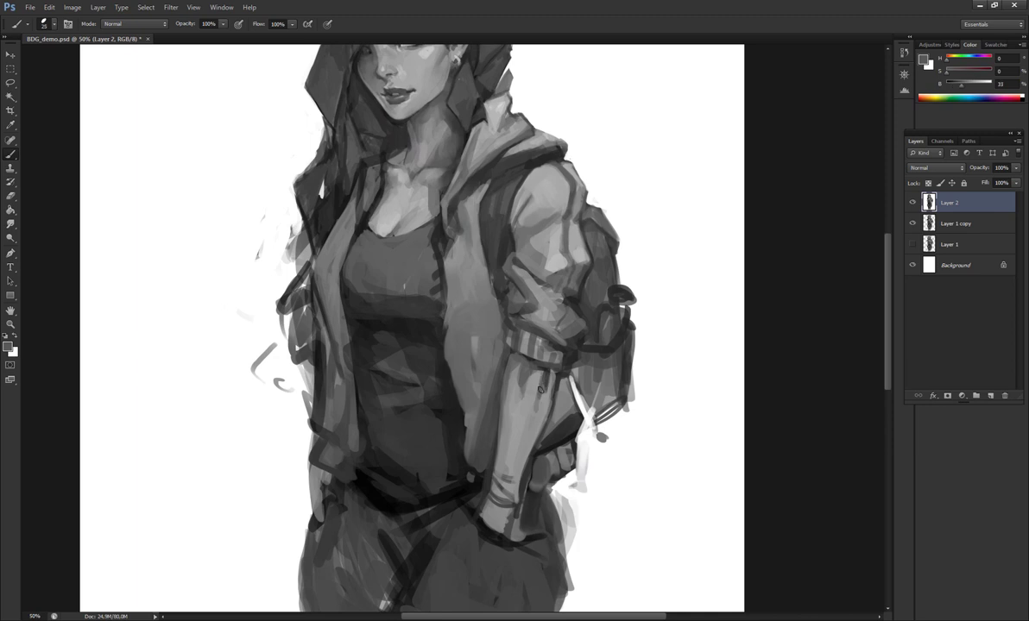
alt+click(531, 346)
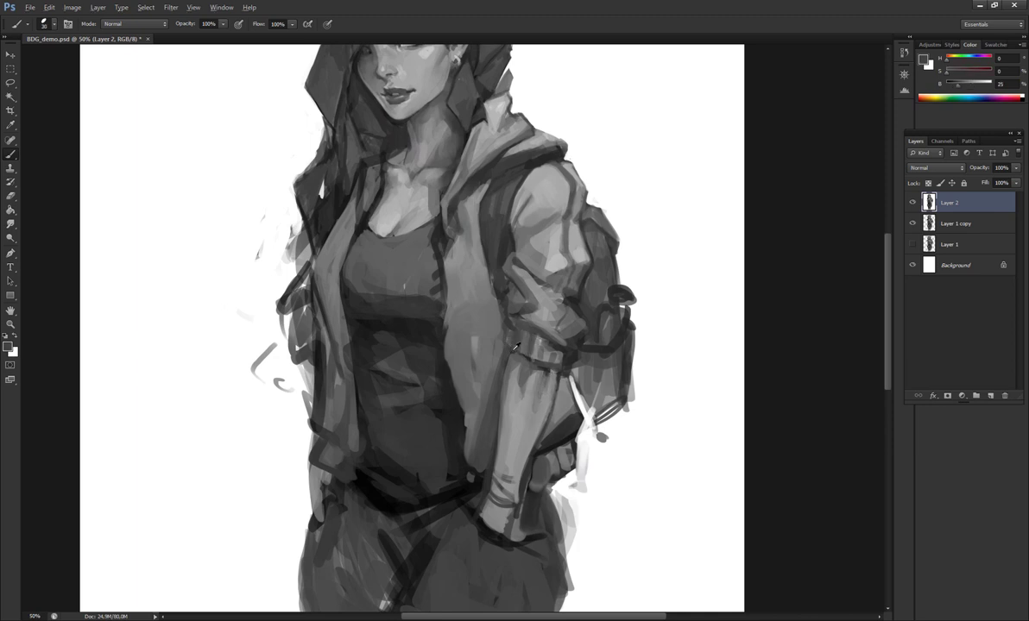
alt+click(513, 333)
key(h)
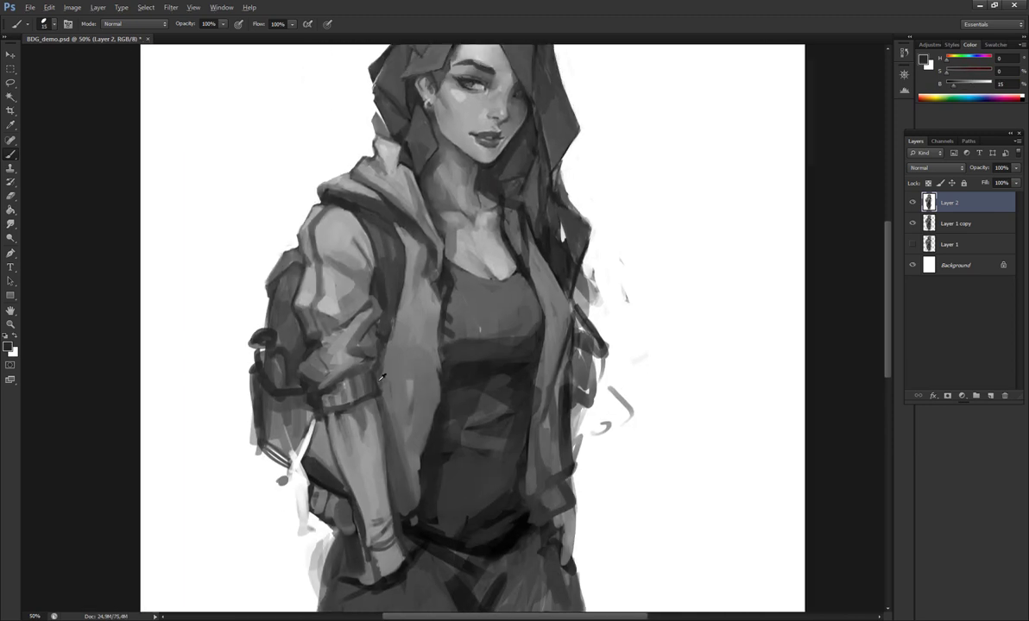
- Touch up the near eye, nose and cheek planes of the face with greys sampled from the skin and hair
scroll(445, 221, up, 3)
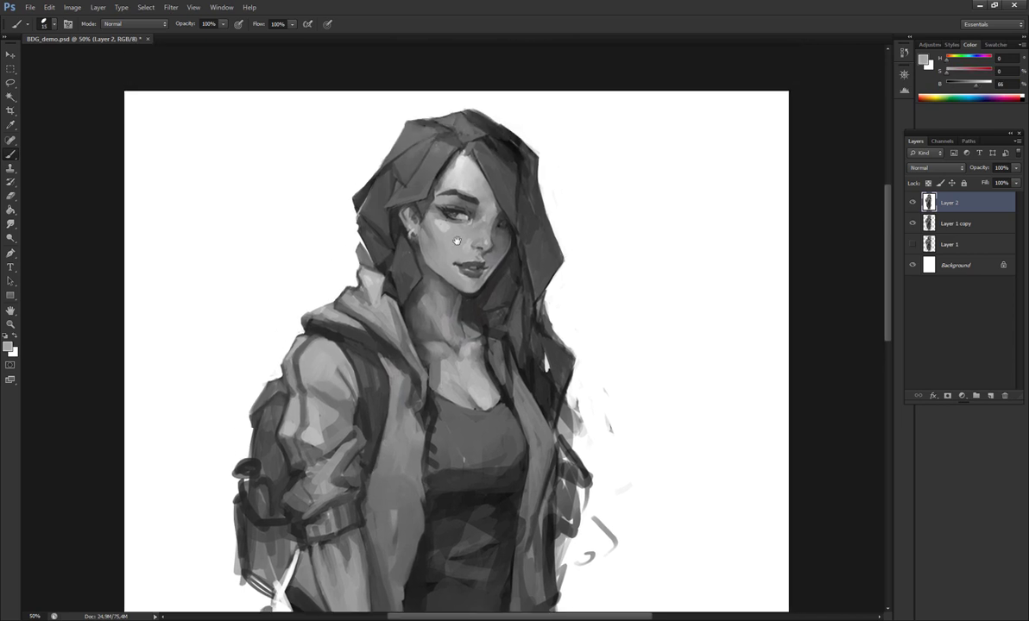
scroll(445, 219, down, 2)
alt+click(421, 173)
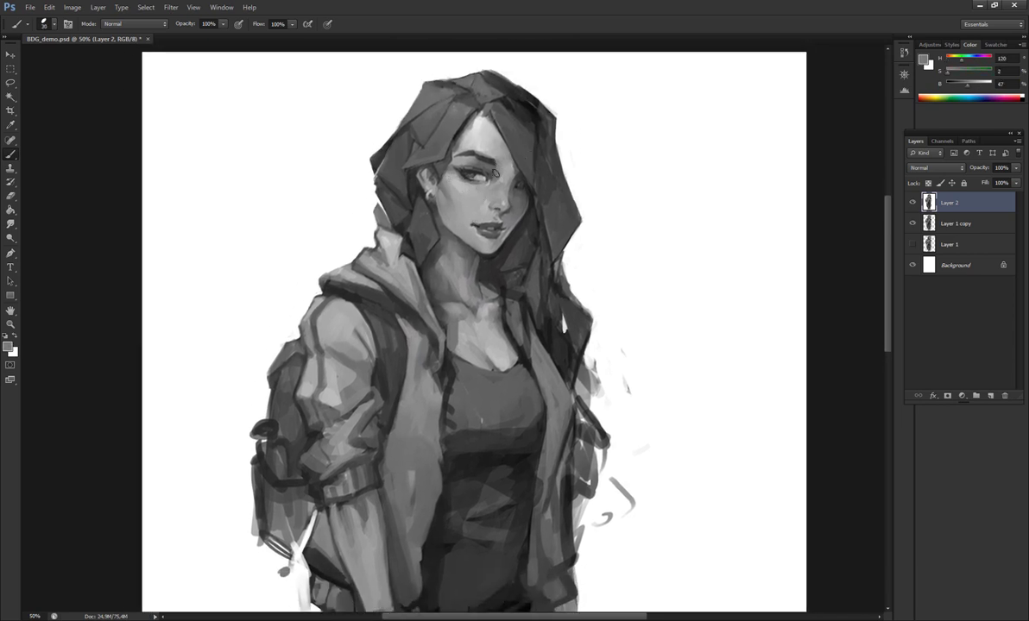
alt+click(489, 148)
key(x)
alt+click(494, 213)
alt+click(528, 199)
- Refine the hairline at the parting and the dark accents around the near eye with a small brush
scroll(524, 208, up, 2)
alt+click(493, 145)
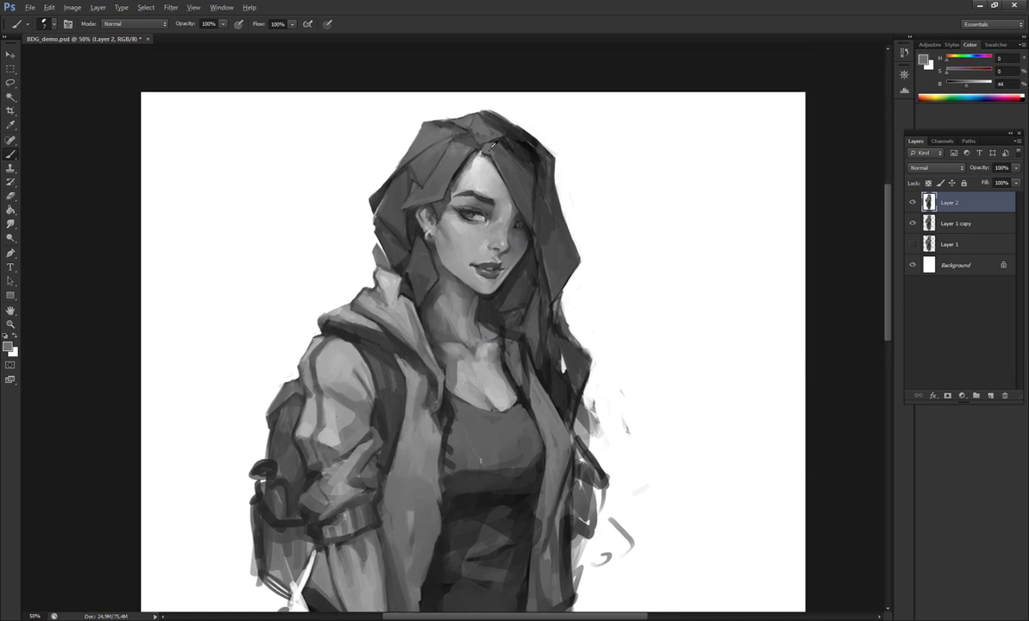
alt+click(464, 150)
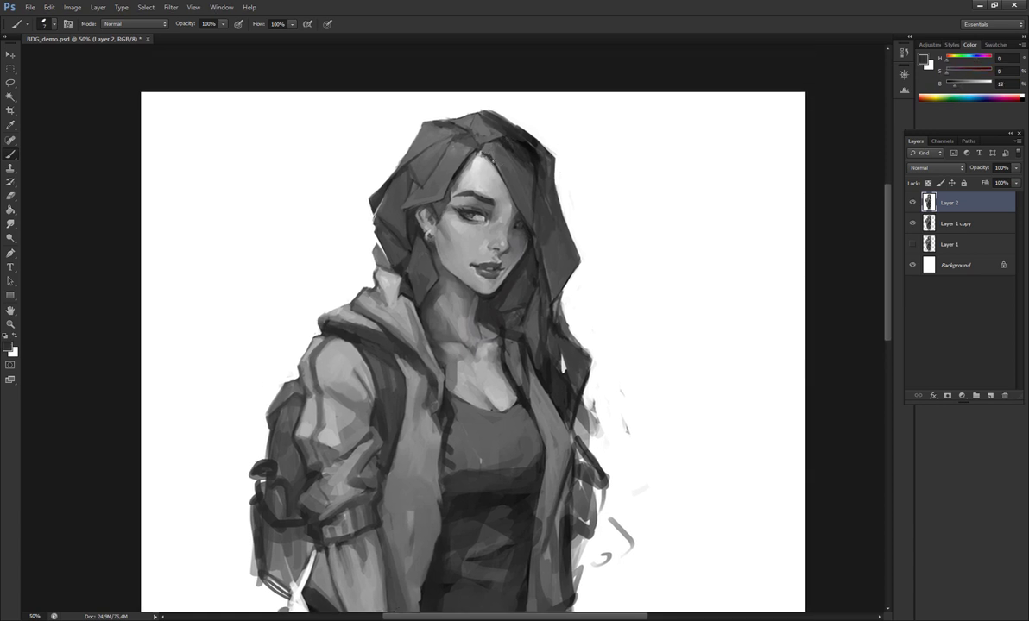
alt+click(445, 211)
scroll(398, 253, down, 1)
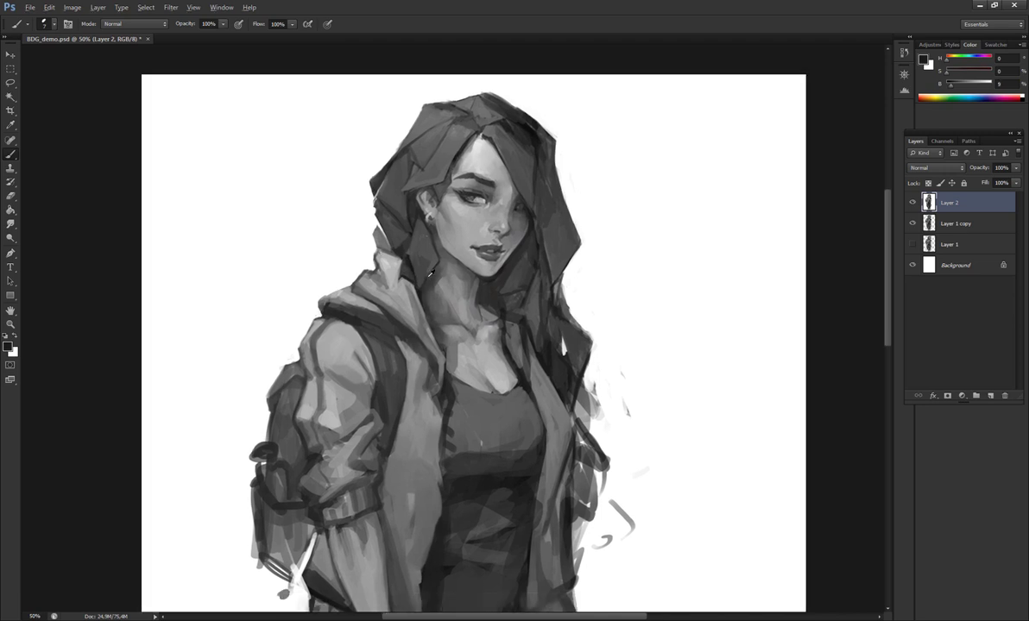
- Mirror the canvas back and repaint the long hair lock on the far side of the face in dark greys
key(ctrl+shift+h)
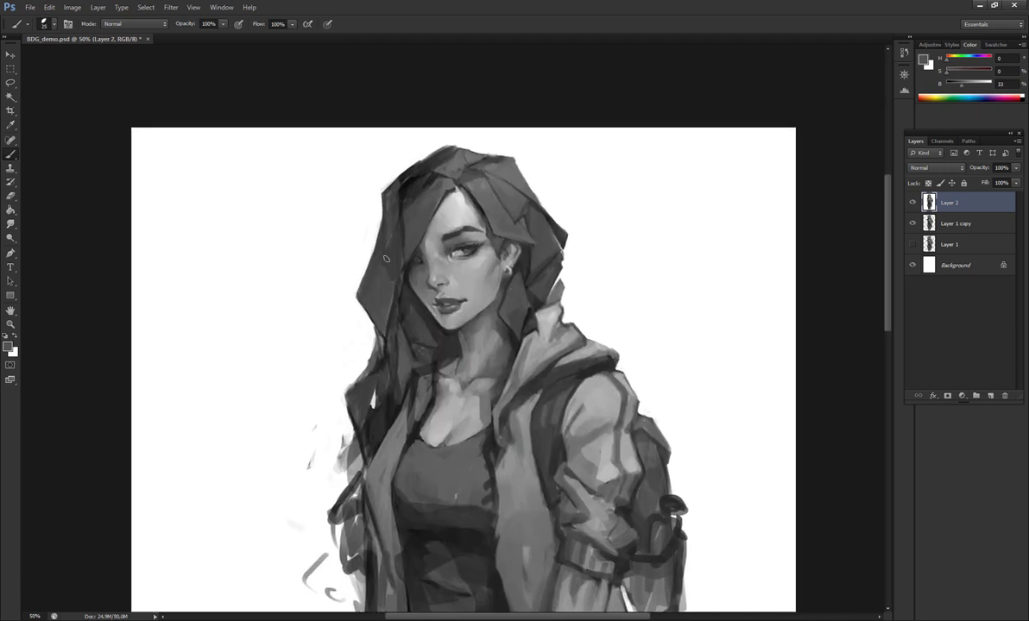
key(x)
scroll(464, 131, down, 1)
key(x)
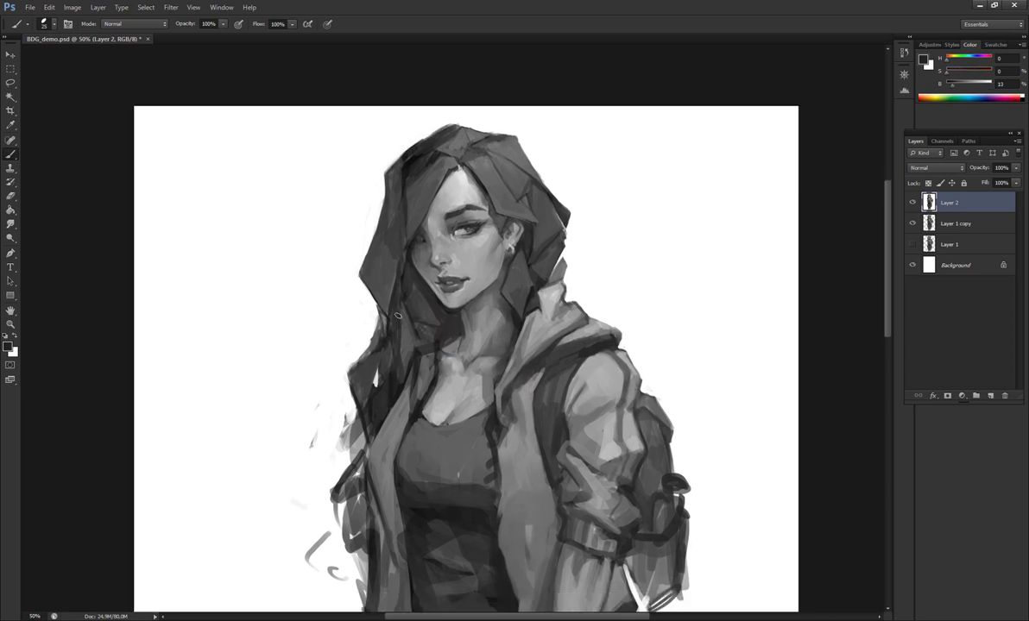
- Simplify the hair between the jaw and the far lapel into cleaner dark shapes using sampled greys
alt+click(402, 357)
alt+click(420, 326)
alt+click(421, 336)
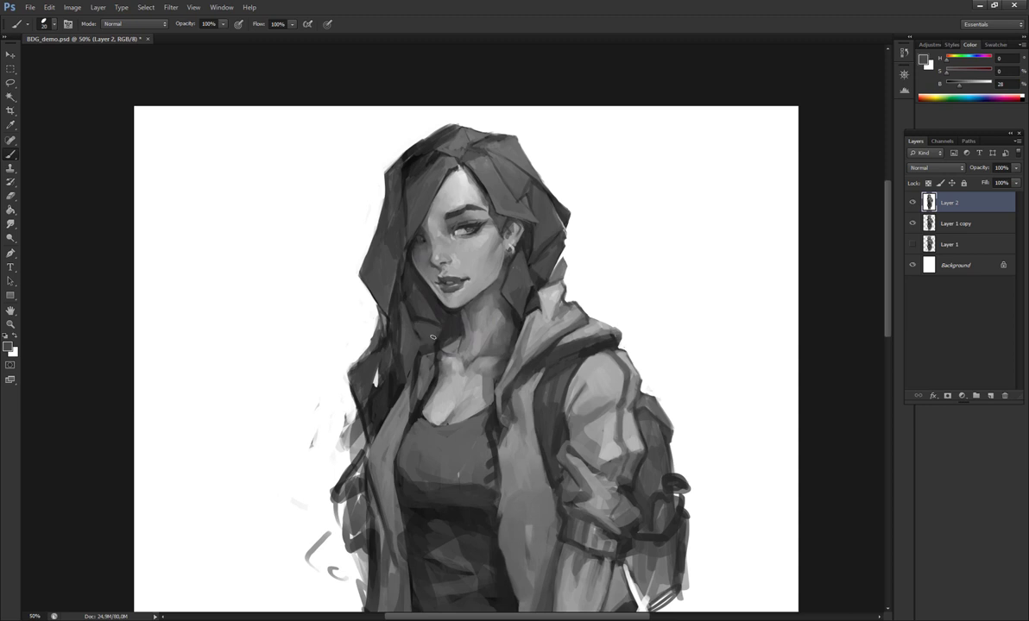
scroll(432, 338, up, 1)
alt+click(431, 353)
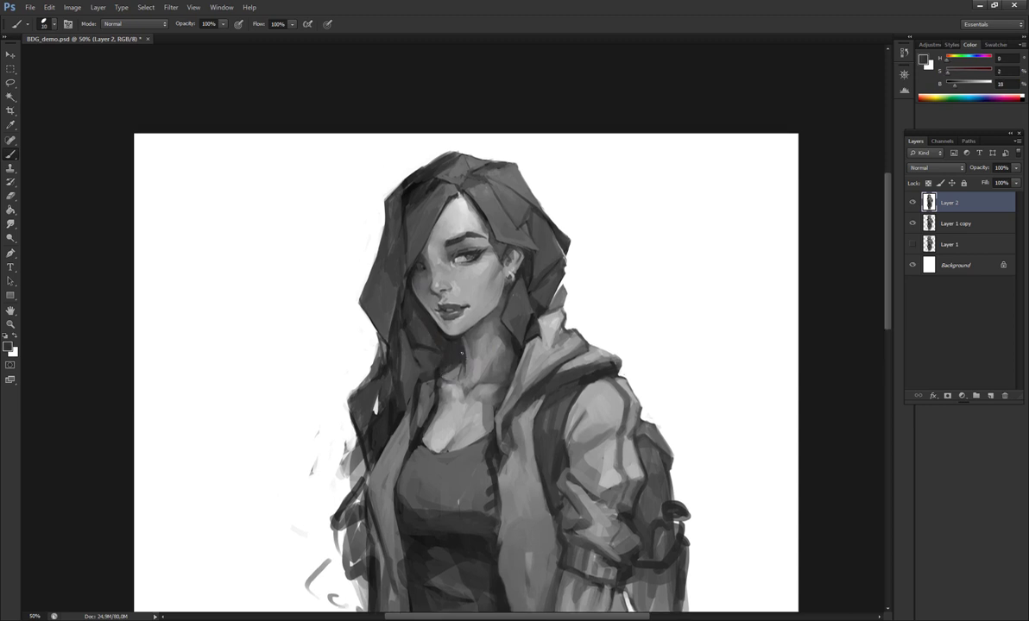
- Mirror the canvas and refine the shadow under the chin and the base of the neck with sampled greys
key(ctrl+shift+h)
scroll(433, 341, up, 1)
alt+click(468, 350)
alt+click(466, 379)
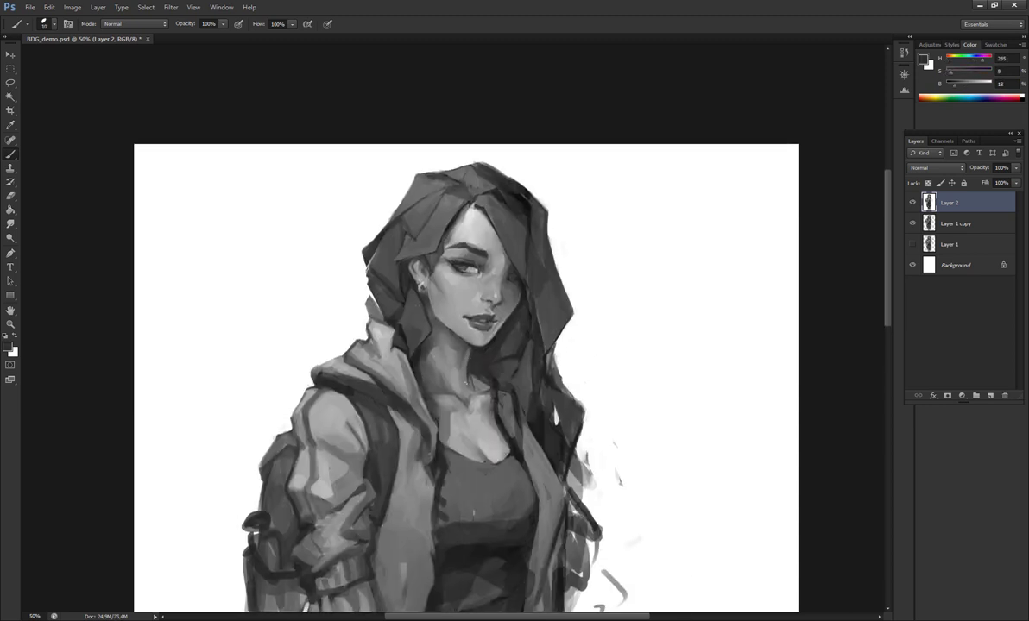
scroll(474, 382, down, 1)
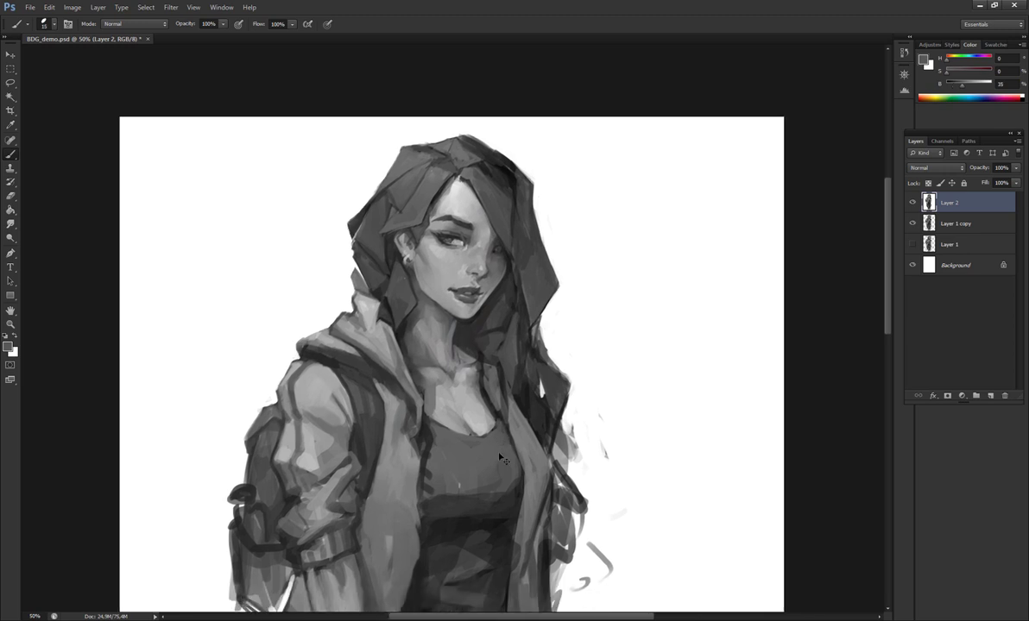
- Mirror the canvas and refine the collarbone, neck and adjoining dark hair edges with sampled greys
key(ctrl+shift+h)
alt+click(464, 389)
alt+click(441, 381)
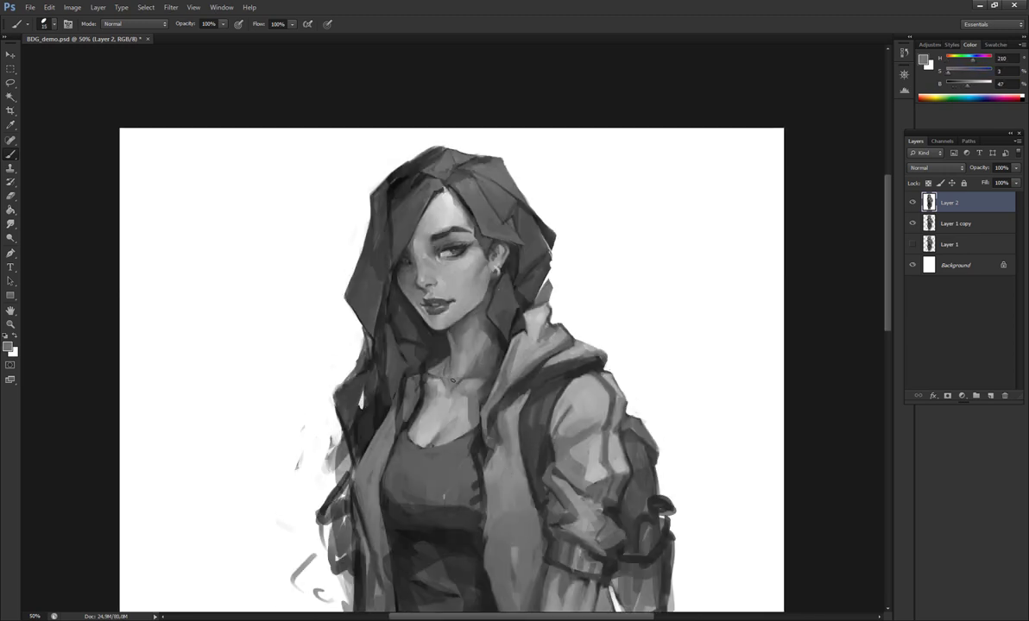
alt+click(447, 345)
key(bracketright)
alt+click(510, 339)
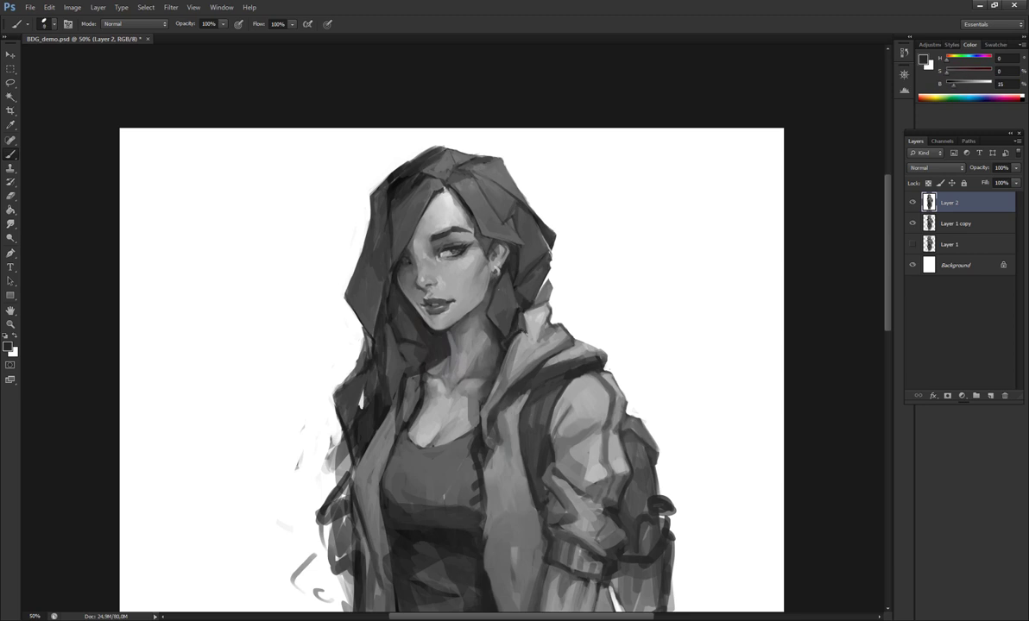
drag(485, 312, 478, 227)
- Repaint the near jacket front and the rolled cuff above the forearm with sampled mid greys
alt+click(510, 404)
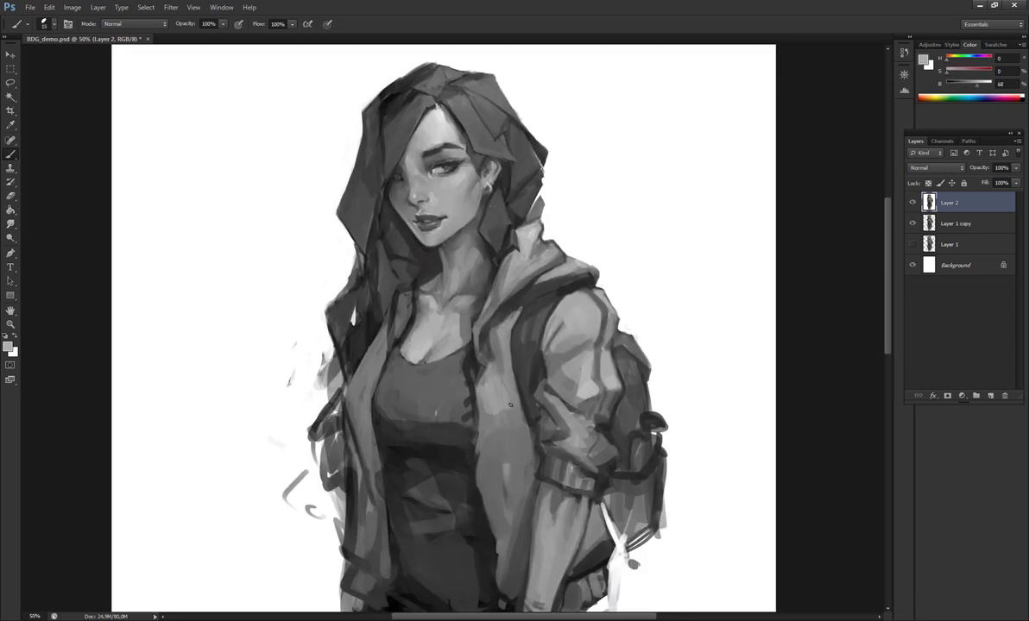
alt+click(509, 384)
drag(472, 334, 470, 302)
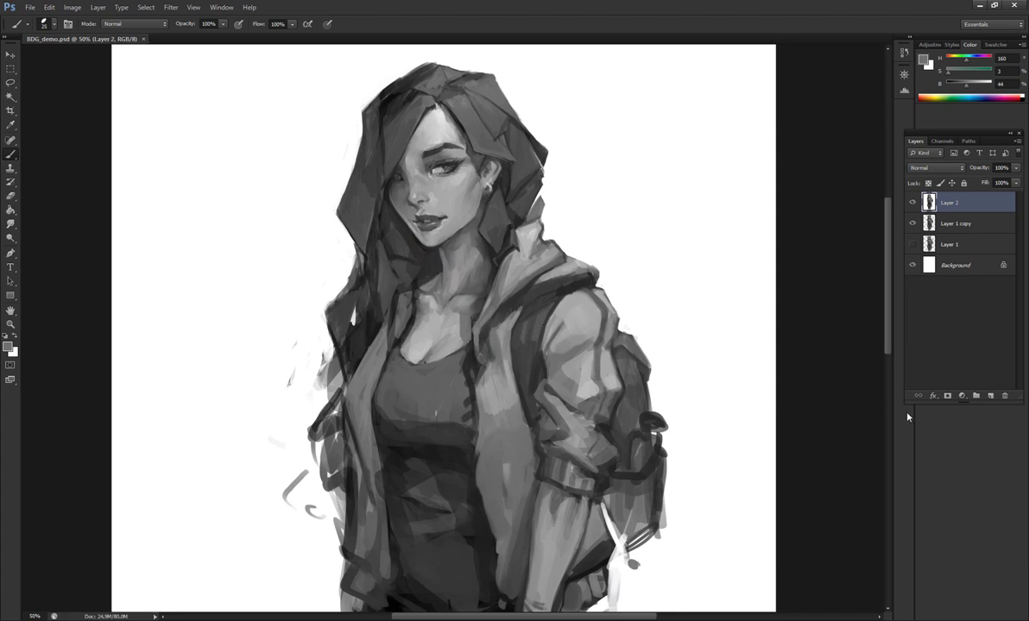
drag(501, 449, 486, 355)
alt+click(519, 386)
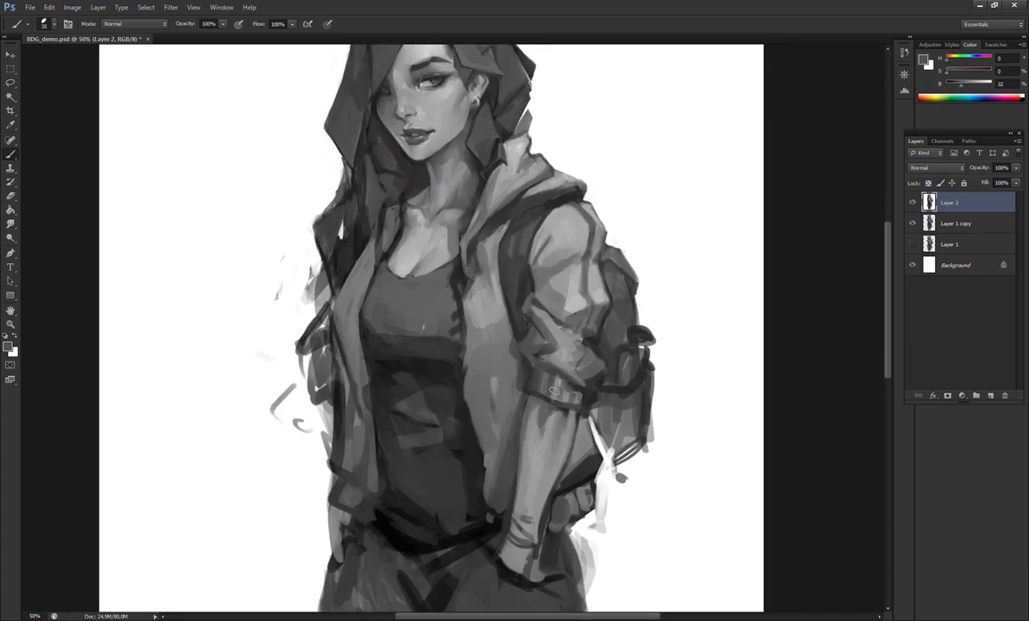
alt+click(516, 341)
drag(554, 357, 531, 361)
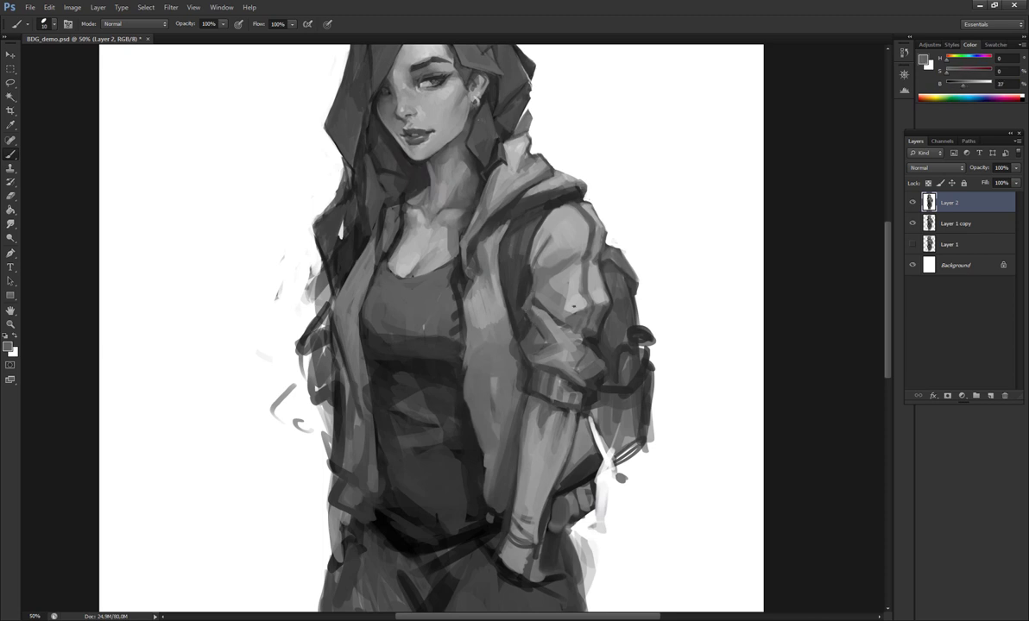
- Mirror the canvas and clean up the lower sleeve folds, cuff and upper forearm with sampled greys
key(h)
alt+click(454, 381)
alt+click(281, 389)
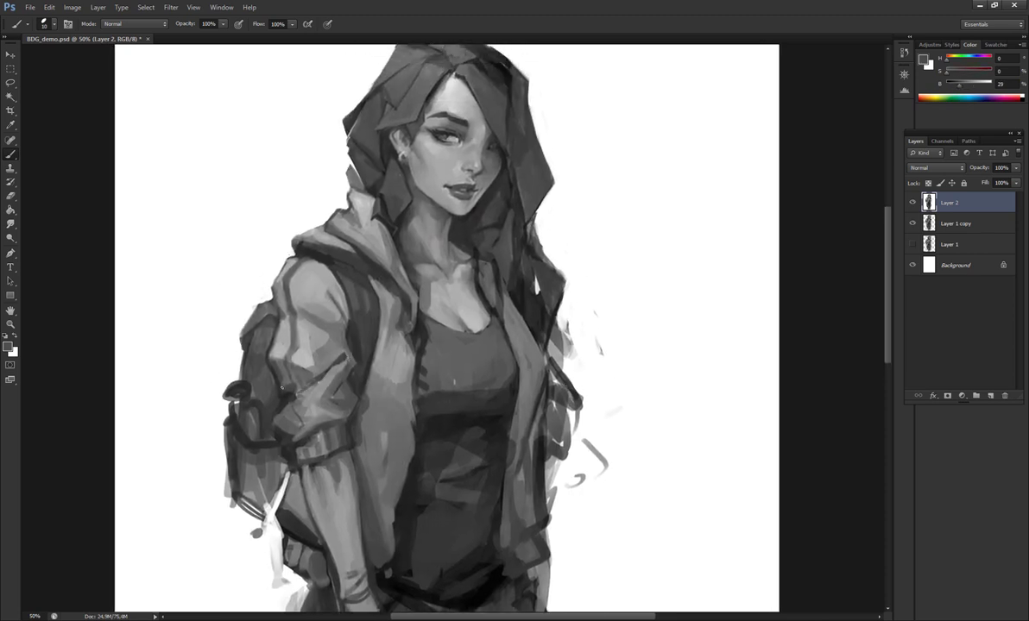
alt+click(319, 423)
key(bracketright)
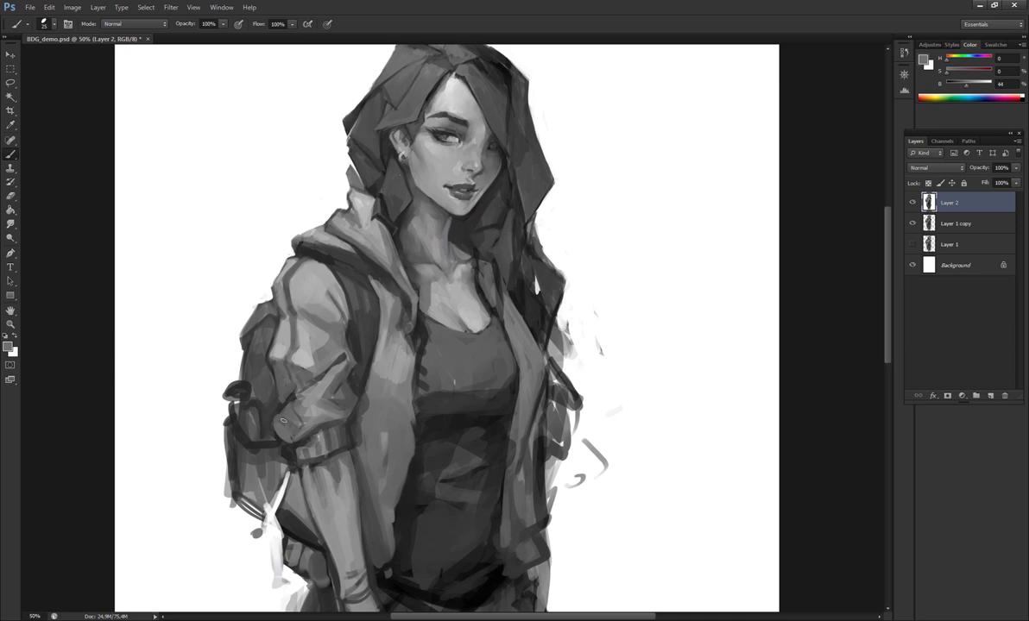
alt+click(296, 443)
key(h)
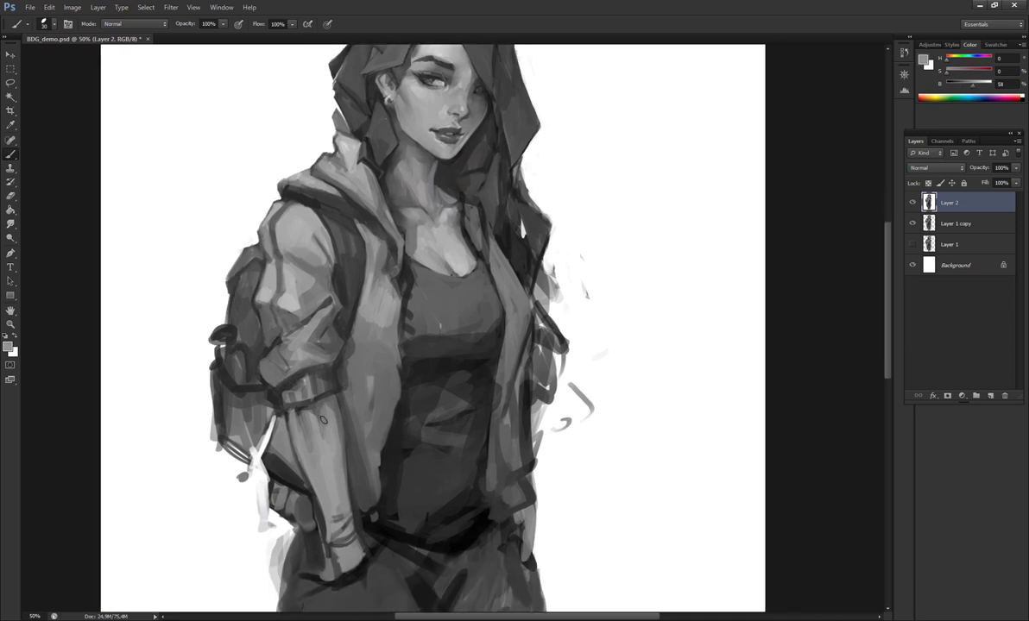
- Refine the wrist and hand in the near pocket, the pocket edge and the adjoining jacket hem
alt+click(466, 458)
drag(560, 450, 518, 380)
key(bracketleft)
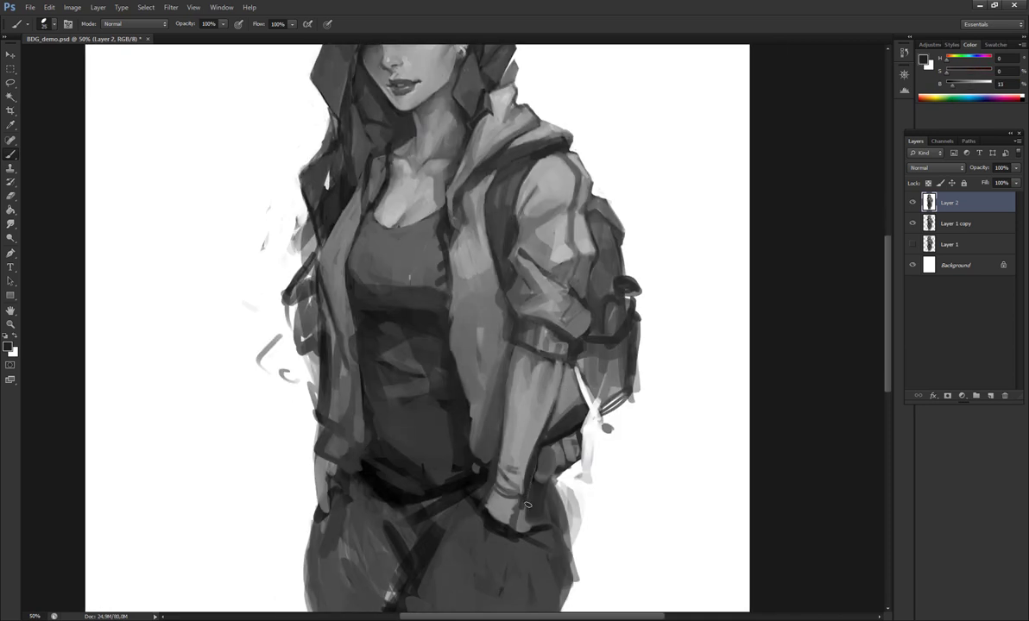
mouse_move(521, 482)
mouse_down()
mouse_move(532, 492)
mouse_move(556, 413)
mouse_up()
alt+click(529, 460)
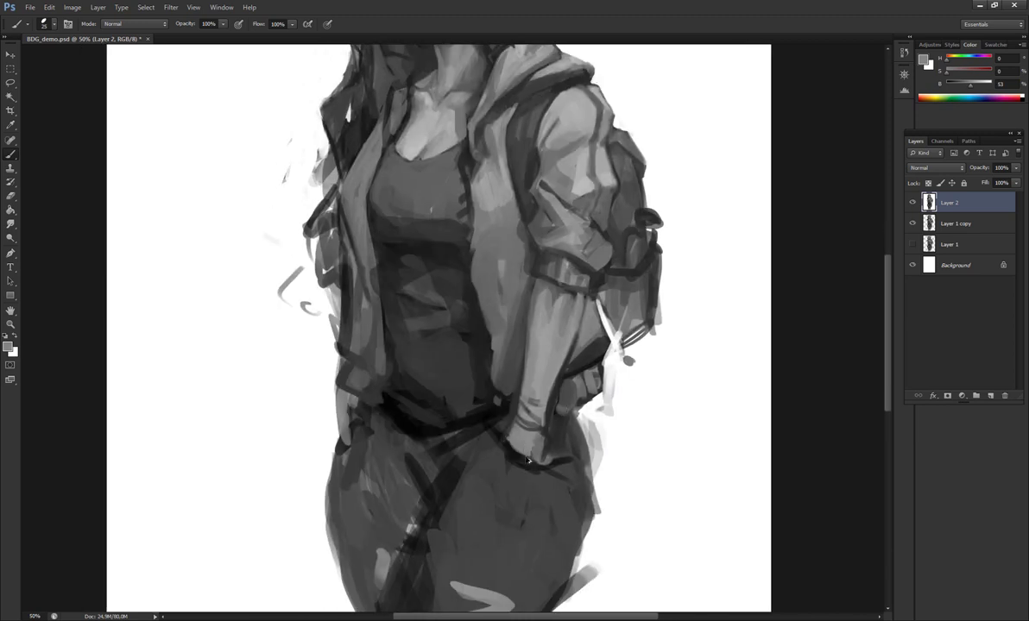
alt+click(479, 421)
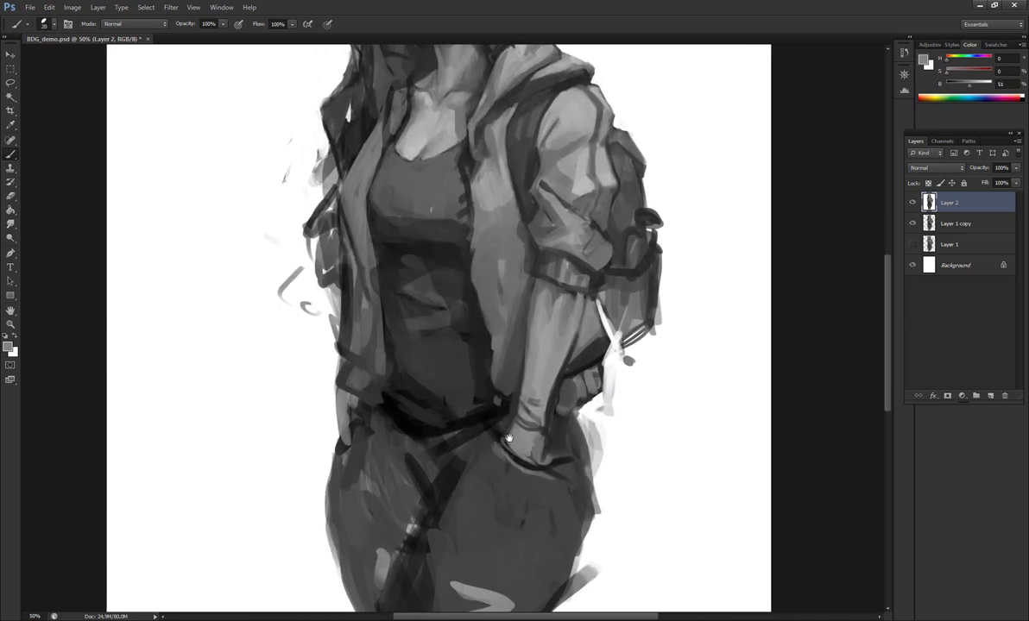
drag(495, 340, 513, 416)
alt+click(448, 429)
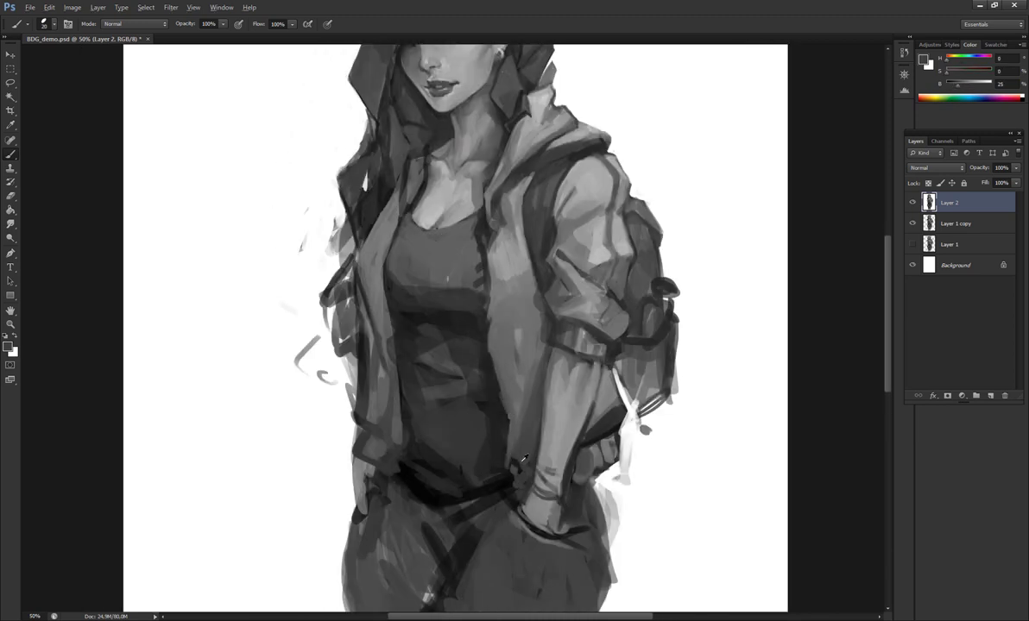
- Mirror the canvas, repaint the lower backpack as a solid grey shape and add a small skull charm hanging beneath it
key(ctrl+shift+h)
drag(497, 369, 551, 382)
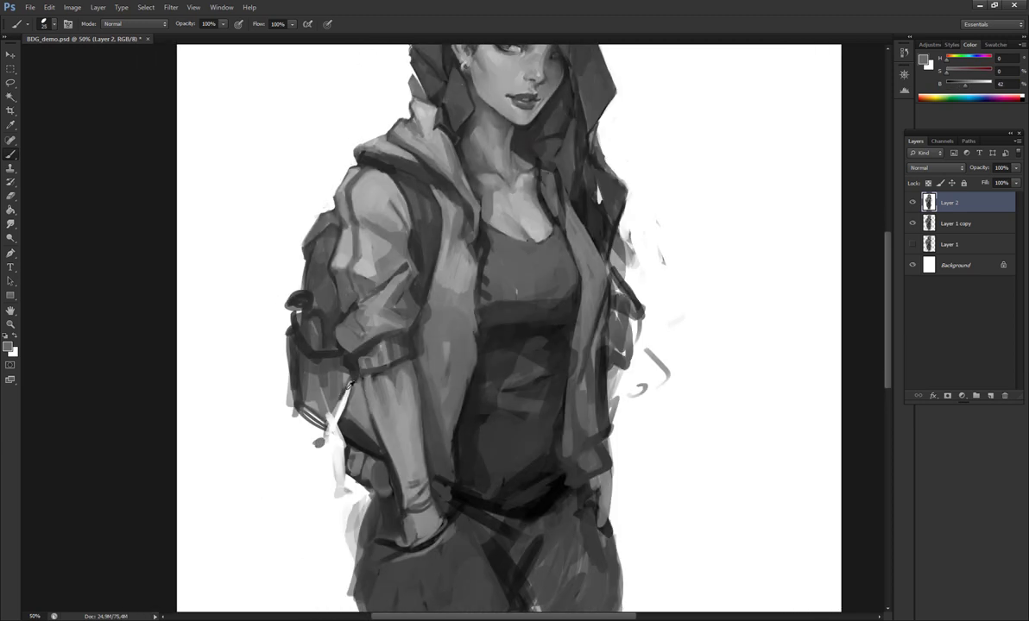
alt+click(319, 354)
mouse_move(319, 354)
mouse_down()
mouse_move(346, 458)
mouse_move(337, 495)
mouse_up()
alt+click(332, 483)
alt+click(311, 466)
mouse_move(332, 425)
mouse_down()
mouse_move(342, 467)
mouse_move(302, 488)
mouse_up()
mouse_move(298, 427)
mouse_down()
mouse_move(289, 448)
mouse_move(317, 433)
mouse_move(321, 466)
mouse_up()
alt+click(311, 431)
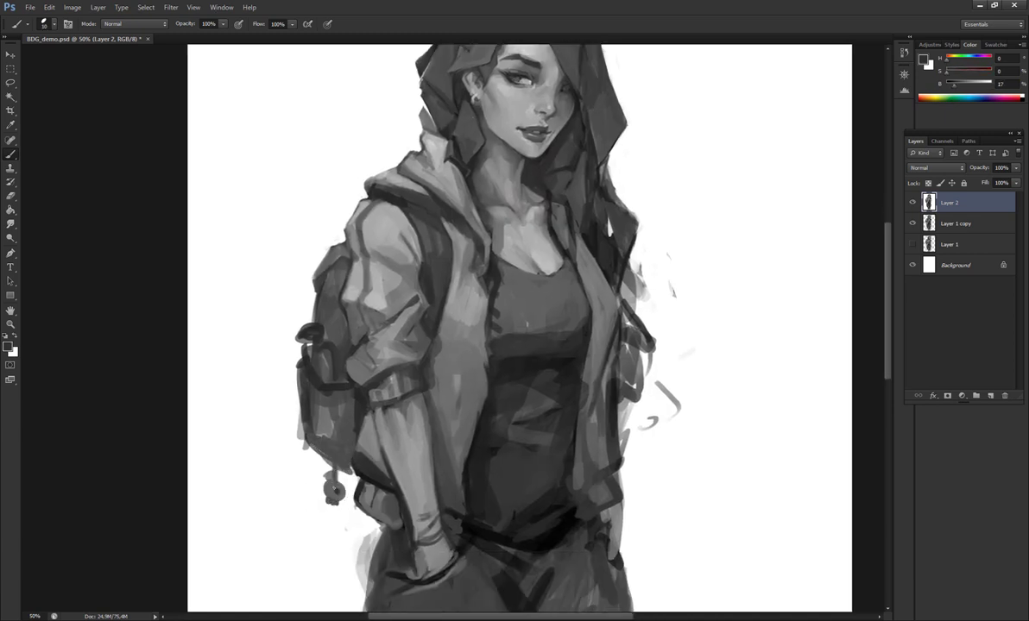
- Mirror the canvas, refine the hanging skull charm and its outline, and add a second smaller charm beside it
key(h)
alt+click(577, 483)
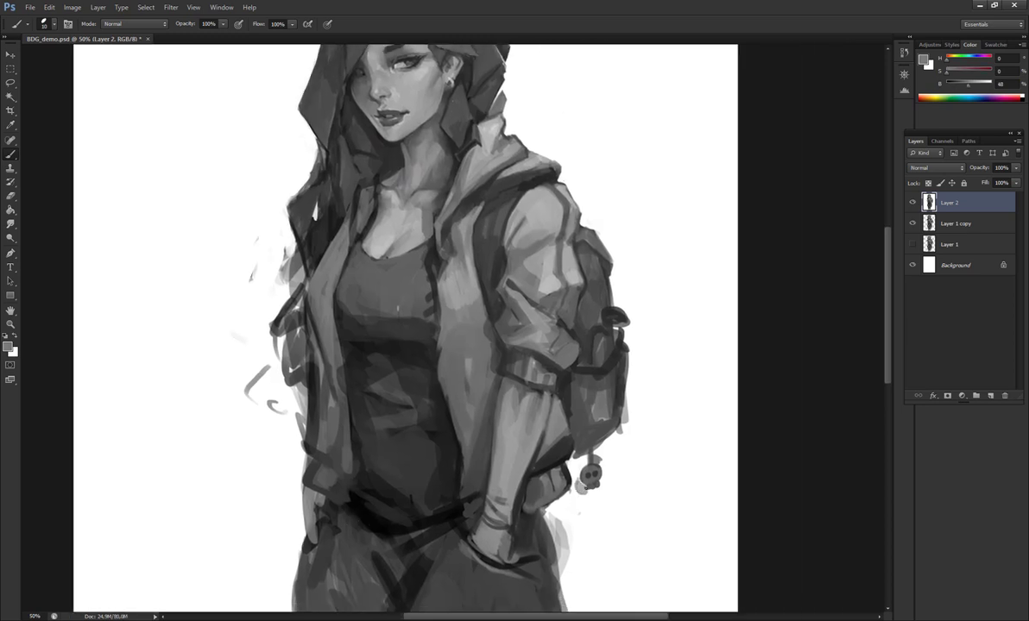
alt+click(600, 466)
alt+click(603, 437)
mouse_move(603, 436)
mouse_down()
mouse_move(569, 459)
mouse_move(586, 461)
mouse_up()
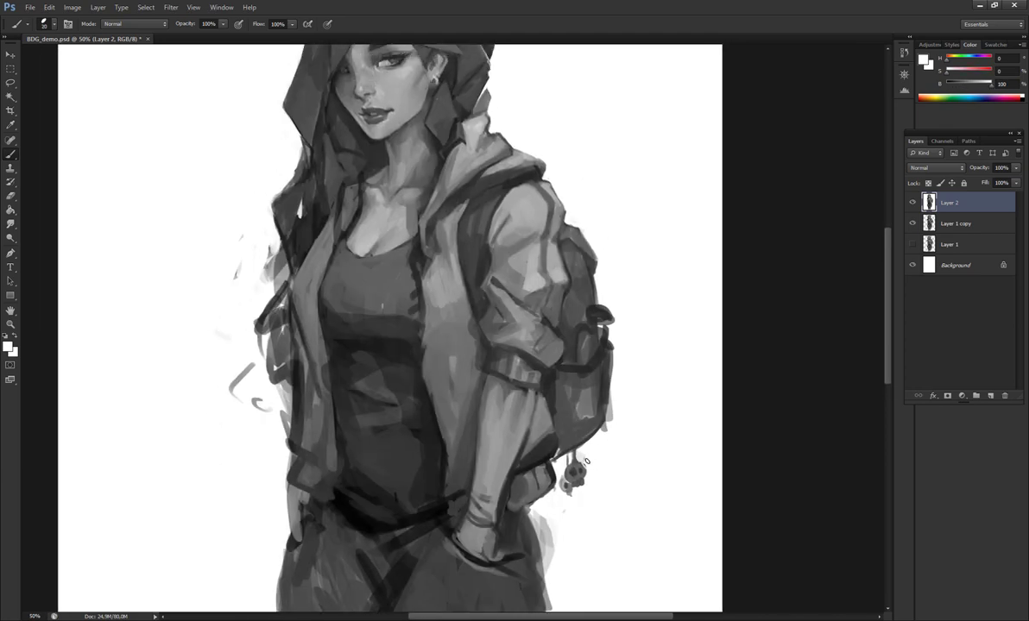
alt+click(579, 472)
- Paint the backpack's pocket band, folds and side strap, and clean its outer silhouette with white
drag(541, 437, 541, 472)
alt+click(553, 446)
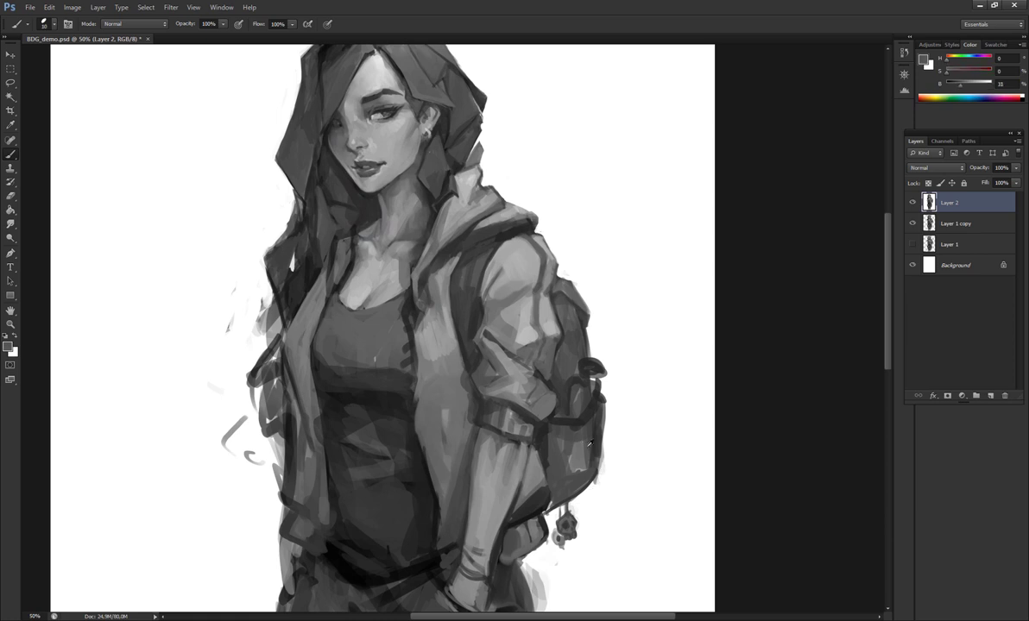
drag(551, 396, 595, 413)
alt+click(597, 432)
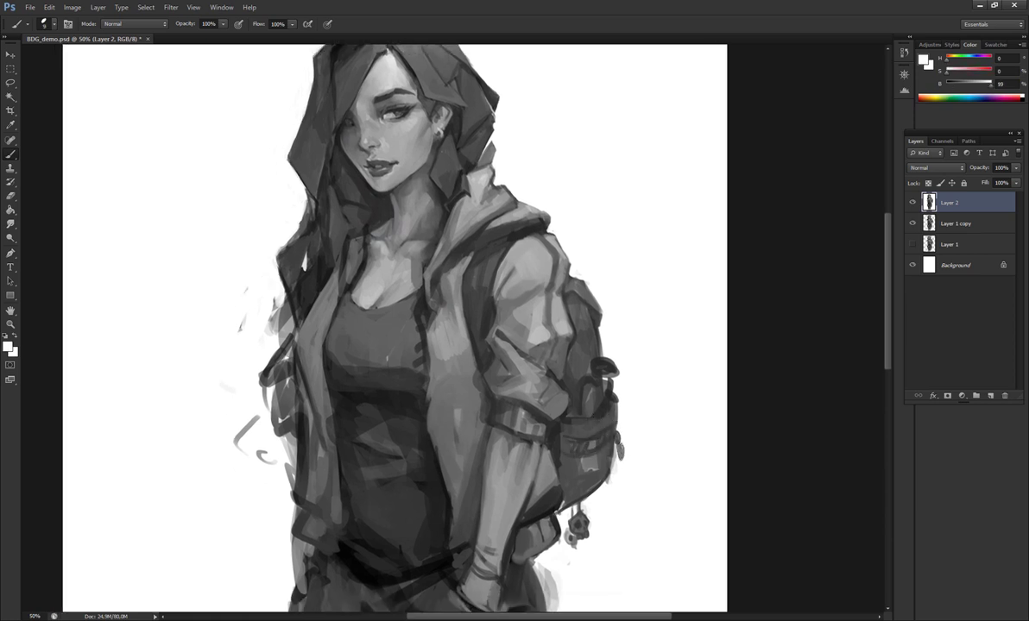
alt+click(620, 466)
drag(521, 263, 528, 343)
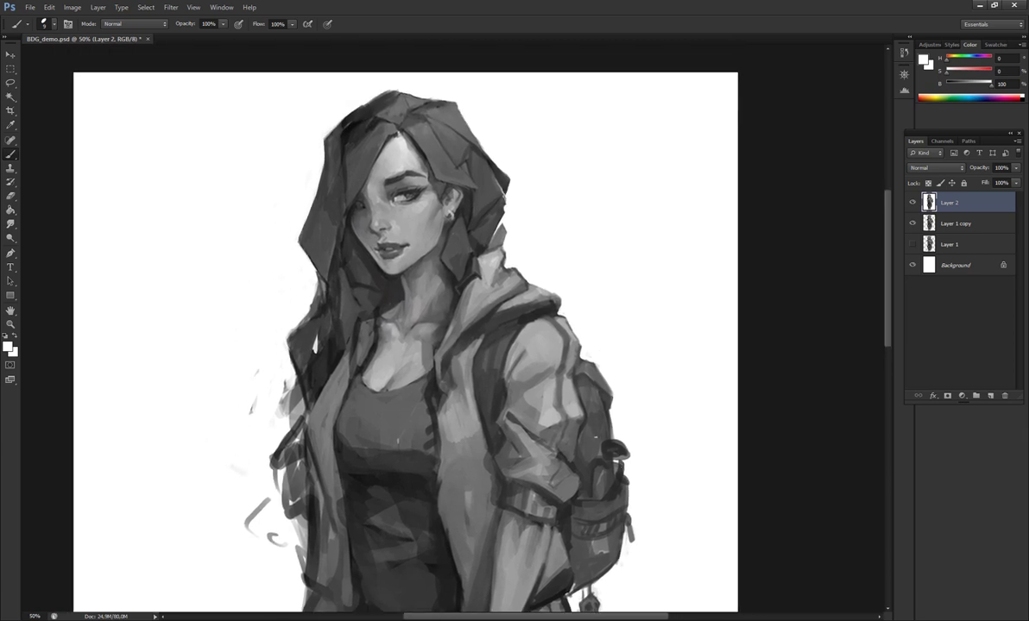
- Repaint the near jacket edge beside the tank top with a light trim line in place of the dark stitch marks
alt+click(528, 342)
mouse_move(555, 399)
mouse_down()
mouse_move(549, 420)
mouse_move(516, 427)
mouse_up()
alt+click(549, 420)
alt+click(506, 429)
drag(469, 386, 558, 341)
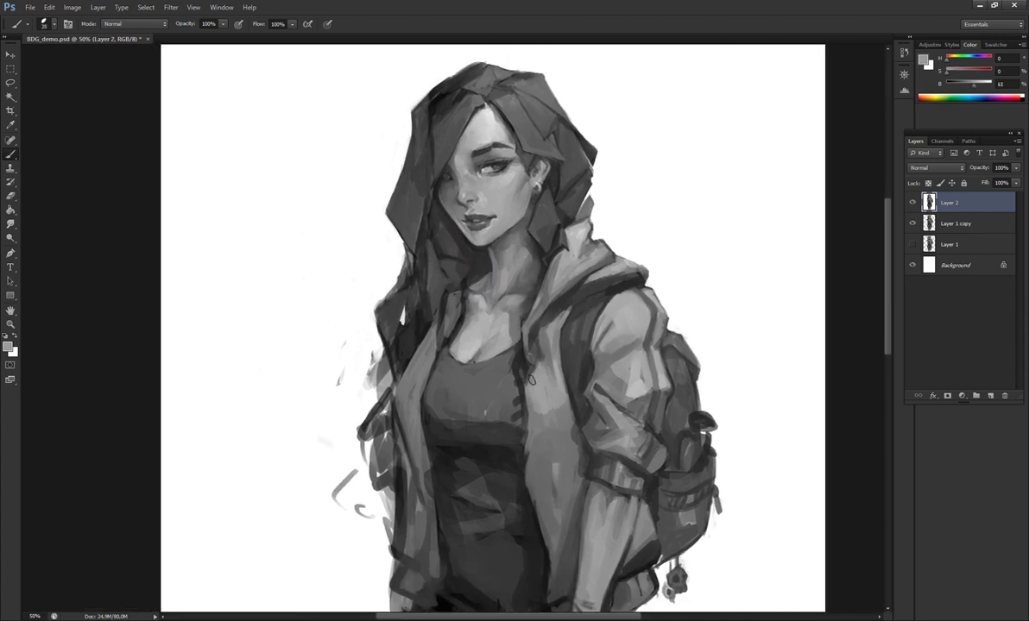
alt+click(528, 405)
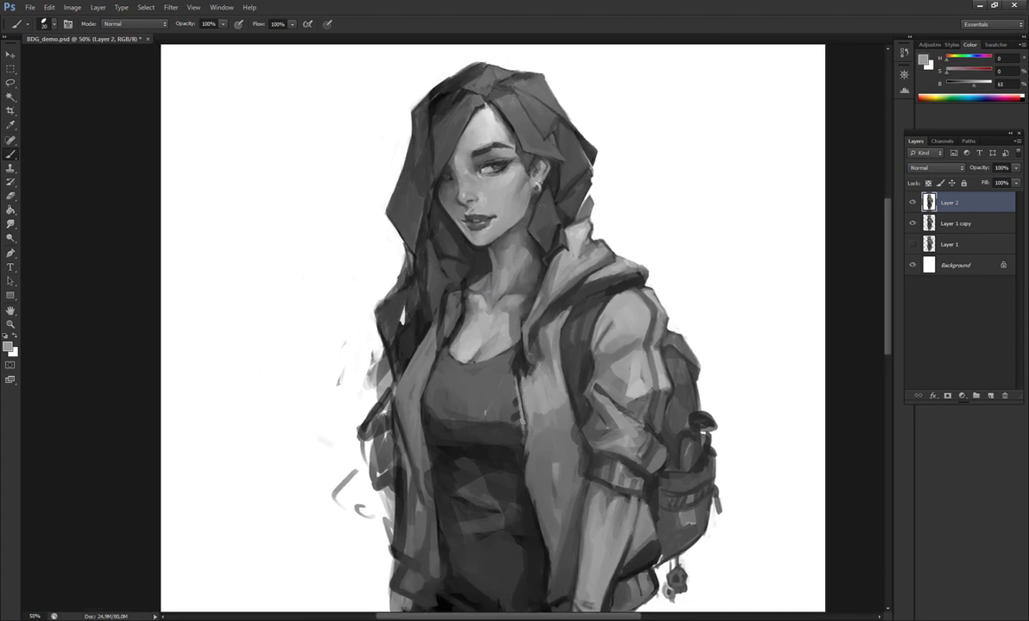
alt+click(516, 419)
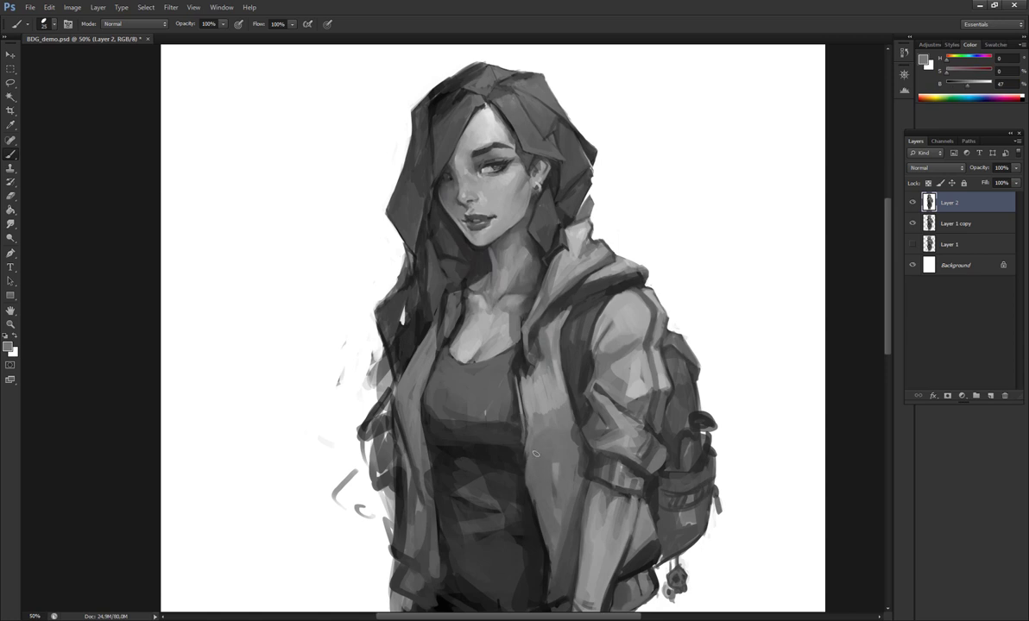
- Refine the hood opening, jaw and neck shading with sampled light and dark greys
drag(520, 416, 492, 432)
alt+click(539, 326)
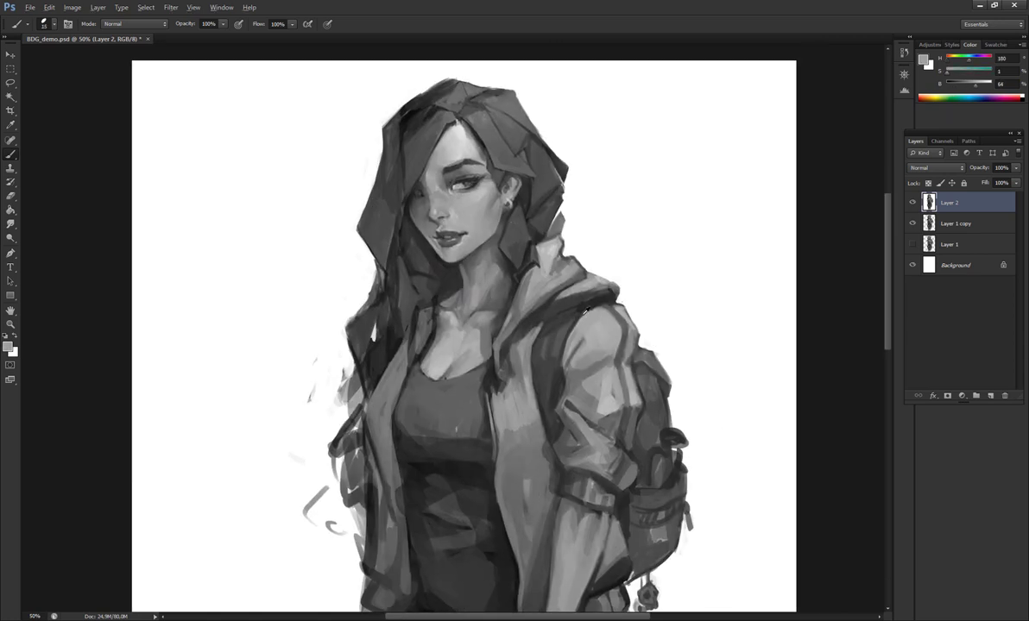
alt+click(538, 307)
drag(573, 331, 556, 388)
alt+click(449, 307)
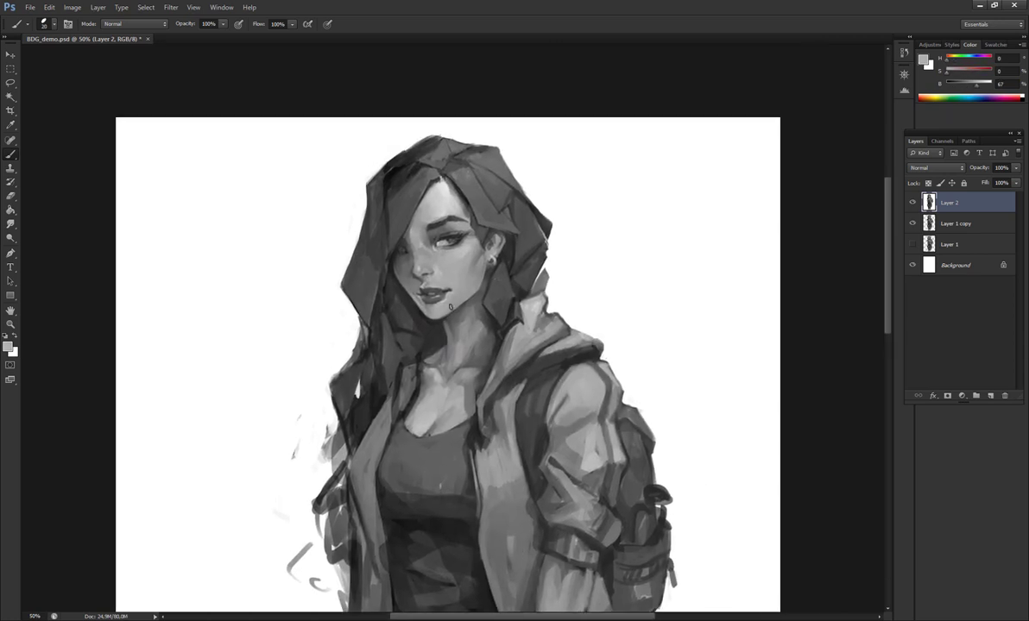
alt+click(460, 330)
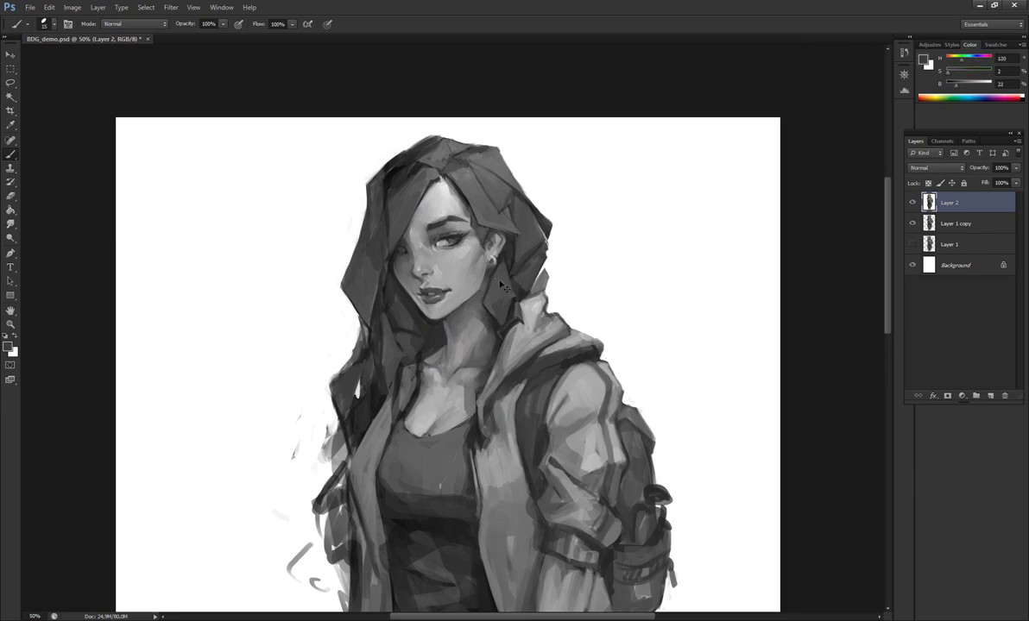
- Mirror the canvas, darken the hair shadow beside the neck, and mirror the canvas back
key(ctrl+shift+h)
alt+click(453, 309)
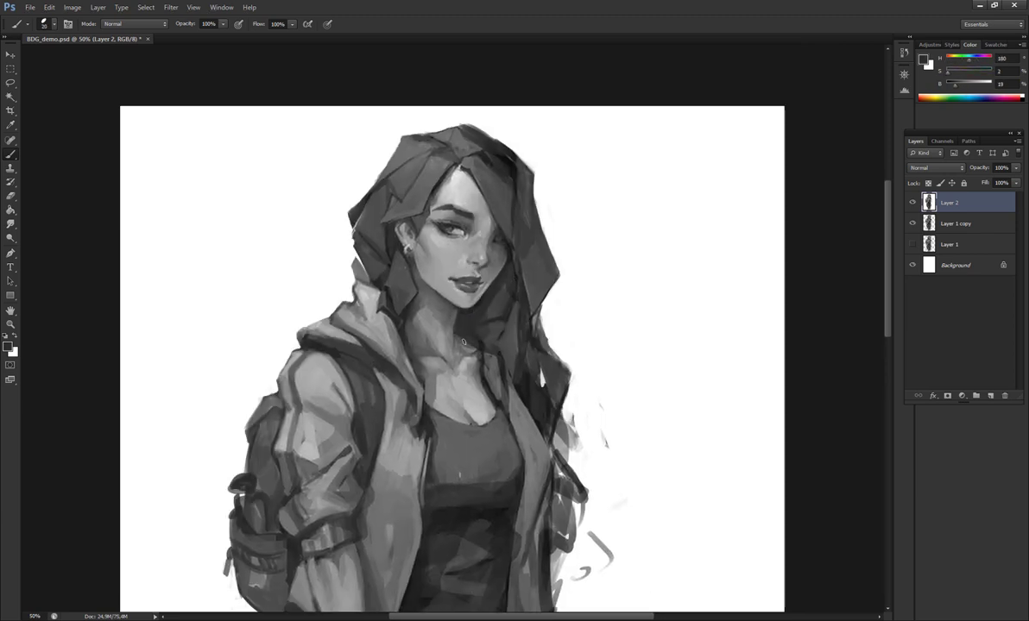
key(ctrl+shift+h)
- Refine the brow, forehead and hair at the parting with a small brush and sampled greys
scroll(466, 345, up, 3)
alt+click(448, 338)
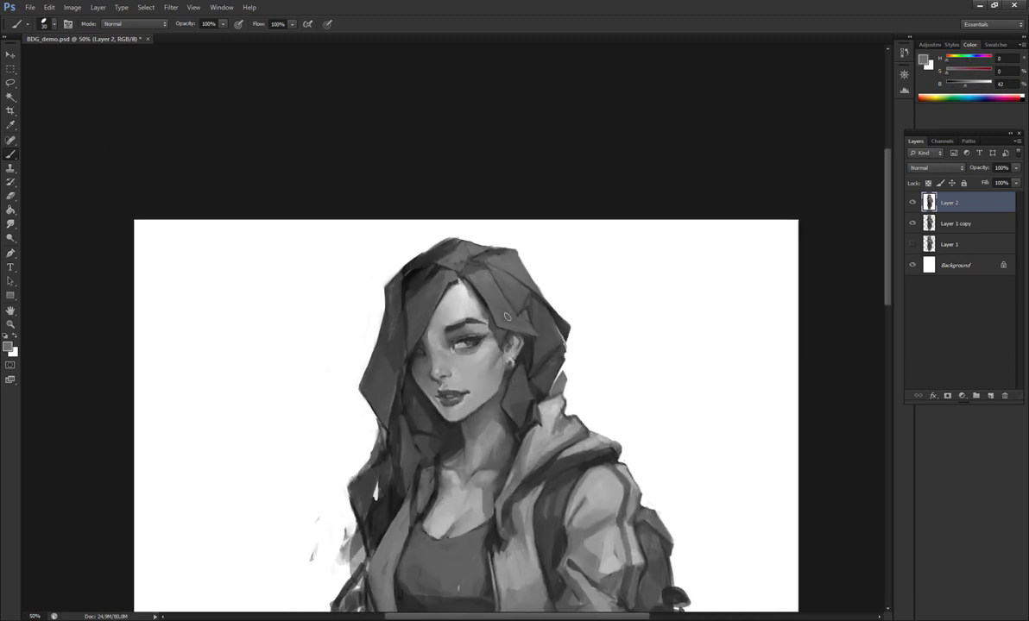
alt+click(478, 326)
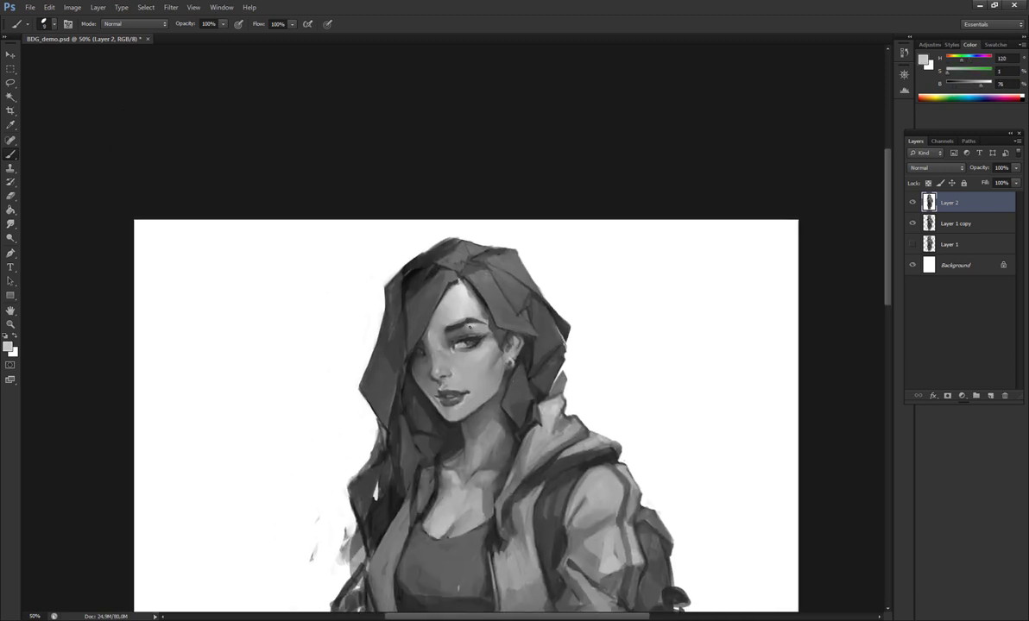
alt+click(447, 304)
scroll(472, 331, up, 1)
alt+click(472, 331)
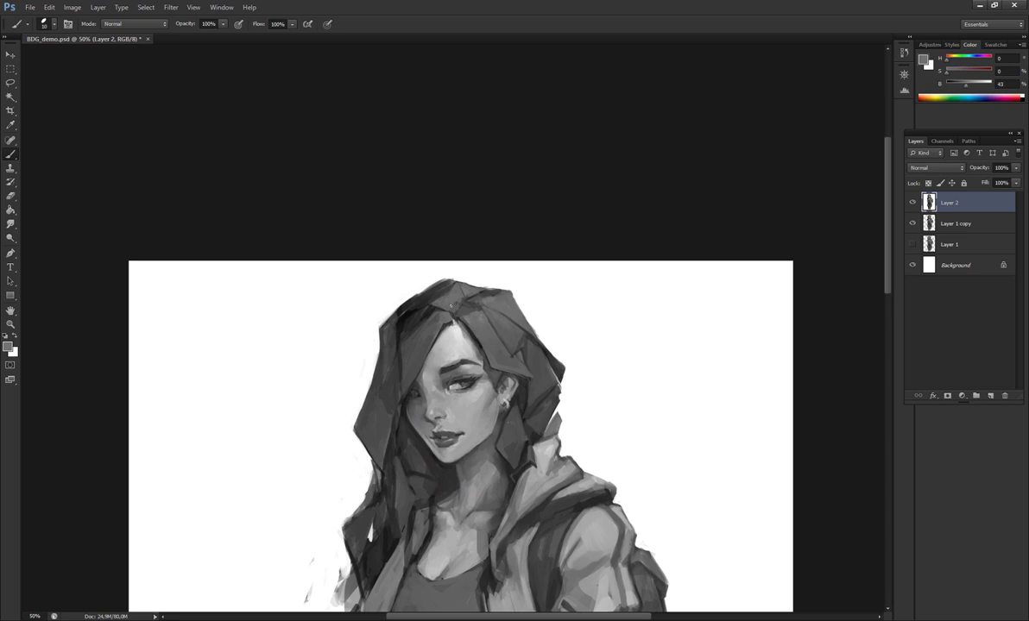
alt+click(455, 299)
alt+click(406, 351)
scroll(562, 282, down, 2)
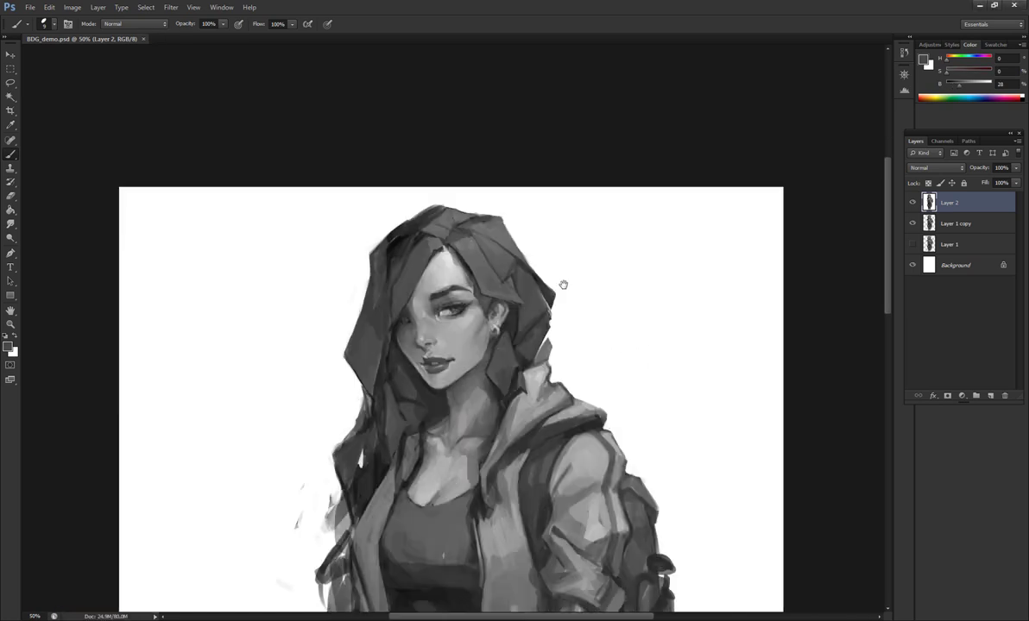
- Reshape the face in Liquify with a brush size of 274, compare the warp by undoing and redoing it, and apply the filter
key(shift+ctrl+x)
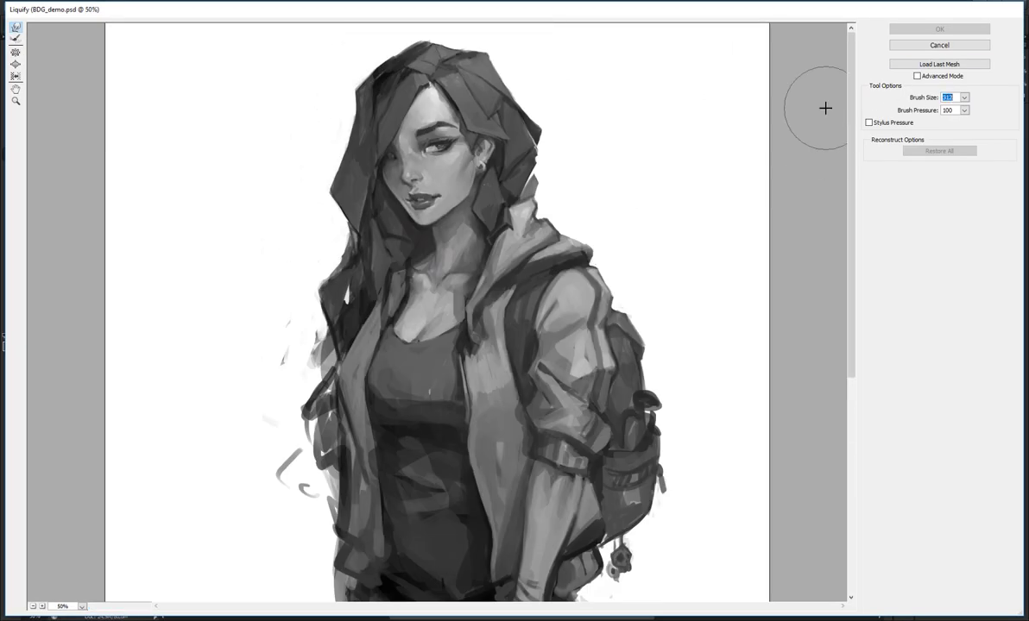
text(274)
mouse_move(459, 138)
mouse_down()
mouse_move(497, 110)
mouse_move(469, 89)
mouse_move(514, 206)
mouse_move(484, 175)
mouse_move(443, 156)
mouse_move(395, 134)
mouse_move(376, 143)
mouse_move(376, 165)
mouse_move(400, 162)
mouse_move(415, 186)
mouse_move(415, 174)
mouse_move(436, 223)
mouse_move(439, 196)
mouse_up()
key(ctrl+z)
key(ctrl+z)
key(ctrl+z)
key(ctrl+z)
key(ctrl+z)
key(ctrl+z)
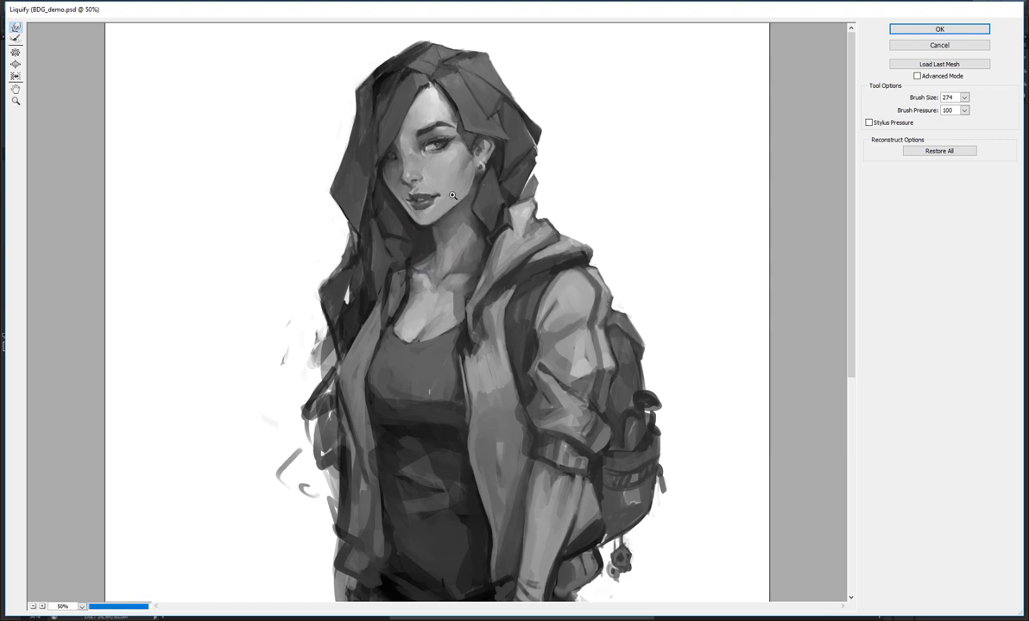
key(Return)
- Mirror the canvas and pull in the far hip and thigh in Liquify with a brush size of 1234
key(h)
key(ctrl+shift+x)
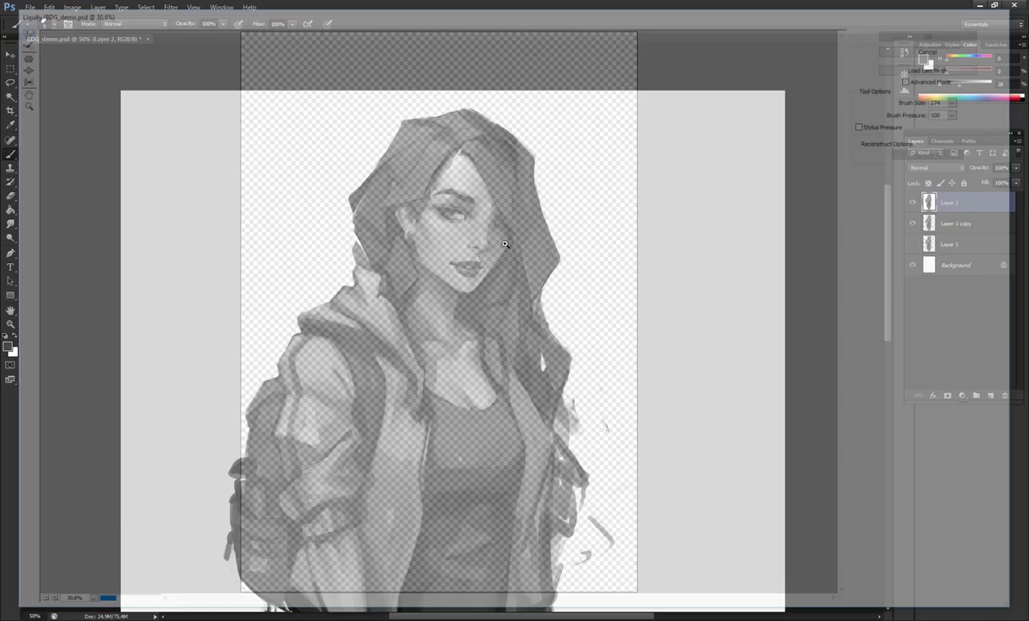
scroll(432, 86, up, 2)
scroll(452, 119, down, 4)
scroll(452, 119, up, 2)
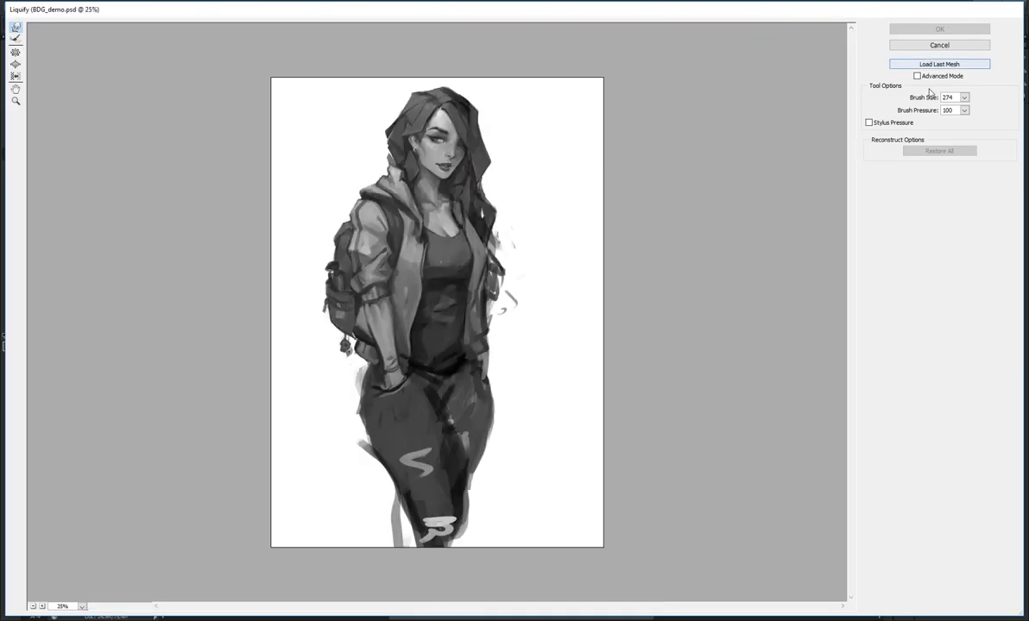
drag(496, 367, 528, 368)
key(ctrl+z)
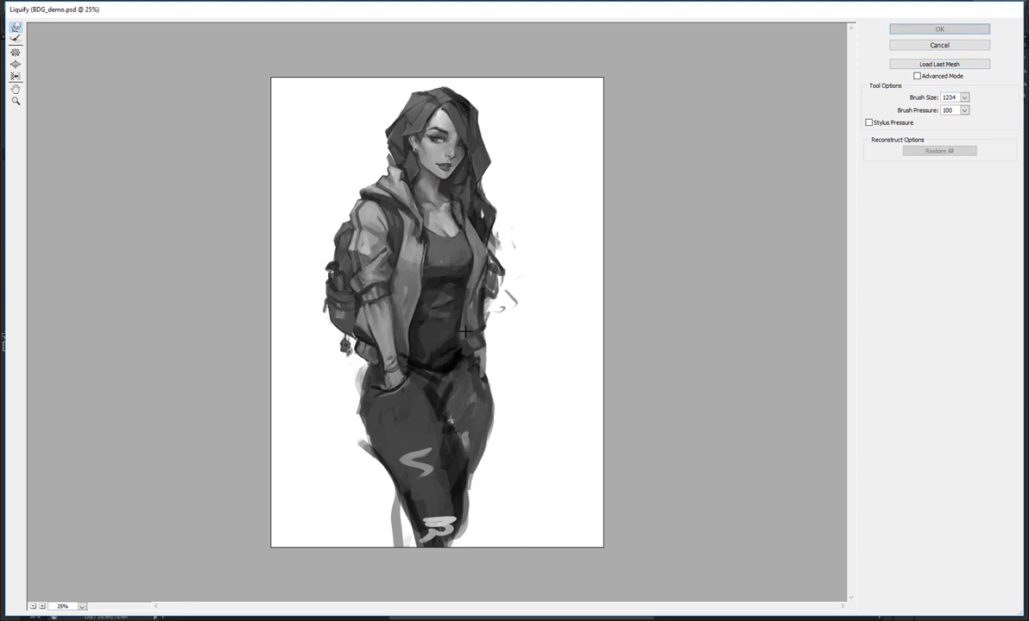
key(ctrl+z)
key(ctrl+z)
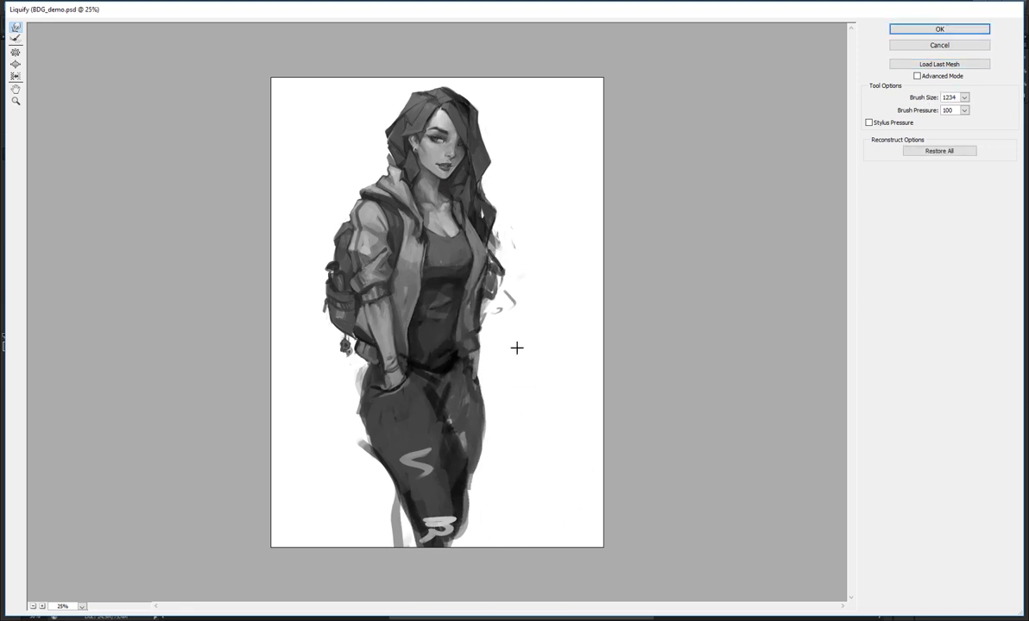
- Reshape the backpack in Liquify, undo the near-hip warp, then apply the filter and mirror the canvas back
drag(370, 252, 333, 402)
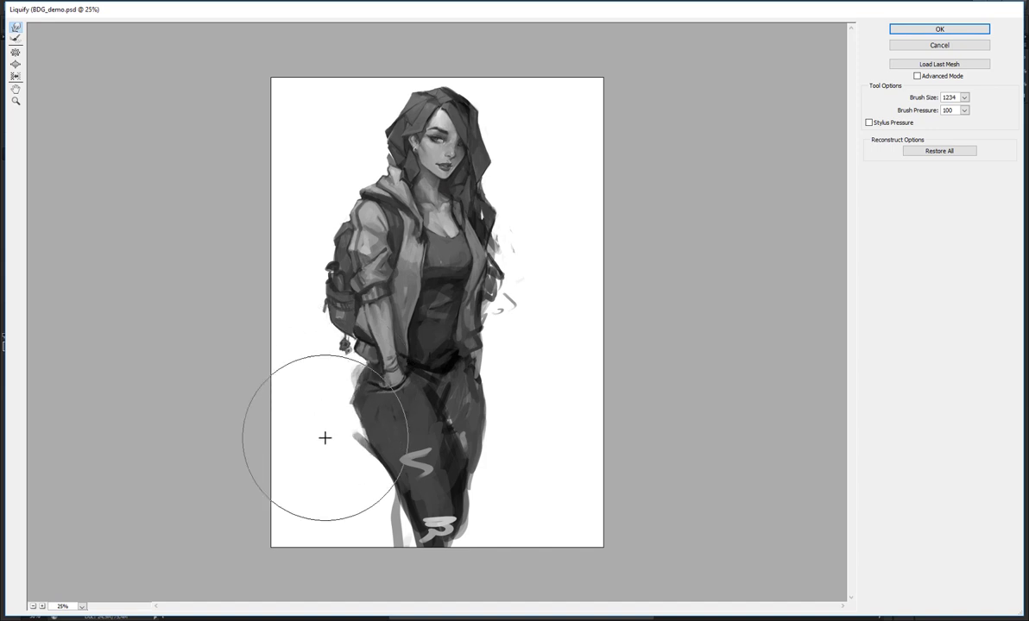
key(ctrl+space)
key(ctrl+z)
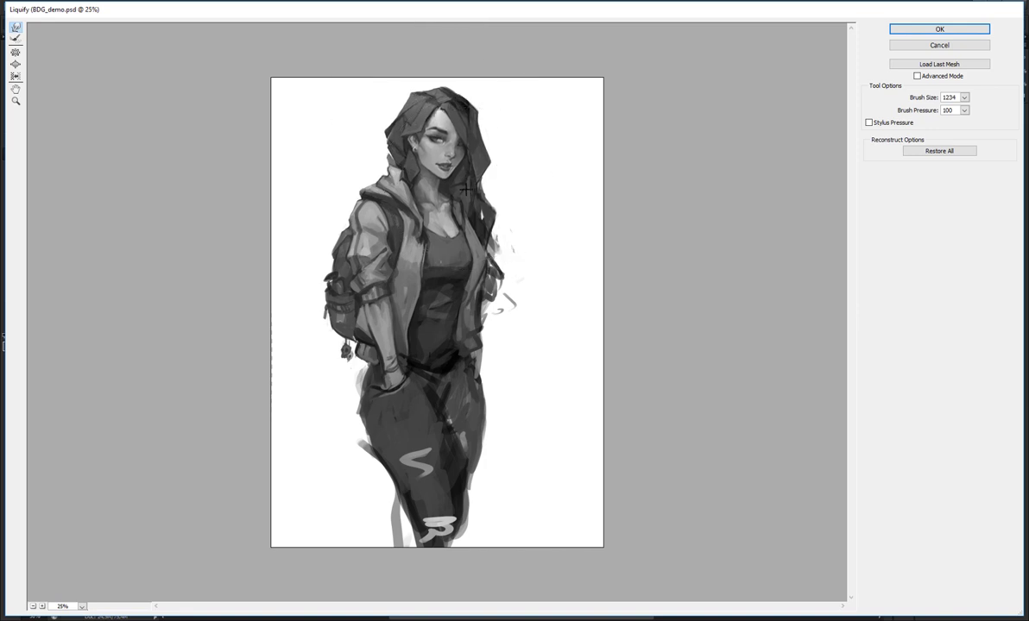
key(Return)
key(ctrl+minus)
key(ctrl+minus)
key(ctrl+minus)
key(ctrl+plus)
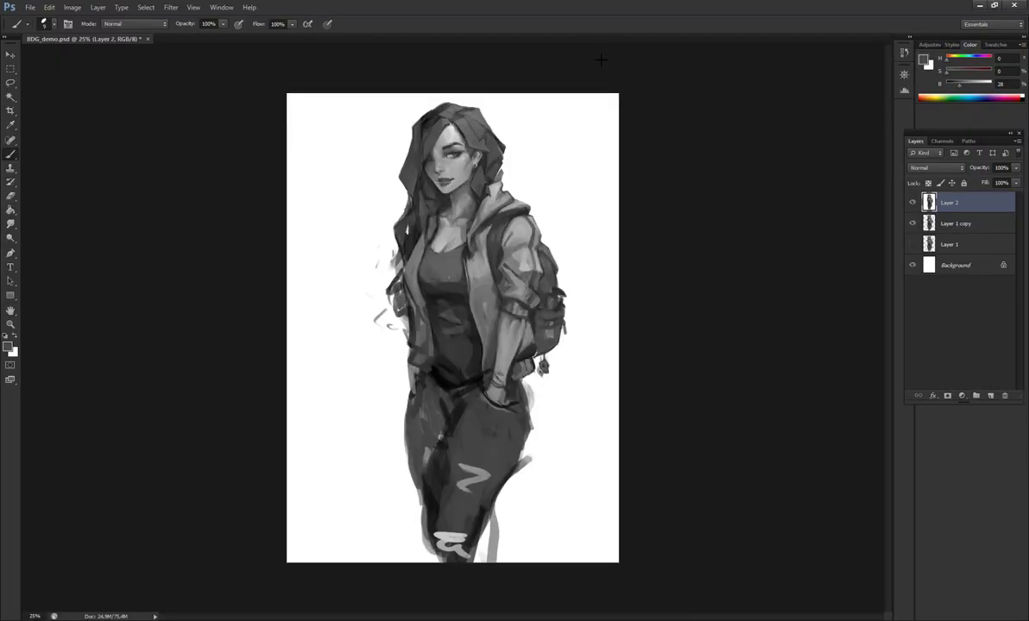
- Adjust the figure's contours in Liquify with a brush size of 304 and apply the filter
key(ctrl+plus)
key(ctrl+shift+x)
key(ctrl+plus)
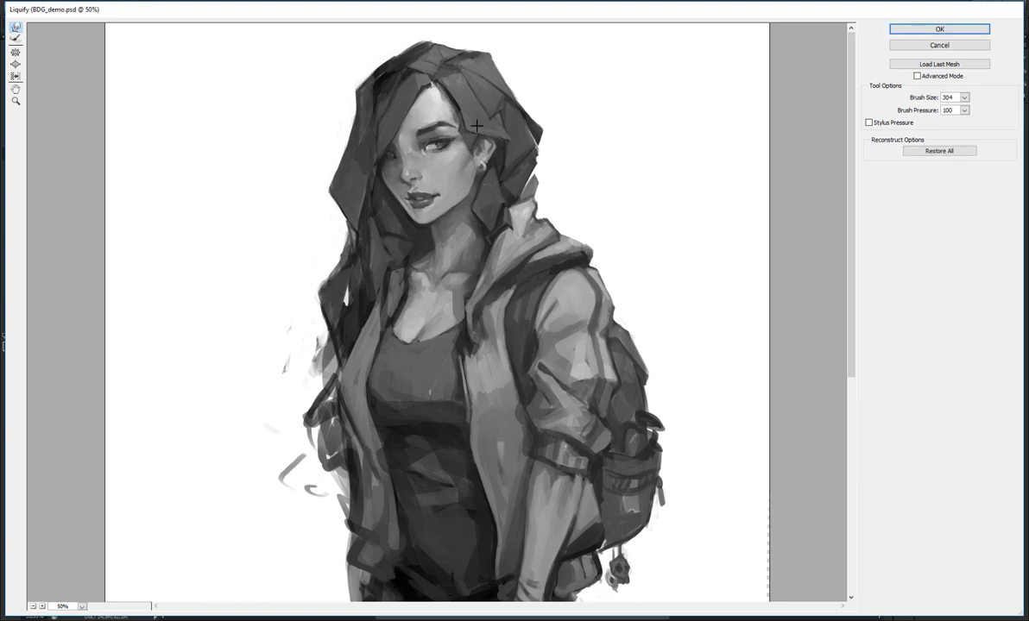
key(Return)
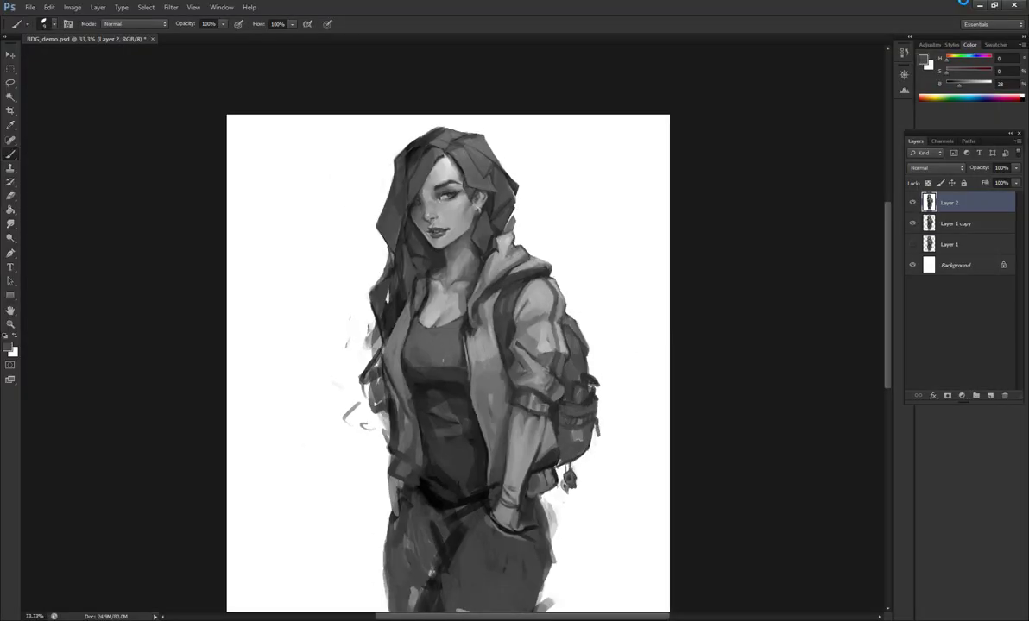
- Warp the face and surrounding hair in Liquify with a brush size of 304 and apply the filter
key(ctrl+plus)
key(ctrl+minus)
key(shift+ctrl+x)
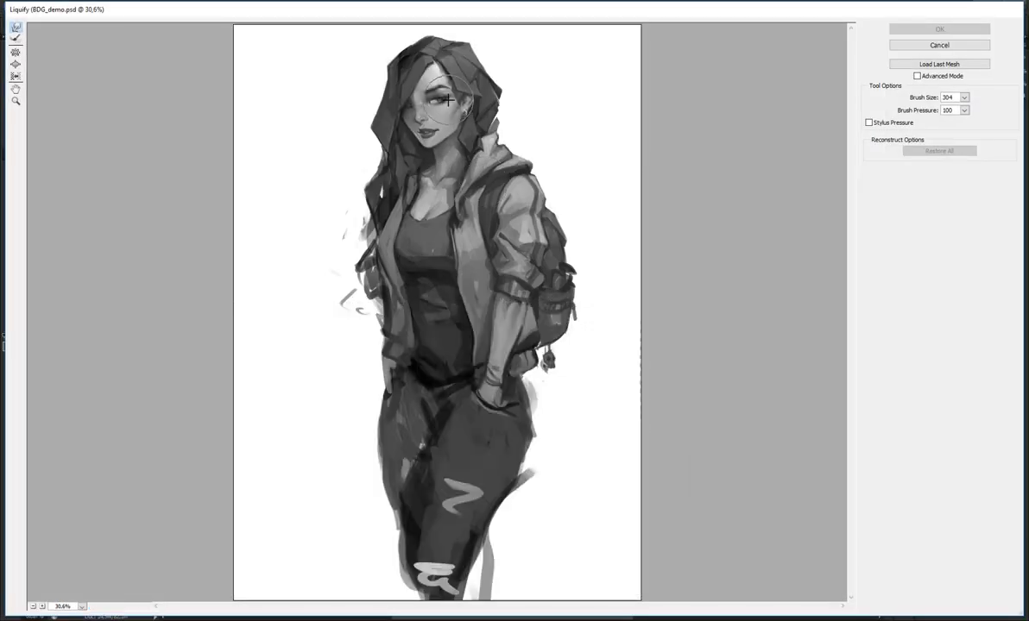
mouse_move(453, 97)
mouse_down()
mouse_move(431, 91)
mouse_move(473, 82)
mouse_up()
drag(450, 134, 401, 127)
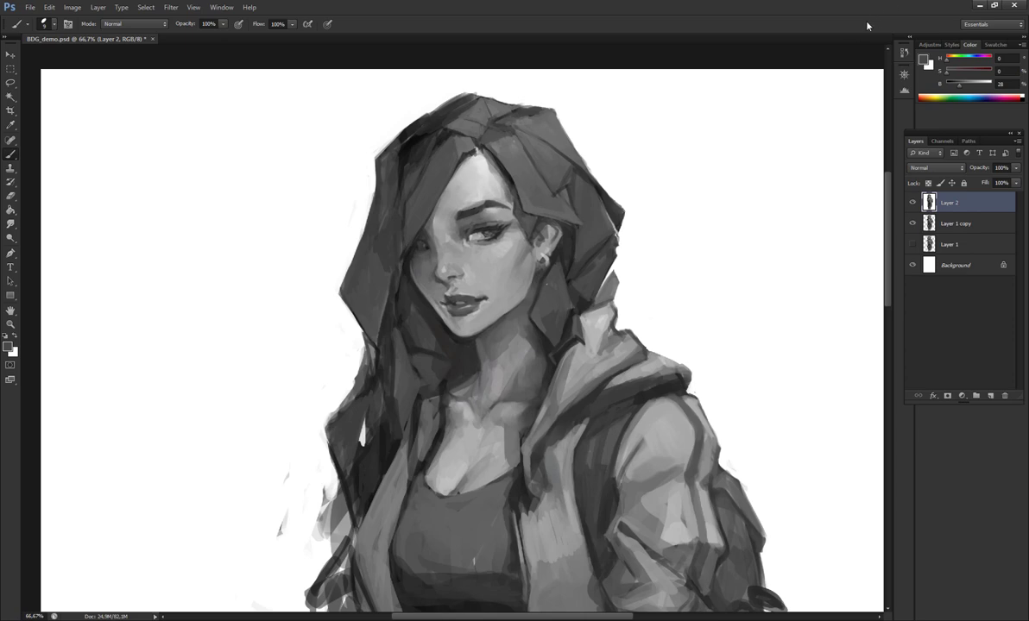
key(ctrl+plus)
key(ctrl+minus)
key(ctrl+minus)
key(ctrl+minus)
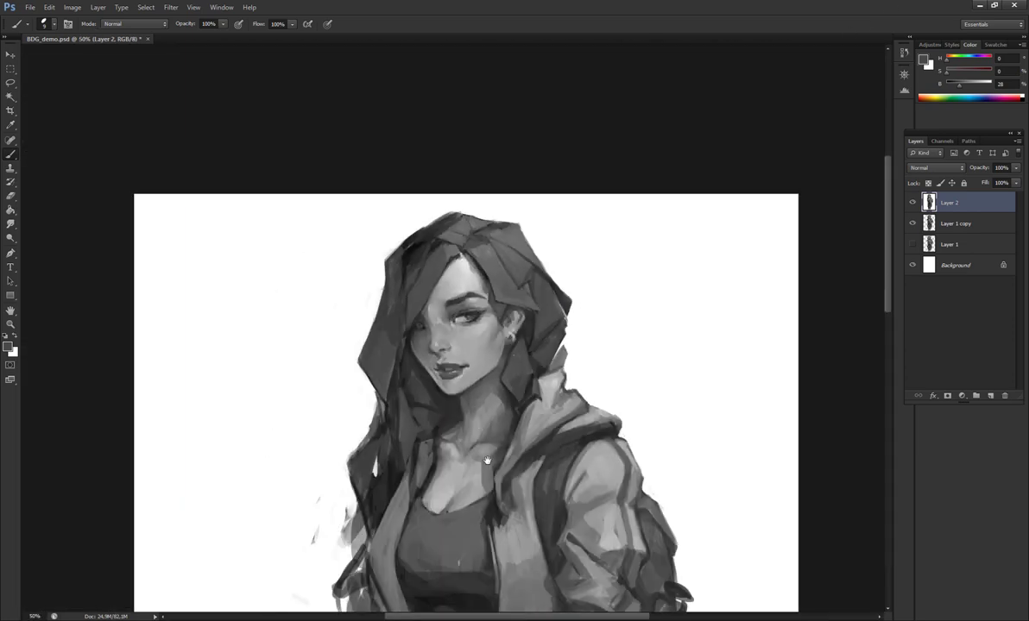
- Paint white over the stray marks beside the jacket and trim the outer edges of the hips and thighs
drag(348, 506, 371, 207)
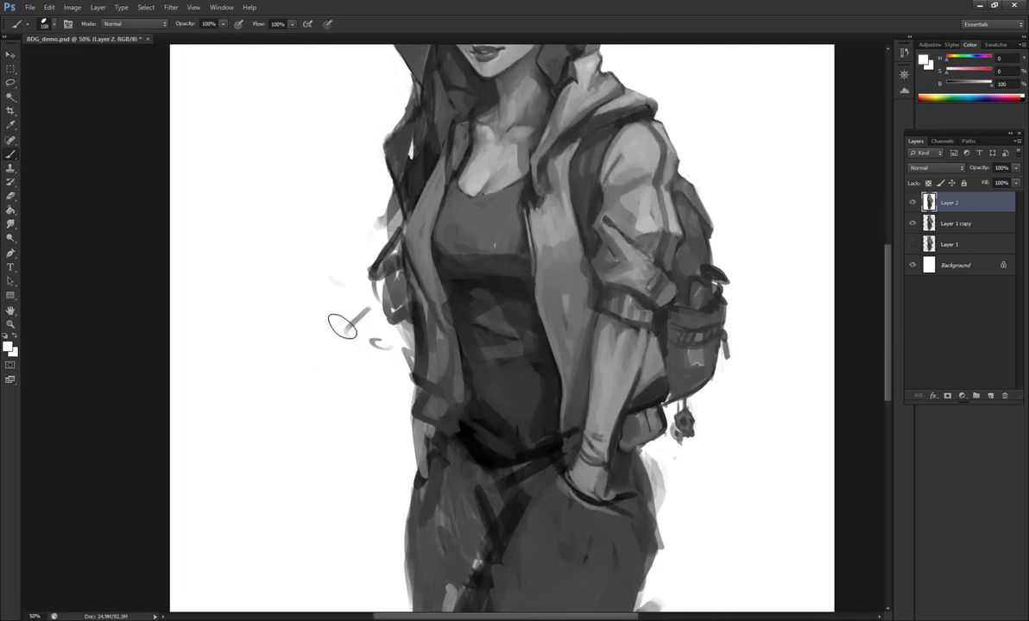
key(ctrl+minus)
alt+click(547, 401)
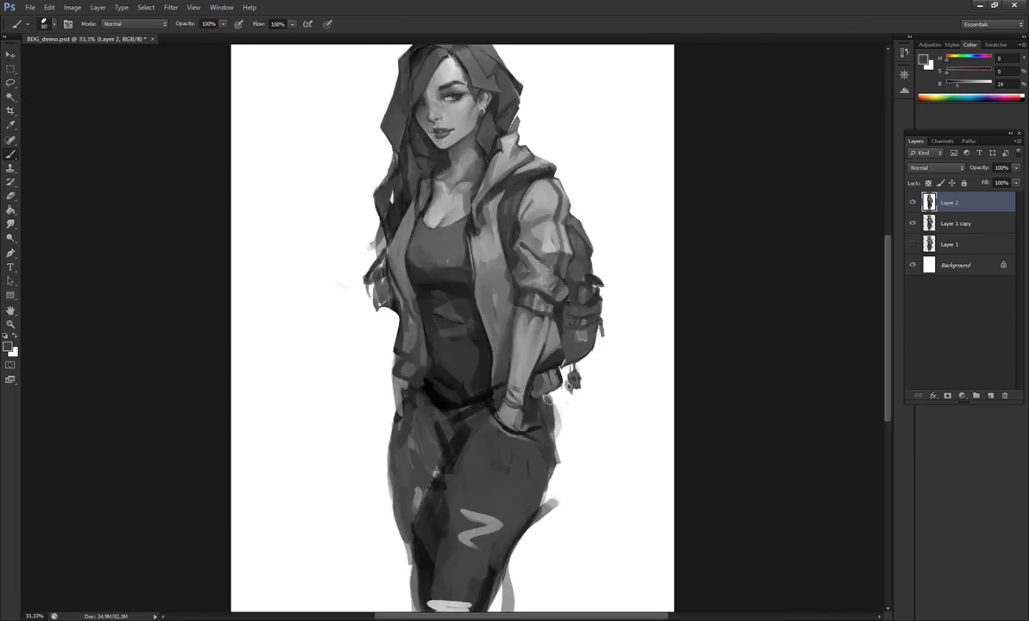
key(x)
mouse_move(421, 479)
mouse_down()
mouse_move(407, 543)
mouse_move(422, 561)
mouse_up()
alt+click(413, 458)
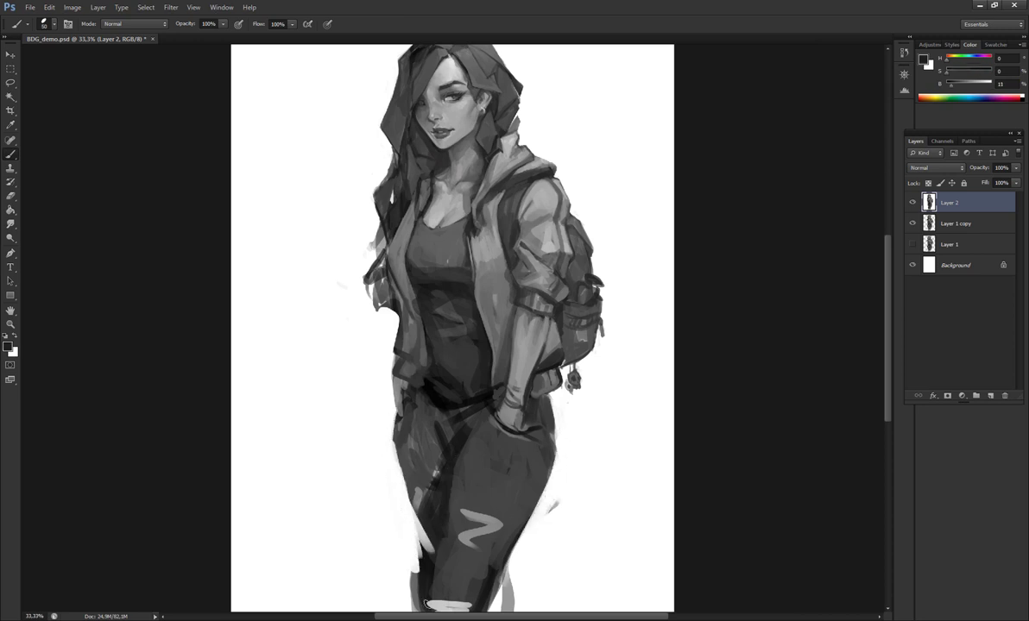
- Darken and define the trousers' waistband, crotch folds and thigh edges with sampled dark greys
drag(411, 505, 399, 549)
drag(403, 456, 389, 508)
mouse_move(437, 437)
mouse_down()
mouse_move(442, 382)
mouse_move(466, 412)
mouse_up()
alt+click(516, 342)
mouse_move(471, 311)
mouse_down()
mouse_move(481, 392)
mouse_move(500, 392)
mouse_move(470, 492)
mouse_up()
mouse_move(516, 559)
mouse_down()
mouse_move(568, 399)
mouse_move(562, 565)
mouse_up()
- Refine the front edge of the open jacket with sampled mid-greys
alt+click(535, 266)
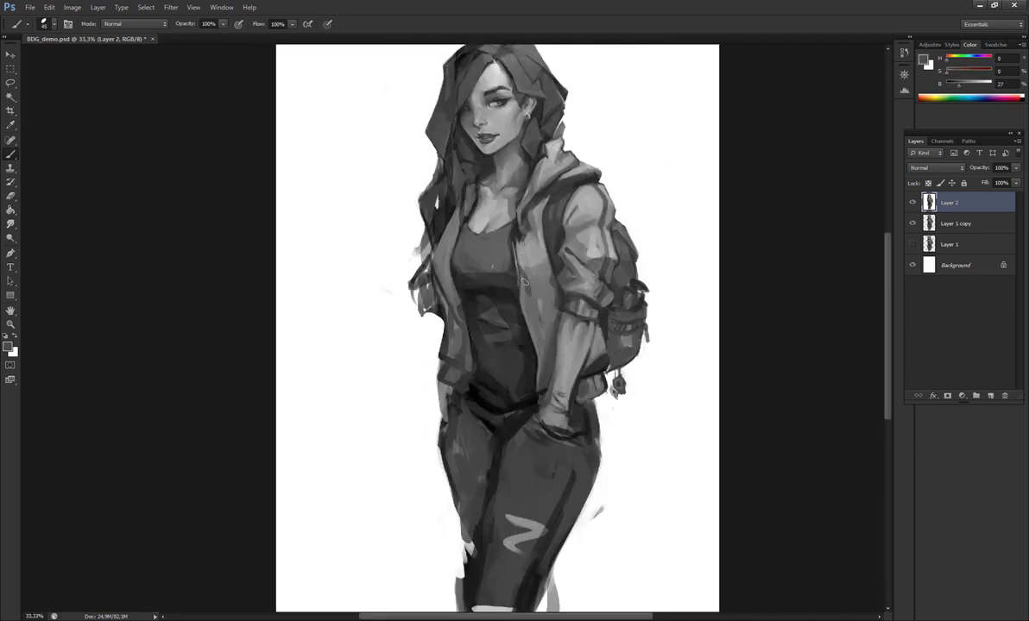
alt+click(528, 315)
scroll(528, 315, up, 3)
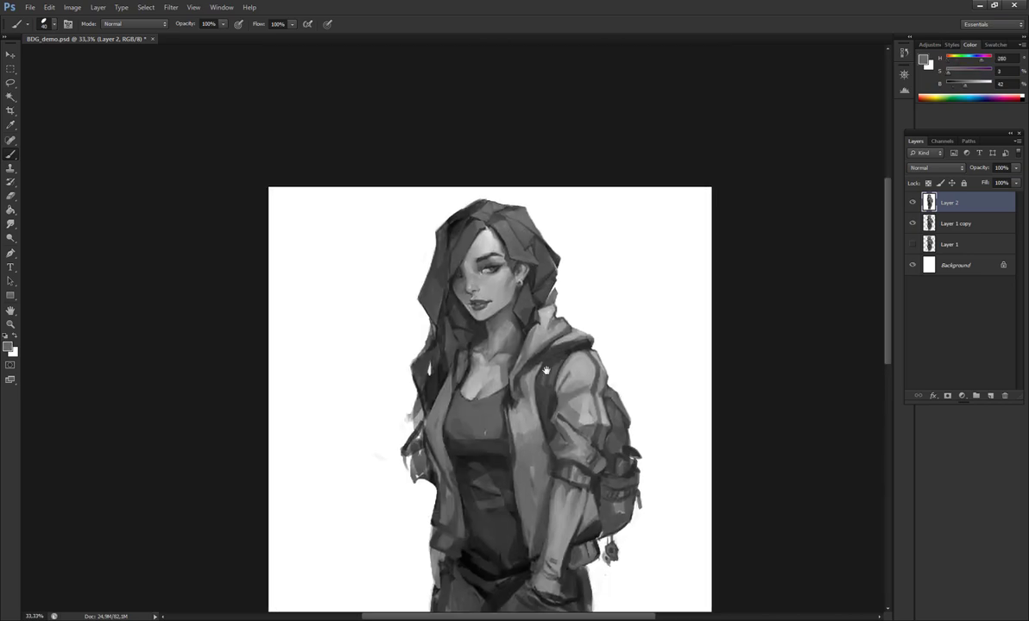
- Mirror the canvas, adjust the sleeve cuff, backpack and hips in Liquify with a brush size of 440, and apply the filter
key(h)
key(ctrl+shift+x)
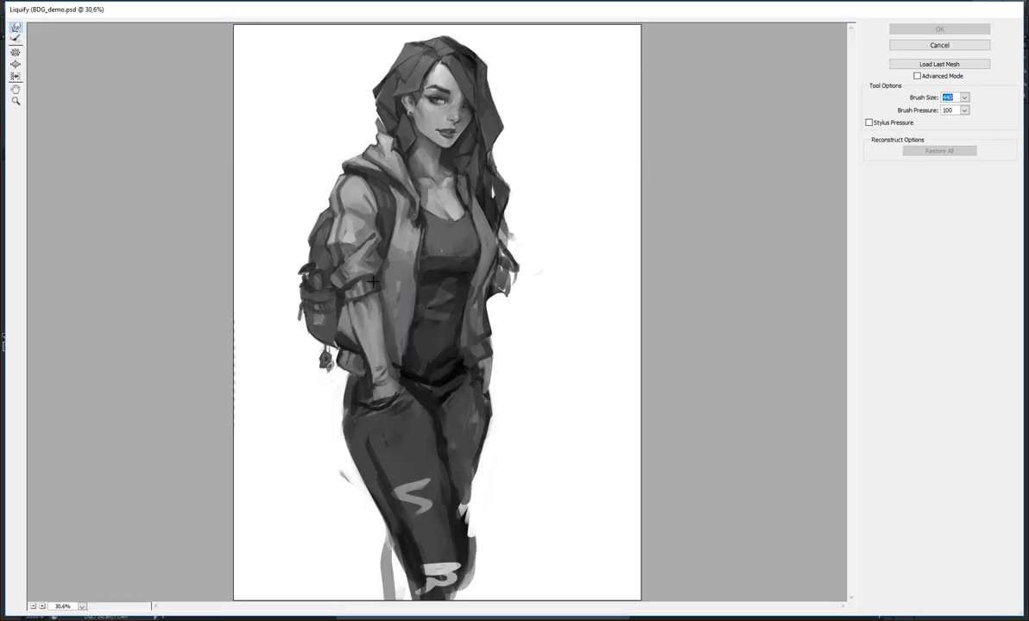
mouse_move(373, 281)
mouse_down()
mouse_move(333, 269)
mouse_move(339, 285)
mouse_up()
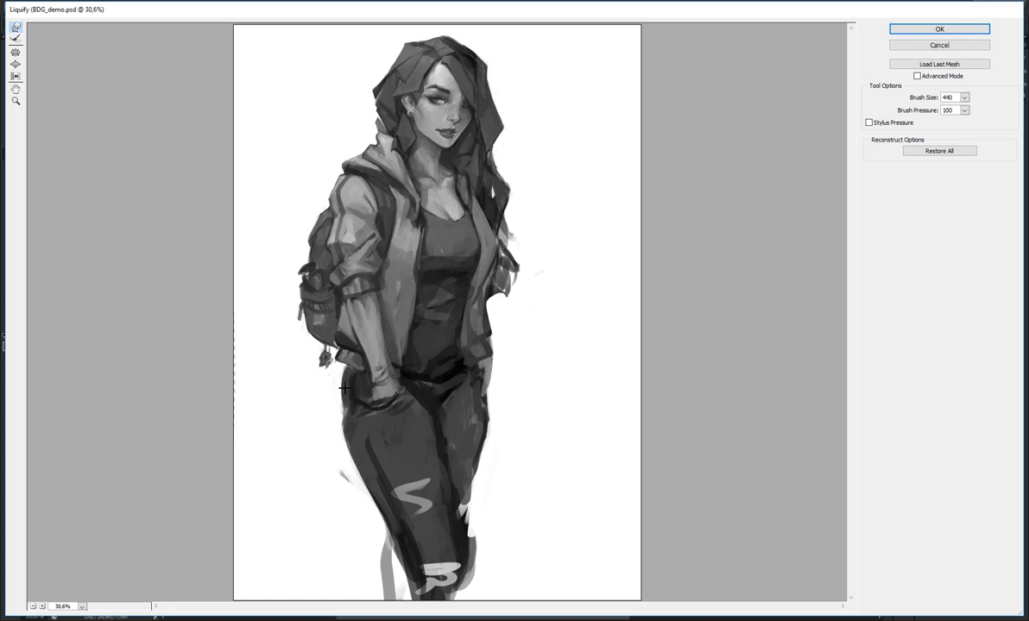
click(932, 32)
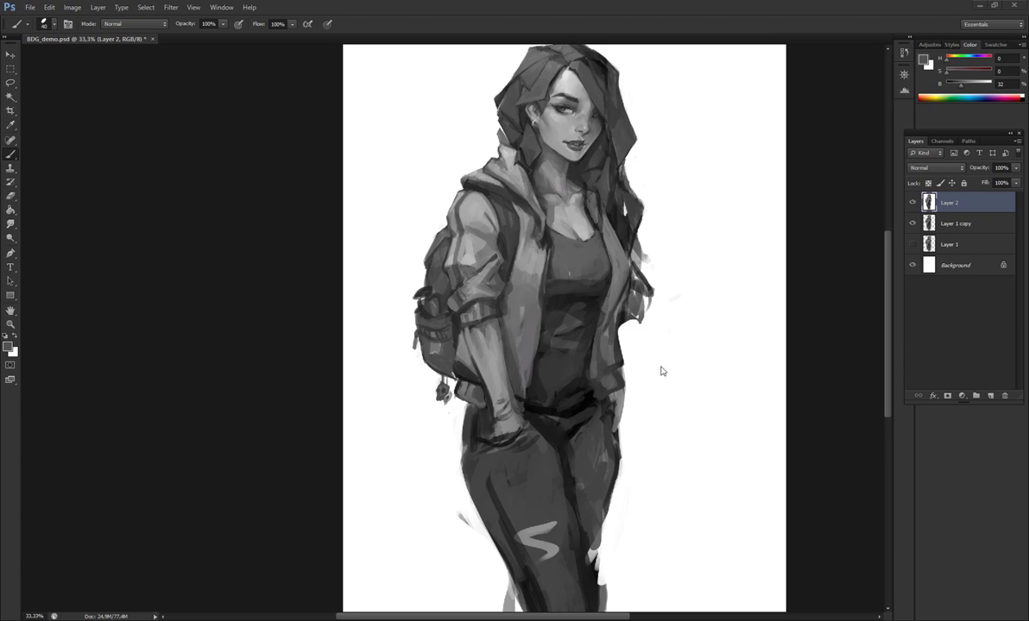
- Mirror the canvas back, switch to the full-screen view, and dab a small beauty mark above the upper lip
key(ctrl+shift+h)
key(ctrl+plus)
key(ctrl+plus)
key(ctrl+plus)
key(f)
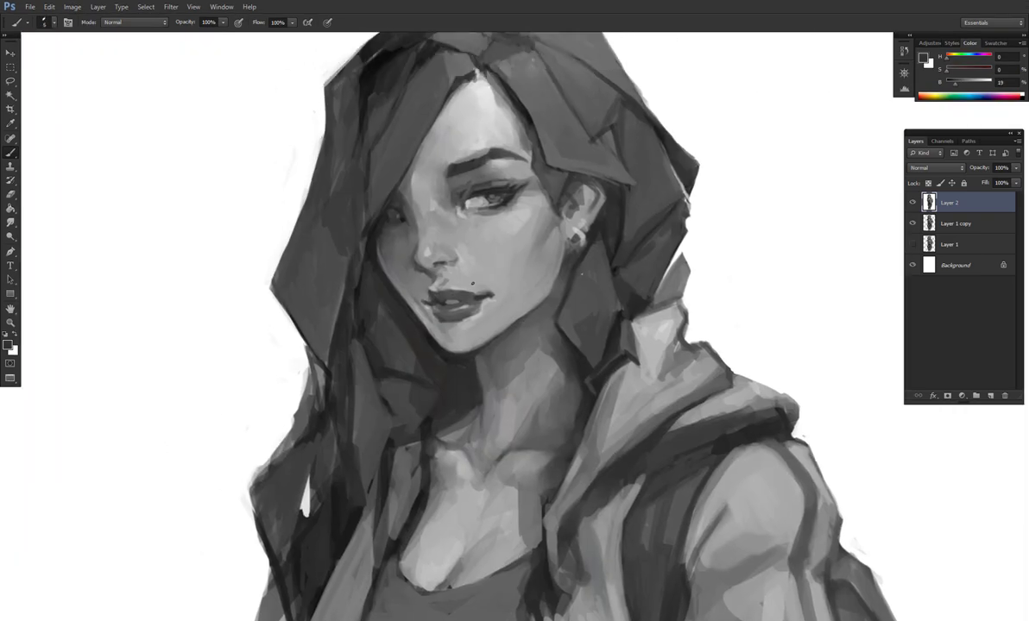
mouse_move(472, 283)
mouse_down()
mouse_move(505, 310)
mouse_move(517, 253)
mouse_up()
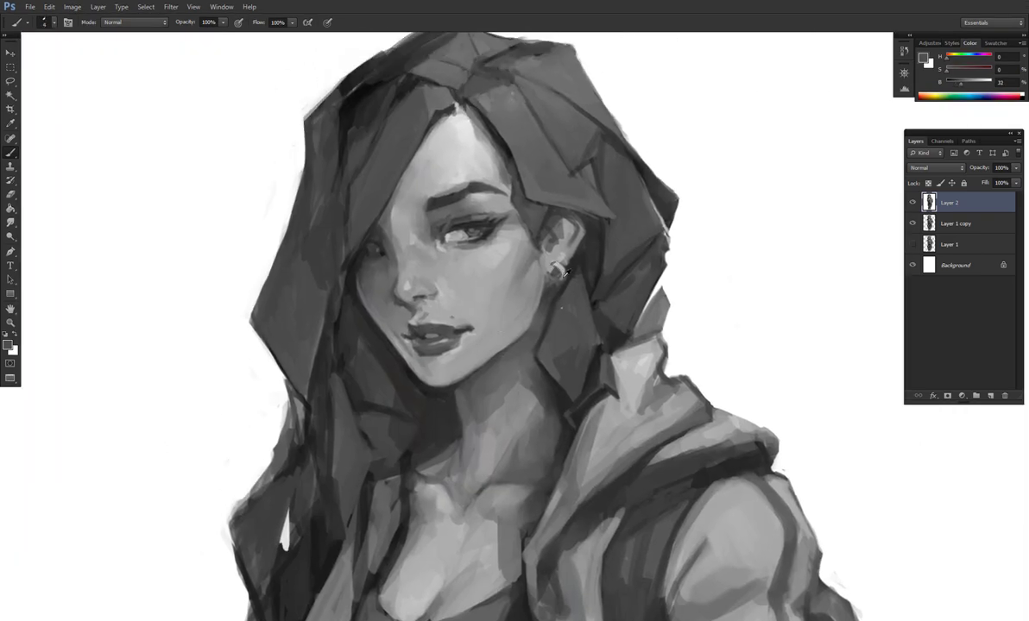
- Refine the hoop earring and the shading around the nose with a small brush and sampled greys
alt+click(559, 270)
alt+click(420, 294)
mouse_move(431, 207)
mouse_down()
mouse_move(443, 255)
mouse_move(415, 234)
mouse_up()
alt+click(431, 237)
alt+click(416, 233)
alt+click(410, 238)
- Soften the skin shading around the eye and nose bridge with sampled light and mid-greys
alt+click(479, 246)
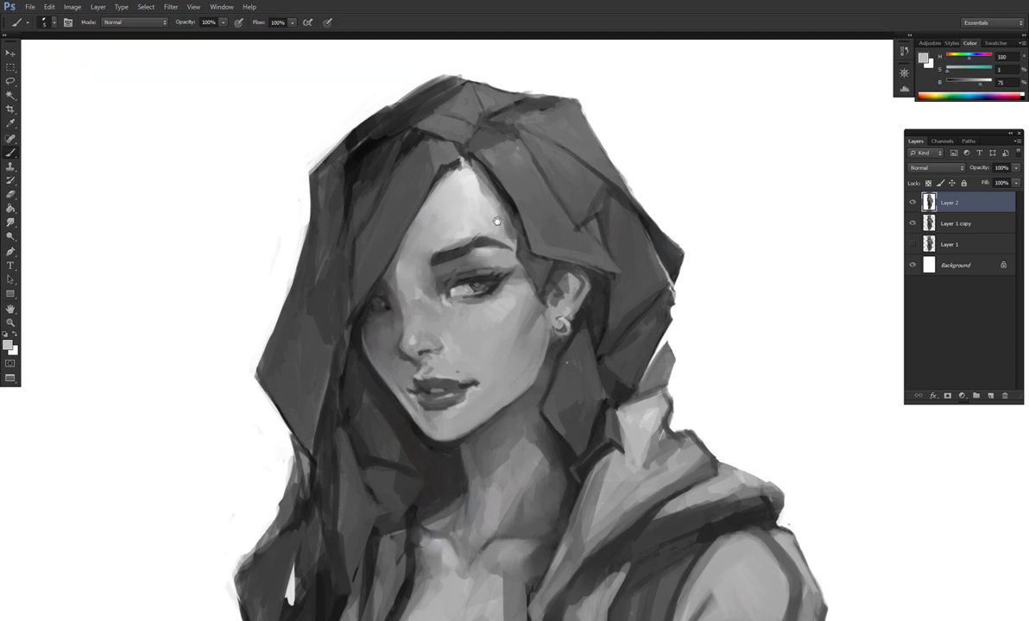
drag(468, 276, 468, 265)
alt+click(452, 294)
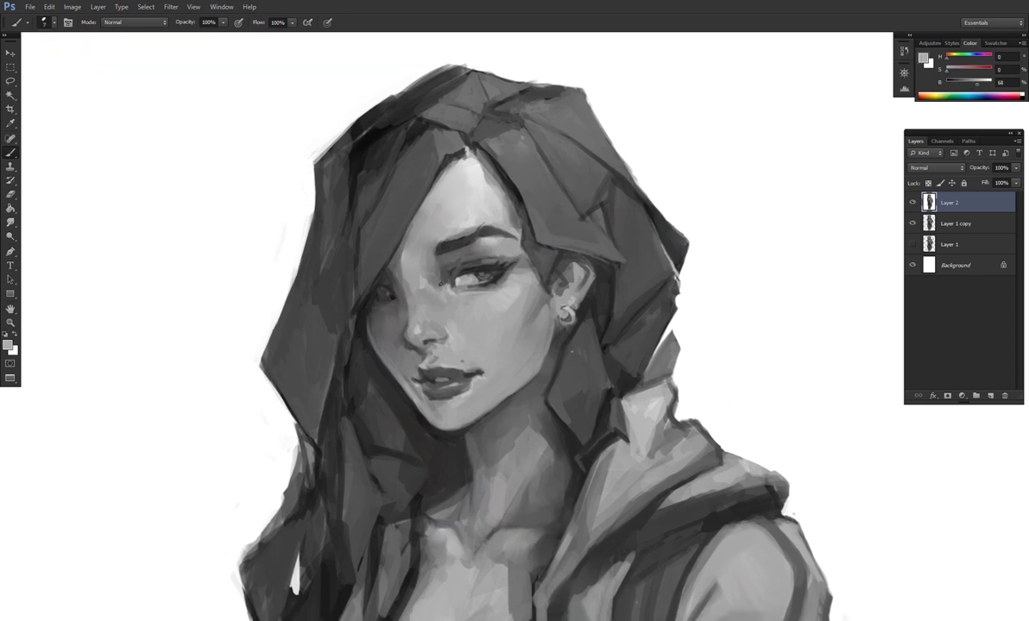
alt+click(438, 273)
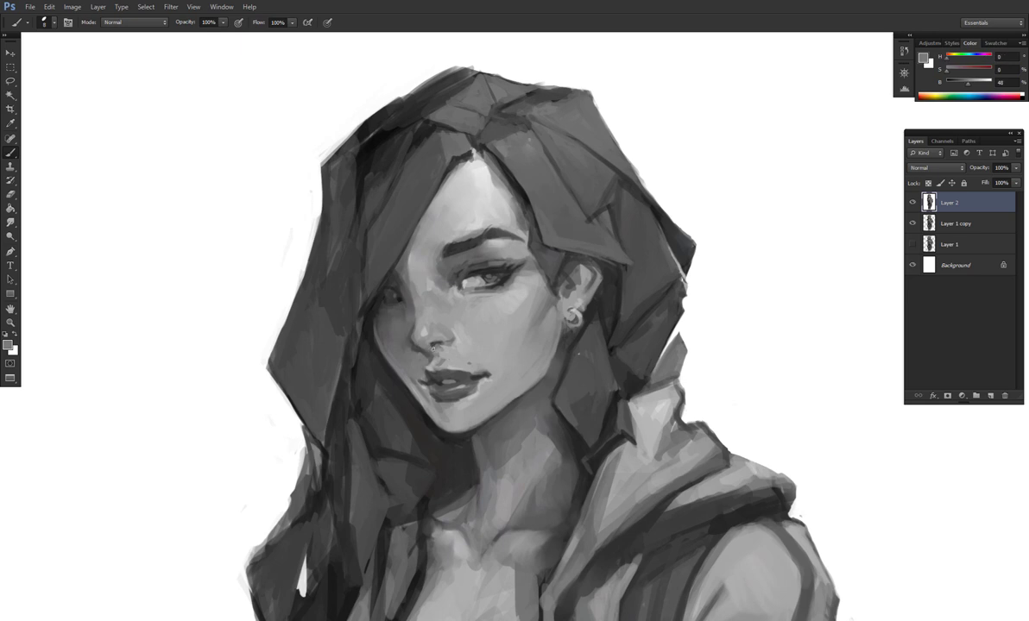
- Refine the shading around the cheek, mouth and ear with small strokes in sampled grey tones
alt+click(489, 324)
drag(490, 324, 489, 334)
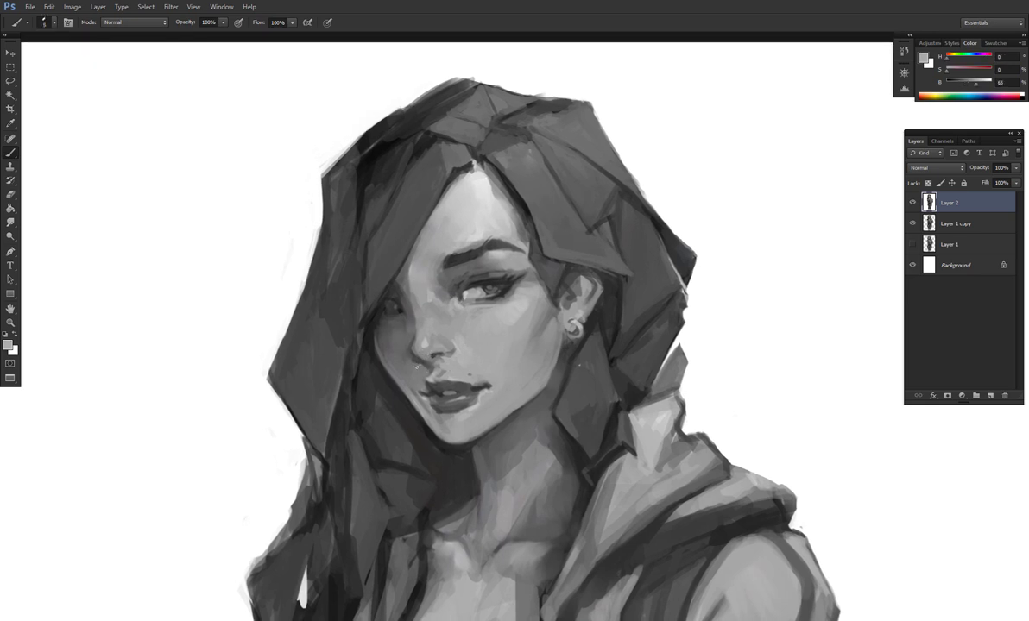
alt+click(444, 390)
alt+click(590, 313)
drag(589, 312, 525, 252)
alt+click(537, 302)
- Touch up the lips and chin with light and mid greys sampled from the face
alt+click(439, 371)
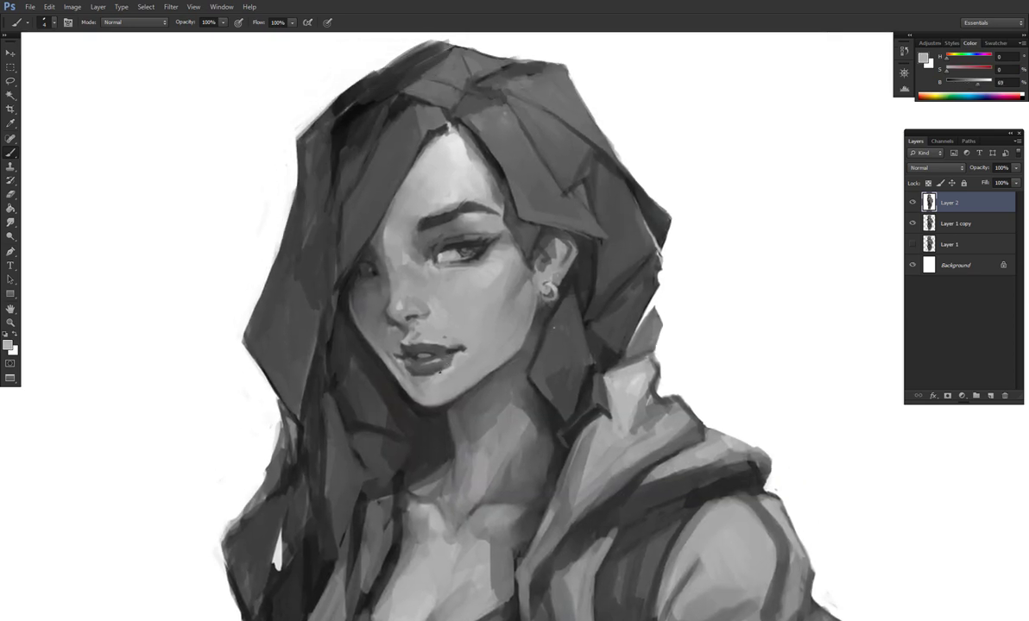
alt+click(426, 373)
alt+click(427, 393)
alt+click(421, 391)
- Create a new layer above Layer 2 and set the brush colour to orange-brown with hue 26 and saturation 83%
key(ctrl+minus)
key(ctrl+minus)
key(ctrl+minus)
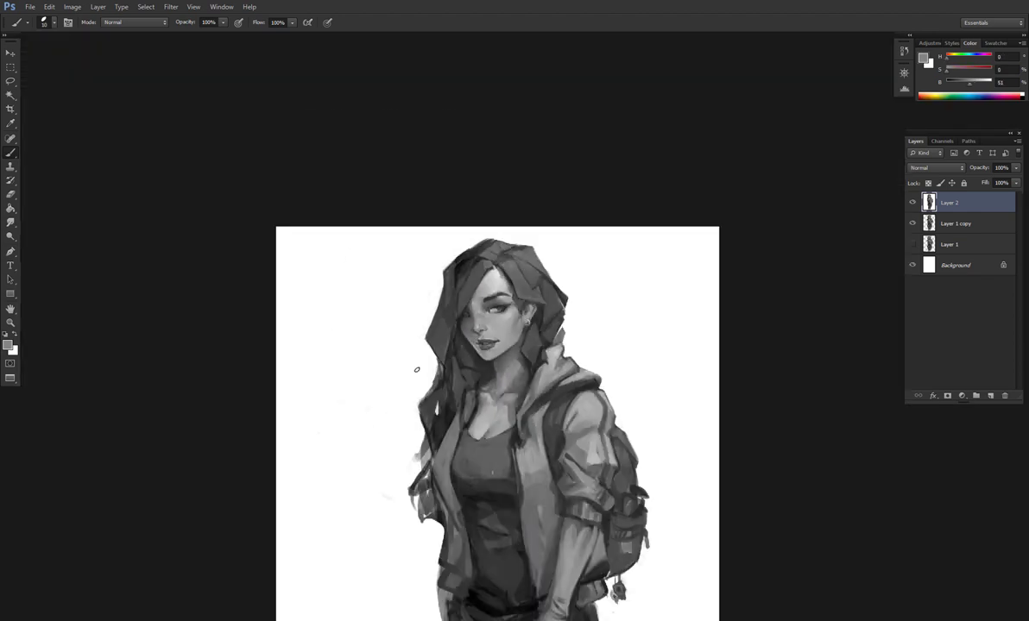
alt+click(550, 380)
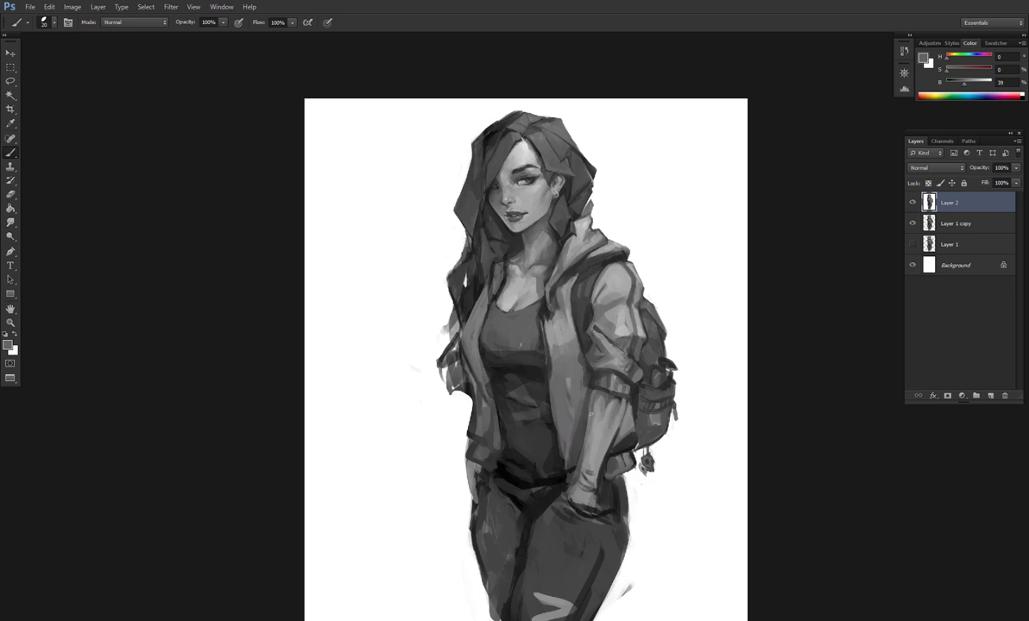
drag(625, 324, 609, 314)
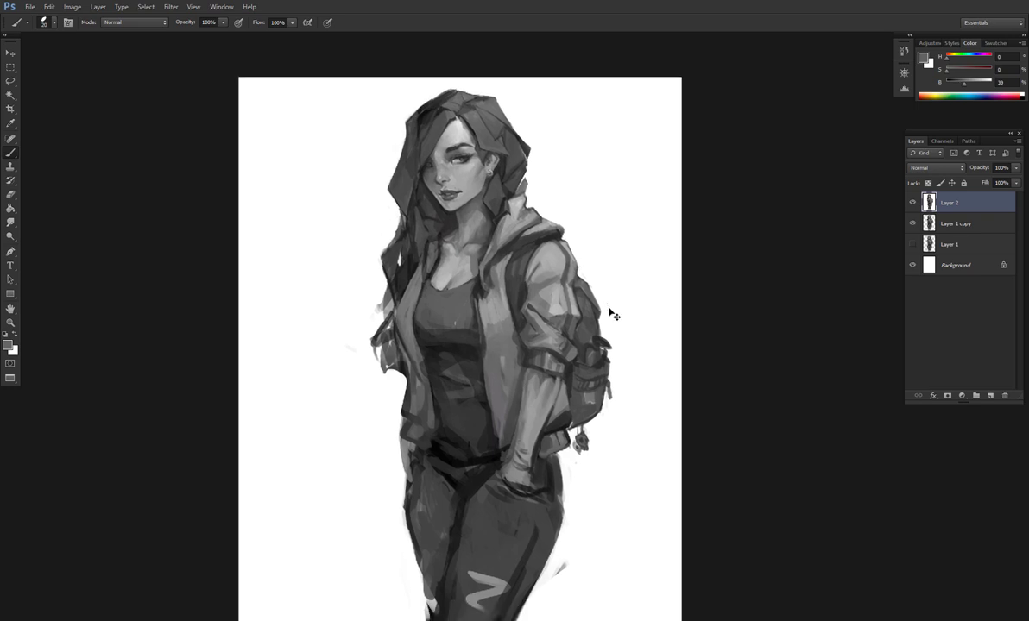
key(ctrl+alt+shift+n)
click(926, 97)
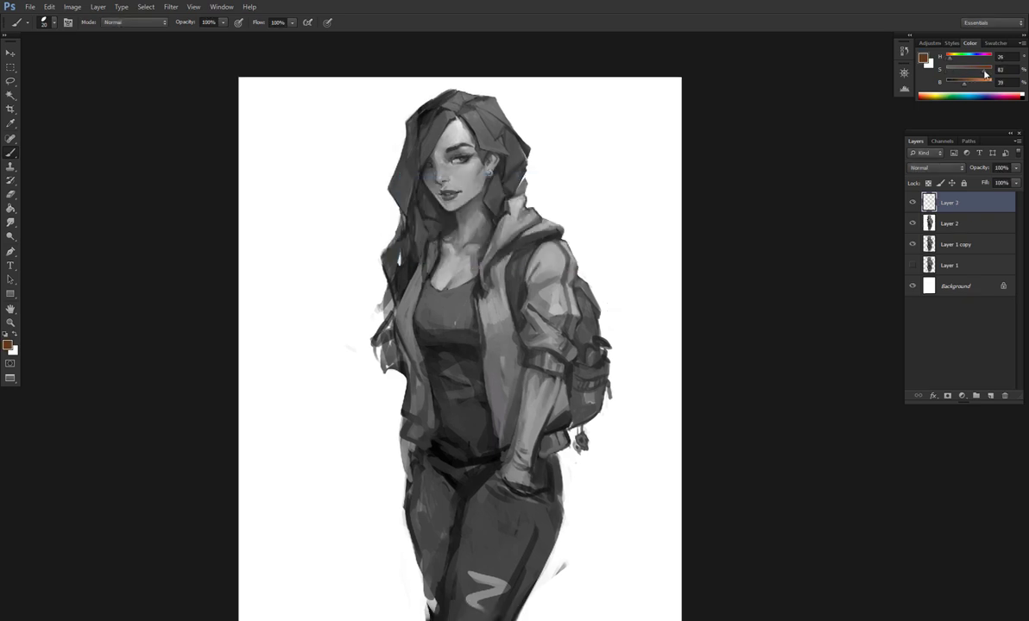
- Sketch orange construction lines for the shoulders, upper arm, elbow and forearm over the figure
drag(511, 244, 565, 274)
key(ctrl+z)
mouse_move(479, 248)
mouse_down()
mouse_move(557, 276)
mouse_move(559, 354)
mouse_up()
mouse_move(528, 250)
mouse_down()
mouse_move(519, 280)
mouse_move(533, 334)
mouse_move(531, 235)
mouse_up()
mouse_move(546, 376)
mouse_down()
mouse_move(516, 380)
mouse_move(491, 432)
mouse_move(482, 406)
mouse_up()
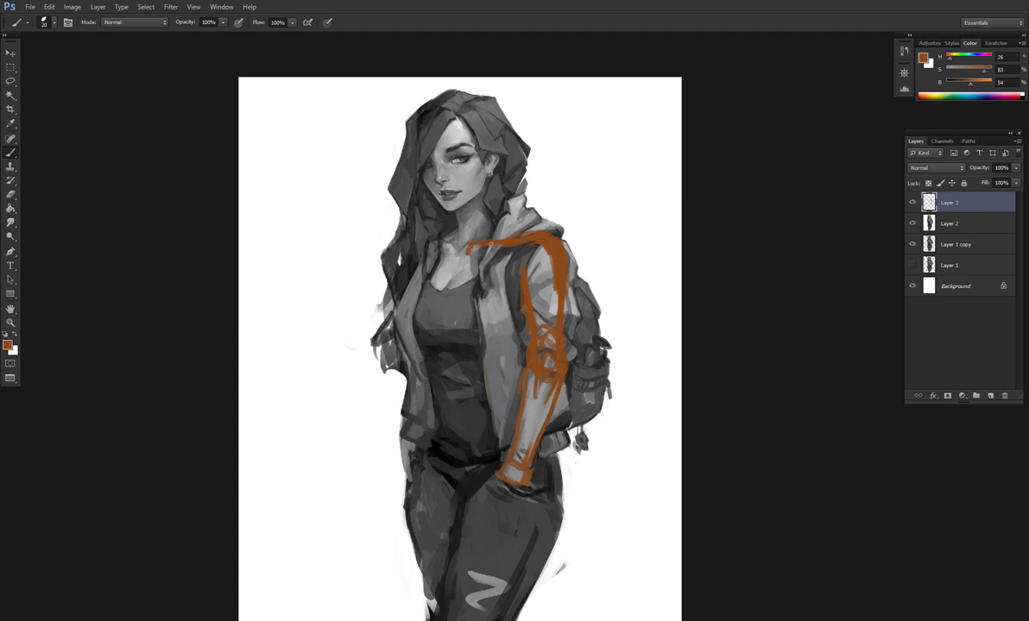
drag(490, 221, 503, 283)
- Erase the excess orange strokes around the elbow and lower the sketch layer's opacity
key(e)
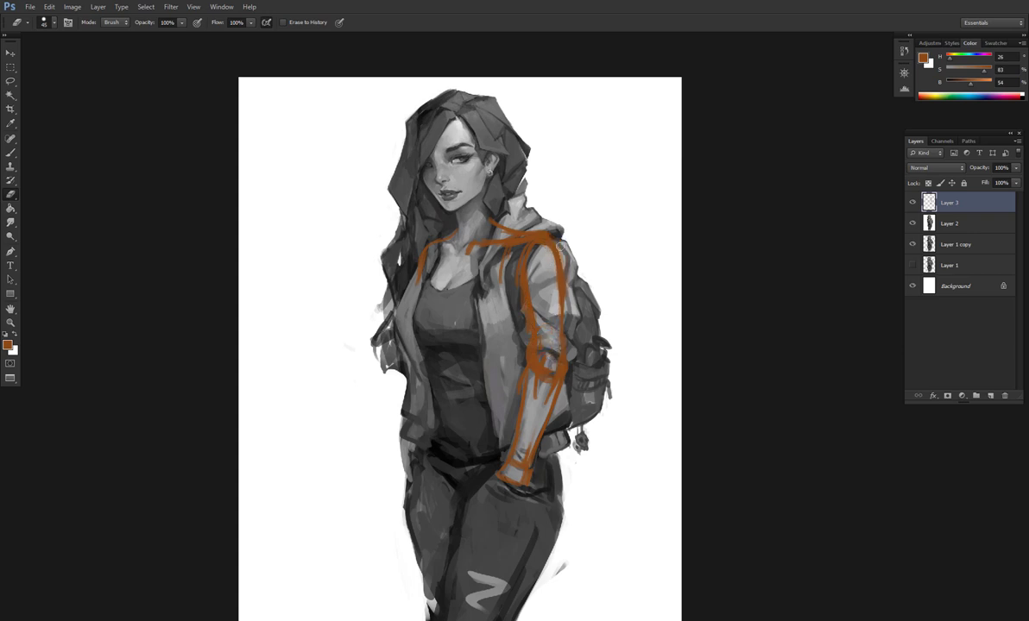
drag(559, 325, 539, 359)
drag(979, 169, 973, 171)
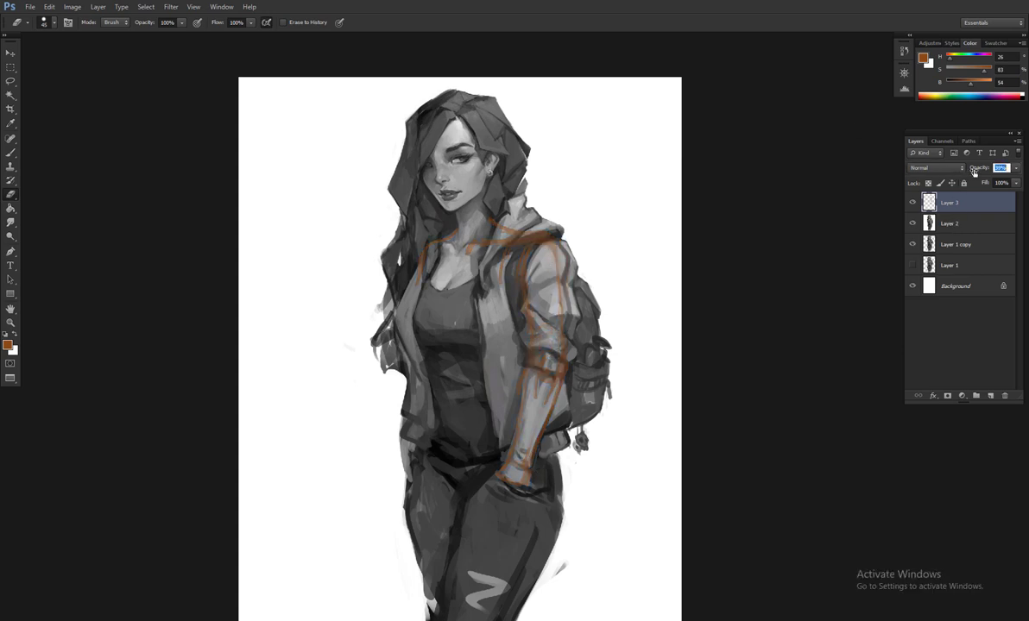
- Lasso the arm and backpack on Layer 2 and copy them to a new layer
click(949, 221)
key(l)
mouse_move(638, 235)
mouse_down()
mouse_move(588, 239)
mouse_move(546, 216)
mouse_up()
mouse_move(514, 251)
mouse_down()
mouse_move(516, 342)
mouse_move(664, 378)
mouse_move(666, 276)
mouse_up()
key(ctrl+j)
- Nudge the copied arm and backpack left toward the torso and hide the orange sketch layer
key(v)
key(Left)
key(Left)
key(Left)
key(Left)
key(Left)
key(Left)
key(Left)
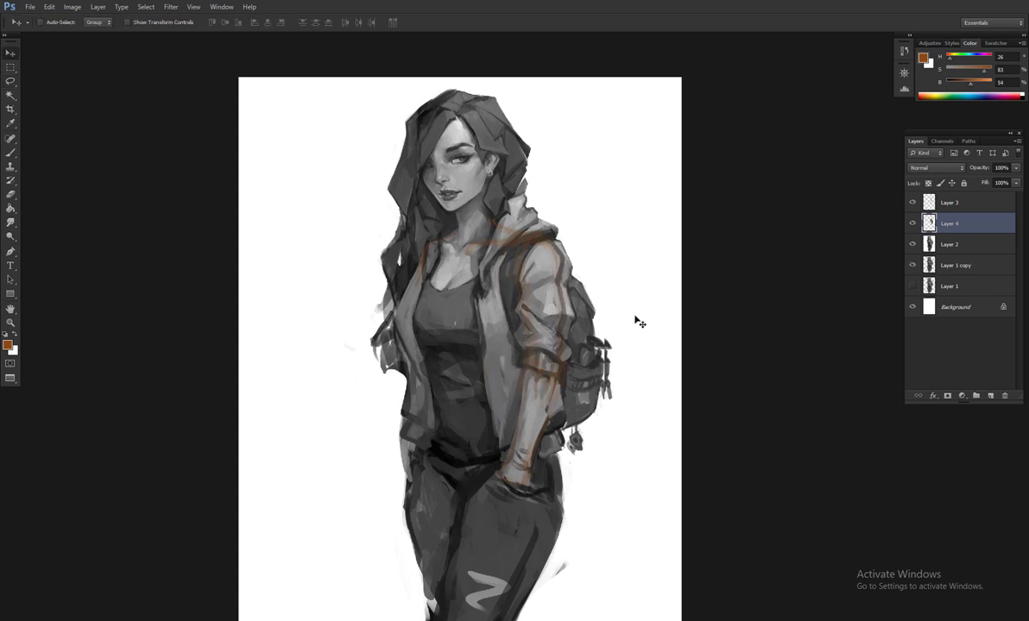
key(Left)
key(Left)
key(Left)
key(Left)
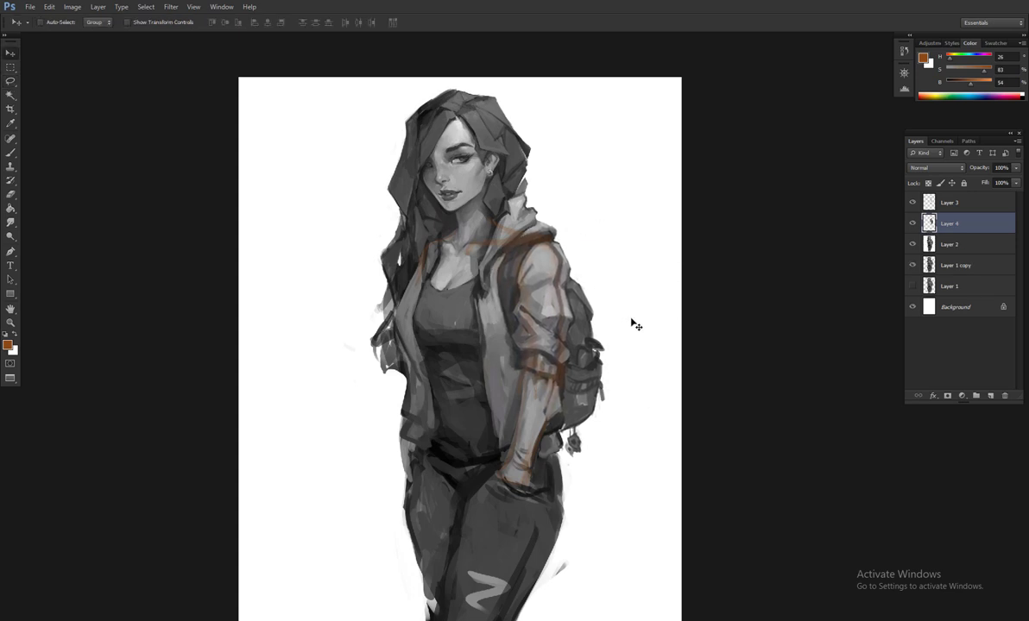
click(911, 203)
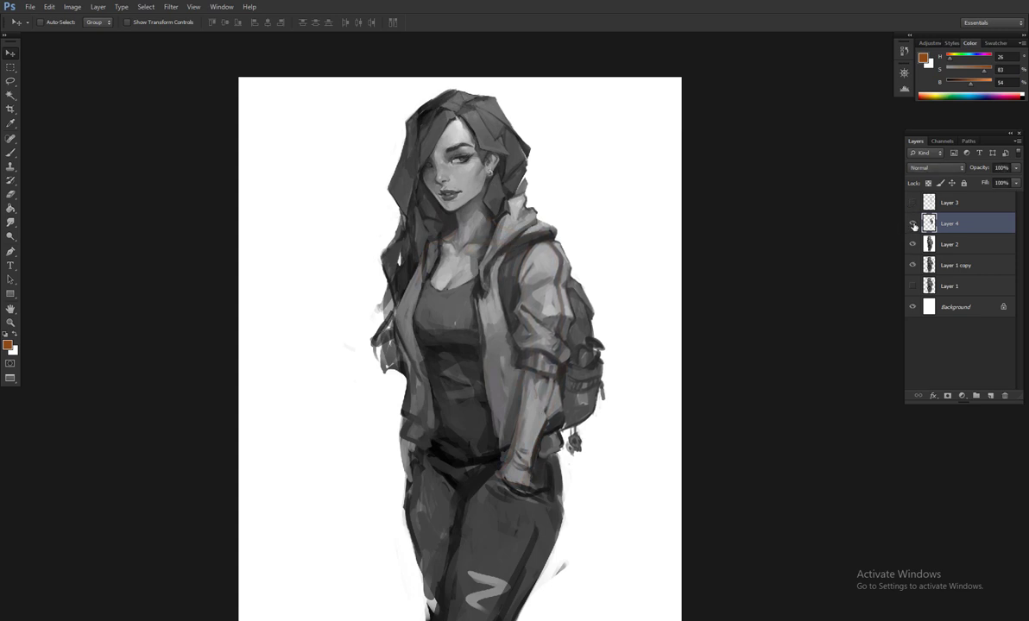
- Flip the canvas horizontally and rotate the lassoed sleeve about 6 degrees, shifting it slightly toward the torso
key(h)
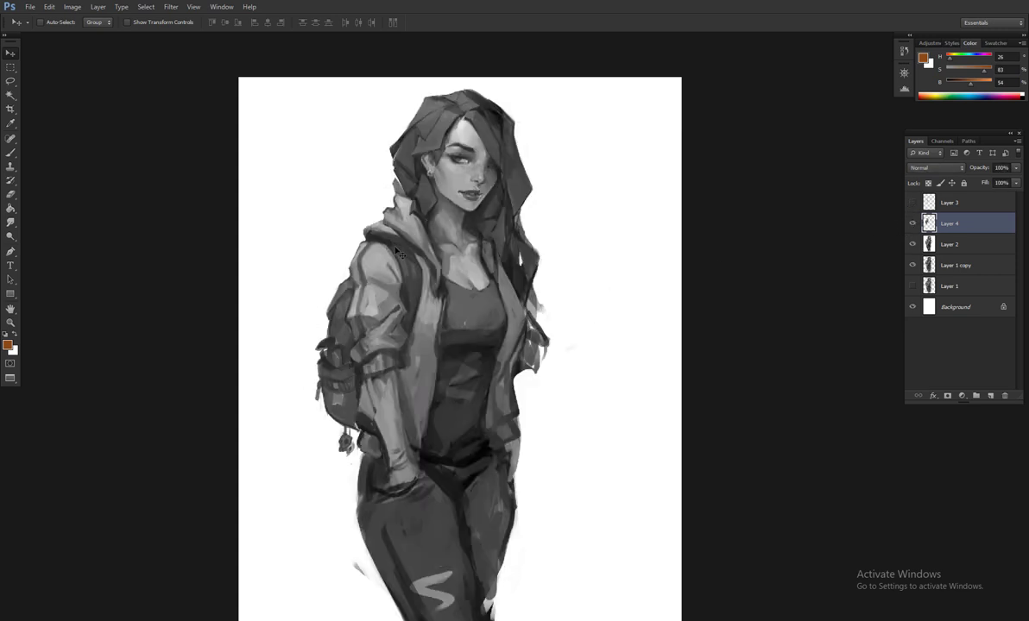
key(l)
mouse_move(399, 252)
mouse_down()
mouse_move(411, 367)
mouse_move(335, 363)
mouse_move(326, 285)
mouse_move(379, 234)
mouse_up()
key(ctrl+t)
mouse_move(377, 324)
mouse_down()
mouse_move(377, 311)
mouse_move(396, 320)
mouse_up()
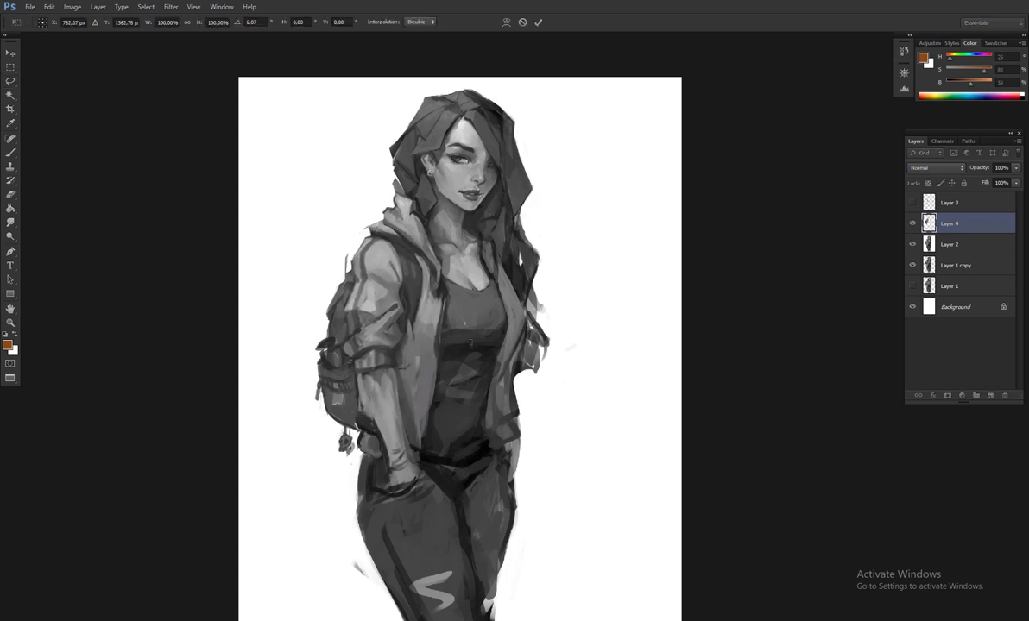
key(Right)
key(Right)
key(Right)
key(Return)
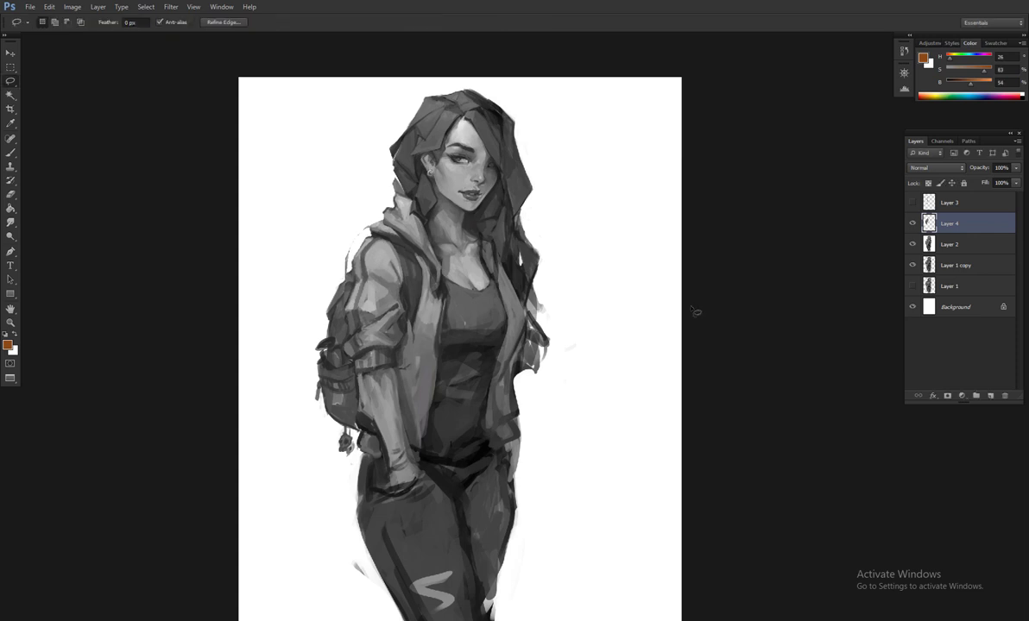
- Flip the canvas back and paint out the stray edges beside the shoulder with white and sampled jacket greys
key(ctrl+shift+h)
click(912, 223)
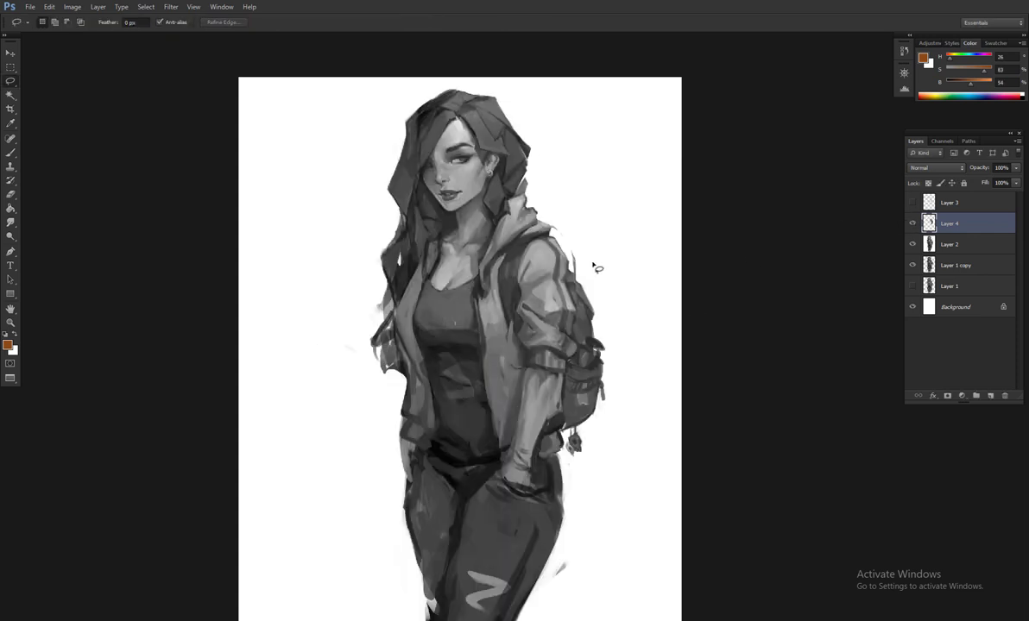
key(b)
alt+click(541, 268)
key(bracketleft)
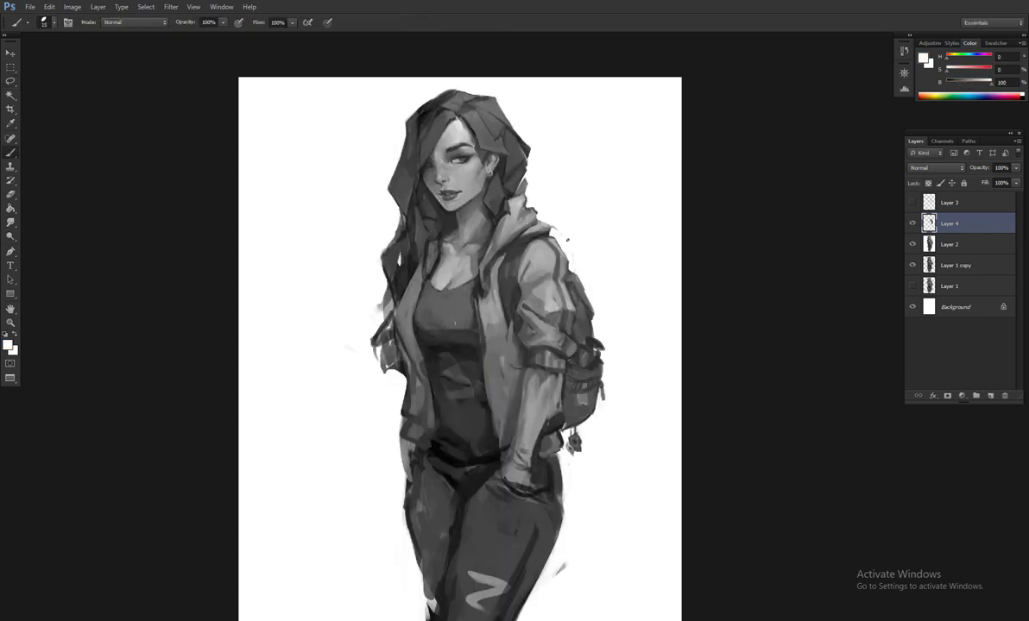
alt+click(549, 218)
alt+click(513, 211)
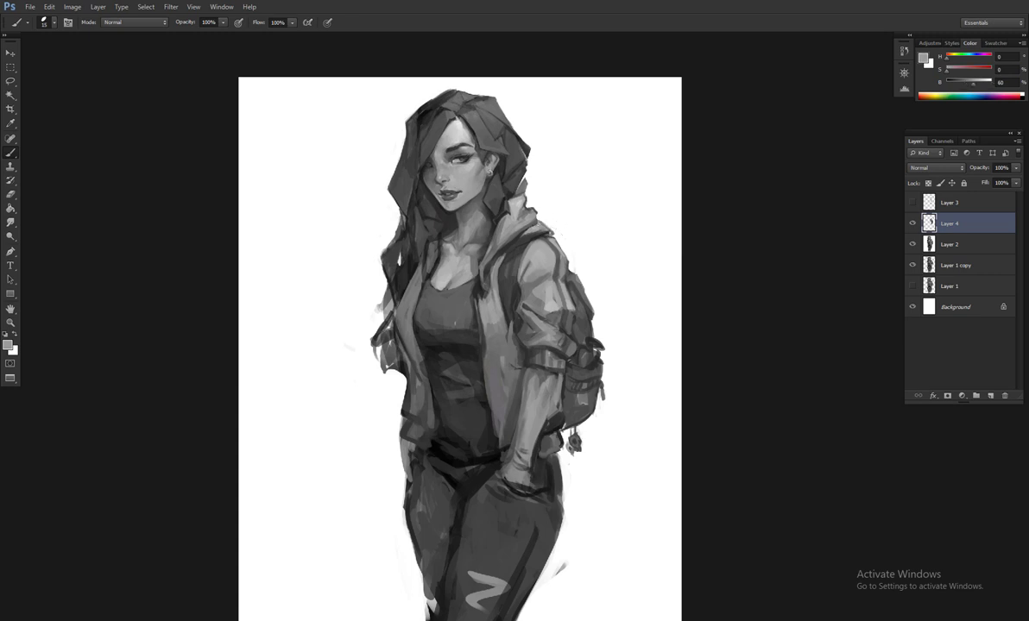
- Repaint the backpack strap, hair ends and open jacket front with sampled grey tones
alt+click(518, 305)
alt+click(597, 342)
alt+click(485, 244)
alt+click(483, 250)
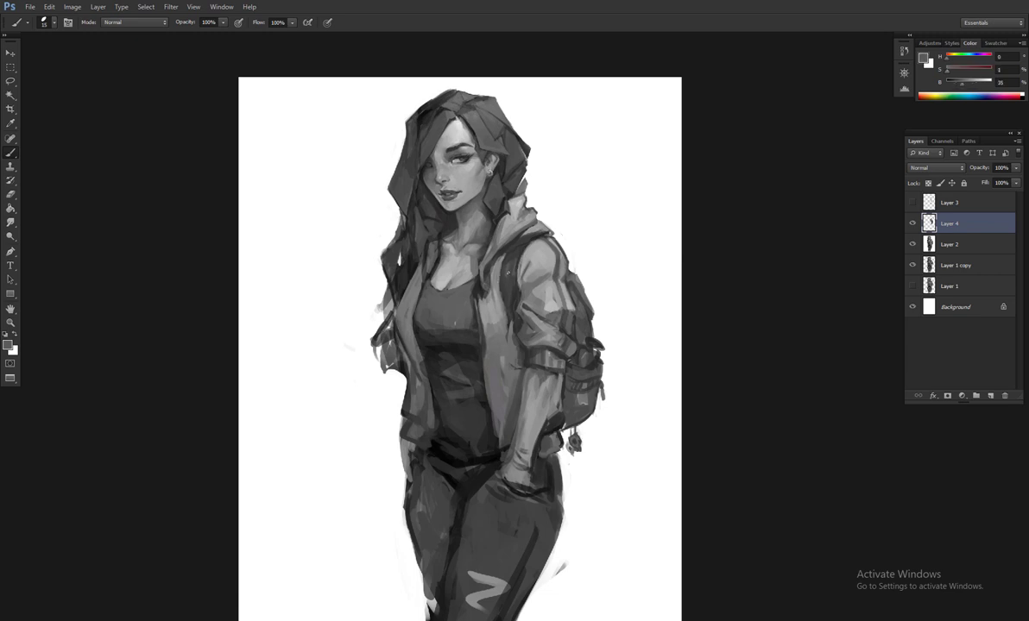
alt+click(517, 247)
alt+click(445, 297)
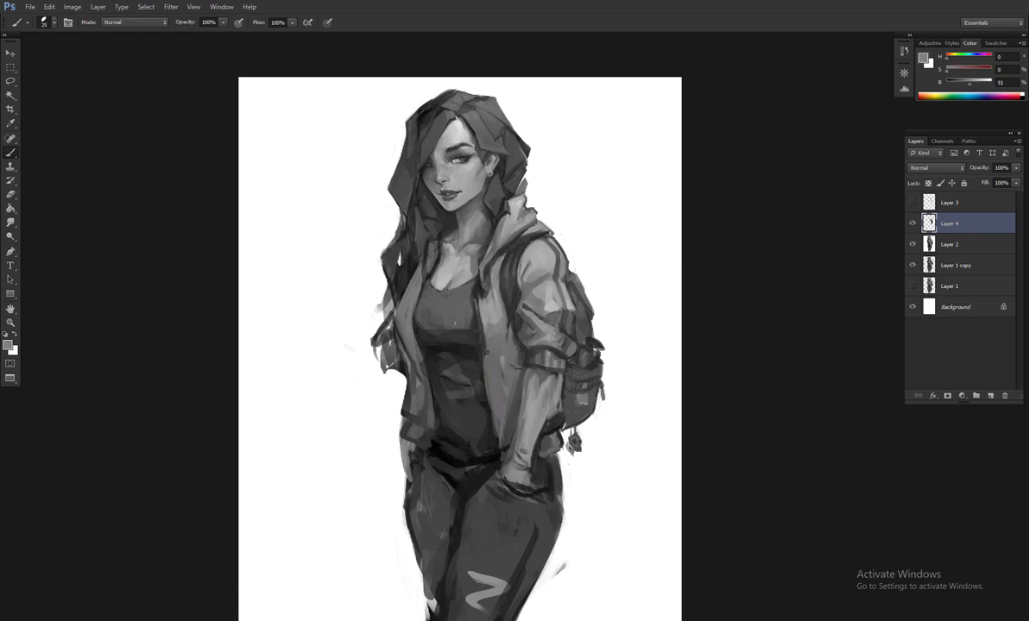
alt+click(488, 250)
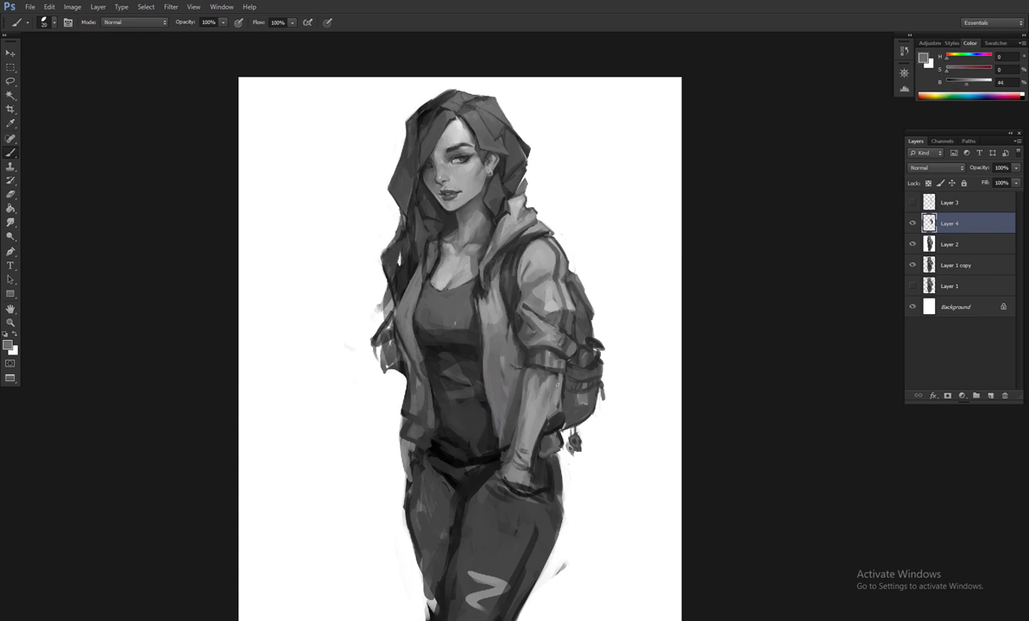
- Paint dark outlines along the forearm and a shadow under the rolled-up sleeve cuff
alt+click(516, 361)
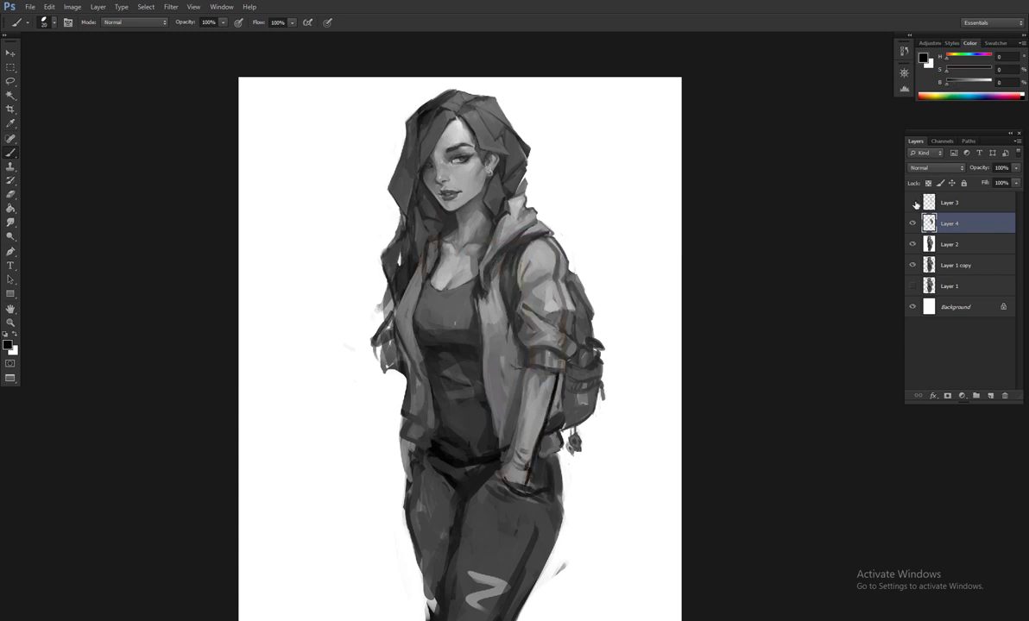
key(bracketleft)
alt+click(509, 356)
key(bracketright)
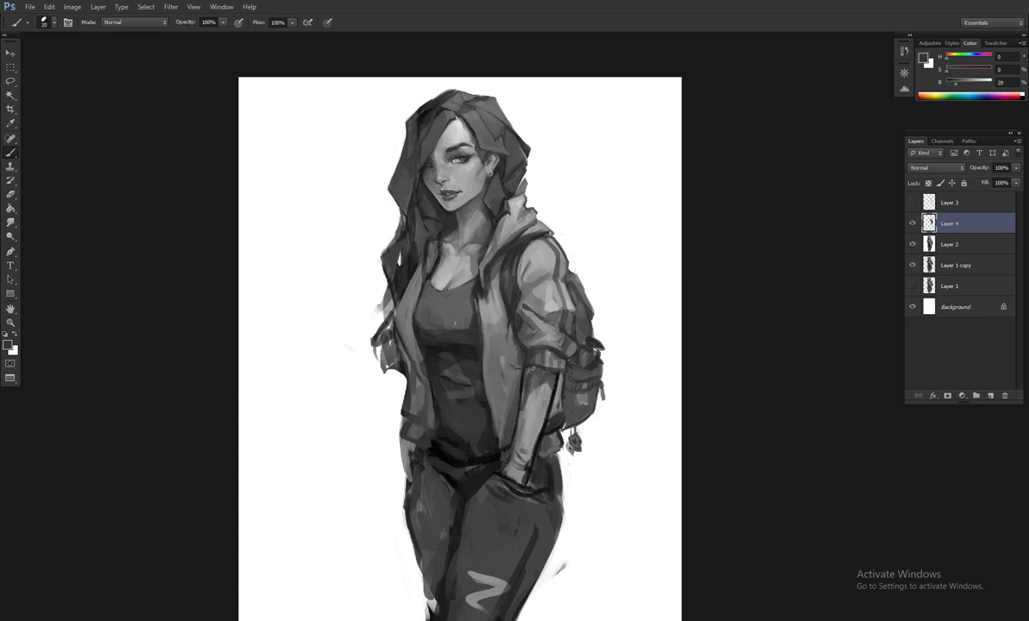
alt+click(515, 333)
key(bracketright)
drag(528, 367, 563, 362)
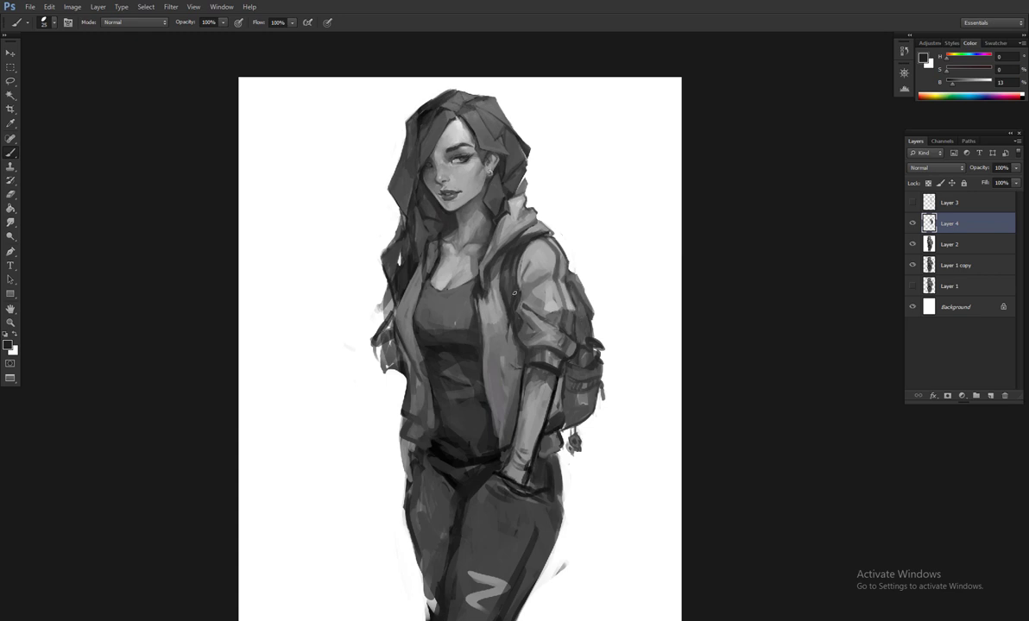
- Refine the strap, sleeve cuff and upper backpack with dark and mid greys
alt+click(483, 270)
key(d)
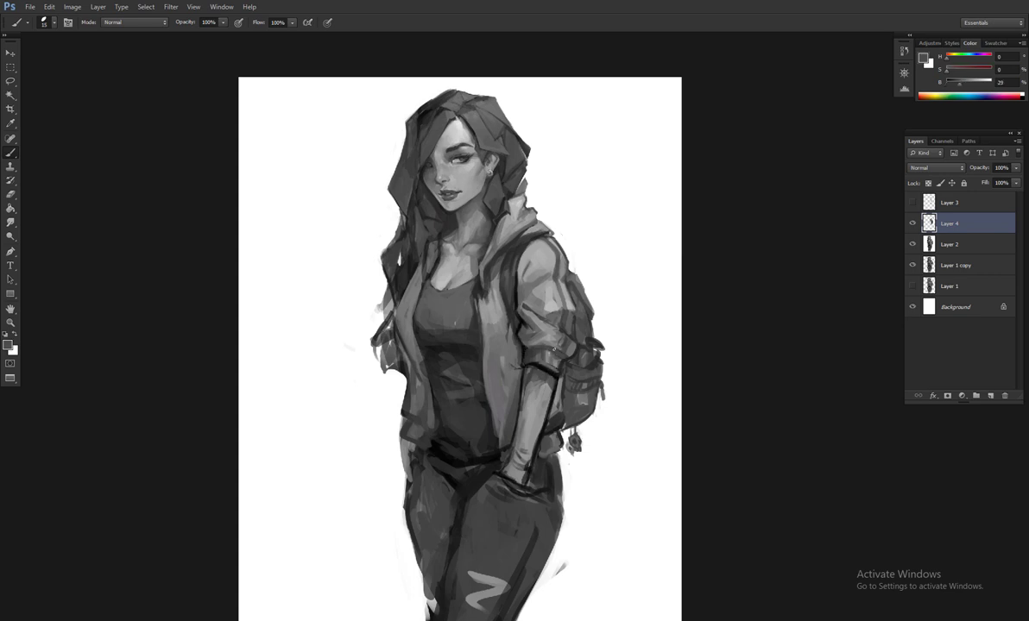
alt+click(581, 314)
alt+click(553, 373)
alt+click(522, 343)
alt+click(483, 384)
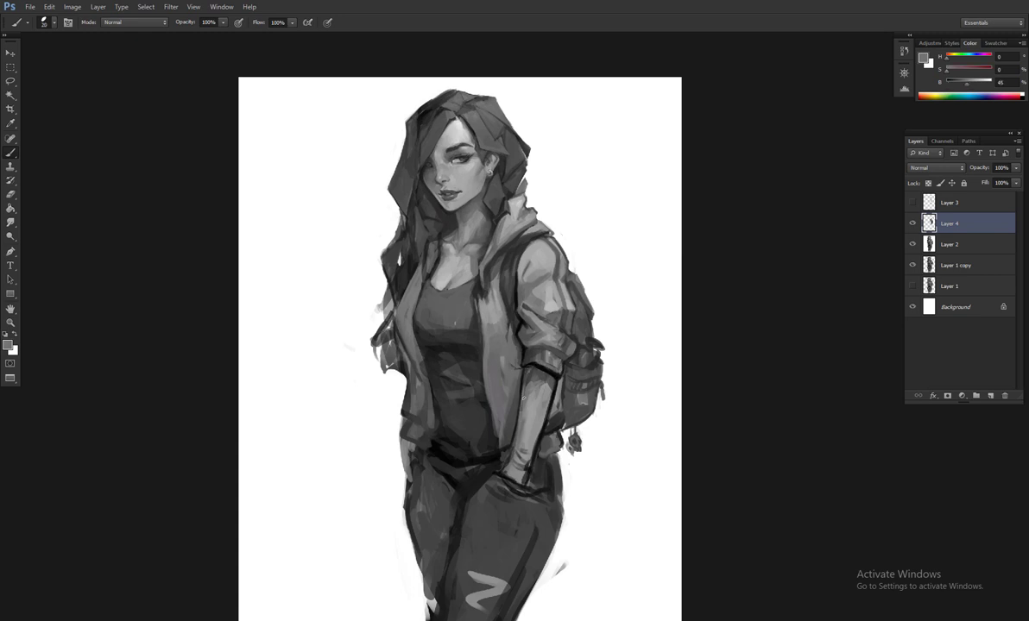
- Repaint the wrist and pocket area with sampled greys, flipping the canvas horizontally to check the shapes
alt+click(562, 464)
mouse_move(505, 470)
mouse_down()
mouse_move(539, 481)
mouse_move(509, 471)
mouse_move(526, 505)
mouse_up()
alt+click(483, 440)
alt+click(509, 470)
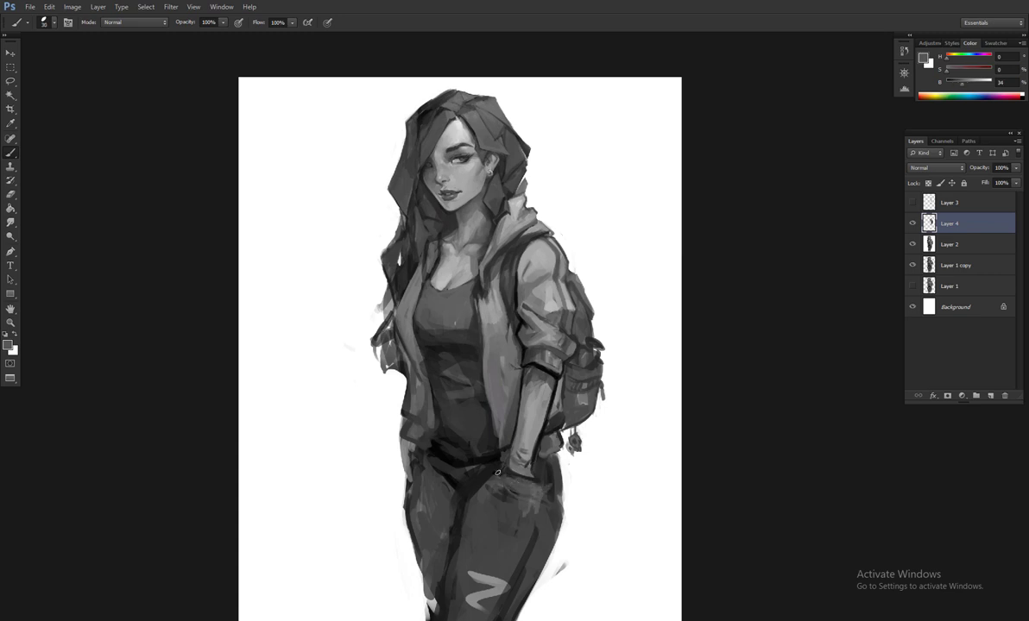
key(ctrl+shift+h)
alt+click(394, 432)
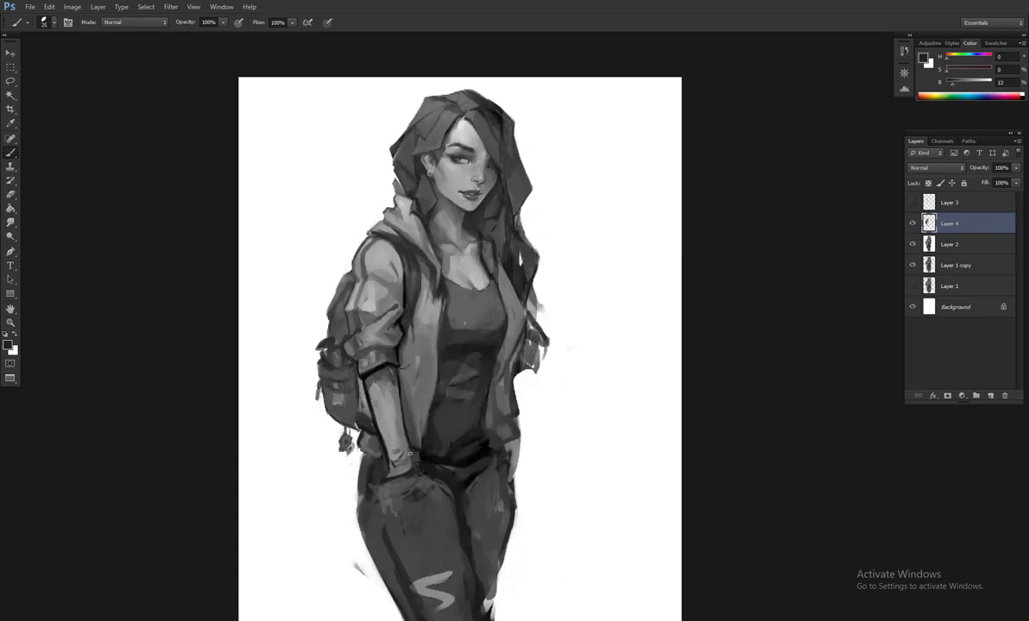
drag(417, 478, 420, 529)
- Darken the jacket hem behind the forearm and the outer hip contour below the backpack
alt+click(353, 448)
key(bracketright)
alt+click(354, 411)
key(bracketleft)
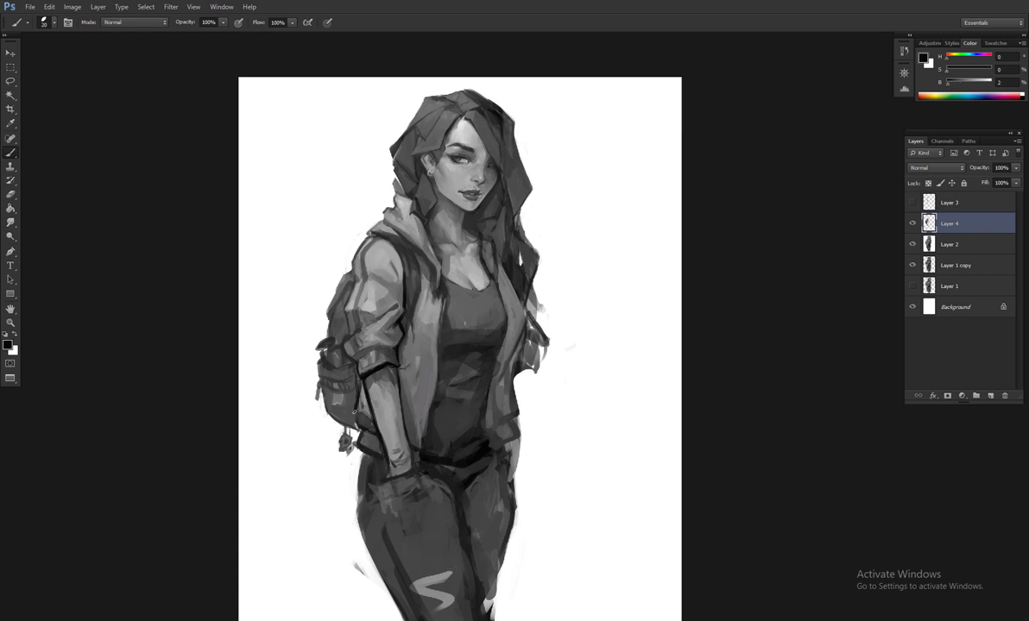
- Trim the outer thigh silhouette with white using a larger brush and flip the canvas back
alt+click(345, 501)
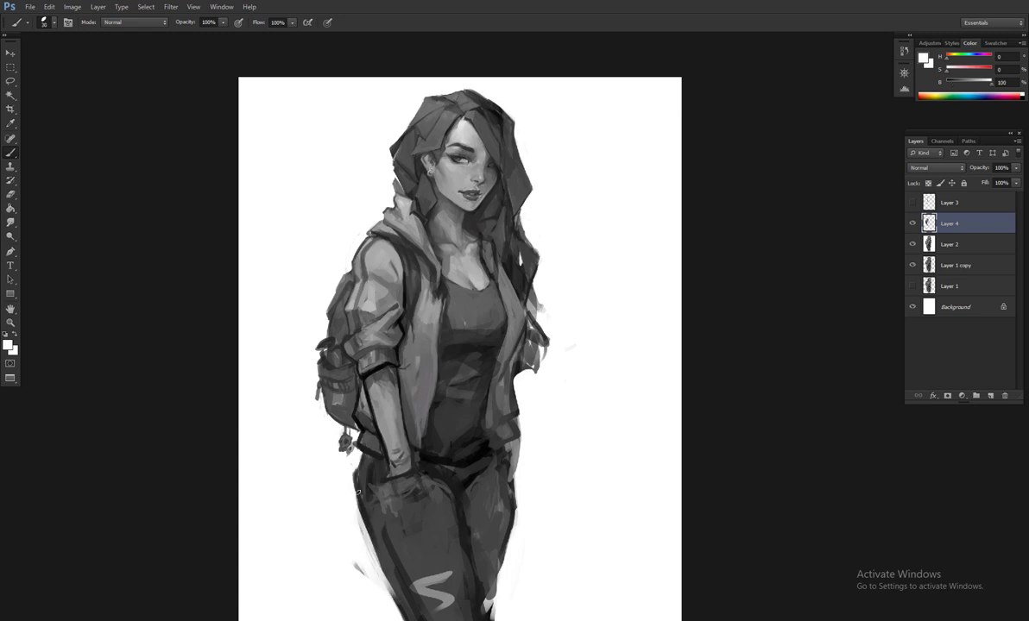
key(bracketright)
key(bracketright)
key(bracketright)
key(ctrl+shift+h)
scroll(361, 540, down, 2)
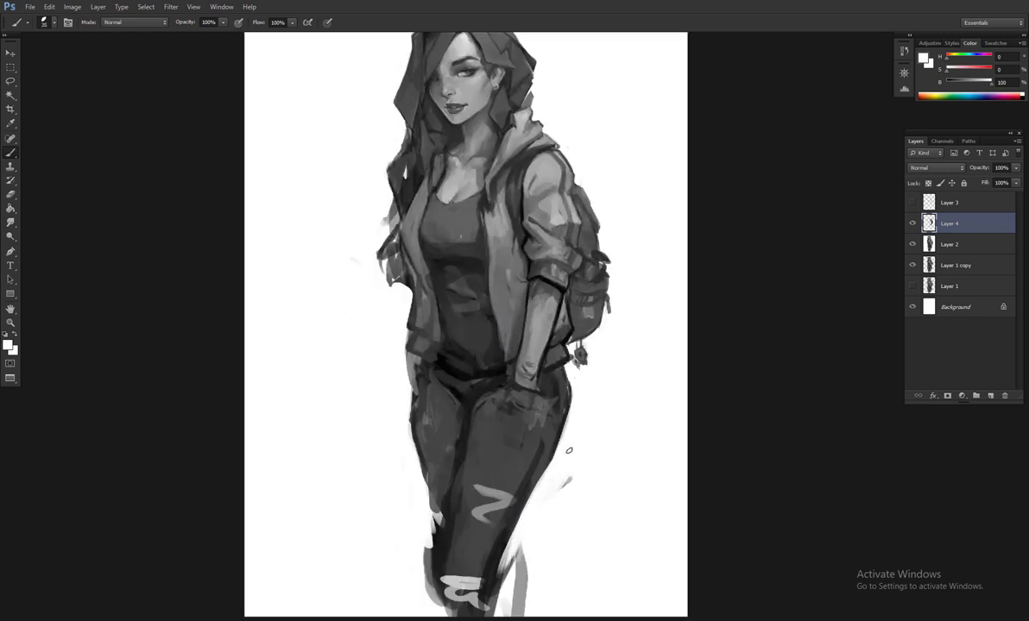
scroll(483, 466, up, 1)
- Paint over the thigh in dark grey and deepen the shadows at the waist and crotch
alt+click(436, 414)
key(bracketright)
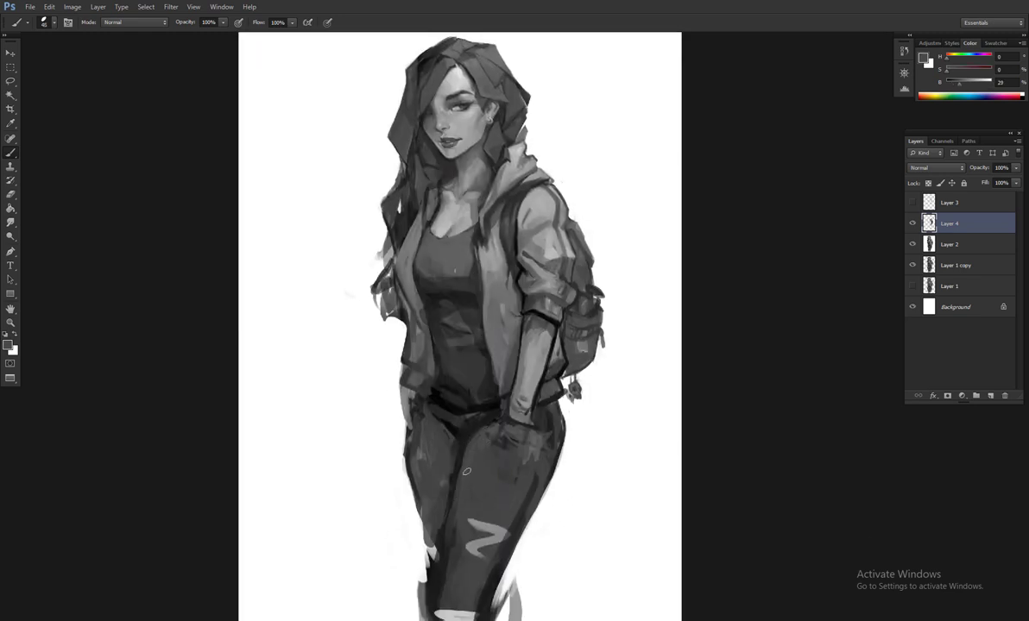
scroll(414, 510, down, 4)
scroll(432, 397, up, 5)
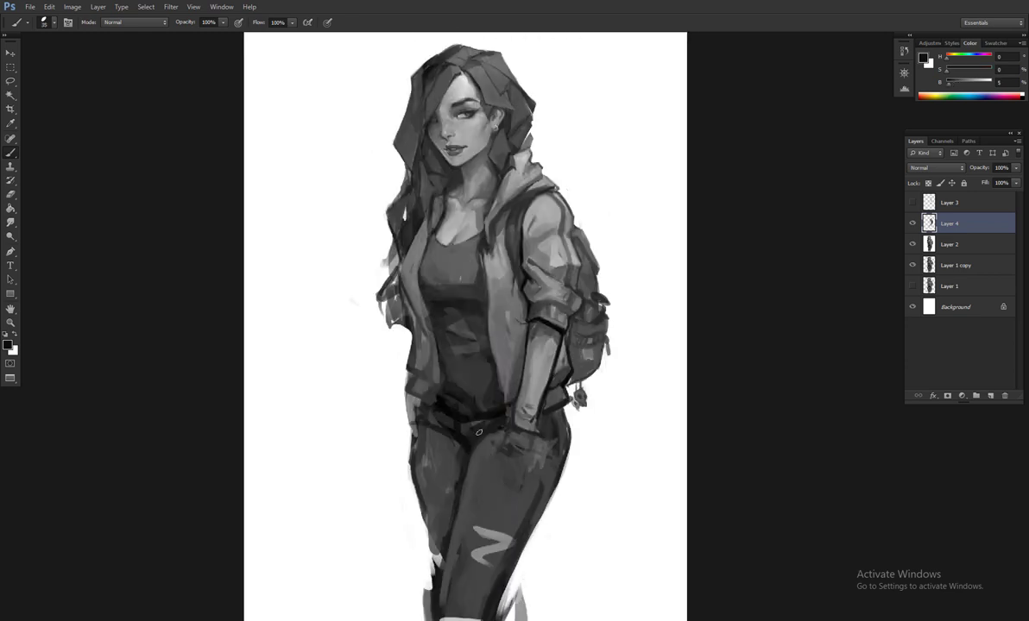
alt+click(457, 415)
key(bracketleft)
- Redraw the outer contour of the far thigh in dark strokes and clean the background around the legs with white
alt+click(423, 435)
mouse_move(404, 414)
mouse_down()
mouse_move(419, 518)
mouse_move(434, 542)
mouse_up()
alt+click(414, 518)
key(bracketright)
scroll(518, 483, down, 4)
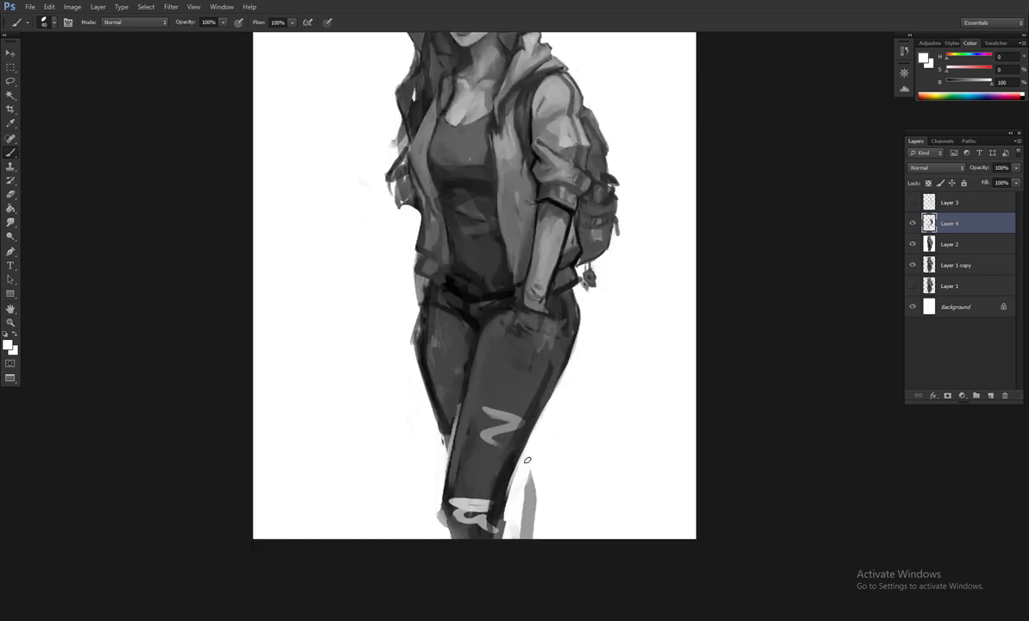
scroll(533, 483, up, 6)
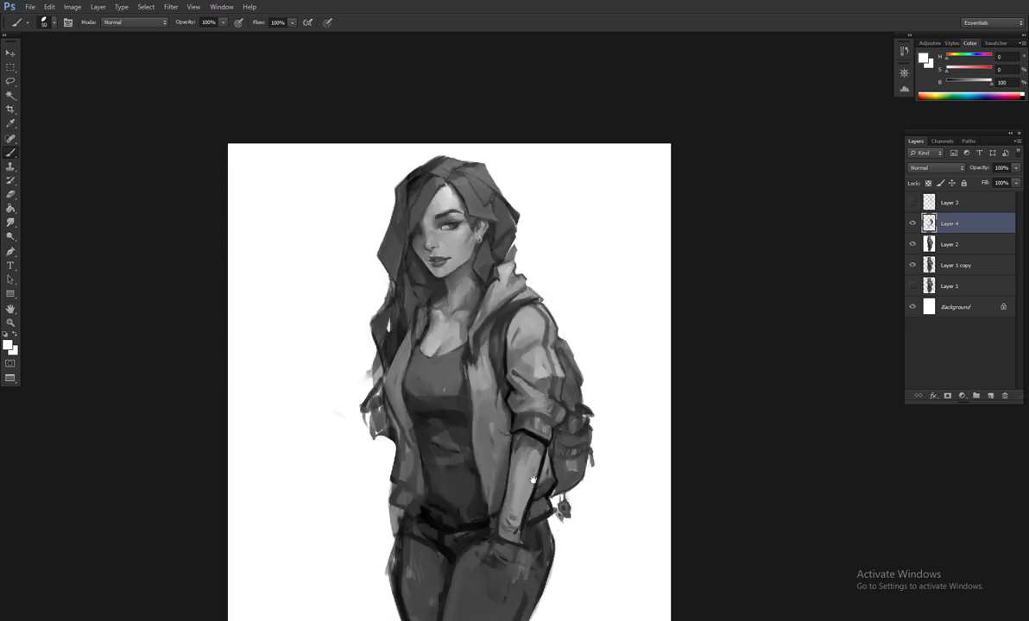
- Examine the whole figure's silhouette and proportions in full-screen view, both normal and mirrored
key(bracketright)
key(f)
key(f)
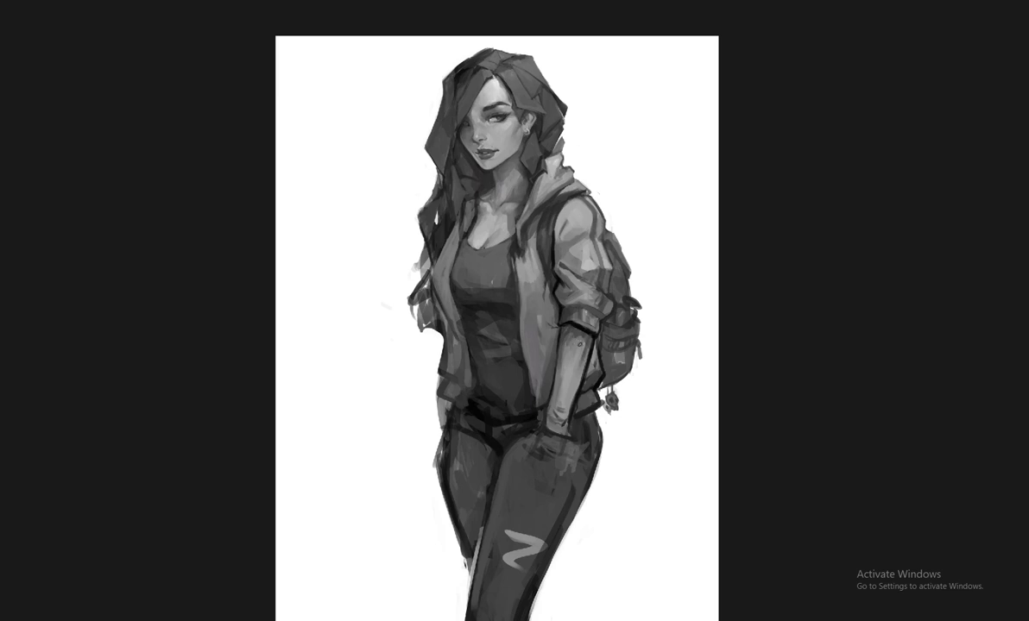
drag(557, 333, 557, 354)
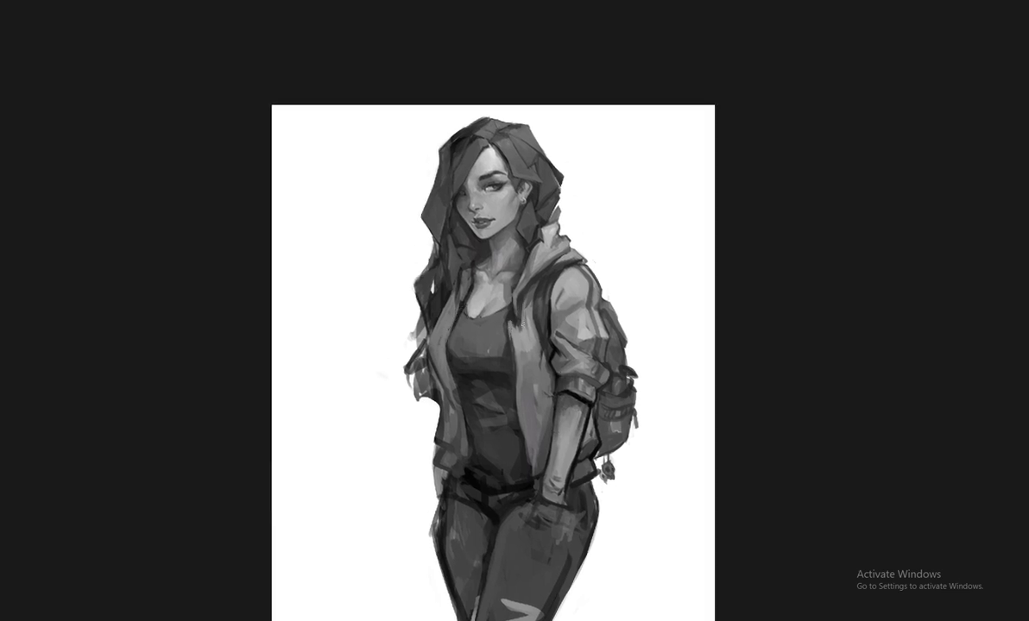
scroll(486, 278, down, 2)
key(h)
drag(432, 266, 446, 326)
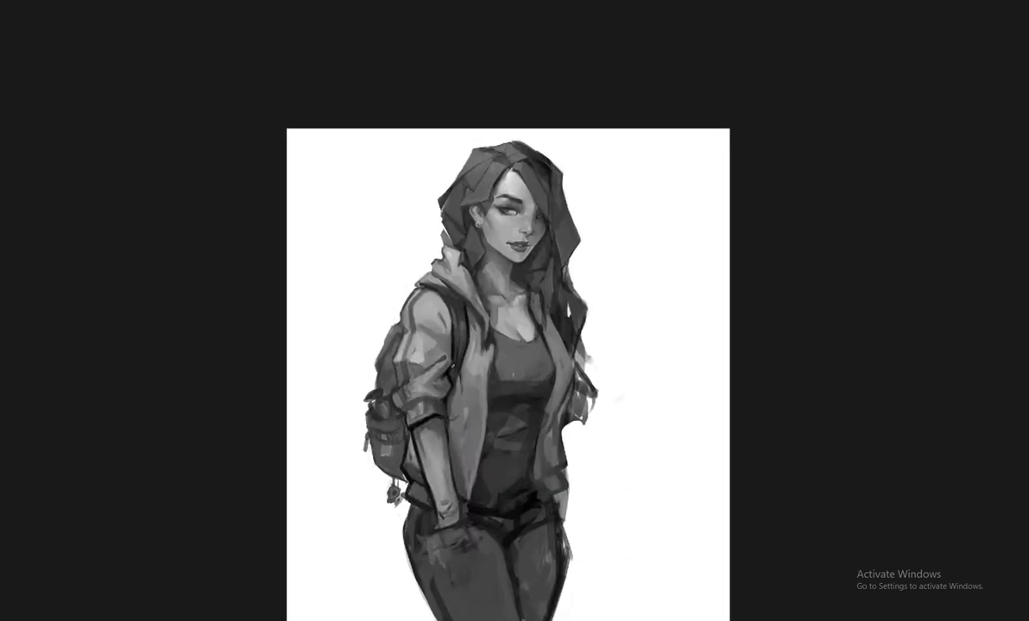
key(h)
drag(512, 422, 510, 468)
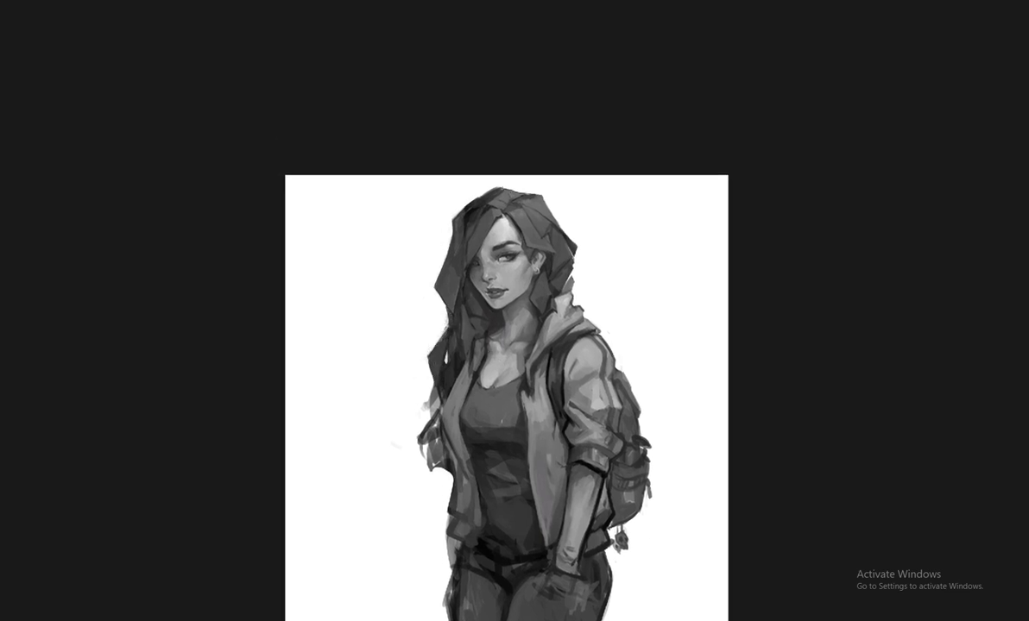
drag(507, 397, 492, 236)
key(f)
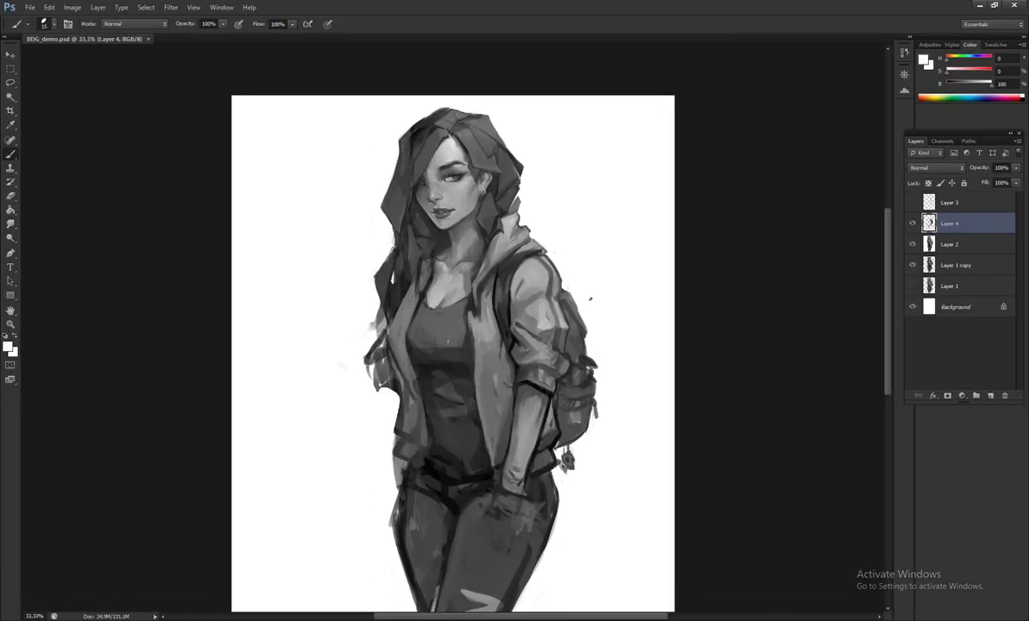
- Compare the painting with and without the latest corrections, merge Layer 4 into Layer 2 and duplicate the merged layer
click(912, 225)
click(912, 224)
click(912, 225)
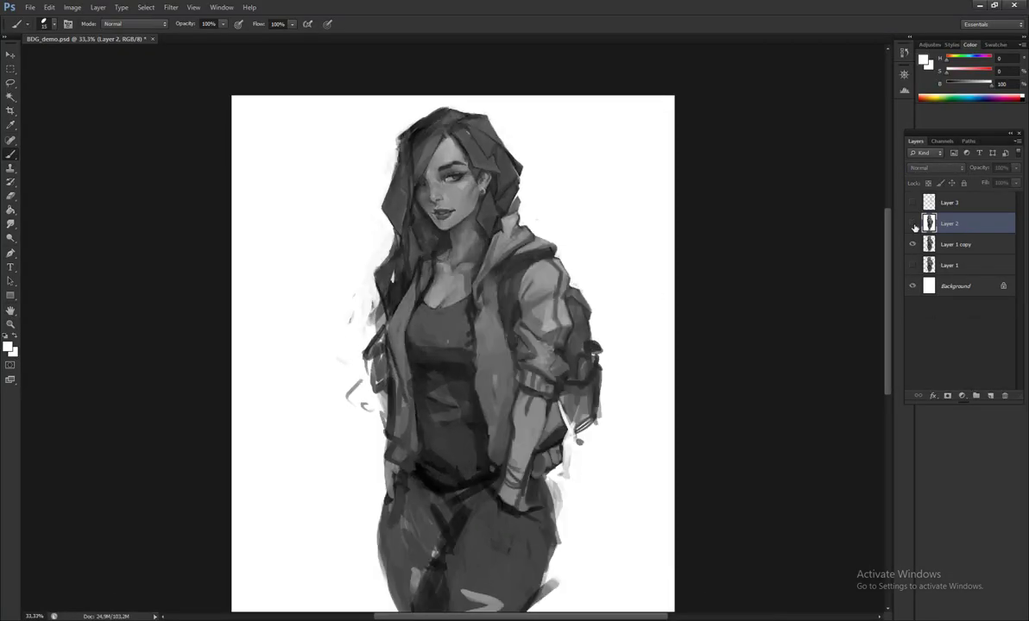
click(912, 224)
key(ctrl+j)
- Tint the Layer 2 copy reddish brown with Color Balance, using midtones +56, 0, -36 and warmer highlights
key(ctrl+b)
mouse_move(777, 191)
mouse_down()
mouse_move(757, 190)
mouse_move(805, 165)
mouse_move(770, 178)
mouse_up()
text(0)
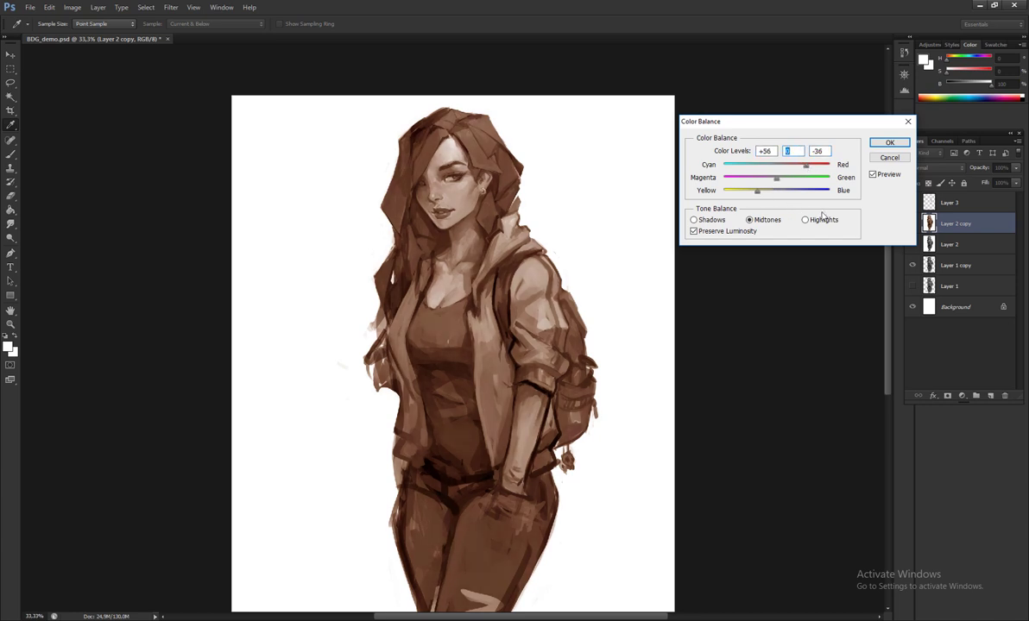
click(807, 221)
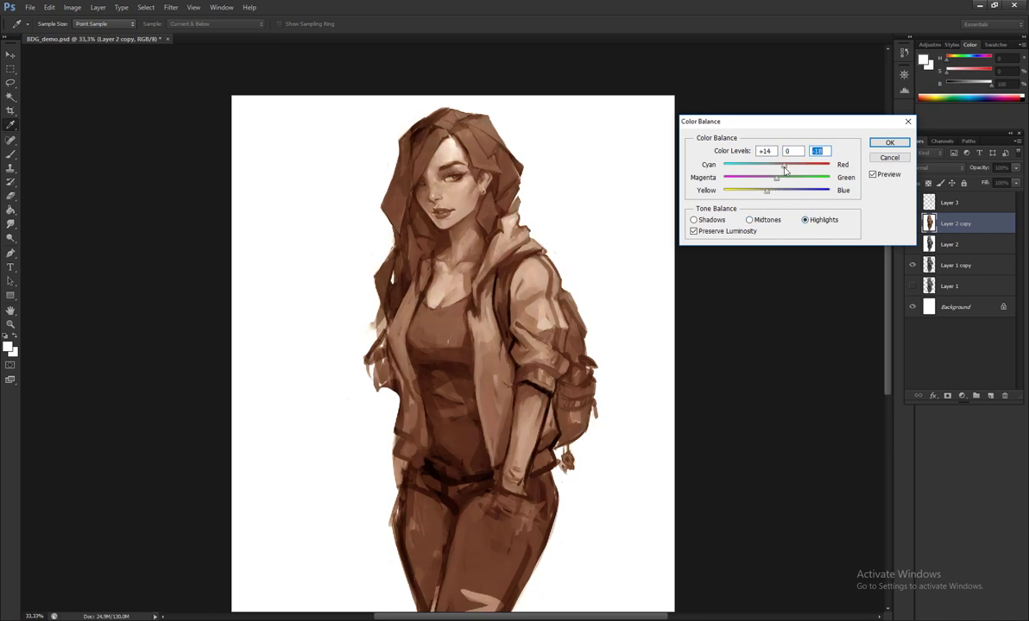
click(692, 220)
key(Escape)
key(b)
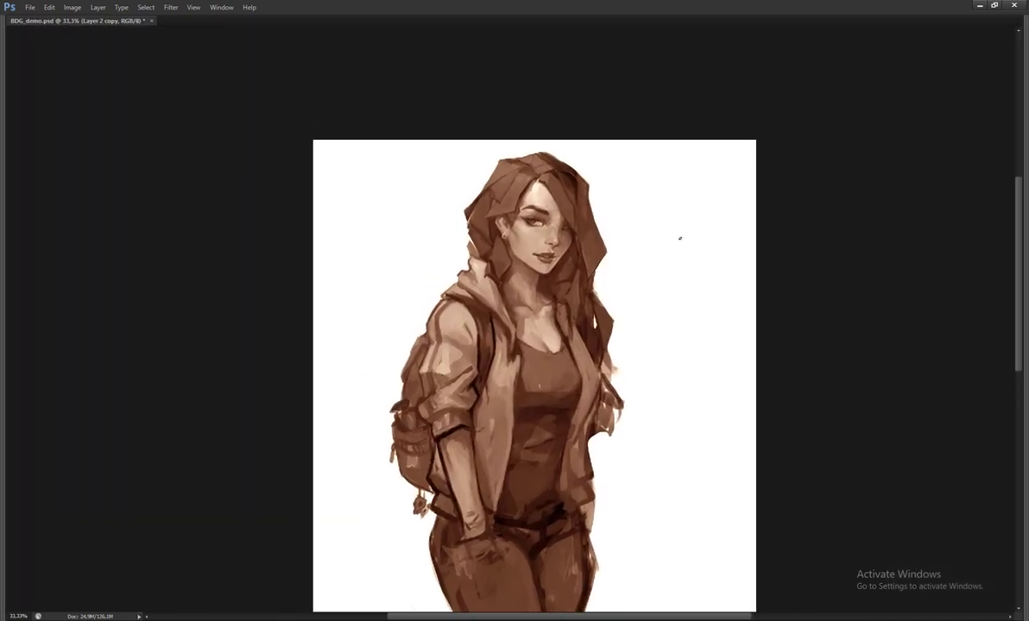
- Turn the white background pale yellow with Selective Color, using the Absolute method
click(72, 7)
mouse_move(93, 34)
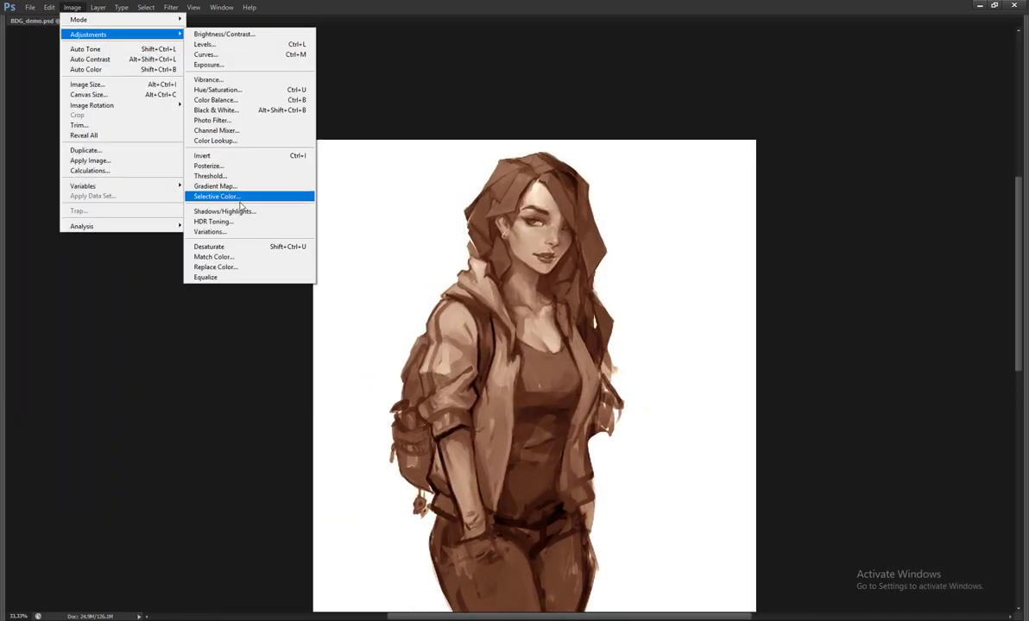
click(226, 197)
click(872, 206)
click(873, 291)
key(Up)
drag(857, 277, 872, 253)
text(0)
key(Tab)
key(Tab)
key(Down)
click(833, 322)
click(875, 322)
- Shift the figure's browns toward a rosier tone in Selective Color, apply the correction and restore the canvas orientation
click(873, 207)
click(859, 227)
click(932, 187)
key(ctrl+shift+h)
key(Tab)
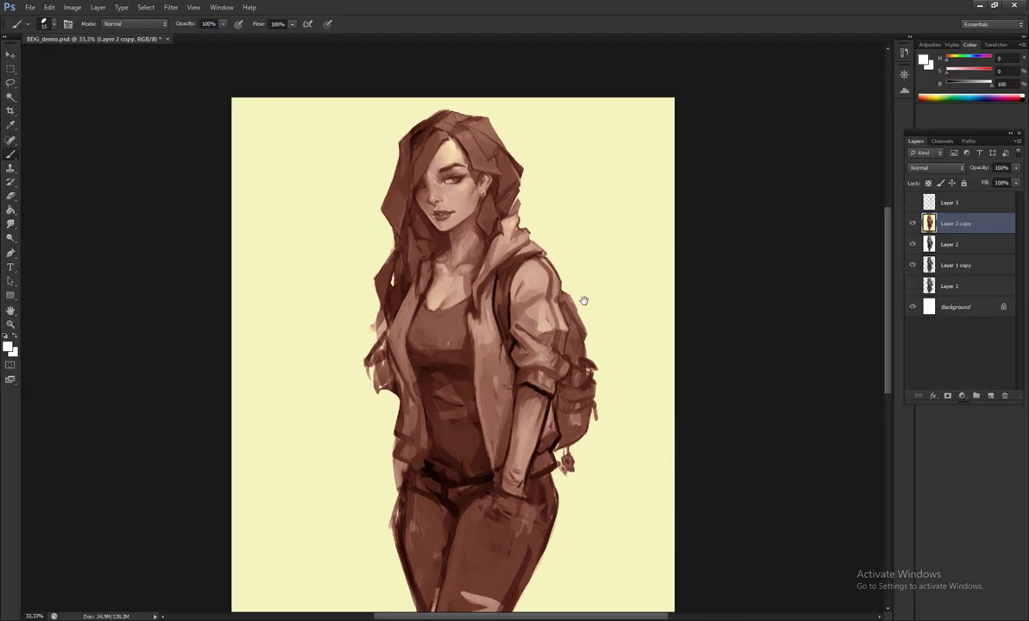
- Set the brush blending mode to Color and choose a muted green at hue 150, saturation 37, brightness 67
click(133, 24)
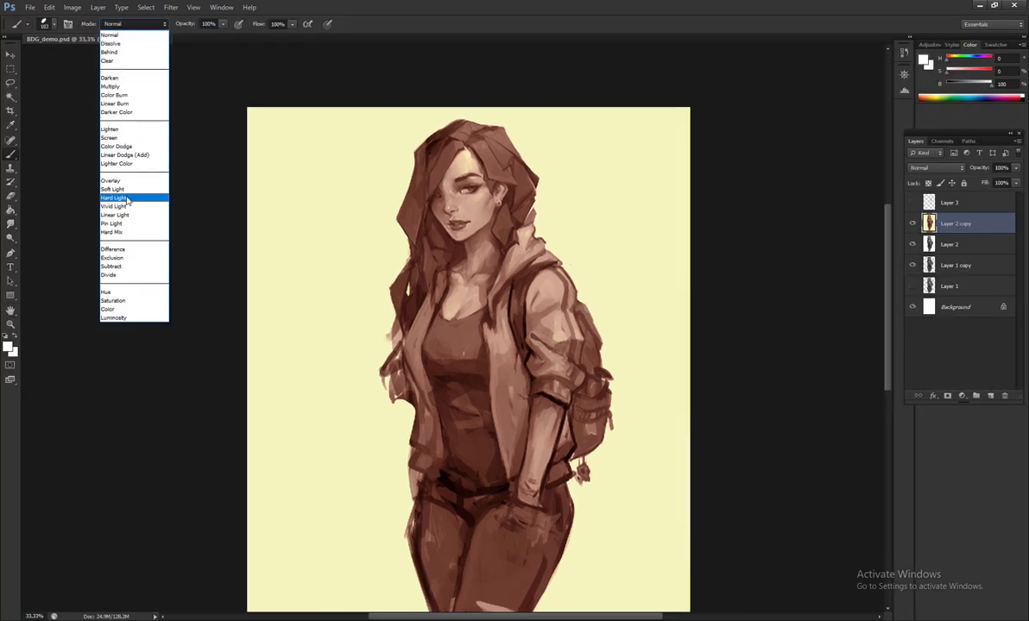
click(120, 277)
drag(962, 67, 975, 70)
mouse_move(949, 57)
mouse_down()
mouse_move(964, 57)
mouse_move(975, 83)
mouse_up()
drag(544, 277, 553, 349)
key(ctrl+z)
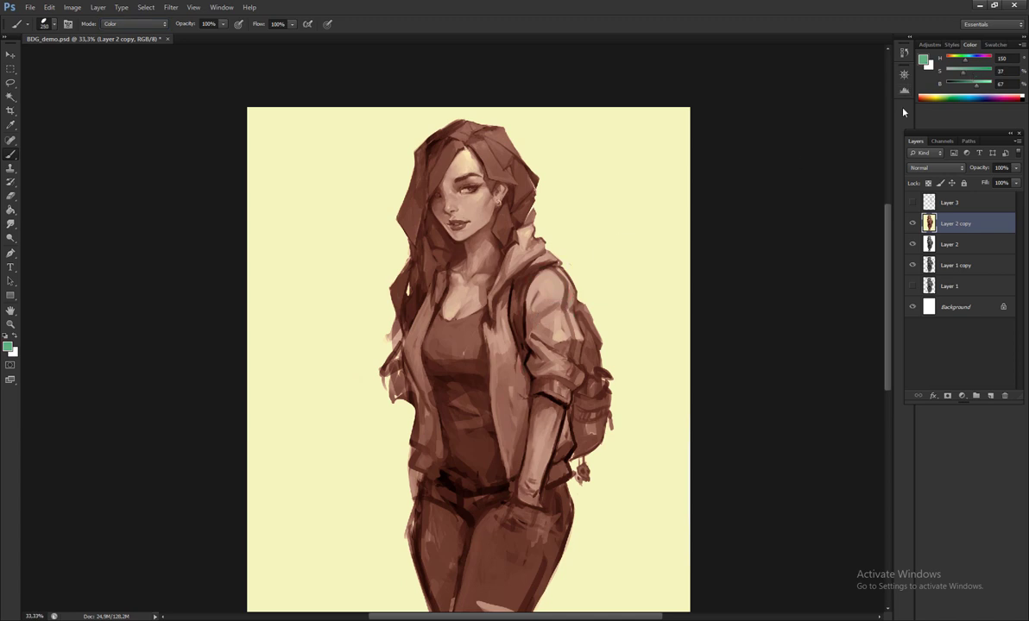
drag(539, 272, 557, 307)
key(ctrl+z)
- Colour the jacket's hood, sleeve and both front panels teal at hue 184, saturation 37, brightness 67
mouse_move(531, 231)
mouse_down()
mouse_move(509, 263)
mouse_move(534, 244)
mouse_move(529, 261)
mouse_move(509, 285)
mouse_up()
mouse_move(479, 431)
mouse_down()
mouse_move(509, 249)
mouse_move(523, 276)
mouse_move(510, 351)
mouse_move(566, 395)
mouse_move(573, 358)
mouse_up()
drag(431, 315, 436, 286)
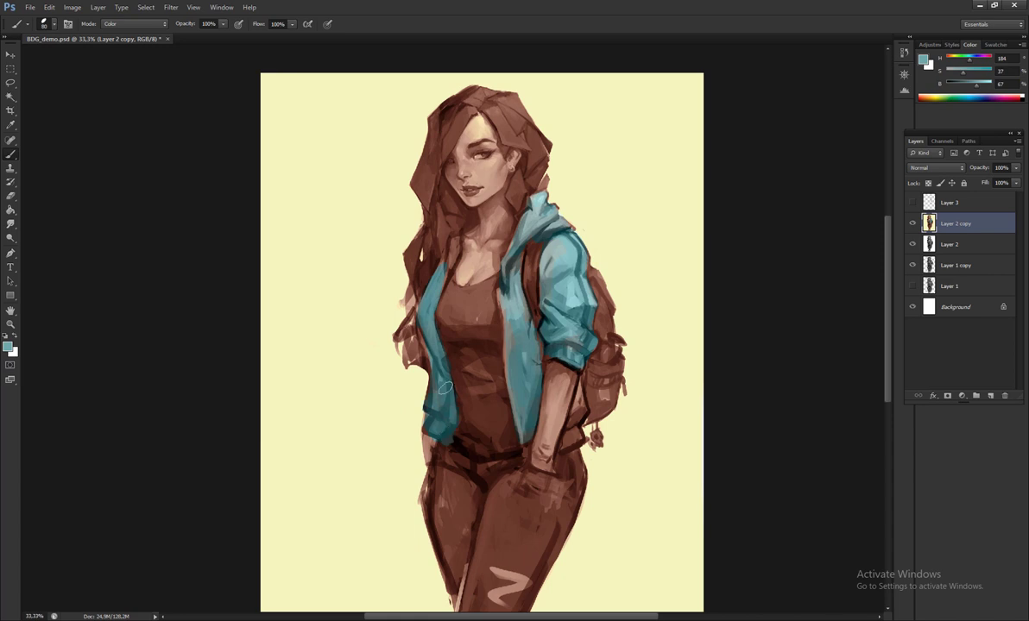
drag(434, 386, 433, 425)
- Reduce the brush colour's saturation to 0 and neutralise the tank top and backpack to grey
drag(964, 75, 946, 76)
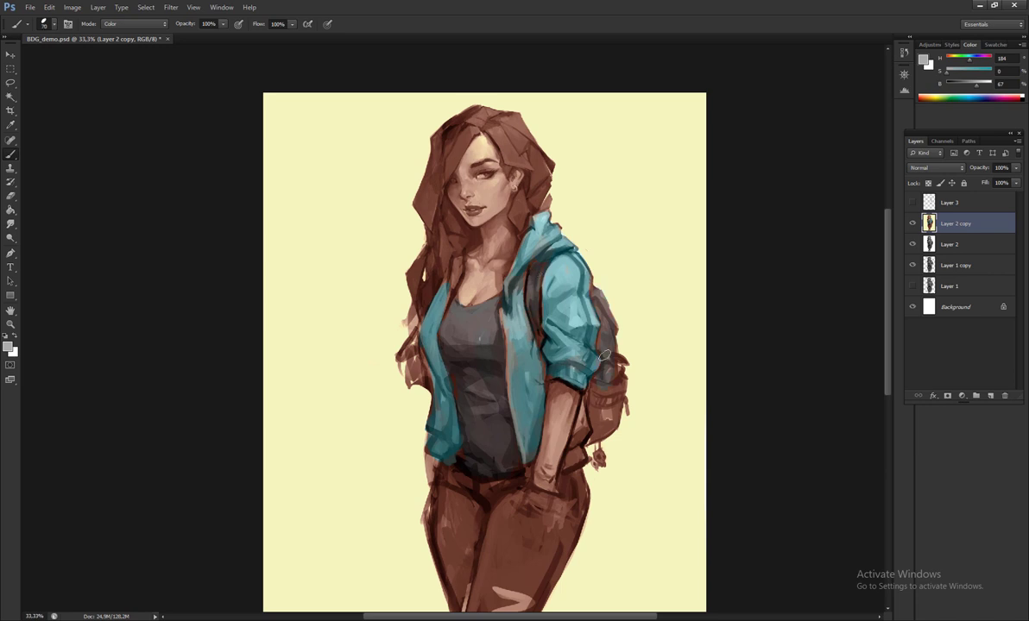
scroll(595, 380, down, 2)
scroll(595, 302, down, 1)
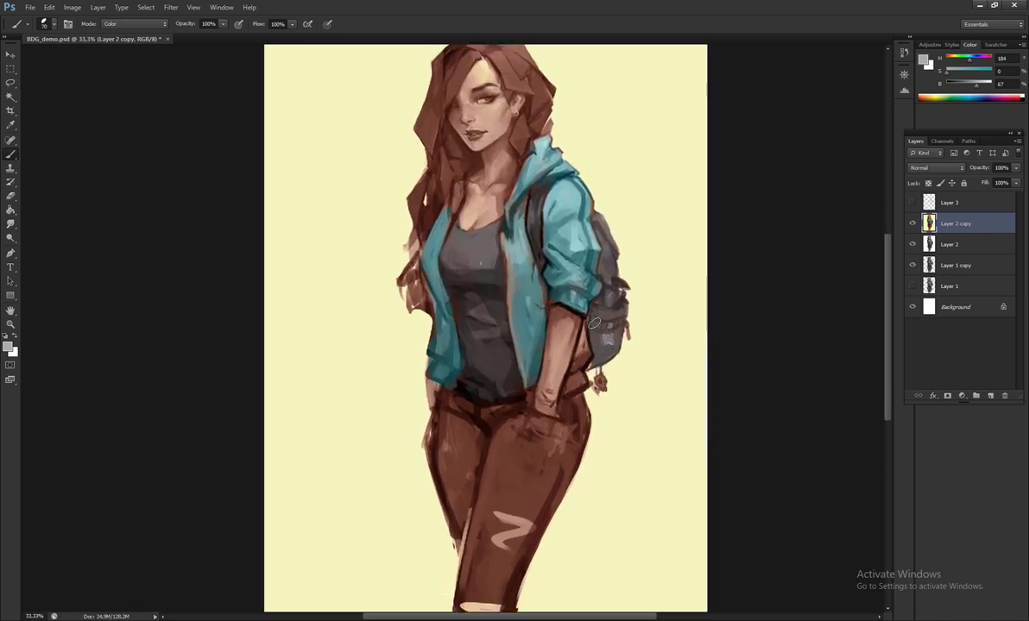
drag(601, 237, 595, 231)
- Colour the hair orange-red with a brush colour of hue 17, saturation 75, brightness 67
alt+click(509, 145)
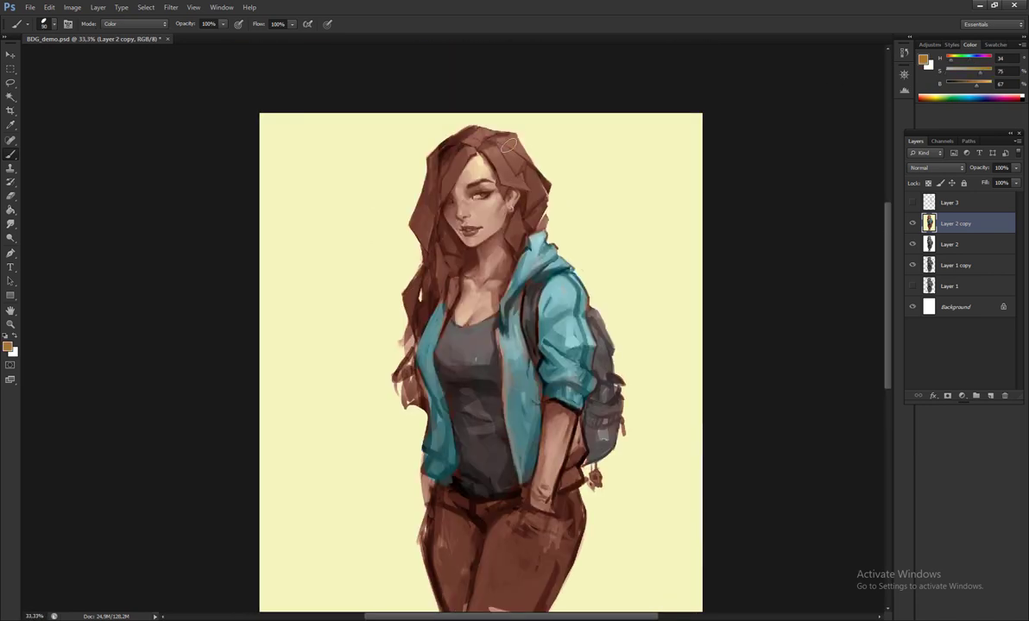
drag(955, 62, 948, 63)
drag(539, 203, 498, 152)
drag(475, 380, 537, 178)
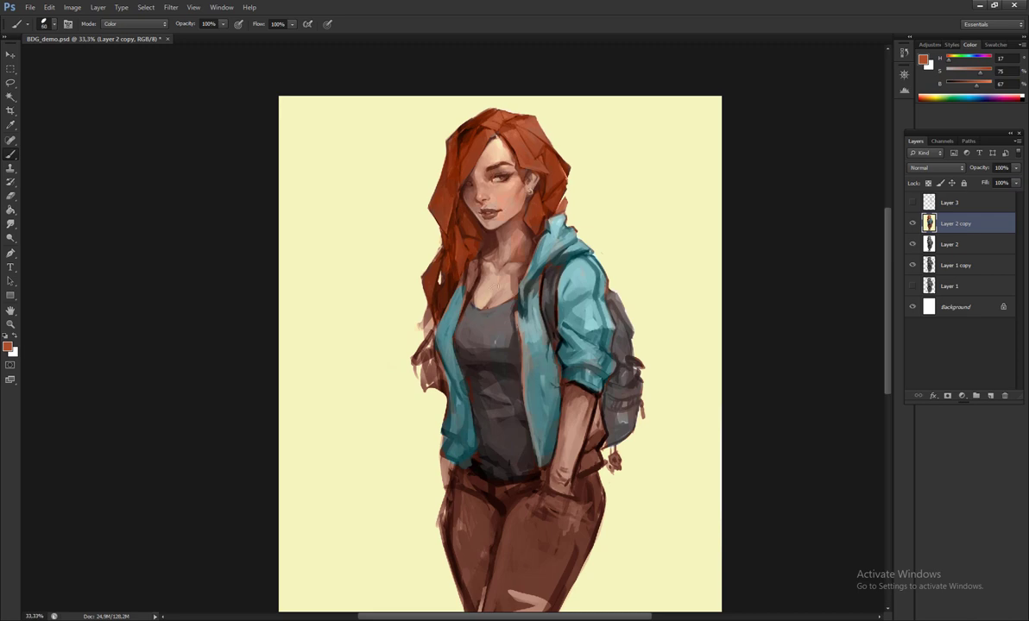
- Start a Selective Color correction for the Cyans and set their magenta to -26 %
scroll(571, 405, down, 2)
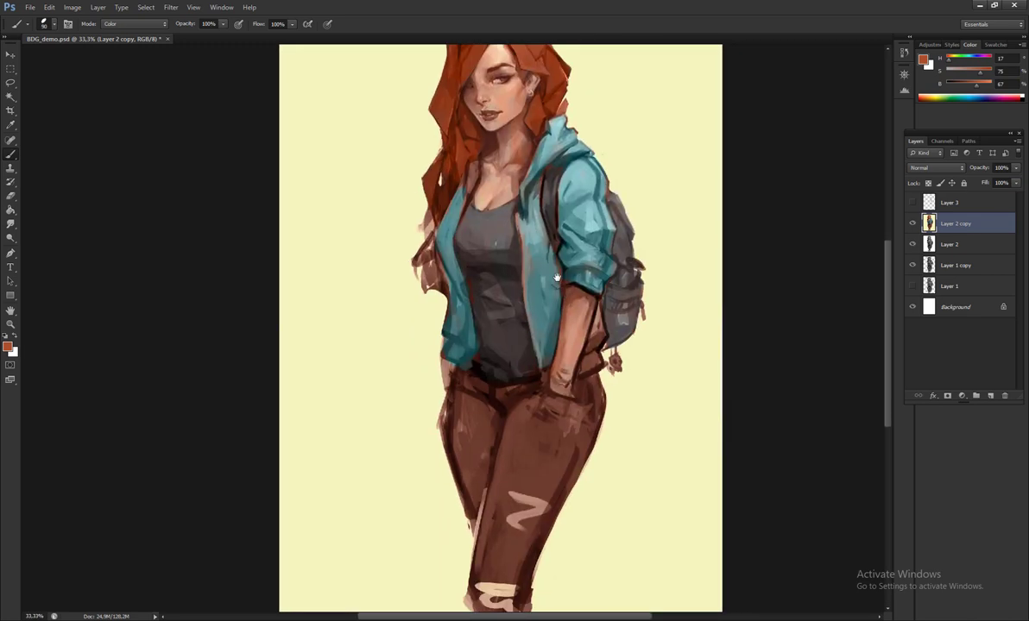
click(82, 12)
mouse_move(95, 32)
click(220, 208)
click(874, 207)
click(872, 246)
double_click(880, 245)
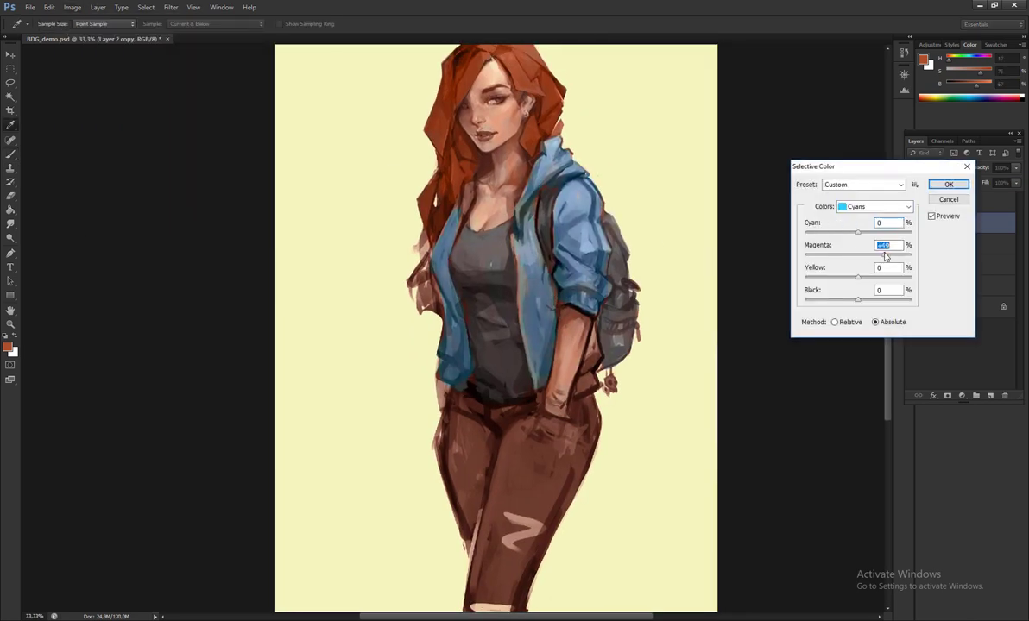
text(-26)
key(Tab)
- Raise the Cyans' black to +28 % and increase their cyan, apply the correction and flip the canvas
text(-34)
key(Tab)
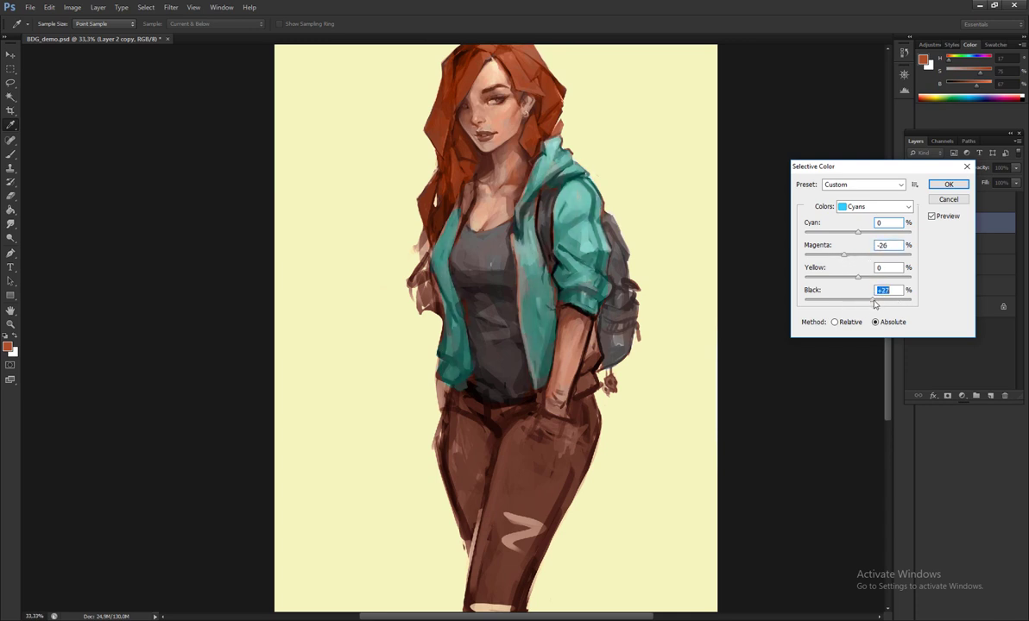
text(+28)
key(shift+Tab)
drag(877, 277, 857, 277)
drag(857, 232, 872, 232)
key(Tab)
key(Tab)
key(Tab)
key(Return)
key(ctrl+shift+h)
key(b)
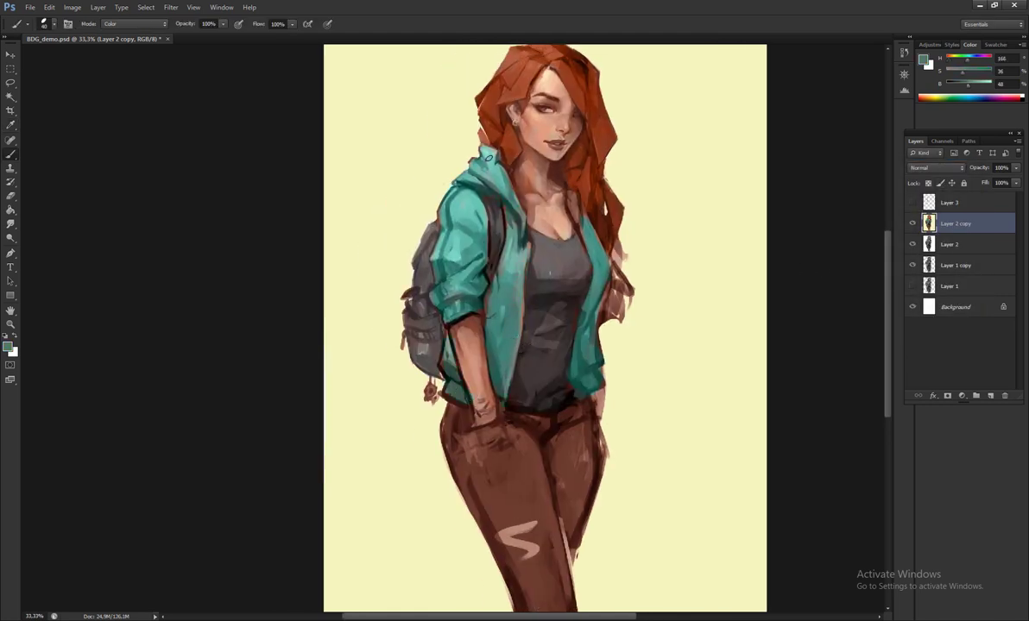
- Colour the trousers denim blue at hue 201, saturation 57, brightness 45, and flip the canvas back
drag(517, 416, 480, 293)
click(984, 97)
drag(422, 332, 456, 395)
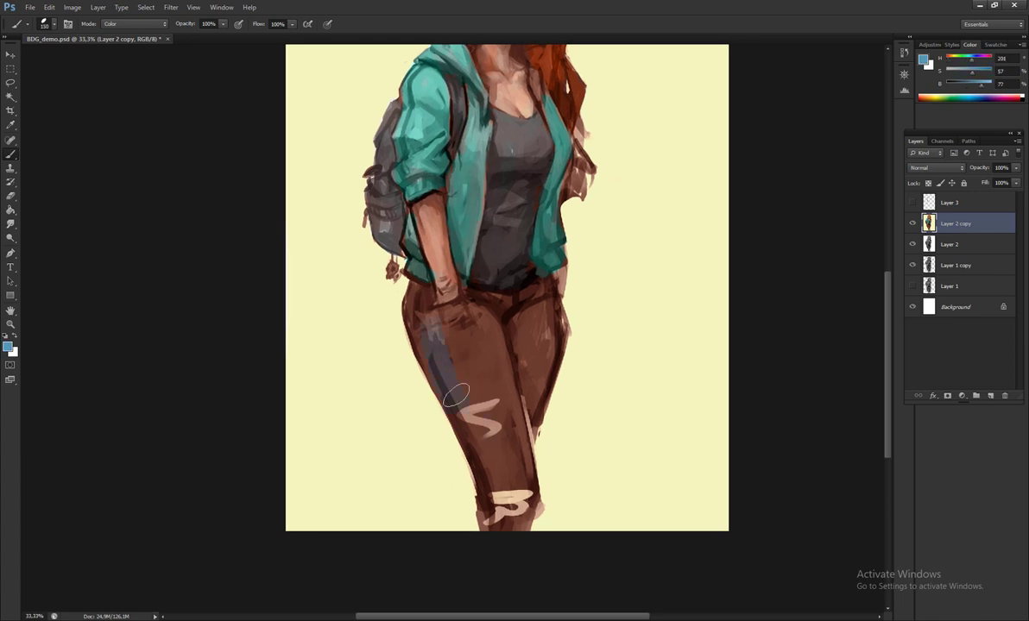
key(ctrl+z)
mouse_move(497, 320)
mouse_down()
mouse_move(493, 304)
mouse_move(459, 285)
mouse_move(478, 321)
mouse_move(460, 310)
mouse_move(487, 420)
mouse_move(487, 481)
mouse_up()
key(h)
key(ctrl+shift+h)
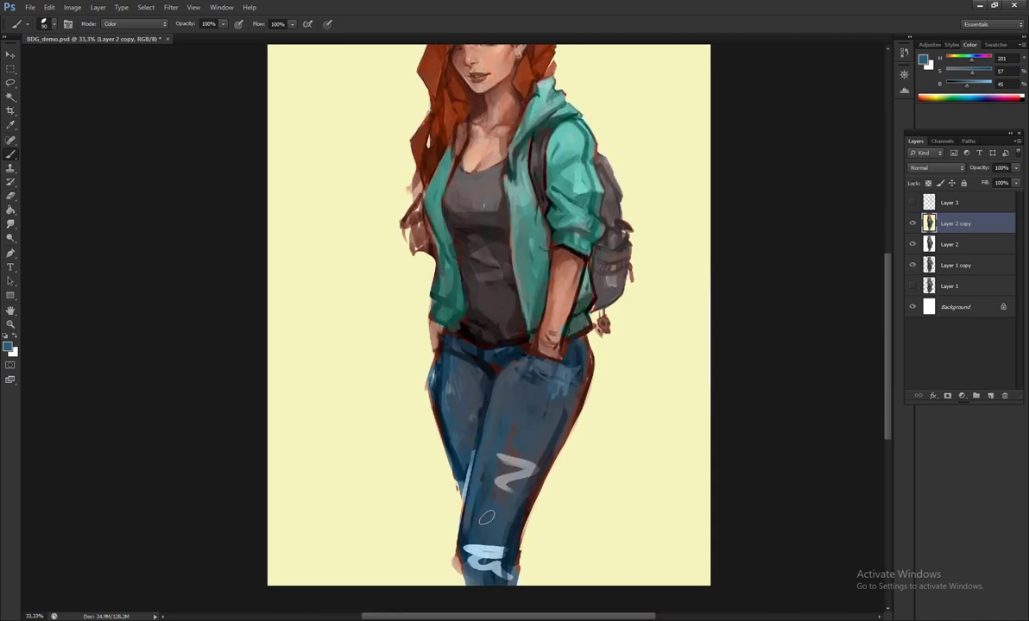
- Enlarge the brush to 175 and cover the remaining brown patches on the jeans with blue
key(bracketright)
key(bracketright)
key(bracketright)
key(bracketright)
scroll(483, 544, up, 1)
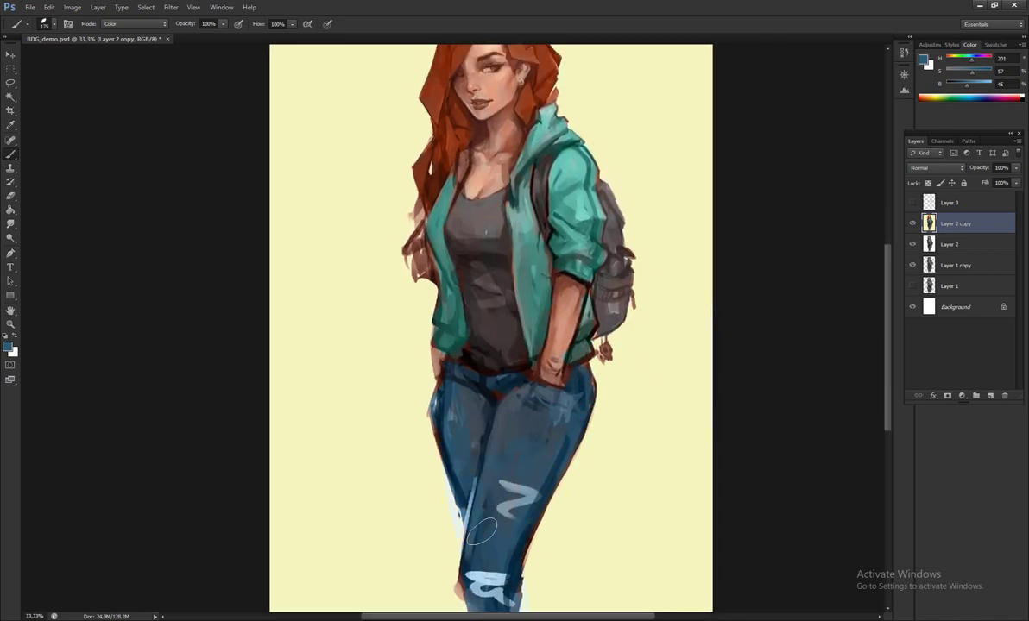
key(ctrl+minus)
key(alt+i)
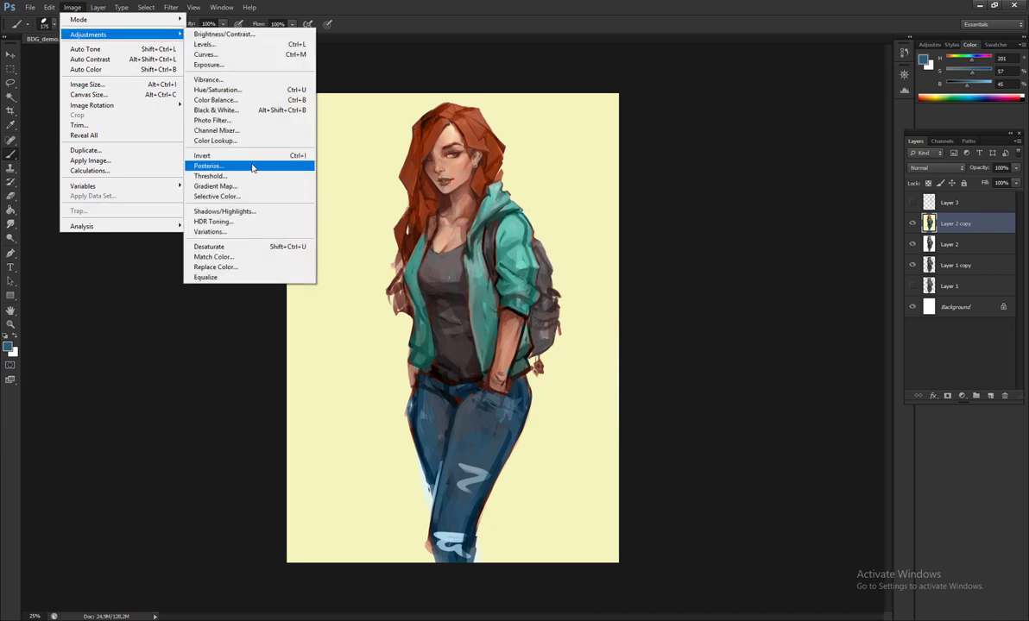
click(216, 200)
key(Down)
key(Down)
key(Down)
key(Down)
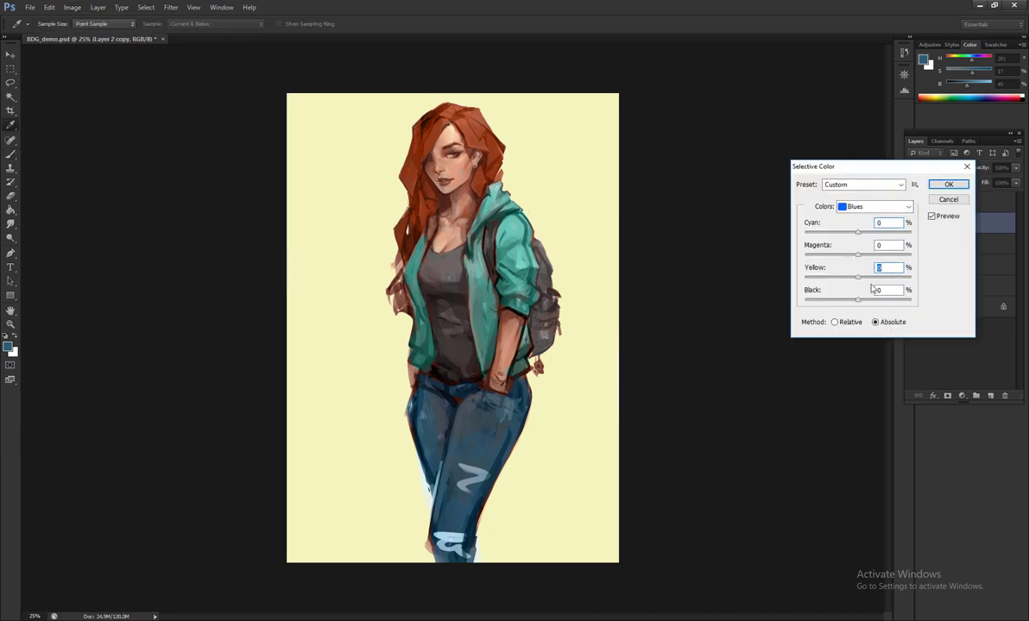
drag(856, 299, 912, 300)
drag(858, 276, 910, 276)
text(0)
key(shift+Tab)
key(shift+Tab)
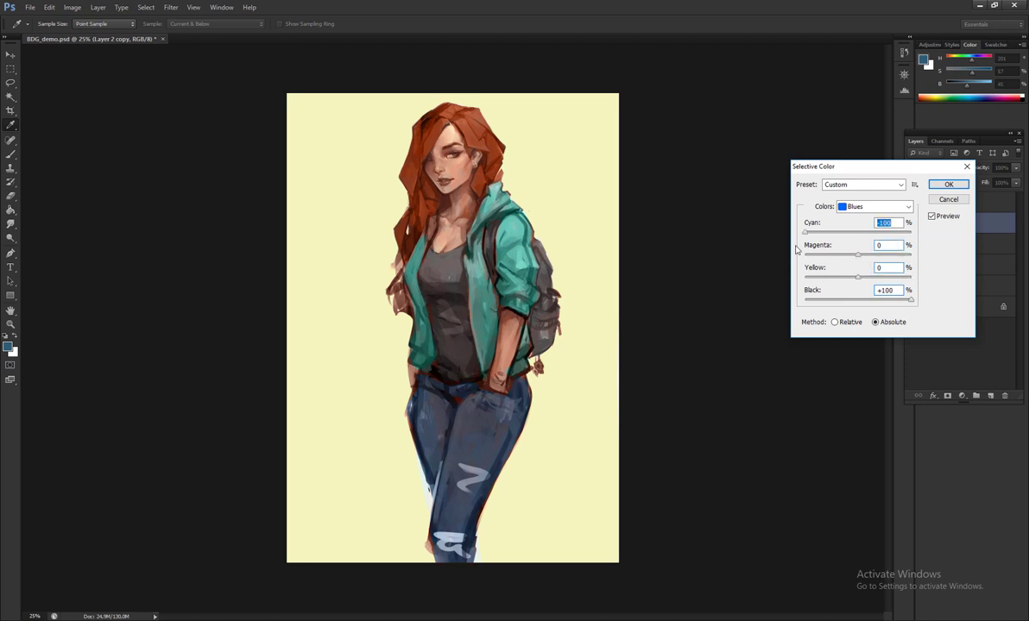
text(100)
click(947, 199)
- Delete the hidden Layer 3 and duplicate the coloured Layer 2 copy
key(b)
key(h)
key(h)
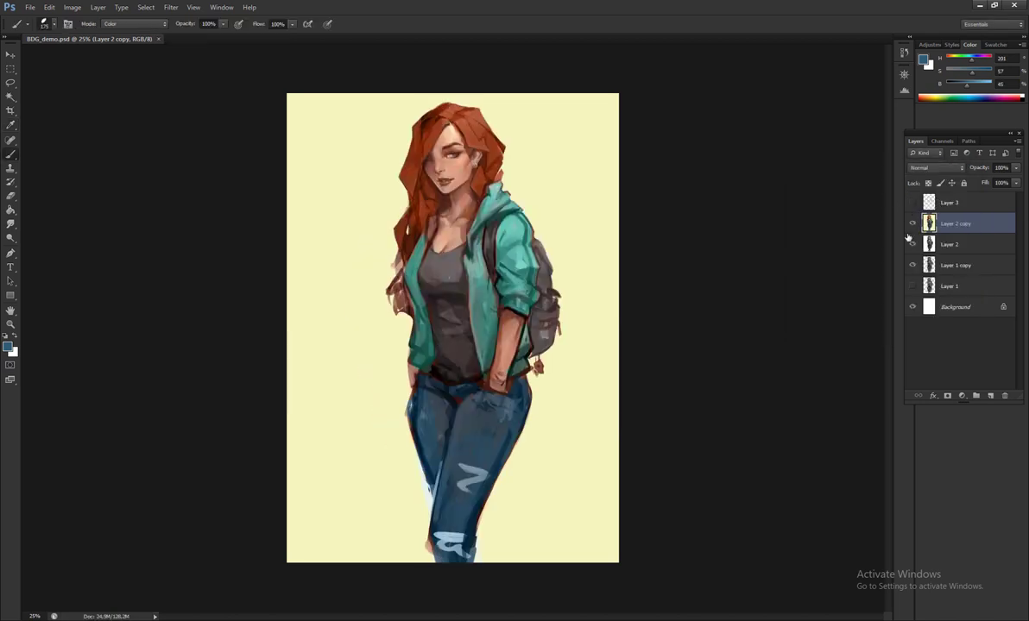
key(ctrl+plus)
drag(606, 326, 651, 307)
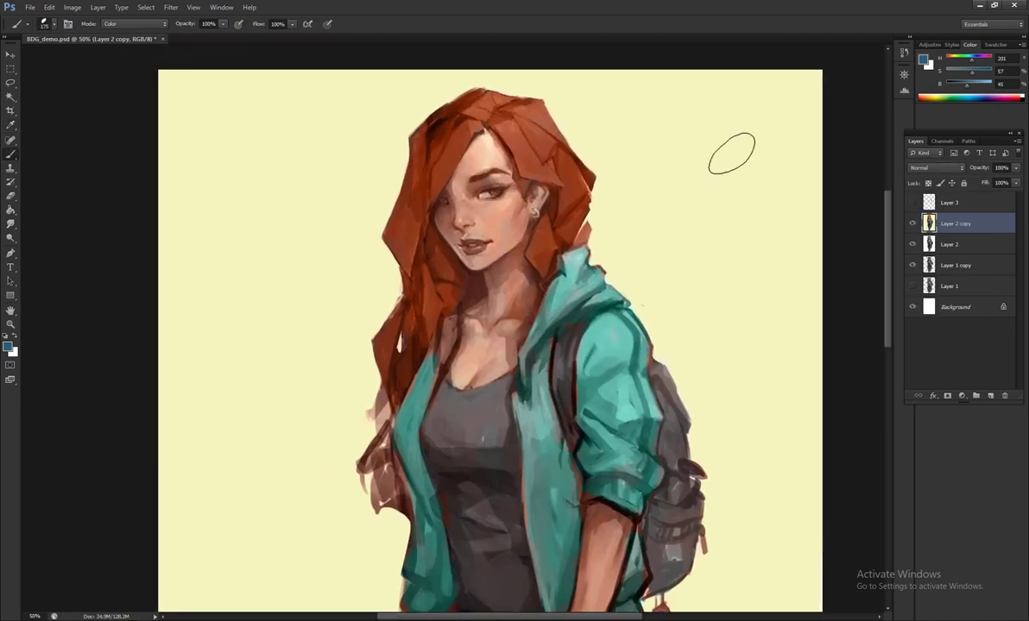
click(943, 202)
key(Delete)
key(ctrl+j)
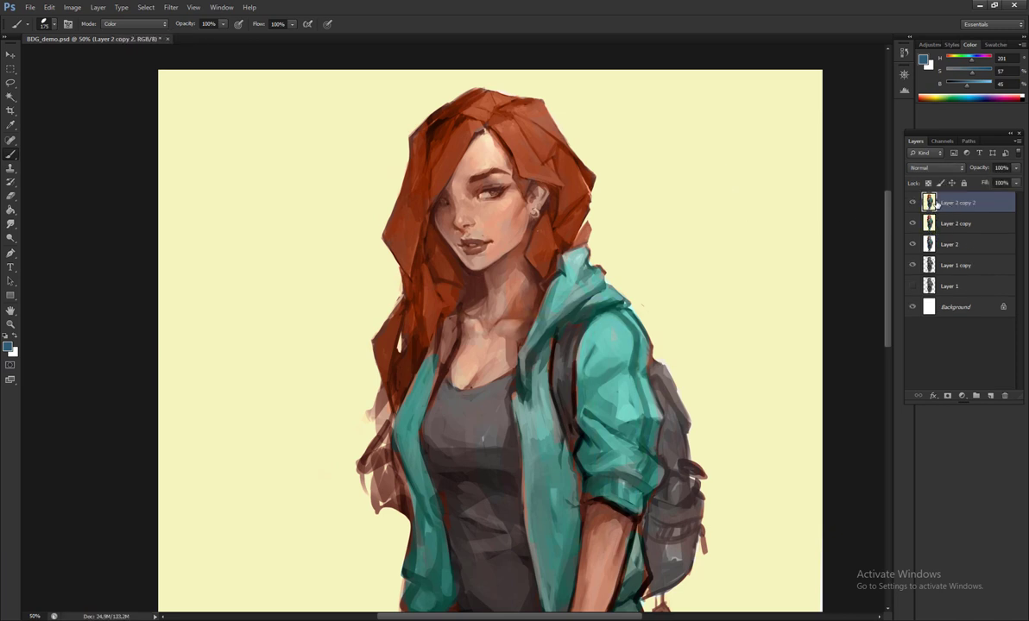
- Switch to a soft round brush in Vivid Light mode and warm the face with light orange at hue 26, saturation 49, brightness 96
scroll(518, 302, up, 1)
right_click(507, 255)
click(142, 24)
click(129, 197)
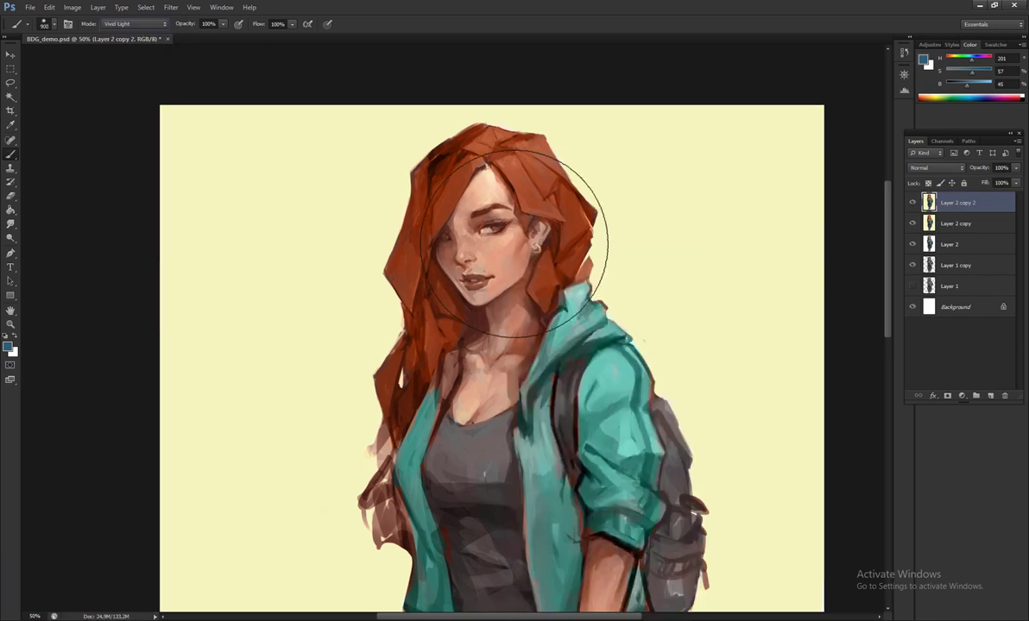
alt+click(477, 226)
drag(449, 199, 483, 241)
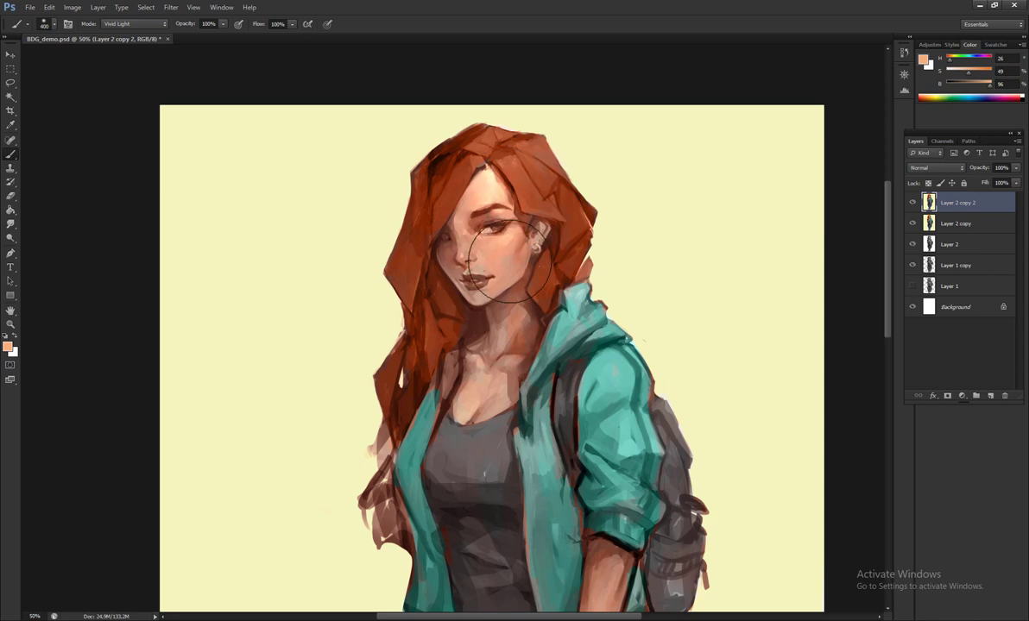
- Enlarge the soft brush to 400 and add a warm orange glow to the forearm
key(bracketright)
key(bracketright)
key(bracketright)
key(bracketright)
drag(509, 324, 483, 259)
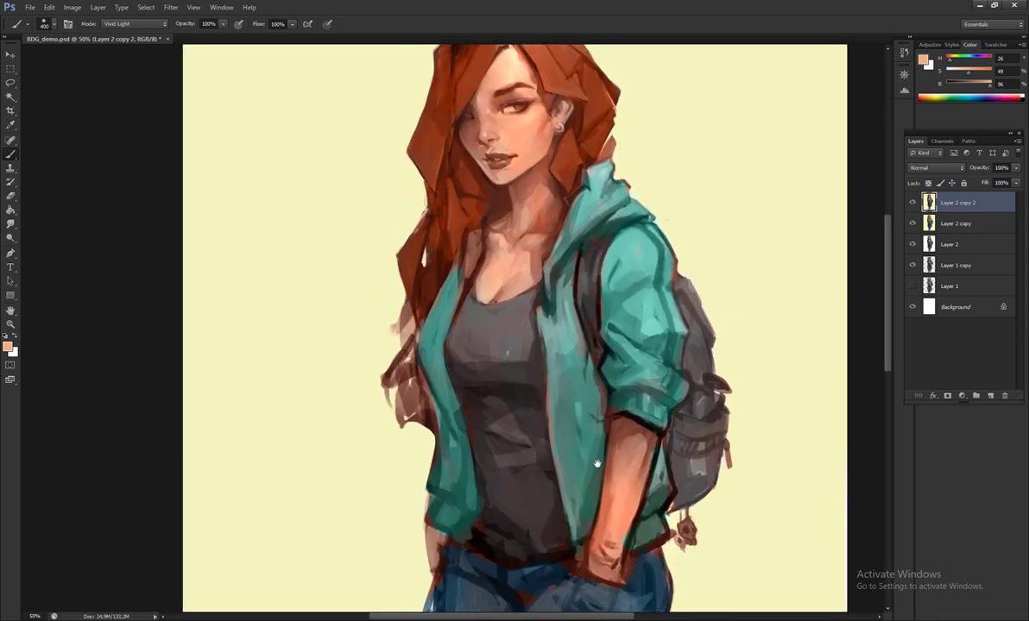
- Brighten the hair, neck and chest with soft orange Vivid Light strokes, and choose a light blue at hue 214
key(bracketleft)
key(bracketleft)
key(bracketleft)
drag(569, 263, 526, 224)
mouse_move(517, 328)
mouse_down()
mouse_move(483, 207)
mouse_move(506, 232)
mouse_up()
key(bracketright)
mouse_move(483, 285)
mouse_down()
mouse_move(521, 337)
mouse_move(529, 374)
mouse_up()
key(bracketright)
click(906, 60)
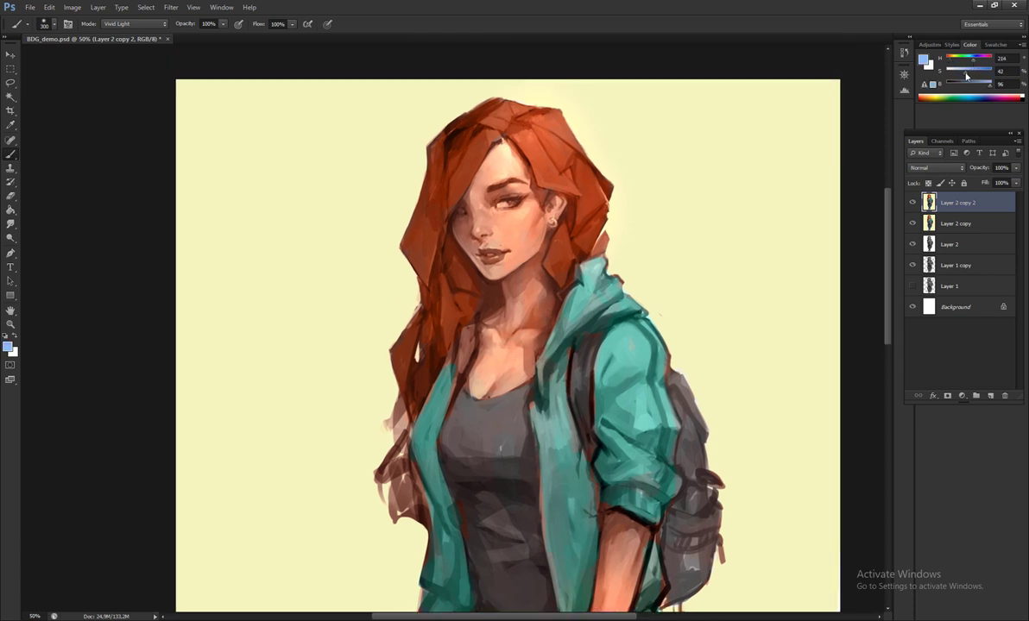
- Enlarge the soft Vivid Light brush to 600 and deepen the jeans with dark blue at hue 214, saturation 42, brightness 42
mouse_move(434, 214)
mouse_down()
mouse_move(421, 378)
mouse_move(477, 229)
mouse_move(483, 259)
mouse_move(513, 248)
mouse_move(533, 356)
mouse_up()
key(bracketleft)
key(ctrl+minus)
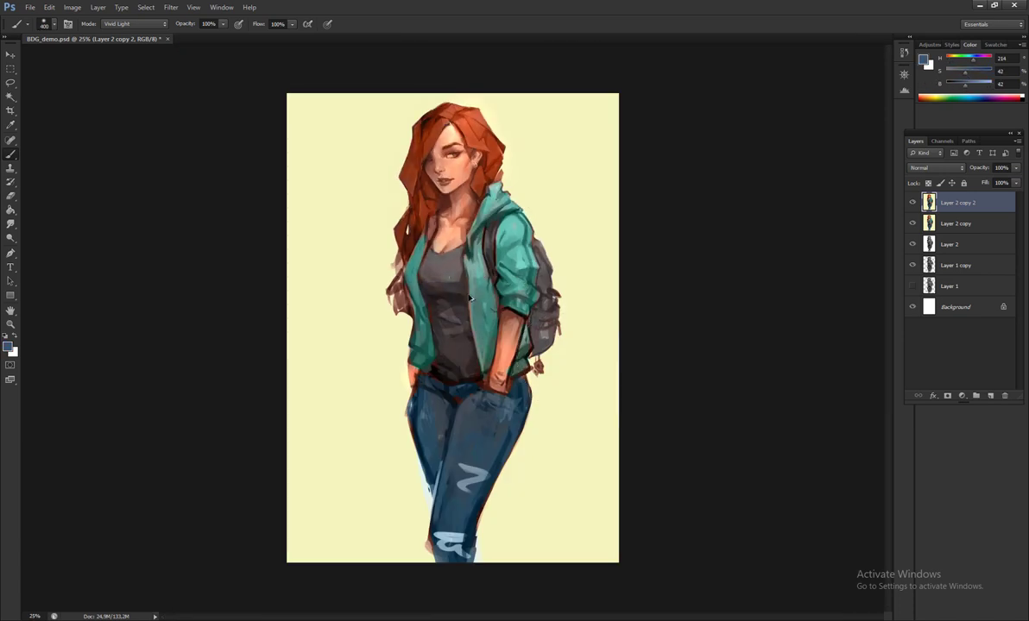
key(bracketright)
key(bracketright)
key(bracketright)
drag(436, 413, 416, 494)
key(f)
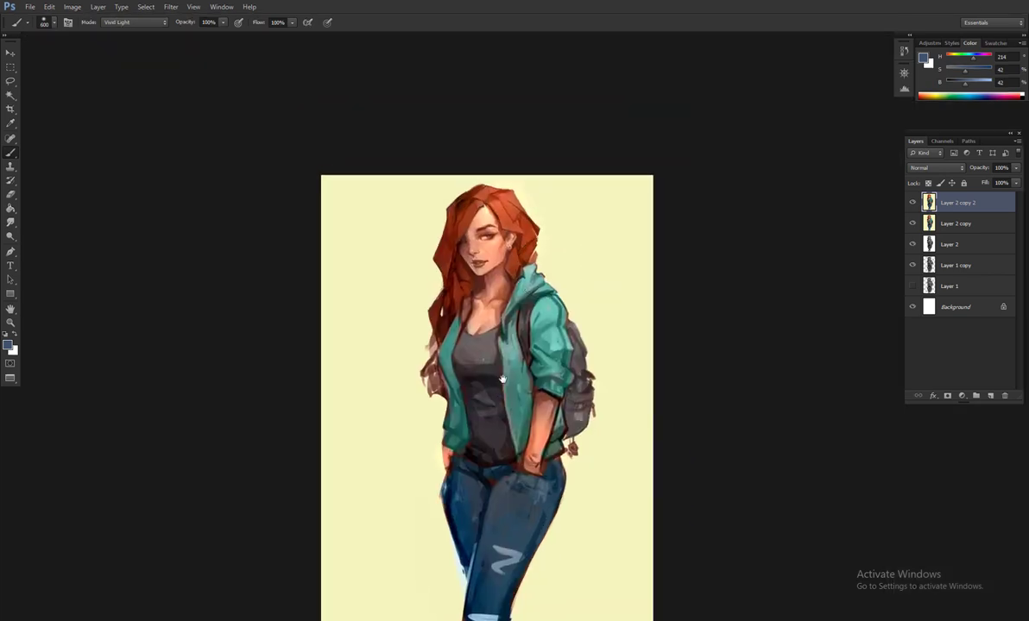
drag(570, 270, 542, 240)
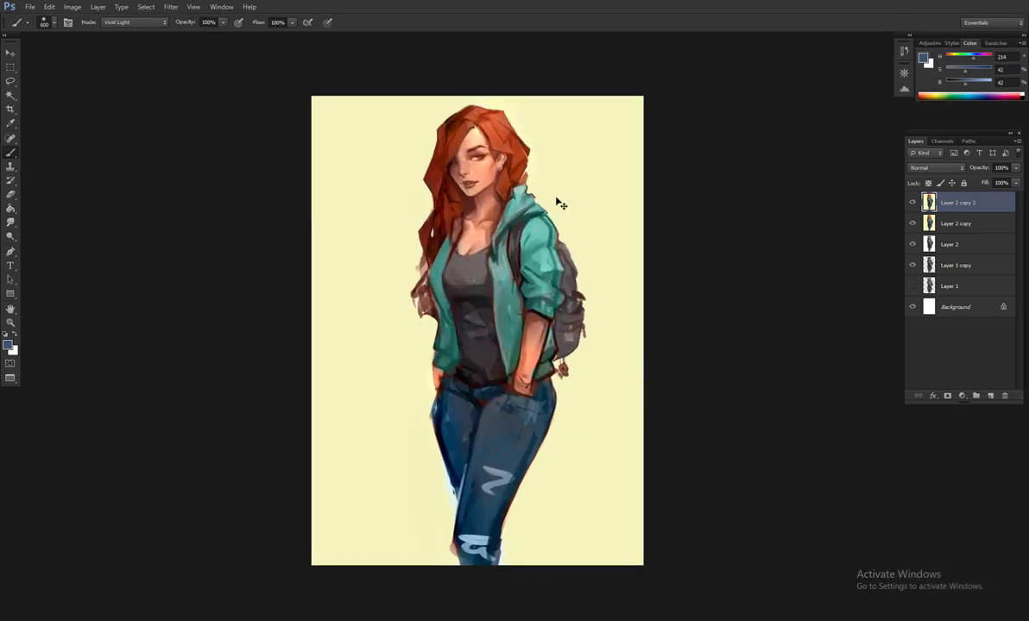
- Refine the skin around the mouth, chin and jaw with sampled skin tones, using a size 20 brush in Normal mode
key(ctrl+plus)
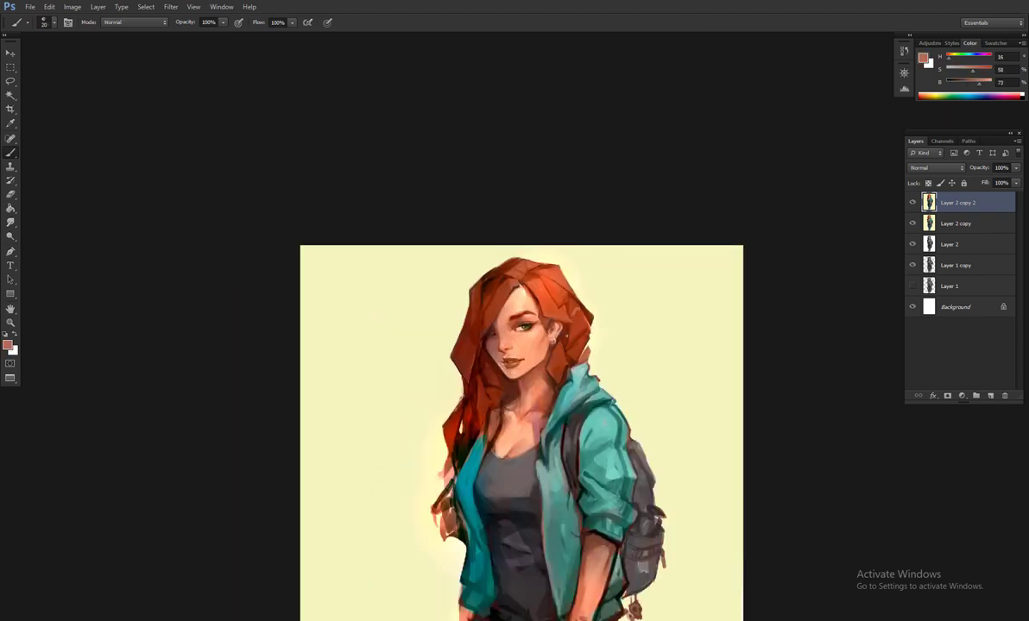
scroll(577, 262, up, 5)
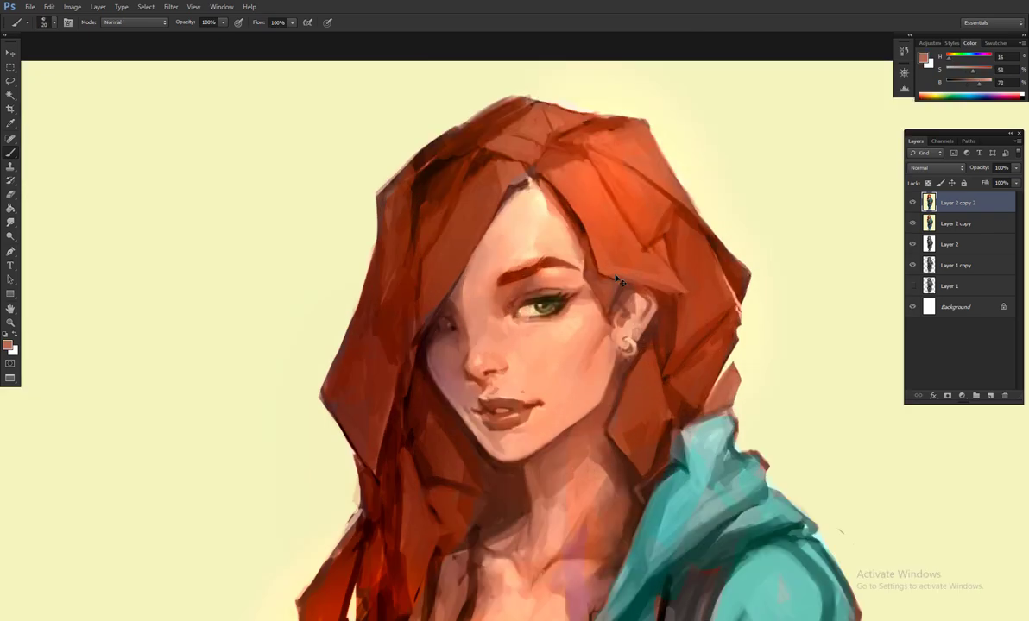
alt+click(608, 402)
scroll(620, 362, down, 3)
alt+click(504, 391)
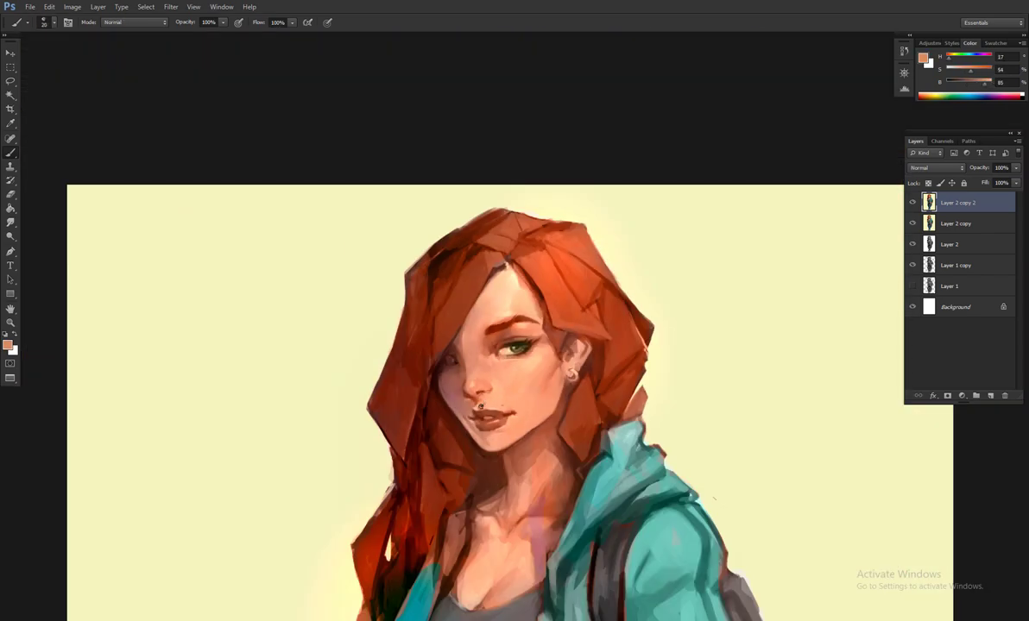
alt+click(481, 402)
scroll(498, 402, down, 2)
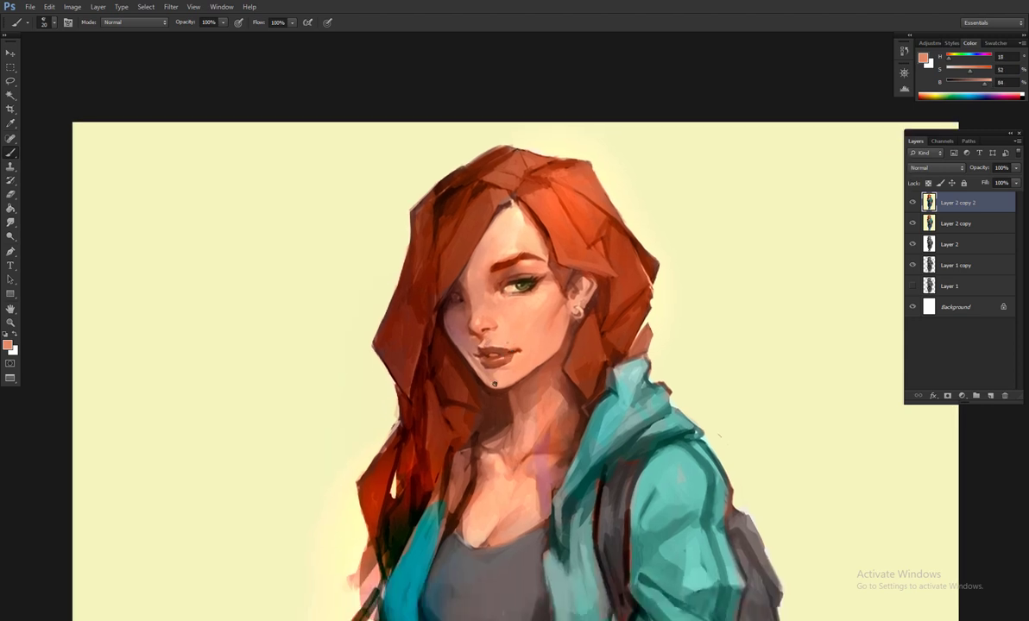
alt+click(501, 380)
scroll(557, 330, down, 2)
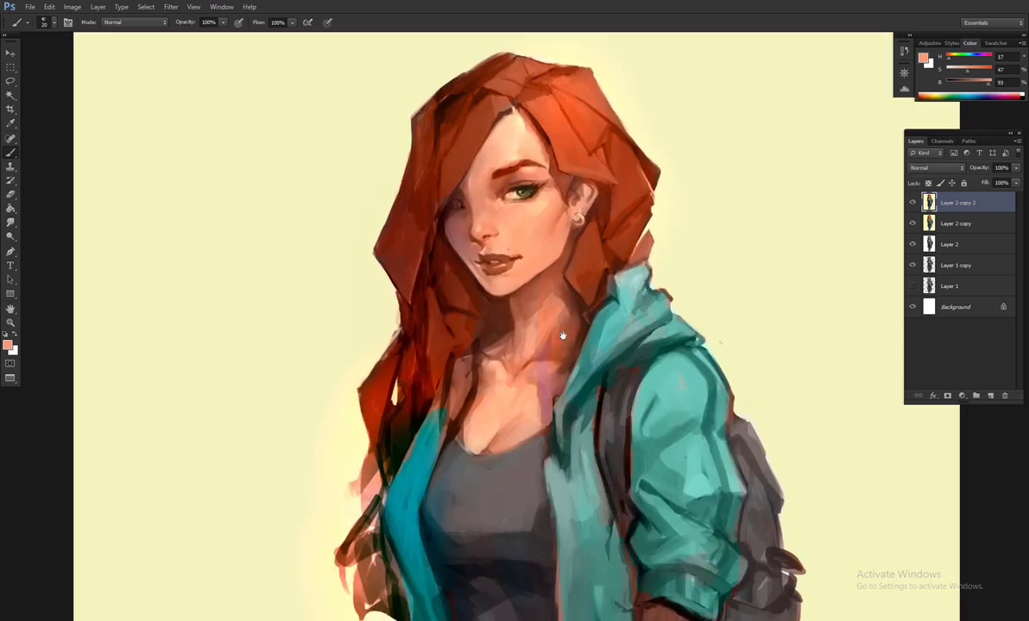
- Mirror the painting horizontally and touch up the neck and neighbouring hair with sampled pink and reddish-brown tones
alt+click(551, 395)
key(ctrl+shift+h)
scroll(601, 385, up, 2)
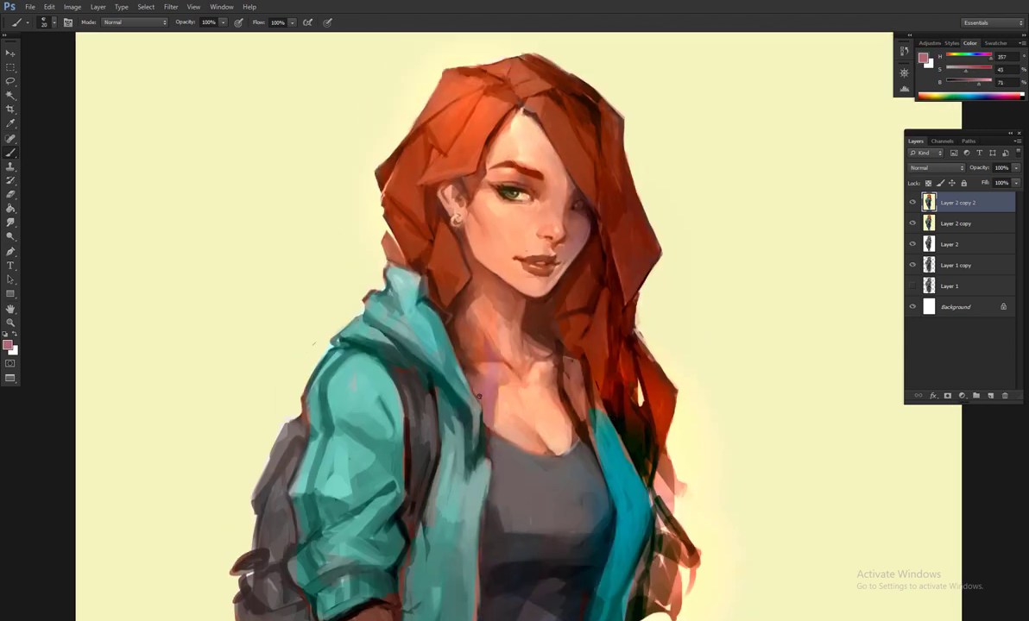
alt+click(487, 394)
scroll(485, 376, up, 2)
alt+click(444, 293)
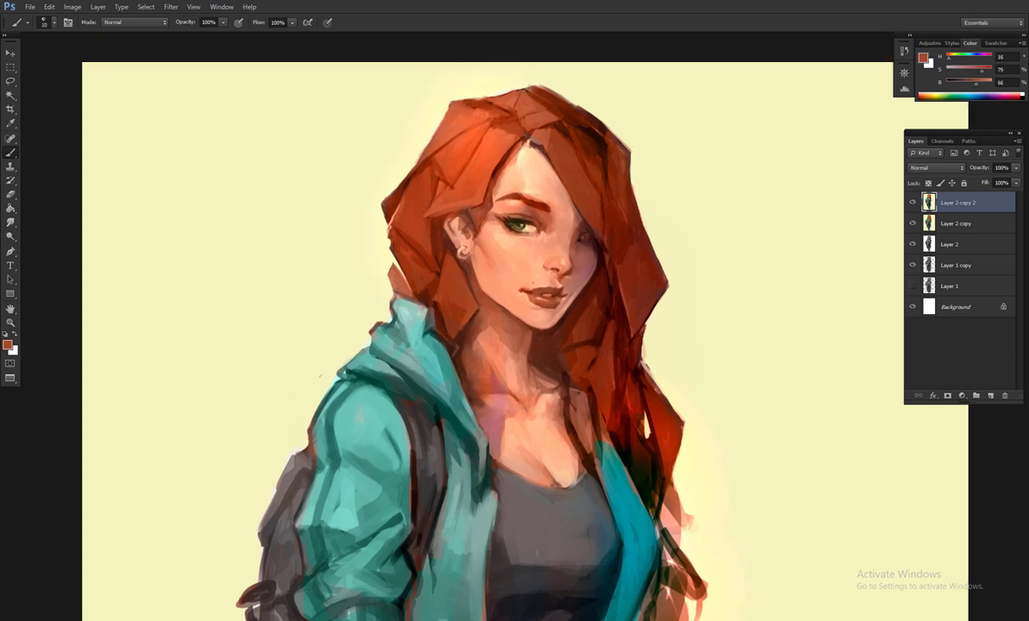
key(shift+f)
scroll(458, 363, up, 2)
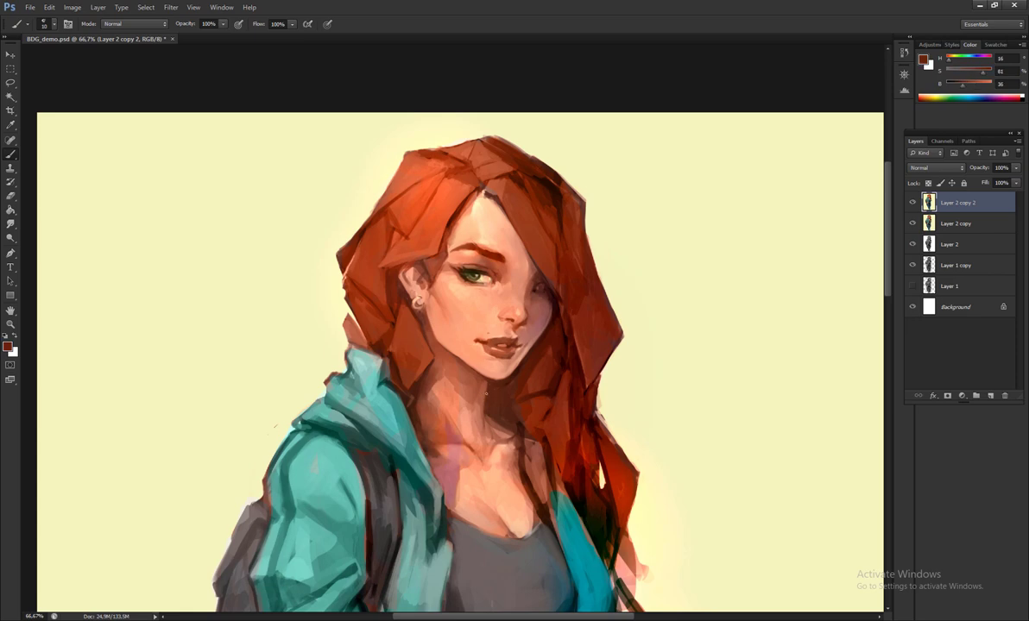
- Compare the coloured painting with its earlier coloured and greyscale stages by toggling the visibility of the upper layers
key(ctrl+minus)
key(ctrl+minus)
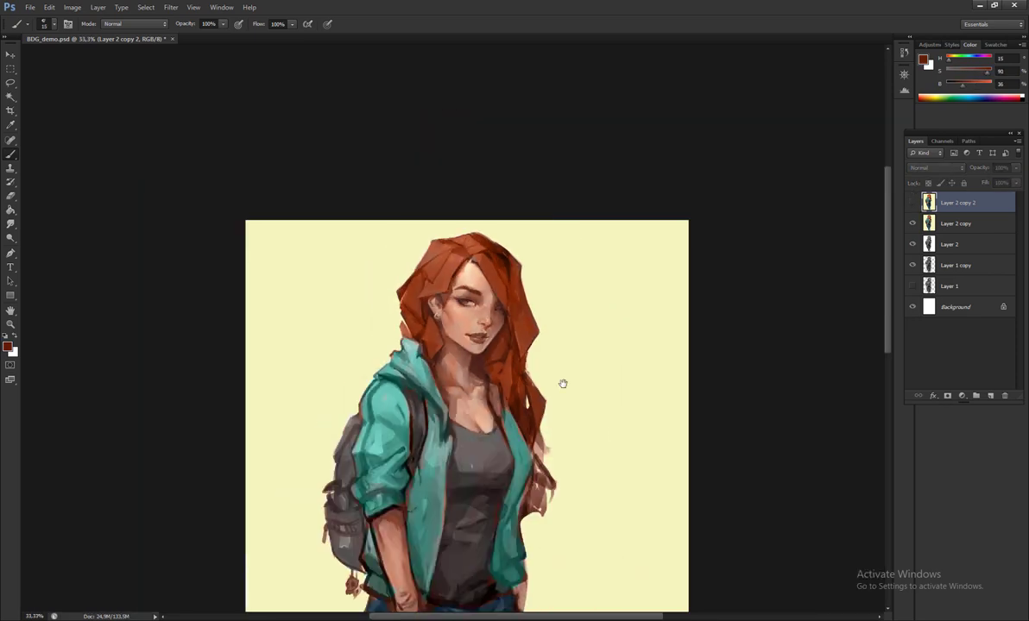
scroll(563, 385, down, 3)
drag(912, 202, 915, 226)
click(914, 226)
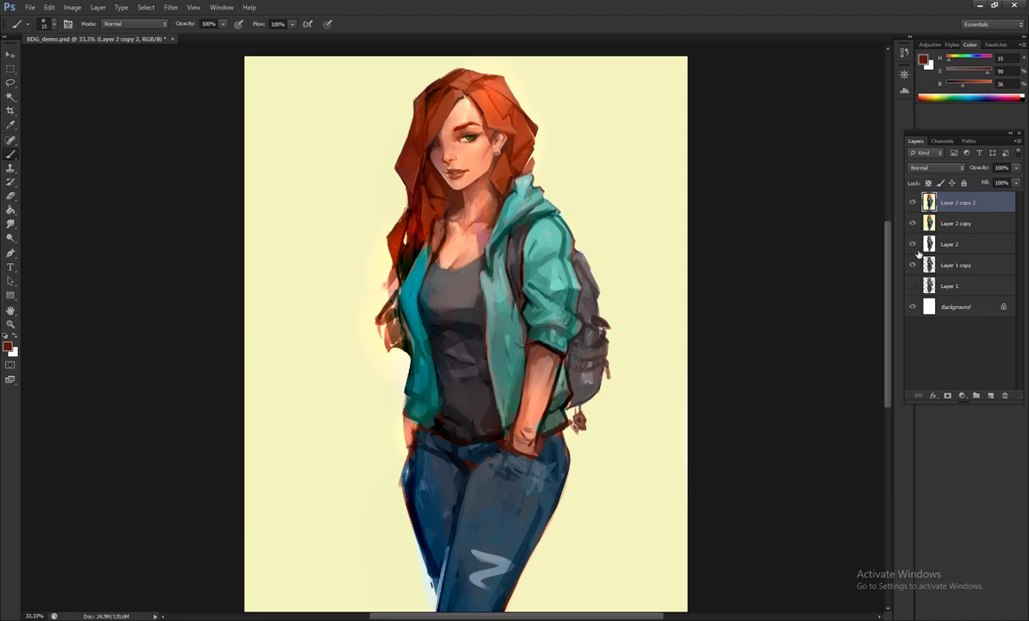
drag(912, 202, 913, 265)
click(912, 265)
click(913, 246)
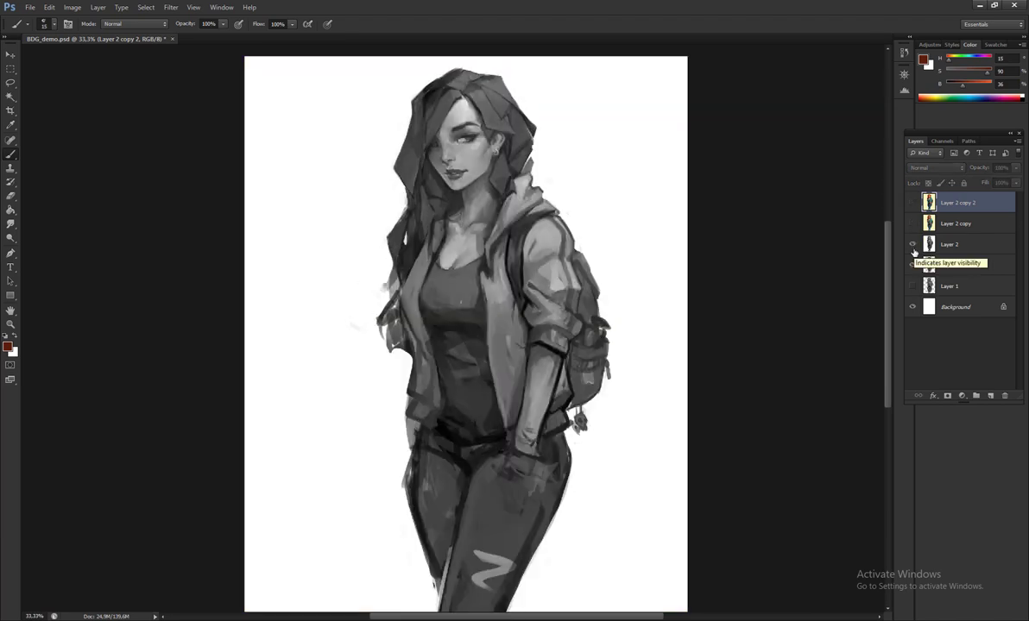
click(913, 225)
click(913, 202)
- Inspect the face up close and enlarge the image to a width of 4000 pixels
key(ctrl+plus)
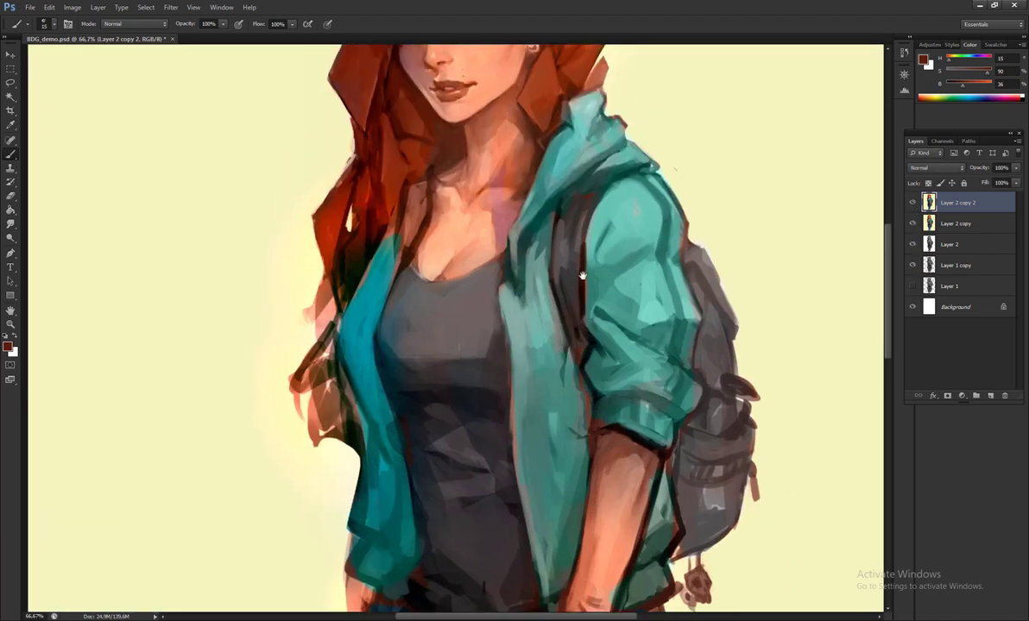
drag(371, 78, 538, 304)
key(ctrl+plus)
key(ctrl+plus)
key(ctrl+plus)
drag(568, 168, 545, 293)
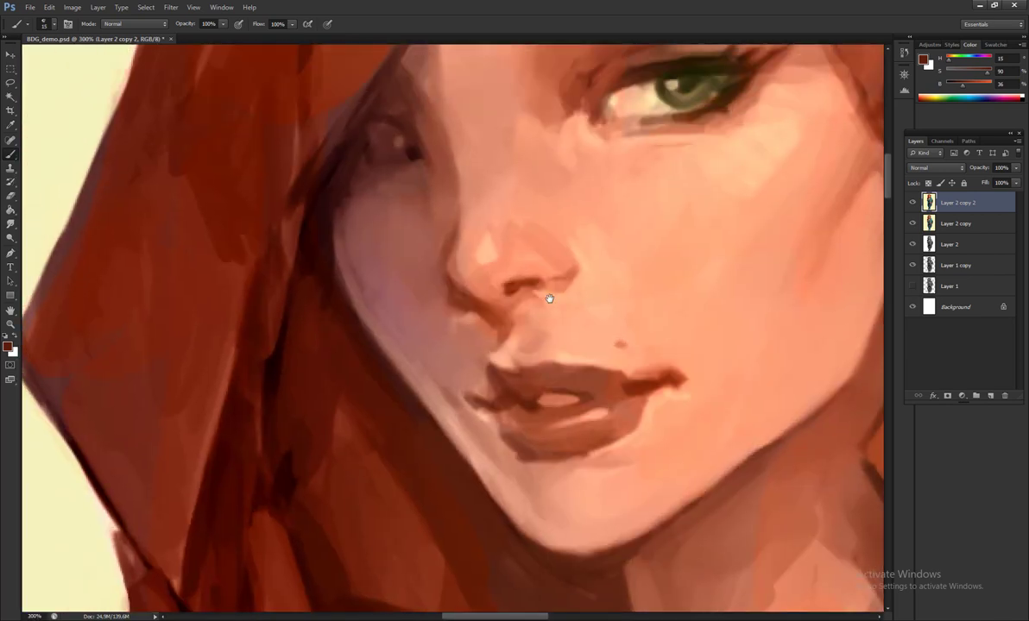
key(ctrl+alt+i)
text(4000)
key(Return)
- Retouch the face, eyebrow and hairline with a small brush, using sampled skin tones and dark reds
key(ctrl+minus)
drag(615, 369, 425, 256)
alt+click(429, 259)
drag(509, 251, 489, 304)
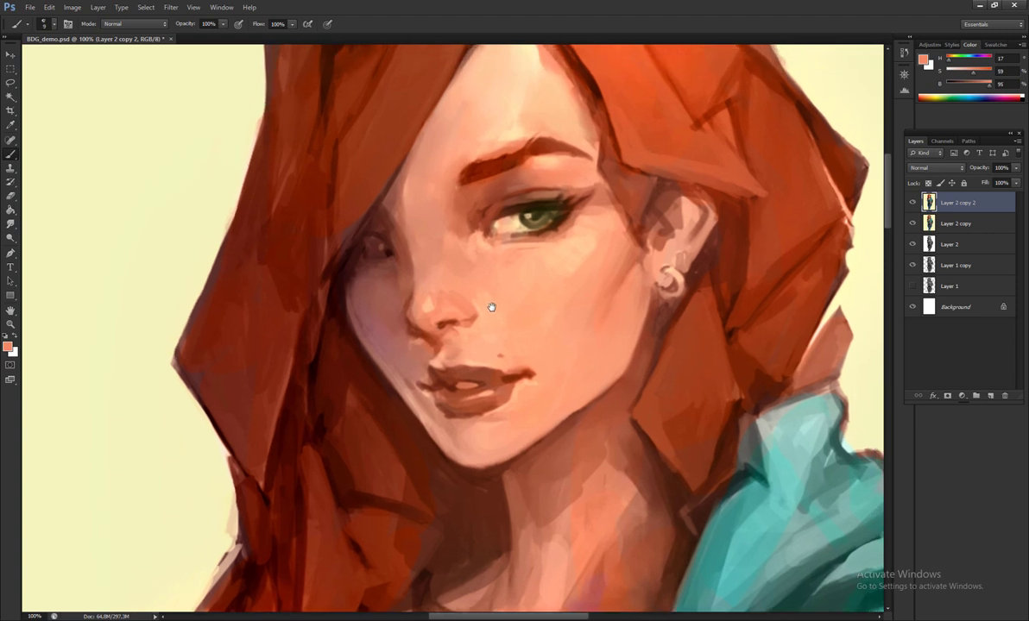
alt+click(455, 256)
drag(472, 232, 449, 305)
alt+click(405, 257)
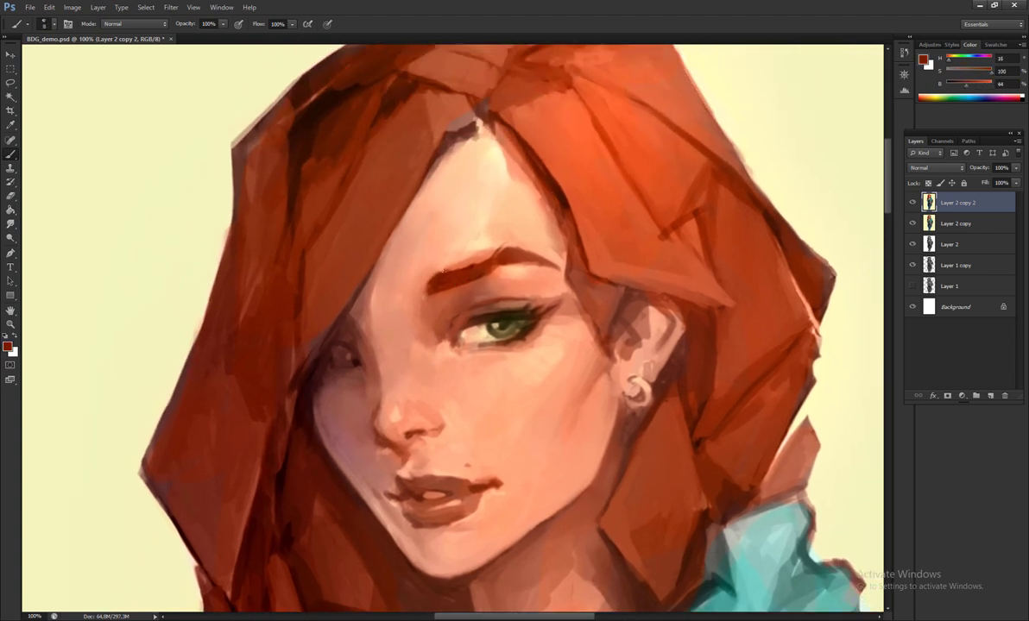
drag(435, 247, 461, 105)
alt+click(461, 105)
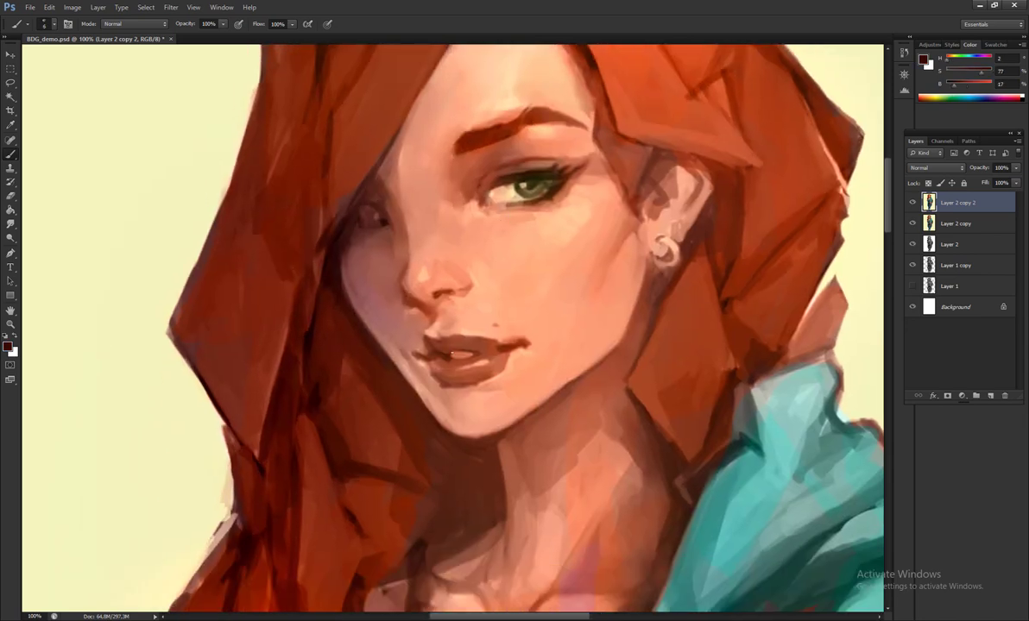
- Refine the long hair lock over the shoulder with dark red at hue 12, saturation 100, brightness 53
key(ctrl+0)
key(ctrl+plus)
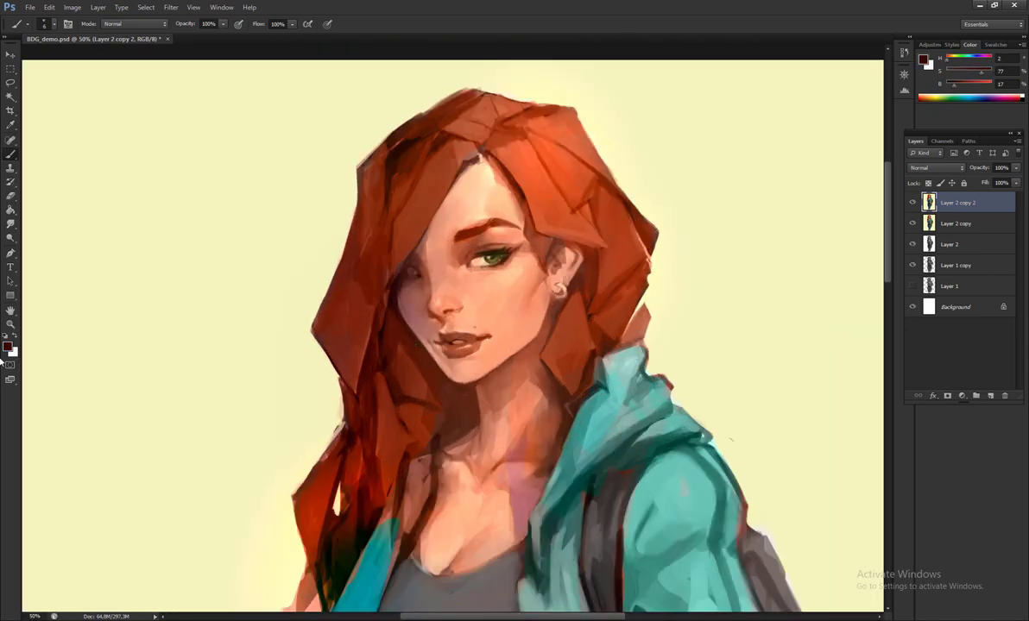
drag(213, 482, 402, 325)
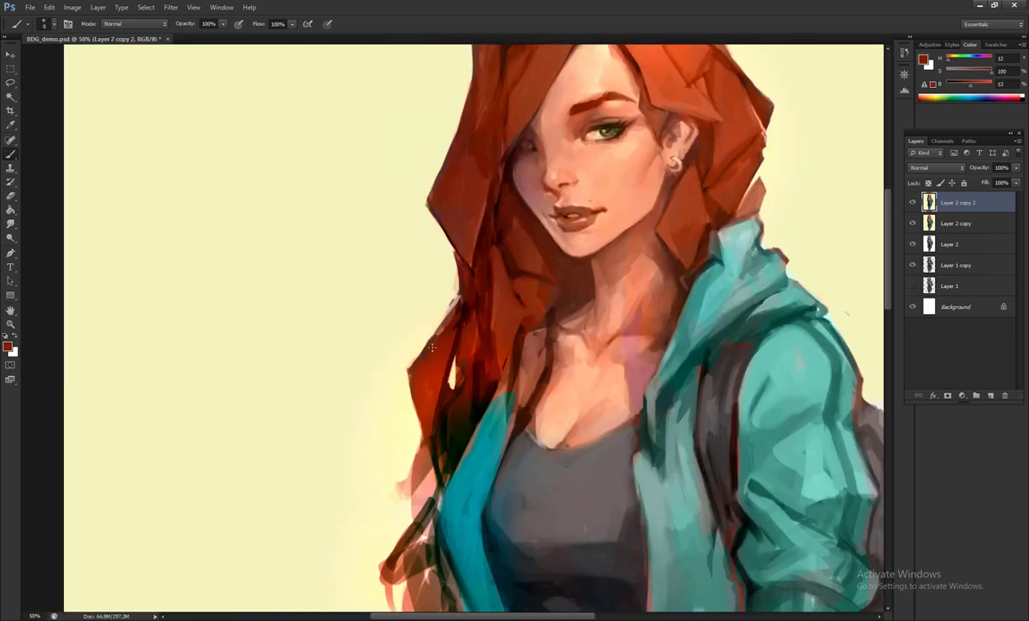
drag(423, 284, 399, 448)
drag(517, 259, 434, 308)
- Clean up the hair and forehead edges around the parting with sampled orange, dark red and light peach
alt+click(612, 230)
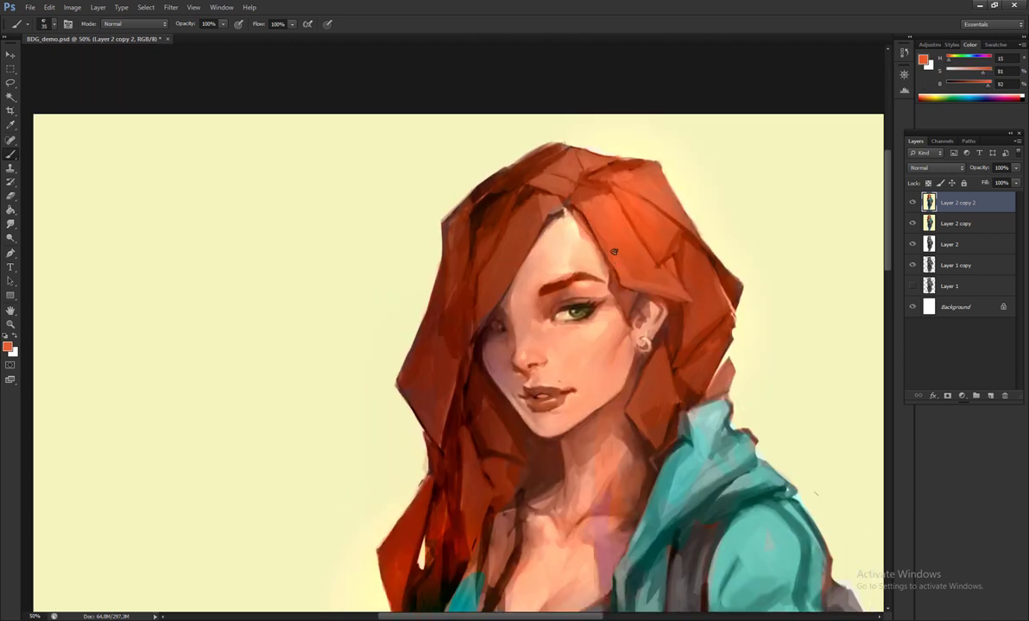
alt+click(685, 304)
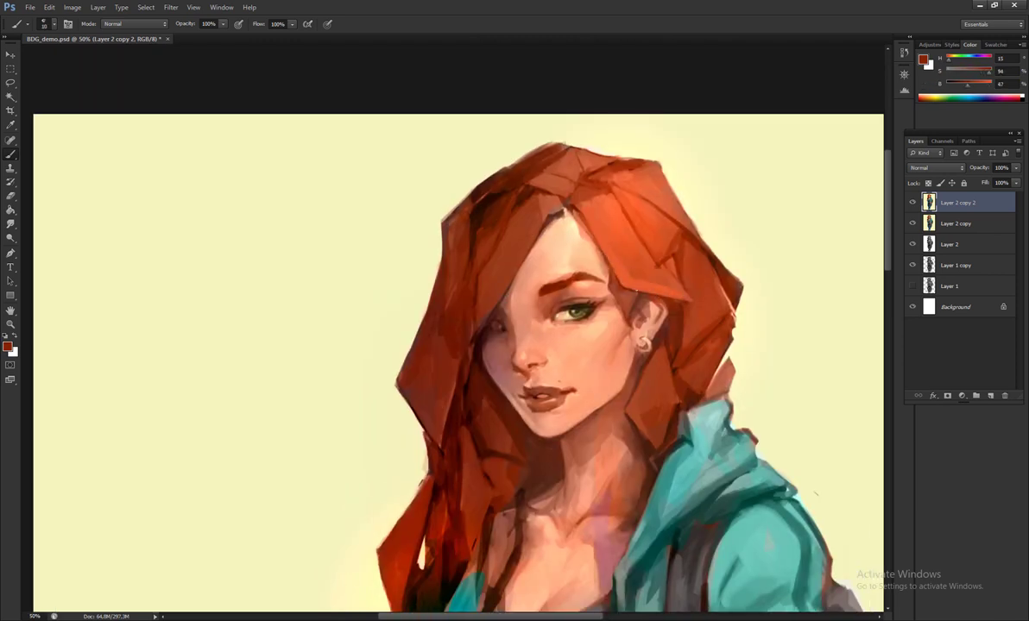
drag(566, 258, 541, 209)
alt+click(585, 243)
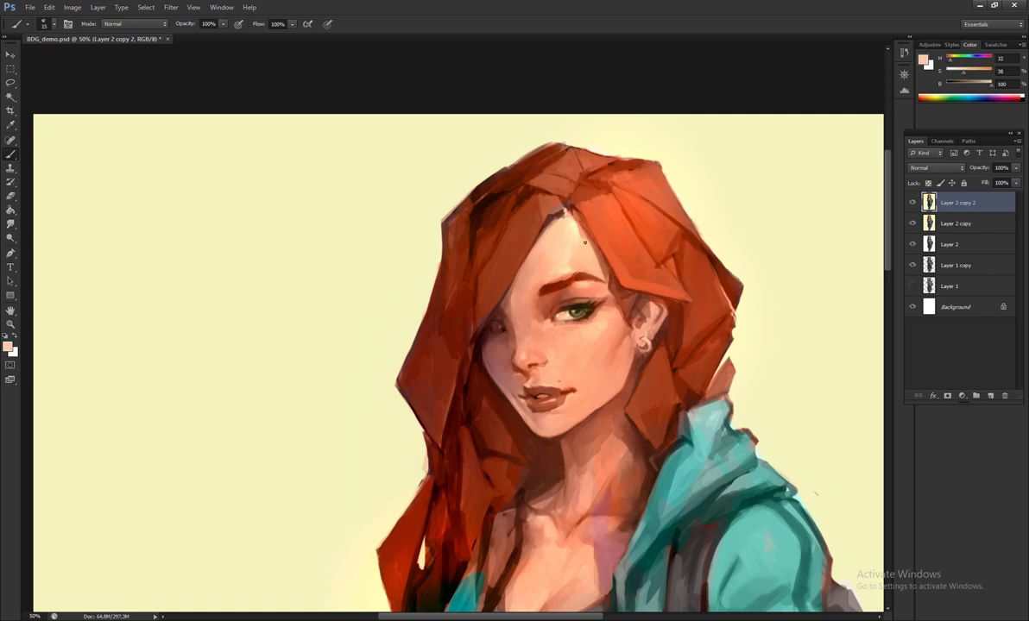
drag(584, 242, 576, 235)
alt+click(581, 264)
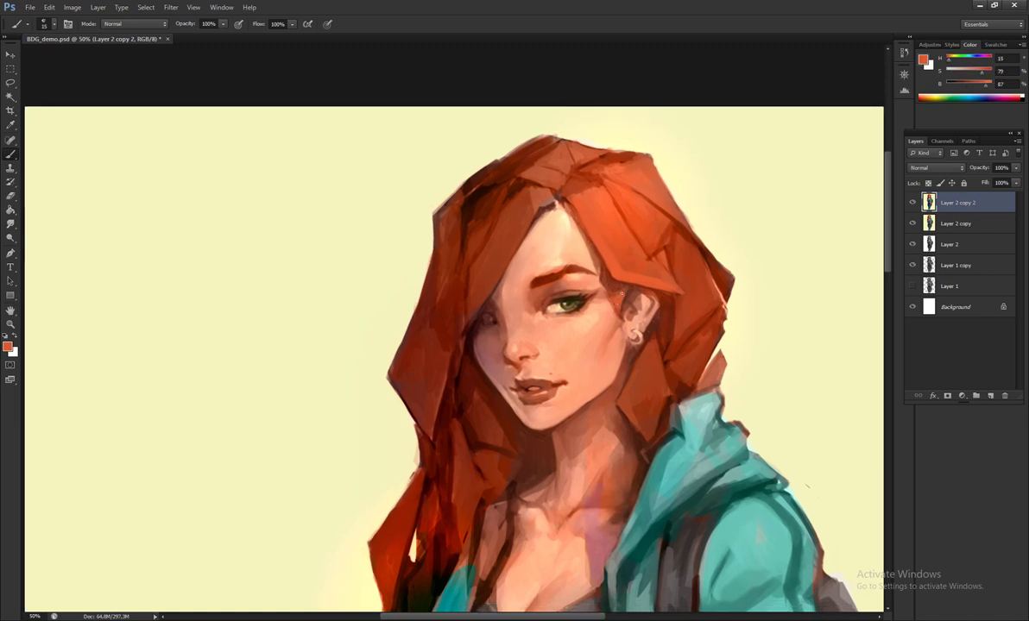
- Hide the panels, check the whole figure mirrored and unmirrored, and extend the teal jacket lapel up toward the neck
key(ctrl+minus)
key(ctrl+minus)
key(Tab)
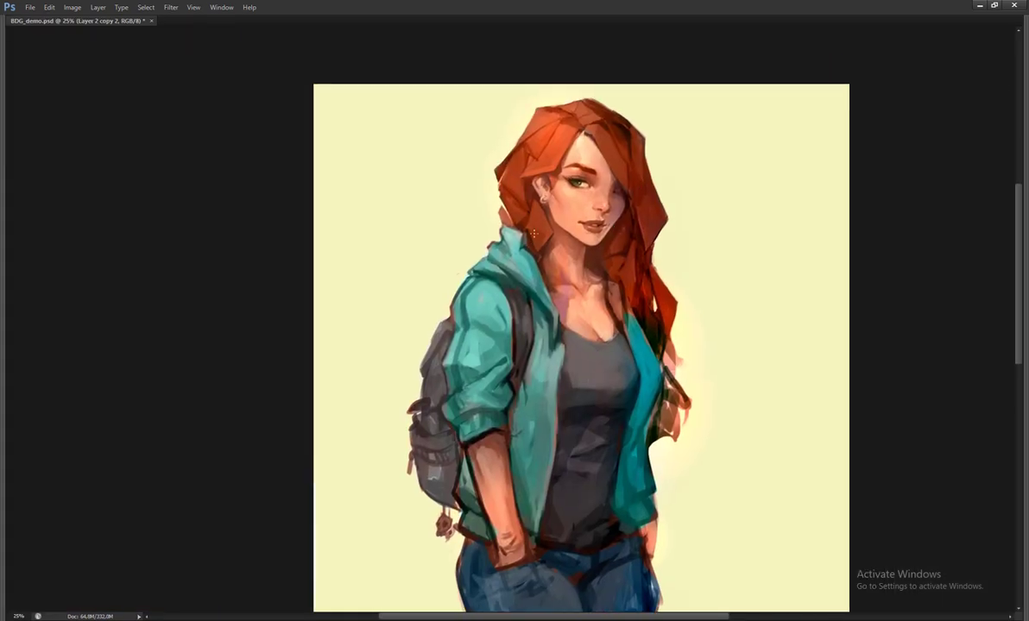
scroll(543, 207, up, 1)
scroll(617, 184, up, 2)
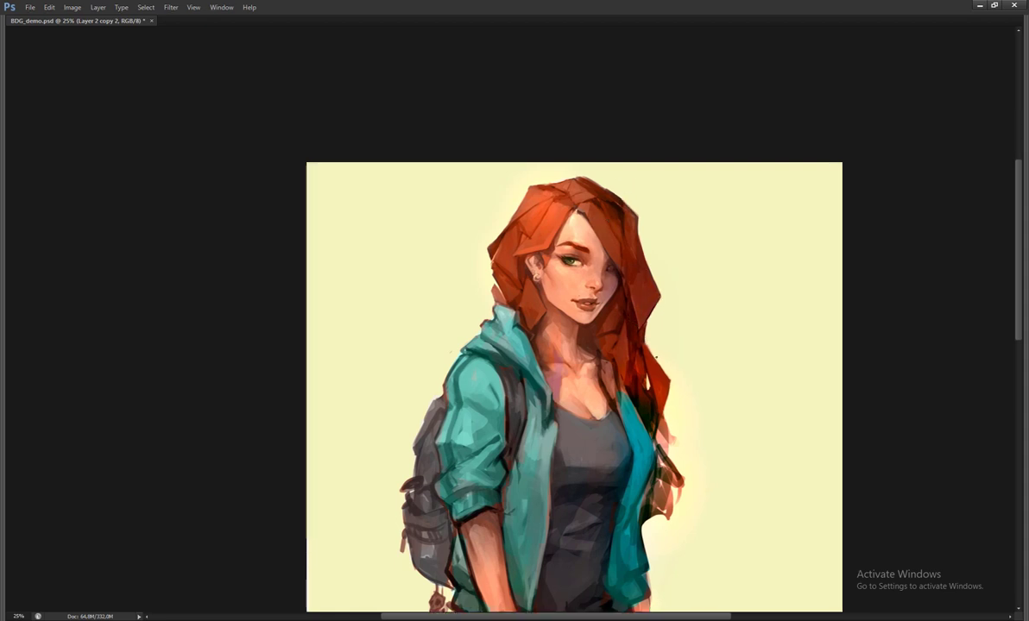
scroll(593, 331, down, 1)
scroll(593, 331, up, 1)
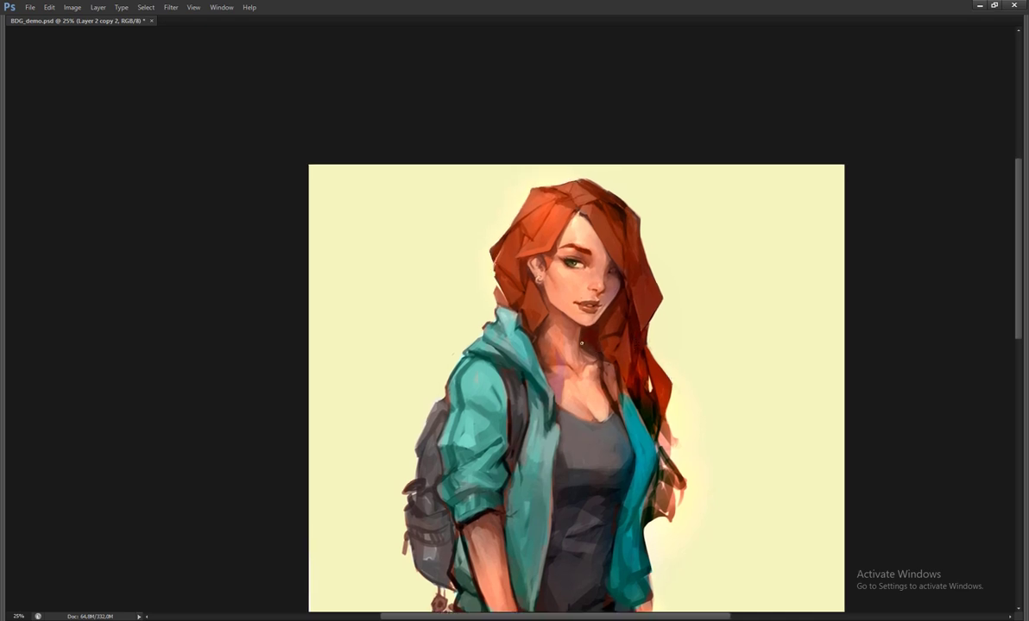
scroll(581, 343, down, 2)
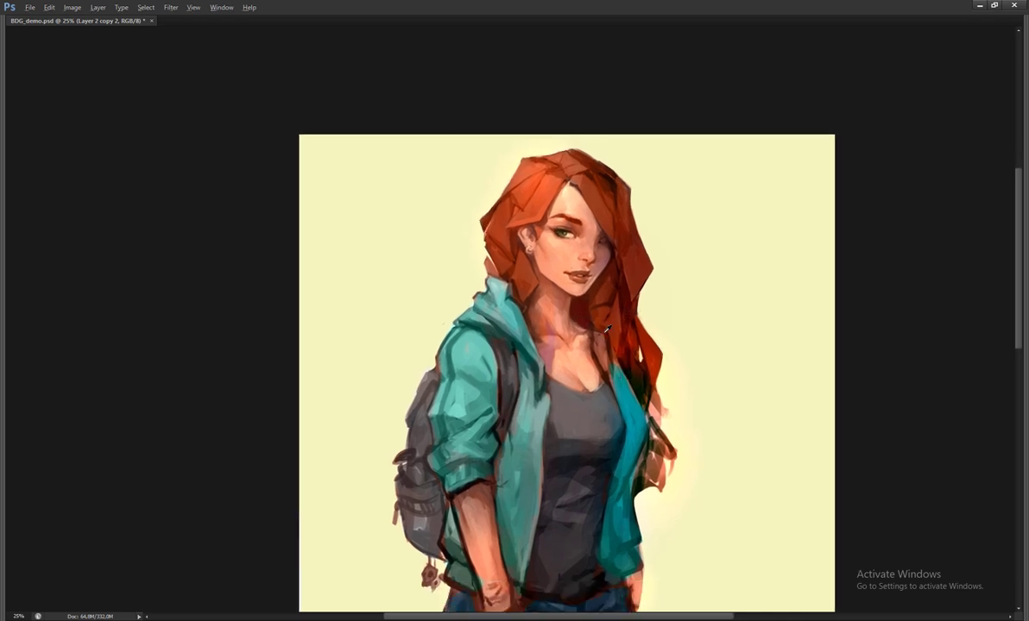
key(h)
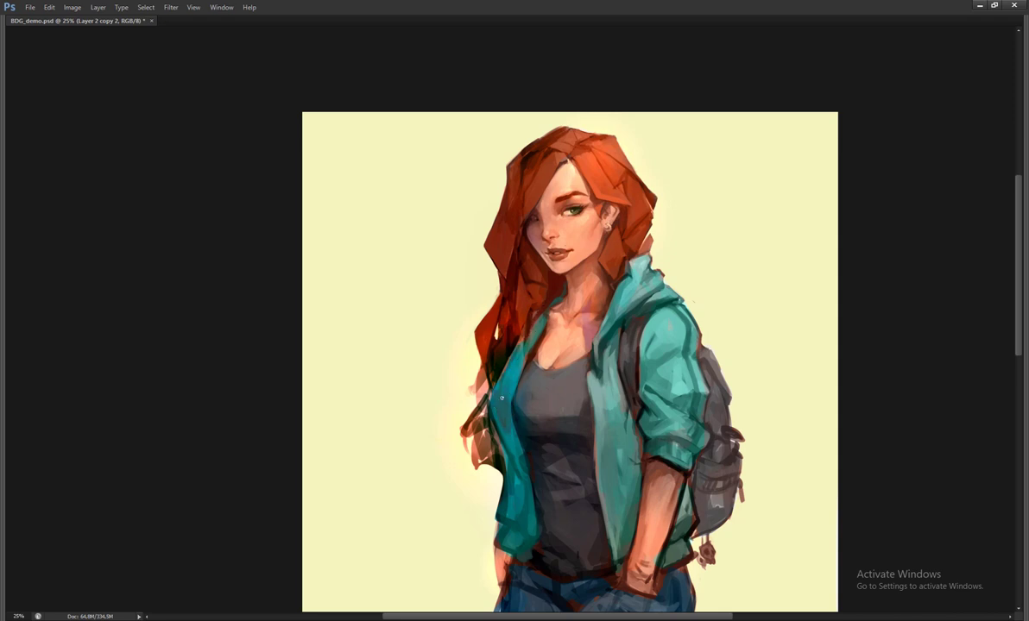
drag(501, 398, 502, 329)
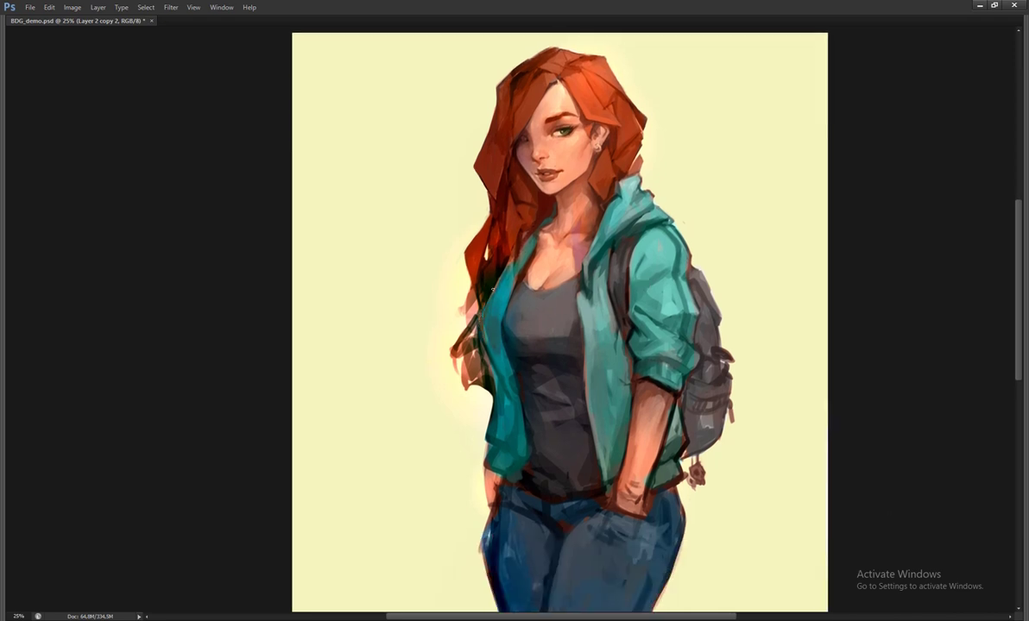
drag(530, 280, 462, 295)
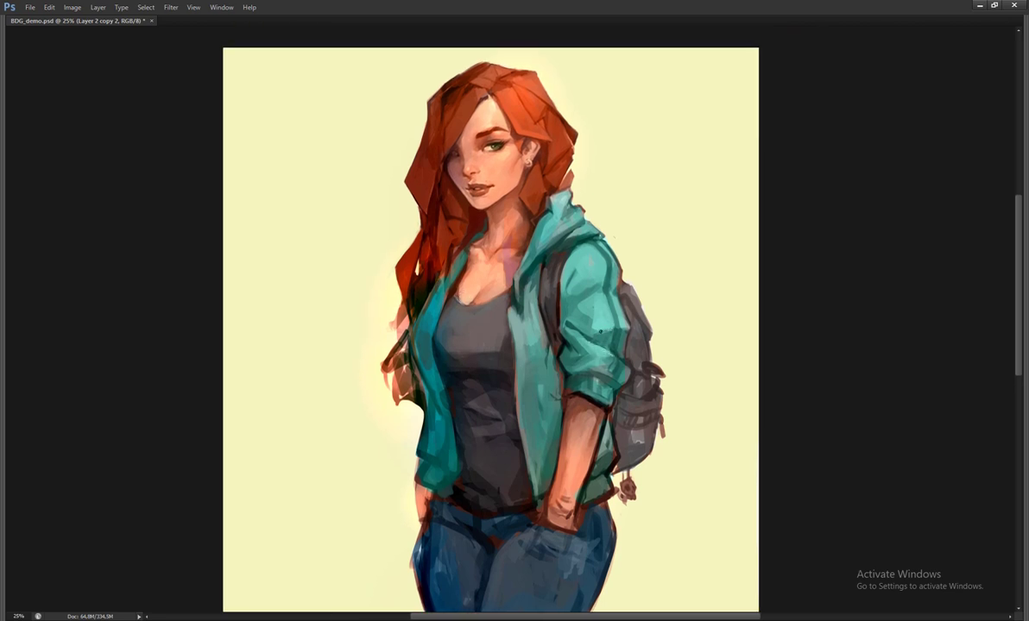
drag(619, 299, 628, 322)
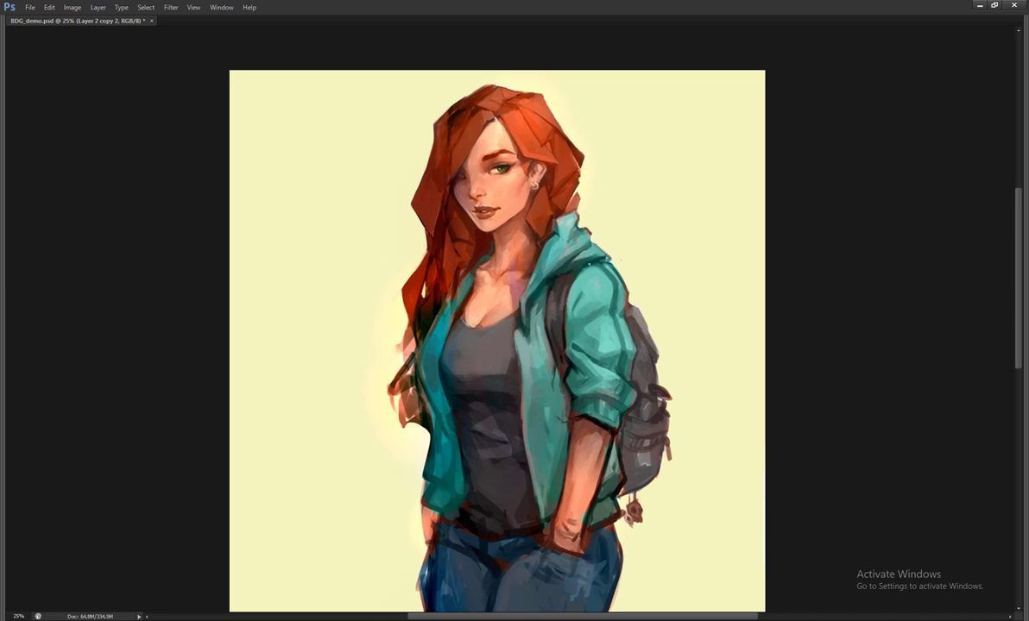
- Desaturate the jeans with the Sponge tool in Desaturate mode at brush size 500, checking the figure mirrored
key(ctrl+minus)
key(h)
key(Tab)
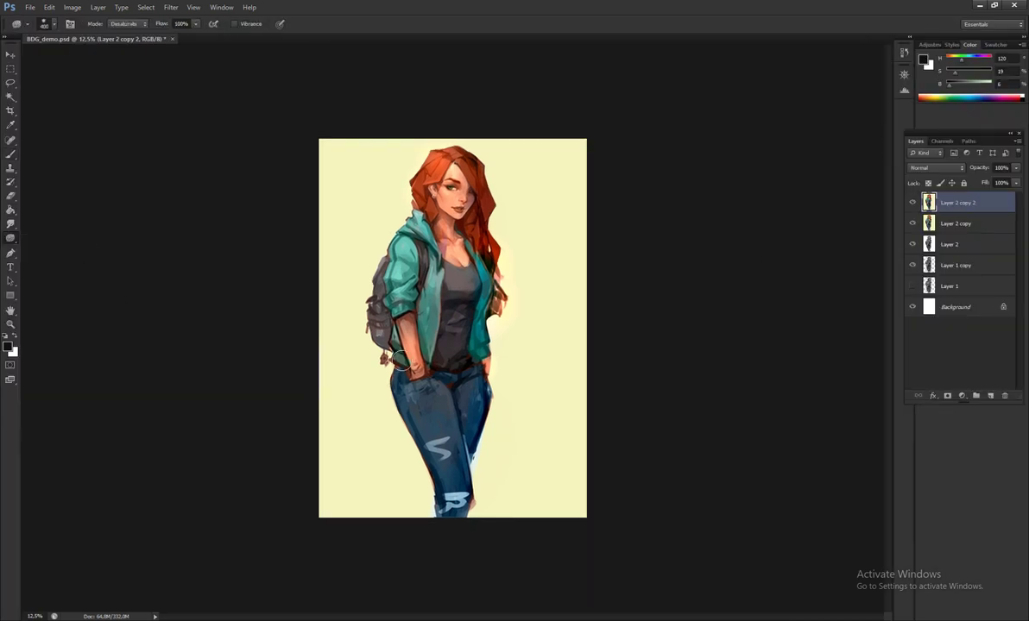
key(bracketright)
mouse_move(400, 359)
mouse_down()
mouse_move(444, 400)
mouse_move(470, 492)
mouse_move(418, 410)
mouse_move(475, 511)
mouse_move(394, 387)
mouse_move(471, 425)
mouse_move(491, 500)
mouse_up()
key(h)
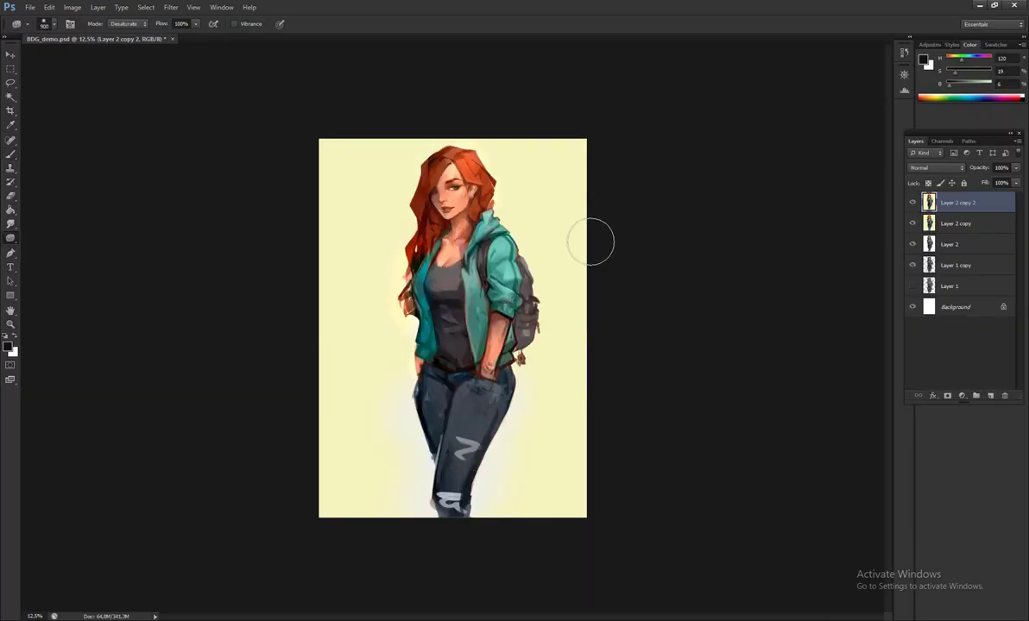
- Retouch the jacket front and rolled sleeve cuff with sampled colours, including a dark green at hue 171, using a size 50 brush
key(b)
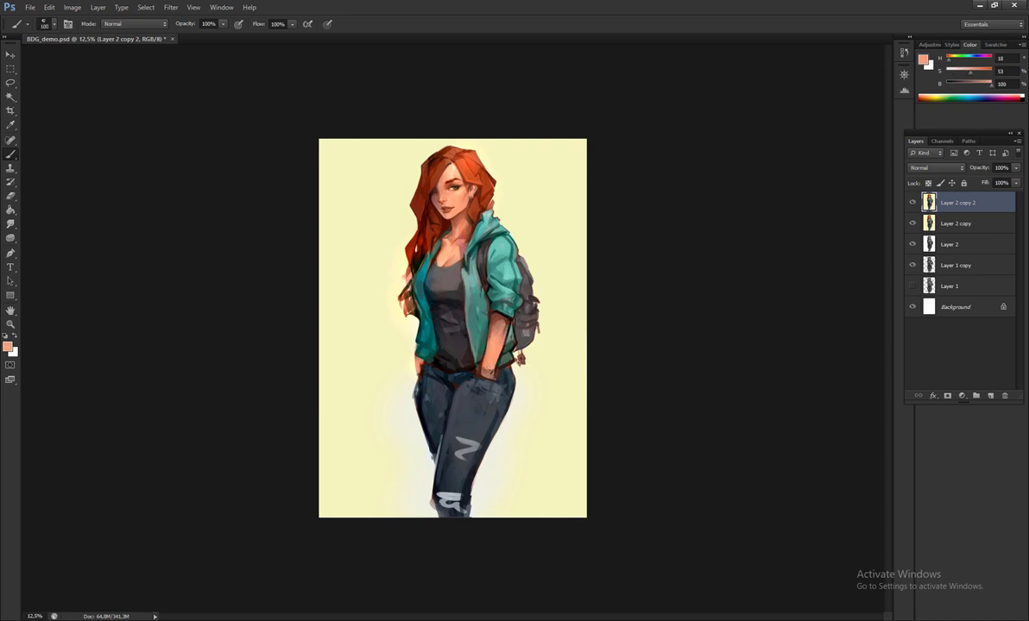
key(bracketleft)
key(bracketleft)
alt+click(469, 316)
alt+click(494, 314)
alt+click(463, 291)
alt+click(497, 320)
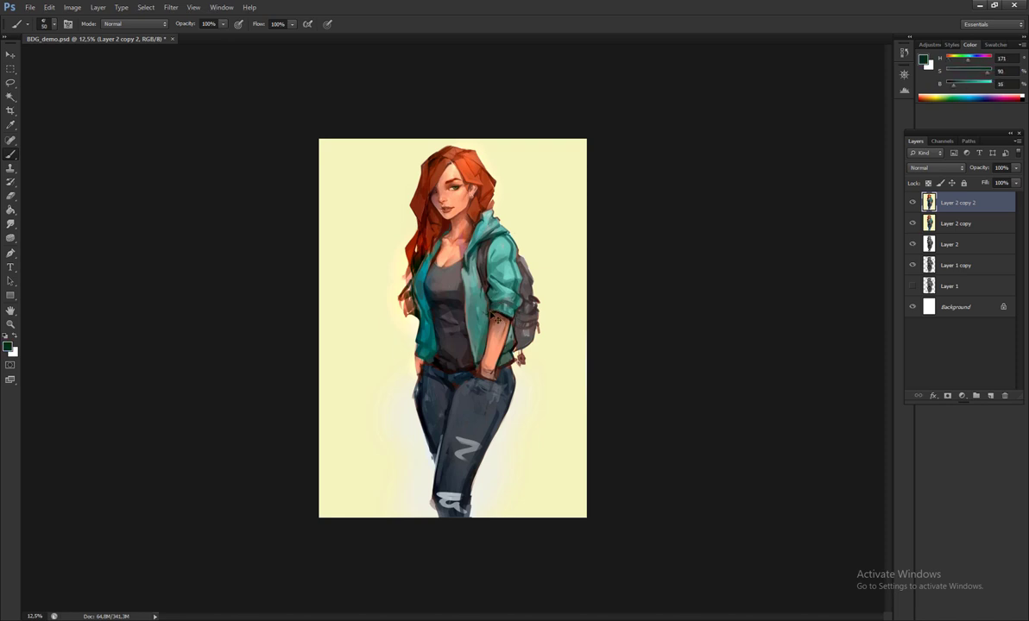
alt+click(489, 306)
- Touch up the jacket lapel beside the neck with a near-black teal at hue 156, saturation 43, brightness 9
key(ctrl+plus)
key(ctrl+plus)
scroll(751, 275, up, 3)
alt+click(482, 260)
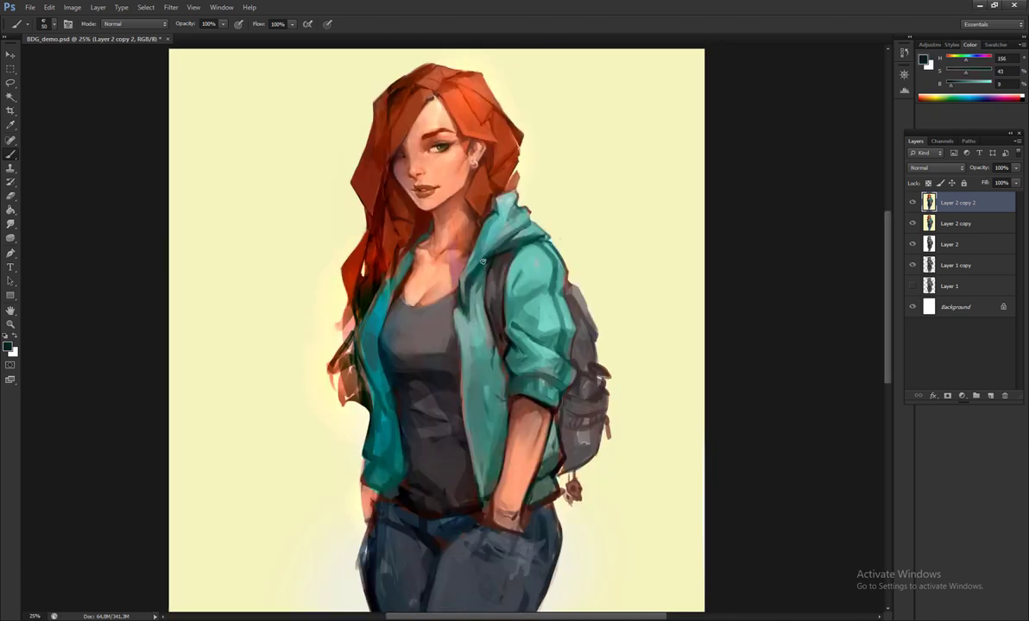
alt+click(475, 214)
- Repaint the bare forearm and wrist with sampled peach and brown, and refine the pocket edge with the jeans' grey
alt+click(438, 191)
drag(448, 178, 435, 89)
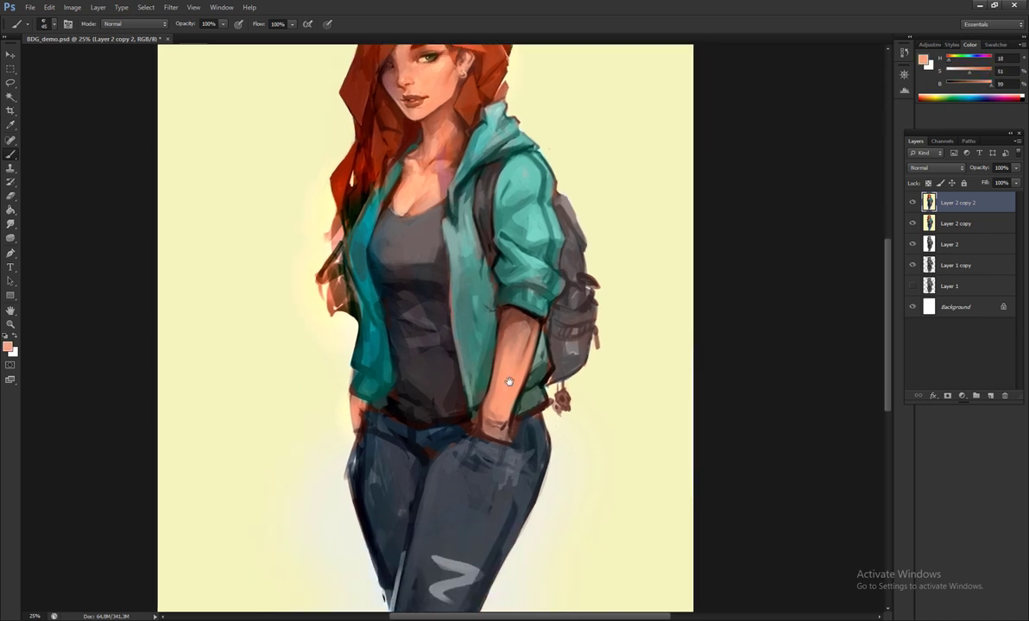
drag(510, 381, 507, 336)
alt+click(464, 356)
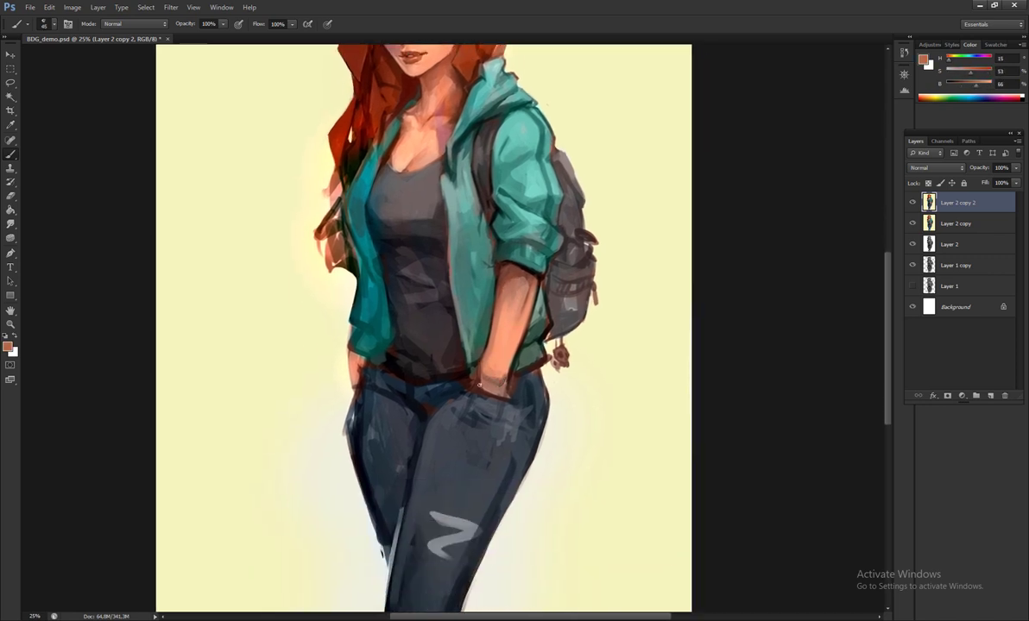
alt+click(500, 403)
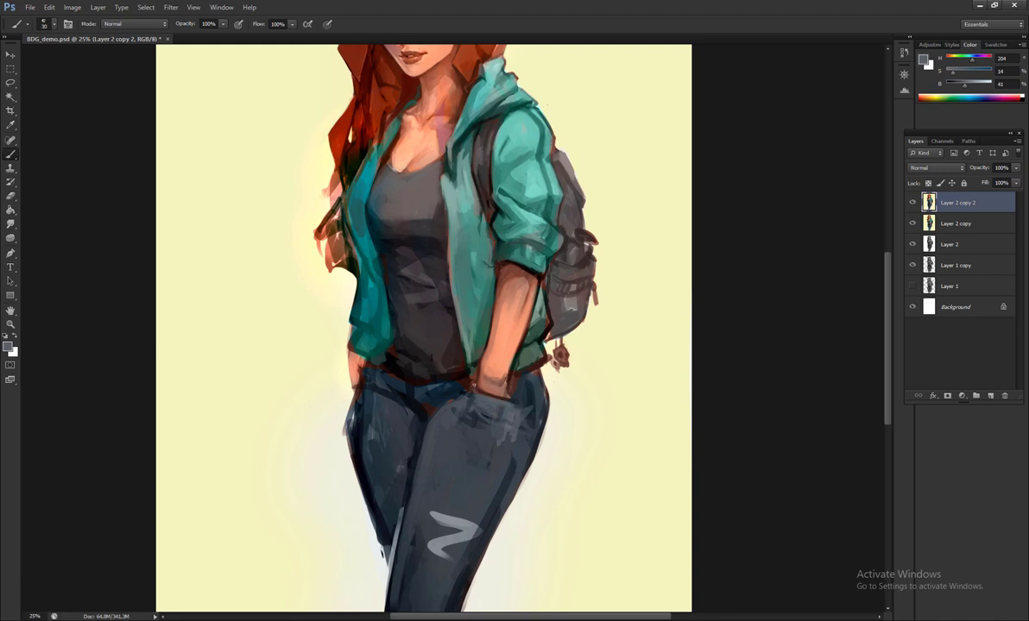
- Fill the rip on the thigh of the jeans with peach skin tone at hue 18, saturation 50, brightness 97
alt+click(473, 385)
drag(453, 518, 442, 466)
drag(406, 595, 388, 535)
drag(398, 256, 397, 442)
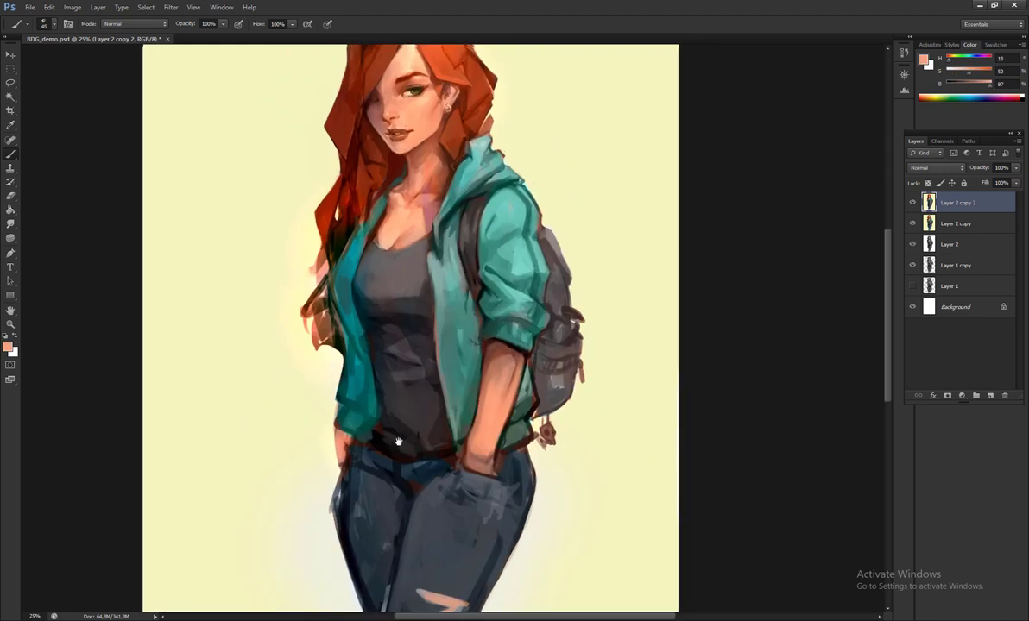
- Refine the forehead, hairline and eyebrow with sampled light peach and dark red at brush sizes 10 to 20
scroll(398, 442, up, 3)
alt+click(393, 352)
drag(376, 314, 363, 369)
alt+click(396, 202)
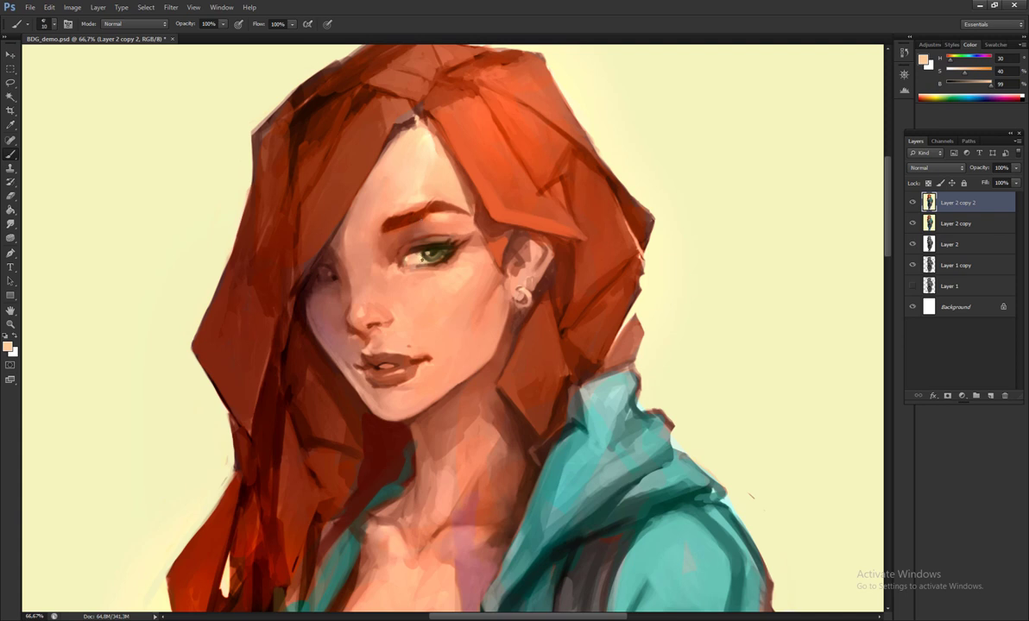
alt+click(424, 176)
alt+click(425, 177)
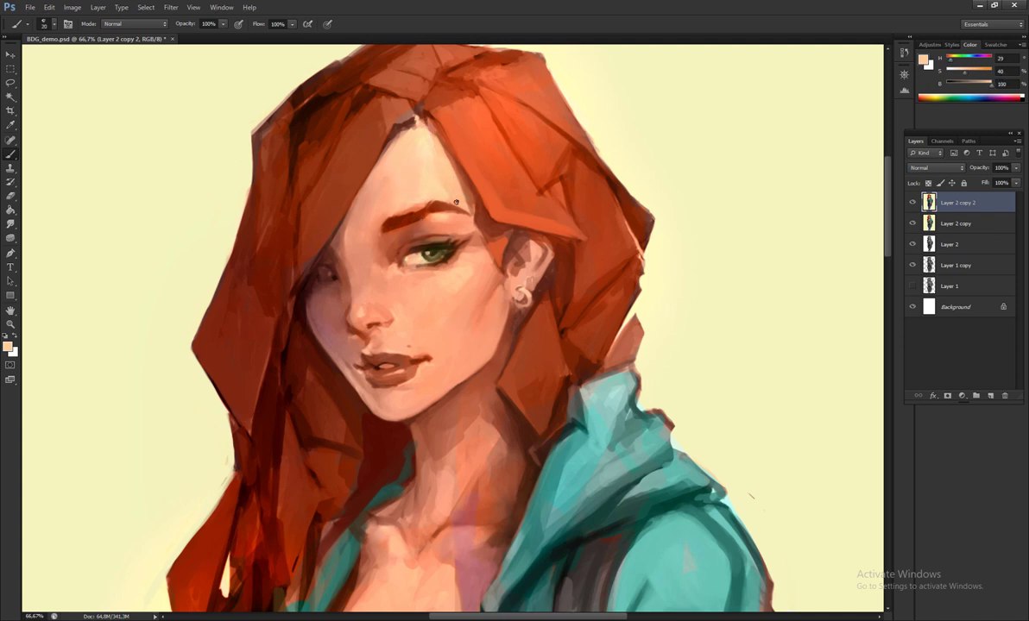
alt+click(448, 141)
alt+click(436, 197)
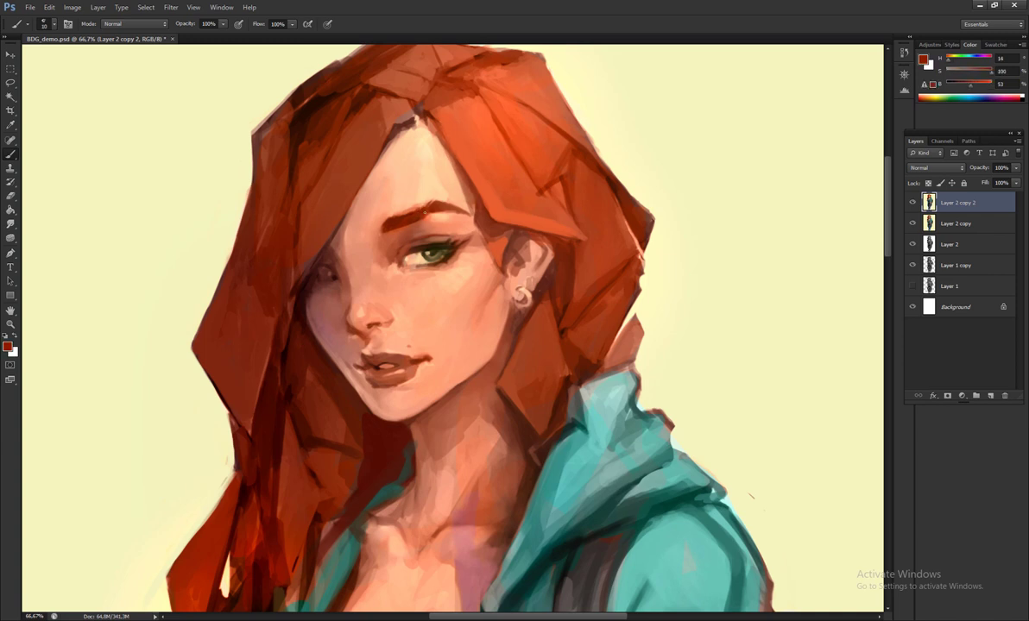
- Check the face mirrored and unmirrored, retouching around the nose with light peach at hue 24, saturation 46, brightness 100
key(h)
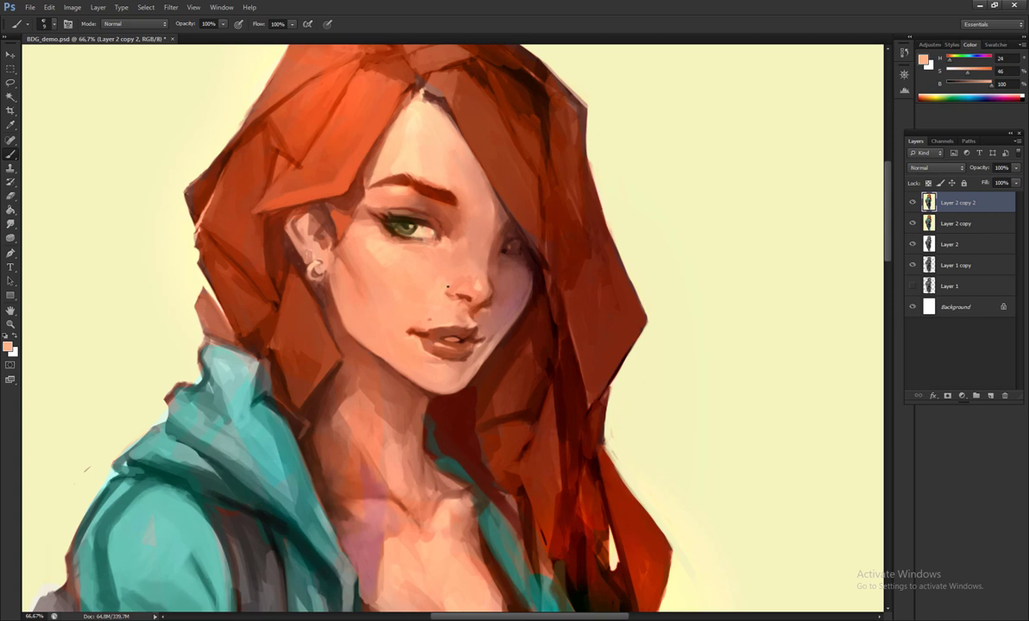
key(h)
key(h)
drag(423, 321, 440, 334)
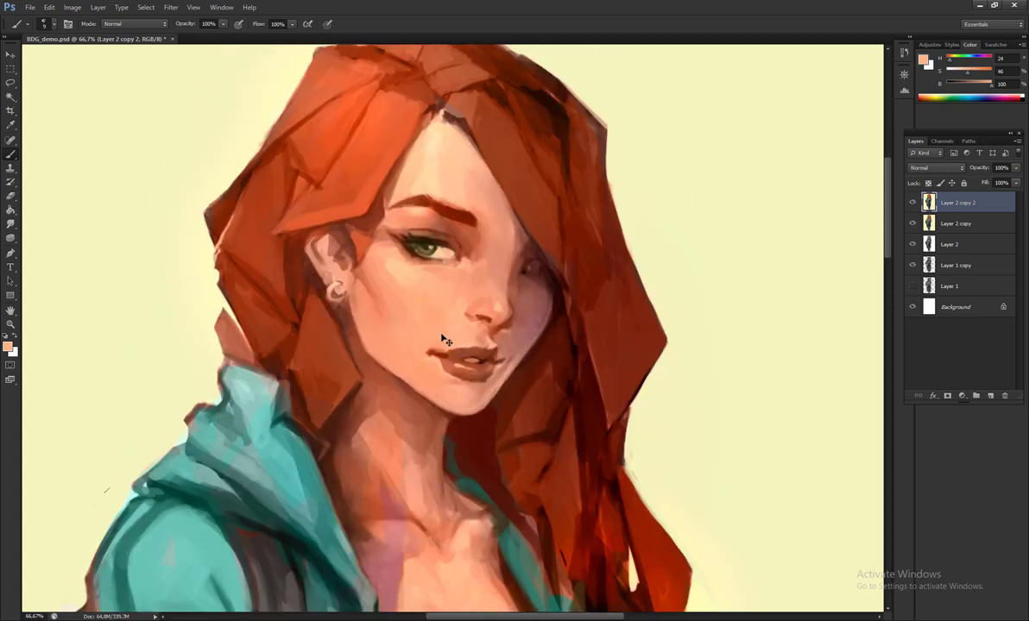
key(h)
- Refine the eyelids and the skin around the visible eye with sampled brown and peach tones using a fine brush
alt+click(433, 257)
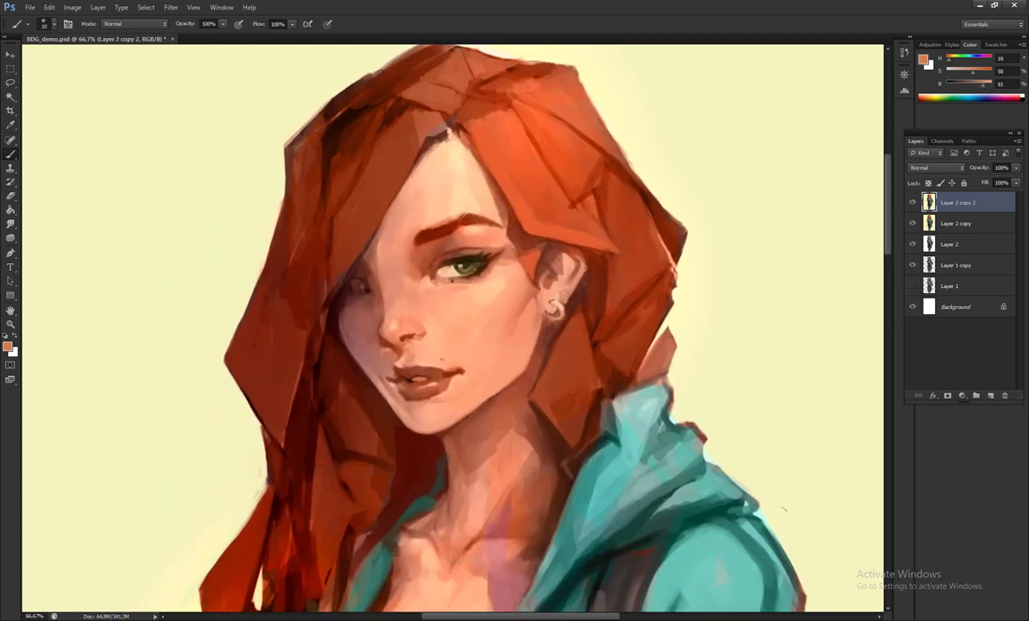
alt+click(449, 238)
alt+click(457, 250)
alt+click(437, 235)
alt+click(416, 204)
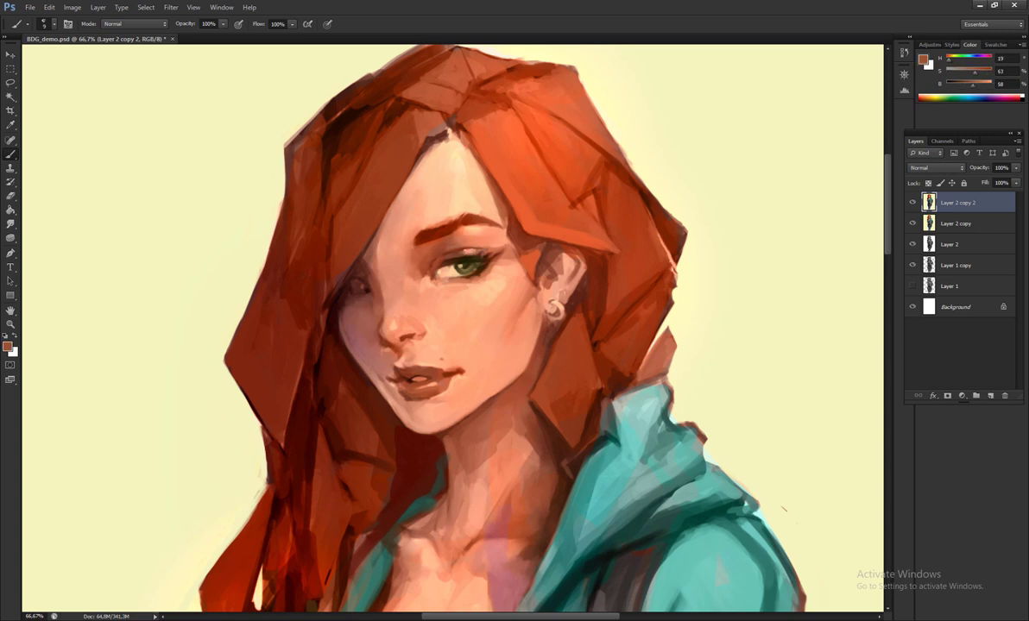
alt+click(463, 234)
alt+click(421, 240)
alt+click(409, 255)
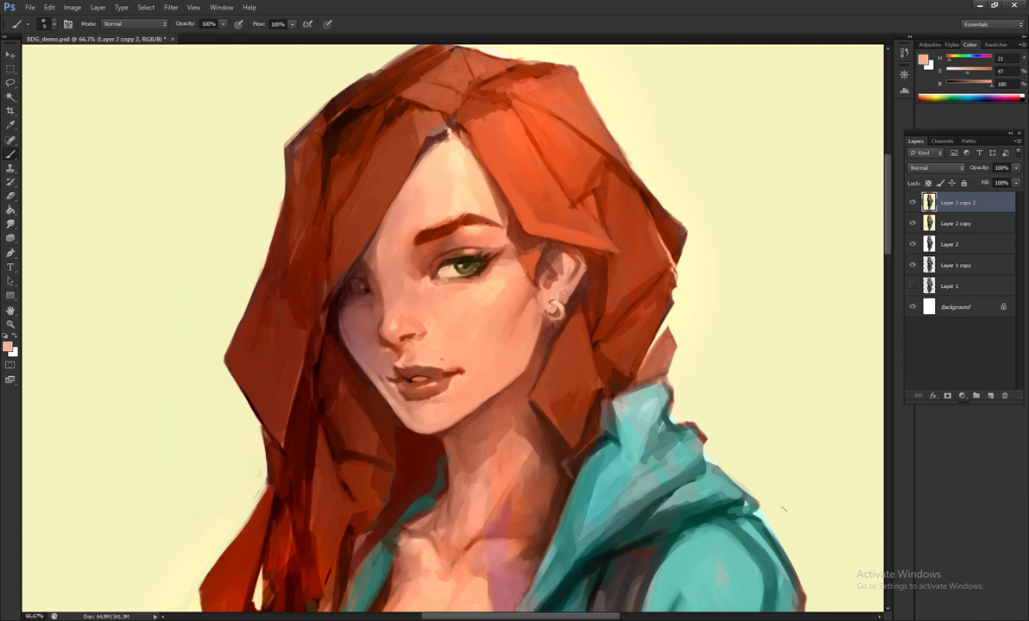
- Clean up the hair beside the temple and along the outer edge behind the ear with sampled orange and dark red
alt+click(511, 250)
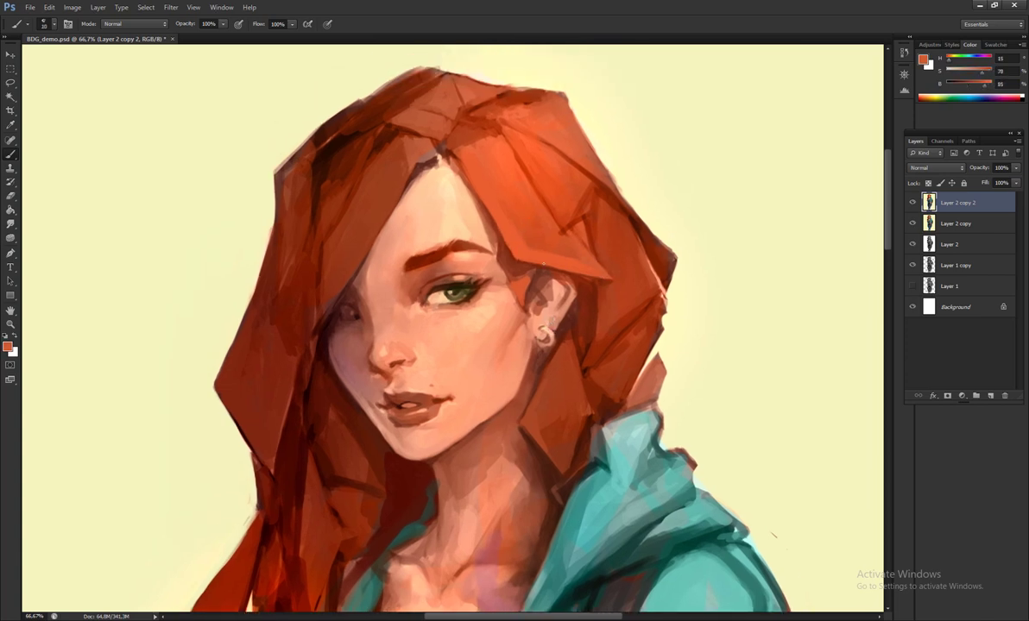
key(ctrl+minus)
key(ctrl+minus)
key(ctrl+minus)
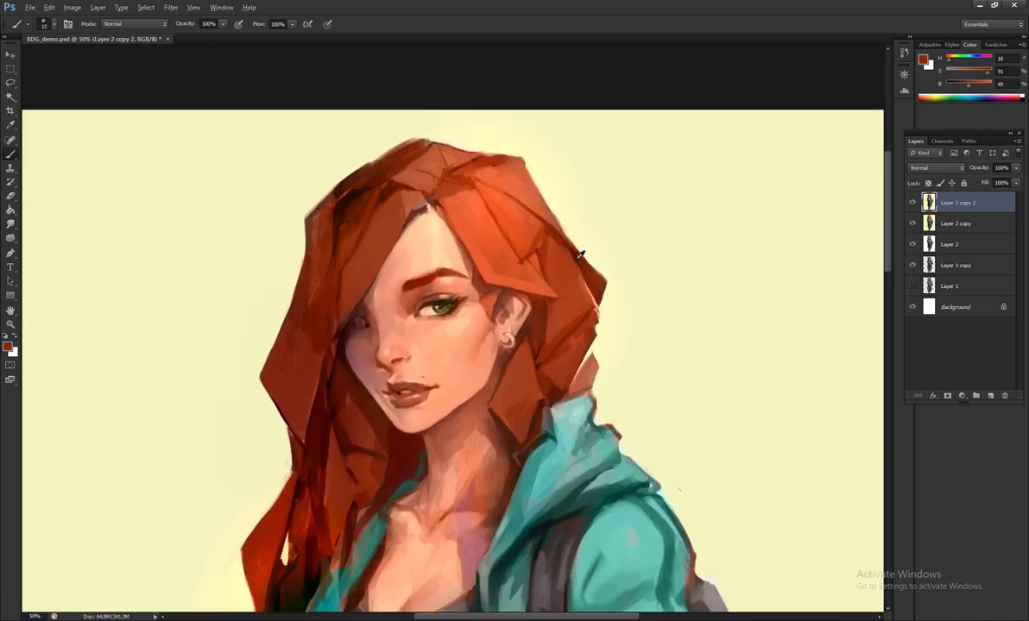
alt+click(580, 255)
key(bracketleft)
alt+click(596, 316)
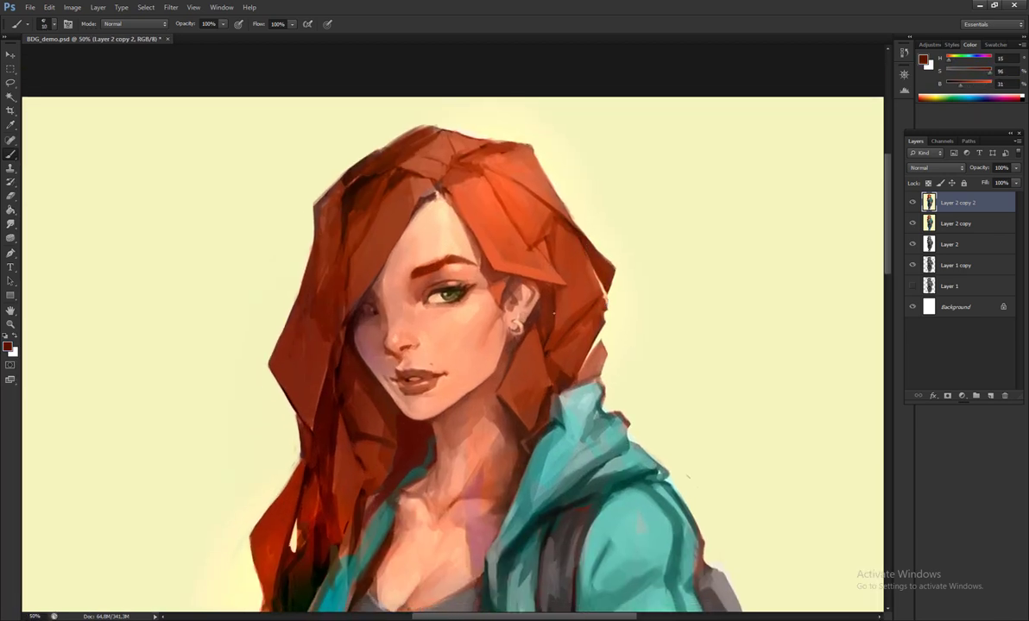
alt+click(558, 342)
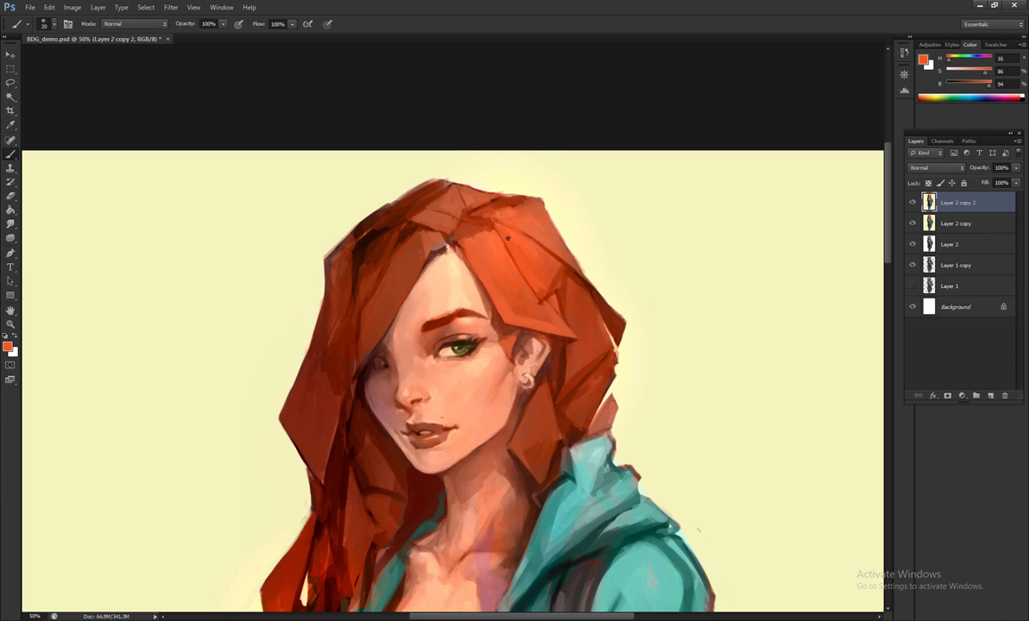
- Brighten the hair locks above and behind the ear with orange at hue 16, saturation 86, using a size 20 brush
alt+click(509, 239)
alt+click(552, 295)
alt+click(564, 297)
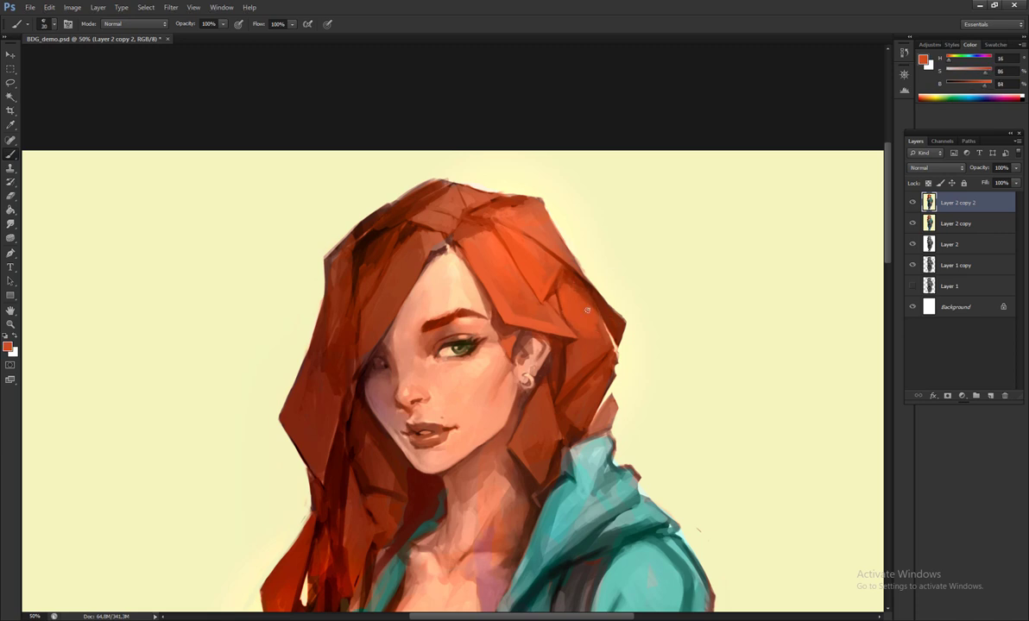
key(ctrl+minus)
key(ctrl+minus)
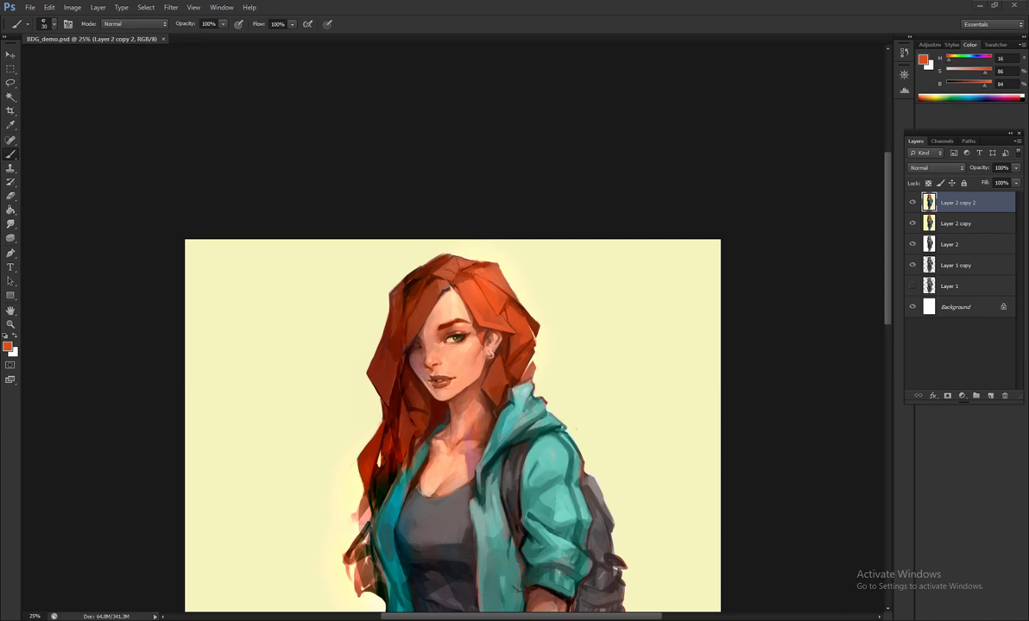
- Smooth the shading of the neck and collarbone with sampled peach and warm skin tones at brush sizes up to 30
key(ctrl+plus)
drag(594, 299, 537, 171)
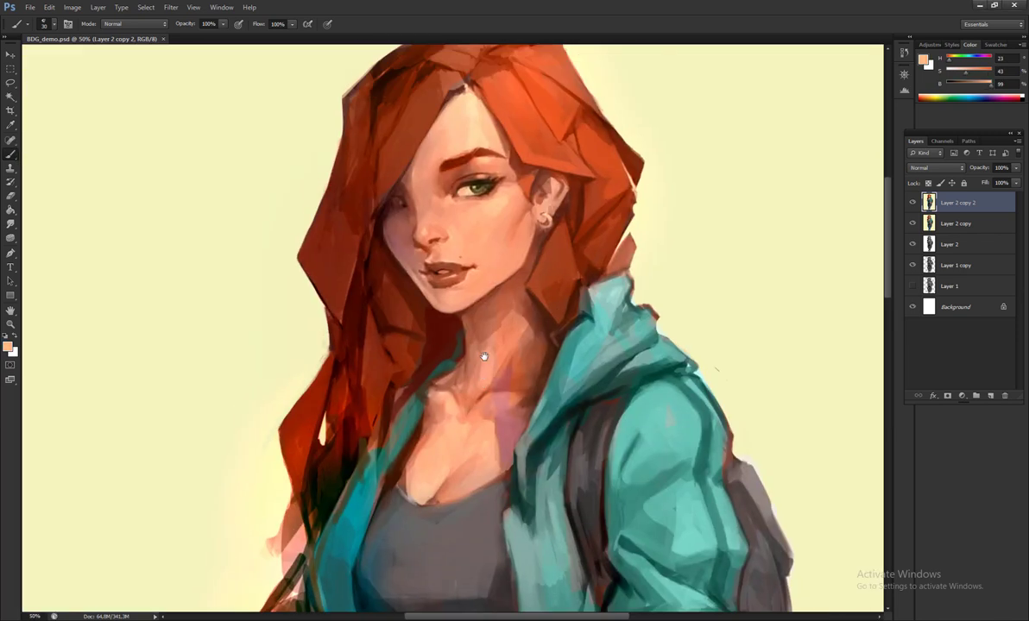
alt+click(470, 375)
alt+click(470, 371)
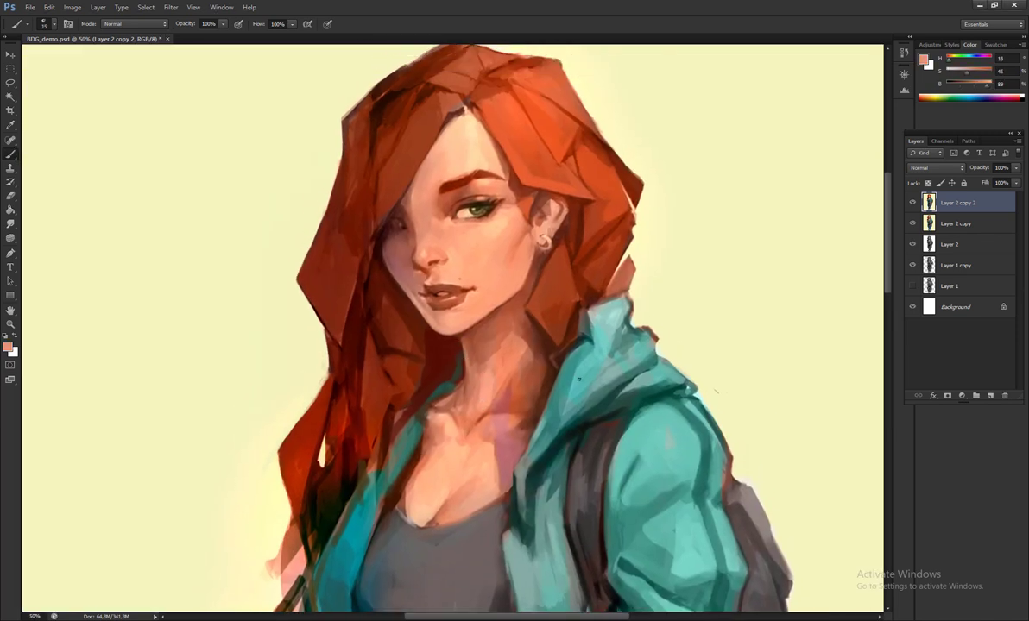
alt+click(509, 349)
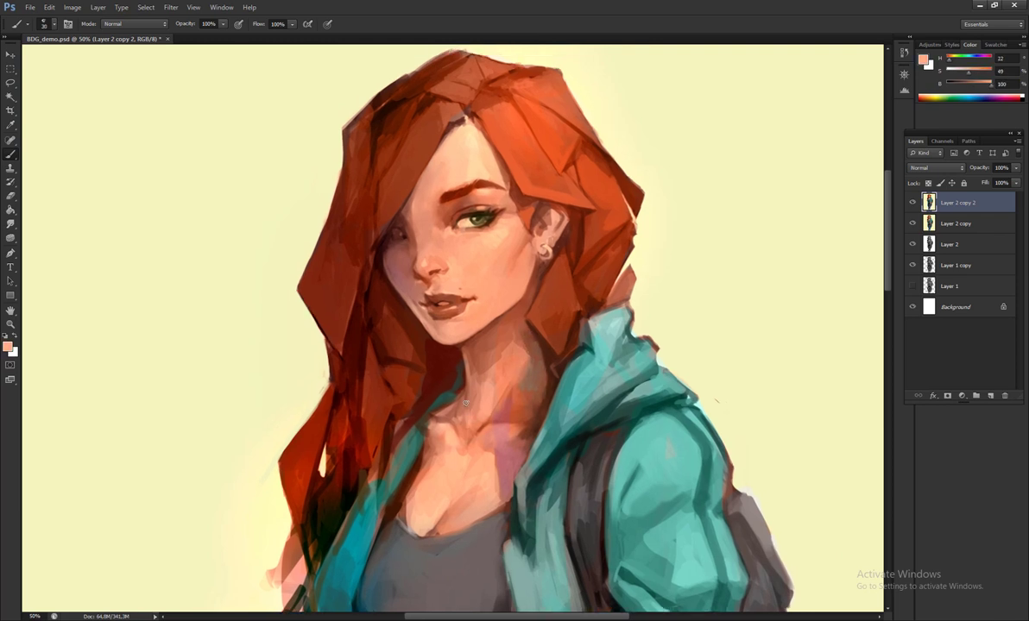
alt+click(470, 405)
alt+click(436, 367)
alt+click(427, 432)
scroll(437, 440, down, 1)
alt+click(435, 374)
alt+click(446, 373)
- Mirror the figure and refine the hair planes at the crown and parting with sampled orange and dark red
key(h)
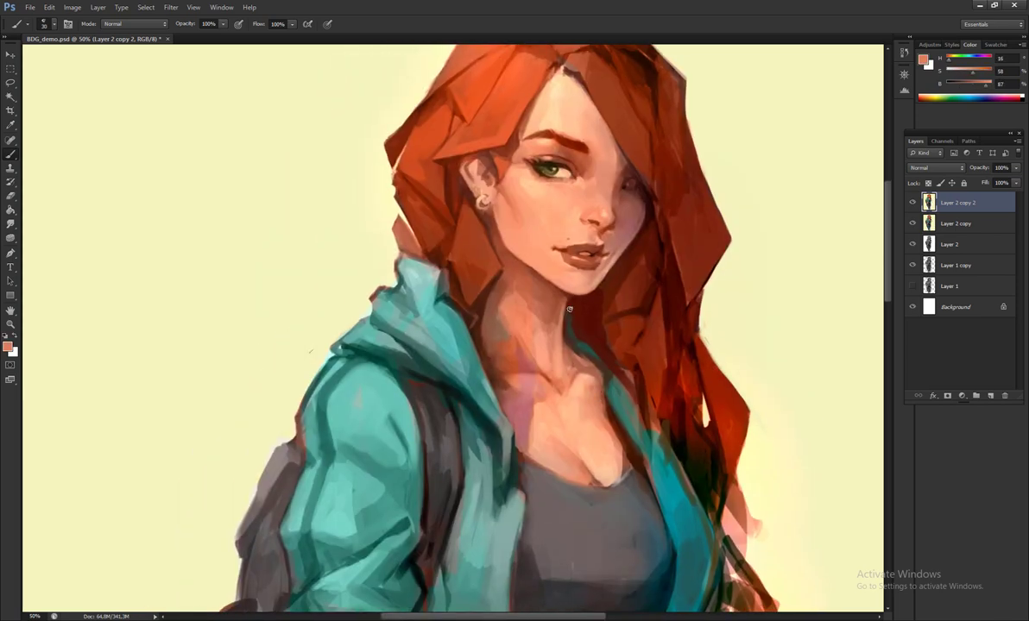
drag(570, 308, 578, 218)
alt+click(578, 218)
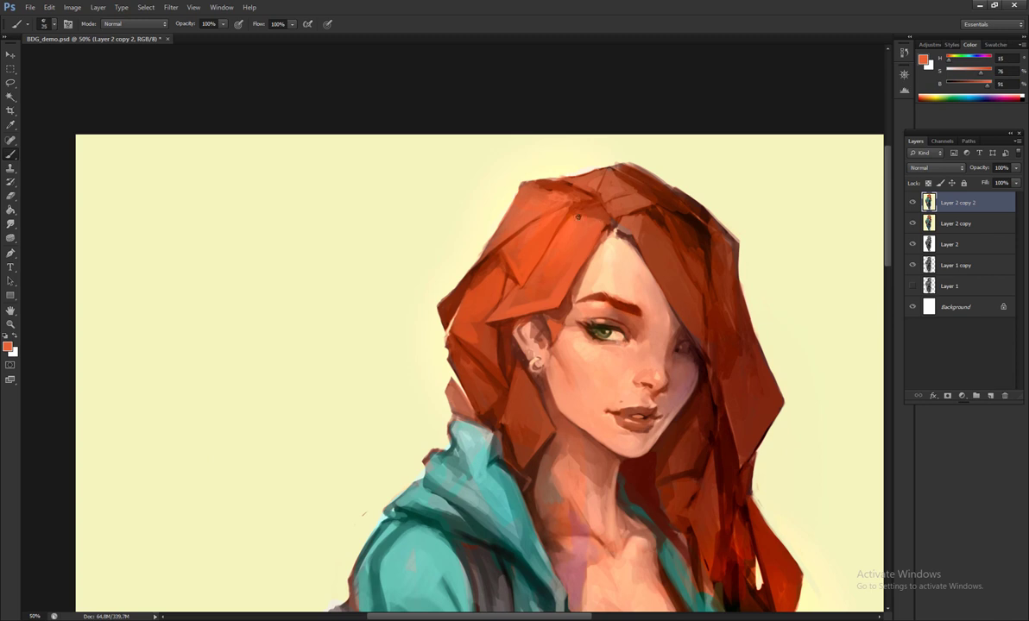
alt+click(611, 231)
key(bracketleft)
scroll(595, 216, up, 1)
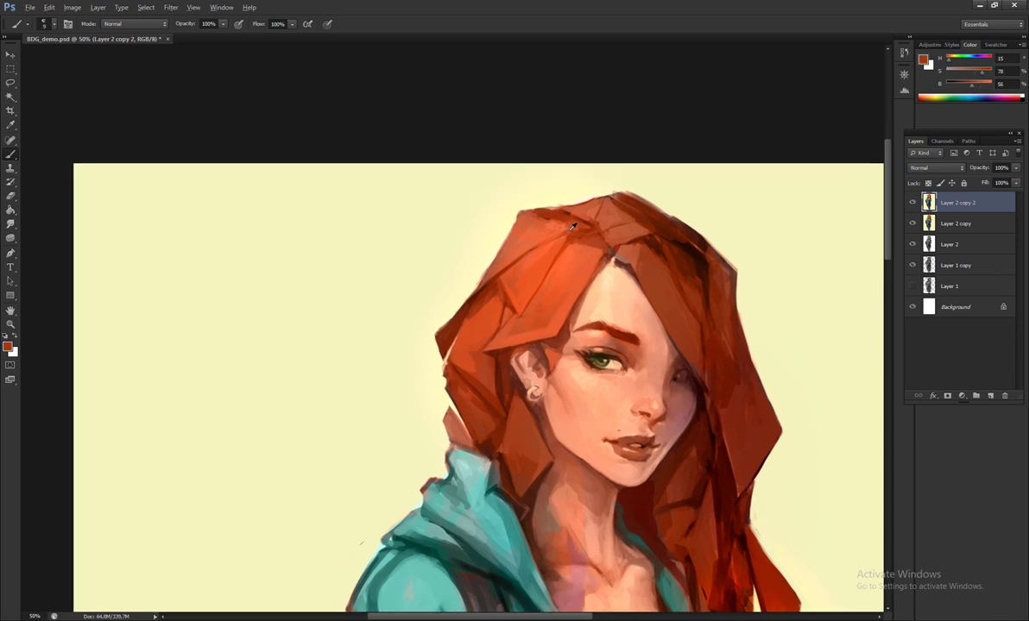
alt+click(632, 231)
alt+click(582, 207)
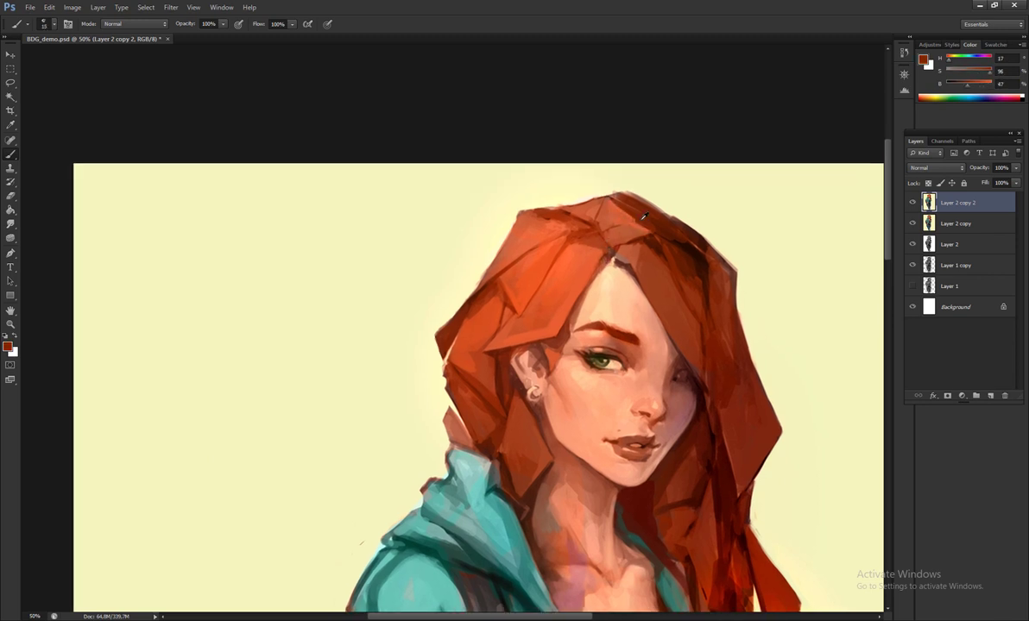
alt+click(632, 228)
alt+click(646, 243)
alt+click(635, 248)
scroll(639, 259, down, 3)
- Unmirror the figure and retouch the bridge of the nose with peach at hue 17, saturation 48, brightness 96
key(h)
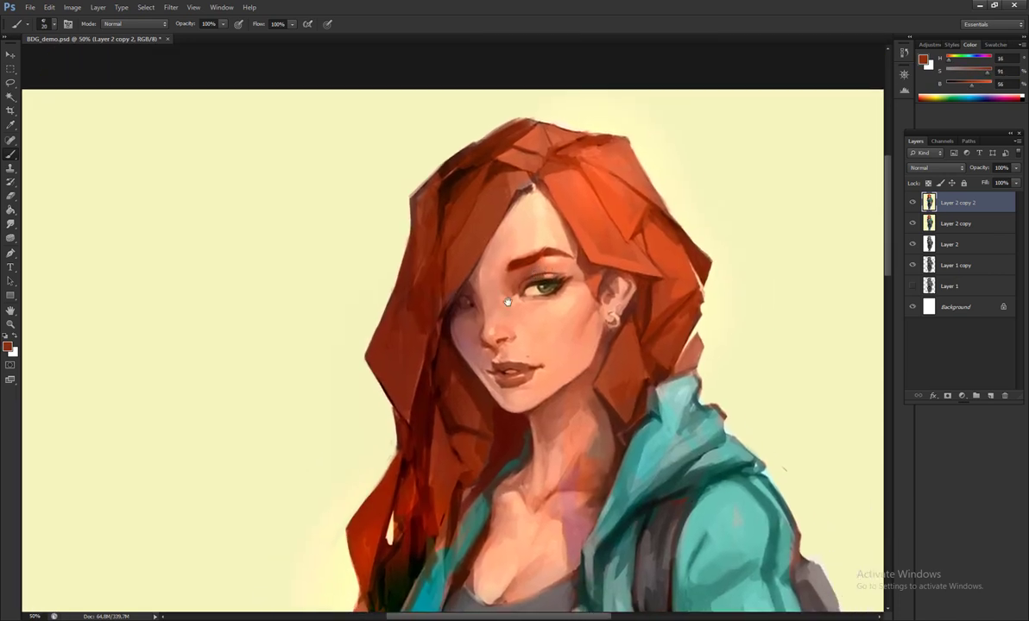
key(bracketright)
alt+click(457, 310)
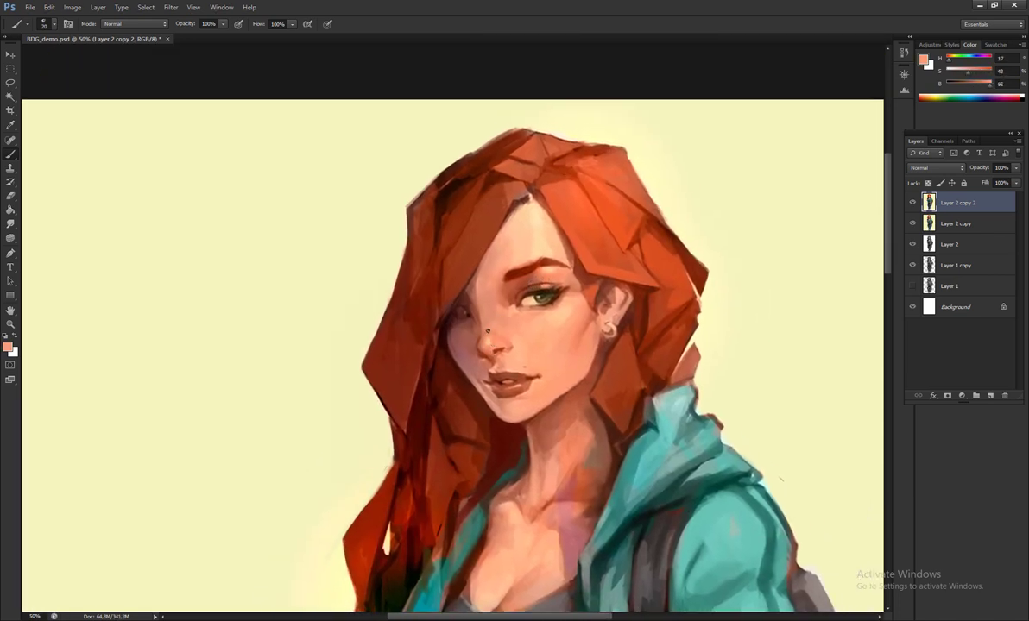
- Shift the layer's midtones toward red with Color Balance, and check the figure with the panels hidden
drag(538, 373, 517, 302)
key(ctrl+b)
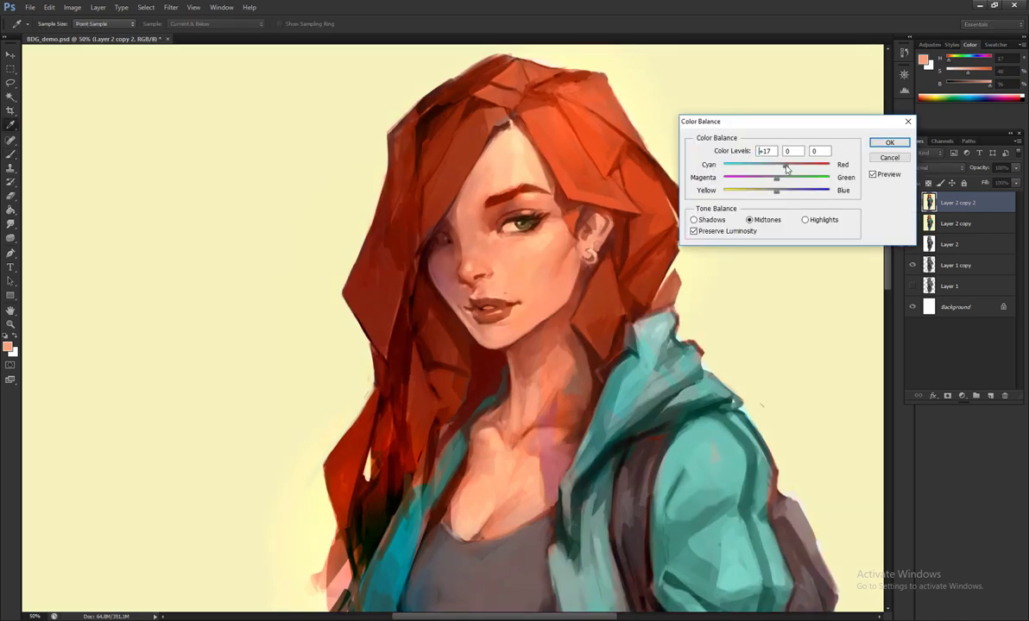
key(Return)
mouse_move(587, 413)
mouse_down()
mouse_move(544, 319)
mouse_move(535, 361)
mouse_up()
key(ctrl+minus)
key(ctrl+minus)
key(Tab)
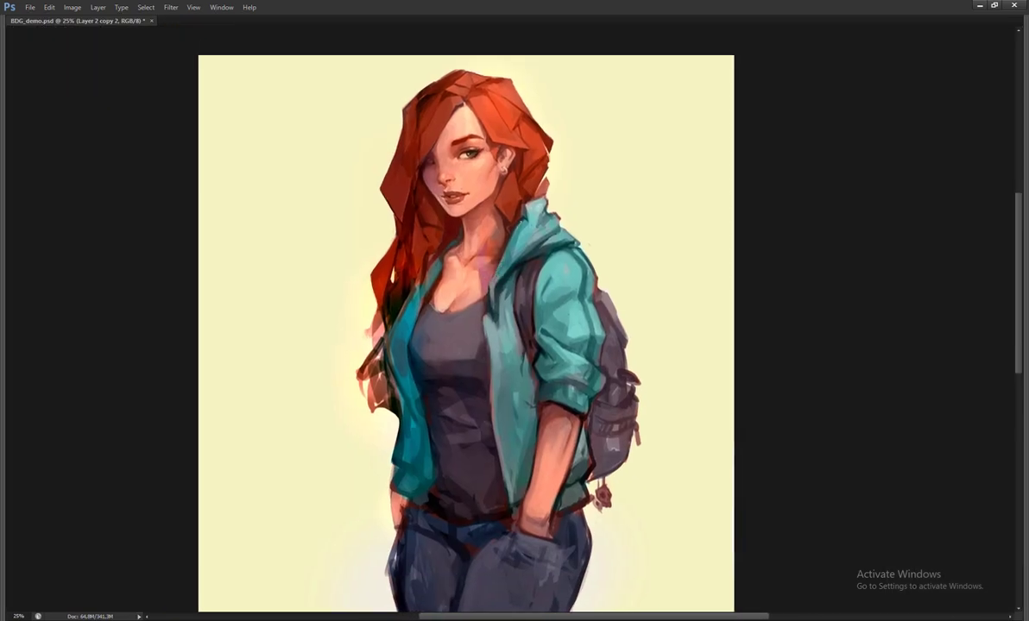
scroll(463, 328, down, 1)
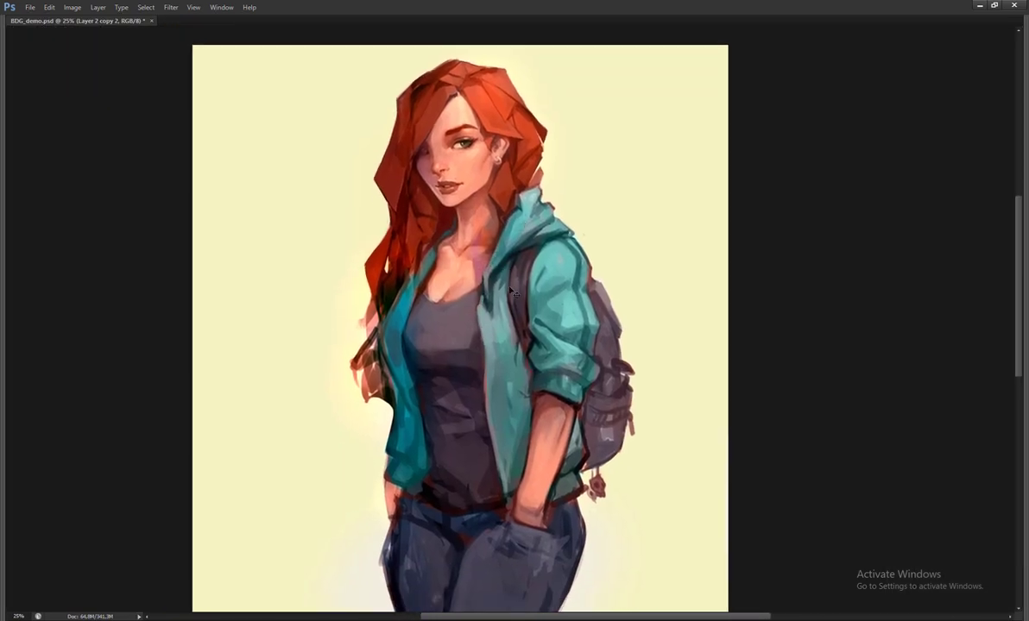
scroll(463, 328, up, 2)
key(Tab)
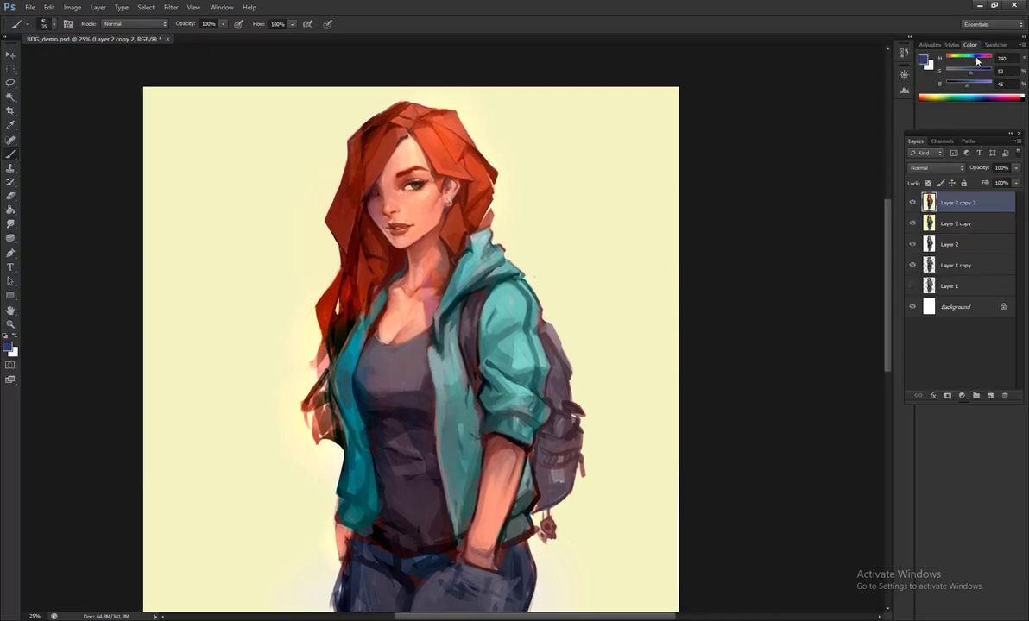
- Paint a blue stripe down the jacket's upper sleeve and clean the shoulder edge with the sampled cream background
click(971, 99)
click(980, 97)
drag(523, 293, 528, 326)
alt+click(529, 276)
key(ctrl+plus)
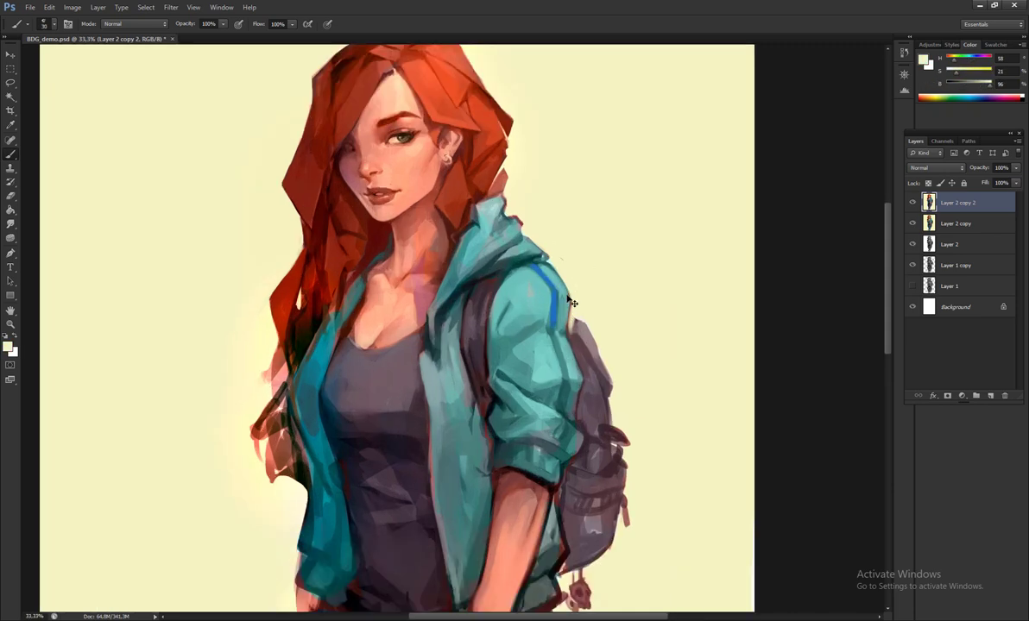
drag(569, 302, 611, 456)
- Retouch the shadowed cheek and nose with sampled peach and muted red skin tones at brush sizes 35 and 30
alt+click(382, 333)
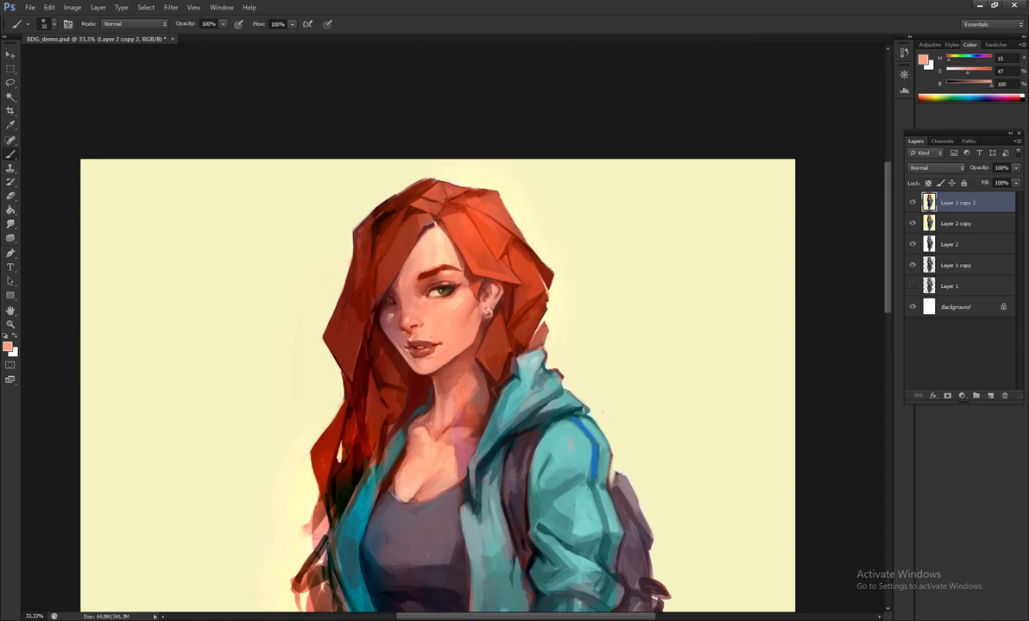
alt+click(363, 293)
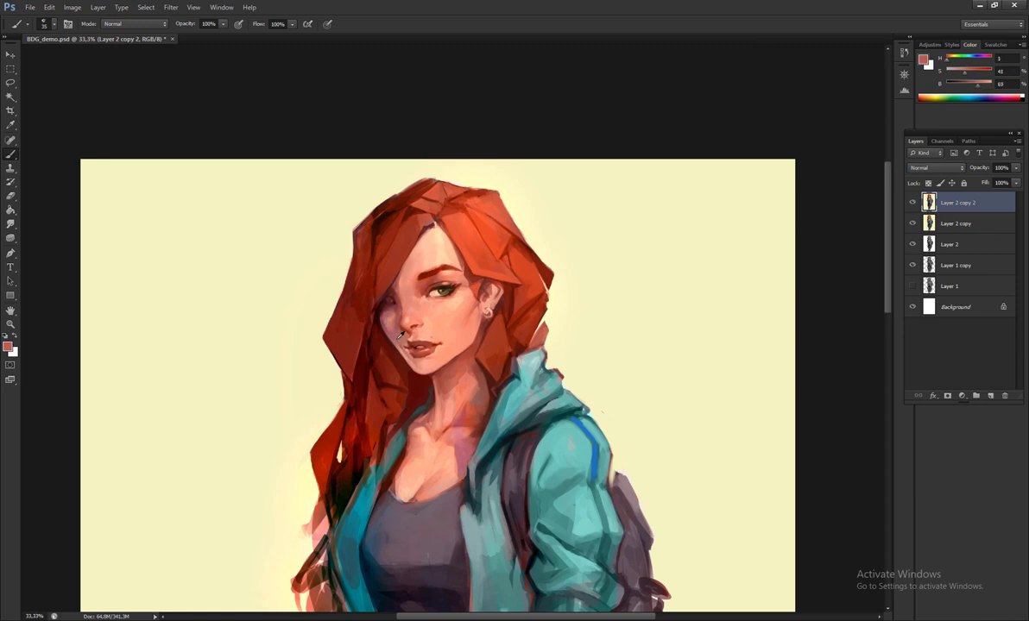
alt+click(403, 283)
alt+click(380, 267)
scroll(427, 314, down, 2)
alt+click(395, 302)
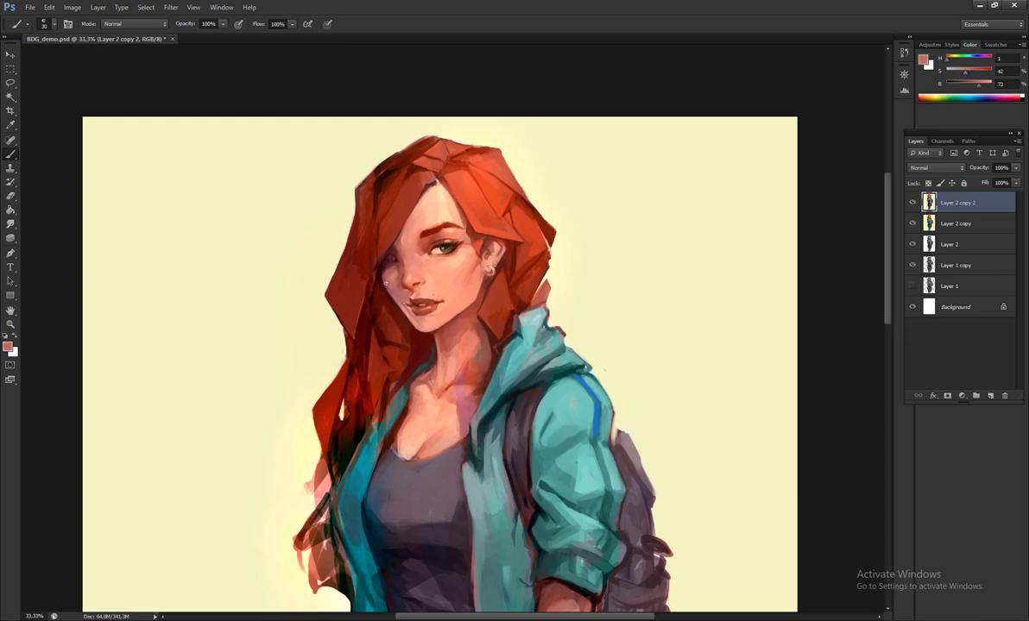
- Mirror the figure and glaze the face with a large soft brush in Soft Light mode, using a muted red
key(h)
right_click(643, 325)
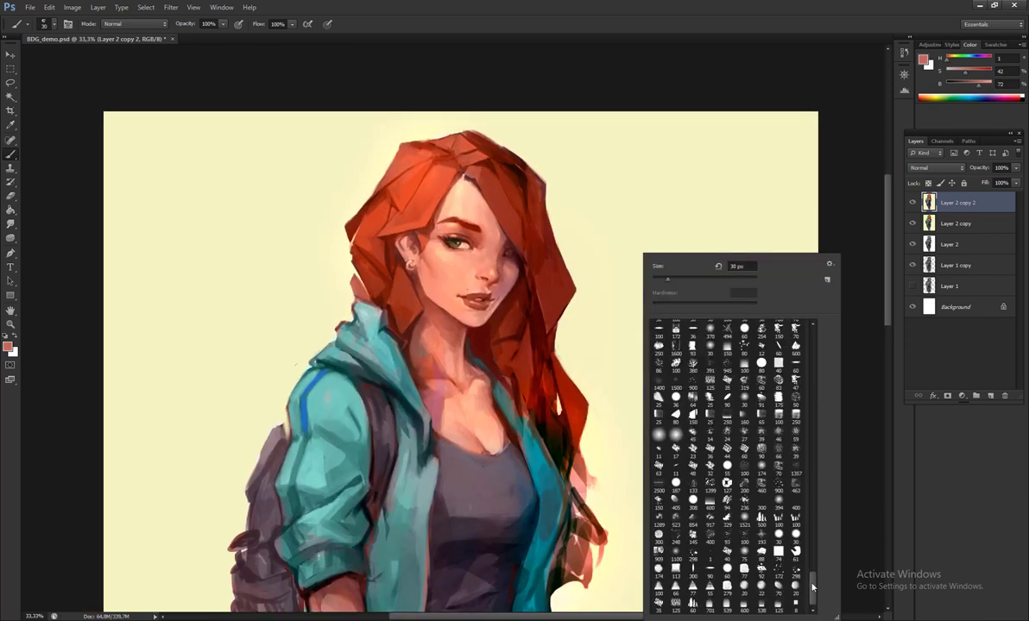
scroll(682, 431, down, 2)
key(Return)
click(134, 23)
click(125, 190)
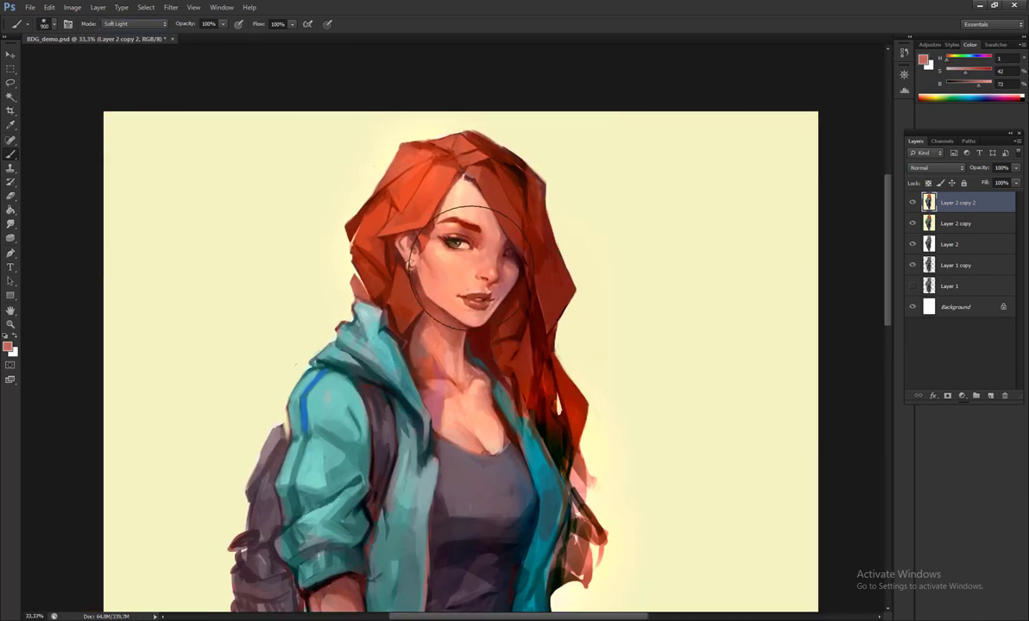
alt+click(406, 308)
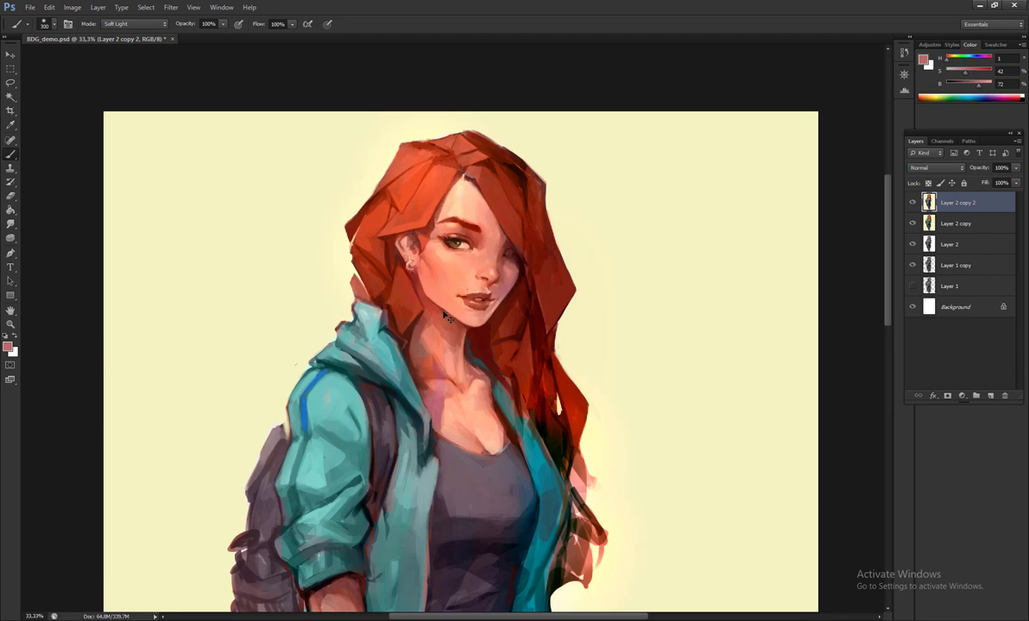
- Glaze teal at hue 186, saturation 100, brightness 53 over the tank top and backpack strap, and unmirror the figure
key(bracketright)
drag(463, 455, 437, 387)
scroll(441, 459, down, 3)
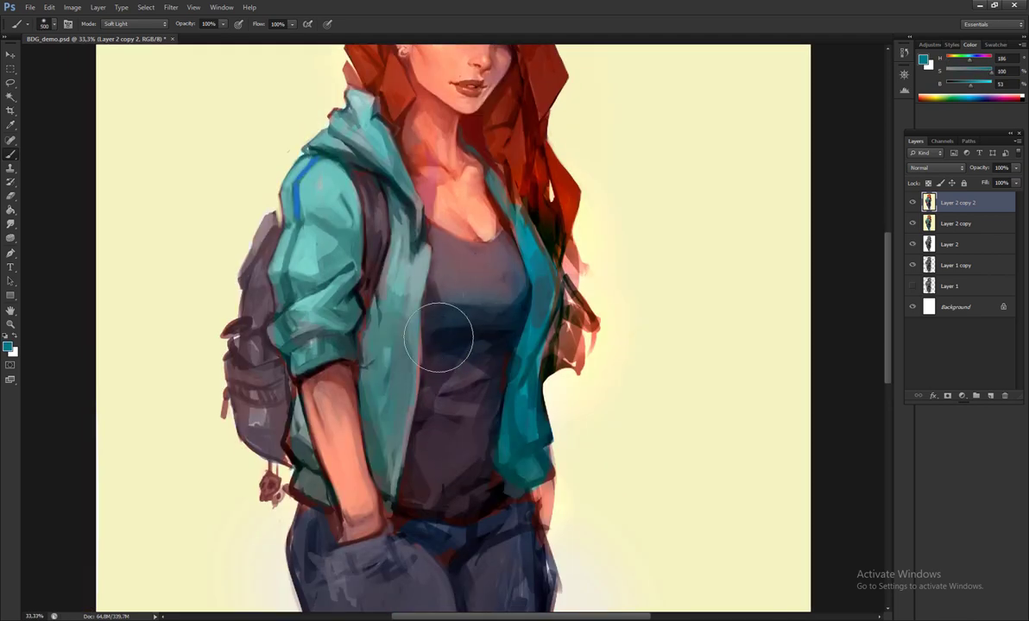
drag(446, 337, 497, 485)
key(h)
drag(405, 383, 381, 391)
key(bracketleft)
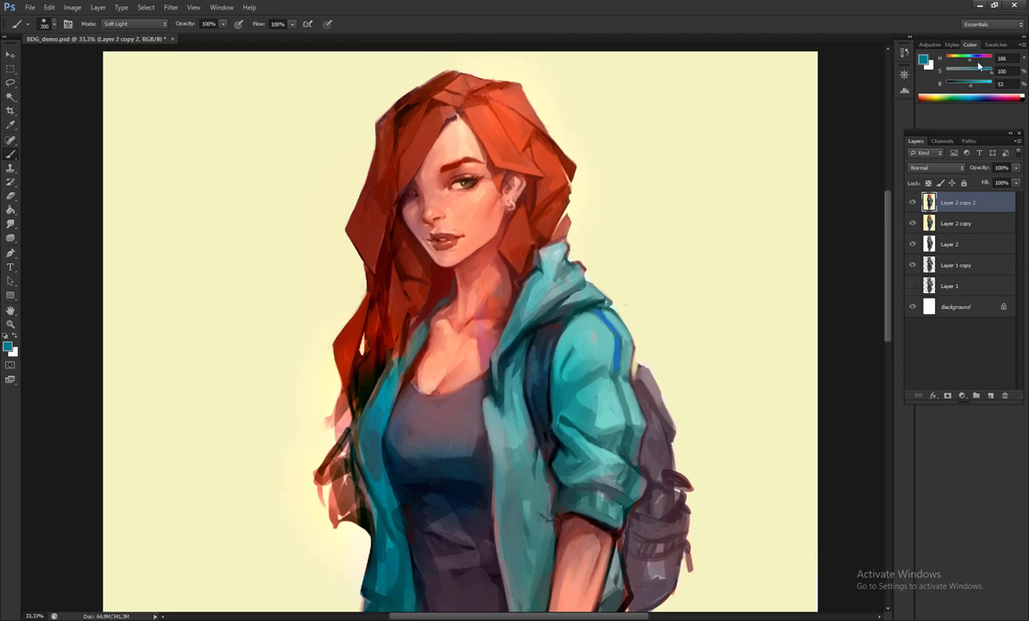
- Glaze bright purple over the shaded neck beside the hair at brush size 250
mouse_move(969, 60)
mouse_down()
mouse_move(980, 59)
mouse_move(989, 84)
mouse_up()
drag(990, 71, 968, 70)
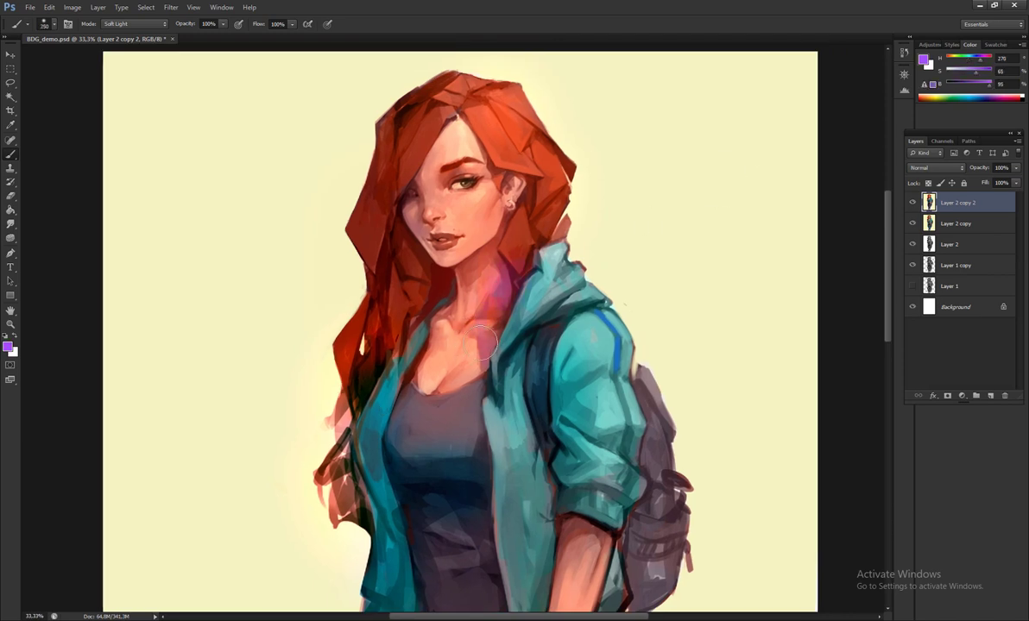
key(bracketleft)
key(bracketleft)
- Warm the nose and cheek with a Soft Light glaze of red at hue 0, saturation 88, brightness 65, and sample peach skin
alt+click(384, 215)
drag(950, 59, 946, 59)
key(bracketleft)
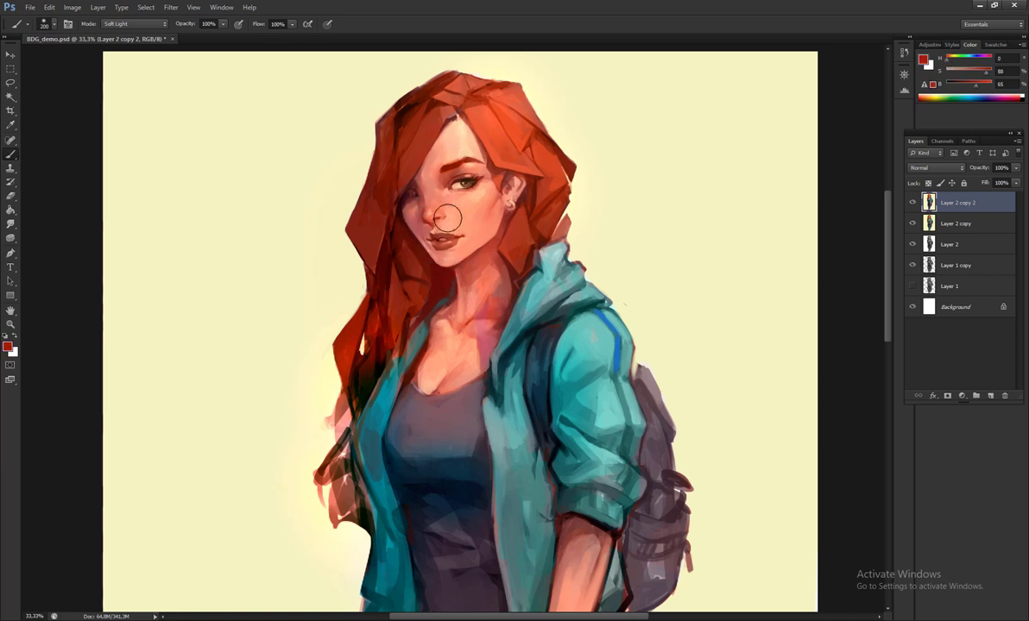
alt+click(436, 183)
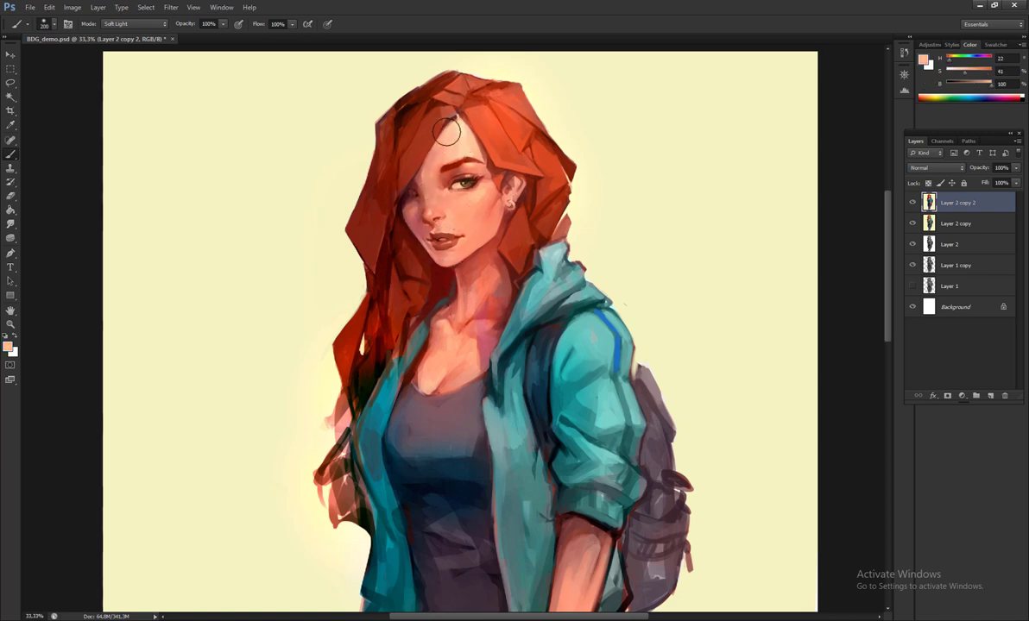
- Reshape the face and hair with Liquify at brush size 224 and pressure 100, and apply the result
key(ctrl+shift+x)
key(bracketleft)
key(bracketleft)
key(bracketleft)
key(bracketleft)
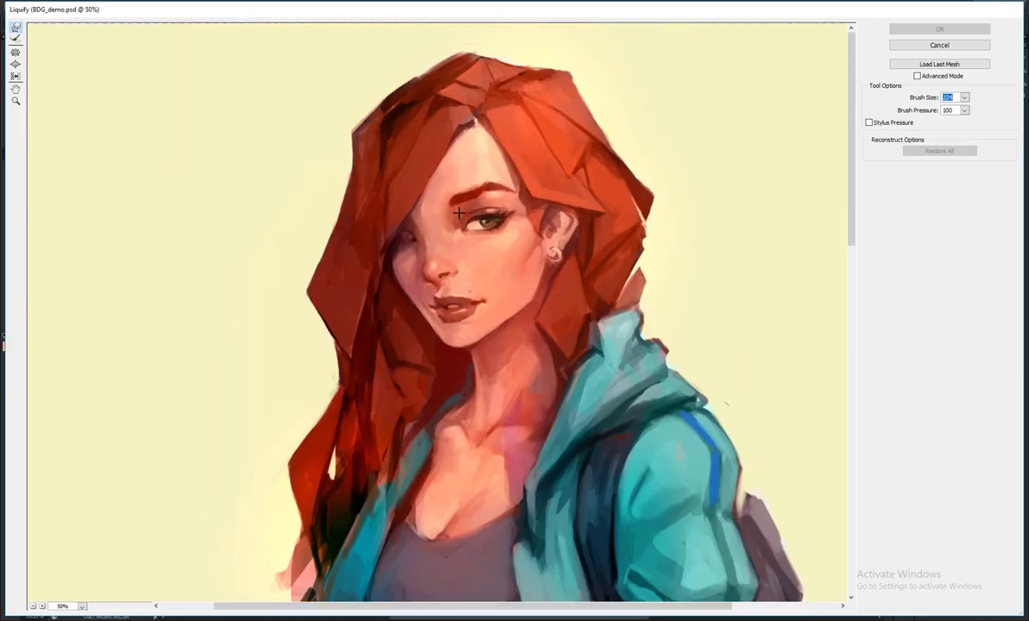
drag(386, 207, 388, 195)
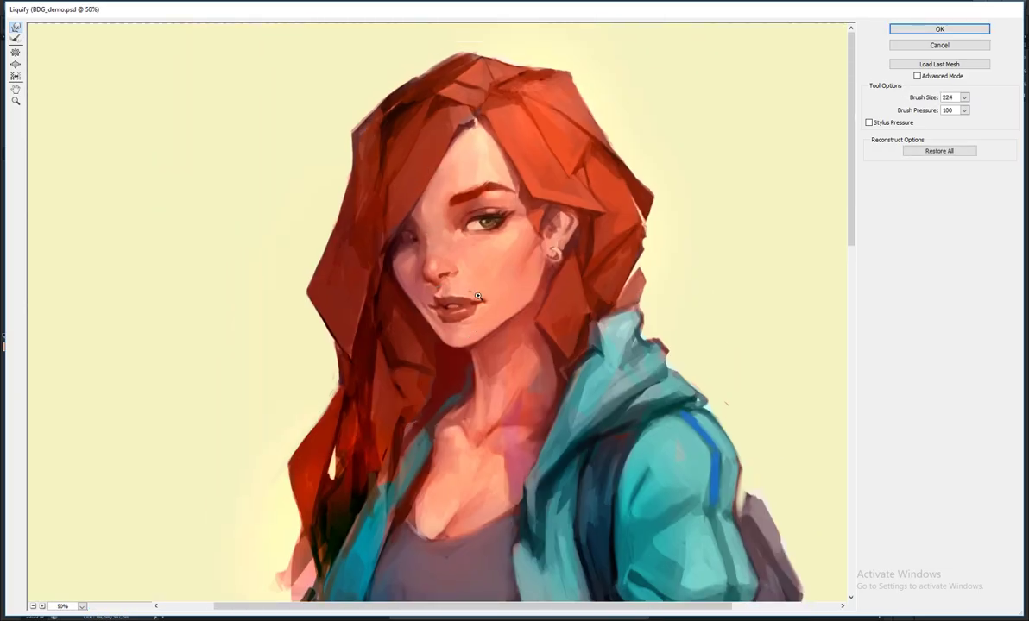
key(ctrl+minus)
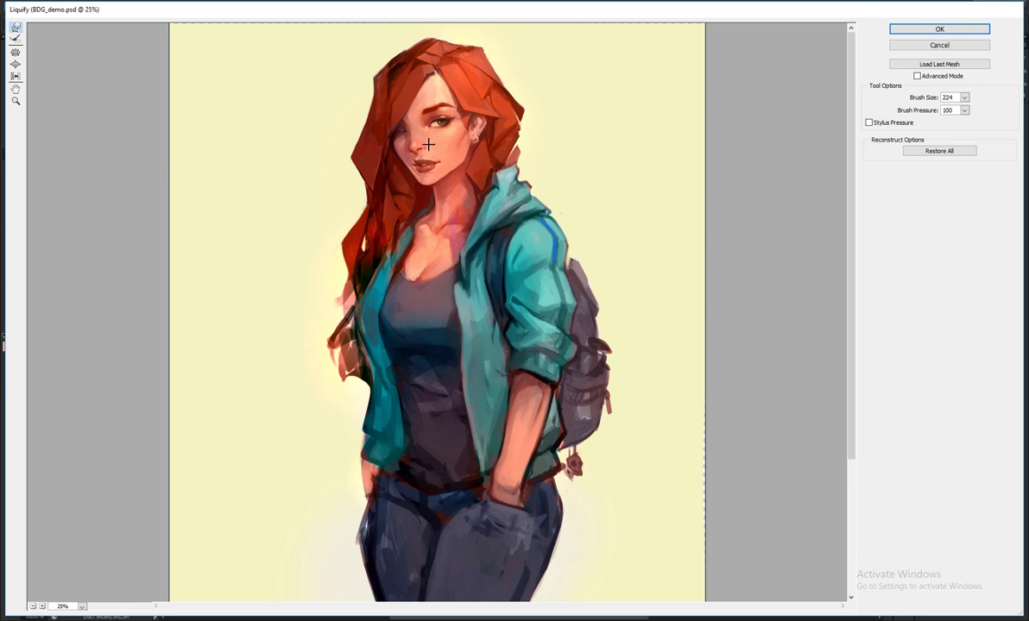
mouse_move(428, 145)
mouse_down()
mouse_move(414, 113)
mouse_move(410, 172)
mouse_up()
mouse_move(421, 110)
mouse_down()
mouse_move(372, 134)
mouse_move(361, 153)
mouse_move(394, 156)
mouse_move(397, 193)
mouse_move(397, 156)
mouse_move(384, 159)
mouse_up()
click(923, 30)
key(ctrl+minus)
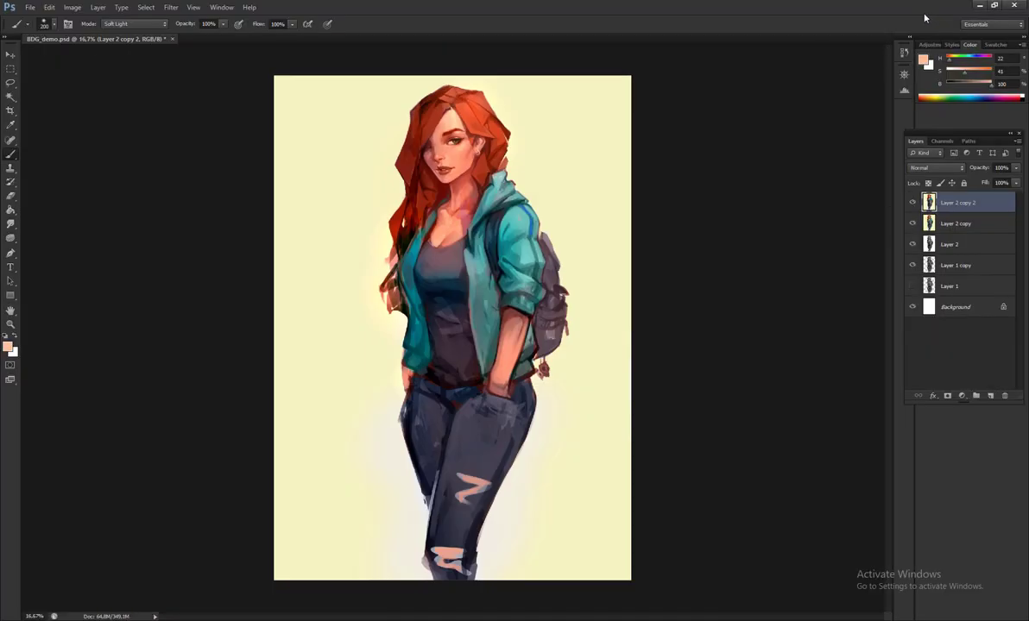
- Examine the head and upper body in a mirrored close view, and return to the normal orientation
key(ctrl+shift+h)
key(ctrl+plus)
key(ctrl+plus)
key(r)
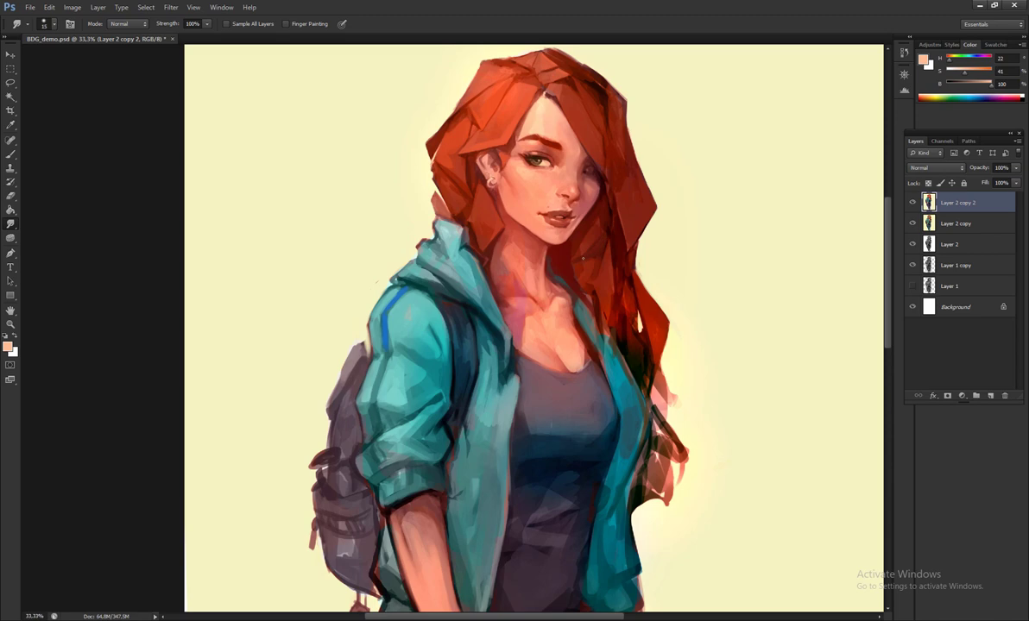
key(ctrl+alt+shift+h)
- Choose a textured brush preset in Normal mode with a sampled dark red, and undo a test stroke on the background
key(b)
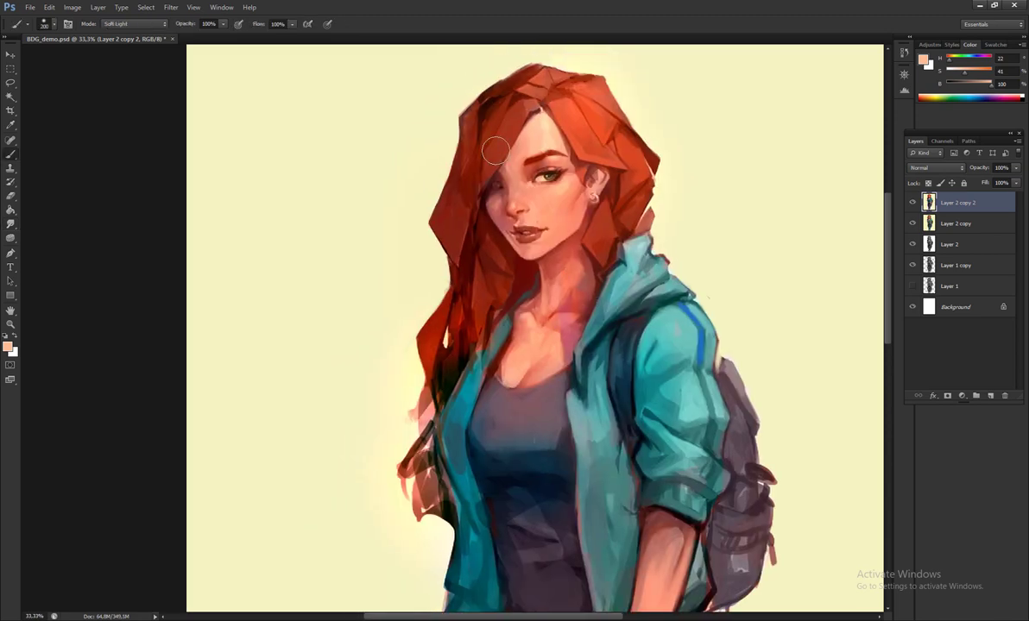
alt+click(462, 140)
right_click(466, 191)
scroll(528, 401, down, 10)
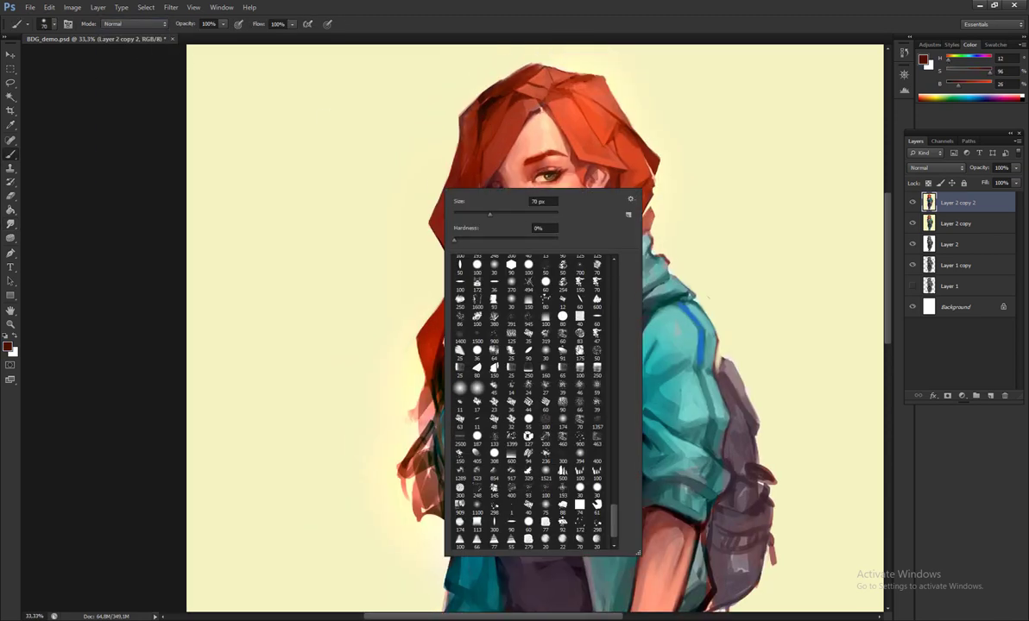
double_click(571, 410)
drag(751, 164, 724, 263)
key(ctrl+z)
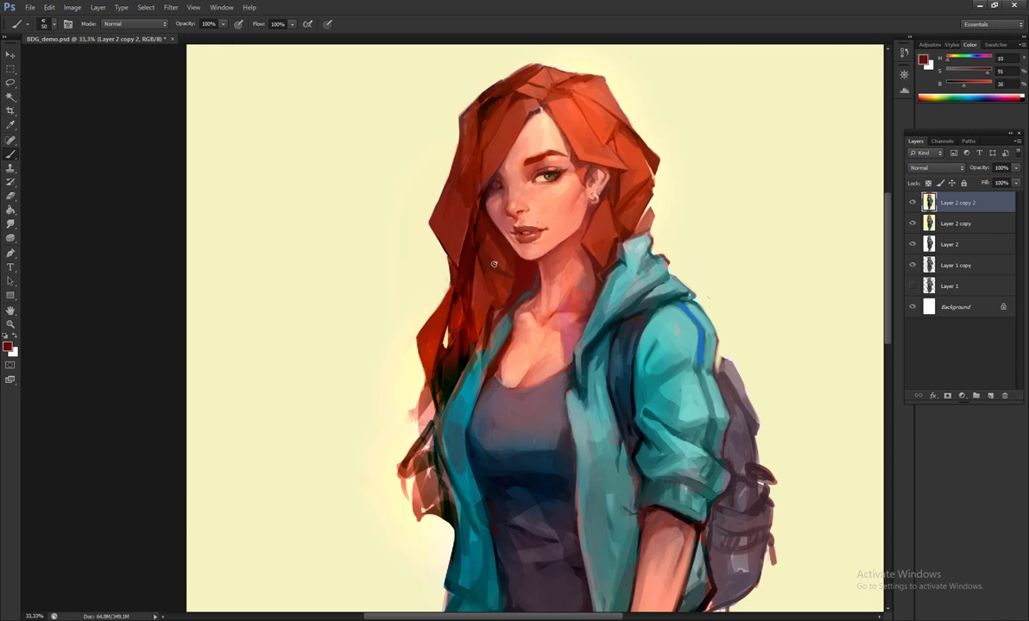
- Define the hair planes beside the cheek and neck with sampled dark reds at brush sizes 15 and 25
key(bracketleft)
key(bracketleft)
key(bracketleft)
key(bracketleft)
key(bracketleft)
key(bracketleft)
key(bracketleft)
alt+click(466, 246)
alt+click(471, 249)
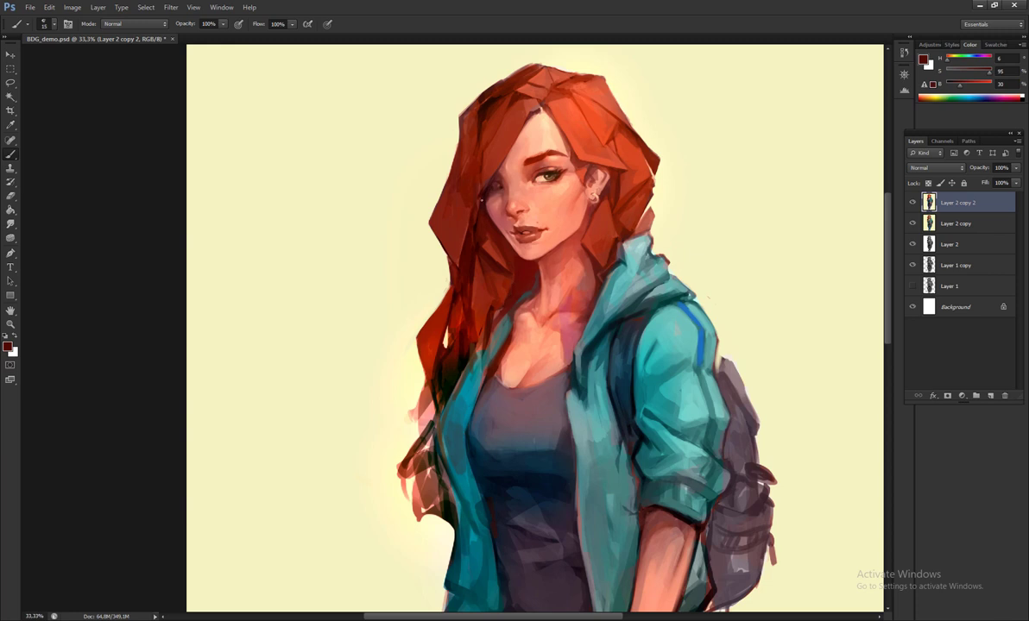
alt+click(471, 294)
alt+click(499, 255)
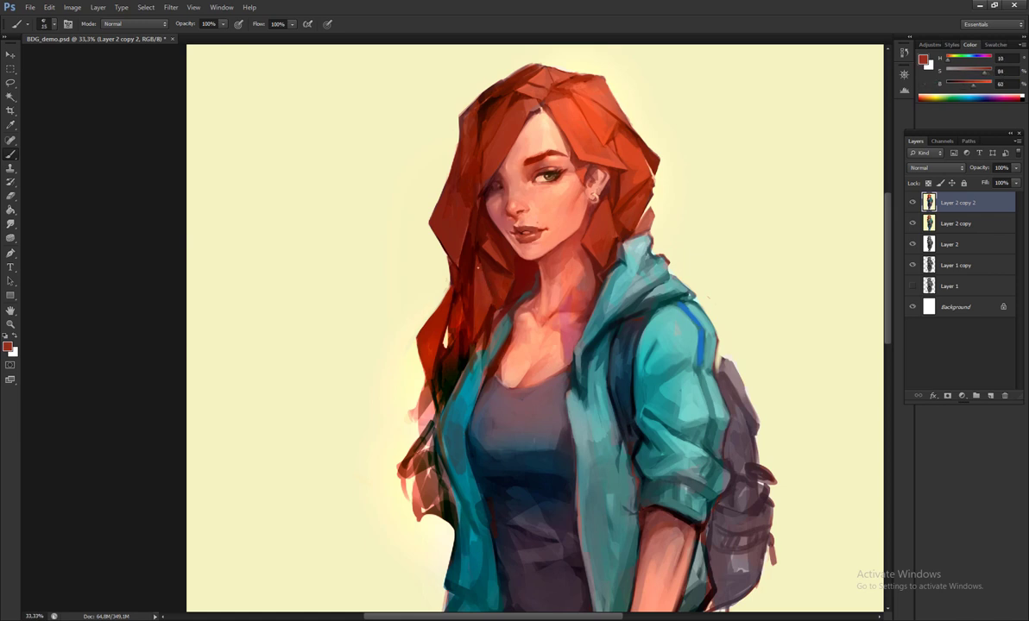
- Mirror the figure, blend the neck shading with sampled salmon and red tones at sizes 40 to 45, and unmirror it
key(ctrl+shift+h)
alt+click(520, 288)
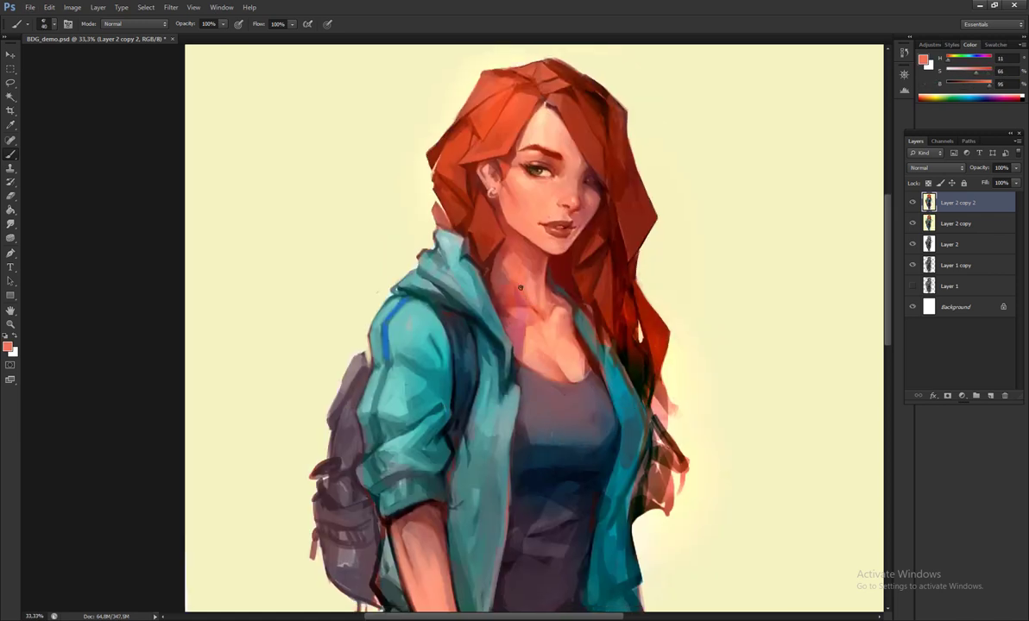
key(bracketright)
alt+click(489, 258)
key(bracketleft)
alt+click(515, 308)
alt+click(473, 291)
key(bracketright)
key(bracketright)
key(ctrl+shift+h)
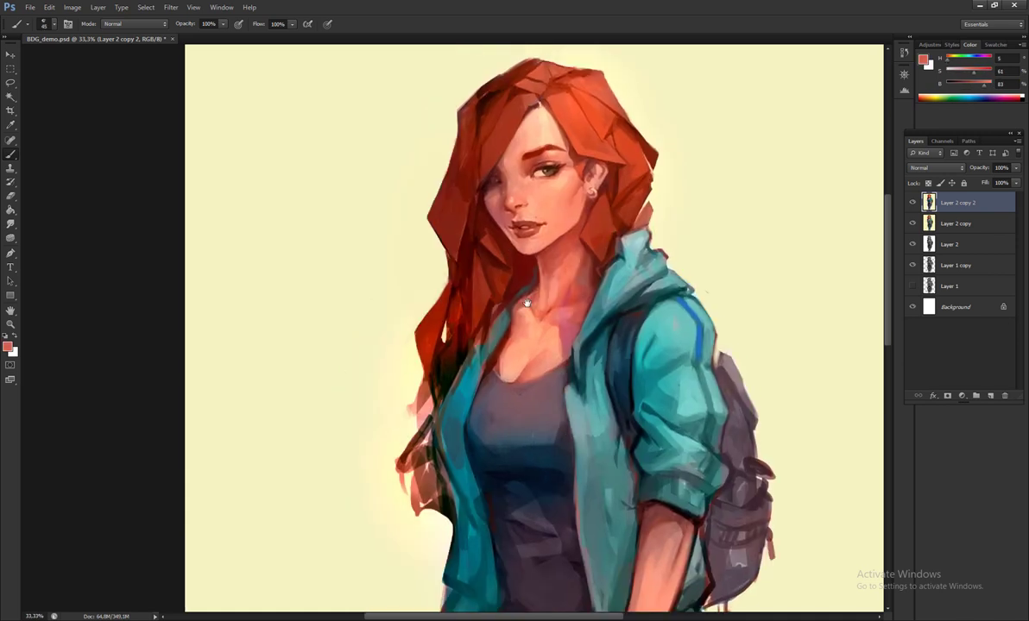
- Smooth the neck and collarbone shading with sampled reds and skin tones at brush size 50
alt+click(587, 311)
drag(561, 317, 573, 320)
key(bracketleft)
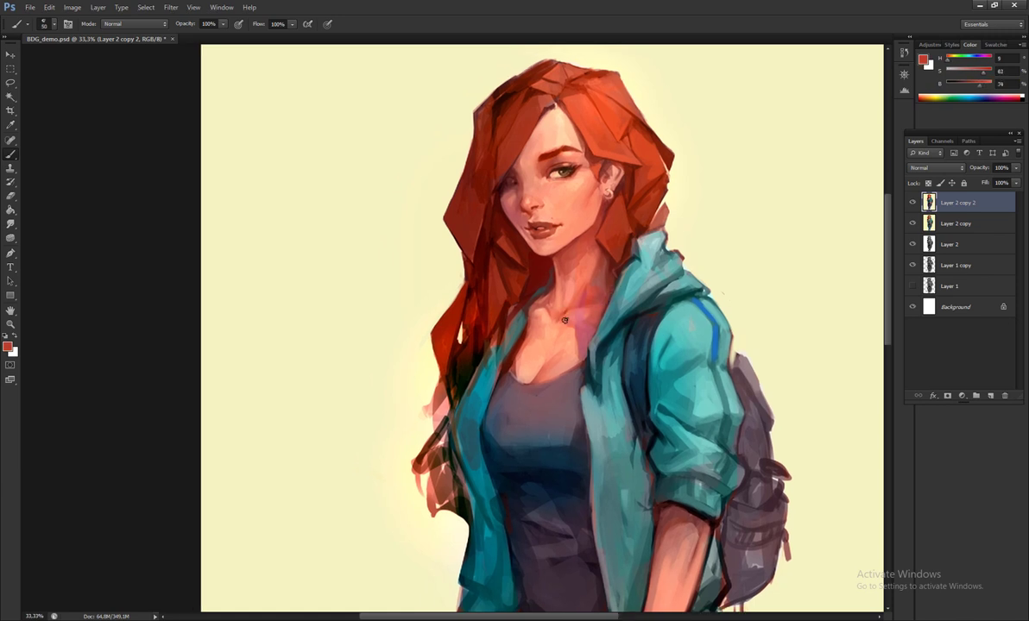
alt+click(566, 297)
alt+click(557, 322)
alt+click(520, 289)
- Mirror the figure and retouch the neck and lit side of the face with sampled salmon at brush size 70
key(h)
alt+click(539, 273)
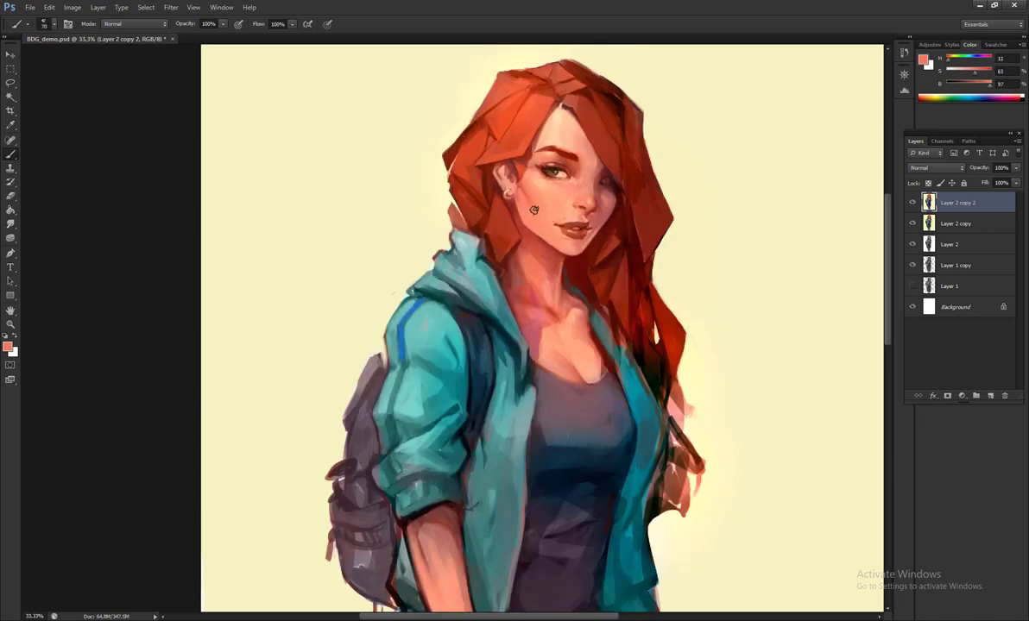
key(bracketright)
key(bracketright)
alt+click(573, 166)
- Unmirror the figure and refine the bridge of the nose beside the eye with sampled peach tones at sizes 30 and 25
key(h)
key(bracketleft)
key(bracketleft)
alt+click(544, 207)
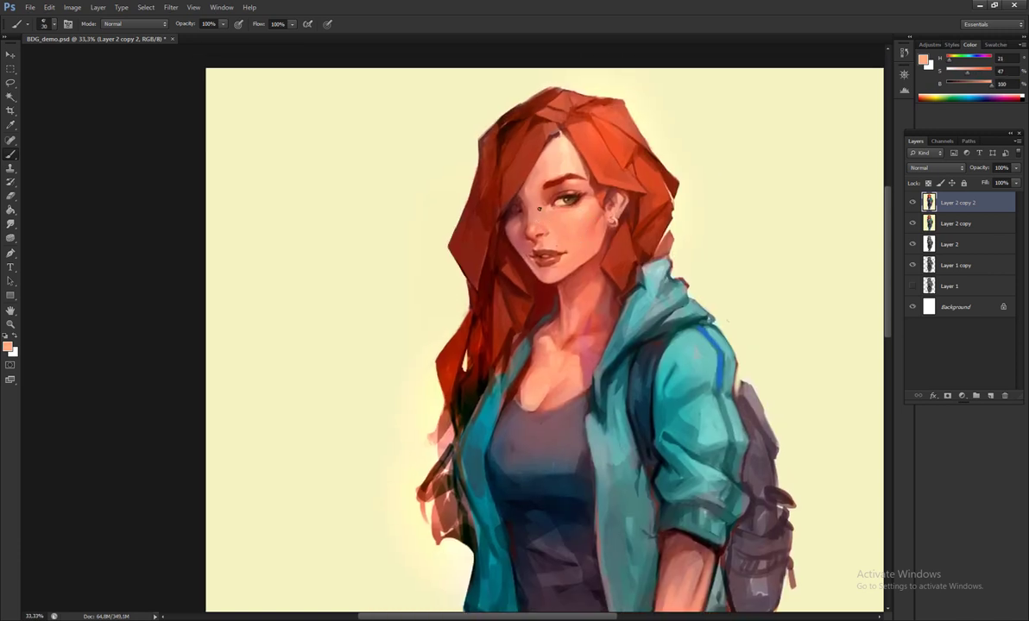
alt+click(532, 195)
key(bracketleft)
alt+click(539, 205)
- Repaint the visible eye's iris with dark brown and green at hue 141, saturation 77, brightness 49, and add a highlight
scroll(522, 205, up, 3)
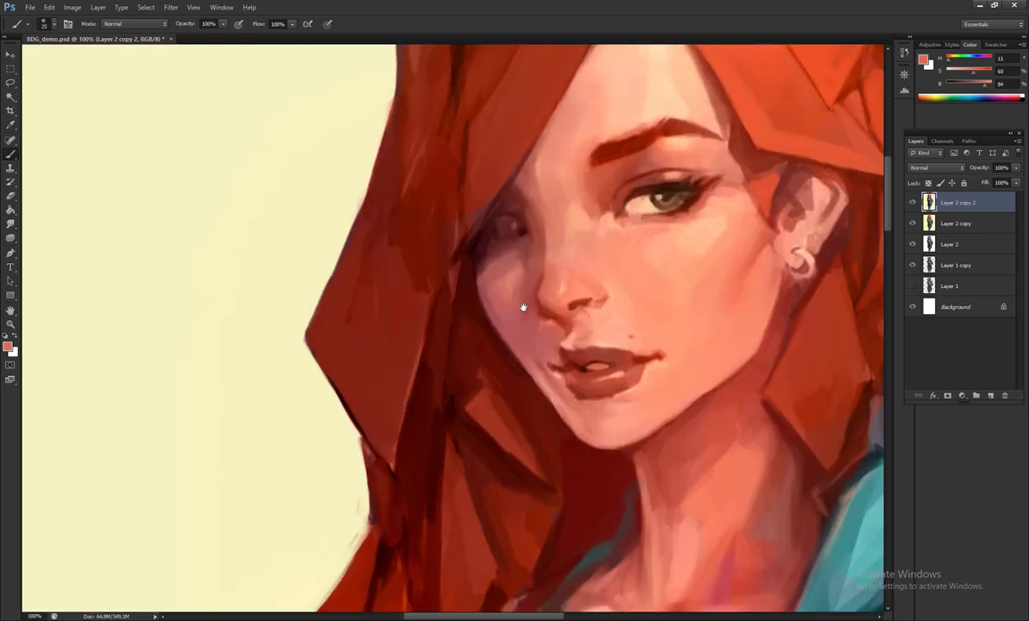
drag(547, 302, 525, 336)
alt+click(631, 235)
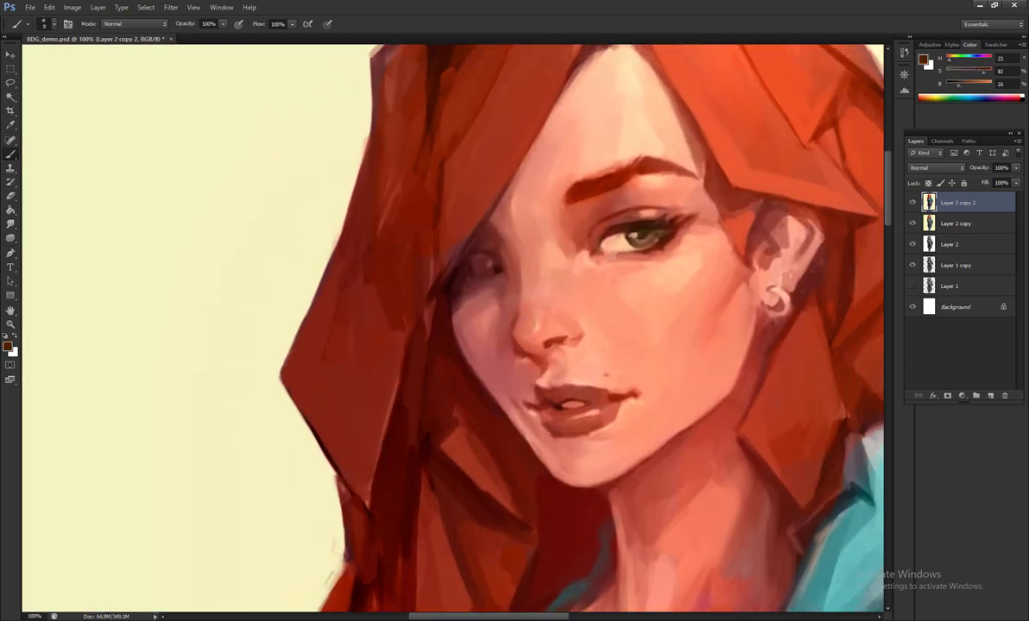
drag(639, 237, 644, 241)
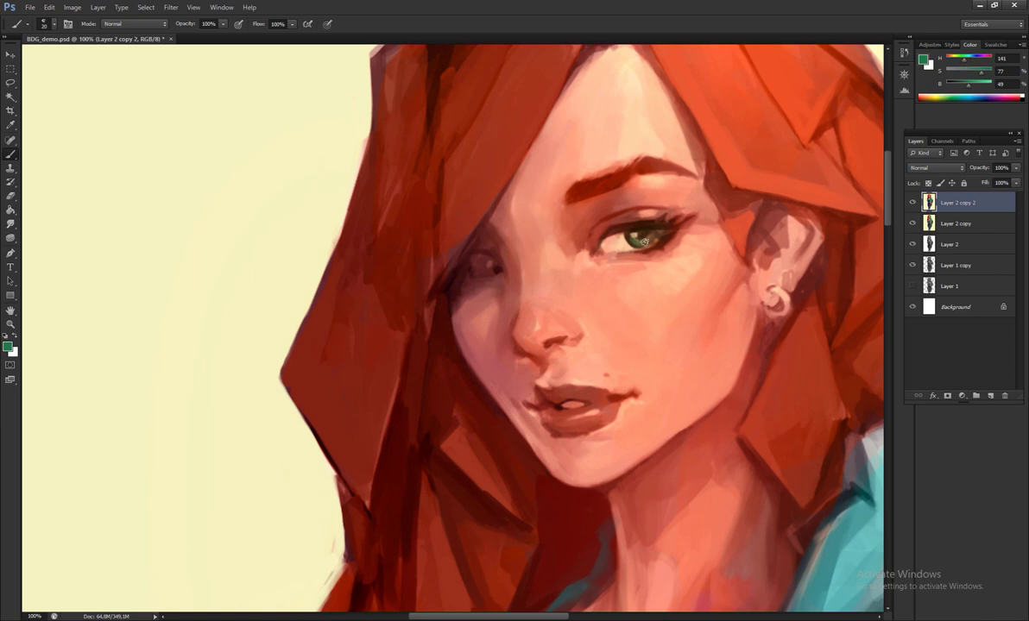
alt+click(627, 245)
alt+click(595, 227)
alt+click(632, 241)
alt+click(637, 213)
alt+click(633, 234)
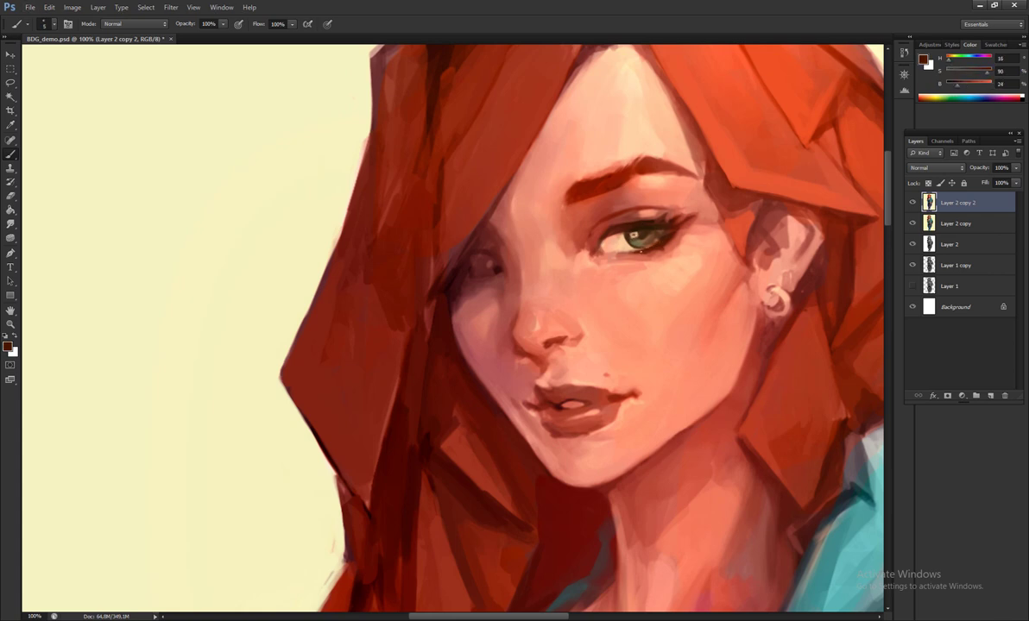
- Sharpen the eye's lash line and upper lid crease with sampled dark reds at small brush sizes, mirroring the portrait partway
alt+click(663, 218)
alt+click(686, 249)
key(h)
alt+click(561, 255)
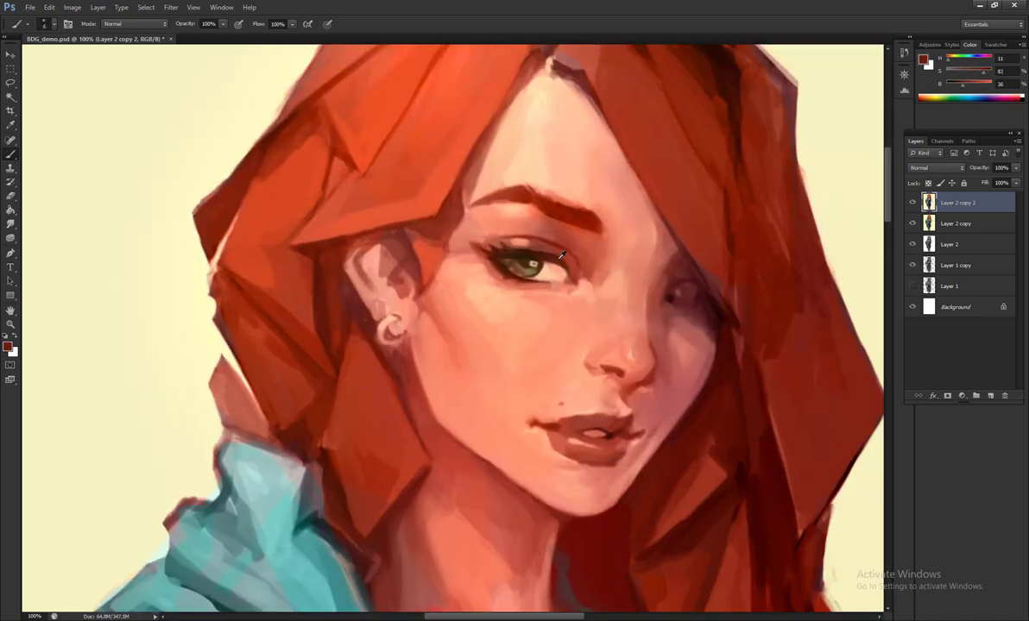
alt+click(572, 258)
alt+click(524, 240)
- Refine the lower lip's edge and the shadowed cheek with sampled reds at sizes 5 to 30, and unmirror the portrait
scroll(524, 240, down, 2)
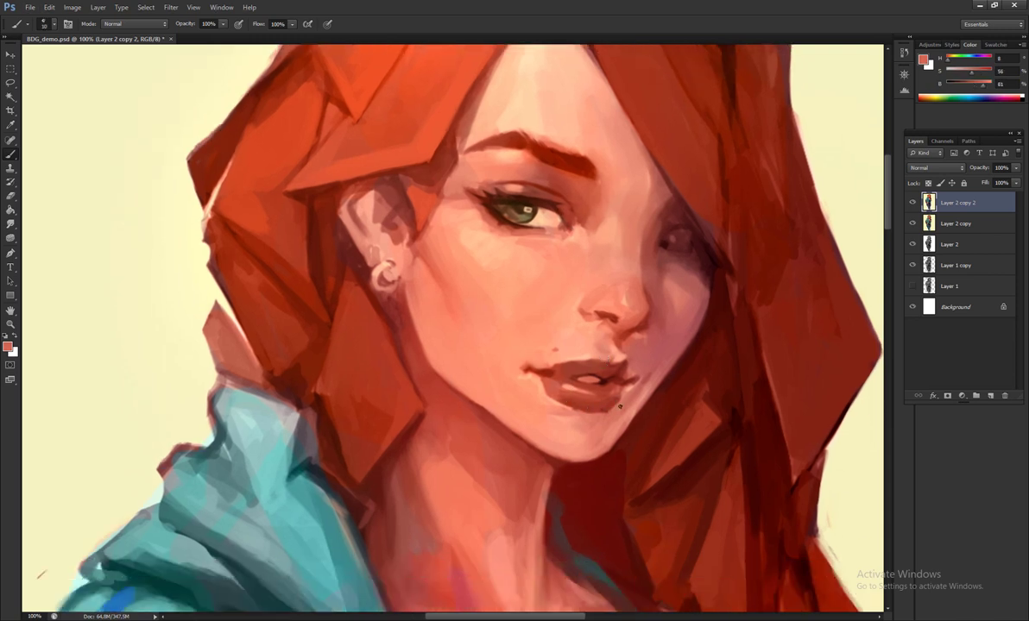
key(h)
alt+click(493, 398)
alt+click(473, 411)
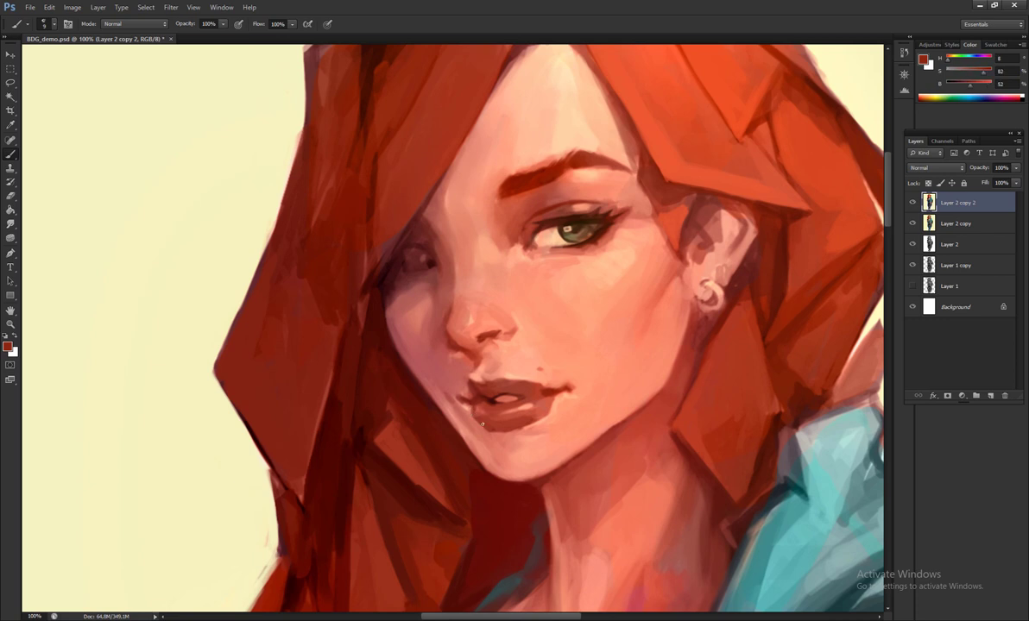
alt+click(447, 395)
drag(431, 375, 470, 418)
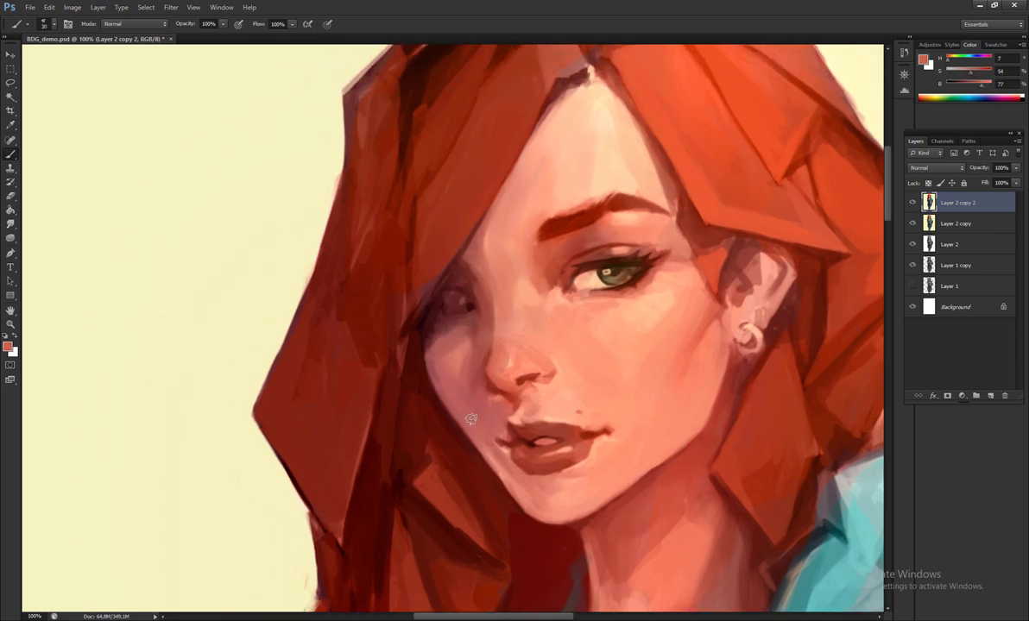
- Mirror the figure, touch up the shadowed cheek and the hair above the ear with sampled pinks and reds at size 25, and unmirror it
key(ctrl+minus)
key(ctrl+minus)
key(ctrl+minus)
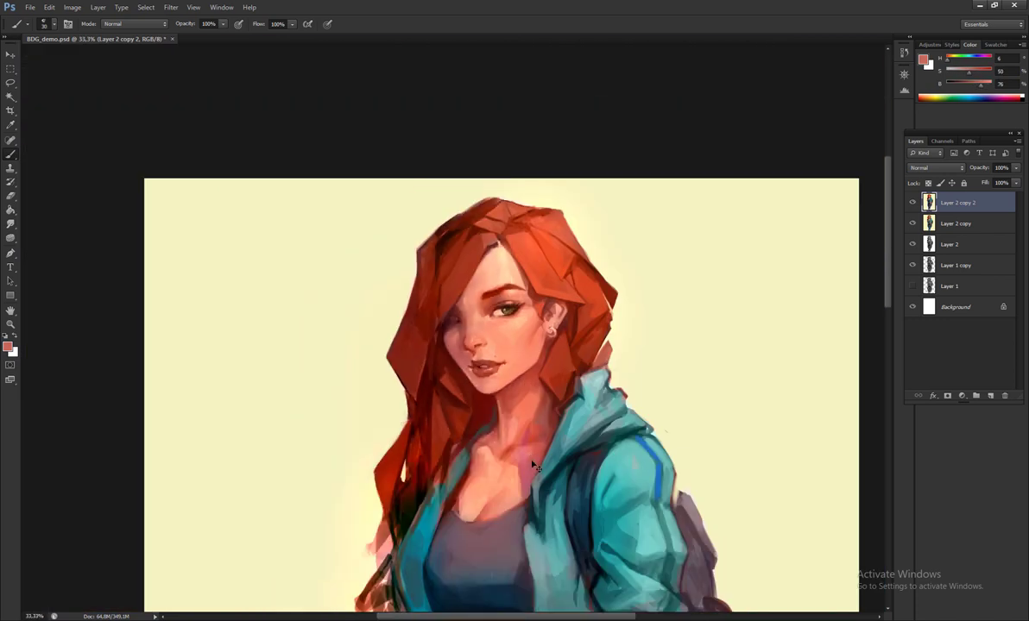
key(h)
alt+click(549, 351)
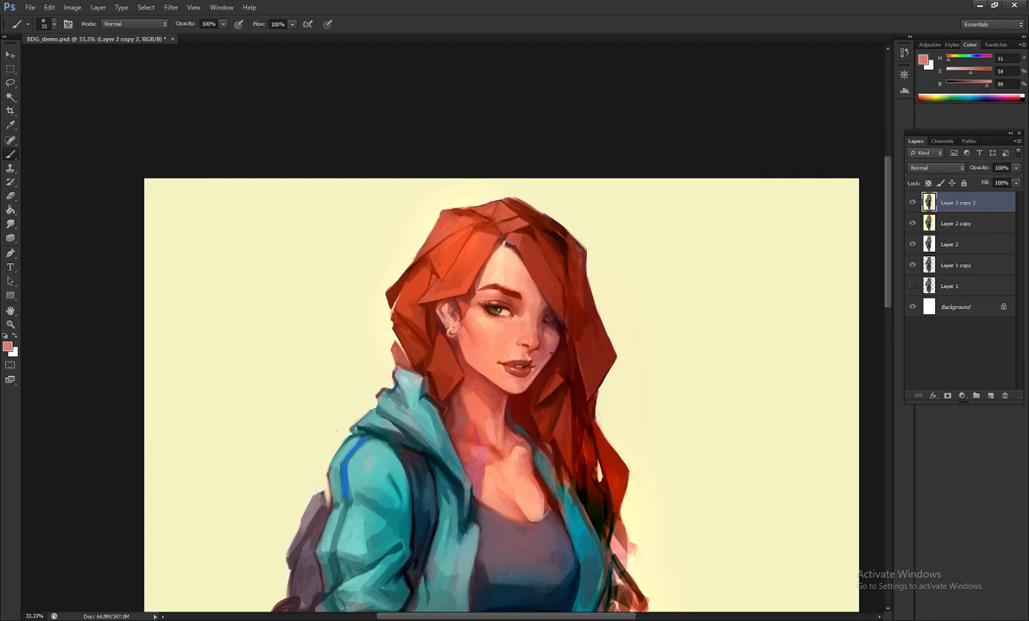
alt+click(542, 349)
alt+click(414, 293)
key(h)
alt+click(559, 295)
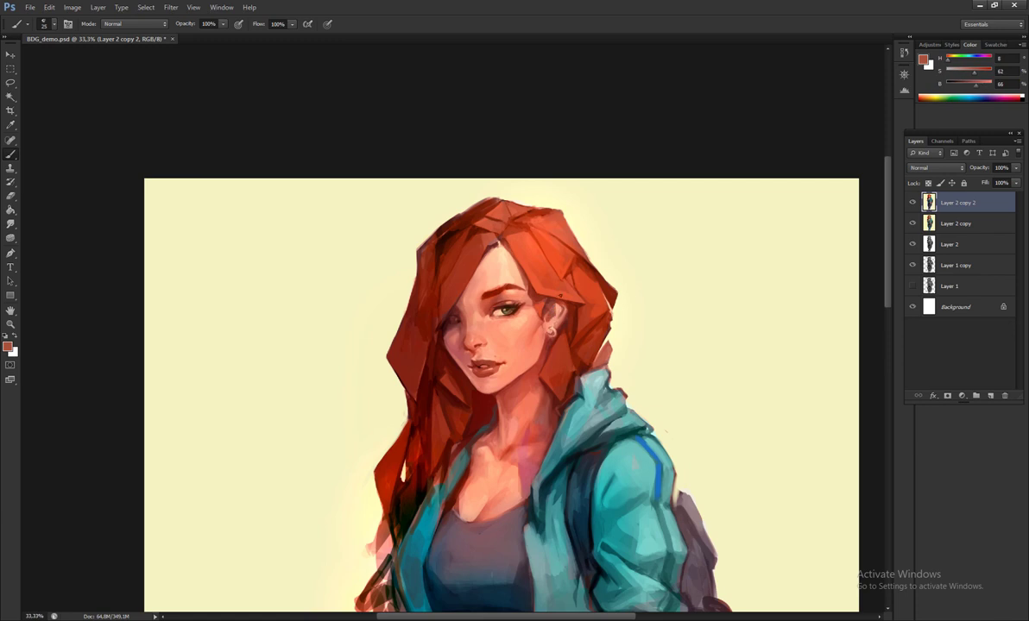
- Clean up the outer edge of the crown hair with the sampled cream background colour
drag(518, 282, 522, 306)
alt+click(479, 252)
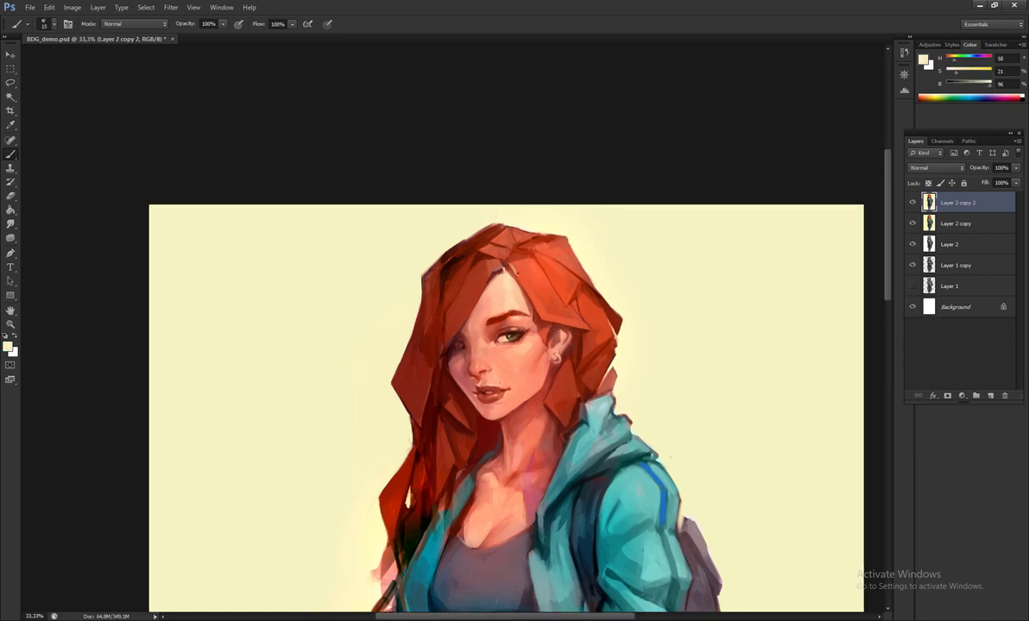
alt+click(481, 252)
key(bracketright)
key(bracketright)
- Darken the hair behind the chin and jaw with sampled deep reds at small brush sizes
alt+click(439, 338)
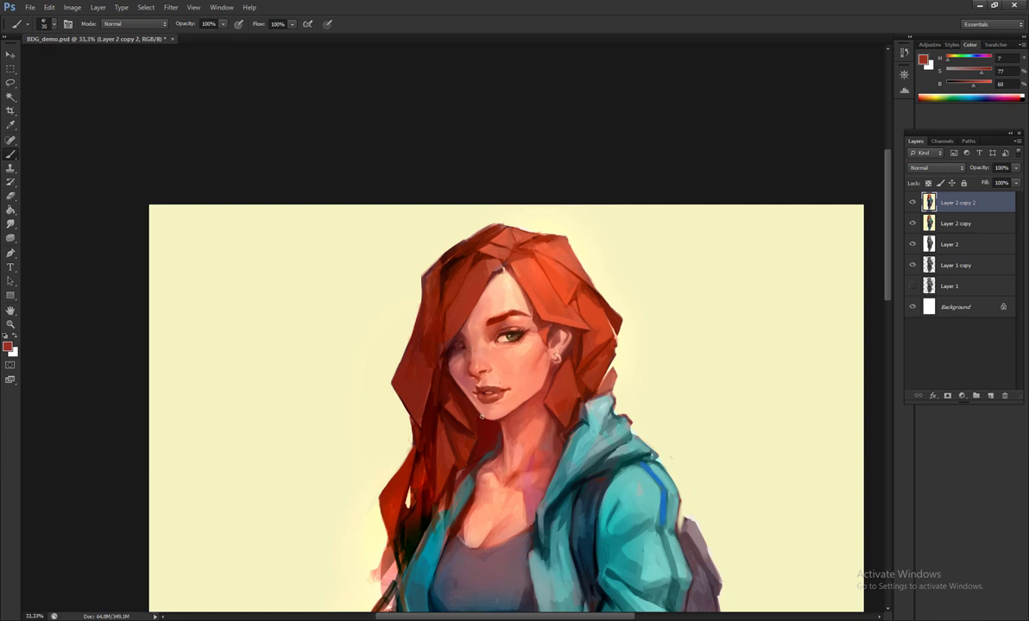
alt+click(469, 380)
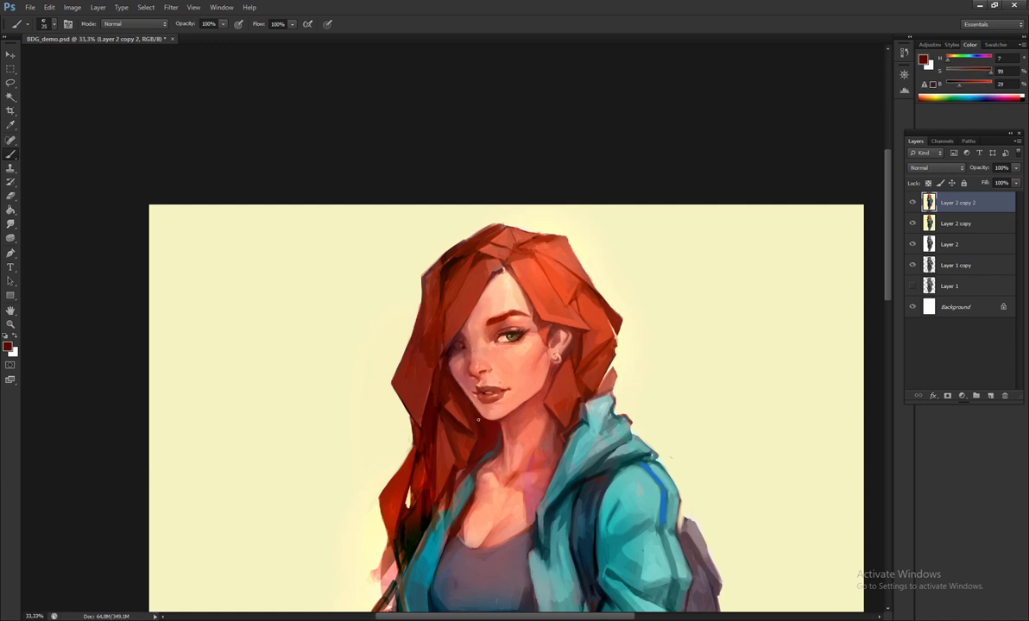
drag(484, 422, 515, 389)
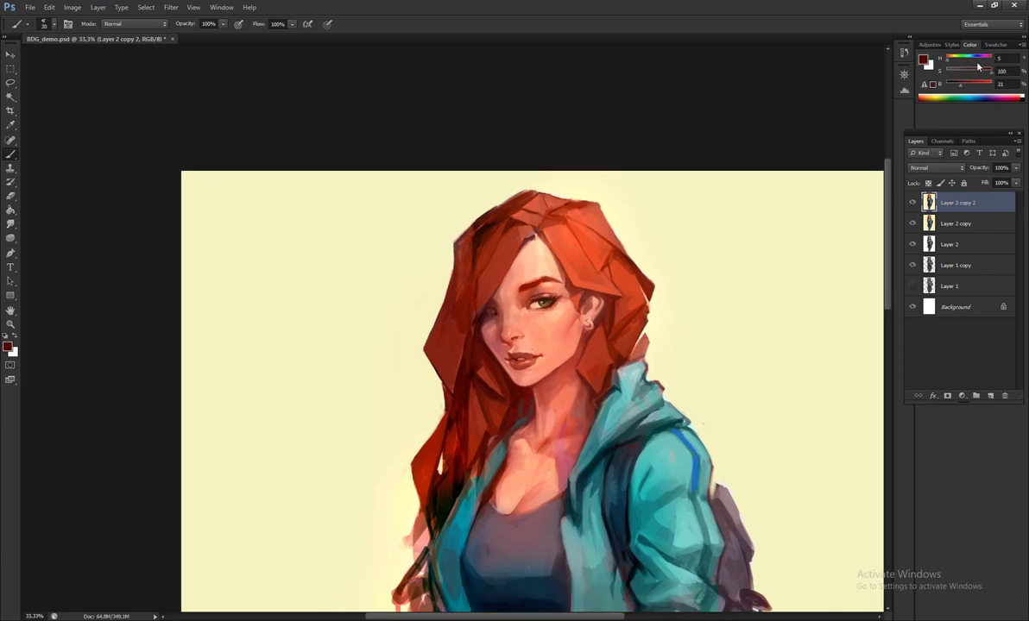
- Tint the shadowed hair strands beside the face with dark teal at hue 189, saturation 100, brightness 44, then resample nearby colours
key(bracketright)
click(938, 98)
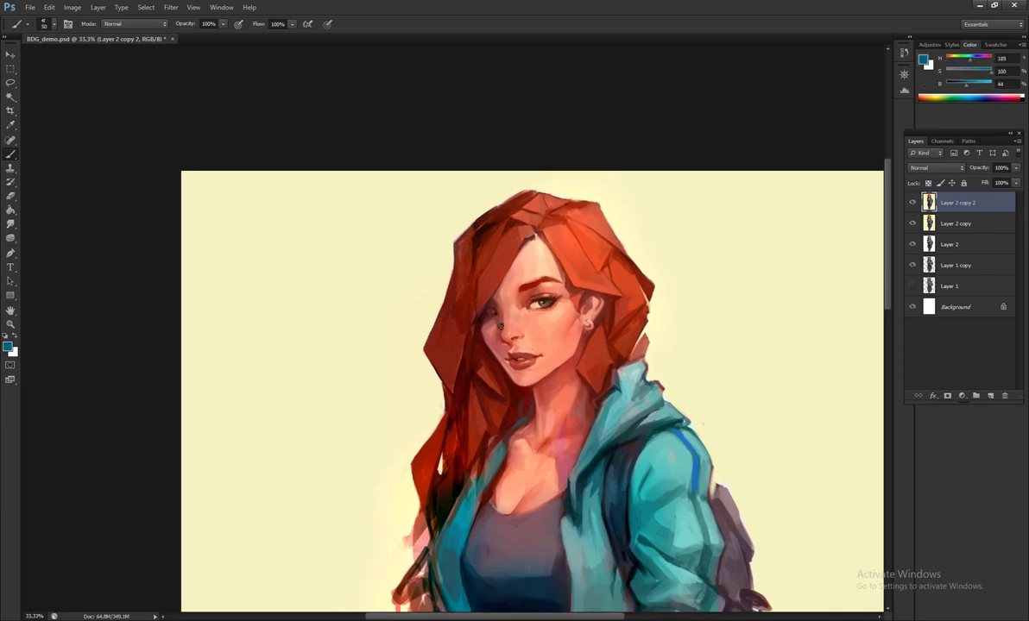
key(bracketright)
alt+click(469, 357)
alt+click(442, 381)
key(bracketleft)
scroll(489, 247, up, 1)
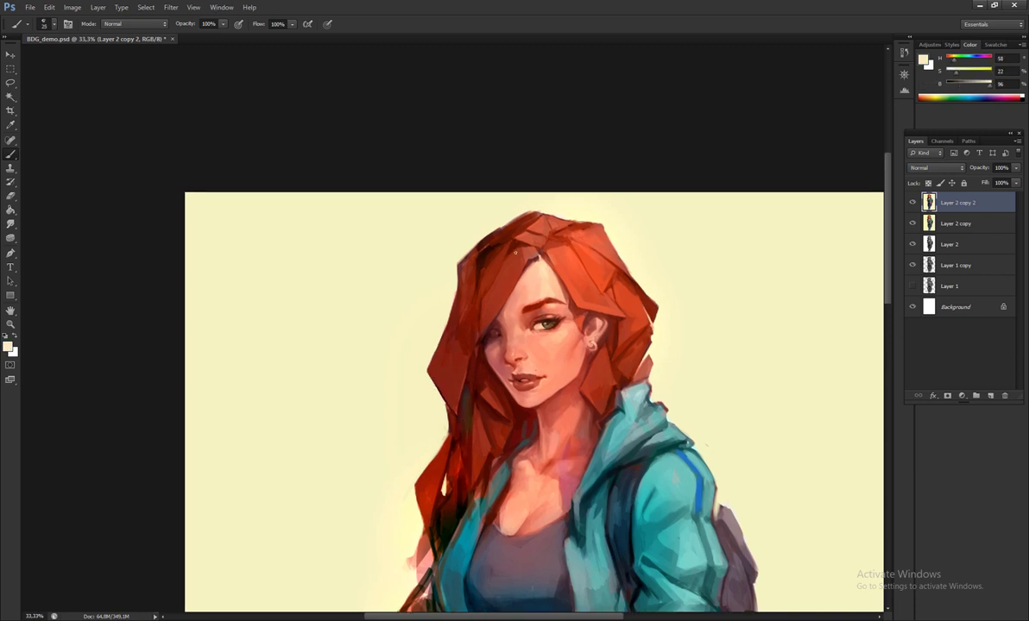
- Refine the outline and dark planes of the hair over the shadowed temple with sampled cream and reds at sizes up to 40
alt+click(507, 251)
key(bracketleft)
drag(464, 246, 457, 297)
key(bracketright)
key(bracketright)
alt+click(488, 321)
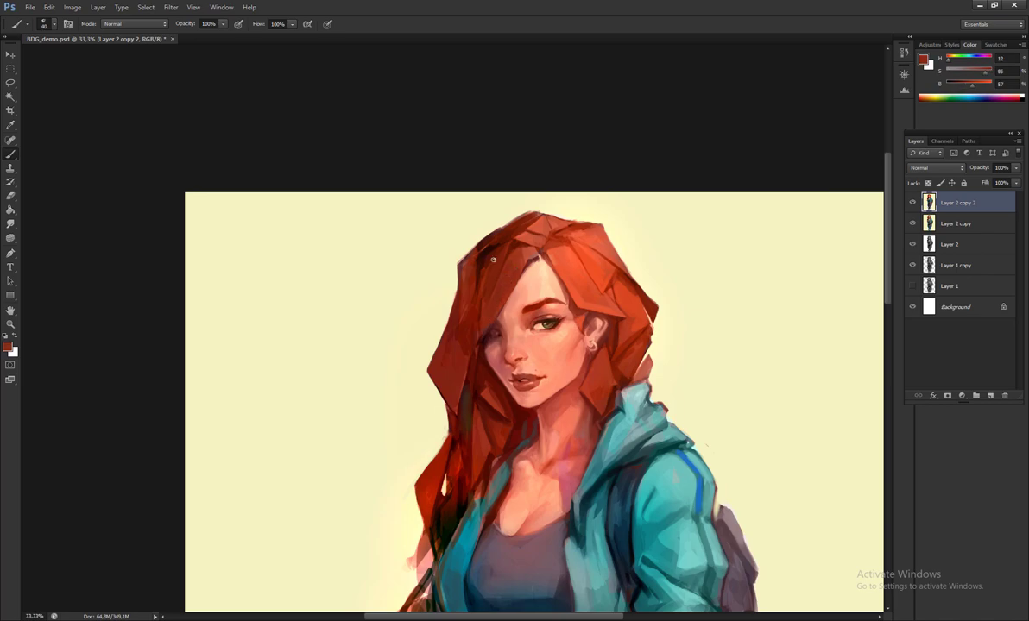
alt+click(475, 236)
- Start Liquify on the painting with a brush size of 1072 and nudge the crown of the hair
key(ctrl+shift+x)
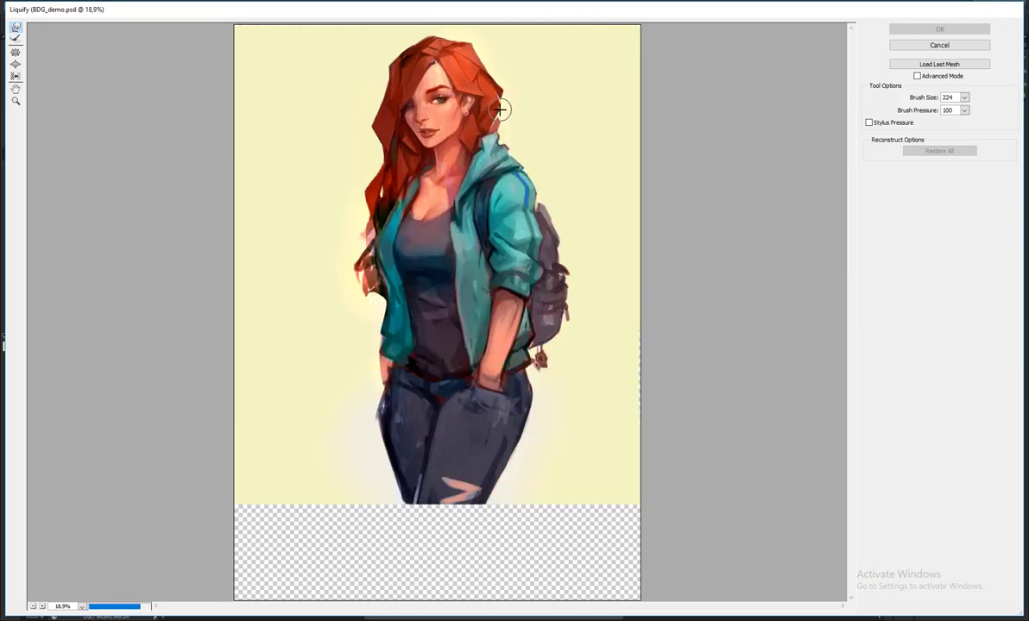
key(ctrl+plus)
key(ctrl+plus)
double_click(949, 97)
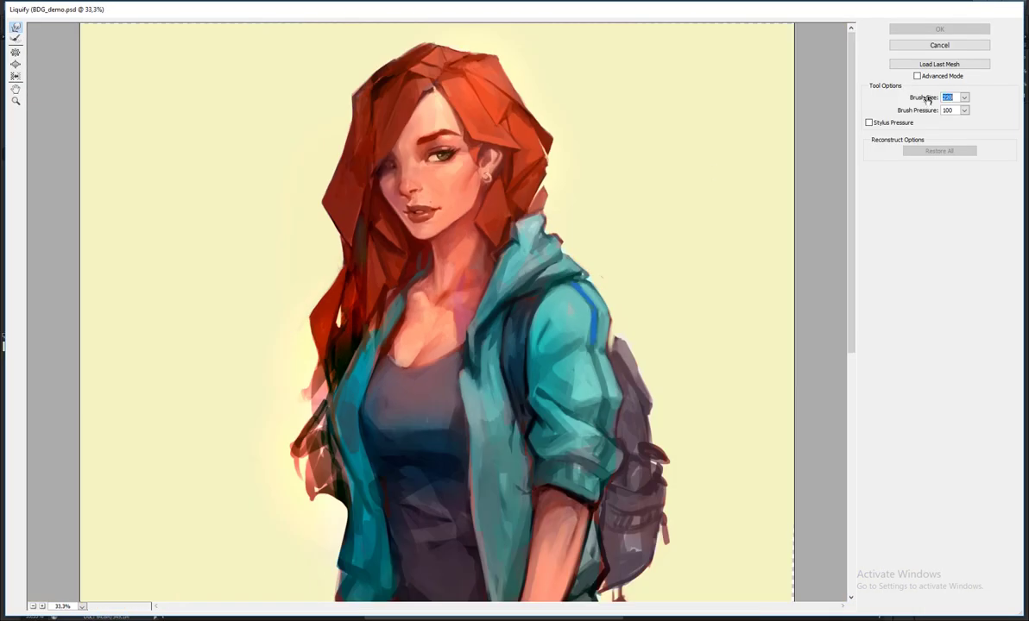
text(1072)
key(Return)
drag(386, 94, 392, 97)
- Push the long hair and the figure's shoulder area into shape with the Forward Warp tool at brush size 1072
key(z)
click(428, 87)
key(ctrl+minus)
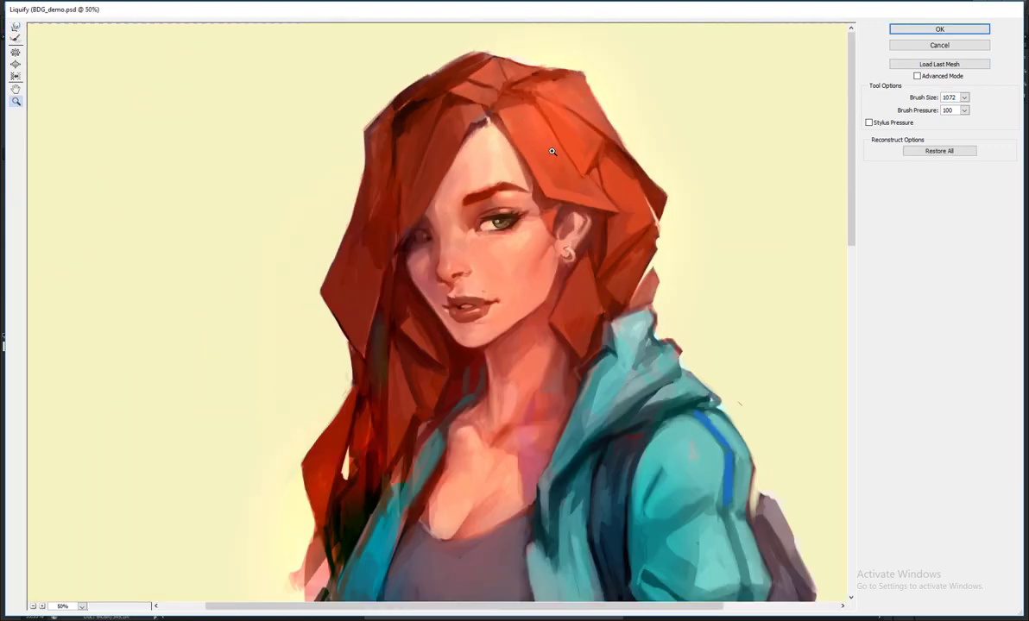
key(w)
key(ctrl+minus)
mouse_move(437, 265)
mouse_down()
mouse_move(393, 220)
mouse_move(345, 207)
mouse_move(372, 221)
mouse_up()
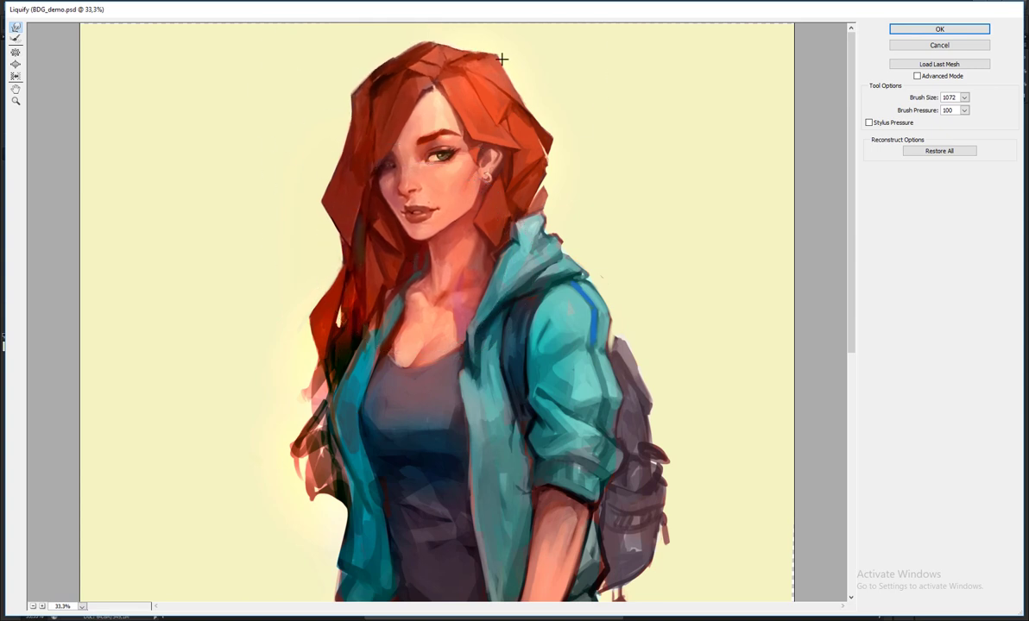
drag(327, 283, 380, 250)
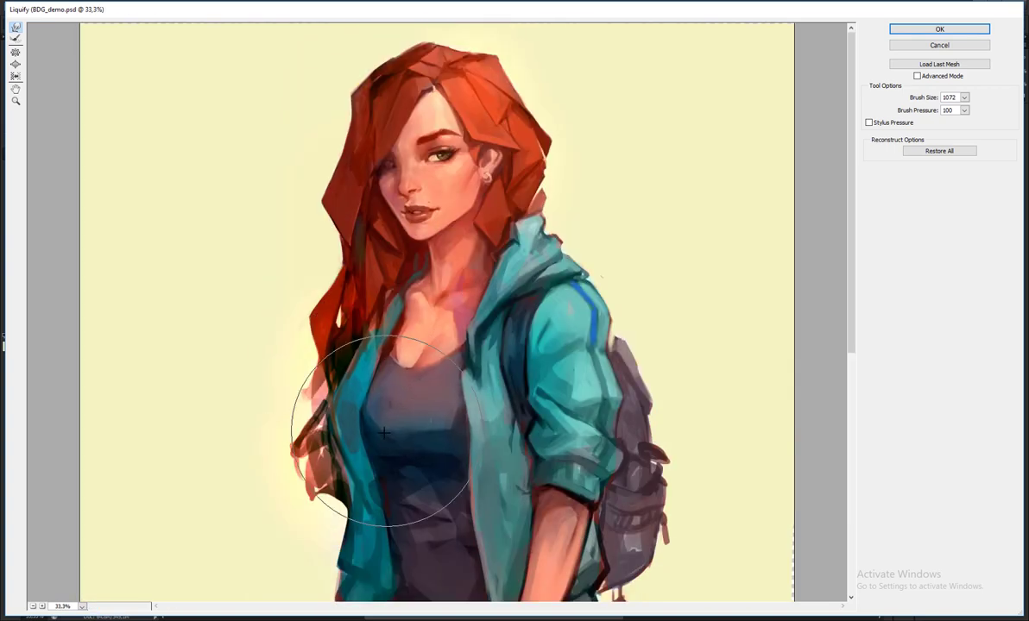
- Check the whole figure's proportions, nudge the hair beside the ear with the warp brush, and apply the Liquify changes
key(ctrl+minus)
key(ctrl+minus)
key(ctrl+minus)
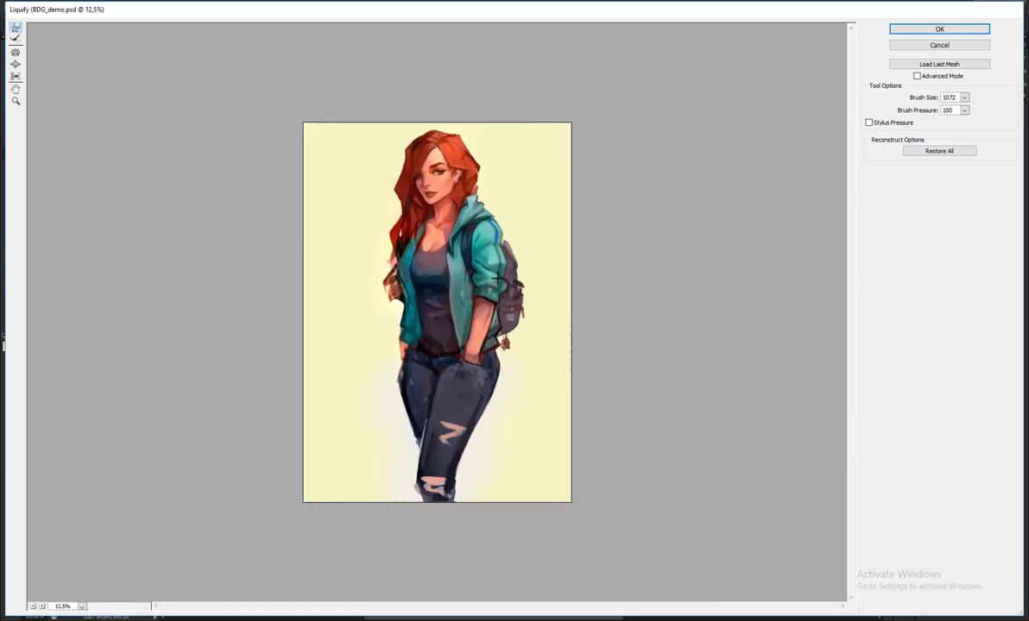
key(ctrl+plus)
key(ctrl+plus)
scroll(517, 155, up, 2)
drag(490, 154, 508, 170)
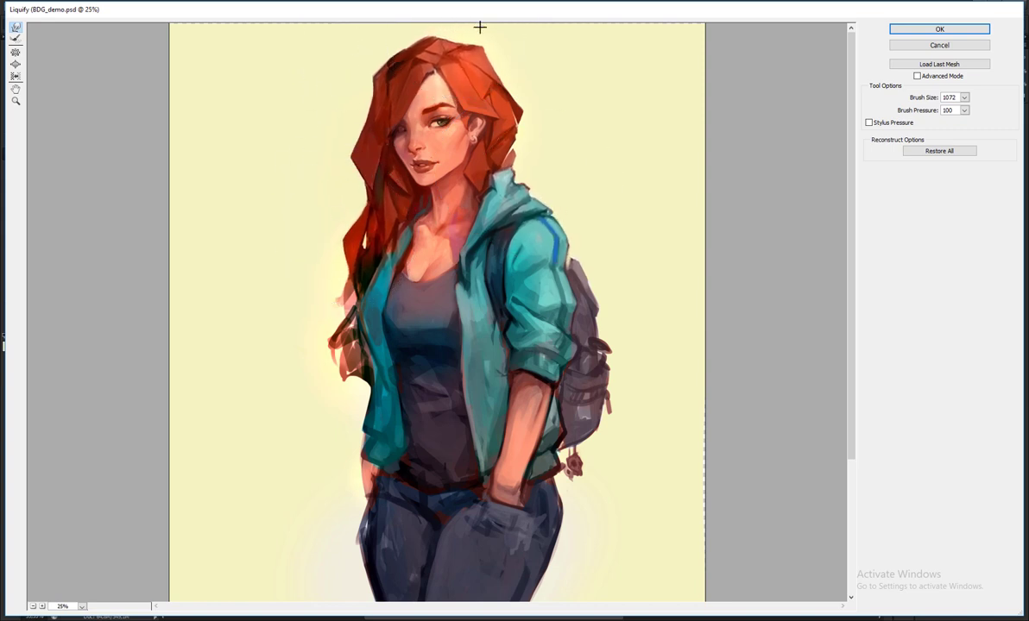
key(ctrl+minus)
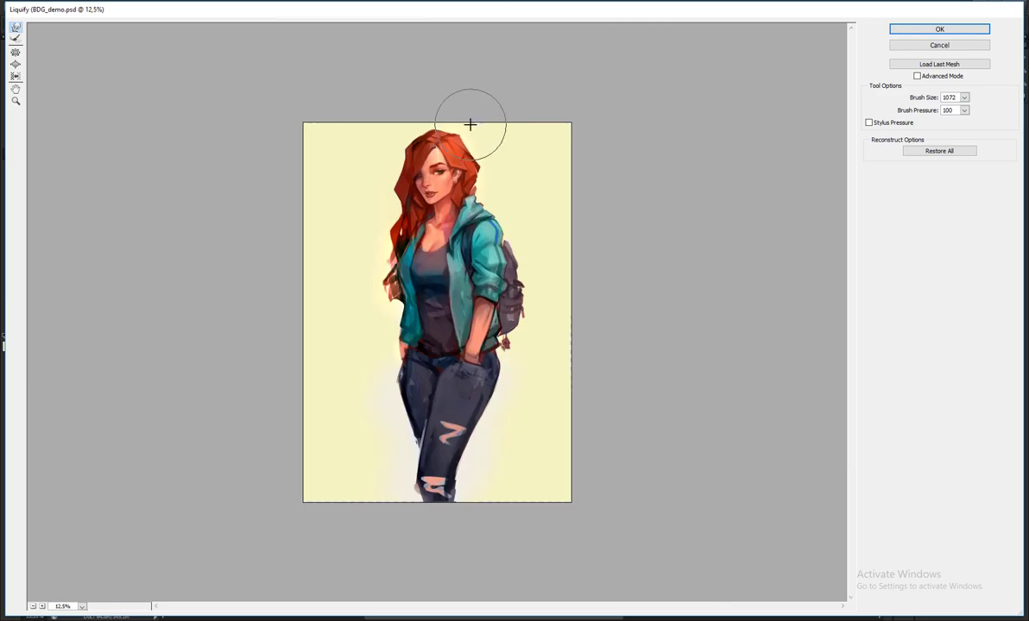
key(Return)
key(ctrl+minus)
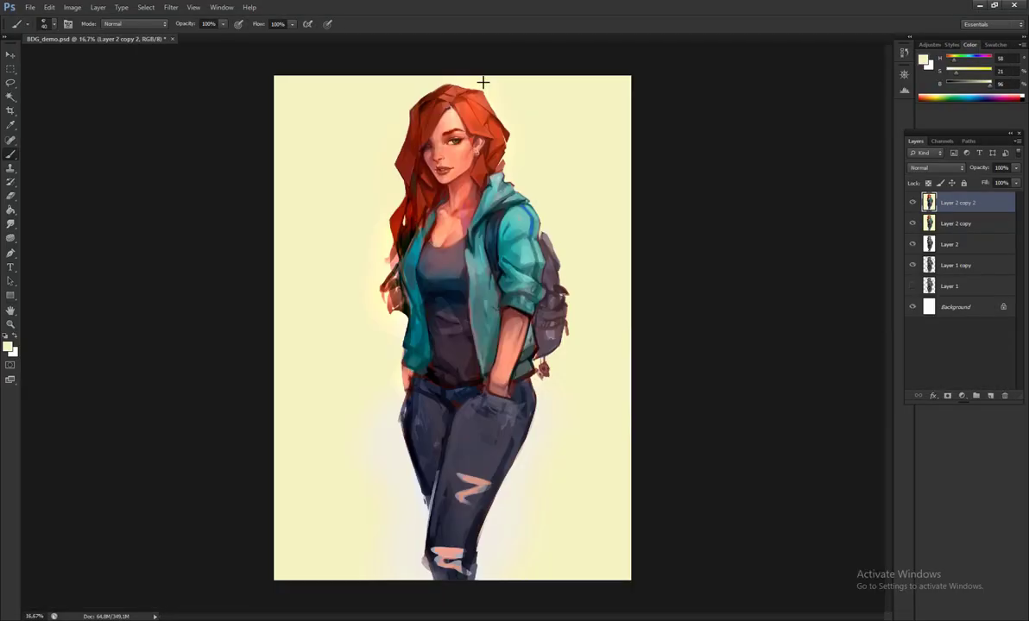
- Add a purple accent to the shadow beneath the ear, touch up the jaw and mouth with sampled reds, and unmirror the figure
key(ctrl+plus)
scroll(581, 206, up, 3)
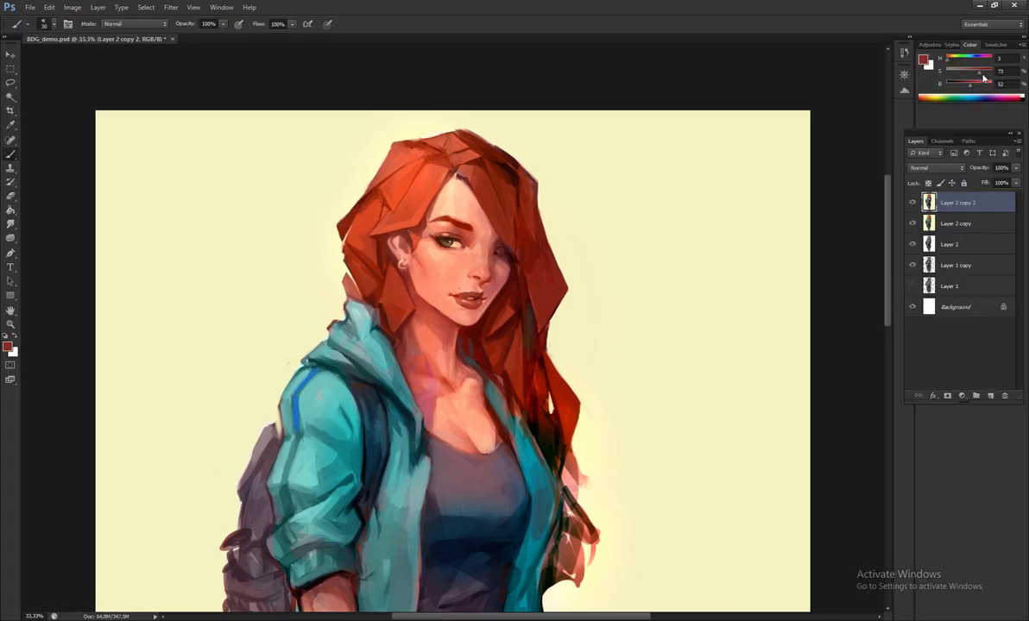
click(981, 56)
alt+click(453, 316)
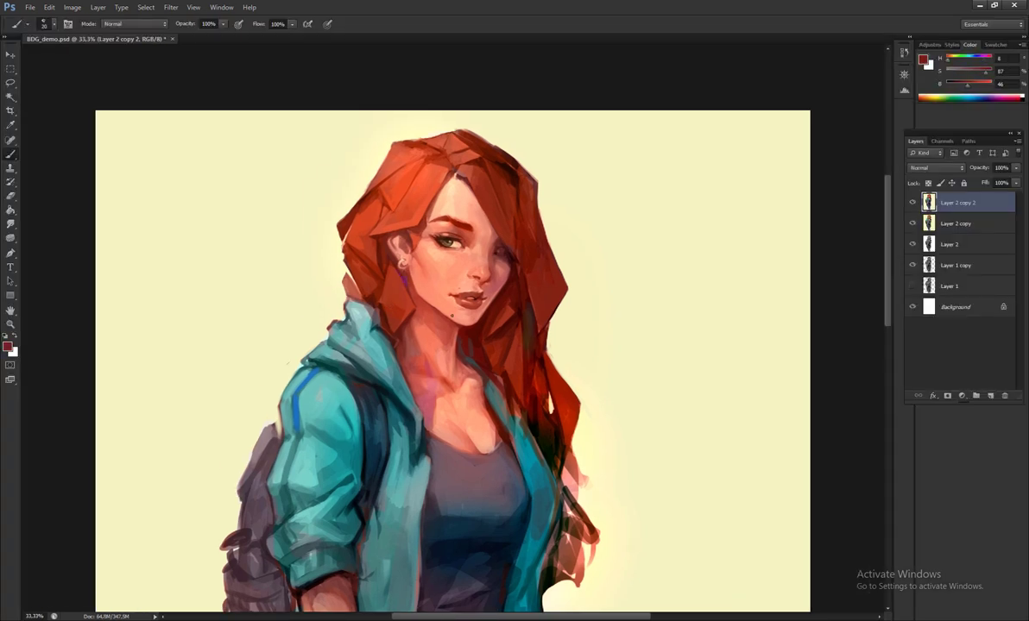
alt+click(457, 300)
key(h)
- Refine the mouth corners and lip edges with sampled reds, reducing the brush from size 20 for the fine strokes
key(ctrl+minus)
key(ctrl+minus)
key(ctrl+equal)
key(ctrl+equal)
key(ctrl+equal)
scroll(499, 244, up, 3)
alt+click(499, 244)
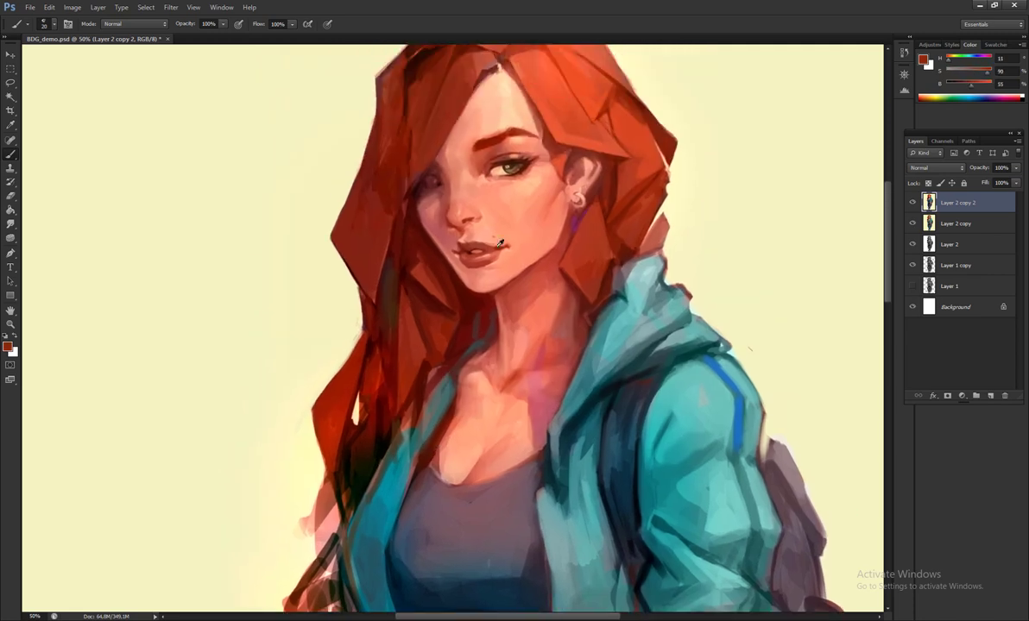
alt+click(495, 254)
key(ctrl+equal)
scroll(484, 296, up, 3)
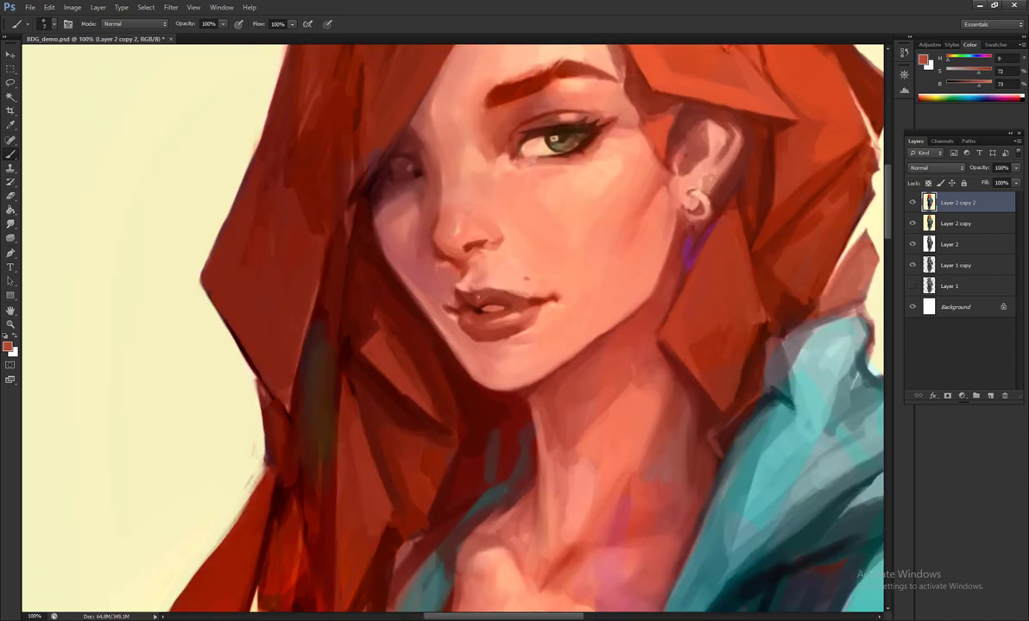
alt+click(449, 270)
drag(459, 316, 466, 322)
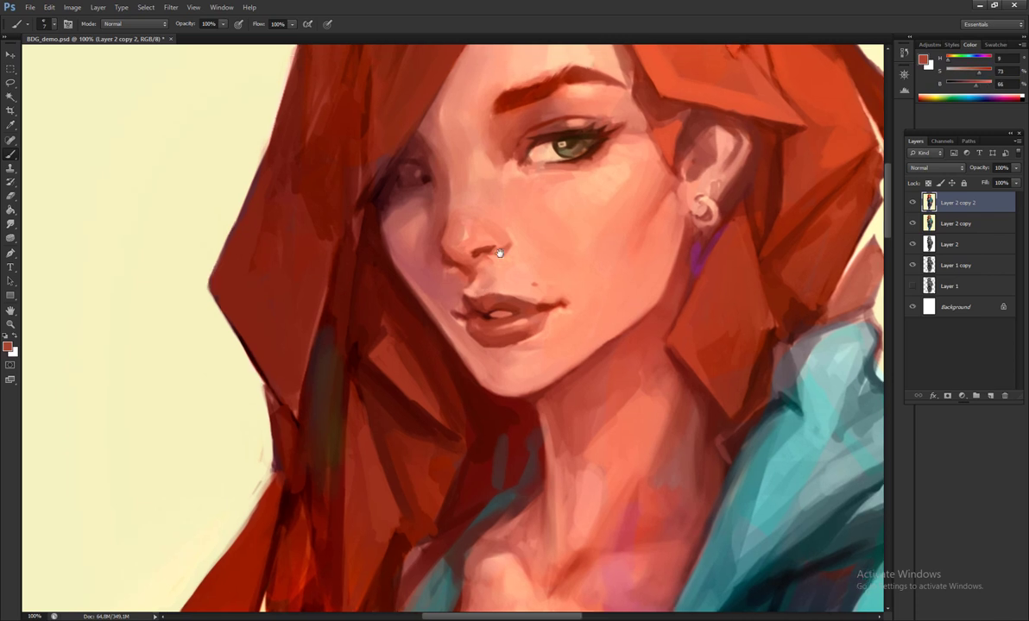
- Smooth the chin, the shadowed cheek and the skin around the mouth with sampled peach and orange tones at sizes 20 and 25
key(ctrl+minus)
key(ctrl+minus)
alt+click(488, 341)
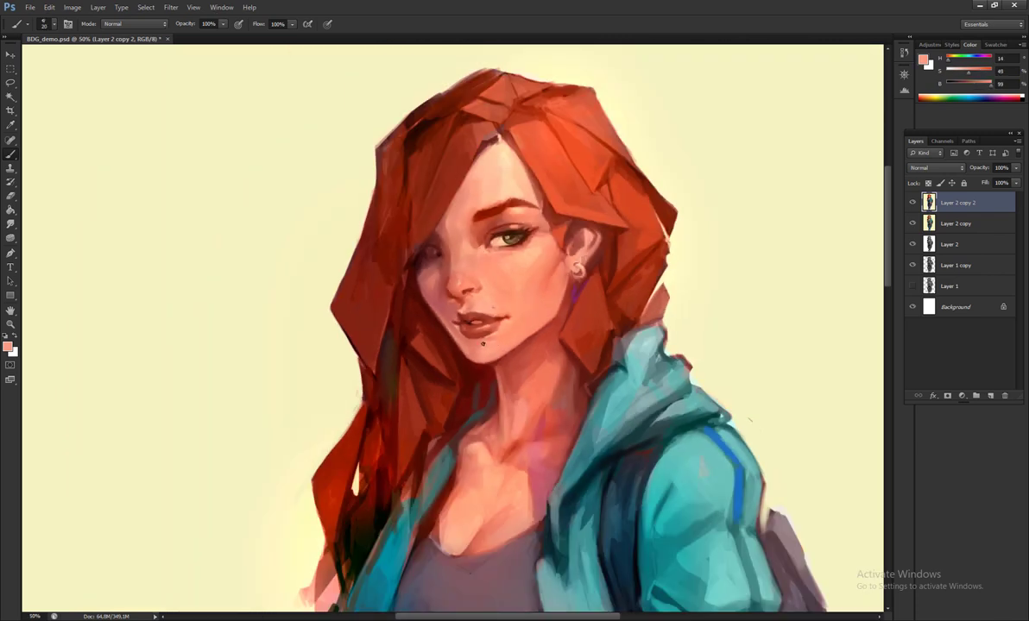
alt+click(445, 275)
alt+click(448, 316)
alt+click(474, 302)
key(ctrl+minus)
alt+click(468, 341)
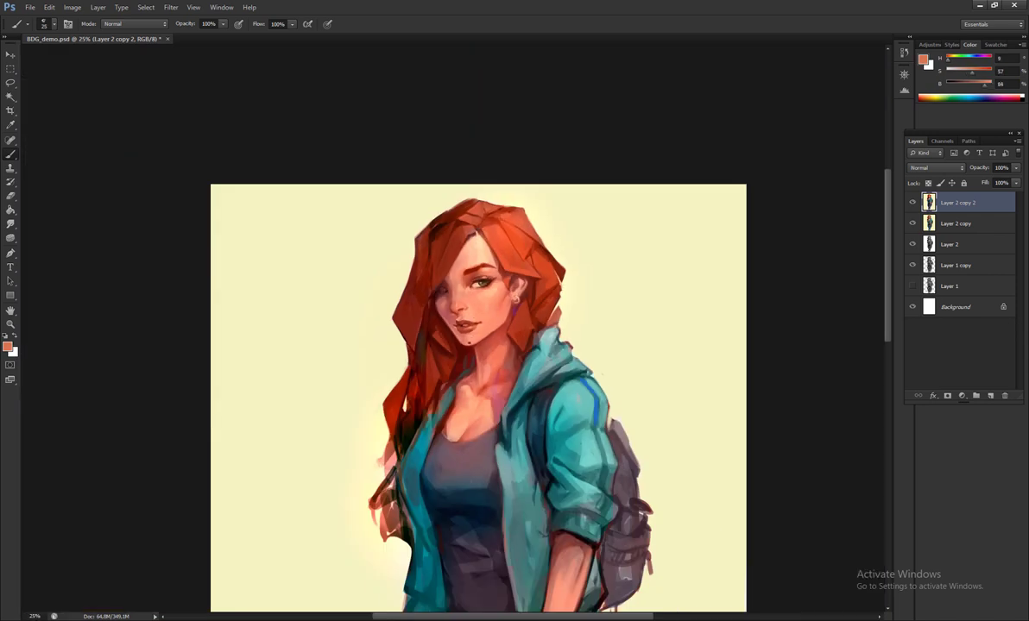
alt+click(479, 338)
alt+click(453, 326)
- Hide all panels, check the mirrored portrait's face and hair up close, and unmirror it
key(ctrl+shift+h)
key(Tab)
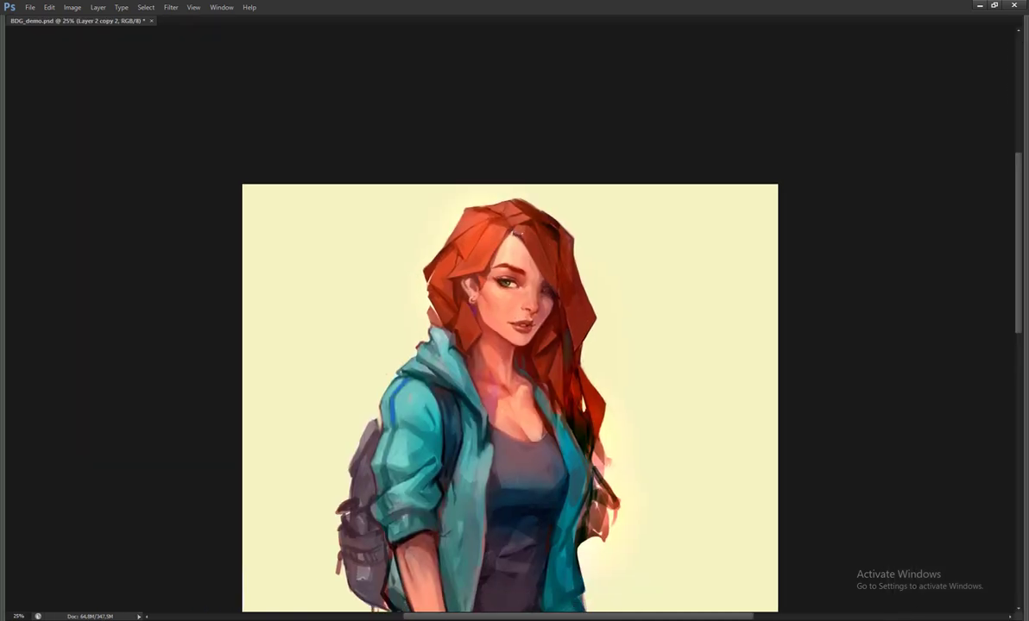
drag(509, 397, 523, 379)
key(ctrl+plus)
key(ctrl+plus)
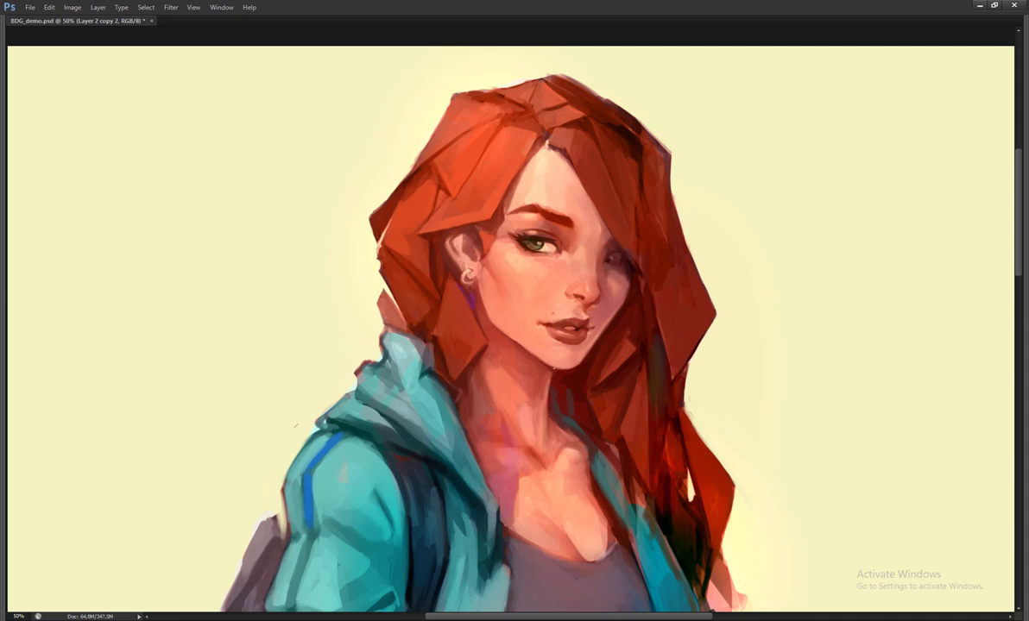
mouse_move(448, 257)
mouse_down()
mouse_move(460, 284)
mouse_move(457, 240)
mouse_up()
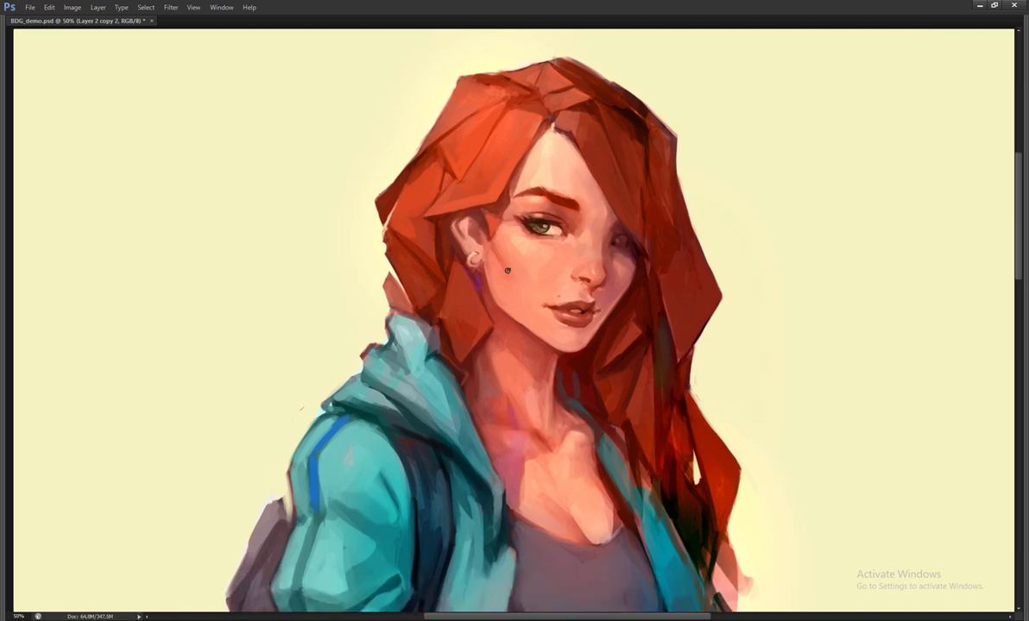
key(h)
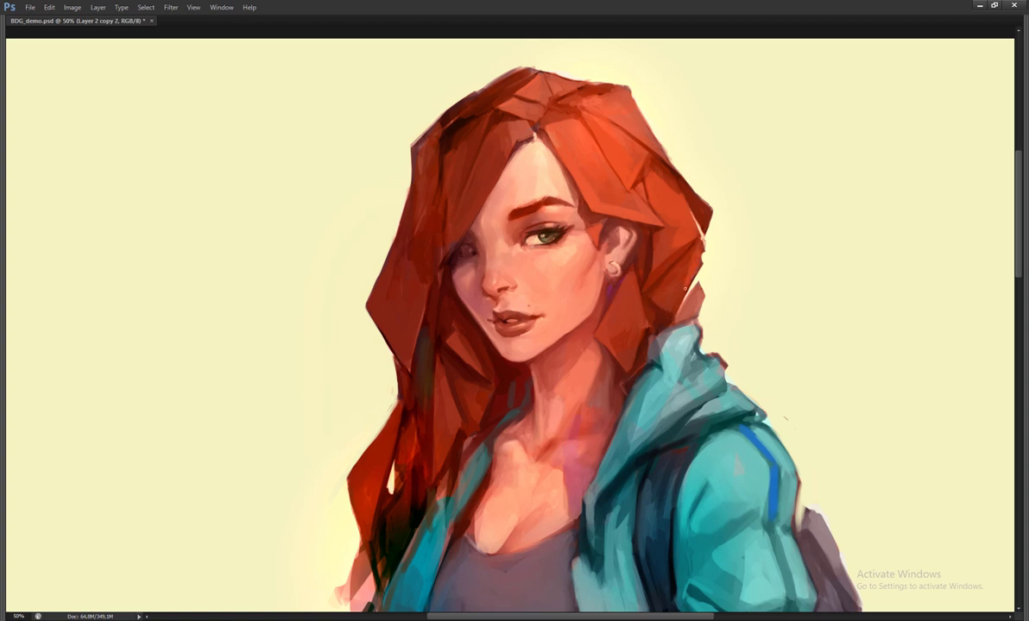
- Clean up the hood's outer edge beside the hair by covering the red remnants, and mirror the figure
scroll(706, 294, down, 1)
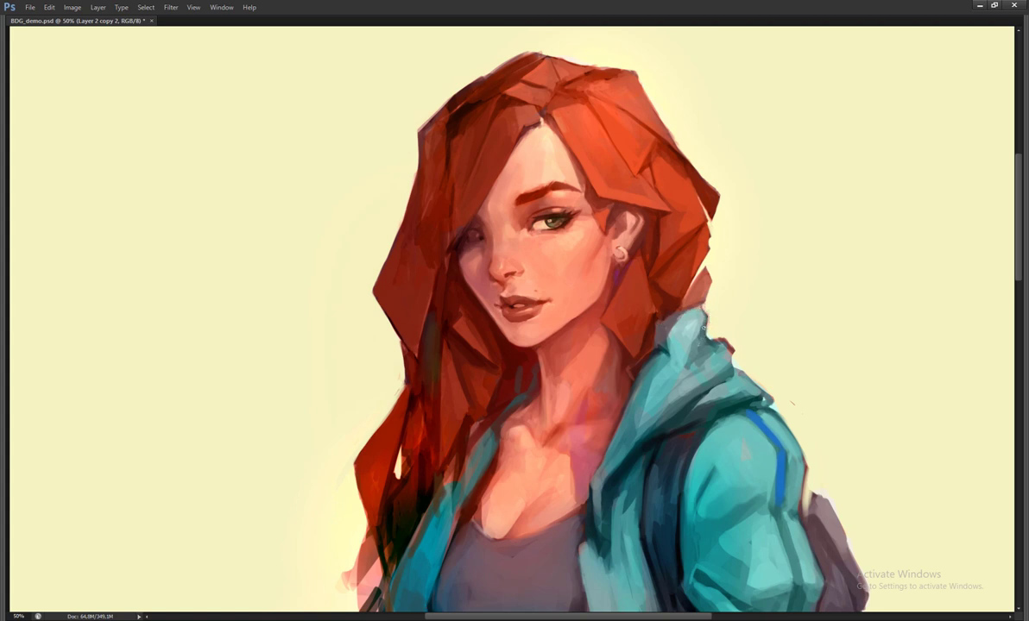
scroll(656, 341, down, 1)
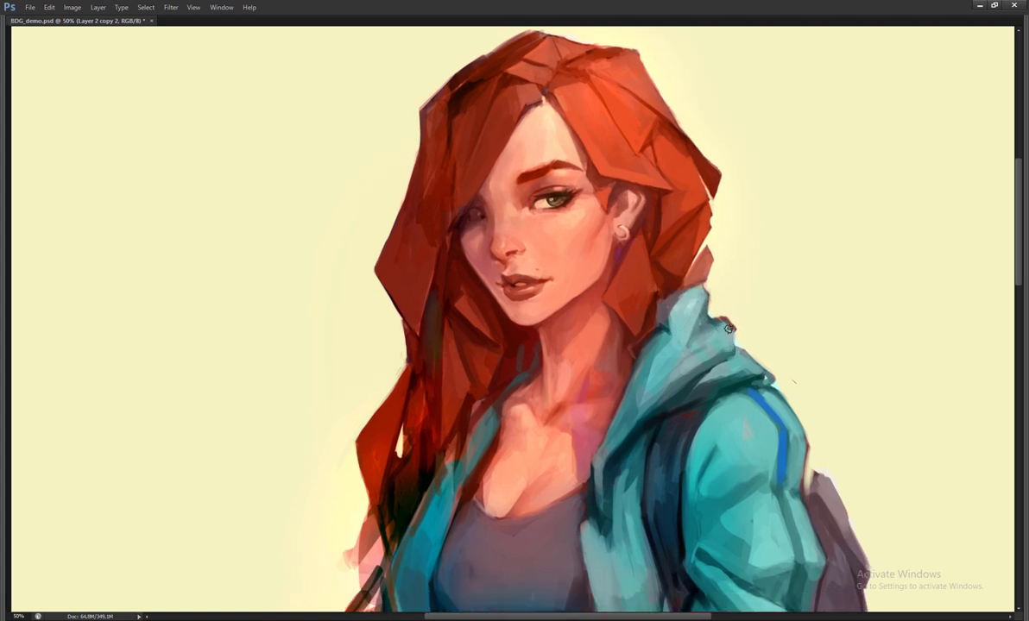
scroll(694, 337, up, 1)
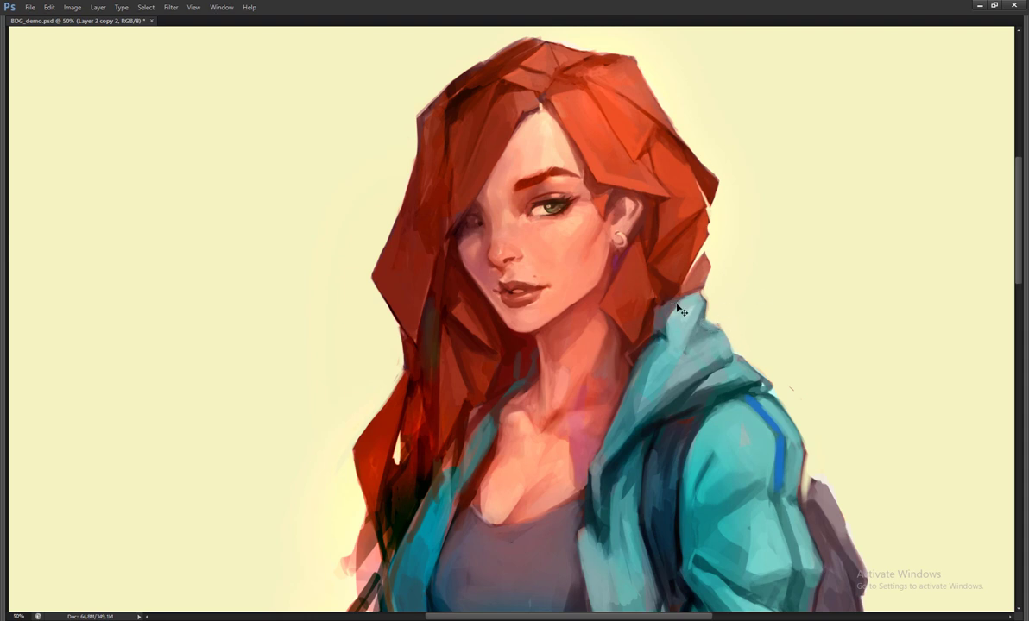
scroll(609, 315, down, 2)
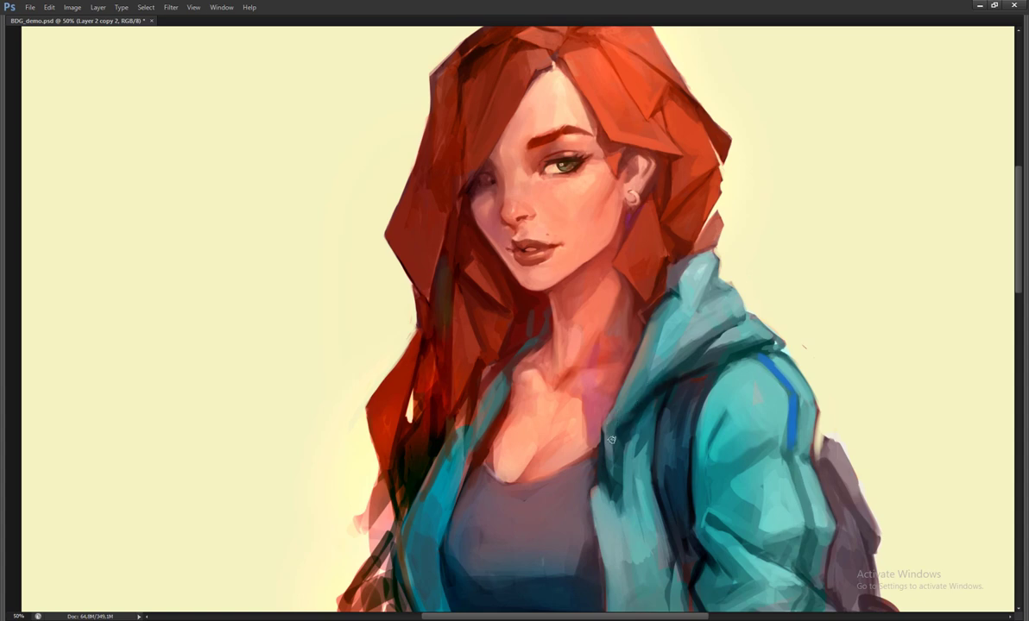
key(h)
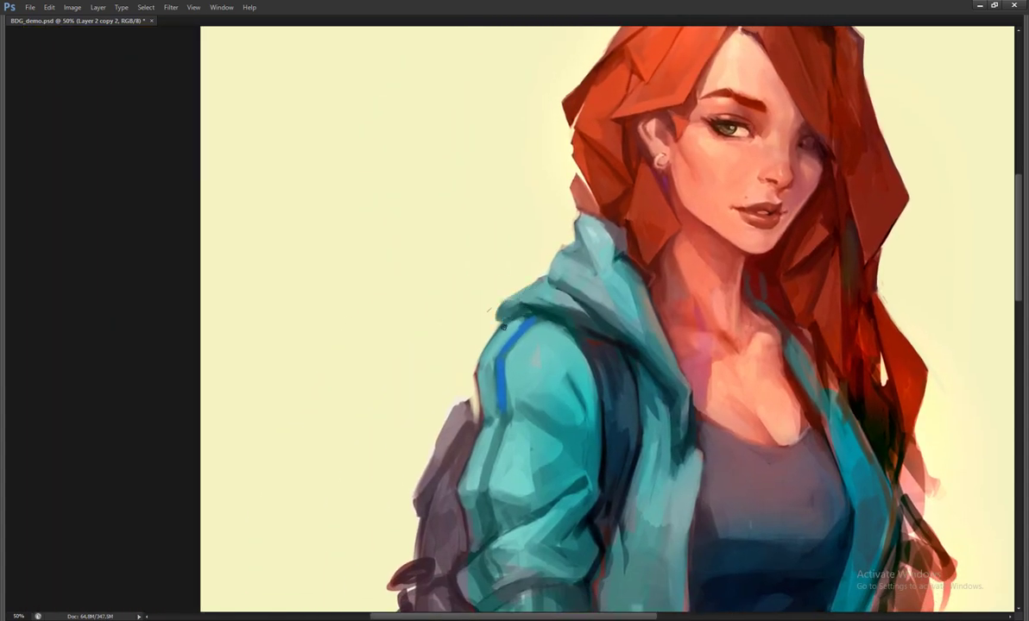
- Compare the face and hair in the mirrored and unmirrored portrait, and restore the hidden panels
key(h)
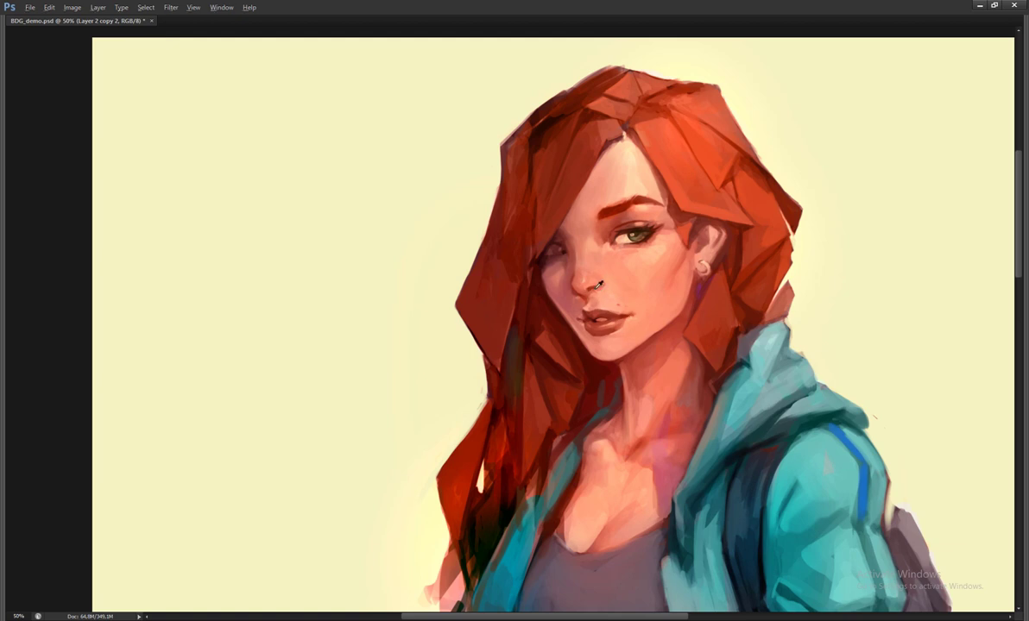
key(ctrl+shift+h)
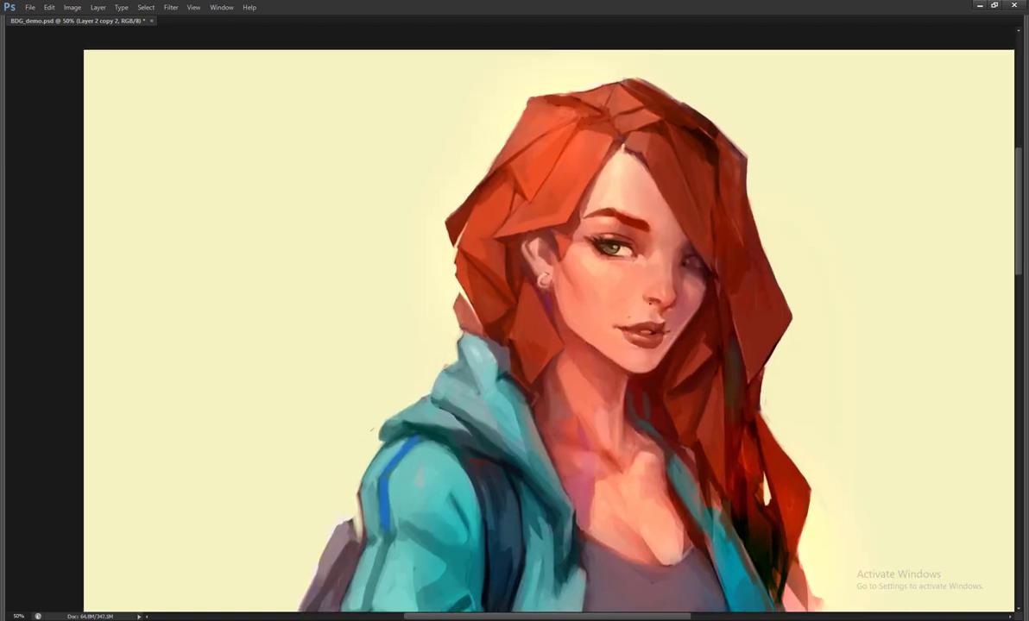
drag(618, 235, 597, 219)
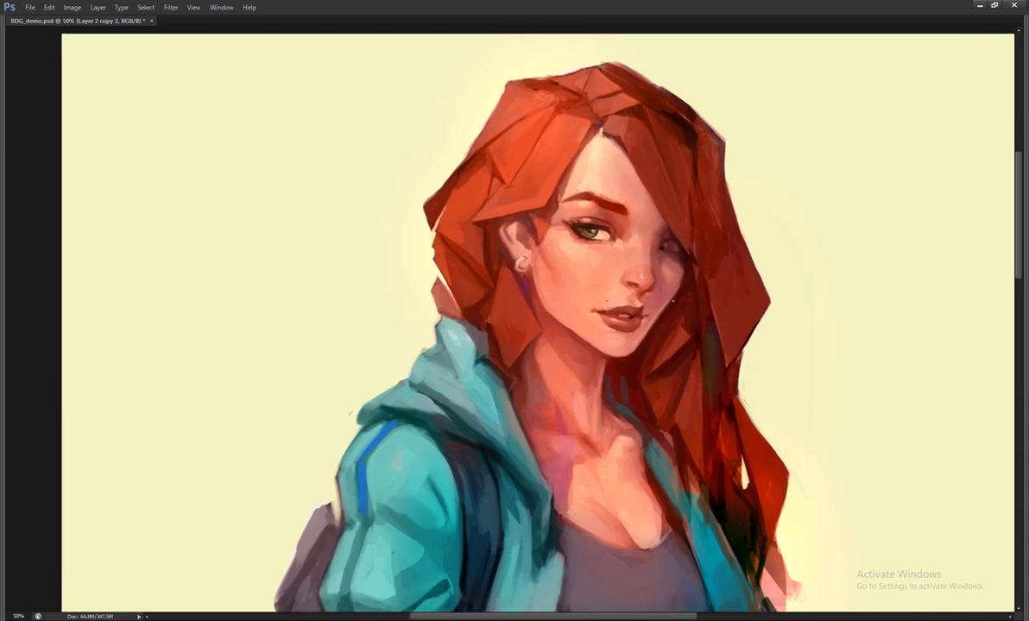
drag(672, 297, 665, 297)
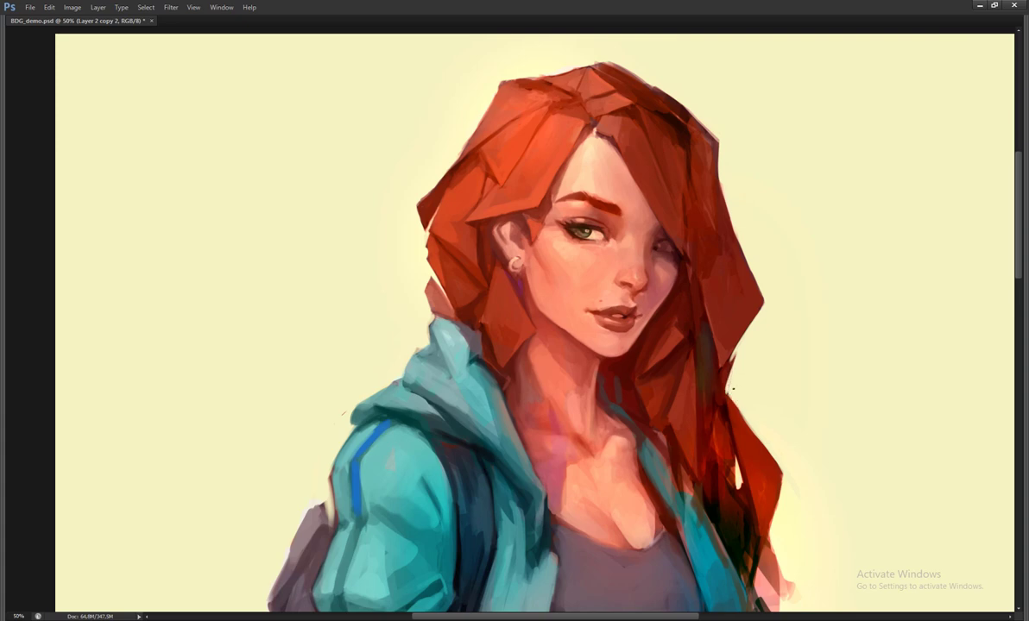
drag(734, 389, 691, 349)
drag(647, 311, 652, 323)
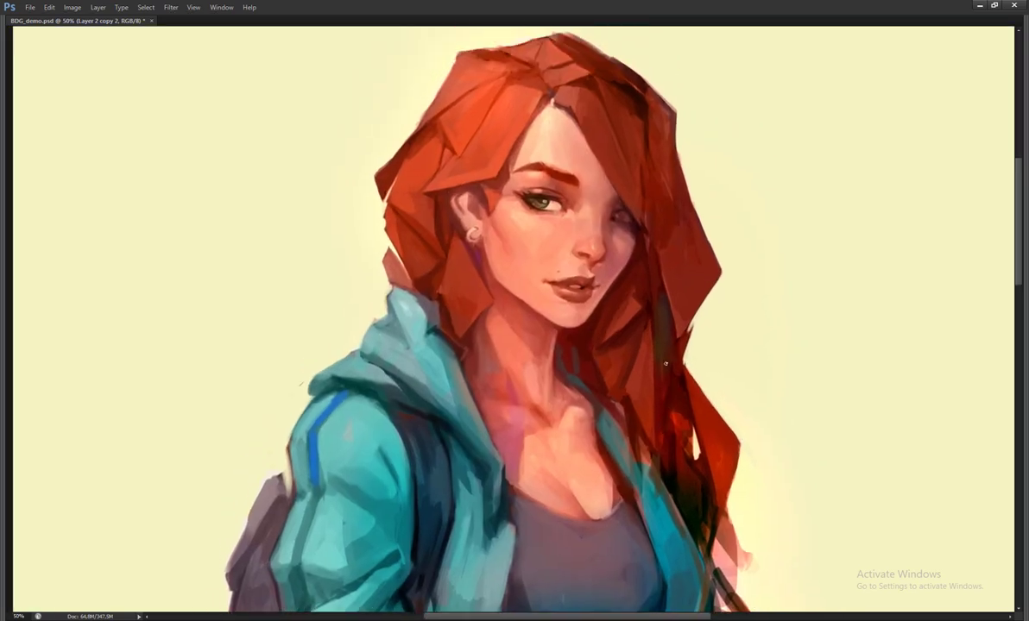
key(Tab)
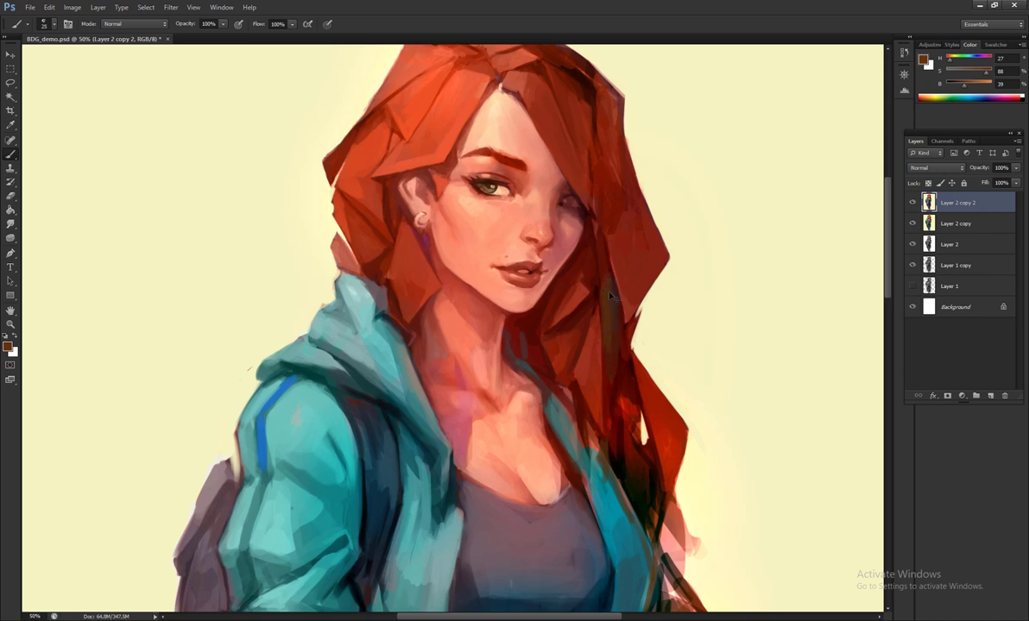
- Deepen the shaded hair strands and the shadowed side of the crown with sampled dark reds, reducing the brush to size 15
alt+click(569, 357)
scroll(571, 427, up, 3)
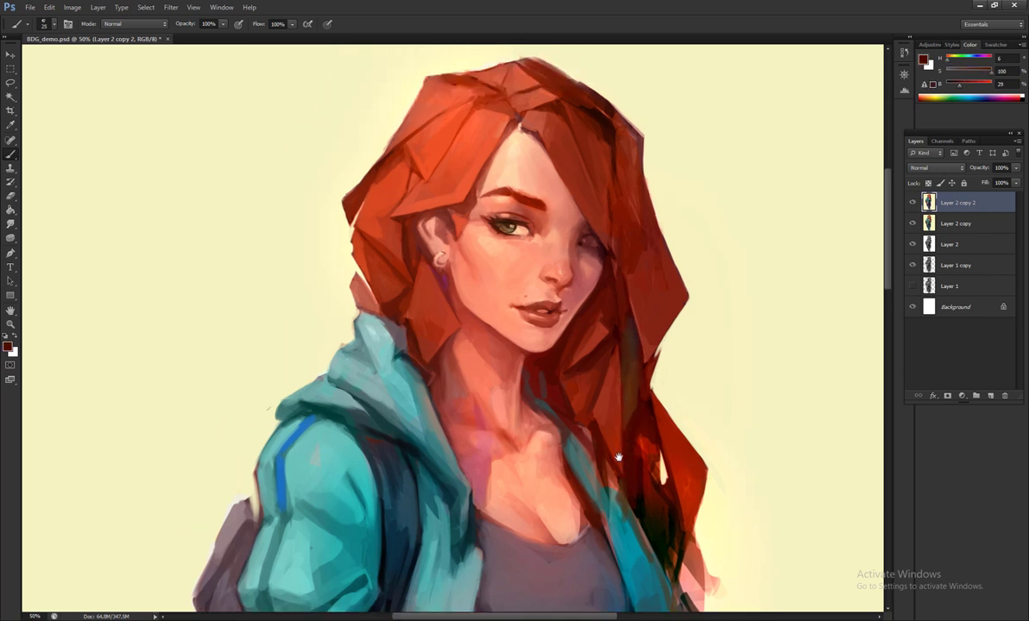
alt+click(576, 166)
alt+click(604, 203)
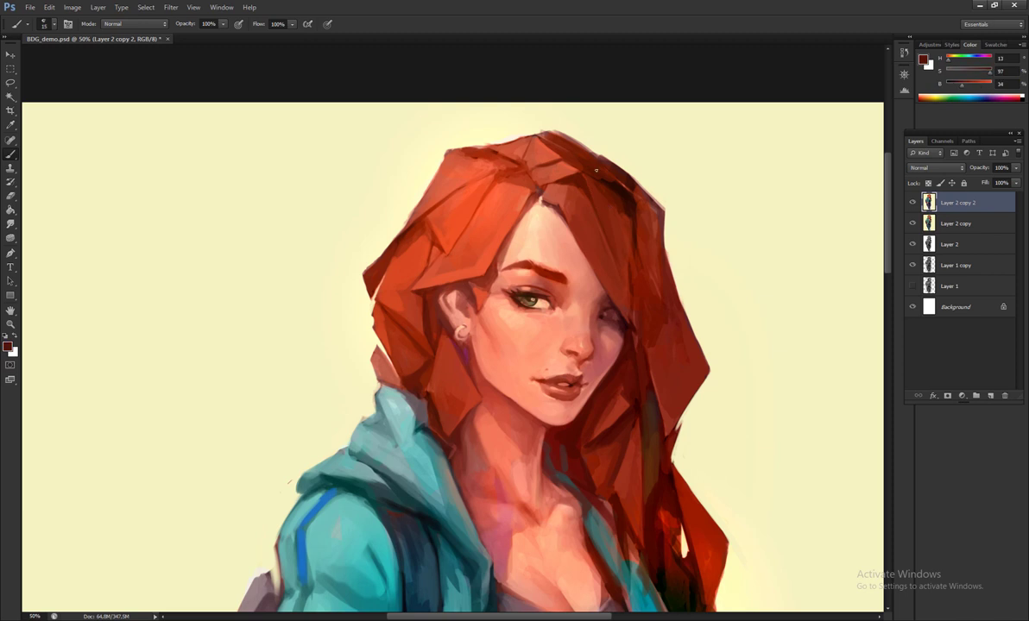
- Mirror the figure and refine the hair's crown and fringe with sampled dark reds and browns, enlarging the brush to size 25
key(h)
alt+click(459, 212)
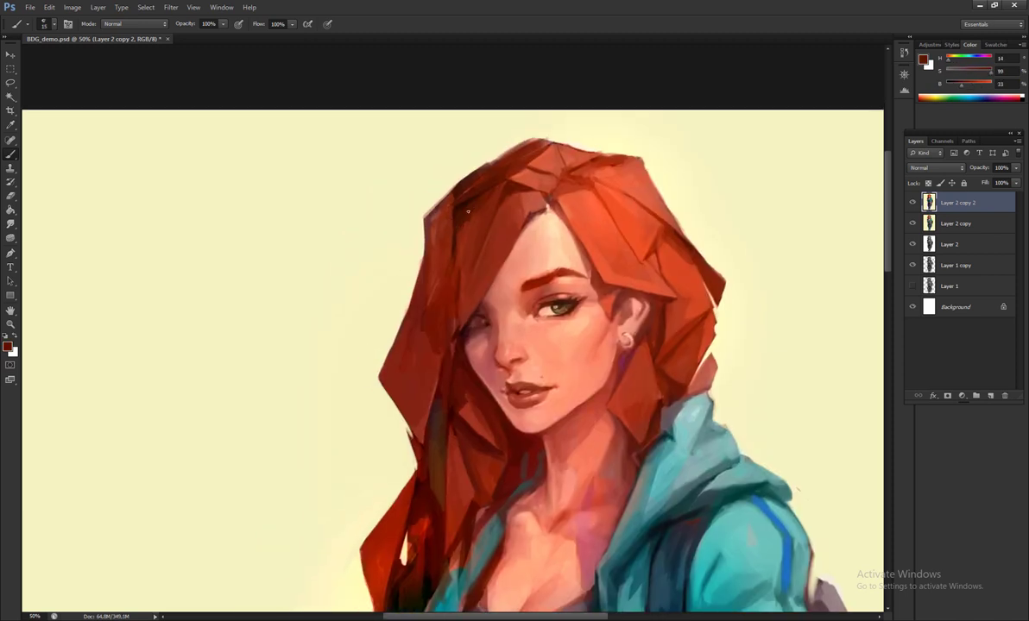
key(bracketright)
alt+click(520, 147)
drag(521, 147, 555, 61)
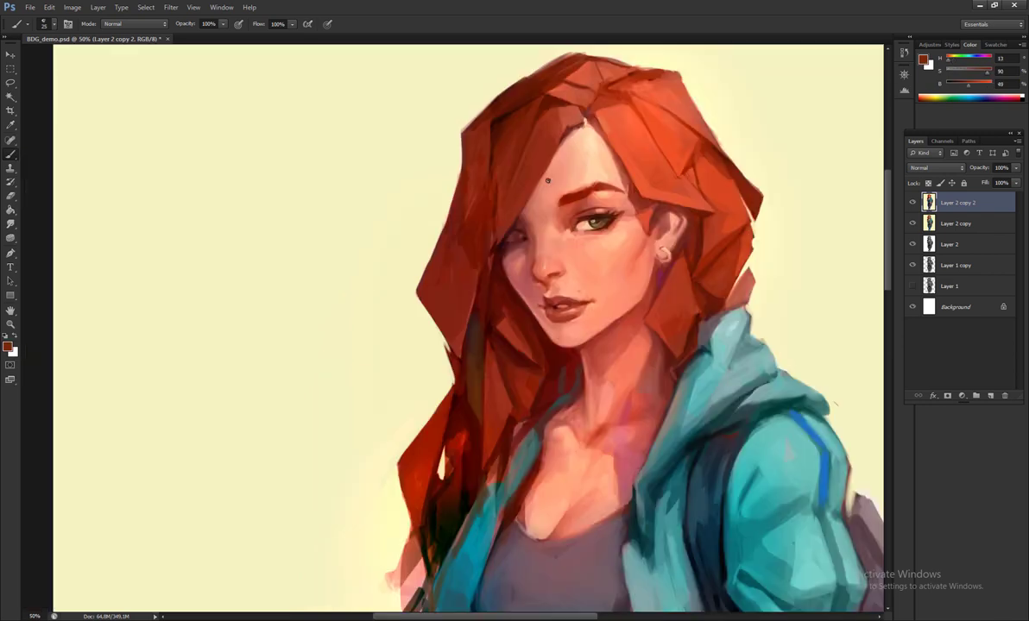
- Refine the shadowed eye and the hair edge beside it with sampled tan and muted reds at brush sizes 15 and 20
alt+click(460, 142)
alt+click(488, 221)
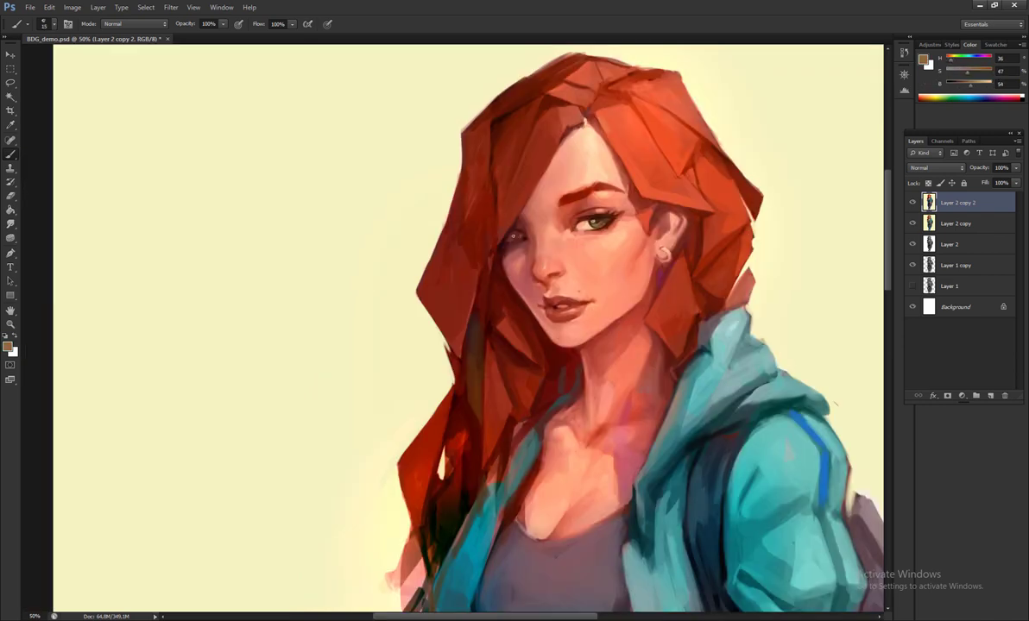
drag(534, 232, 540, 273)
alt+click(508, 285)
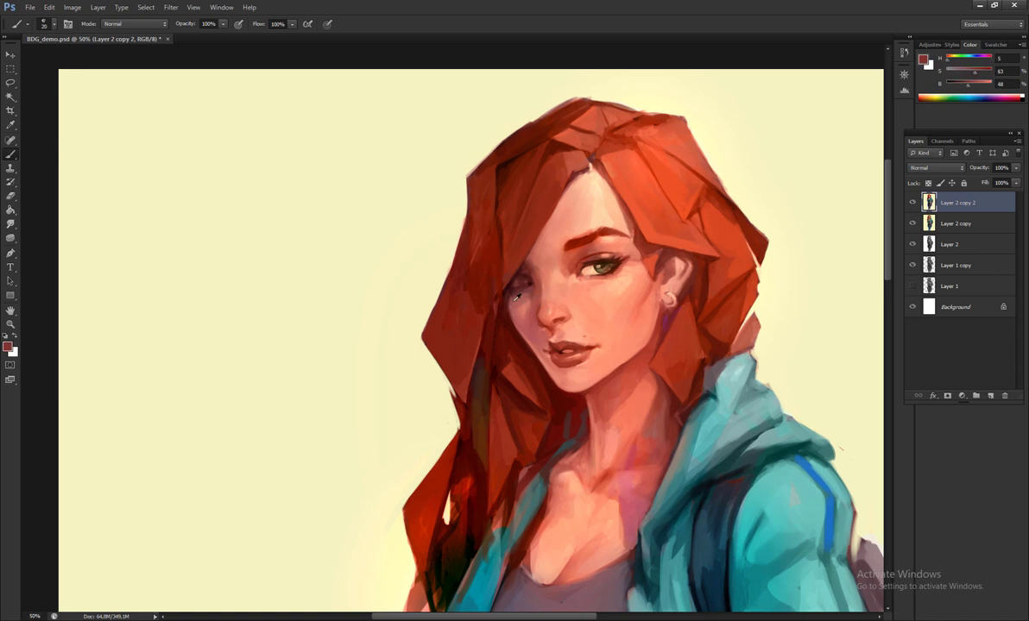
alt+click(483, 324)
alt+click(525, 294)
- Mirror the figure and soften the facial skin with sampled salmon tones at brush size 40
key(h)
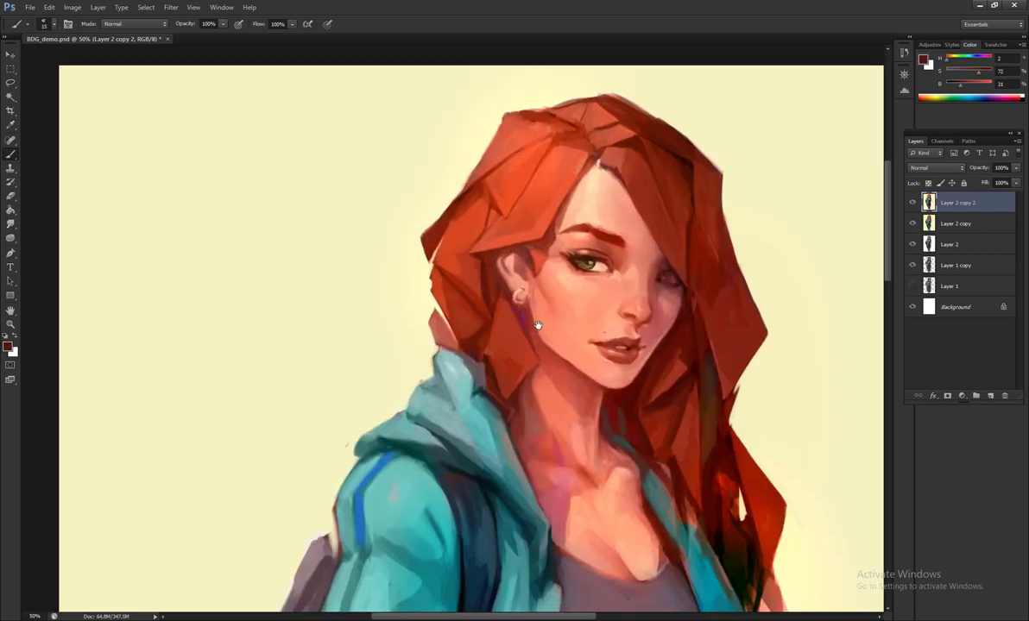
drag(626, 299, 630, 318)
alt+click(630, 319)
alt+click(641, 313)
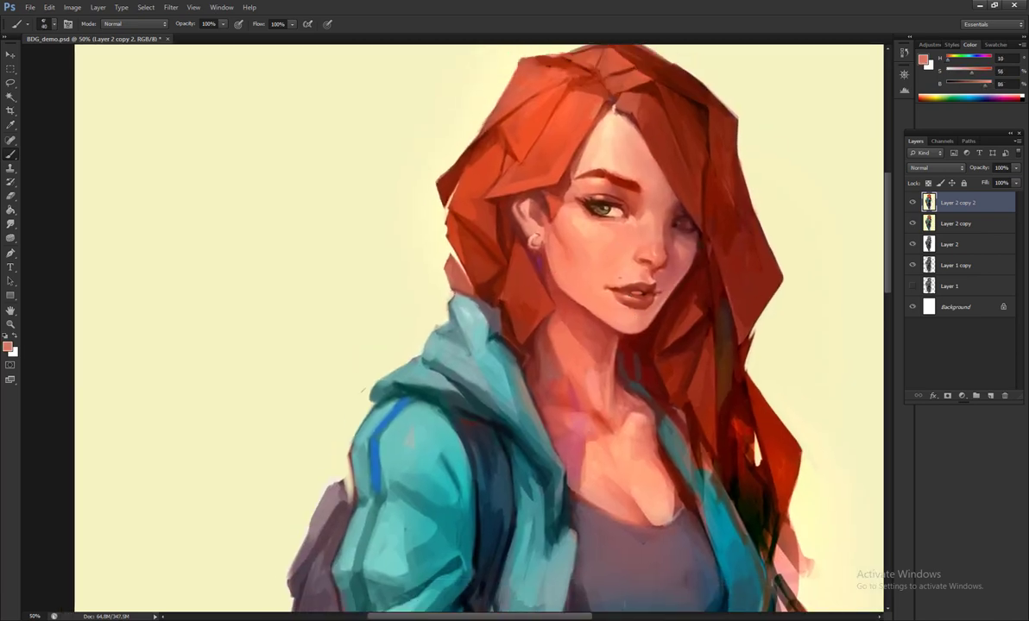
- Mirror the figure again and save the document
key(ctrl+minus)
key(h)
key(ctrl+s)
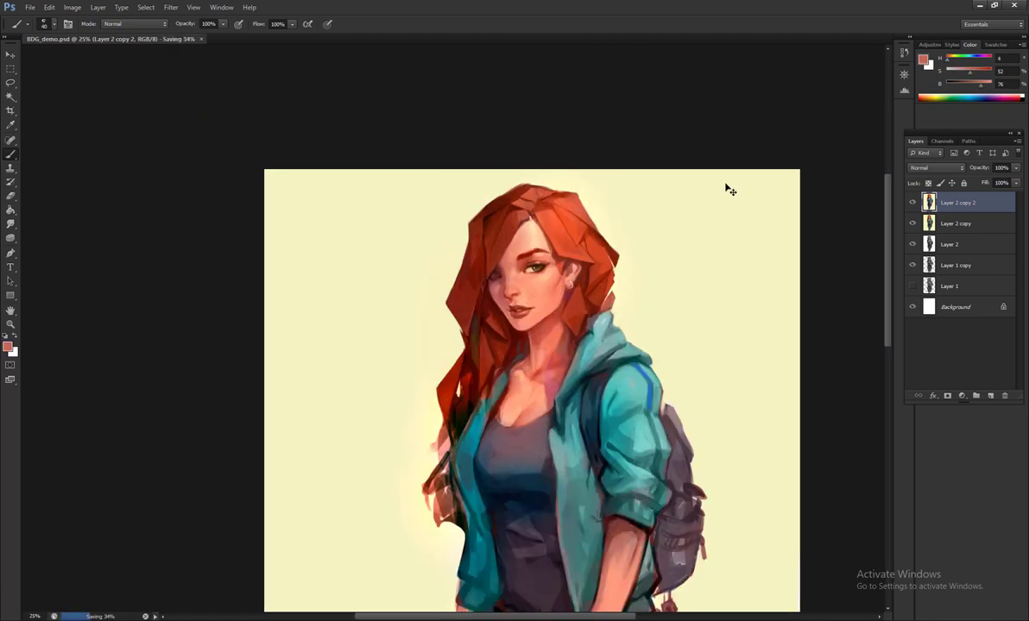
- Rework the shaded neck below the jaw and beside the hair with sampled skin reds
alt+click(534, 351)
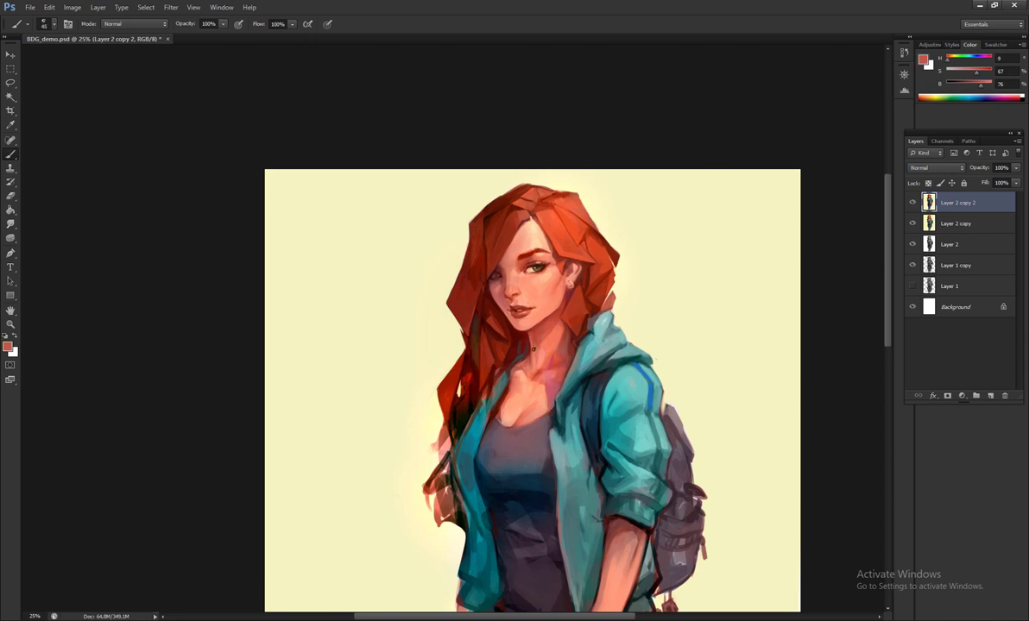
alt+click(569, 344)
alt+click(567, 330)
- Lighten the sleeve's shoulder with pale green tones, using the brush at size 60 and reducing it to 30
alt+click(618, 383)
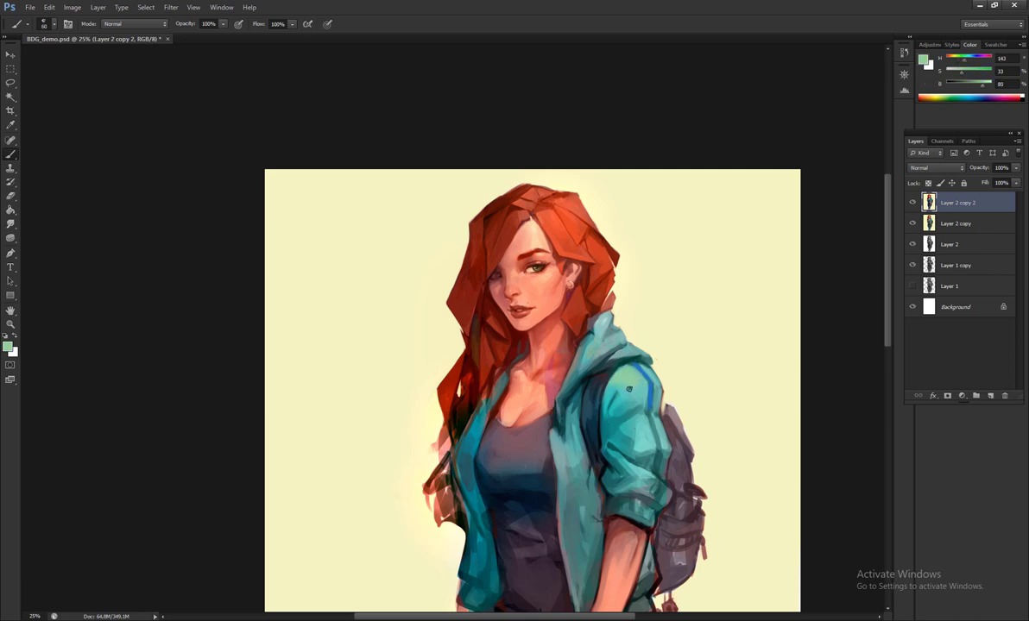
alt+click(602, 349)
key(bracketleft)
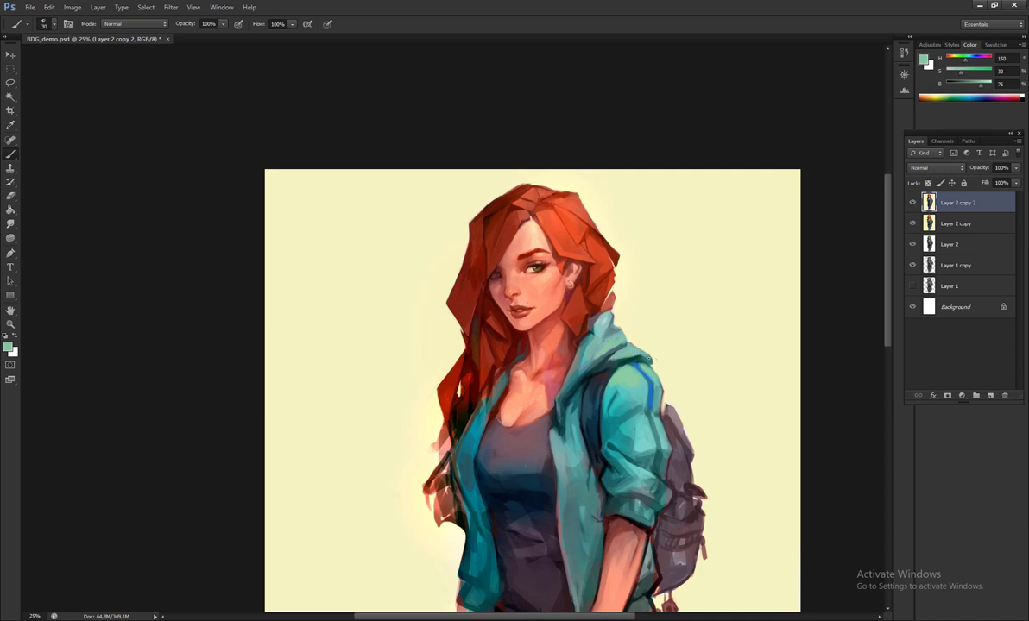
- Tidy the hood's outline and the dark strap edge beside the sleeve with sampled background, teal and dark blue at size 20
alt+click(627, 321)
alt+click(579, 340)
alt+click(600, 393)
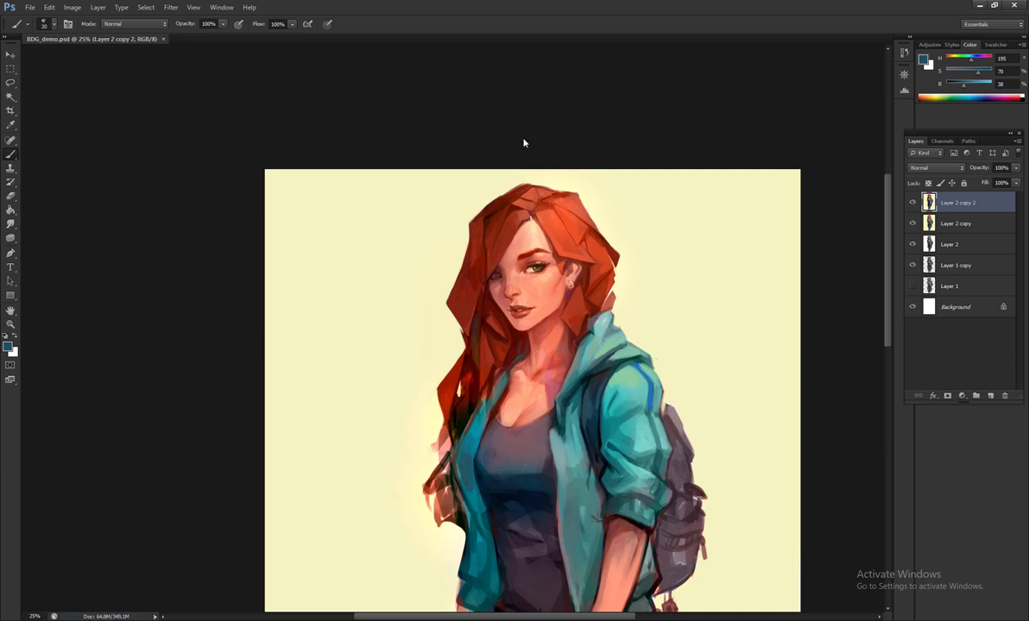
- Reshape the outer hair and the far side of the chest and jacket with Liquify at brush size 1180
key(shift+ctrl+x)
key(bracketright)
key(bracketright)
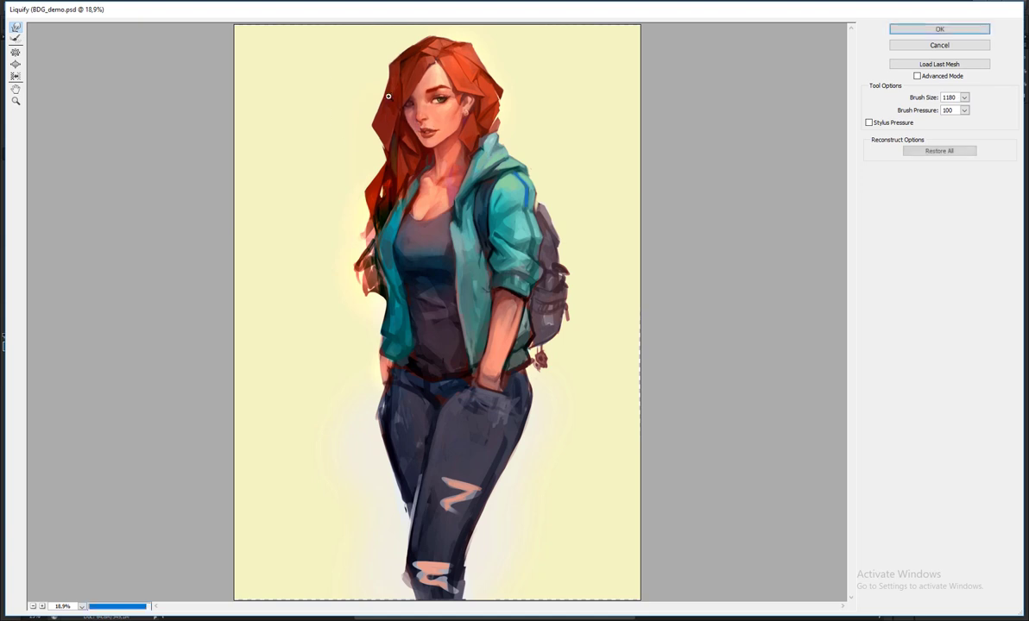
drag(365, 112, 365, 86)
drag(367, 45, 361, 107)
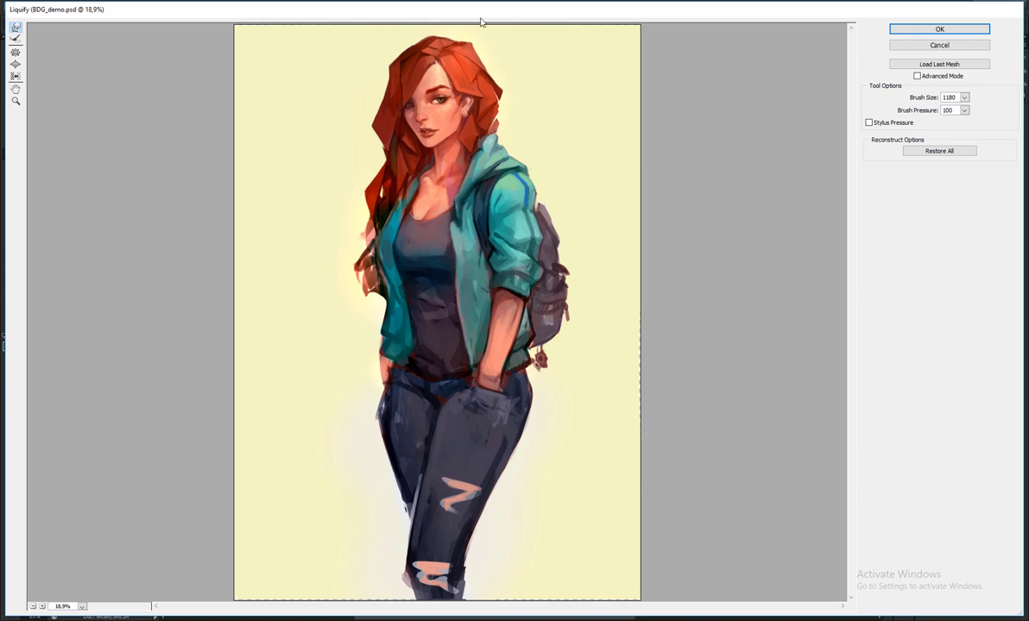
drag(386, 220, 362, 280)
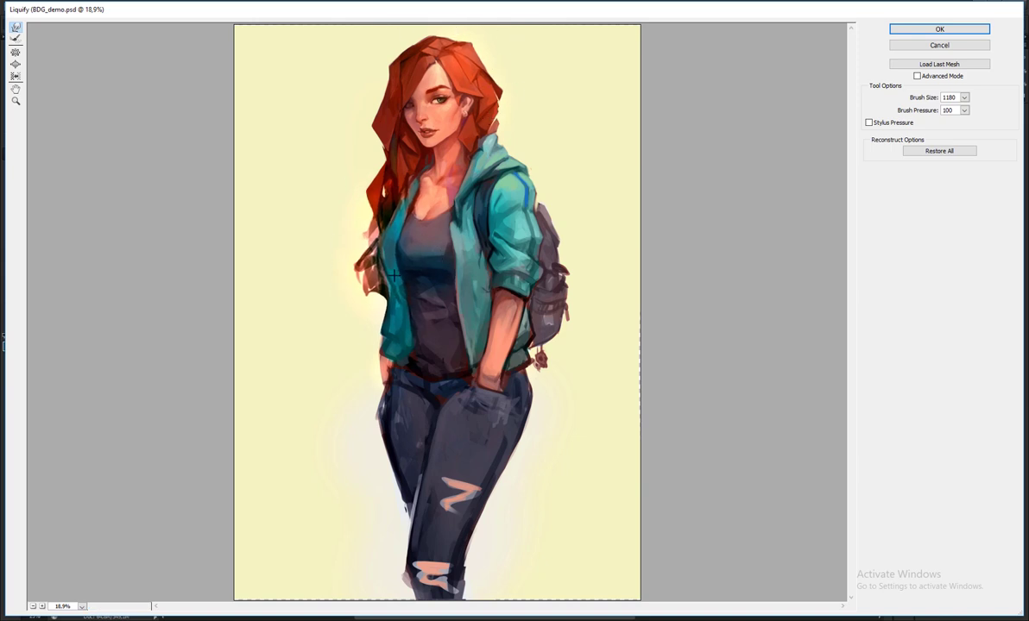
key(Return)
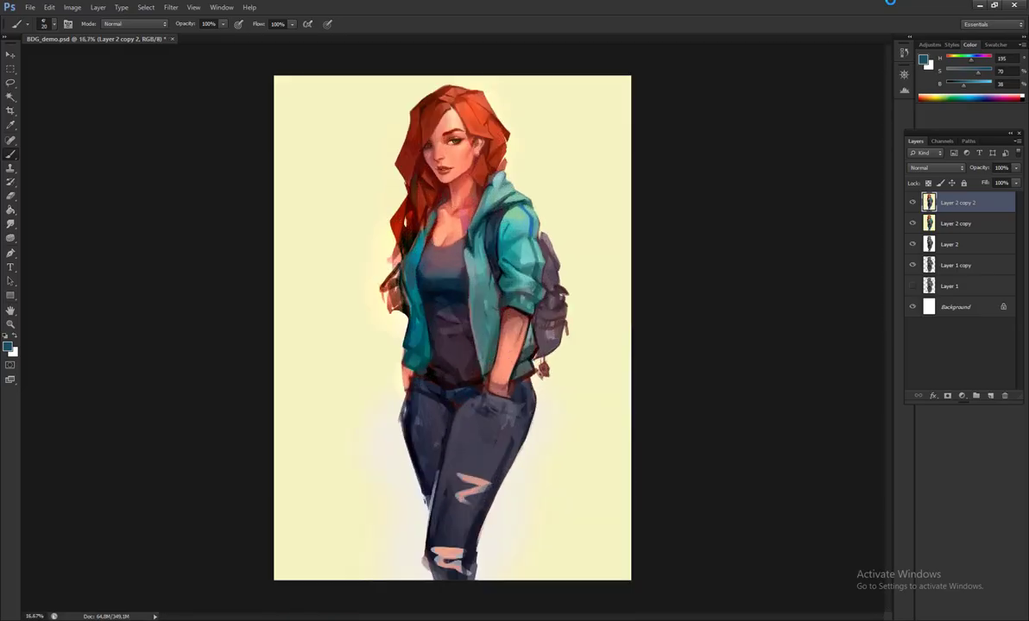
- Mirror the figure and repaint the upper chest and tank top neckline with sampled peach and mauve at sizes 30 and 50
key(ctrl+shift+h)
key(ctrl+plus)
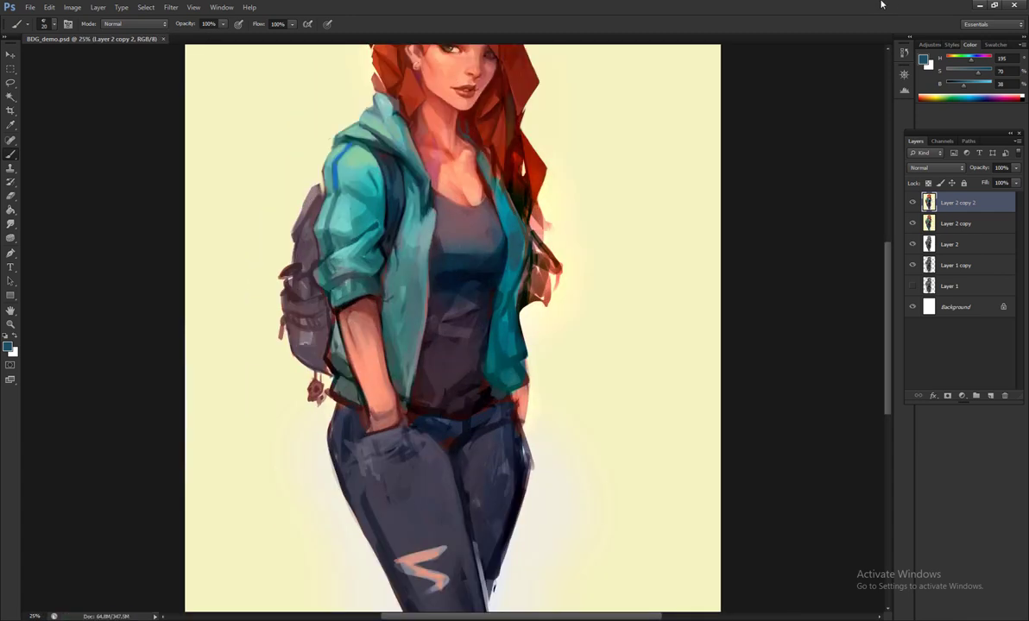
drag(452, 259, 452, 295)
alt+click(453, 296)
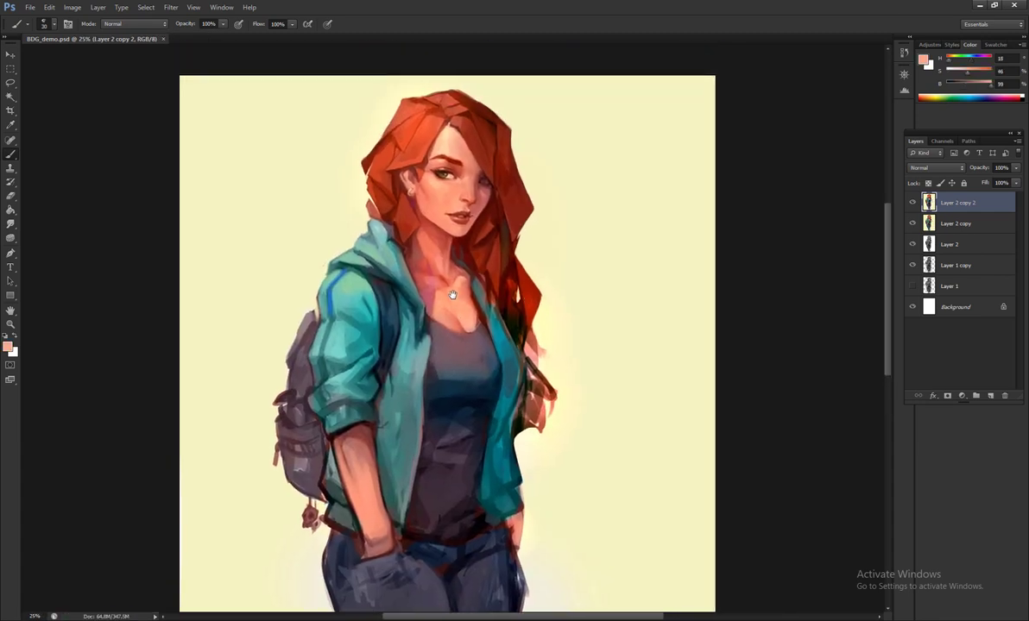
alt+click(466, 345)
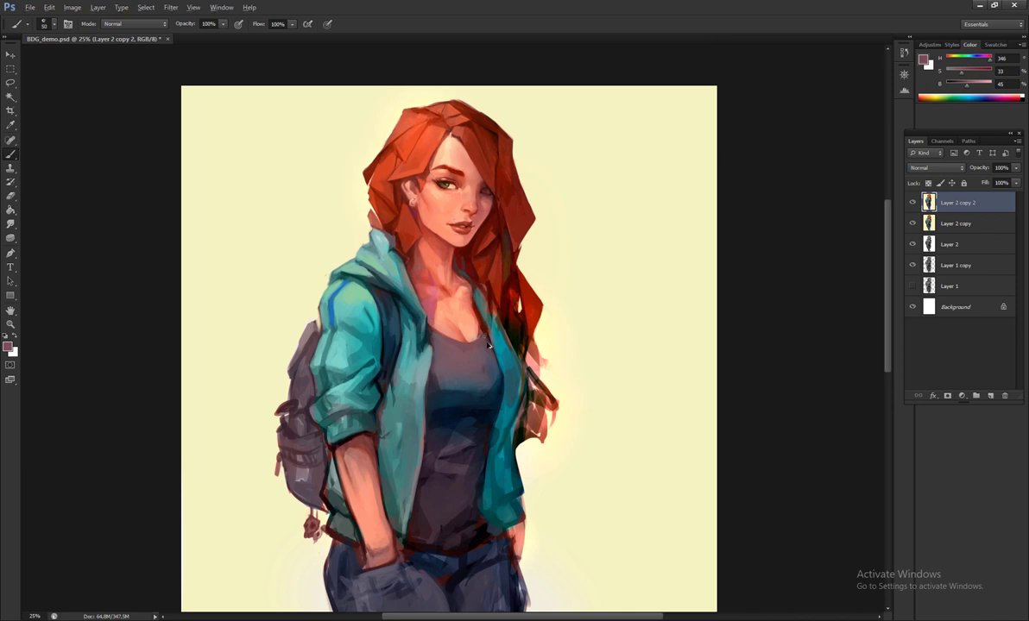
- Clean up the open jacket's front edge against the tank top with sampled grey-teal and dark navy at sizes 25 and 30
alt+click(429, 350)
alt+click(432, 351)
alt+click(397, 345)
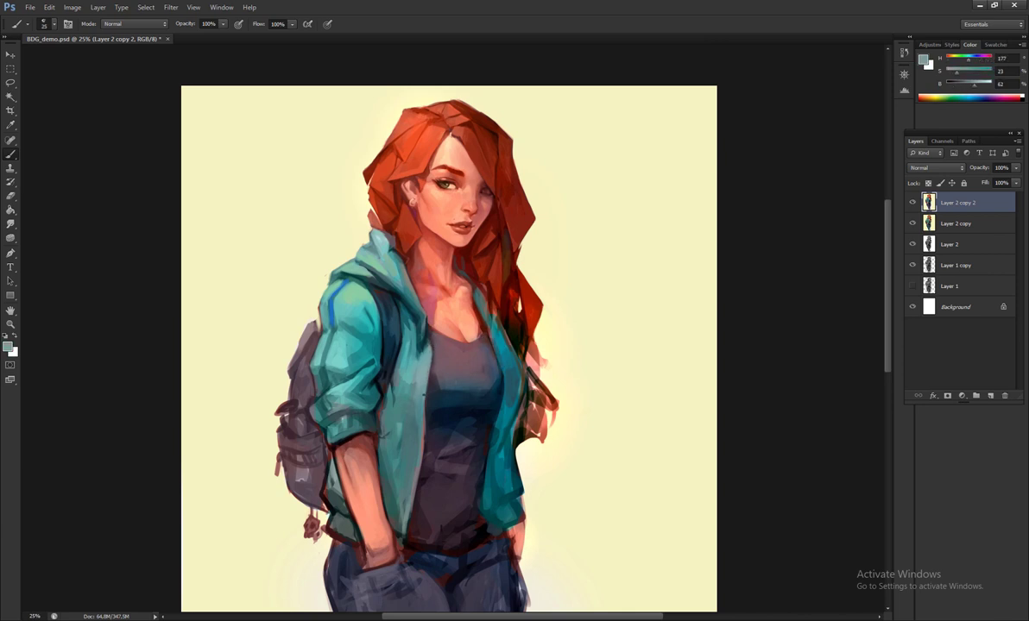
scroll(393, 388, down, 1)
scroll(422, 454, up, 1)
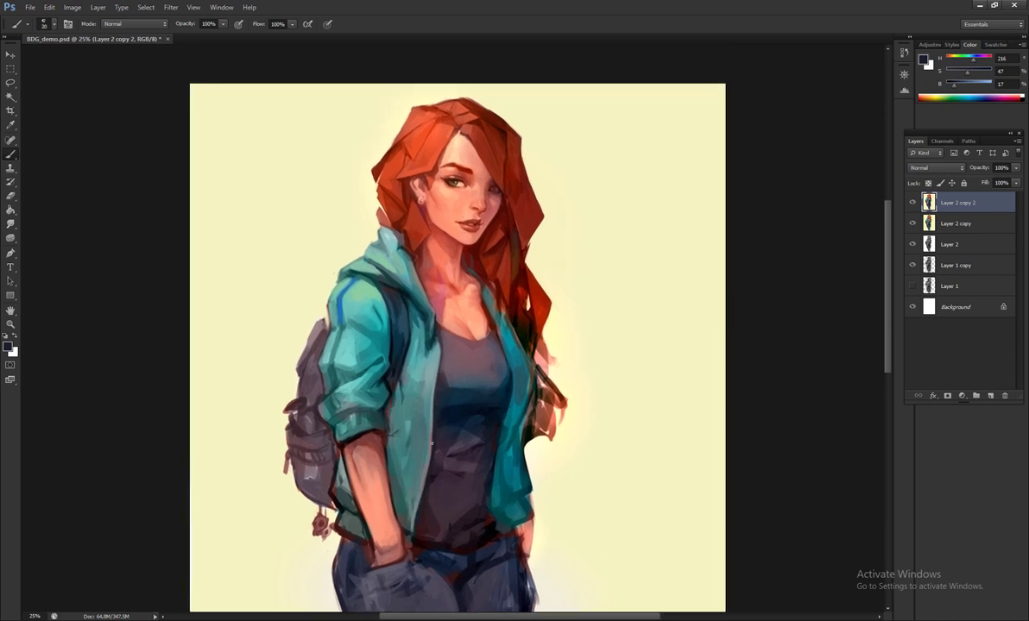
alt+click(426, 354)
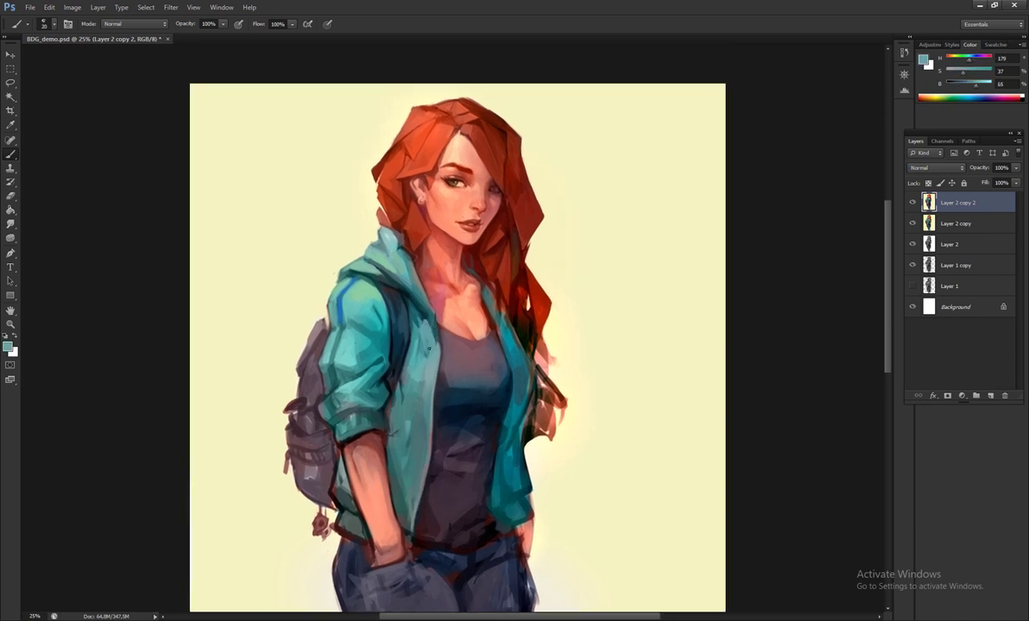
alt+click(421, 320)
- Repaint the hood's folds and outer edge with sampled teals and a pale highlight at brush size 35
scroll(399, 307, up, 1)
alt+click(341, 258)
alt+click(362, 276)
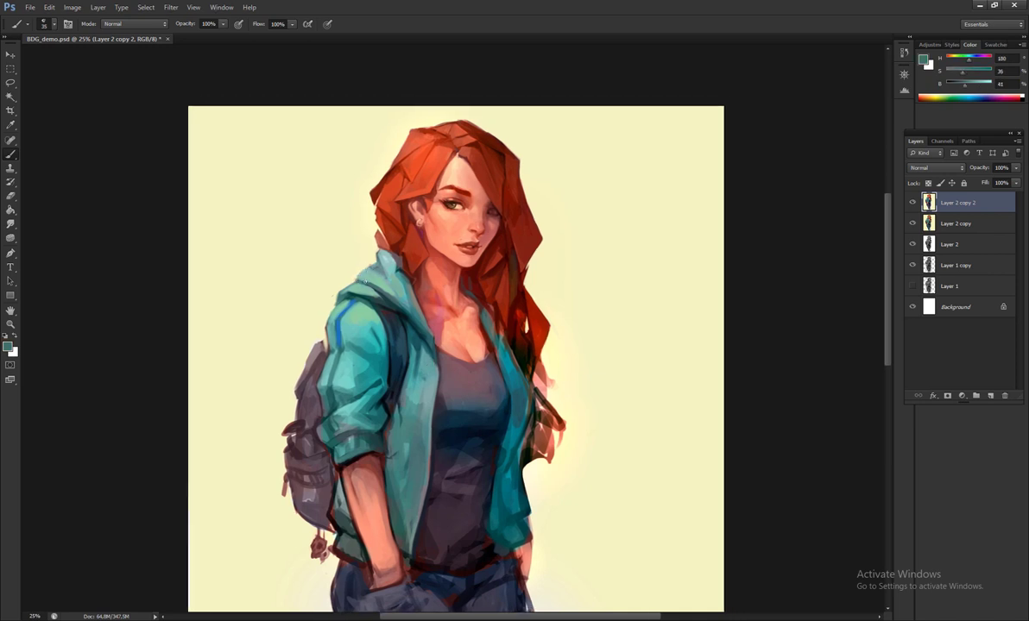
alt+click(361, 275)
alt+click(358, 274)
alt+click(387, 245)
- Mirror the figure and smooth the jacket's front panel with broad sampled teal strokes at brush sizes 60 and 80
key(h)
scroll(432, 371, down, 3)
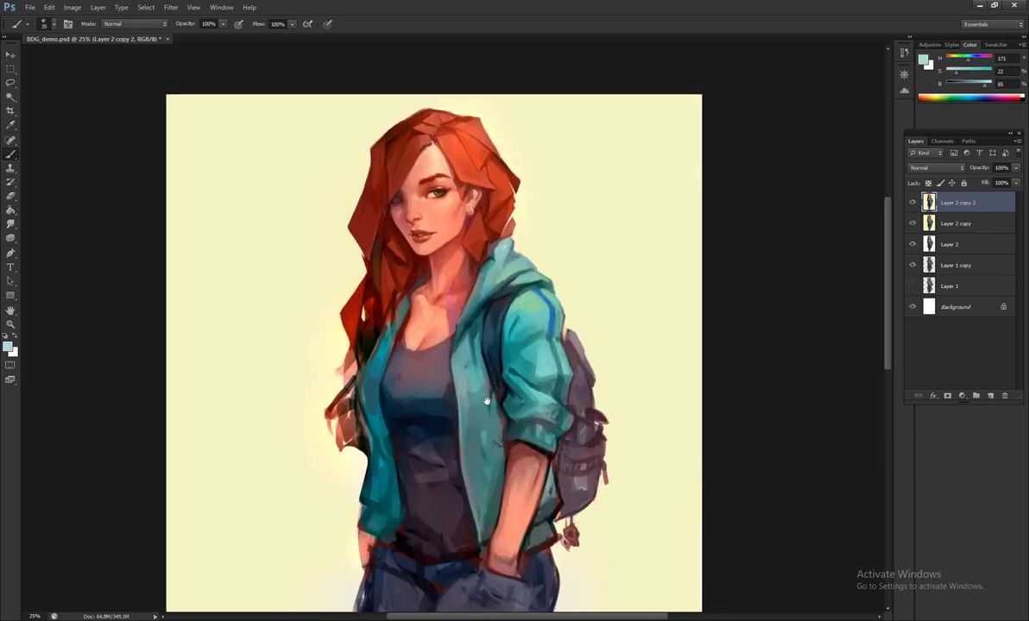
alt+click(469, 324)
key(bracketright)
drag(470, 288, 472, 311)
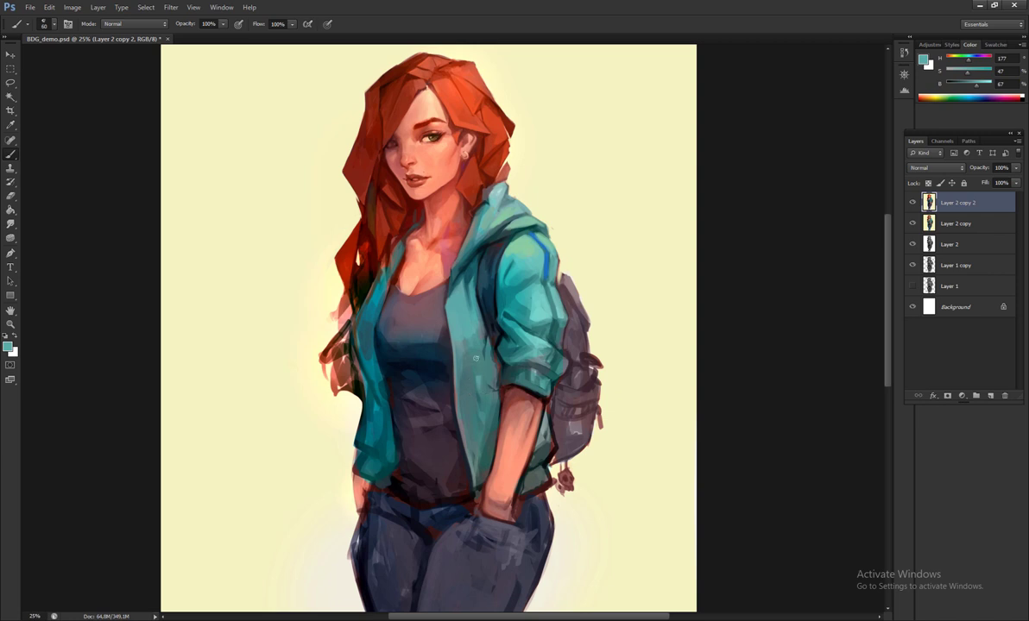
key(bracketright)
alt+click(476, 362)
alt+click(484, 390)
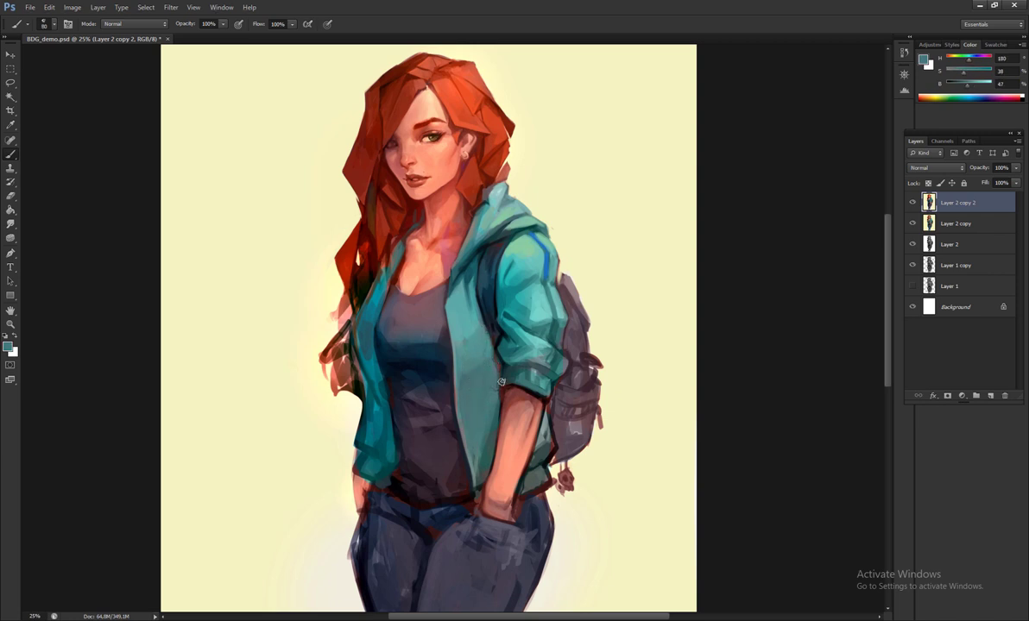
- Mirror the figure and refine the jacket's front panel beside the sleeve with sampled teals at brush sizes 40 and 25
alt+click(513, 357)
alt+click(478, 335)
key(ctrl+shift+h)
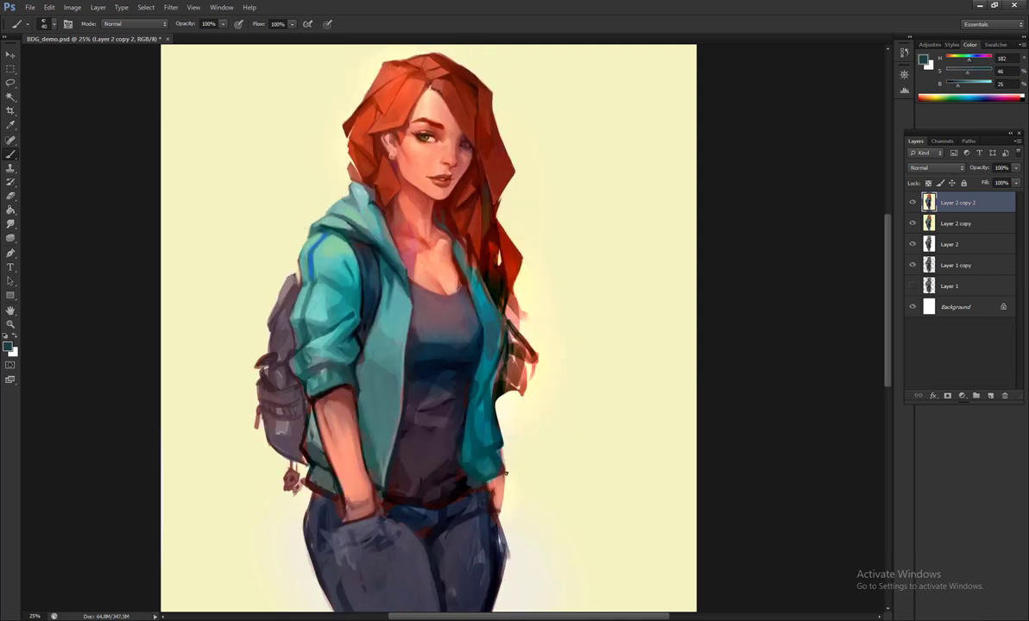
alt+click(388, 331)
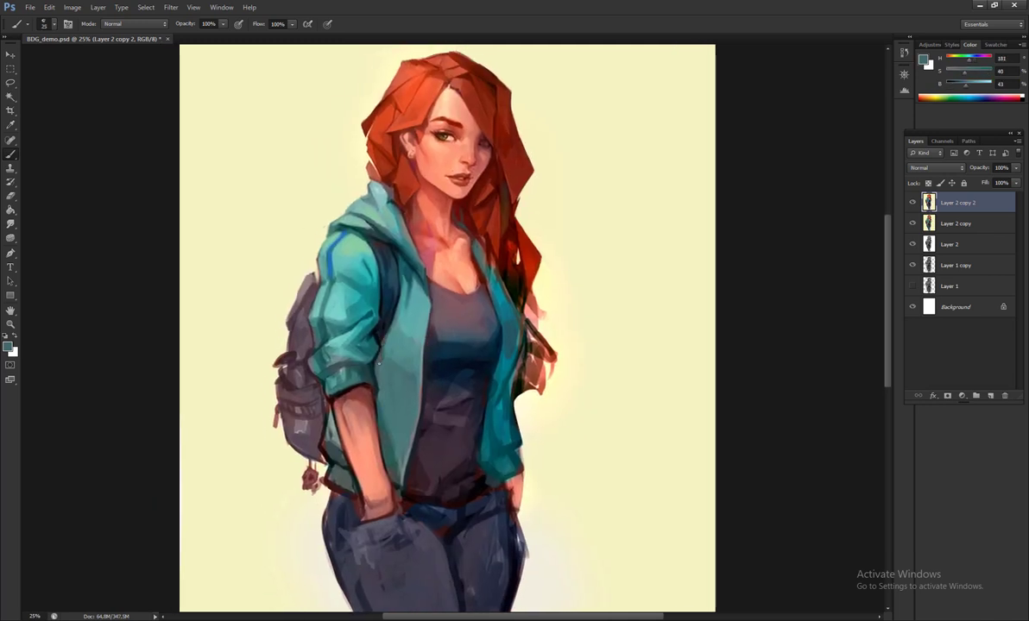
- Repaint the rolled sleeve's folds and the shoulder beside the backpack strap with sampled teals at brush size 35
alt+click(354, 337)
key(bracketright)
key(bracketright)
key(bracketright)
key(bracketleft)
key(bracketleft)
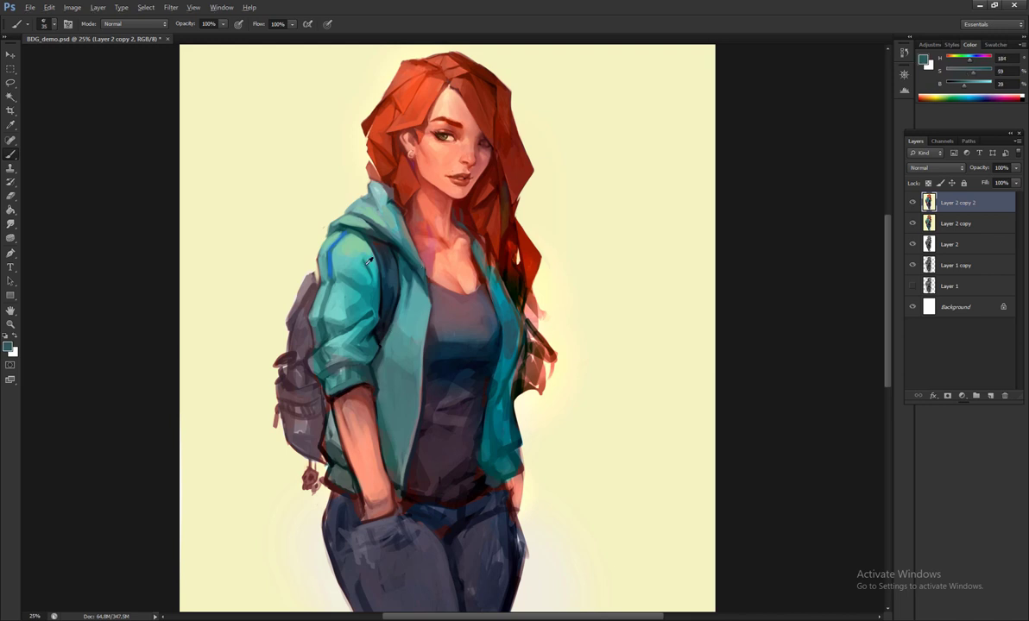
alt+click(345, 244)
alt+click(392, 253)
- Mirror the figure, select the whole canvas and deepen the long hair's shadows with sampled dark reds at brush size 30
key(h)
alt+click(405, 183)
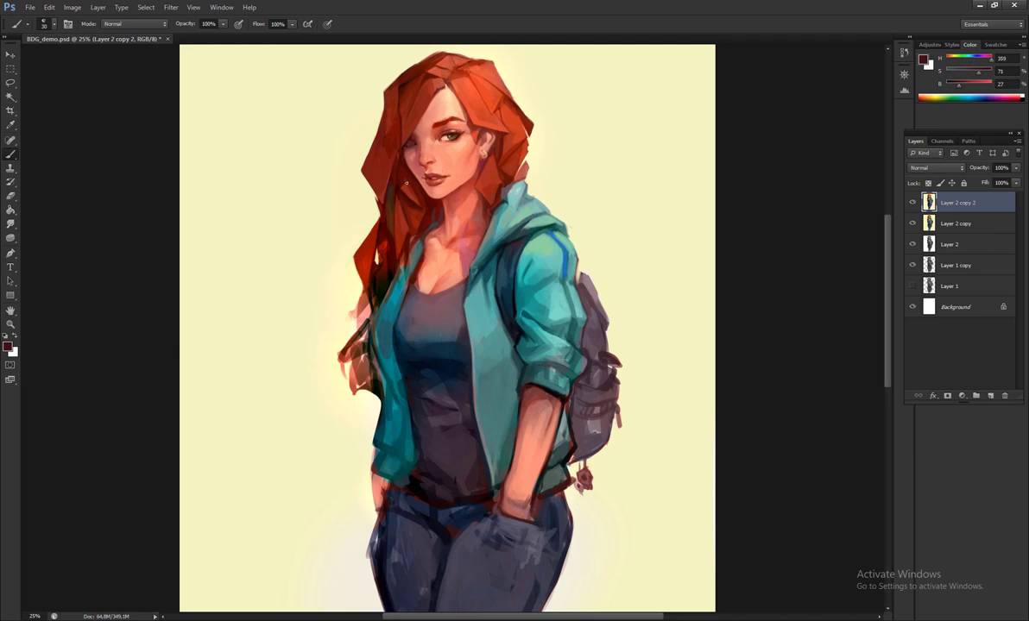
alt+click(429, 80)
key(ctrl+a)
alt+click(388, 250)
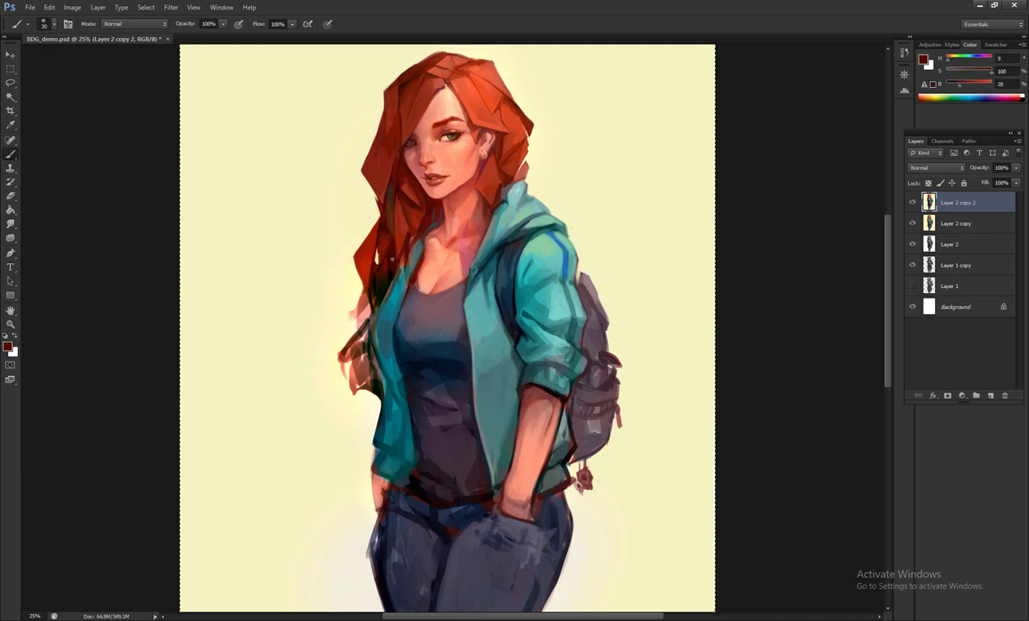
drag(388, 250, 405, 261)
- Rework the far side of the jacket along the hair with sampled teals and near-black at brush sizes 25 and 45
alt+click(416, 306)
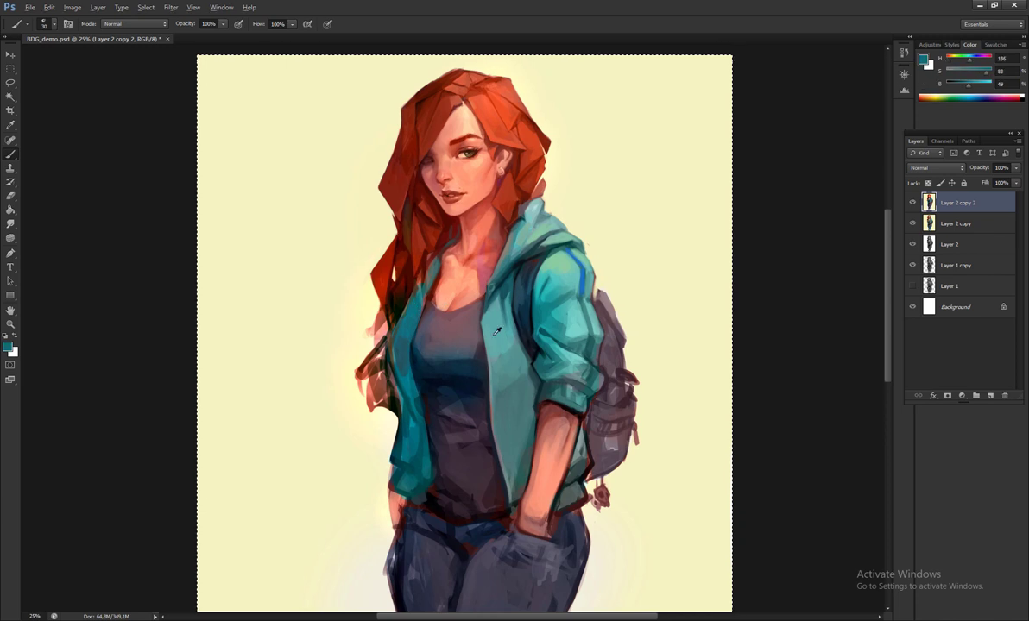
alt+click(389, 344)
key(bracketright)
key(bracketright)
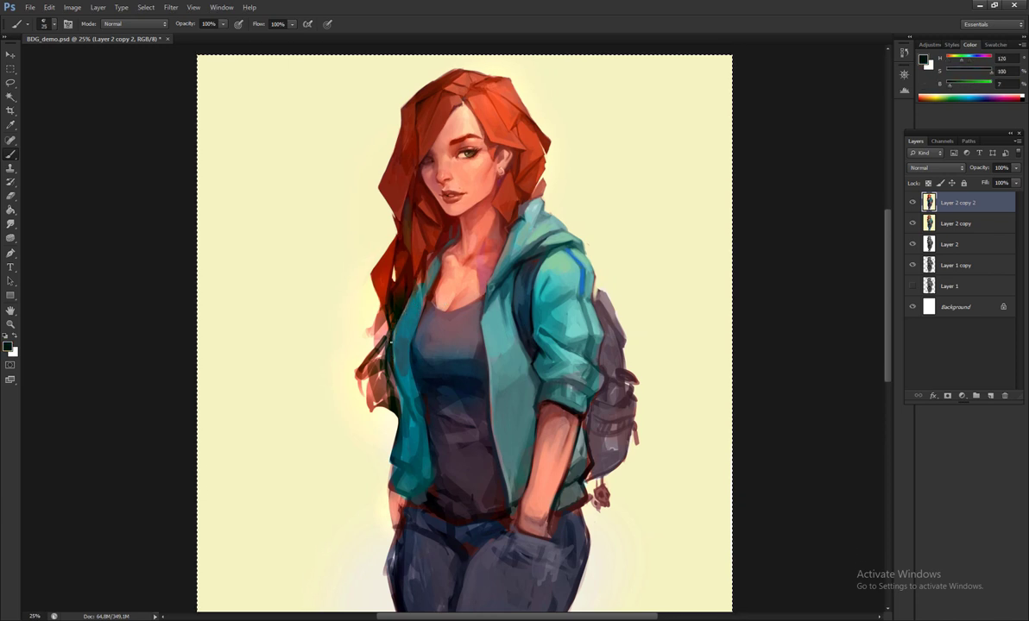
alt+click(369, 358)
drag(376, 365, 383, 329)
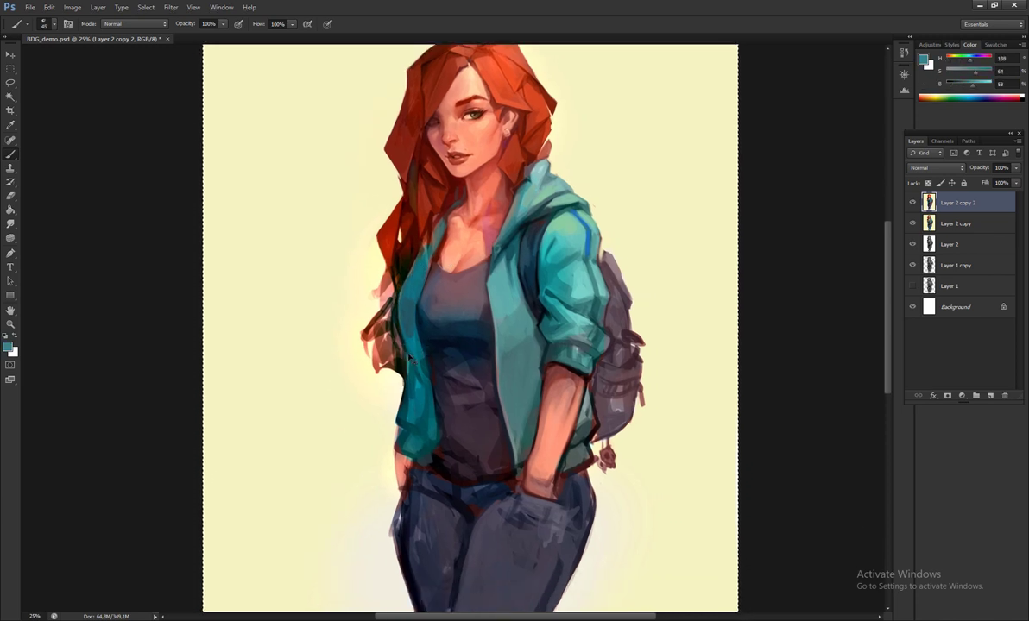
alt+click(412, 388)
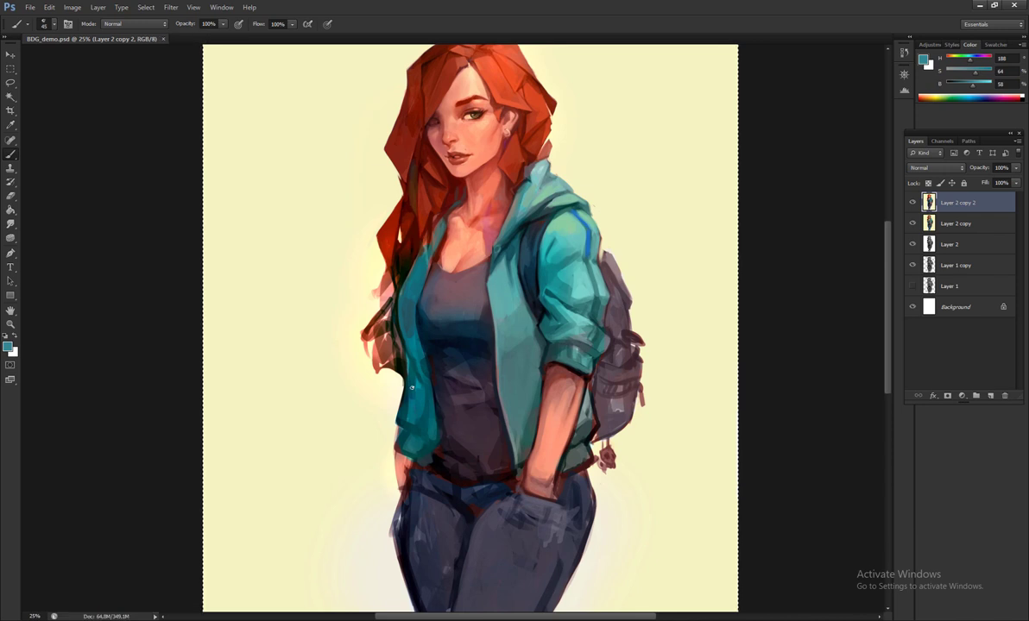
- Smooth the tank top's midsection and the far jacket panel with sampled purple-grey and teal at brush sizes 90 and 50
alt+click(440, 345)
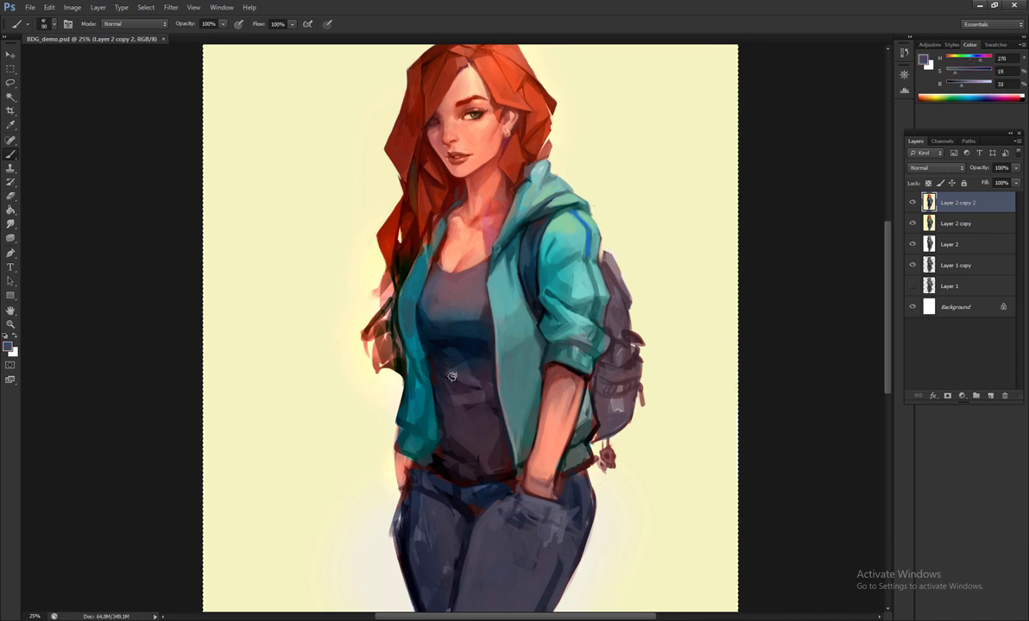
alt+click(498, 358)
scroll(490, 393, down, 2)
alt+click(483, 428)
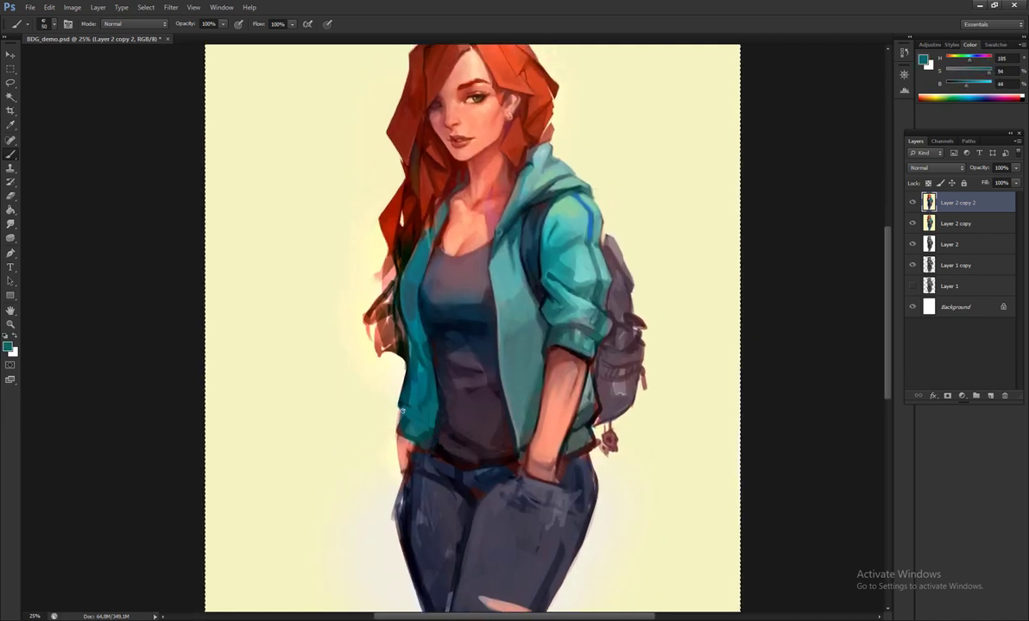
drag(402, 411, 401, 350)
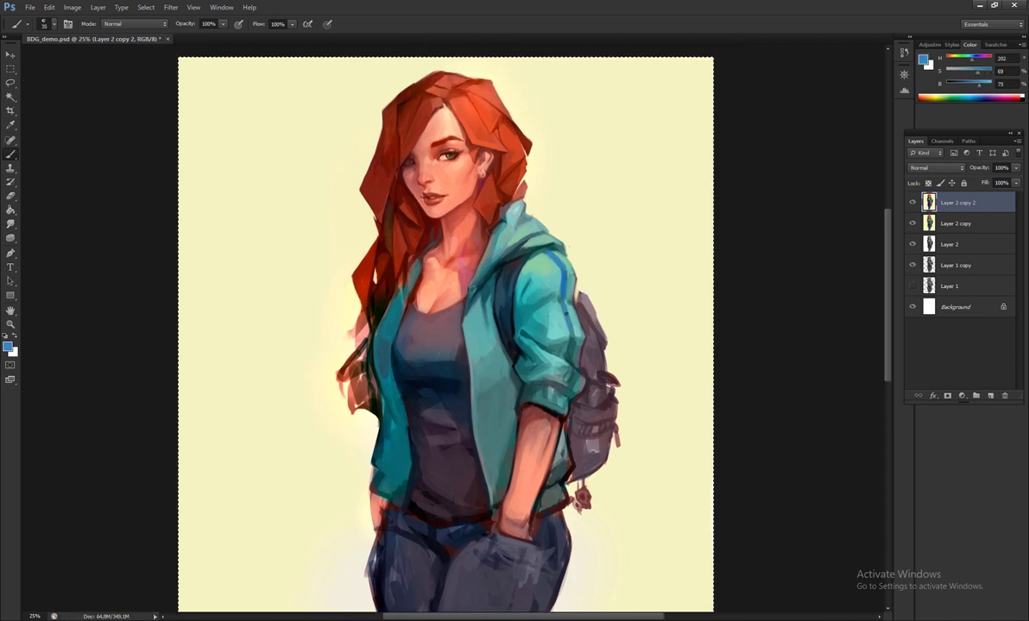
- Refine the sleeve's blue stripe and the fabric around it with blue and sampled pale teals at brush size 35
alt+click(554, 300)
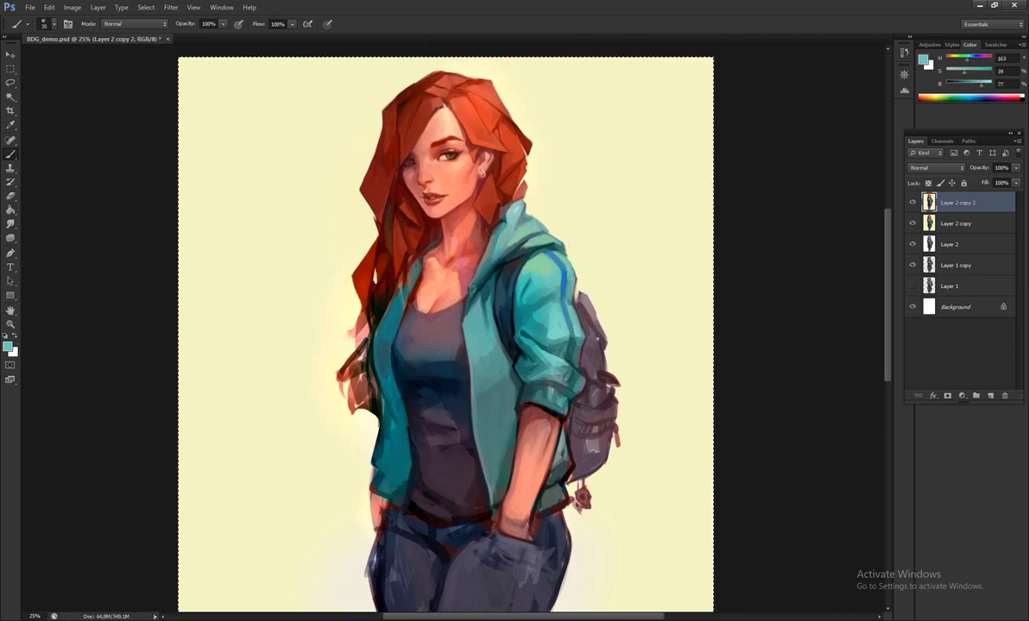
alt+click(569, 319)
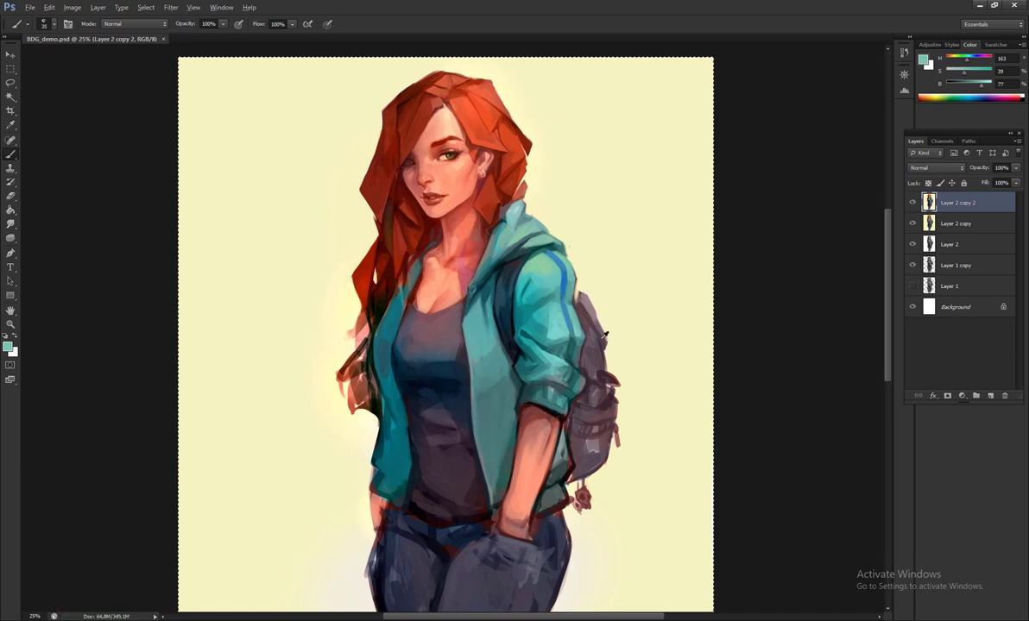
- Repaint the backpack's upper edge and side with sampled grey-mauves at brush sizes 20 and 30
alt+click(595, 397)
key(bracketleft)
key(bracketleft)
key(bracketleft)
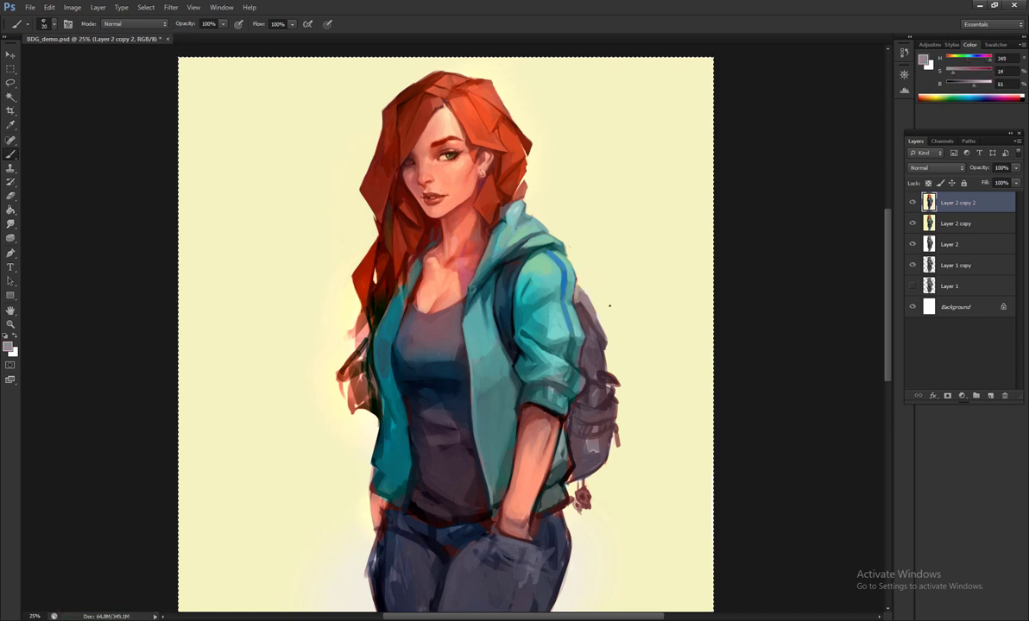
alt+click(592, 443)
key(bracketright)
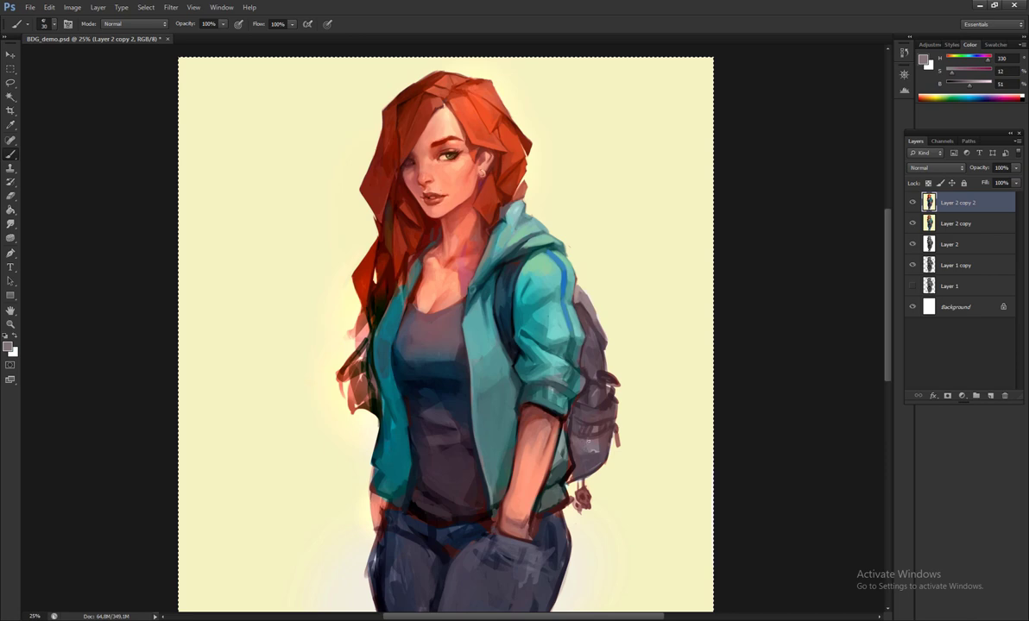
drag(587, 441, 615, 428)
- Touch up the forearm with sampled salmon and clean the outline around the jacket hem and hip with sampled cream
alt+click(531, 481)
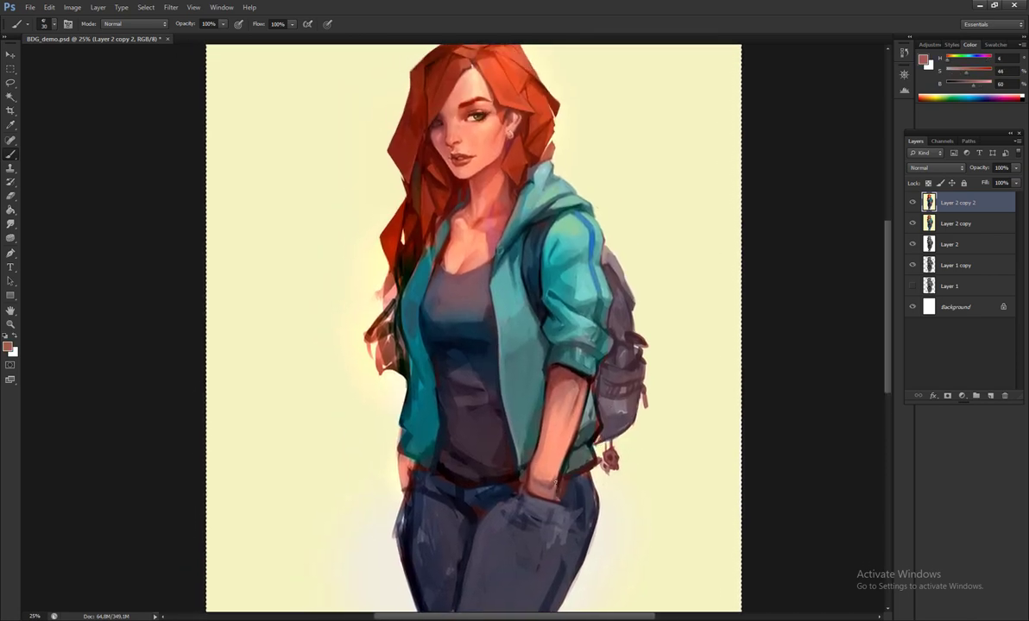
drag(533, 466, 536, 433)
alt+click(595, 455)
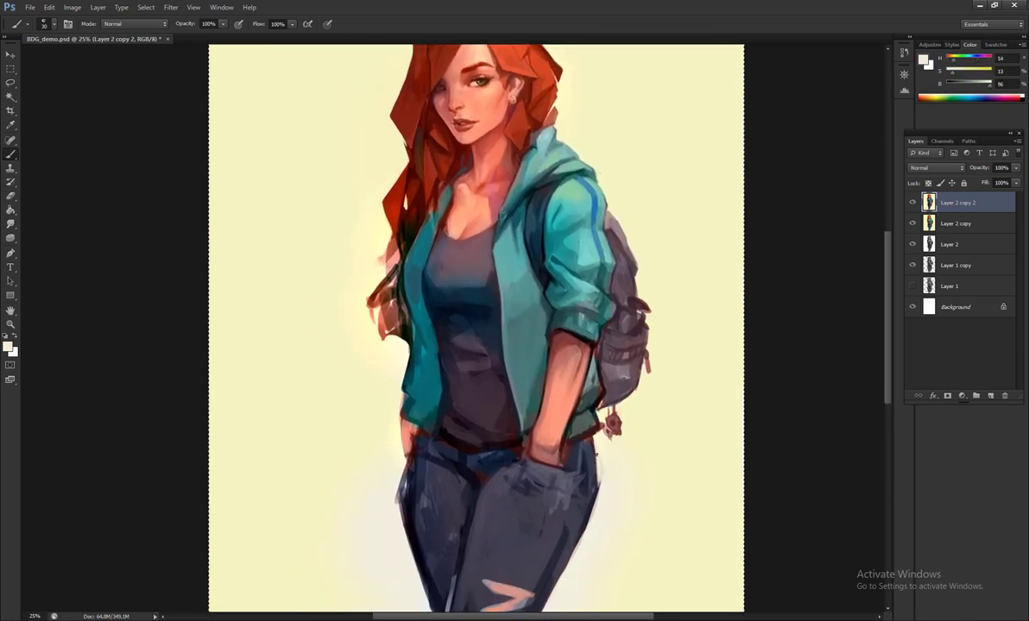
drag(561, 483, 576, 523)
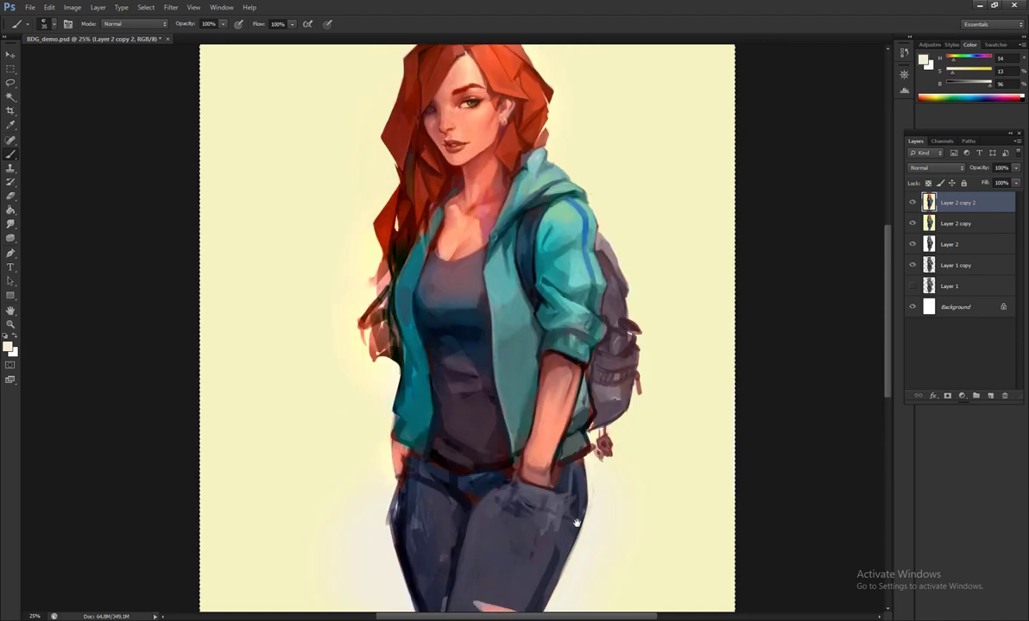
- Mirror the figure with the interface panels hidden and undo the last two changes
key(Tab)
key(h)
mouse_move(394, 420)
mouse_down()
mouse_move(390, 397)
mouse_move(429, 418)
mouse_up()
key(ctrl+alt+z)
key(ctrl+alt+z)
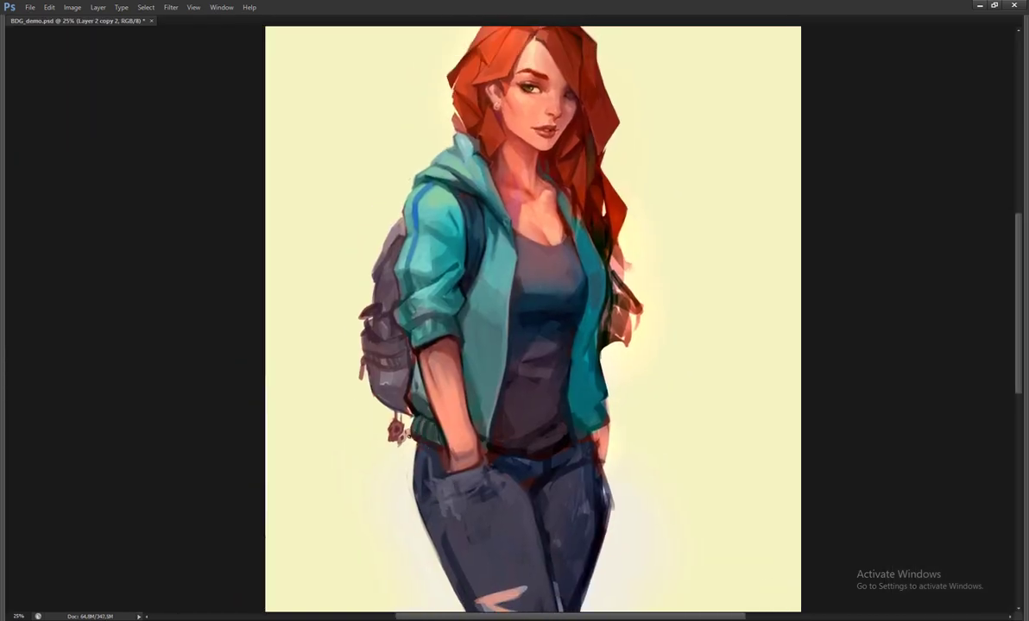
- Repaint the backpack's hanging charm at 100% zoom as a skull with pale bone planes, dark eye sockets and teeth
key(ctrl+1)
drag(129, 596, 476, 320)
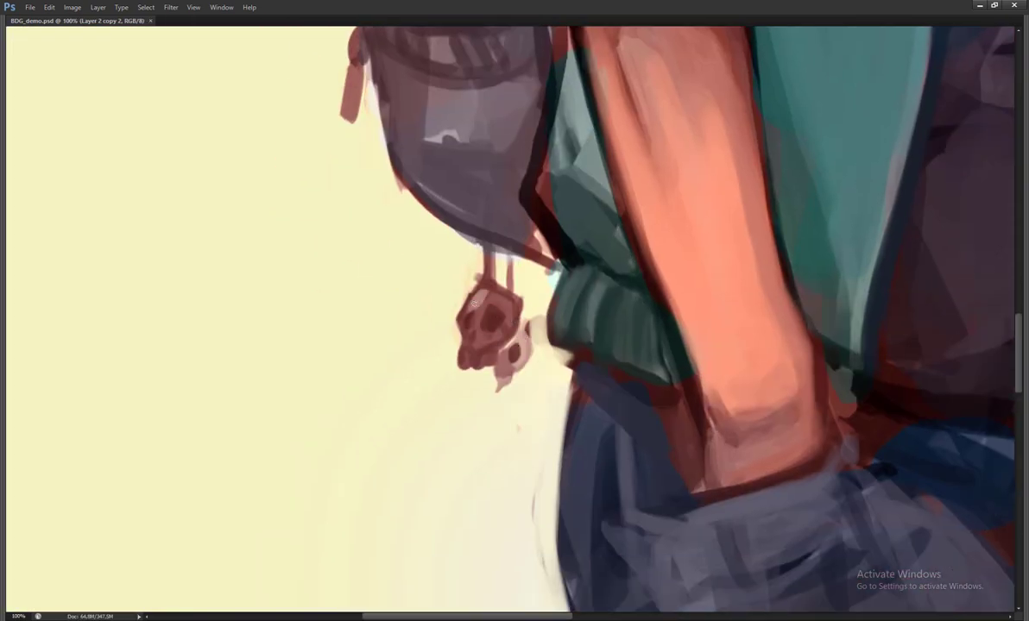
mouse_move(493, 323)
mouse_down()
mouse_move(484, 295)
mouse_move(510, 306)
mouse_move(491, 296)
mouse_move(519, 265)
mouse_move(494, 311)
mouse_up()
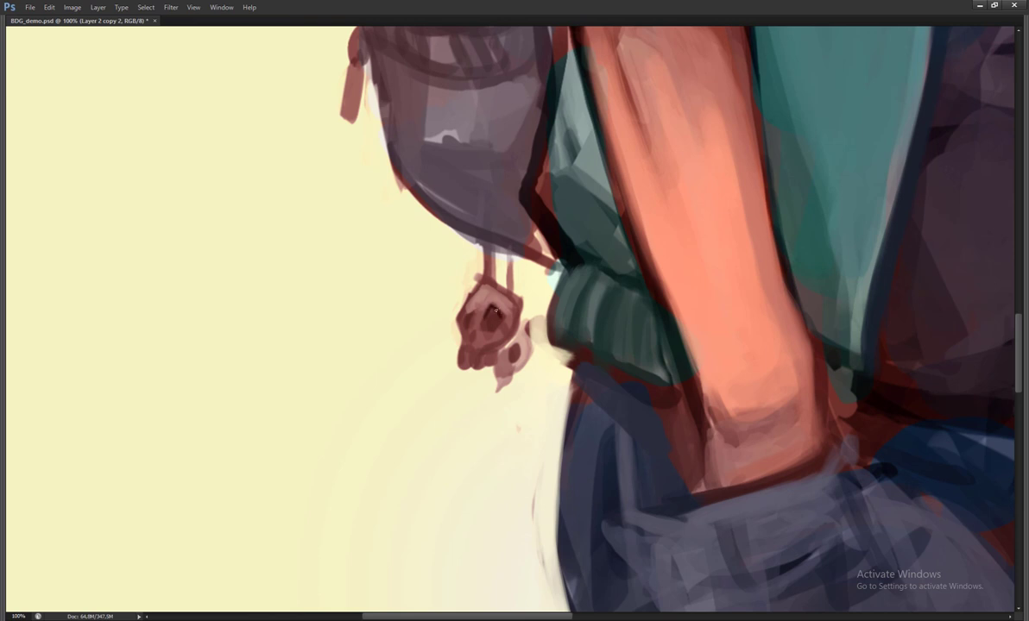
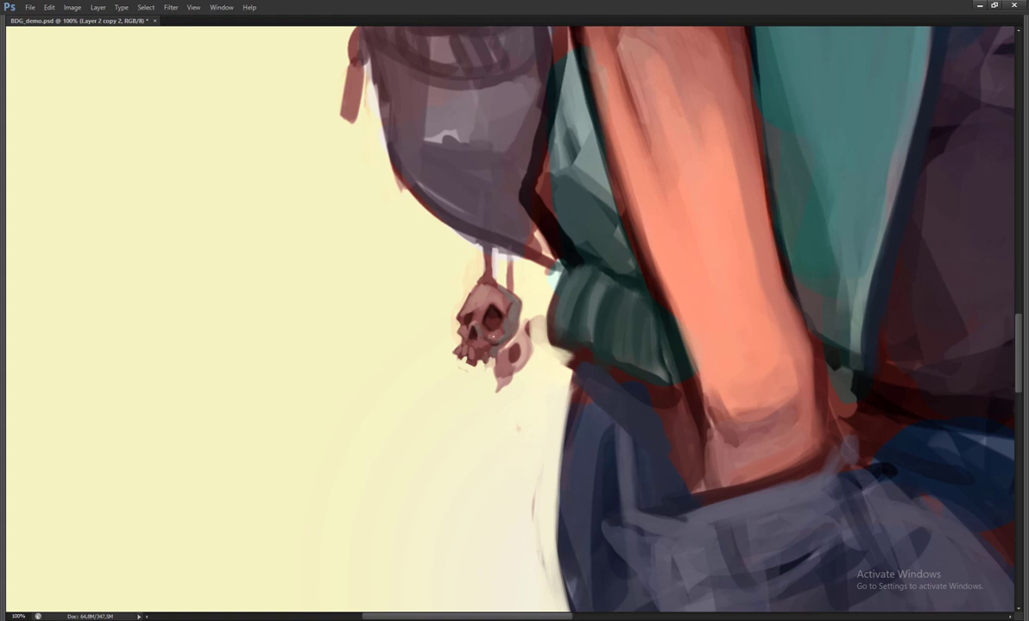
- Accent the hair's outer edge with orange and violet (H 270, S 91, B 76) at brush size 15, trimming the contour with sampled cream
key(ctrl+minus)
key(ctrl+minus)
key(ctrl+minus)
key(ctrl+minus)
drag(459, 294, 450, 329)
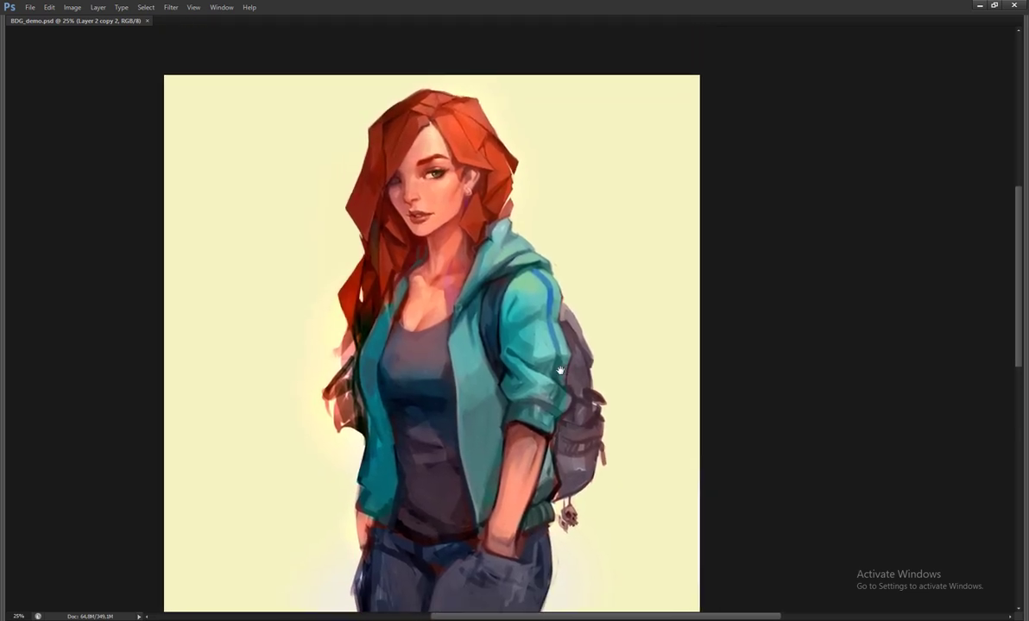
drag(483, 358, 488, 399)
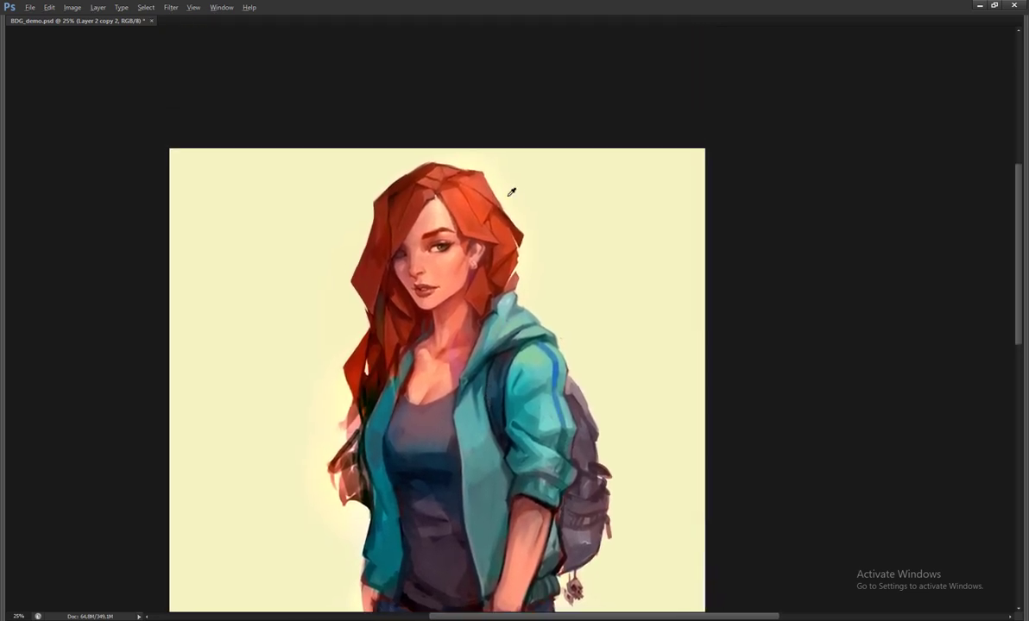
key(ctrl+plus)
key(ctrl+plus)
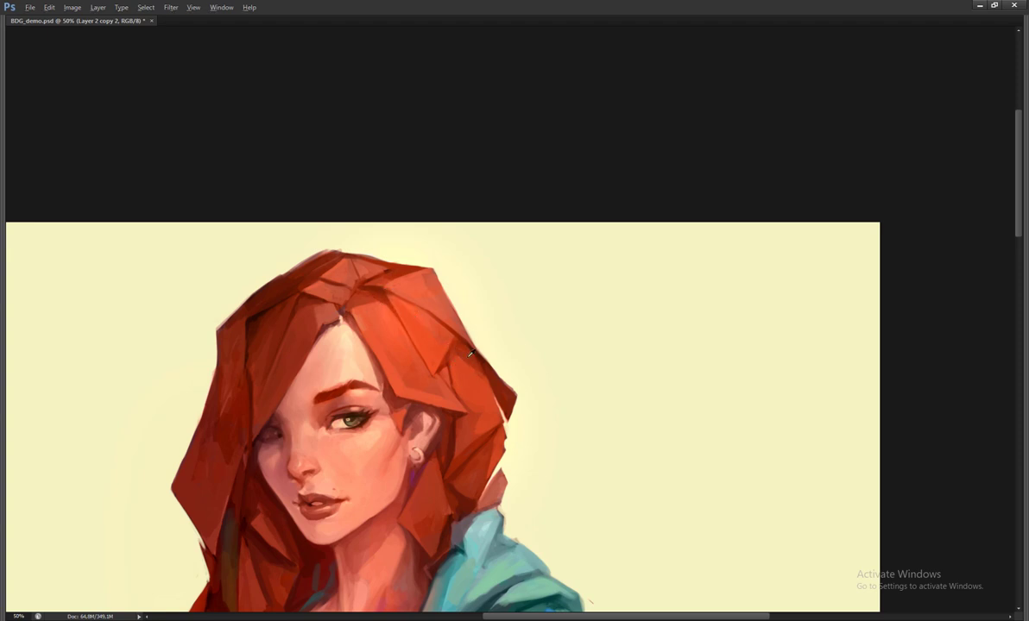
key(Tab)
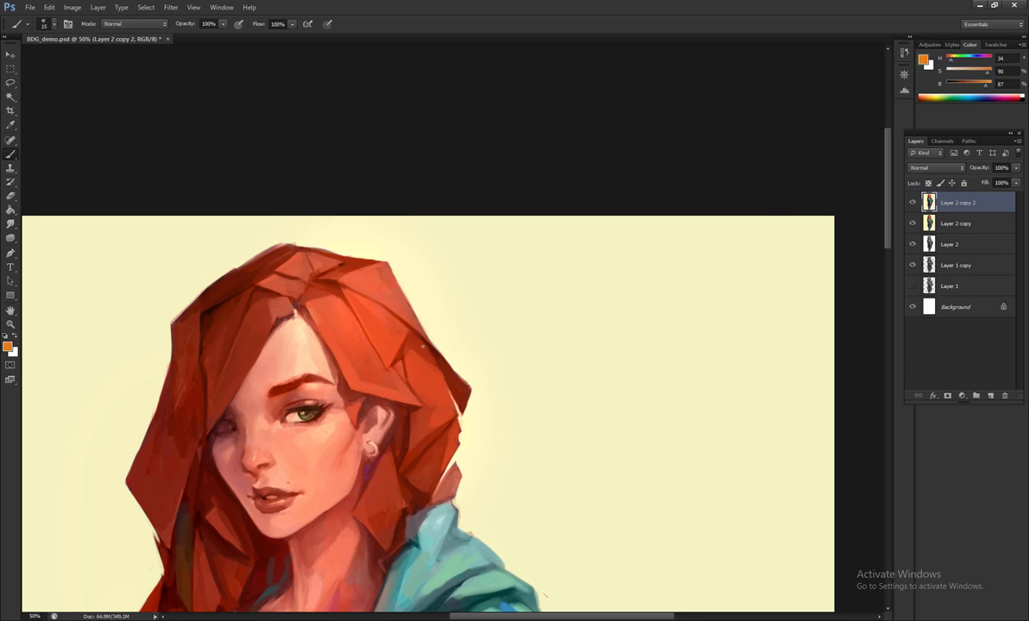
alt+click(423, 348)
alt+click(434, 353)
drag(948, 59, 980, 58)
drag(961, 83, 982, 83)
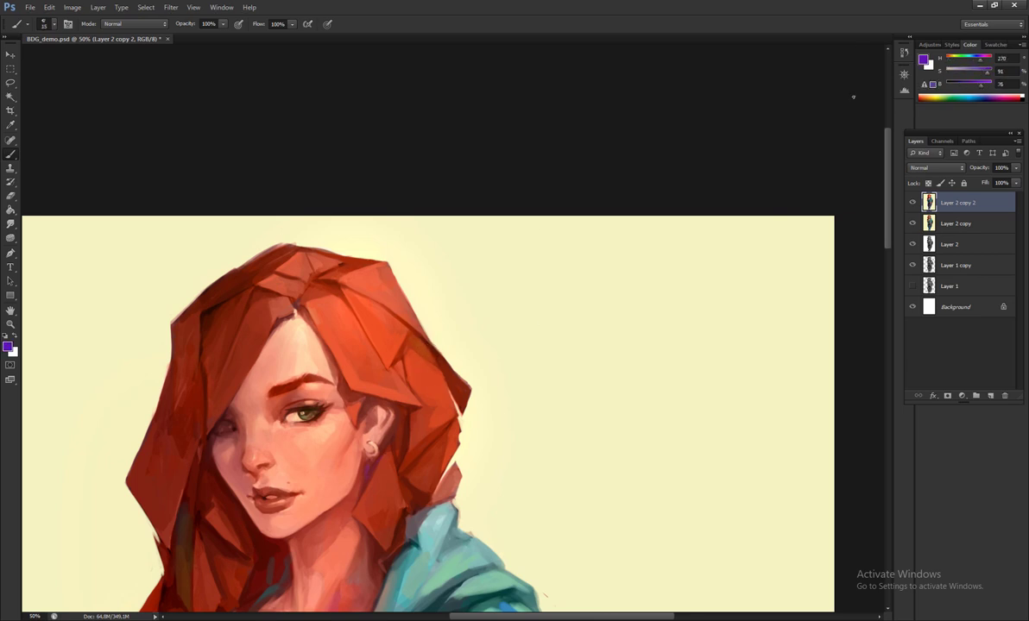
alt+click(436, 359)
alt+click(446, 355)
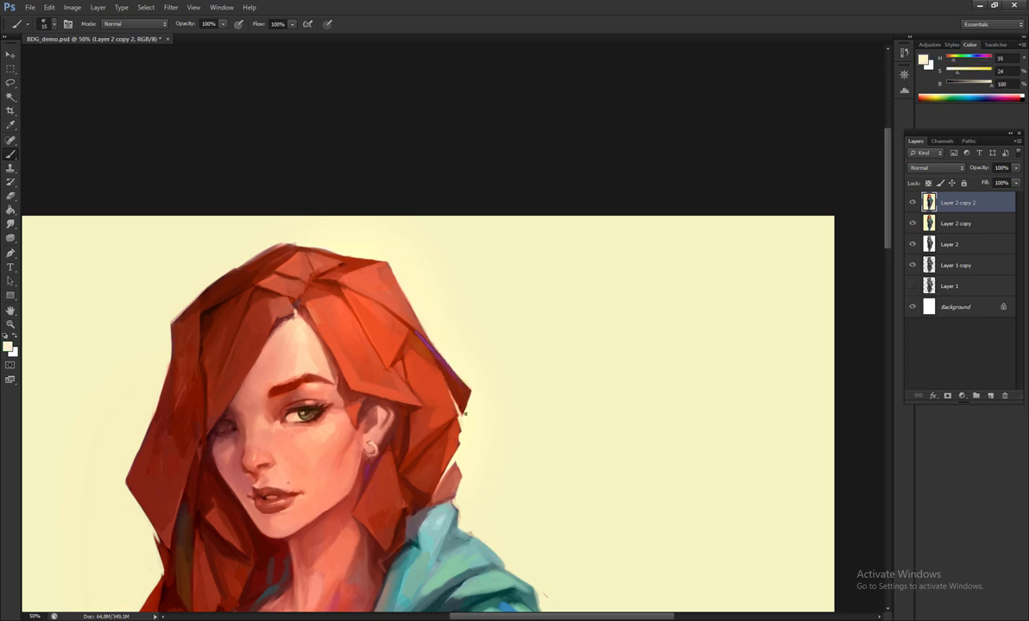
- Save the document with the figure mirrored and touch up the hair beside the neck with sampled dark red at brush size 15
scroll(310, 345, down, 3)
key(h)
key(ctrl+s)
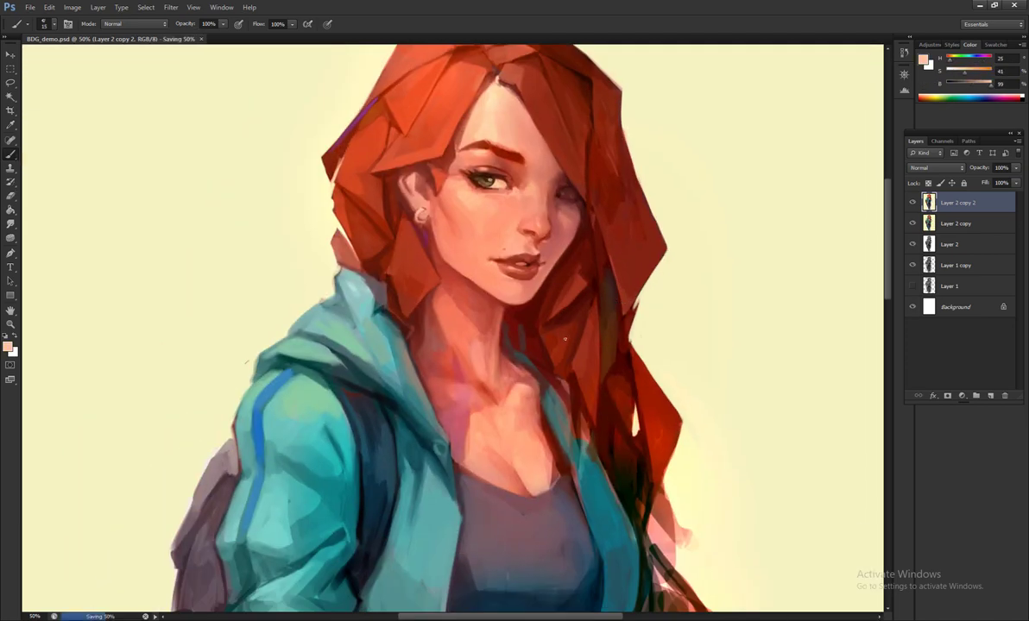
scroll(565, 362, right, 1)
alt+click(565, 383)
key(ctrl+minus)
key(ctrl+minus)
key(ctrl+minus)
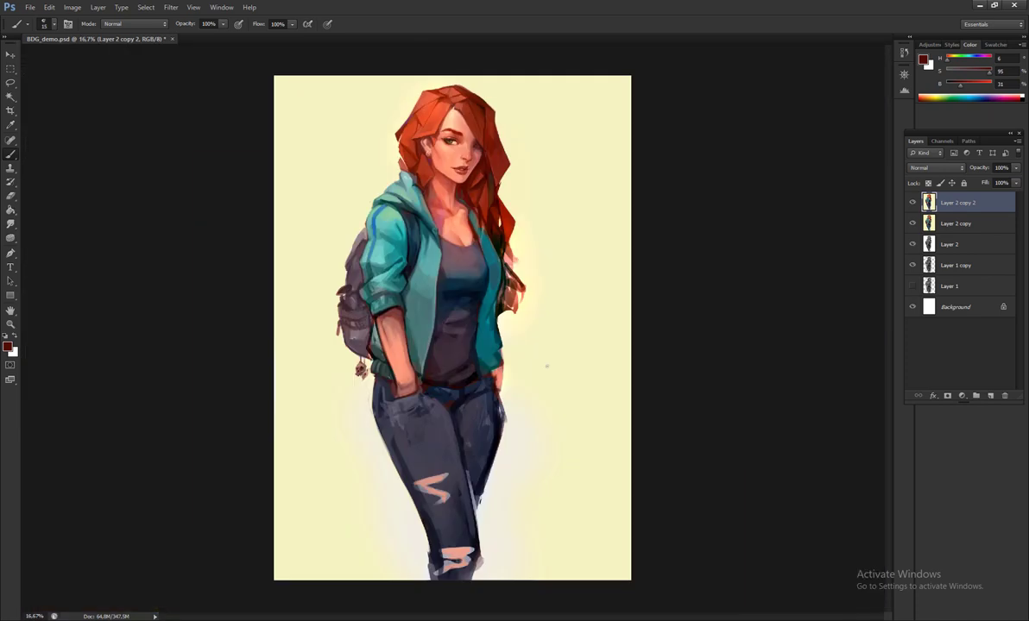
- Mirror the figure back and display it at 25% zoom with the interface panels hidden
key(h)
key(ctrl+plus)
key(Tab)
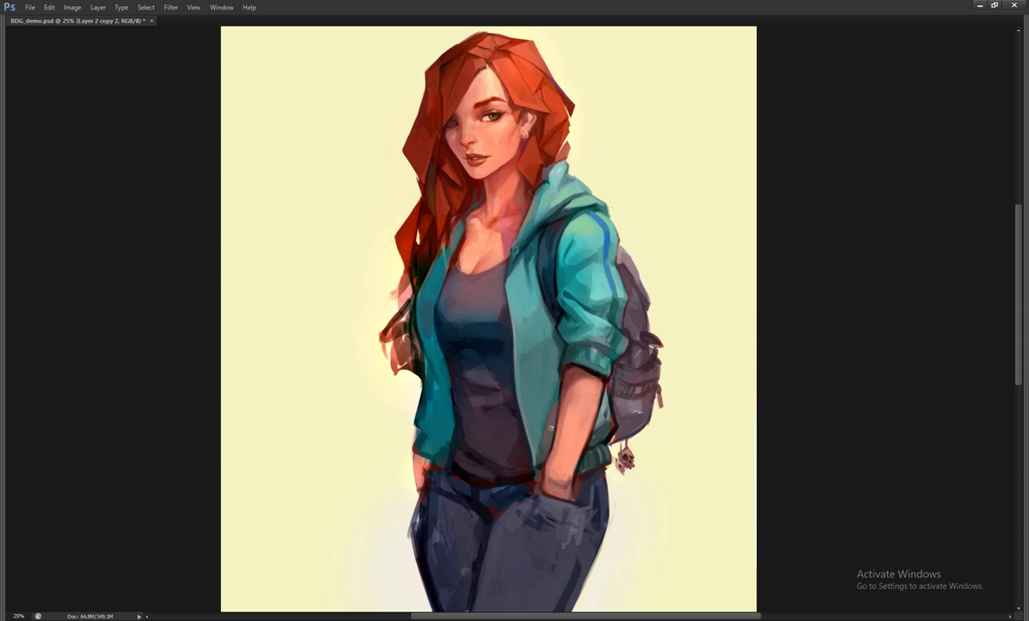
scroll(535, 446, up, 2)
right_click(535, 242)
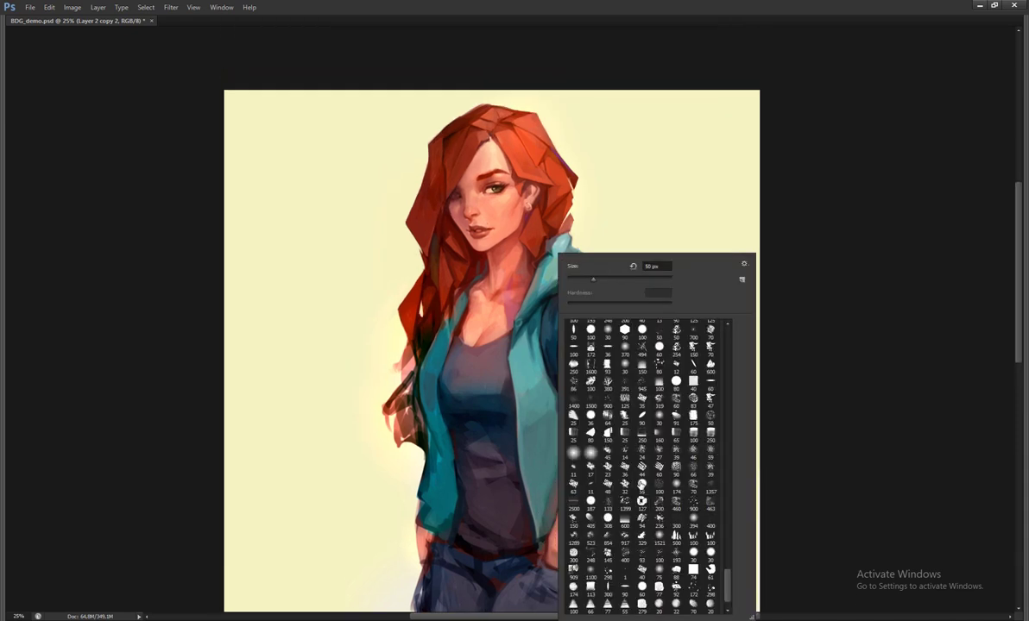
scroll(604, 432, down, 2)
drag(384, 341, 447, 460)
key(ctrl+z)
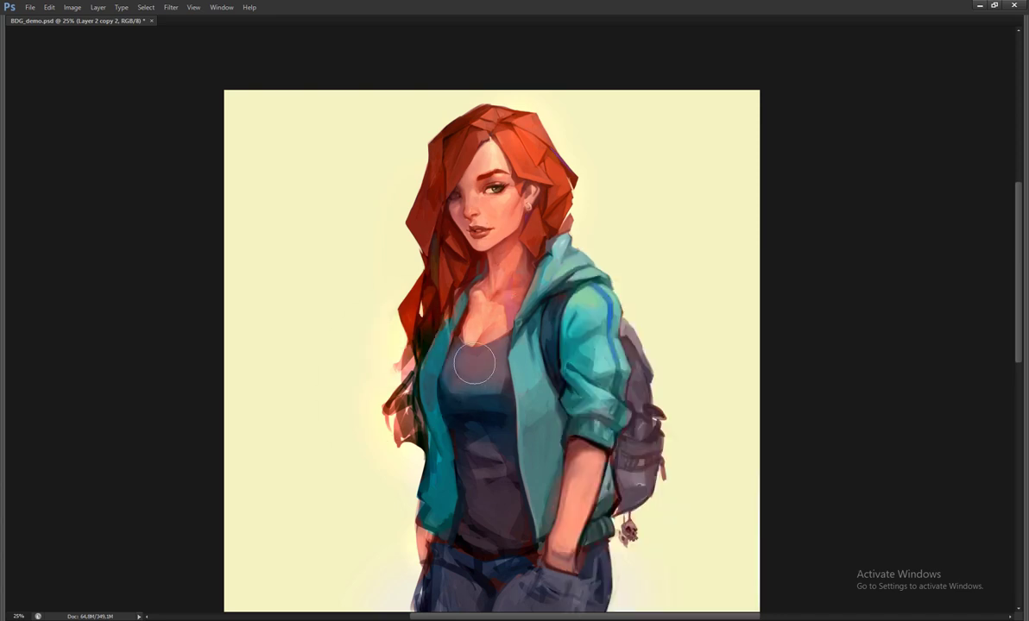
- Mirror the figure, restore the interface panels and glaze the long hanging hair with dark violet and magenta (H 330, S 91, B 75)
key(bracketleft)
key(bracketleft)
key(bracketleft)
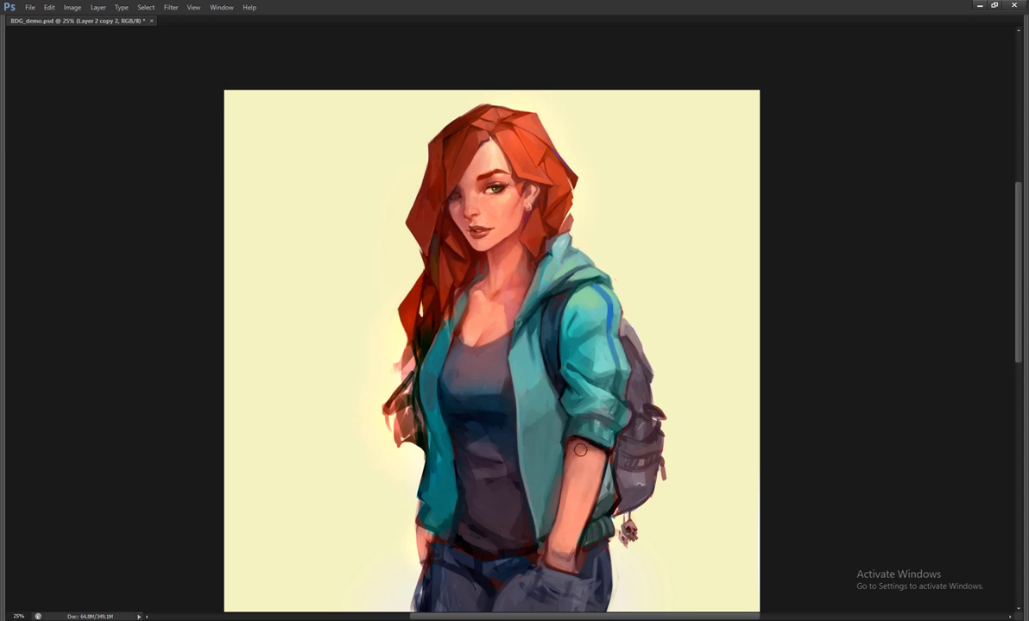
key(ctrl+h)
key(Tab)
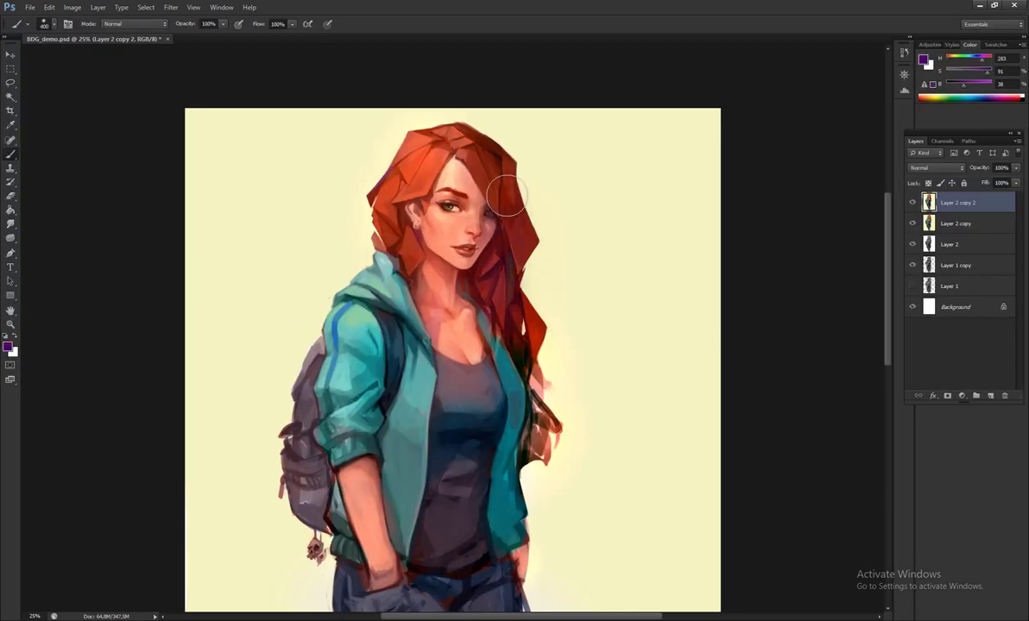
key(bracketright)
key(bracketright)
key(bracketleft)
key(bracketleft)
key(bracketleft)
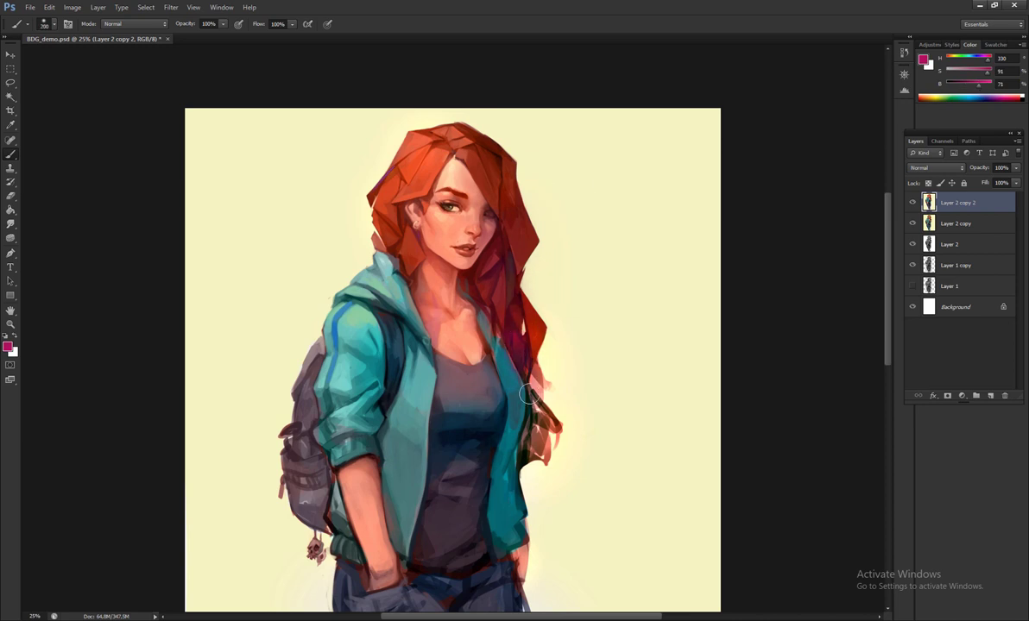
- Mirror the figure back, save the document and brighten the jacket front with the Dodge tool on Highlights at 50% exposure, size 700
key(ctrl+h)
scroll(436, 270, up, 1)
key(ctrl+s)
click(10, 237)
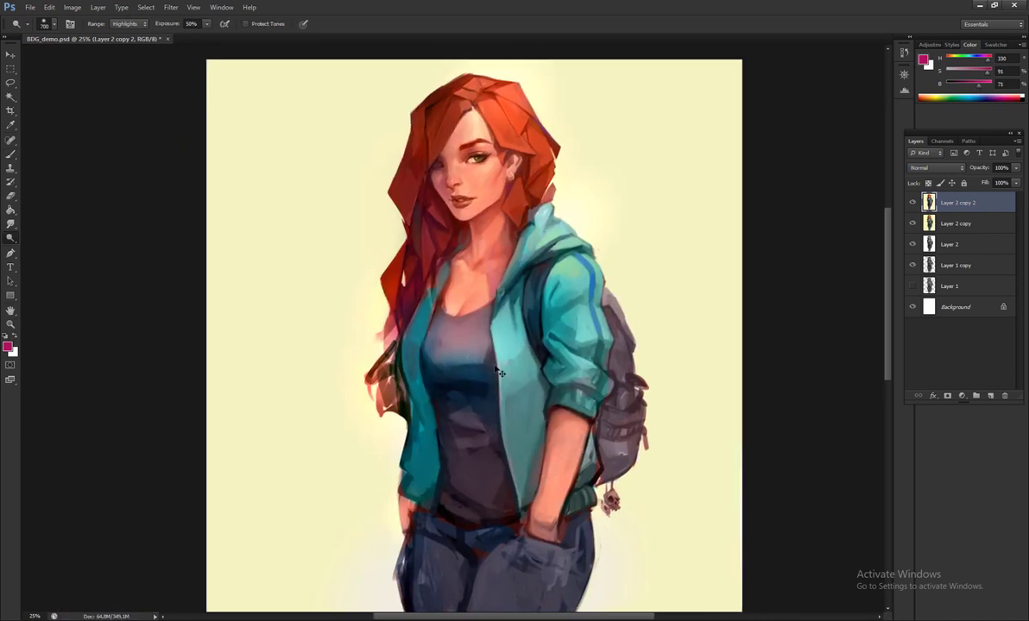
scroll(518, 436, down, 3)
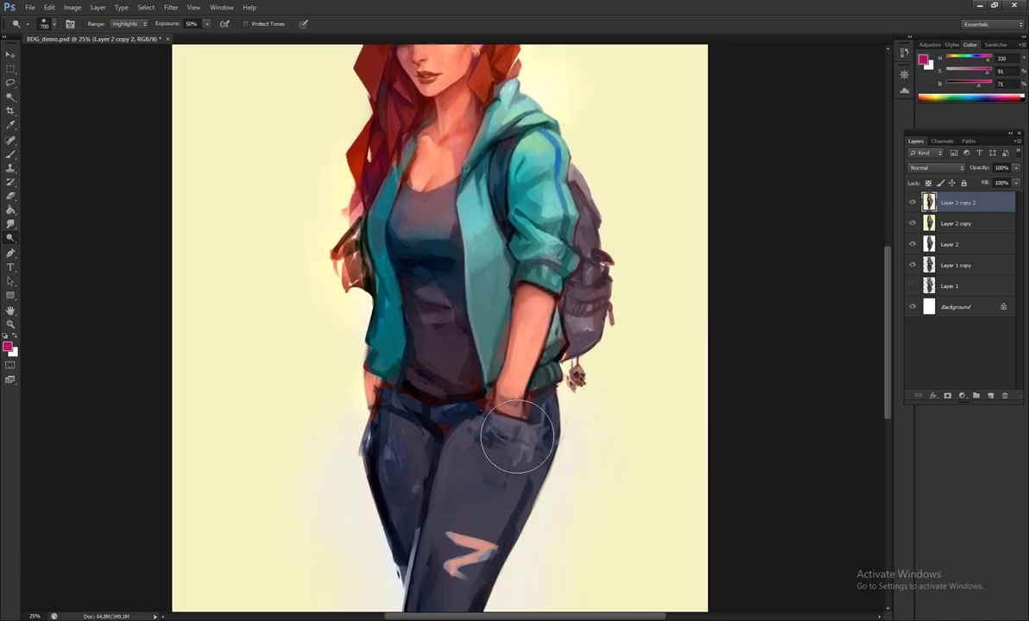
scroll(517, 436, down, 1)
- Texture the jeans below the front pocket with sampled grey-violet (H 247, S 16, B 45) at brush size 125 and save the document
key(b)
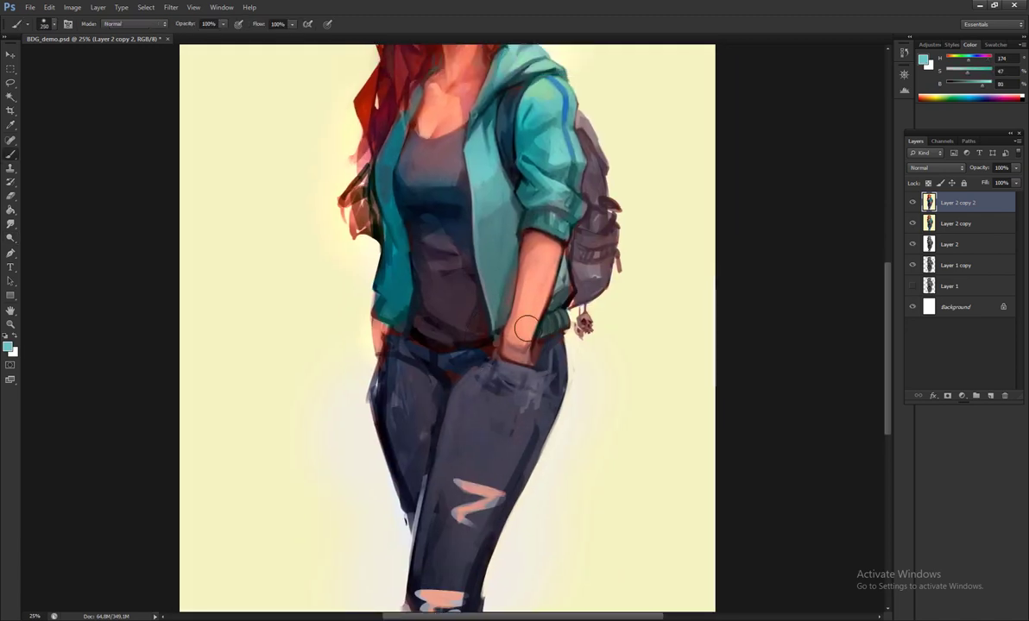
alt+click(528, 321)
click(47, 25)
mouse_move(176, 121)
mouse_down()
mouse_move(198, 355)
mouse_move(177, 371)
mouse_up()
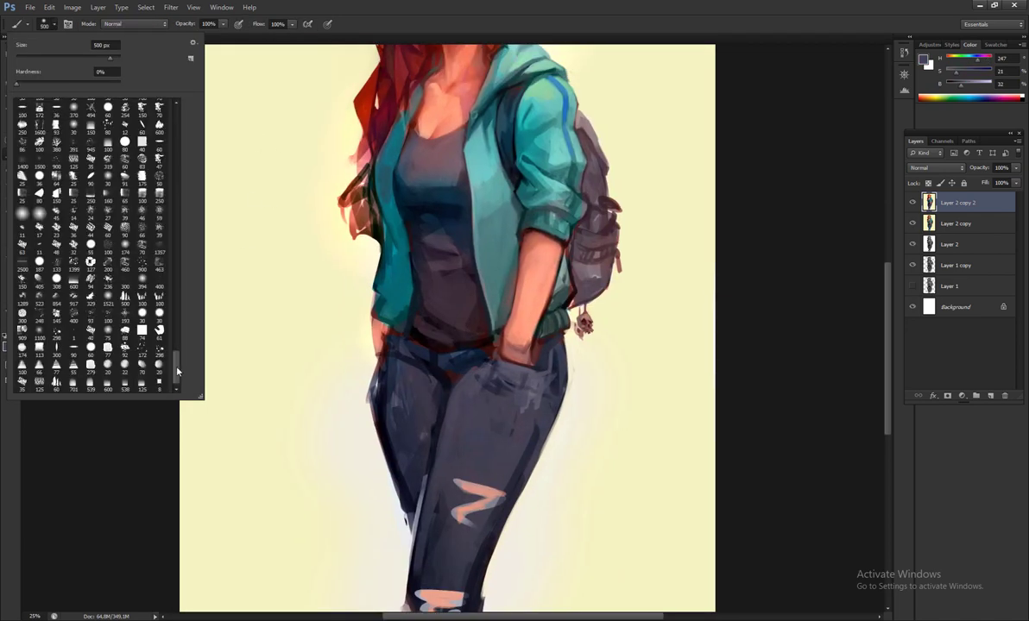
double_click(142, 196)
drag(543, 423, 552, 491)
key(ctrl+z)
scroll(511, 347, up, 3)
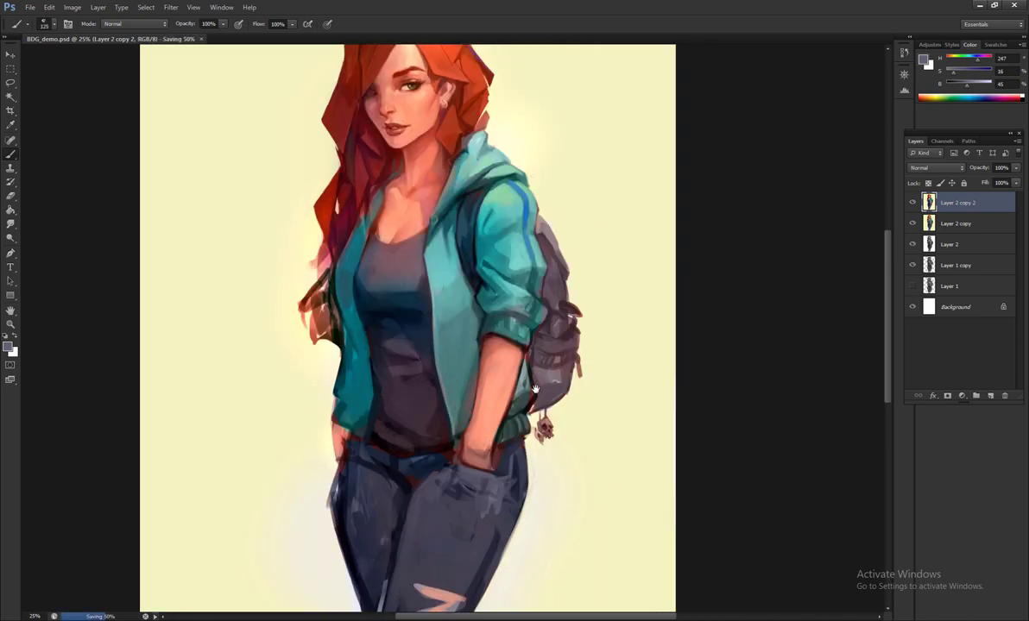
- Compare the painting with its previous stage by switching Layer 2 copy 2 off and on
key(ctrl+minus)
click(912, 203)
click(912, 203)
key(ctrl+plus)
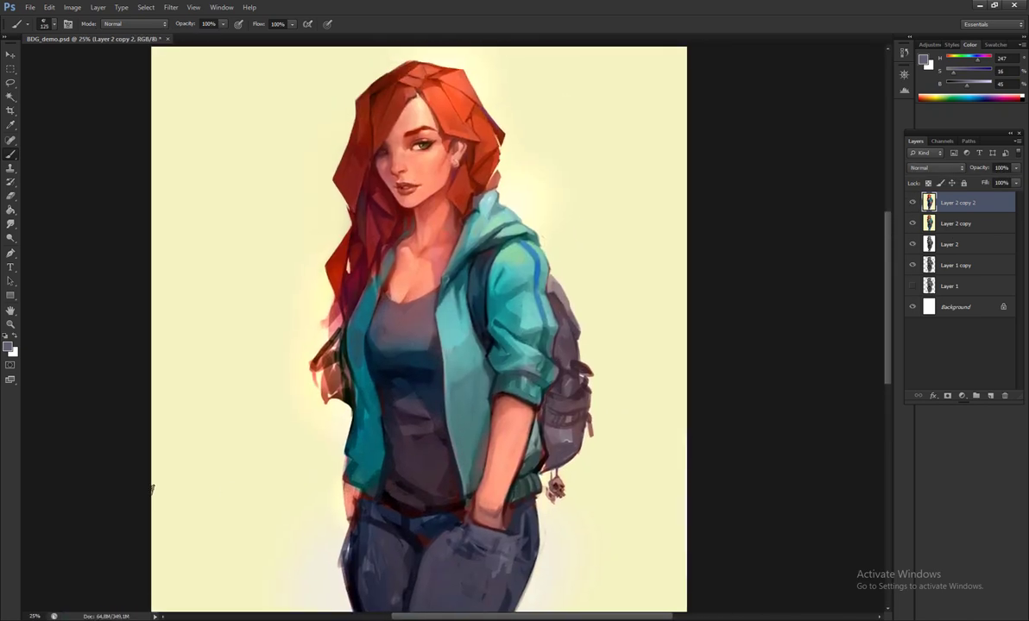
- Hide the upper layers to view the grey sketch on Layer 1, and show every layer again
scroll(432, 302, up, 3)
right_click(117, 494)
click(2, 523)
drag(912, 203, 912, 265)
click(912, 285)
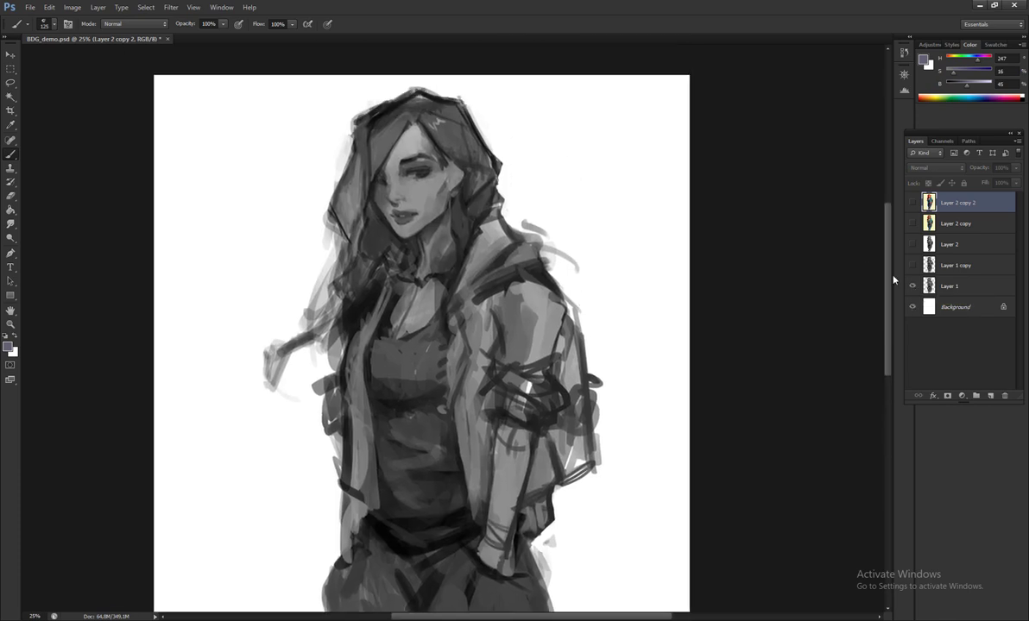
click(912, 265)
click(912, 245)
click(912, 223)
click(912, 202)
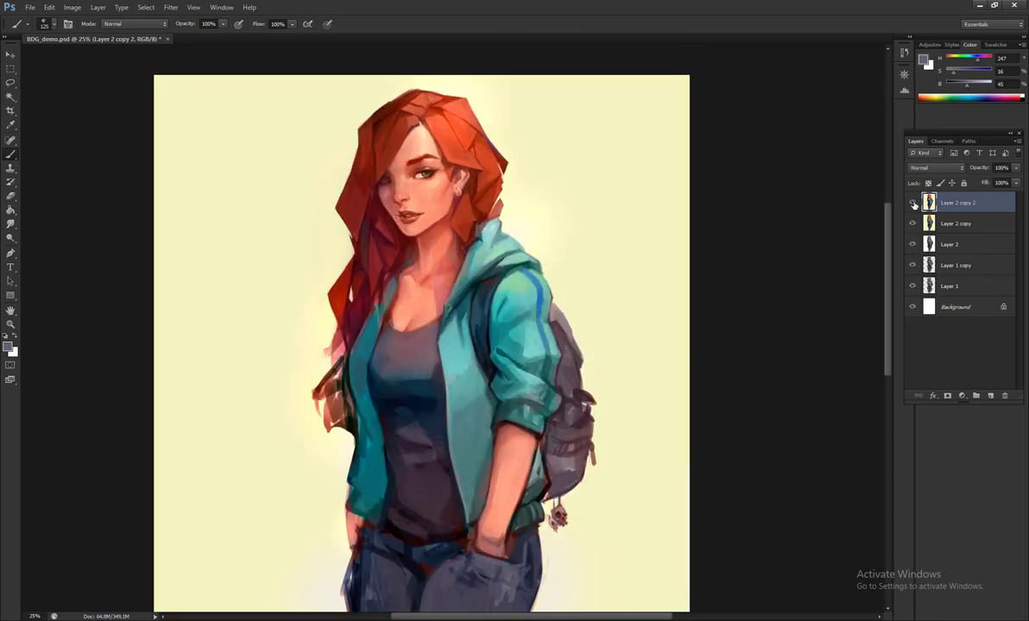
- Reshape the figure slightly with the Liquify filter, working up to brush size 1144, and apply the distortion
drag(459, 275, 475, 367)
key(ctrl+shift+x)
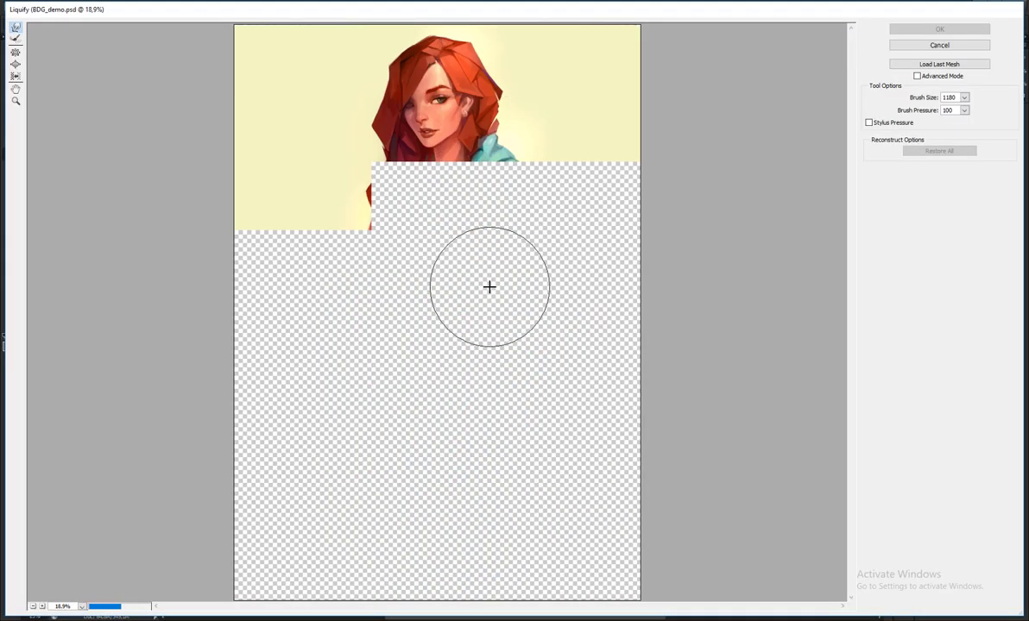
key(bracketleft)
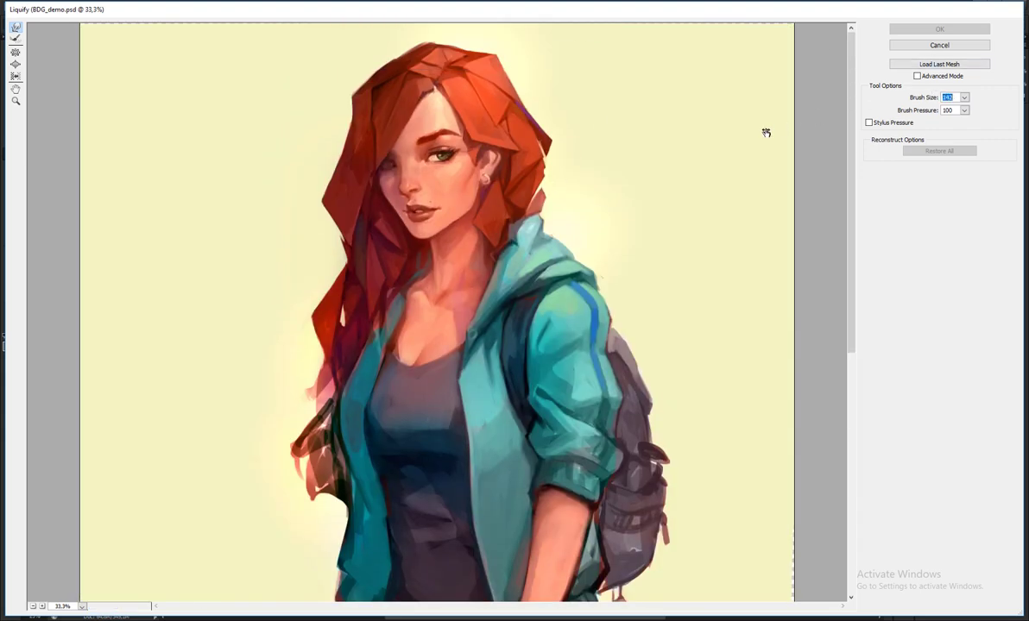
key(bracketright)
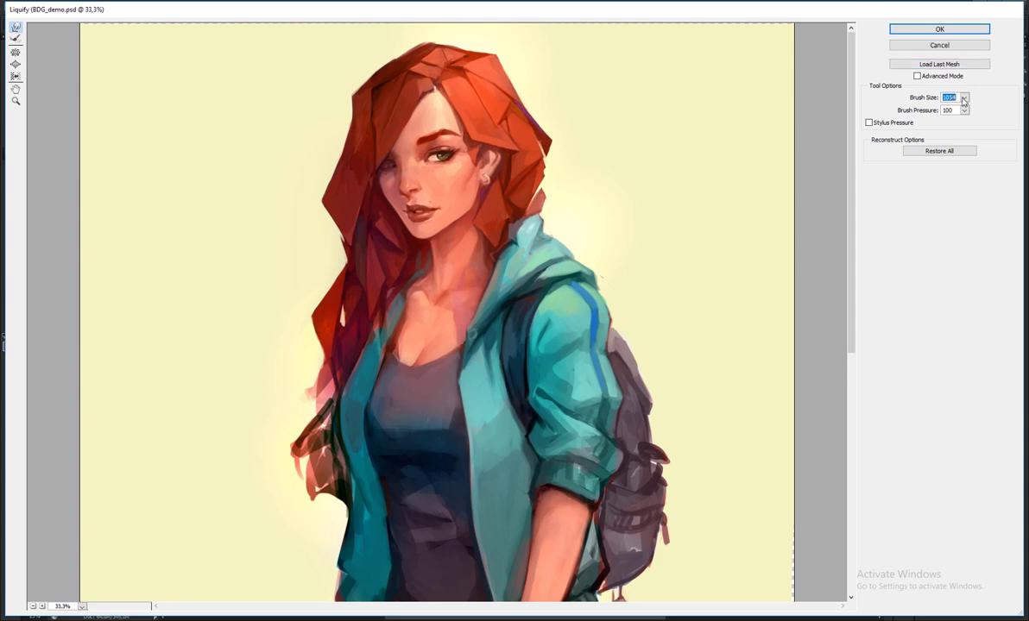
drag(920, 100, 898, 100)
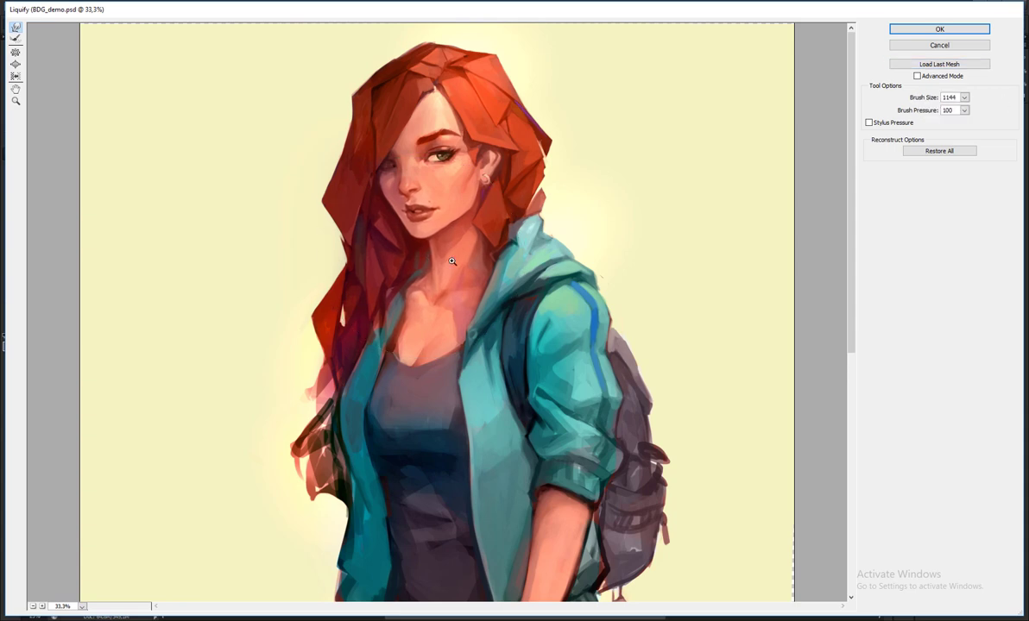
click(939, 29)
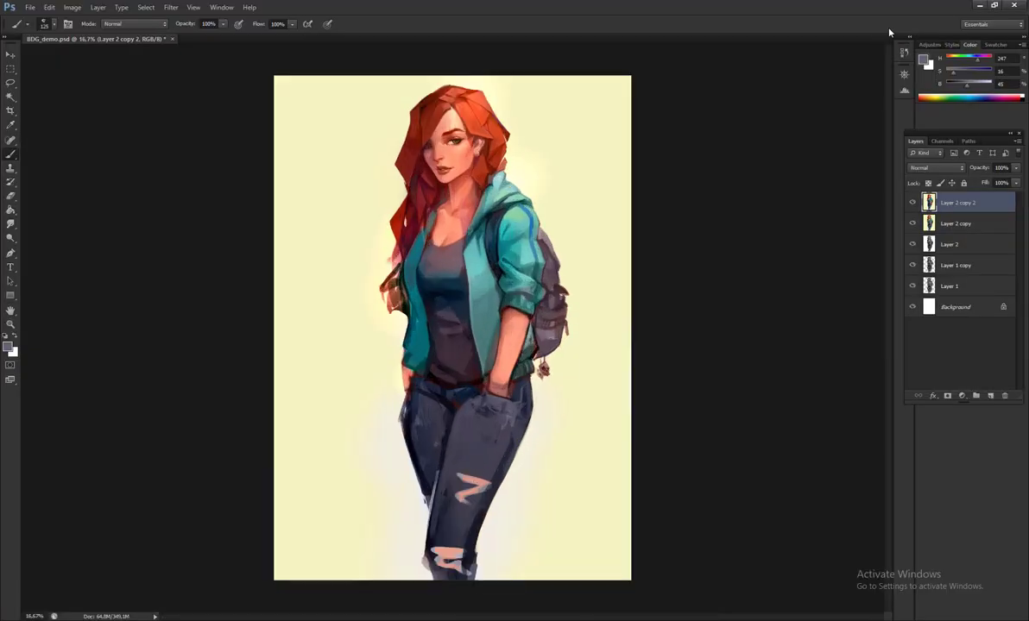
- Refine the figure's shape in two further Liquify passes, beginning with brush size 386, and apply each one
scroll(586, 252, up, 3)
key(ctrl+shift+x)
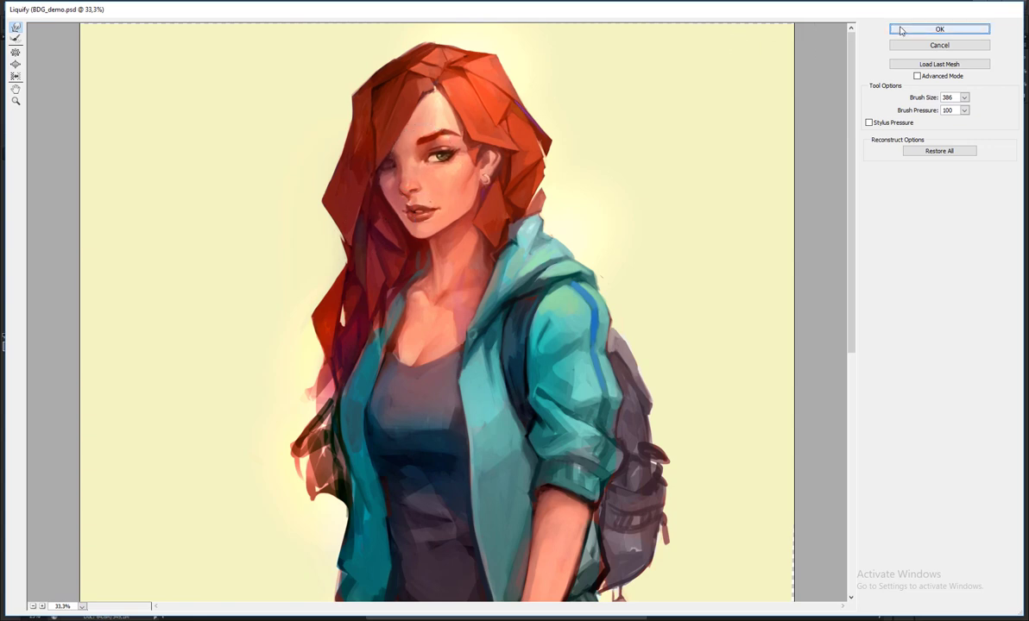
click(900, 31)
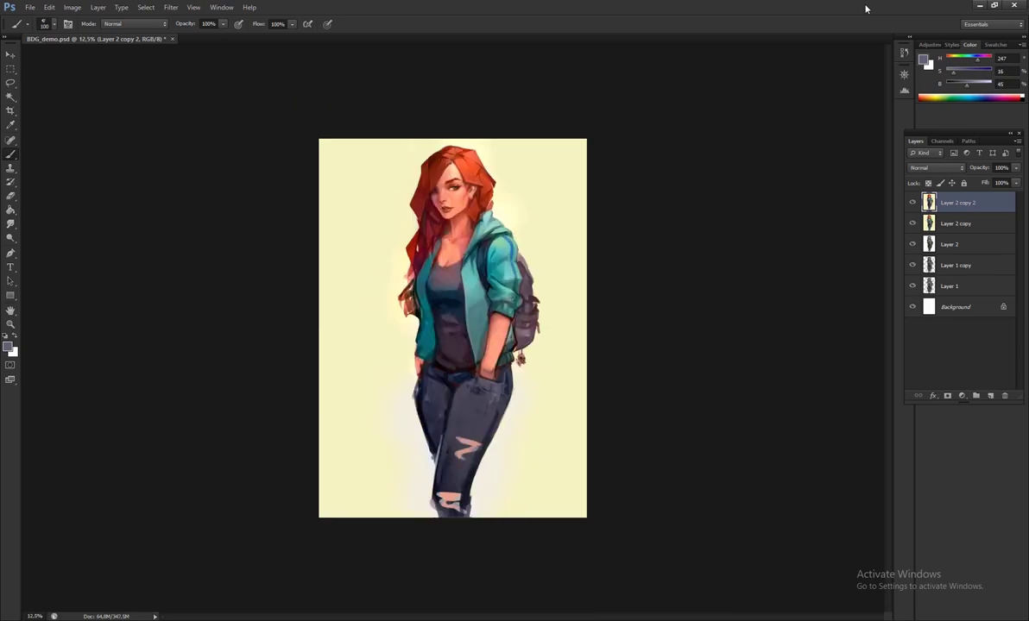
key(ctrl+shift+x)
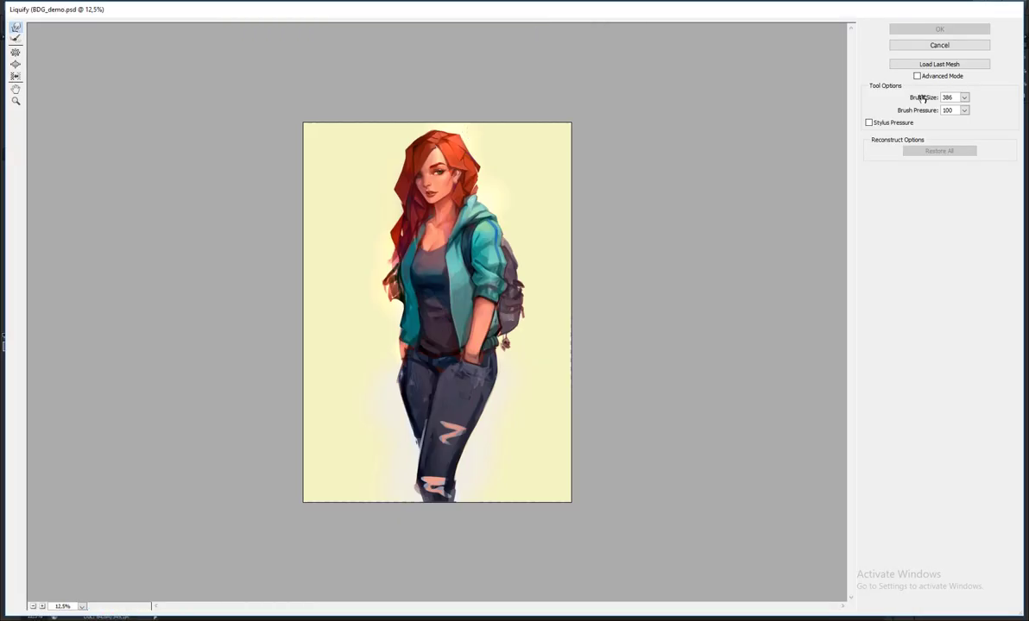
key(bracketright)
drag(455, 193, 456, 198)
key(Return)
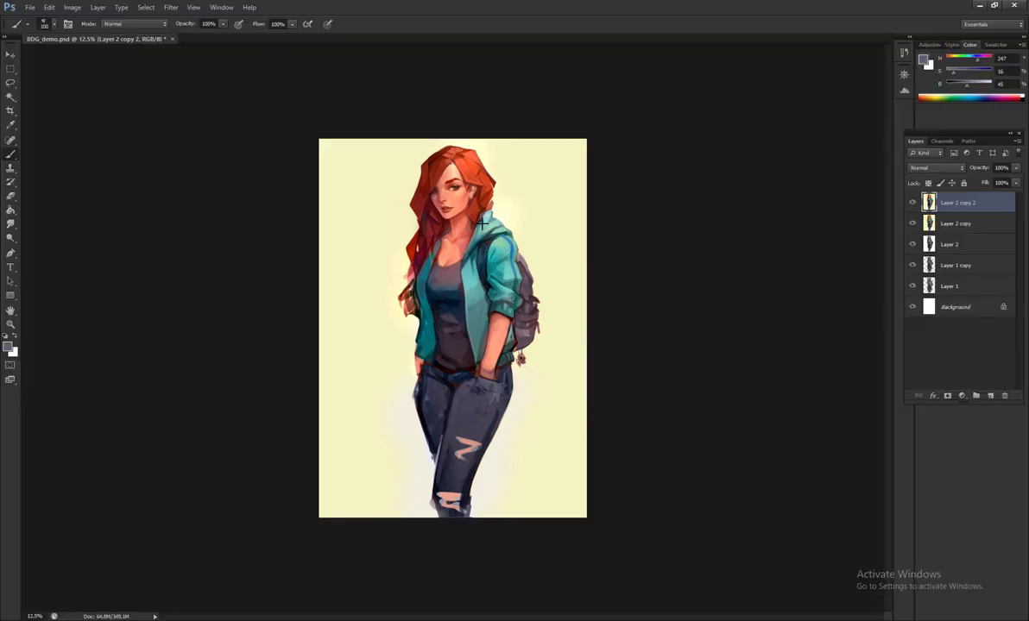
- Save the document and soften small edges of the figure with the Smudge tool at 100% strength, starting at size 20
scroll(483, 226, up, 3)
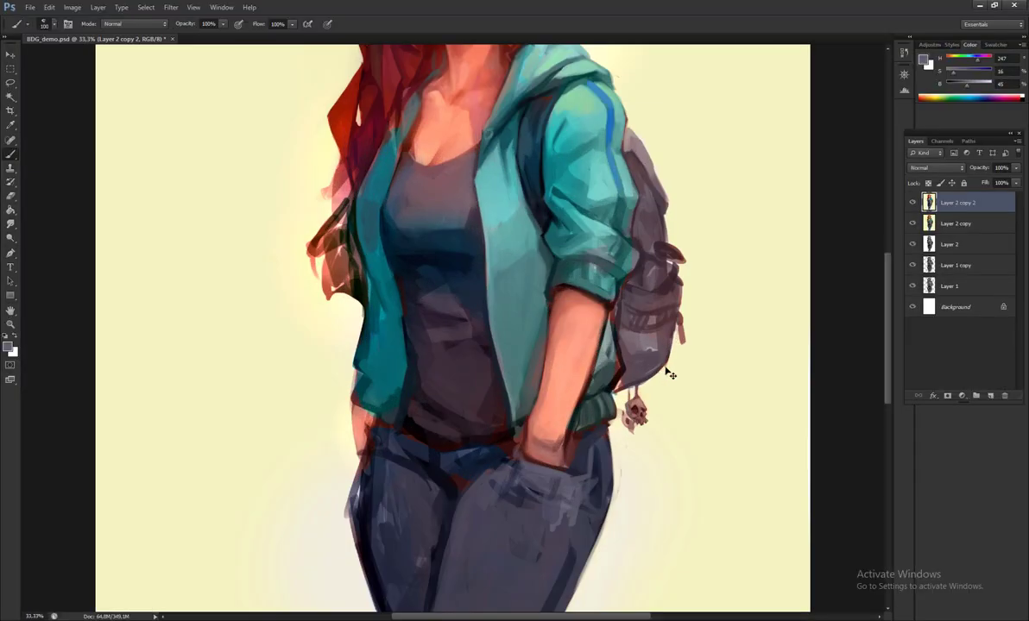
scroll(449, 391, down, 2)
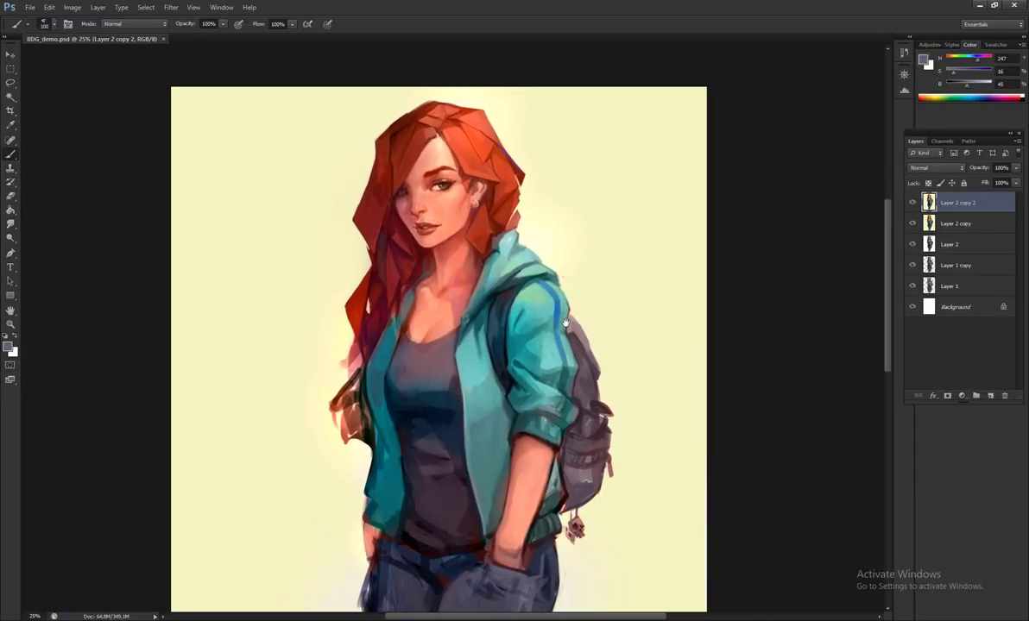
key(r)
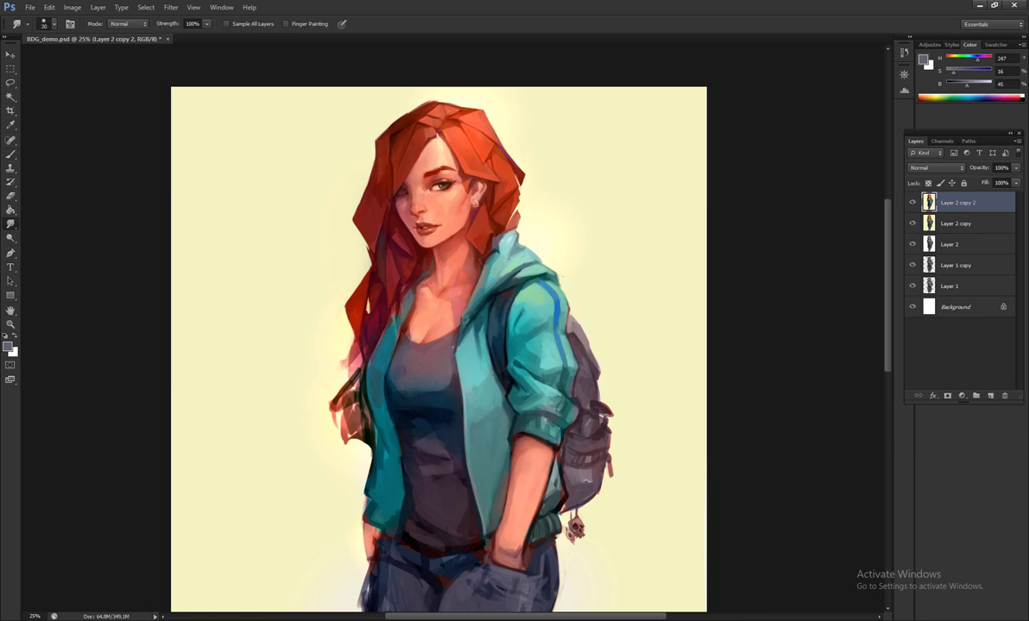
scroll(487, 462, up, 1)
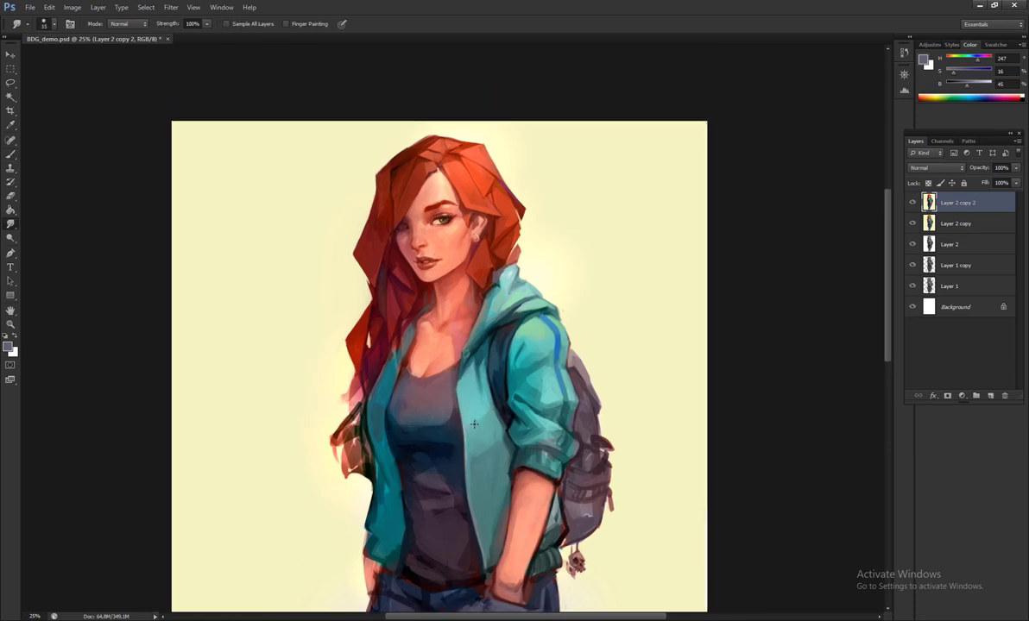
- Glaze the hair and face with red-orange (H 13, S 82, B 81) using a large soft brush in Vivid Light mode
key(b)
right_click(487, 462)
click(134, 24)
click(113, 207)
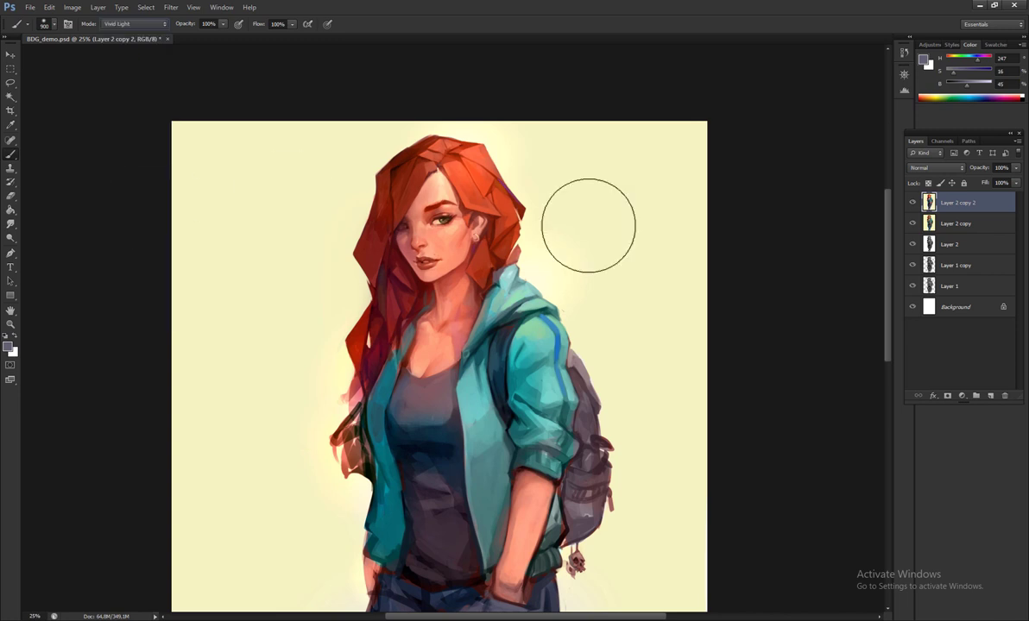
click(984, 59)
click(922, 97)
key(bracketleft)
key(bracketleft)
key(bracketleft)
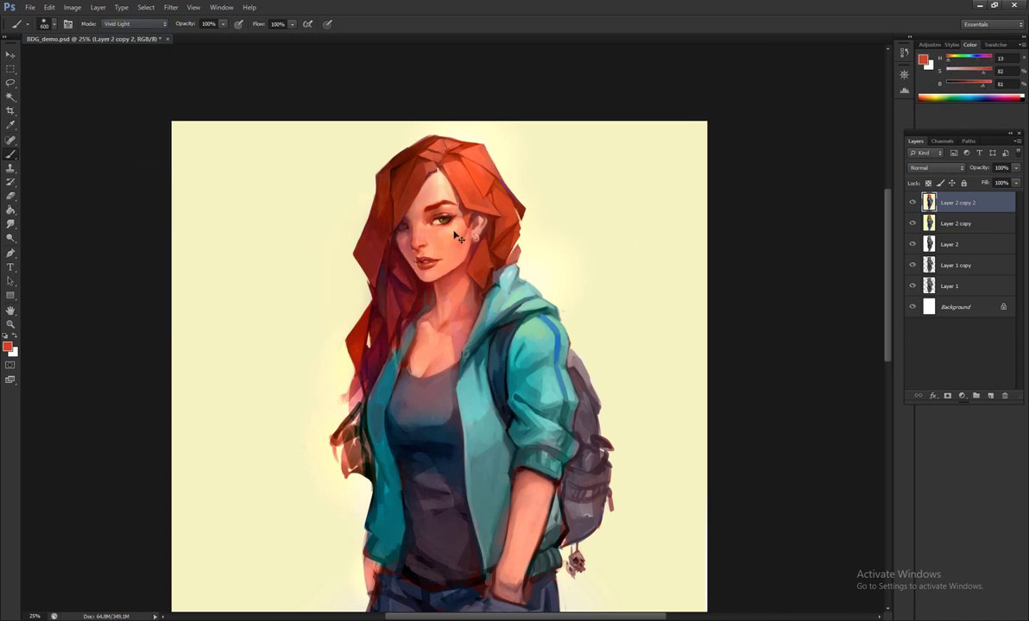
key(bracketright)
key(bracketright)
key(bracketleft)
key(bracketleft)
key(bracketleft)
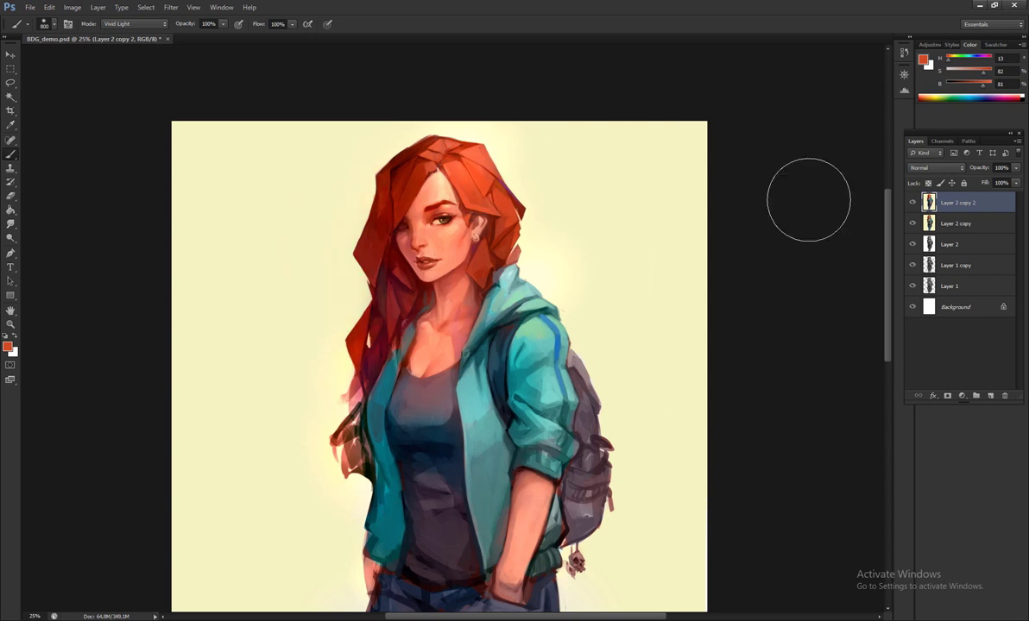
- Tint the visible eye with teal (H 182, S 58, B 56) at brush size 100
click(956, 64)
key(bracketright)
key(bracketright)
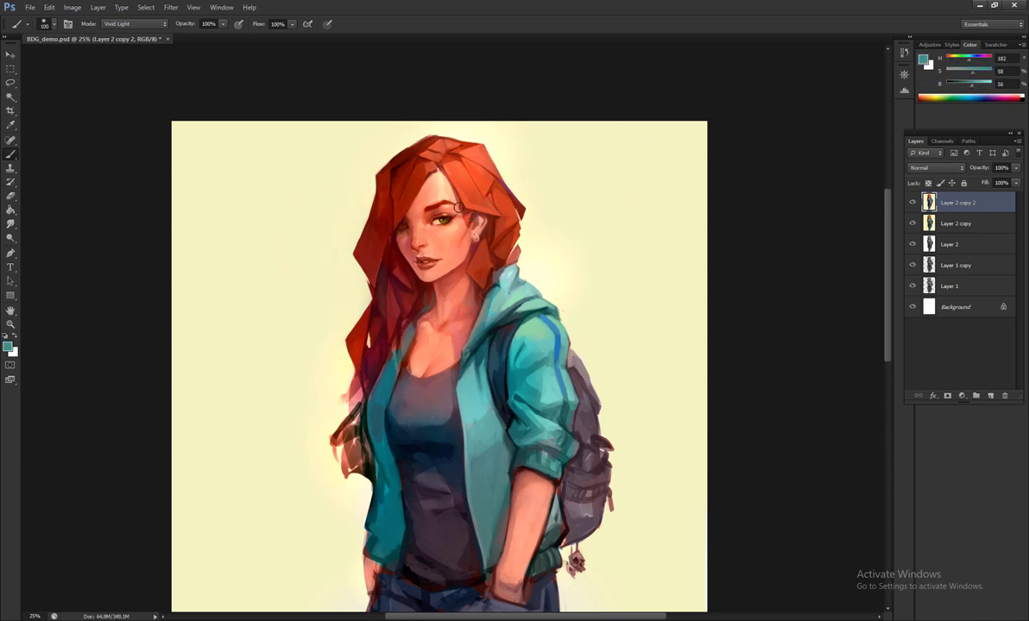
- Warm the chest of the tank top with peach sampled from the forehead, enlarging the soft Vivid Light brush to size 700
alt+click(436, 172)
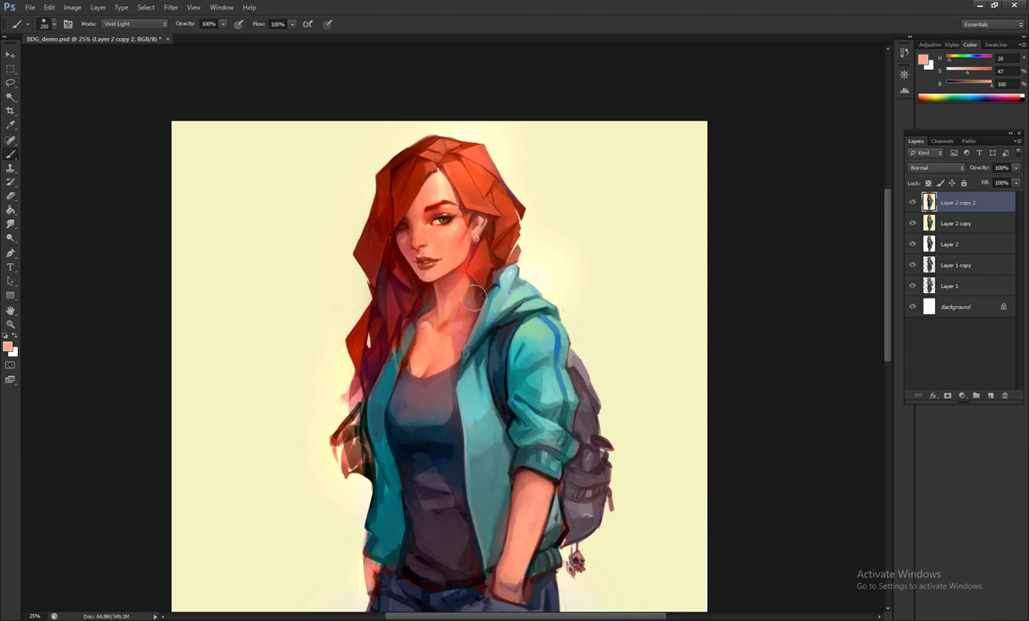
key(bracketright)
key(bracketright)
key(bracketright)
key(bracketright)
key(bracketright)
key(bracketright)
key(bracketright)
scroll(415, 331, down, 2)
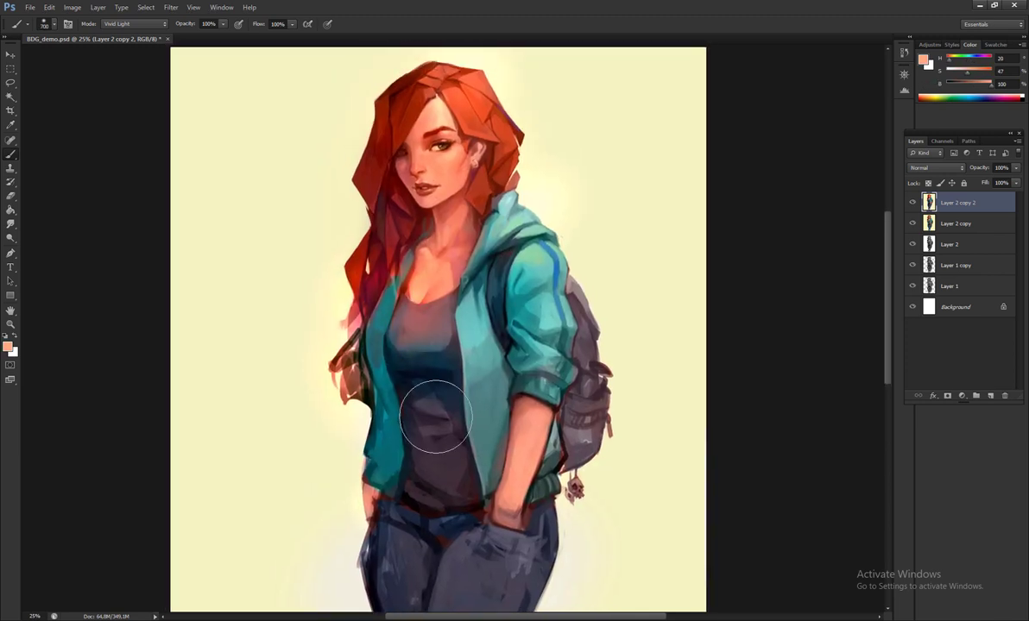
- Brighten the bare forearm and the hanging strands beside the jacket with the peach glaze, and reset the brush mode to Normal
key(bracketright)
key(bracketright)
scroll(540, 345, down, 3)
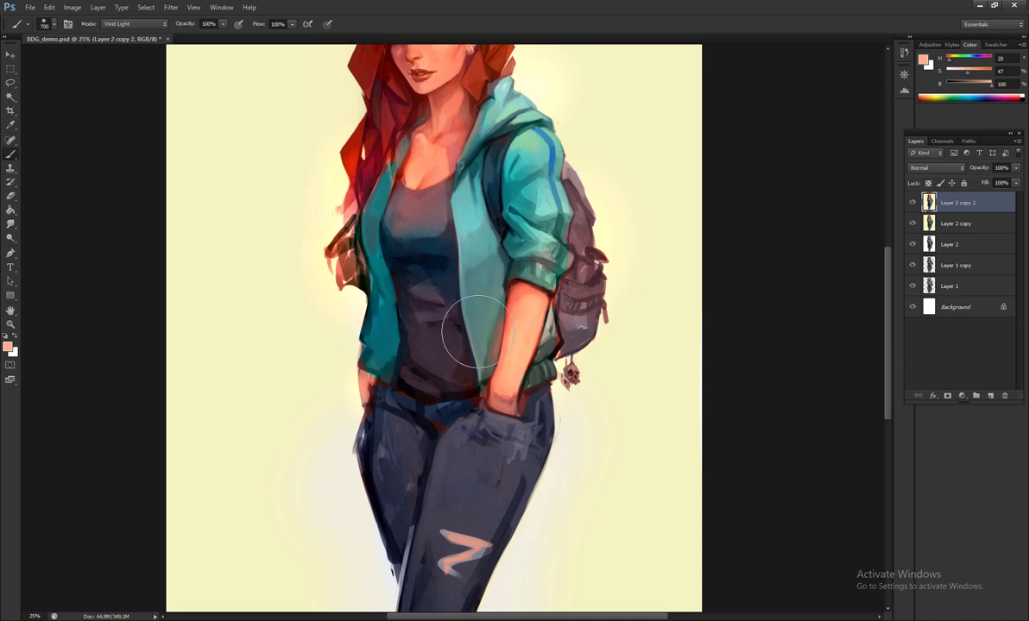
scroll(379, 412, up, 4)
drag(379, 412, 372, 447)
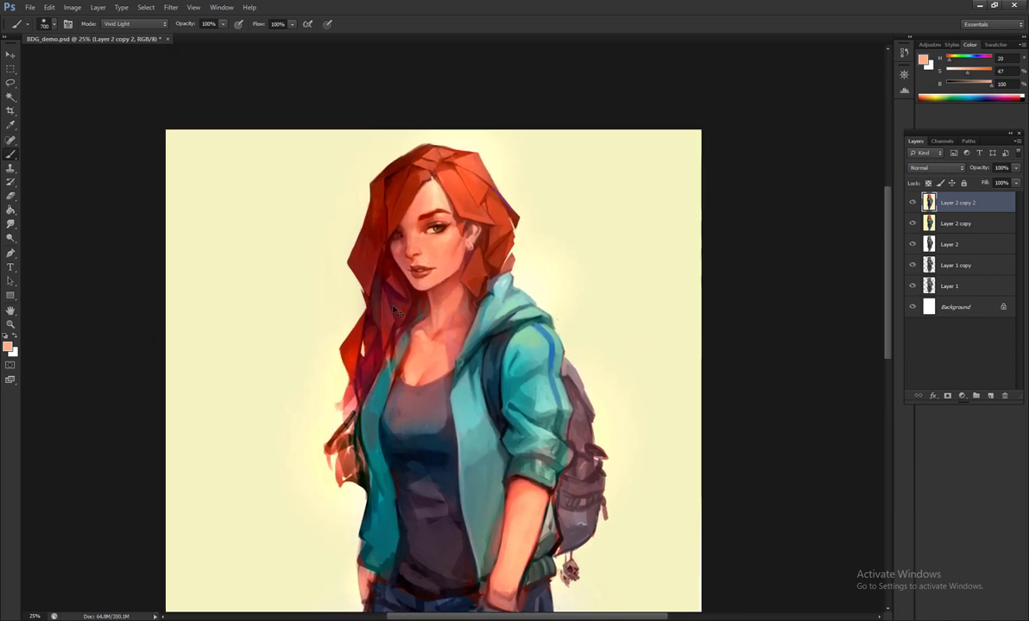
click(134, 23)
click(125, 35)
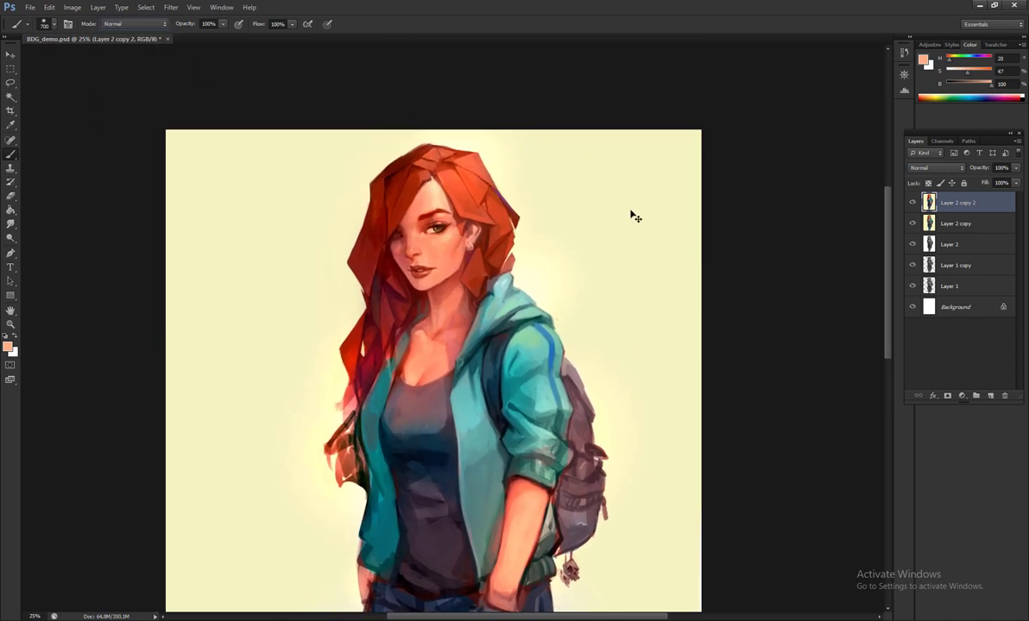
- Trim the long hair's outer contour with sampled background cream (H 53, S 22, B 96), and sample dark red for the strands over the chest
right_click(626, 211)
key(Escape)
alt+click(342, 279)
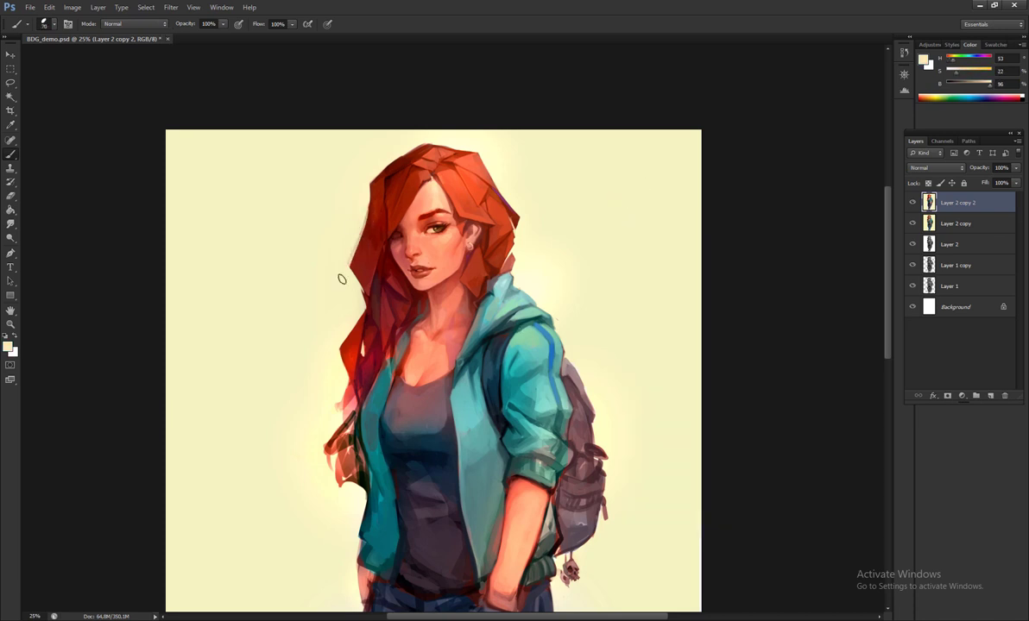
alt+click(372, 313)
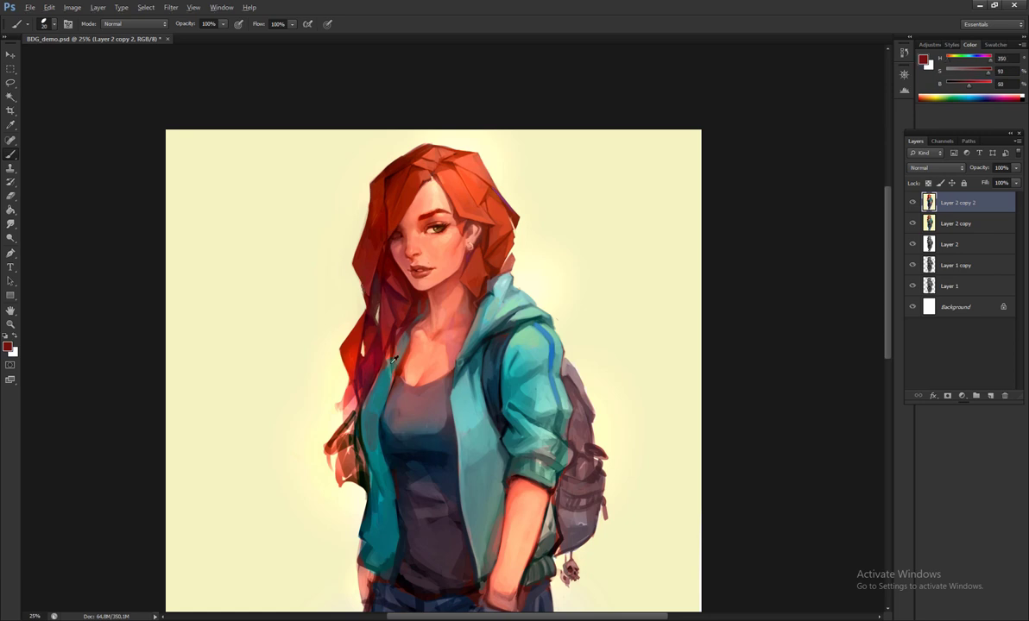
- Refine the narrow jacket front beside the tank top with sampled teals, enlarging the brush to size 40
alt+click(389, 377)
alt+click(463, 379)
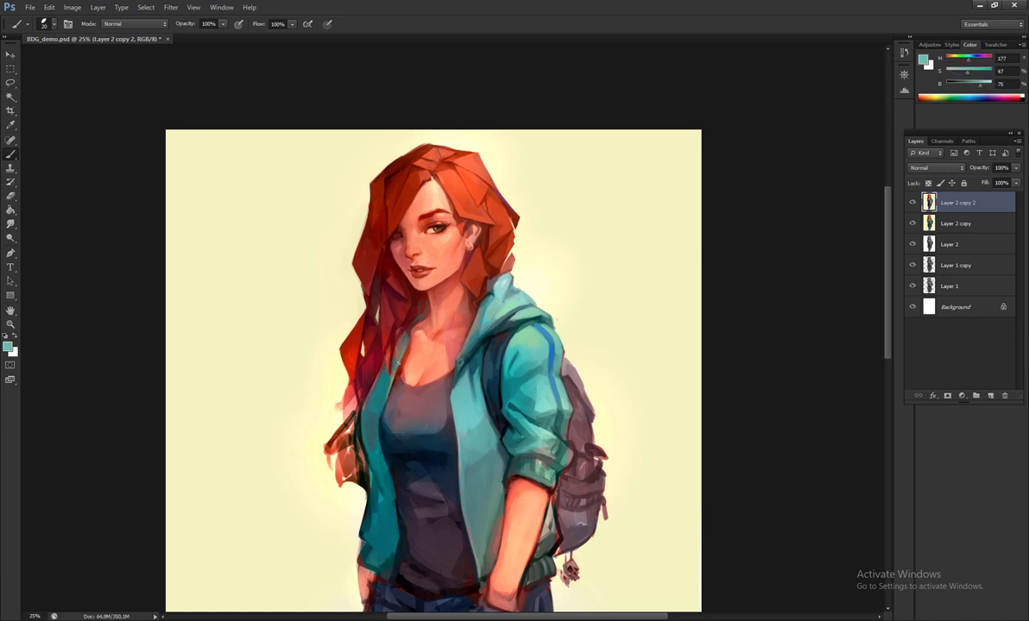
drag(396, 498, 416, 472)
key(bracketright)
key(bracketright)
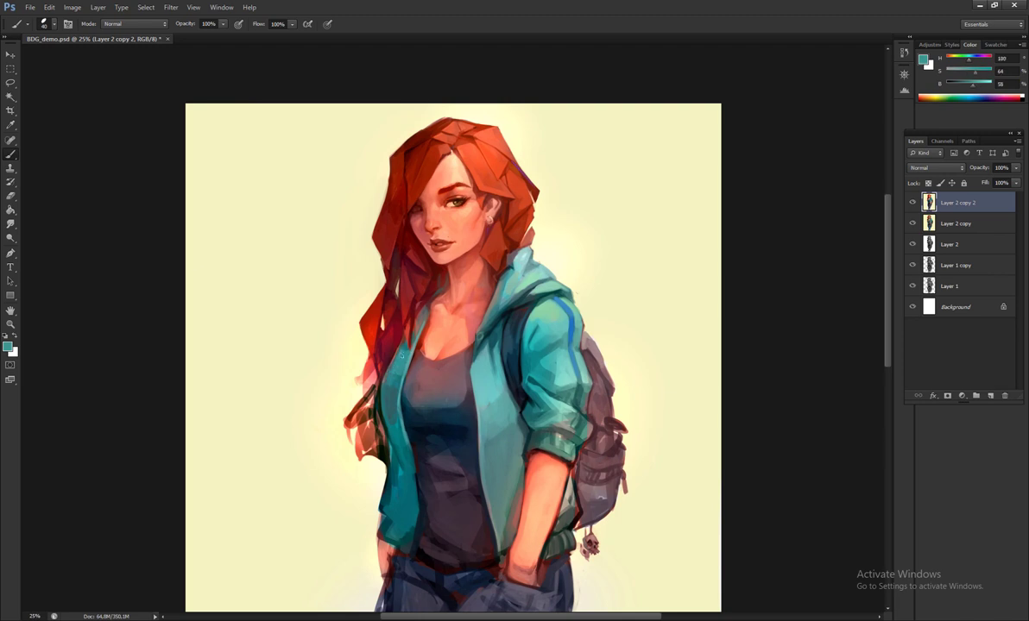
- Mirror the canvas and define the narrow jacket front's inner edge down to the hem with sampled teal at brush size 30
alt+click(399, 331)
key(ctrl+shift+h)
alt+click(514, 345)
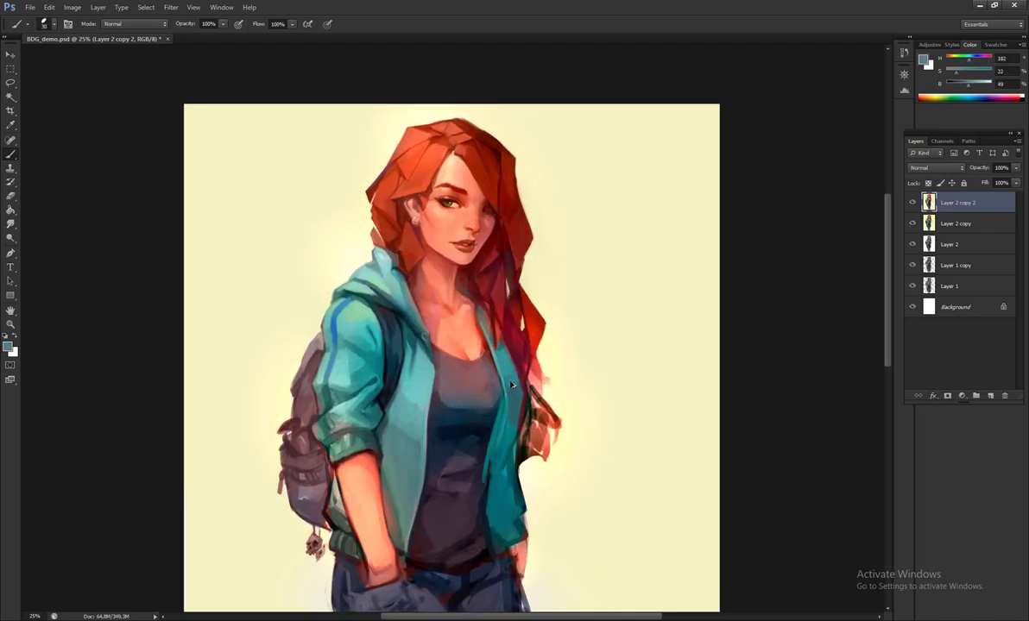
alt+click(483, 514)
drag(485, 436, 484, 511)
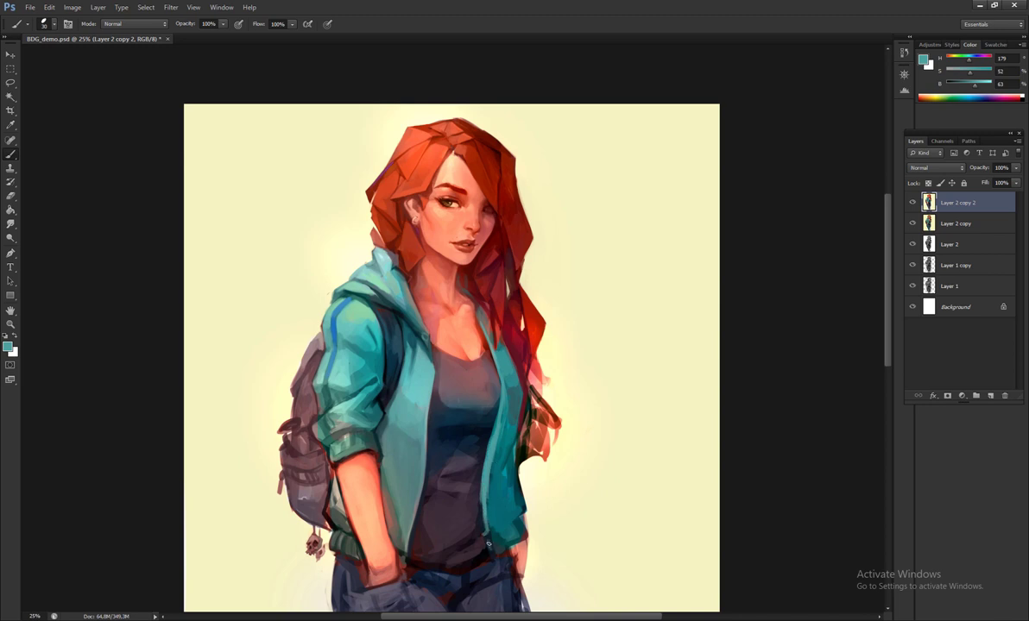
- Carve the jacket's outer edge below the hanging hair with pale cream (H 51, S 15, B 99) at brush size 40
key(bracketright)
drag(526, 410, 515, 464)
alt+click(515, 466)
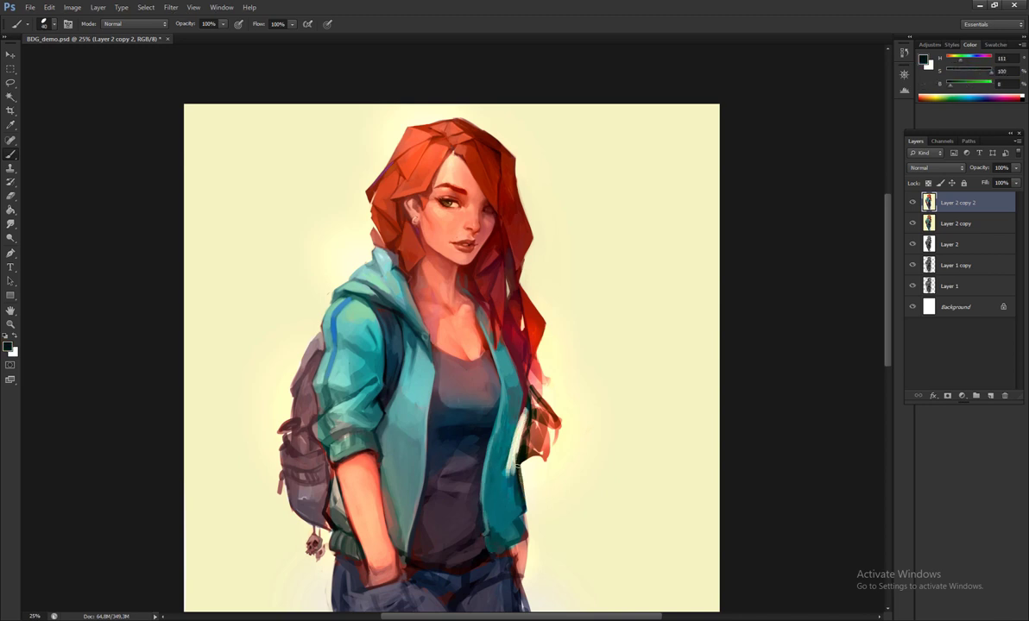
key(ctrl+shift+h)
alt+click(388, 386)
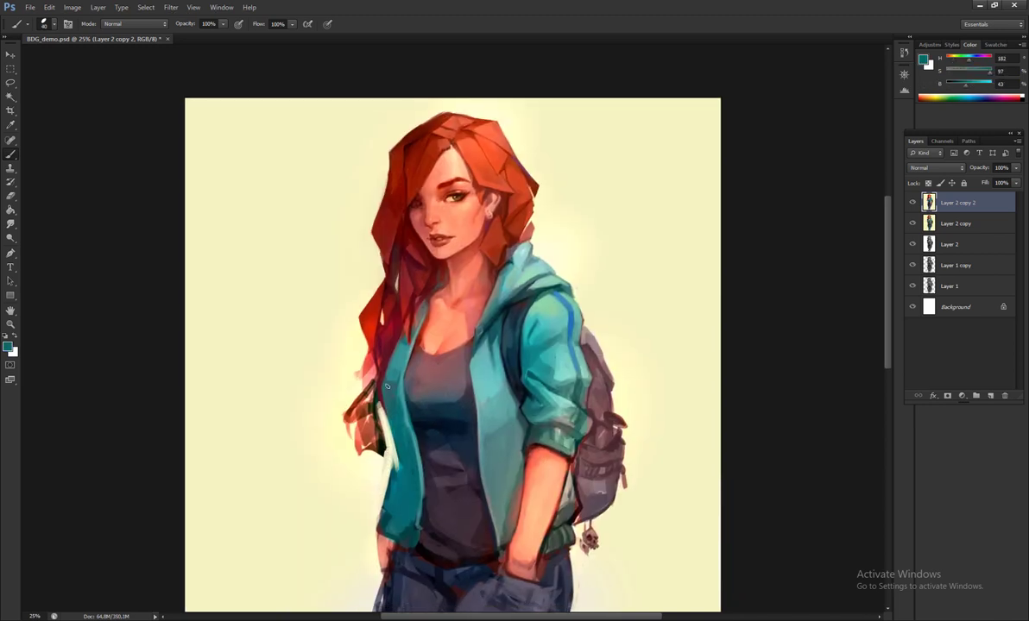
alt+click(386, 473)
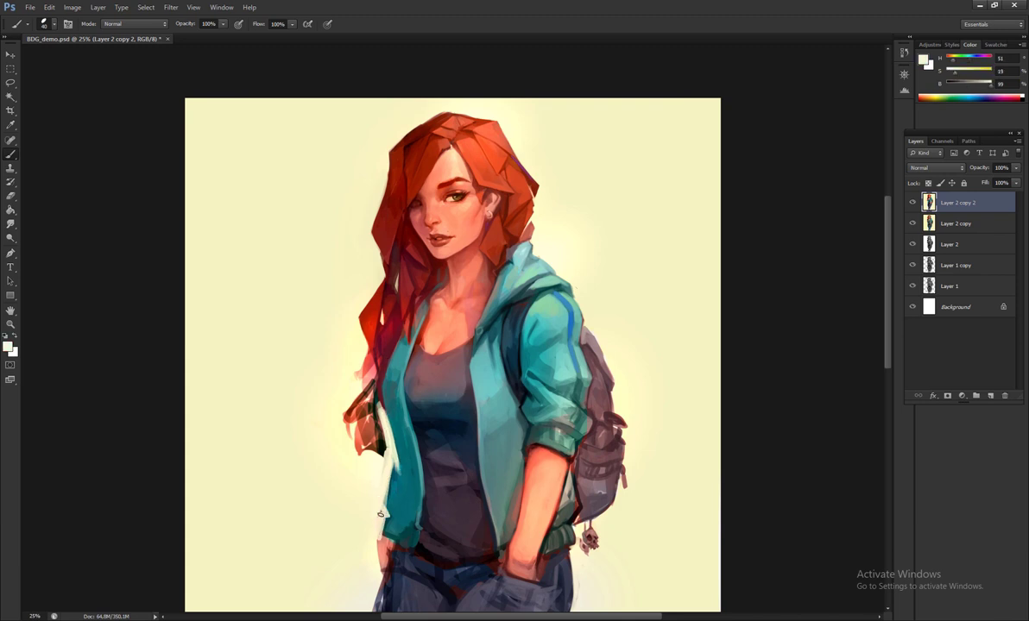
alt+click(390, 453)
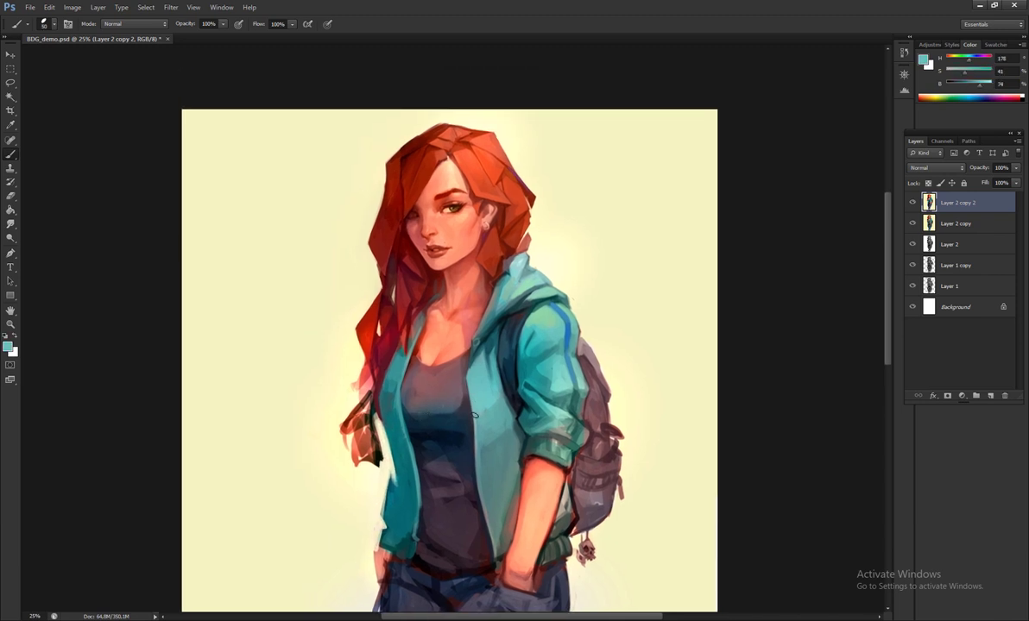
- Sharpen the wide jacket front's opening edge and the lapel with light teal at brush size 15, checking the shape on the mirrored canvas
alt+click(474, 415)
drag(677, 313, 691, 269)
key(ctrl+shift+h)
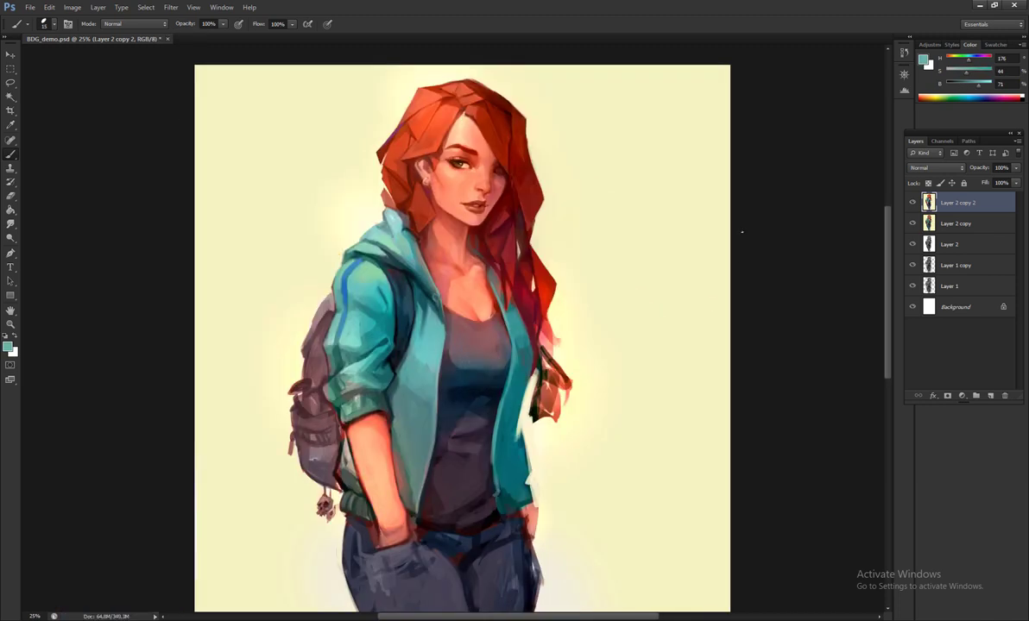
alt+click(419, 301)
alt+click(414, 290)
key(ctrl+shift+h)
alt+click(514, 306)
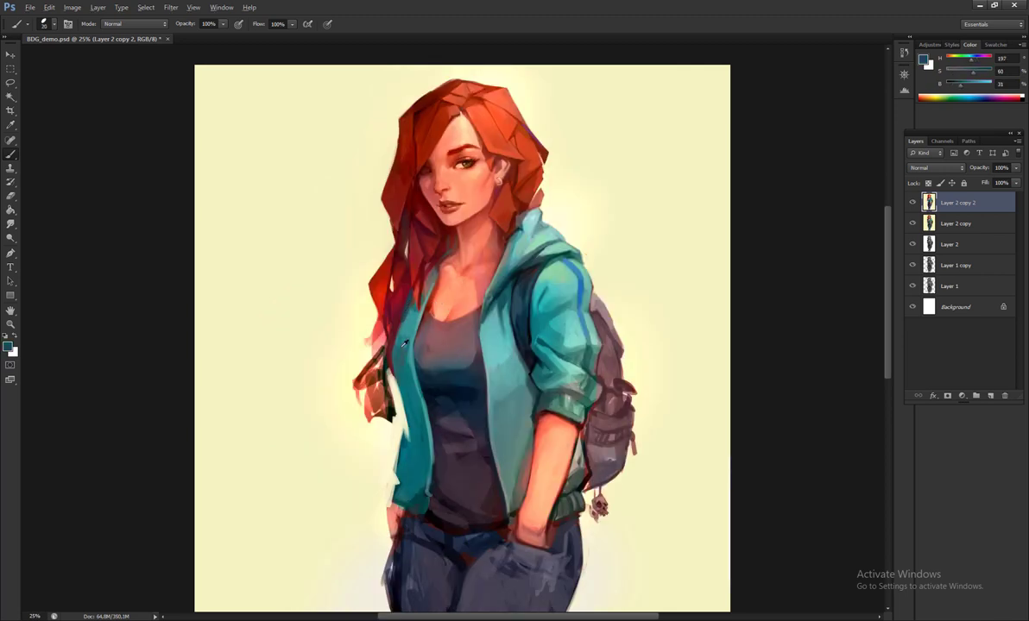
- Repaint the hanging hair tips beside the jacket with saturated red (H 7, S 87, B 87), and sample a softer red from the strand
alt+click(404, 315)
alt+click(369, 350)
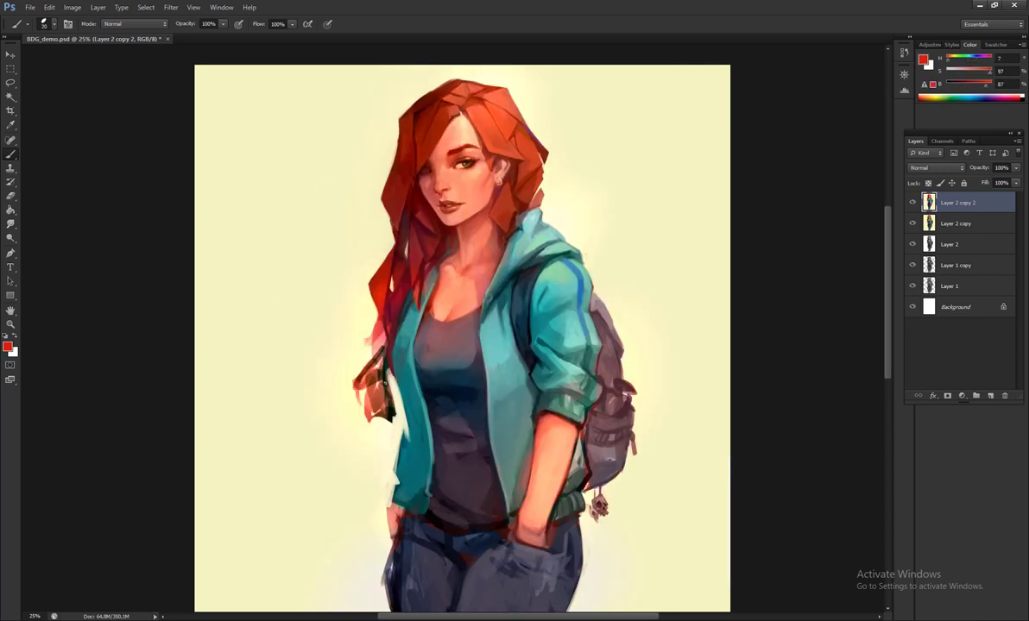
mouse_move(361, 341)
mouse_down()
mouse_move(361, 402)
mouse_move(335, 354)
mouse_move(350, 326)
mouse_move(365, 361)
mouse_up()
alt+click(337, 380)
alt+click(362, 349)
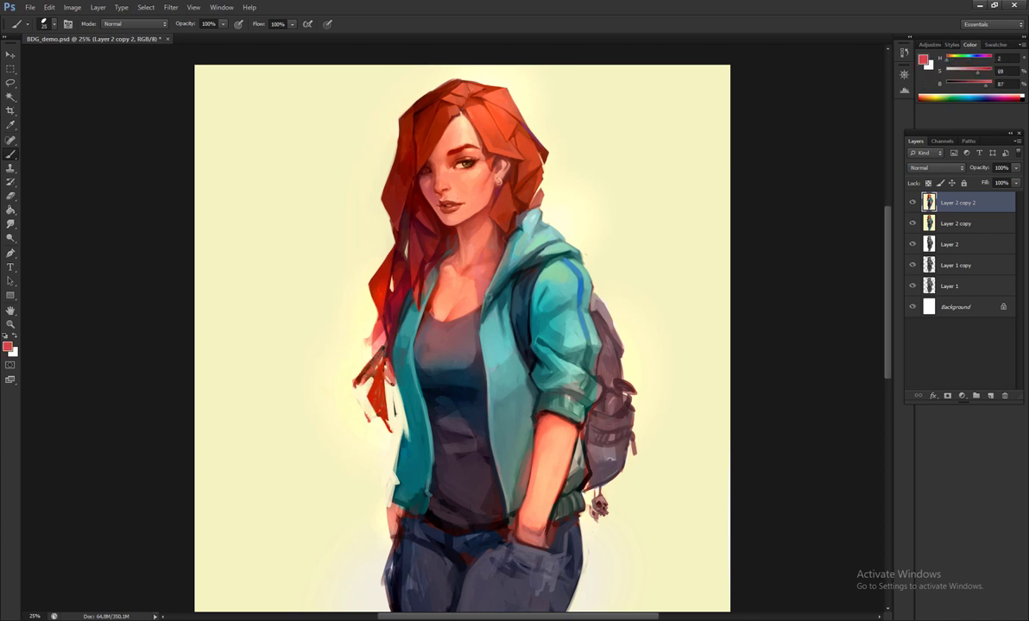
- Mirror the canvas, touch up the backpack's upper edge with sampled grey-brown (H 2, S 16, B 60), and mirror it back
key(ctrl+shift+h)
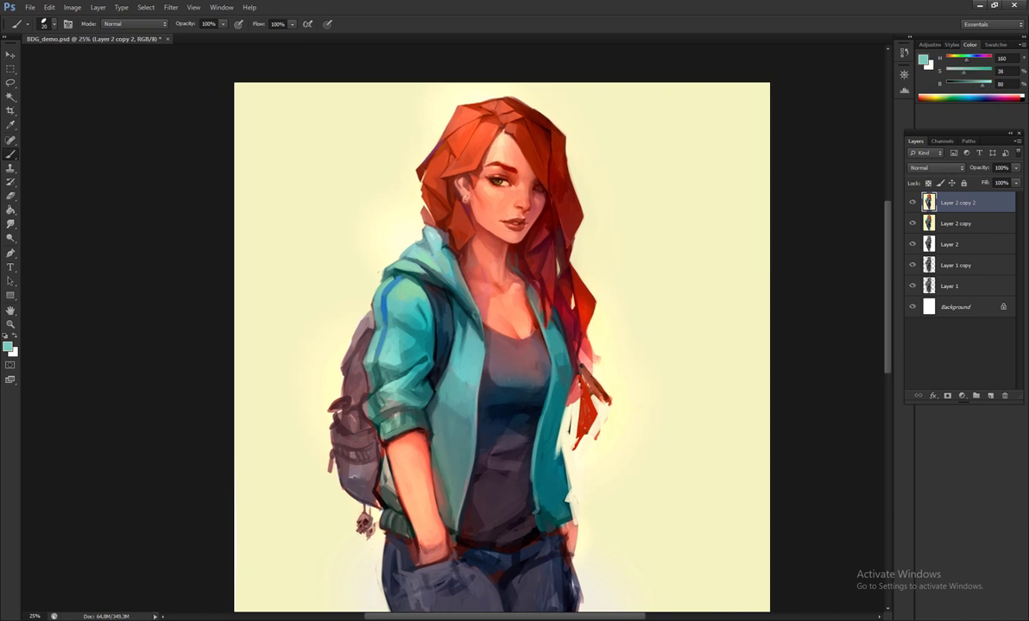
alt+click(358, 328)
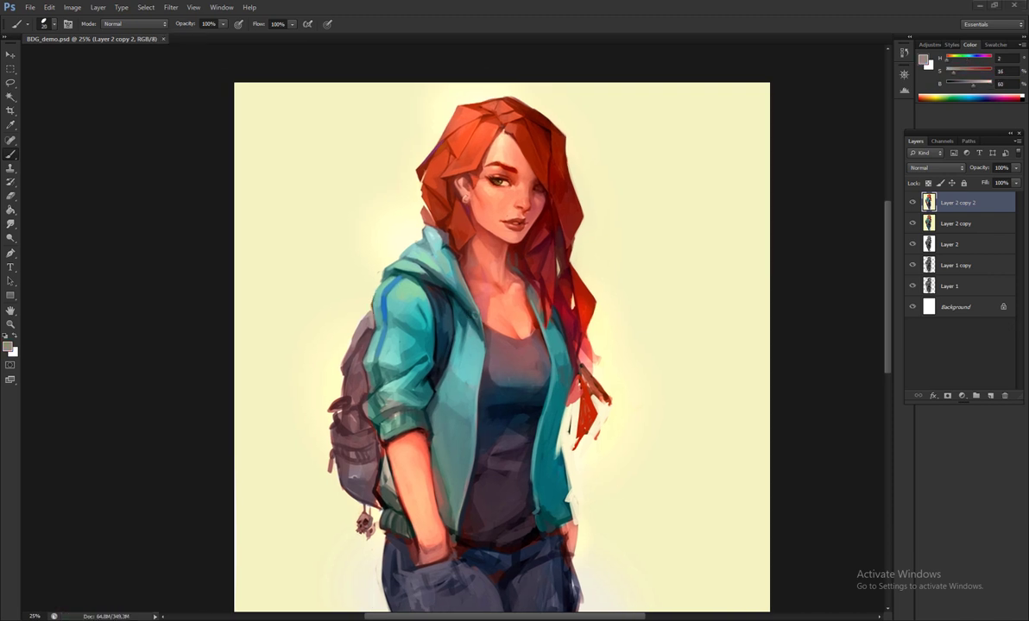
drag(394, 402, 414, 475)
alt+click(410, 372)
key(ctrl+shift+h)
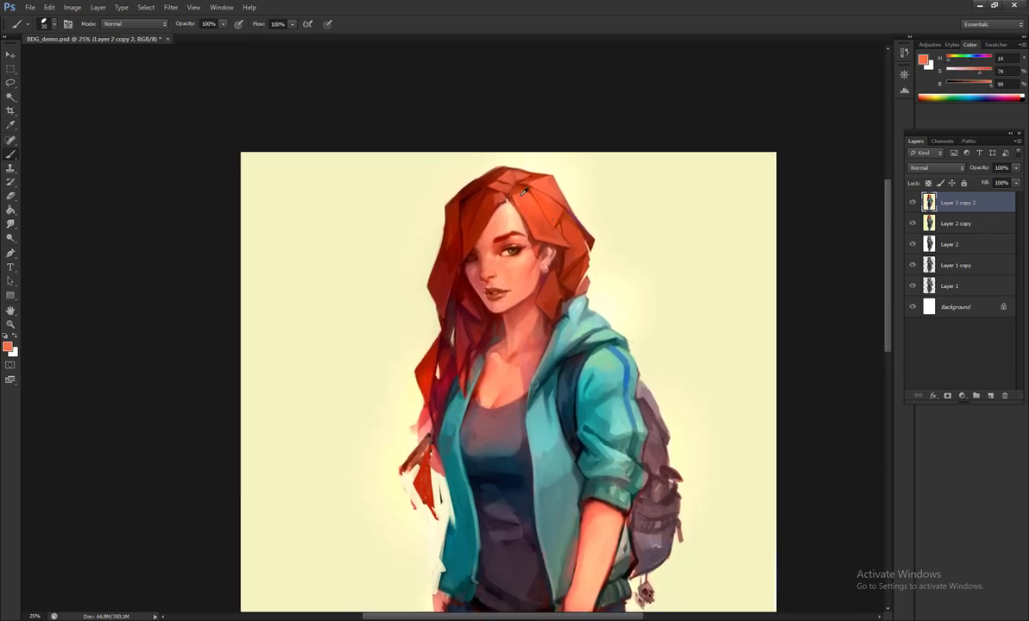
- Refine the hair's crown contour and side strands with sampled hair tones and dark red (H 5, S 90, B 44), reducing the brush to size 15
alt+click(488, 179)
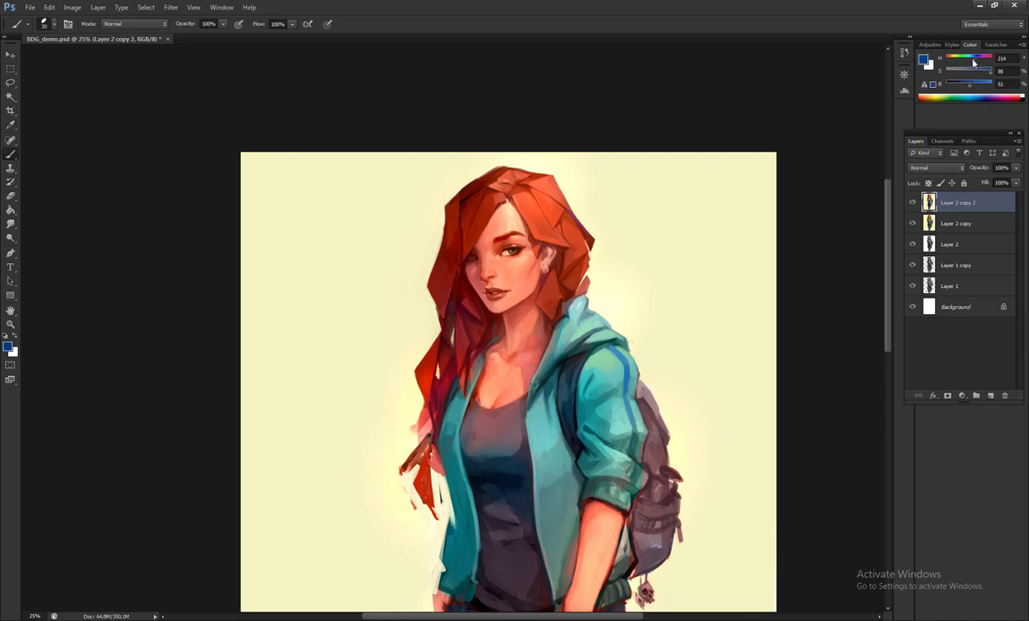
alt+click(604, 380)
alt+click(505, 169)
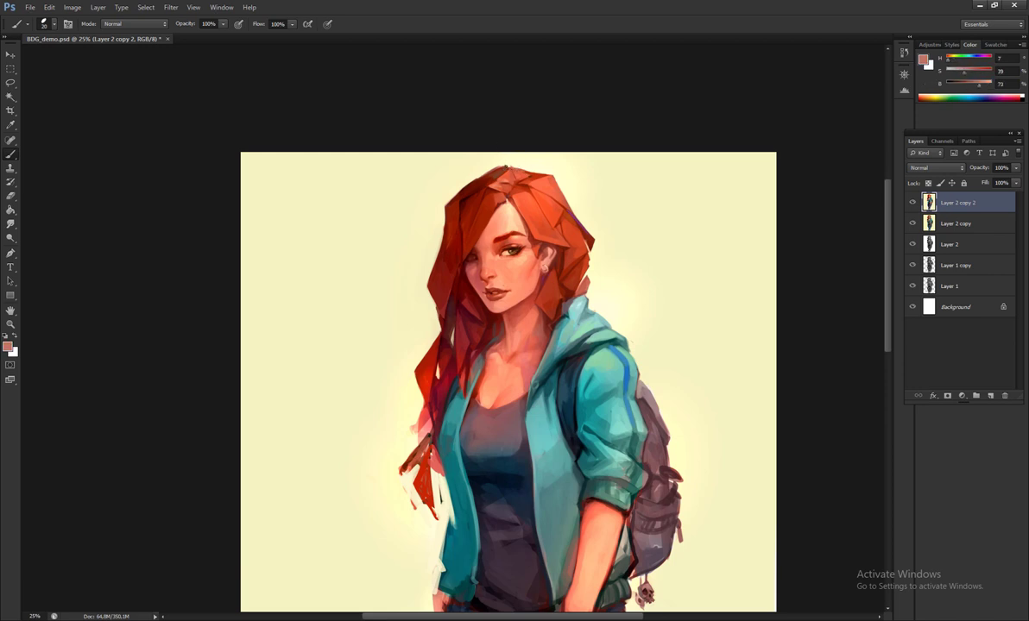
alt+click(513, 164)
alt+click(410, 291)
drag(410, 293, 400, 262)
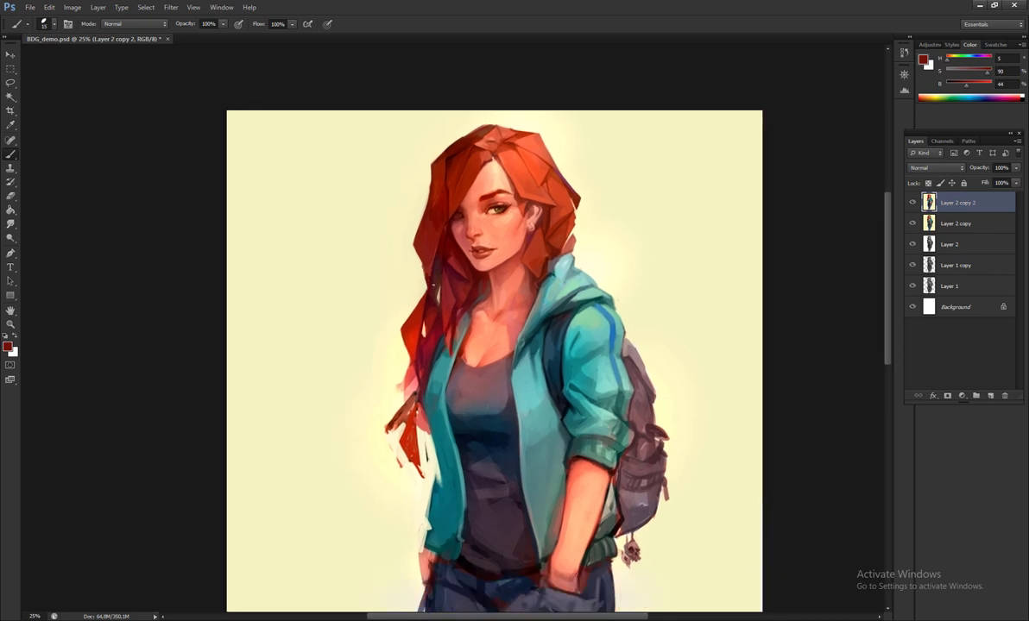
- Apply Liquify to a duplicate of the top painting layer, and mirror the canvas to review the whole figure
key(shift+ctrl+x)
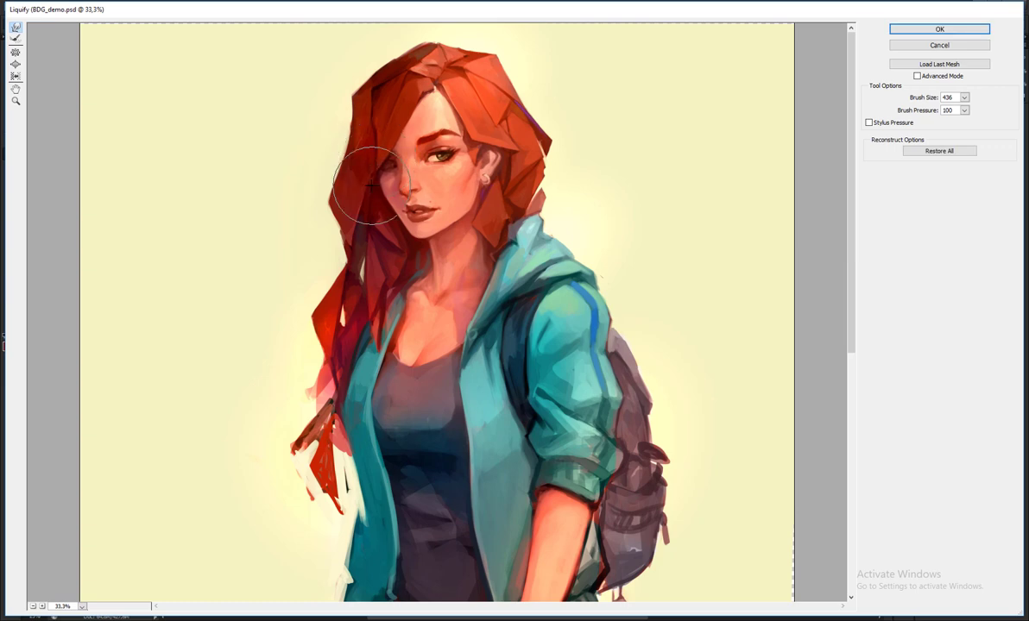
key(Return)
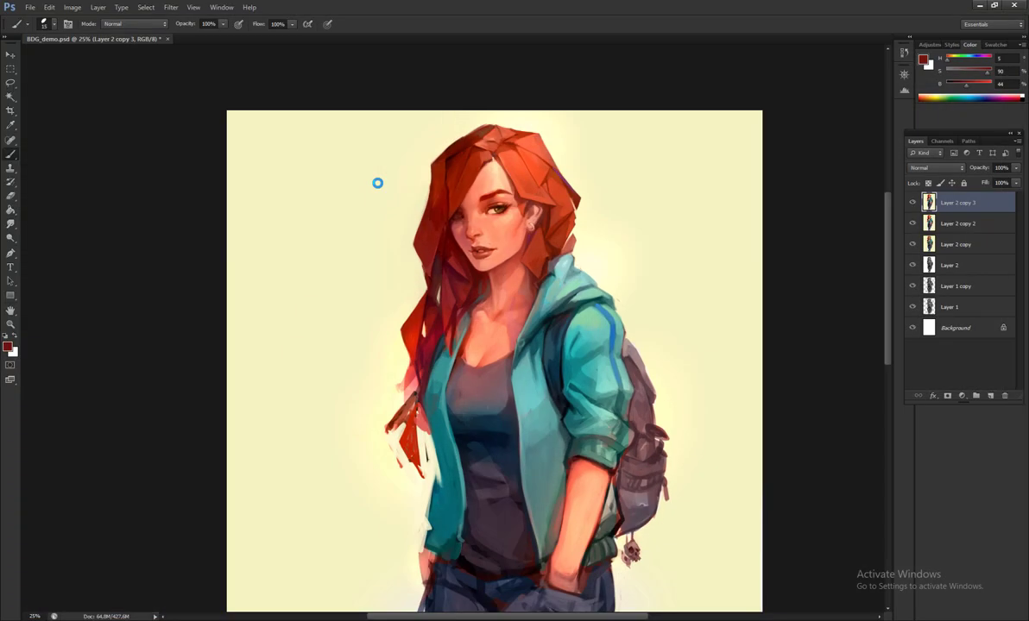
key(ctrl+shift+h)
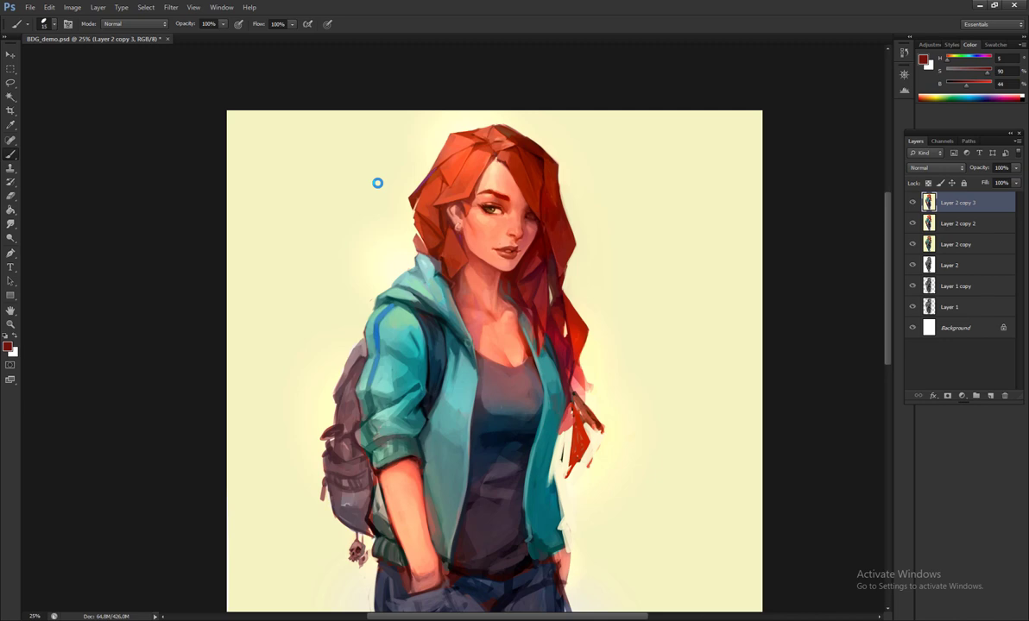
key(ctrl+minus)
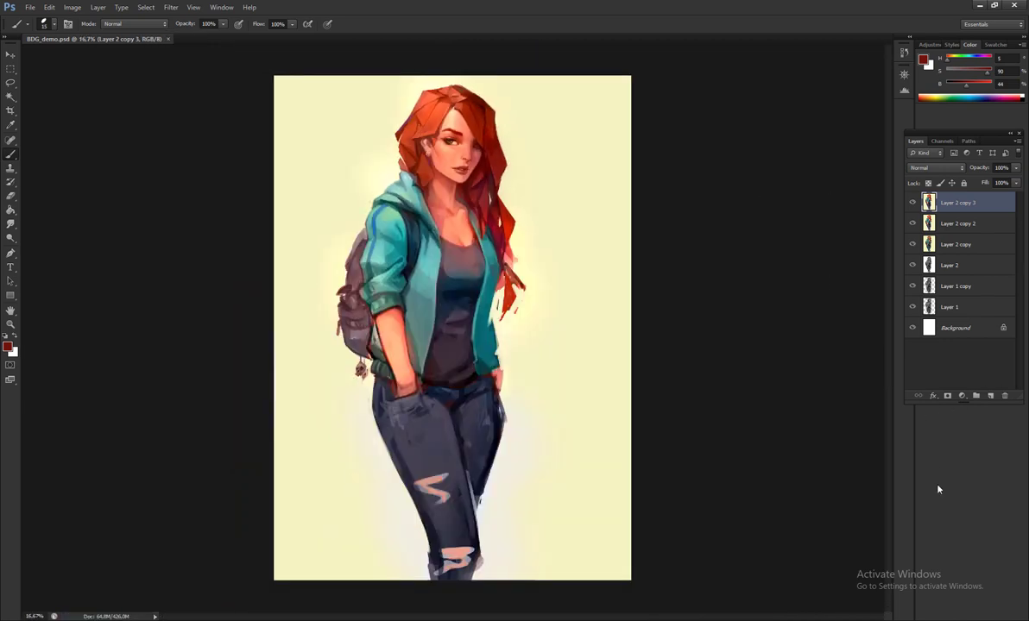
- Add a Selective Color adjustment layer above the painting and set its Reds to magenta +2 and yellow +2
click(961, 396)
click(893, 387)
drag(747, 272, 751, 275)
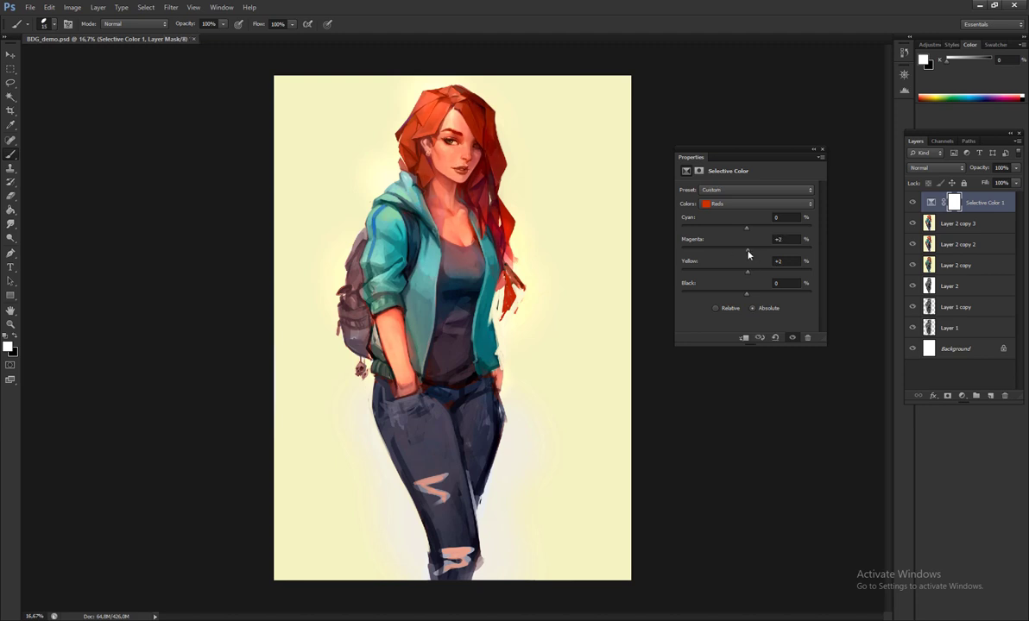
- Lower the yellow of another color range, then set the Blacks to yellow +65 and rebalance their cyan
click(756, 203)
click(716, 268)
drag(747, 270, 731, 275)
click(763, 208)
click(795, 276)
drag(746, 271, 788, 272)
drag(746, 228, 773, 228)
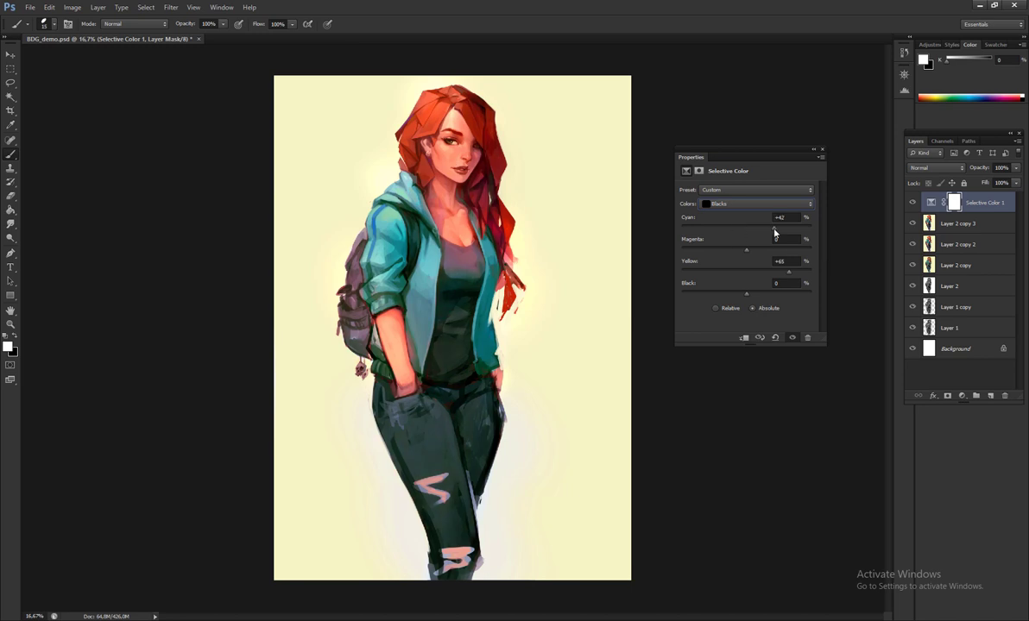
- Adjust the magenta amount of the Cyans in the Selective Color settings and close them
click(775, 204)
click(759, 236)
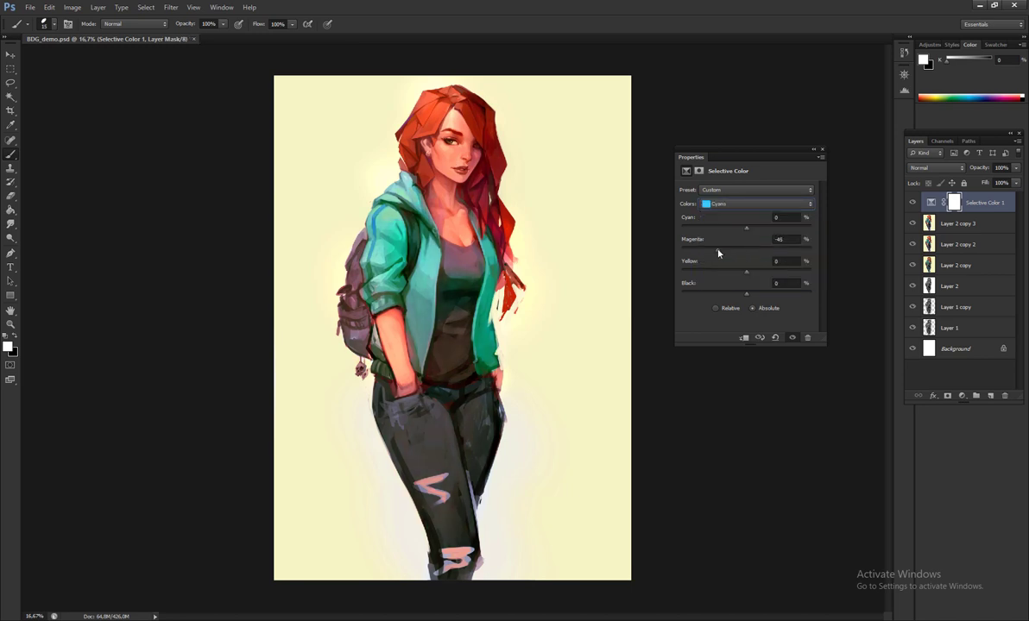
click(821, 150)
- Flip the canvas horizontally and merge the Selective Color layer into Layer 2 copy 3
key(ctrl+shift+h)
scroll(672, 414, up, 2)
scroll(672, 413, down, 1)
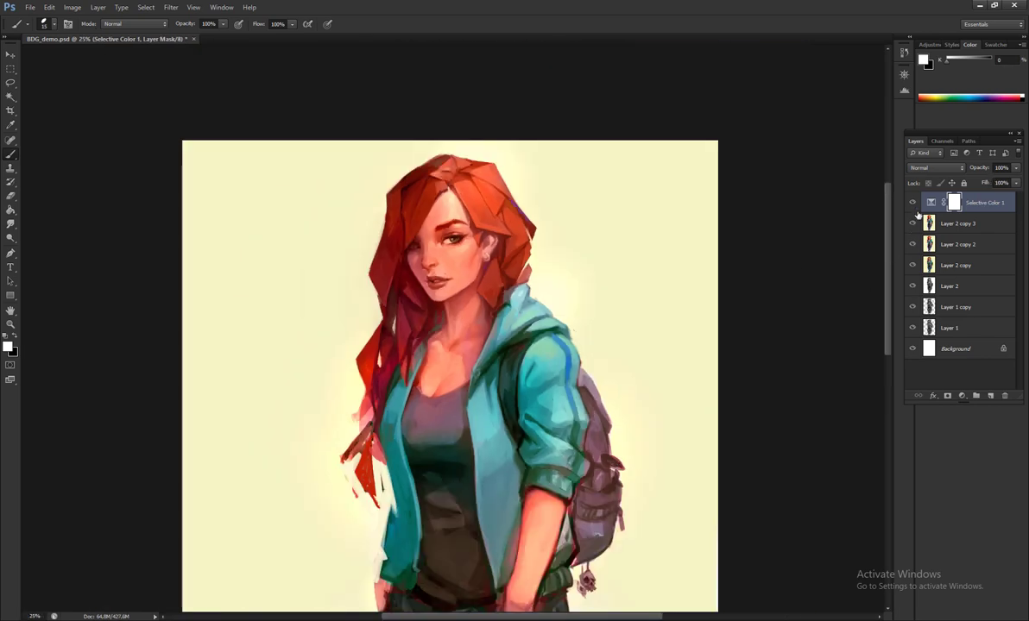
key(Delete)
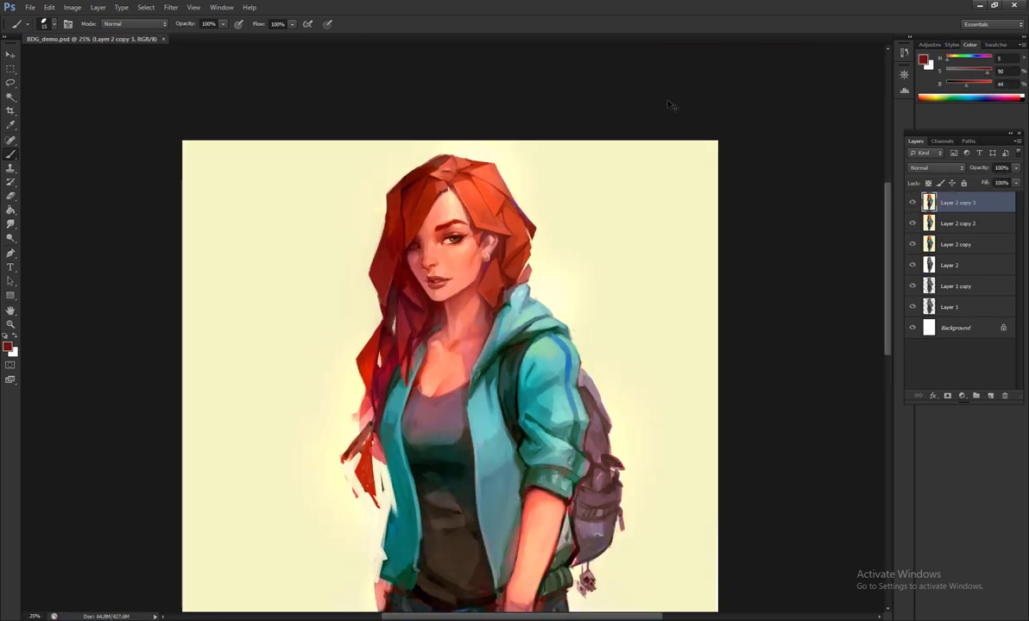
- Flip the canvas back and retouch the hair around the parting above the forehead with a small brush and sampled reds
key(ctrl+shift+h)
key(ctrl+plus)
key(ctrl+plus)
right_click(480, 220)
double_click(543, 294)
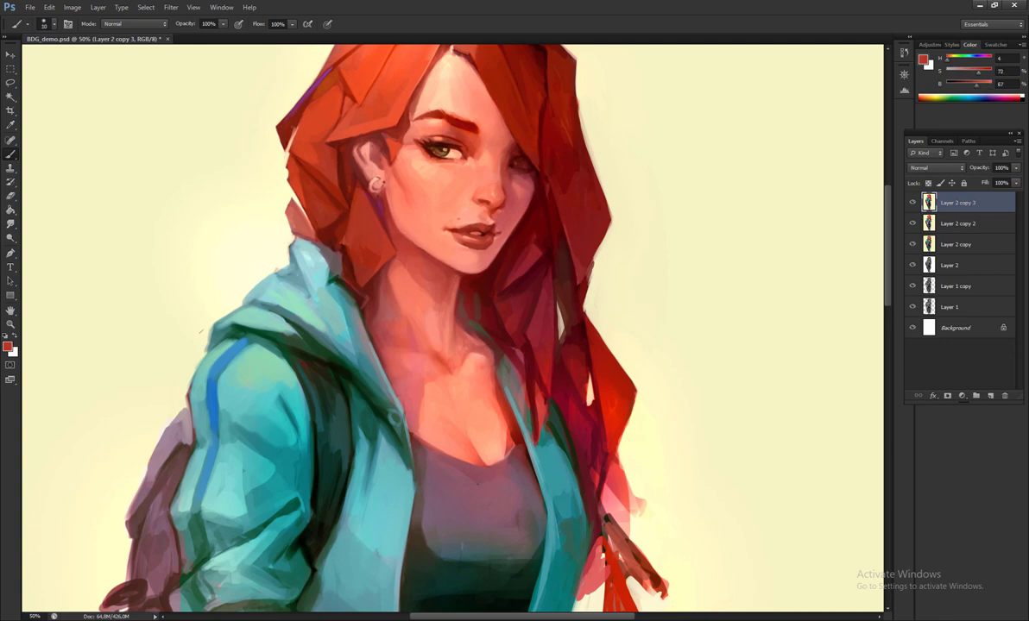
drag(459, 55, 473, 135)
alt+click(473, 135)
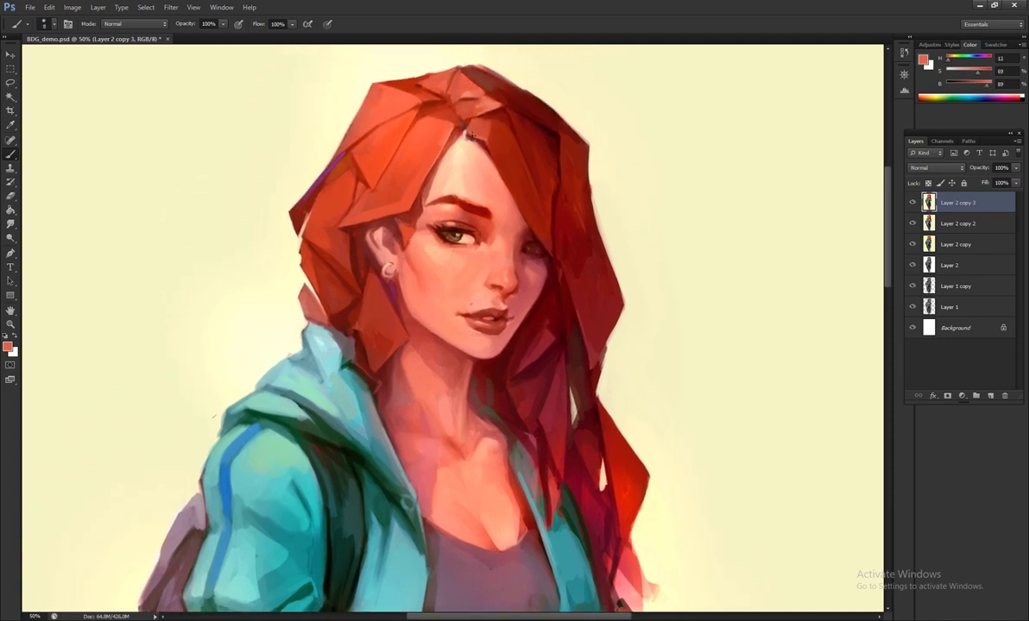
- Darken details of the face with the Burn tool set to Midtones at 50% exposure
scroll(473, 135, up, 5)
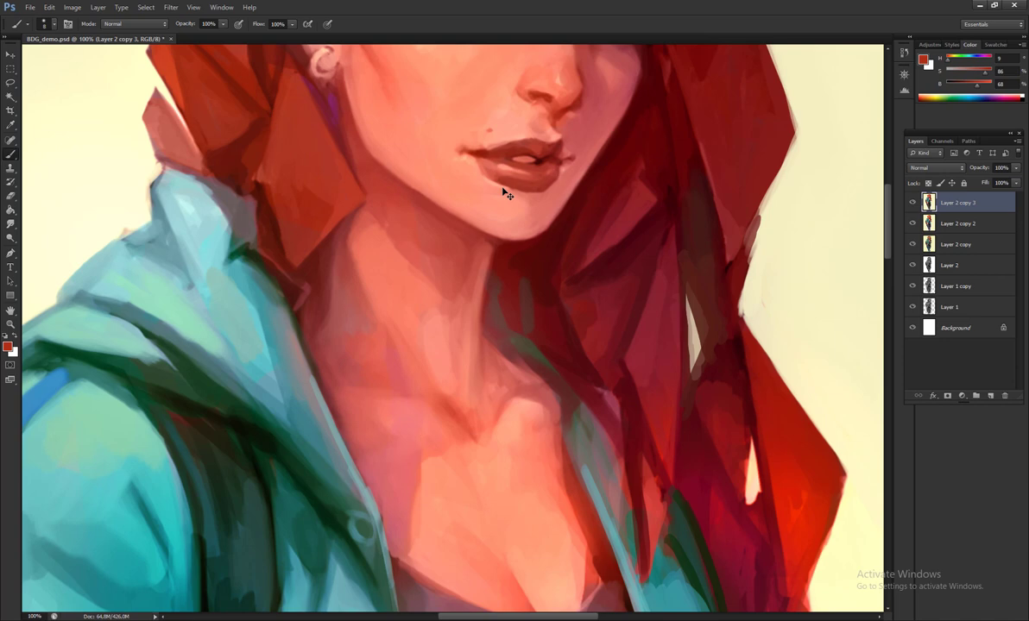
click(11, 238)
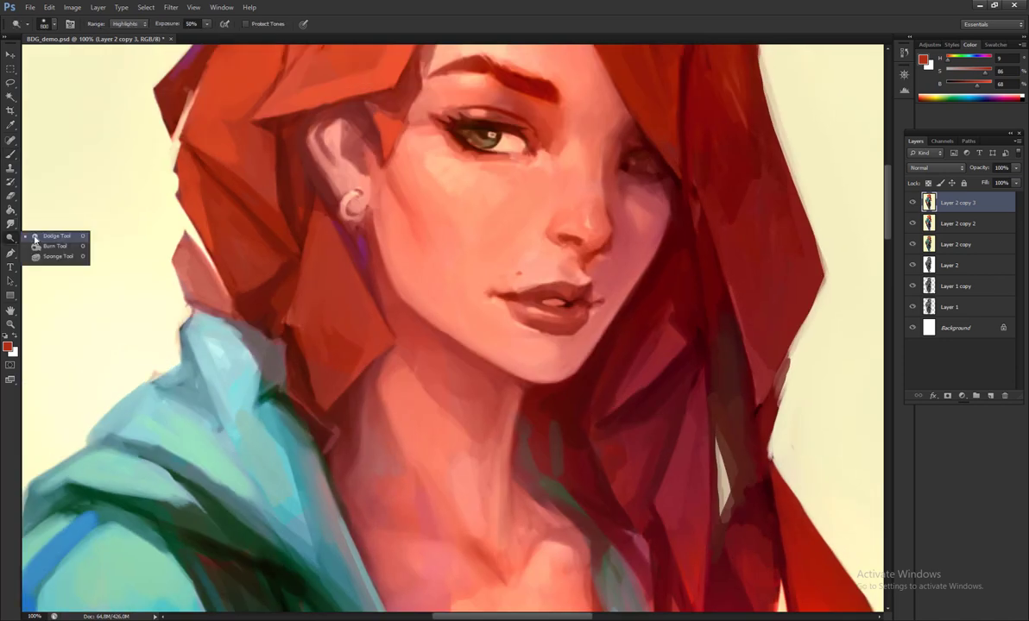
click(54, 246)
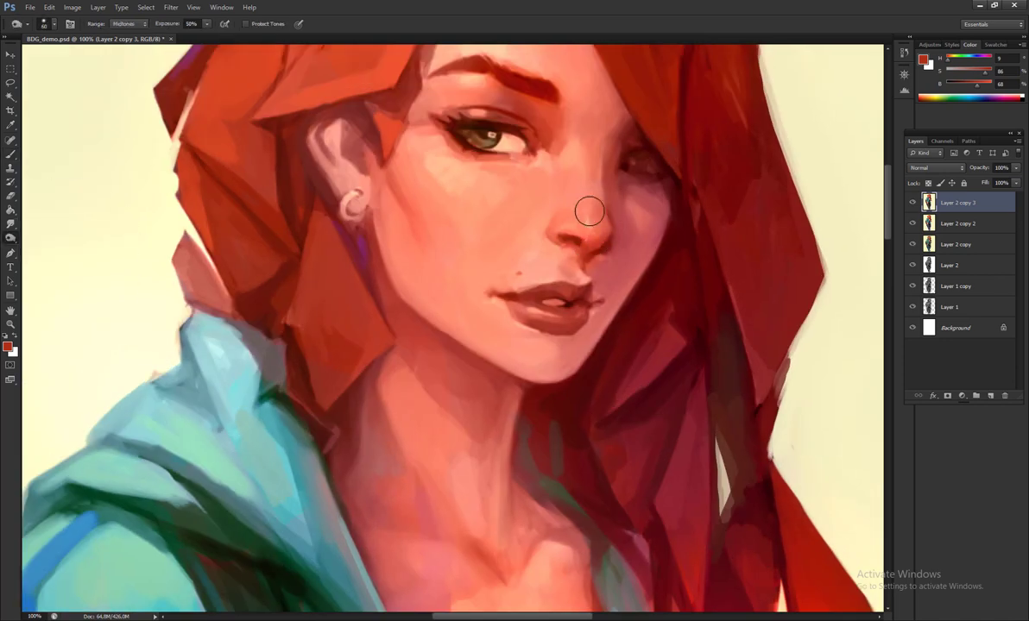
- Smudge the area below the nose and touch up the skin around the mouth with sampled peach on the flipped canvas
key(r)
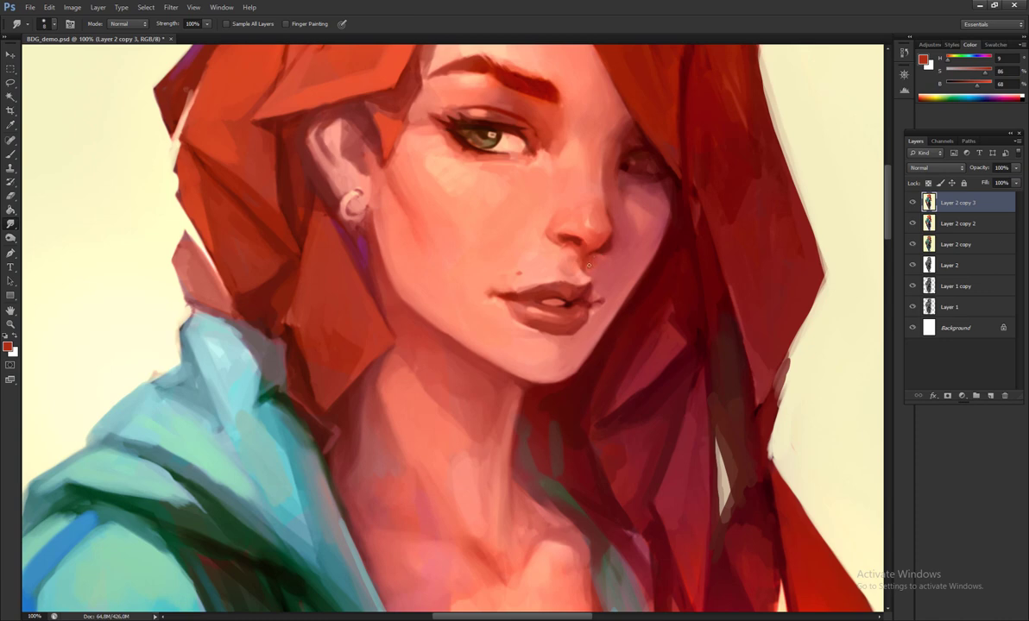
key(h)
drag(529, 191, 586, 218)
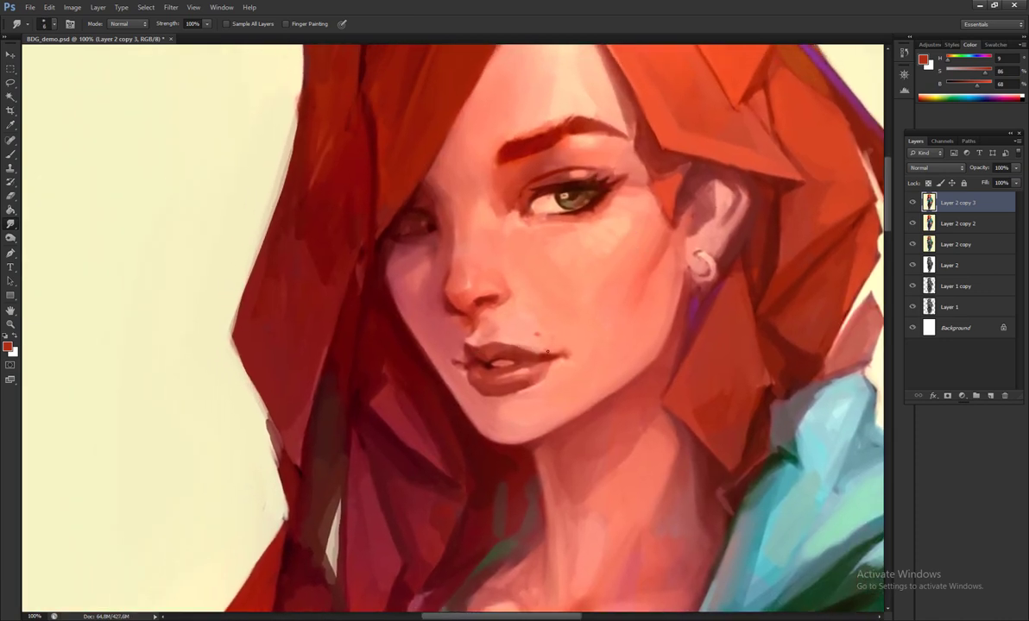
key(b)
alt+click(520, 334)
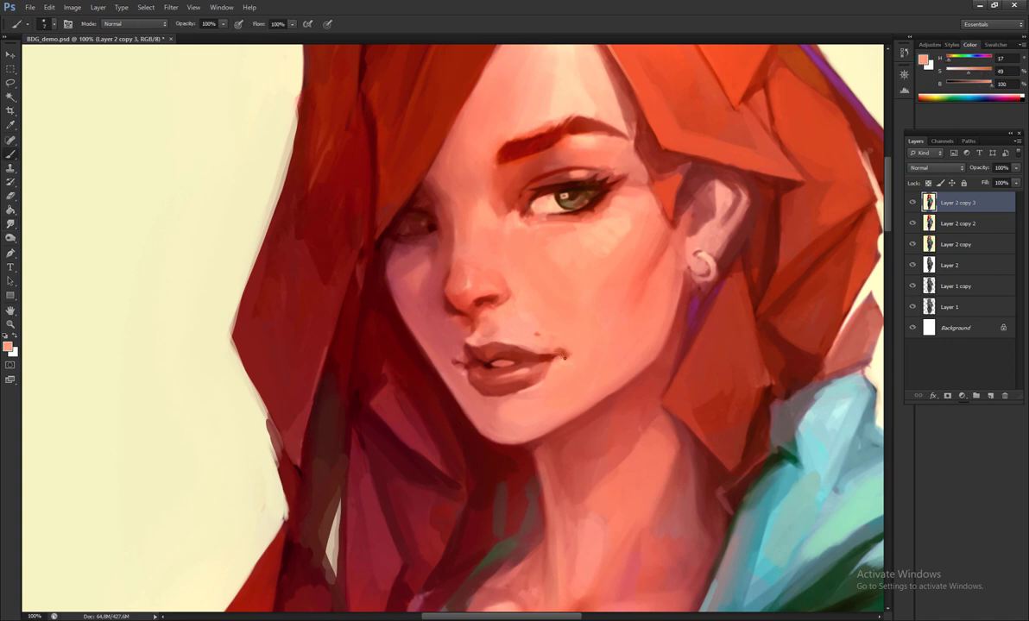
- Retouch the shaded side of the face and the hair beside it with sampled red and skin tones
key(ctrl+minus)
key(ctrl+minus)
key(ctrl+minus)
key(ctrl+minus)
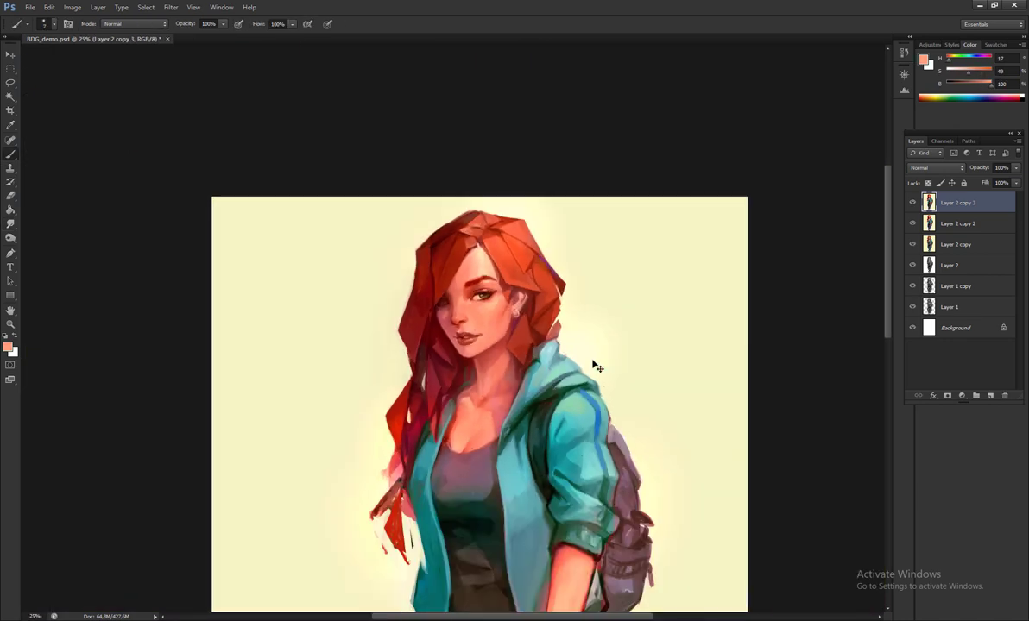
alt+click(432, 302)
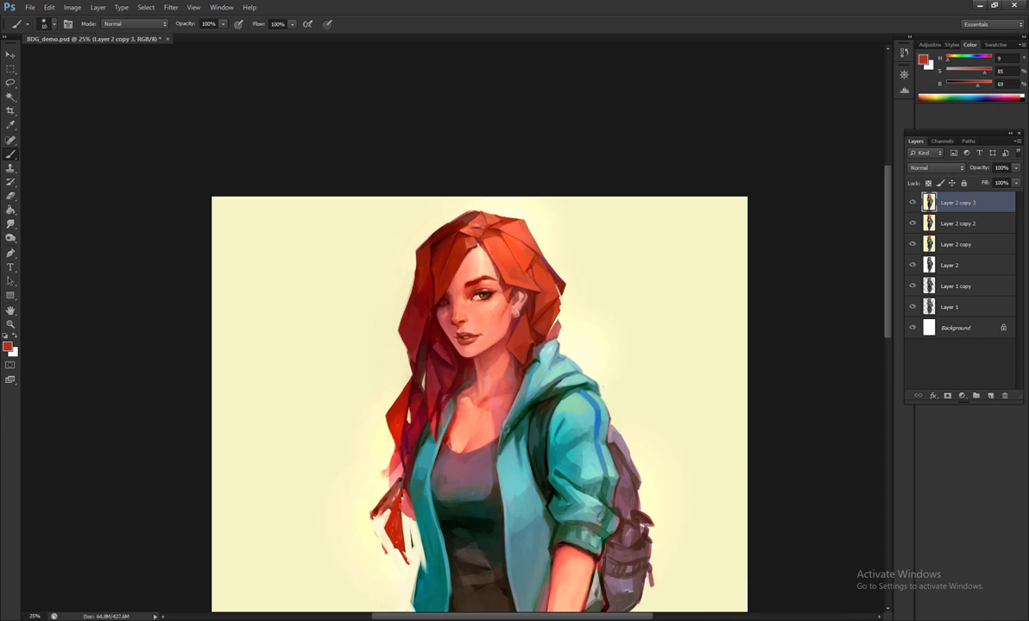
alt+click(462, 326)
alt+click(463, 304)
alt+click(485, 306)
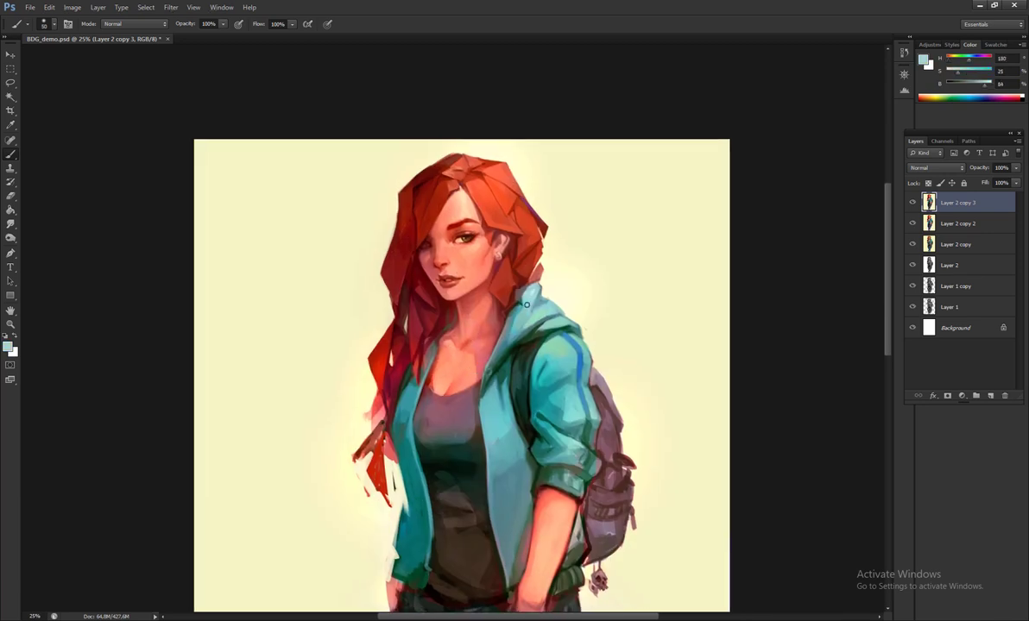
- Repaint the light areas of the jacket's hood and sleeve with sampled teal tones
alt+click(525, 323)
alt+click(532, 322)
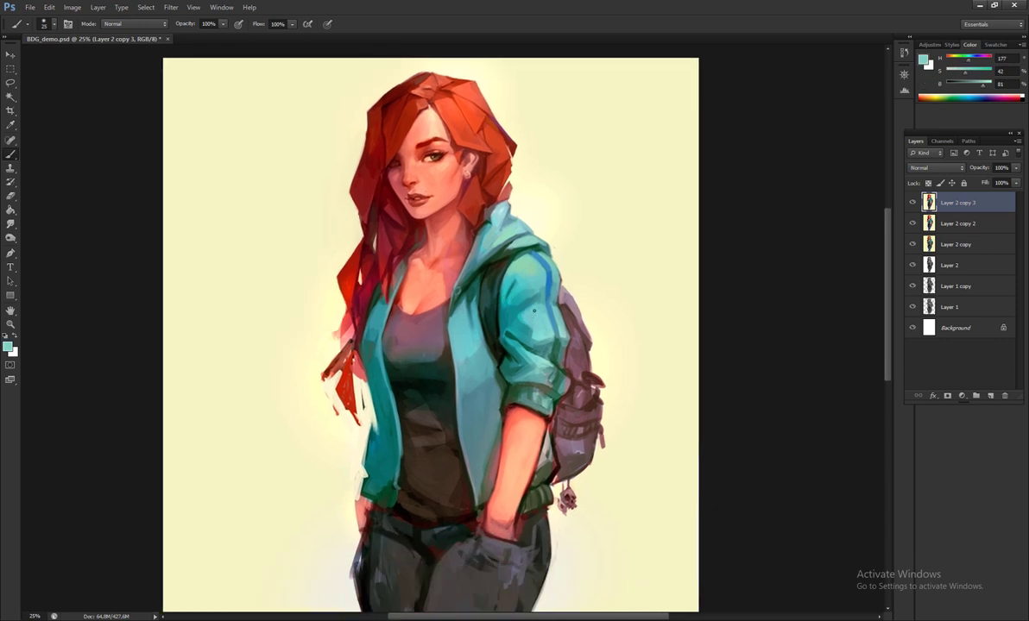
- Flip the canvas and glaze purple over the long shaded hair with a large soft brush in Lighten mode at size 1025
key(ctrl+shift+h)
drag(550, 301, 647, 381)
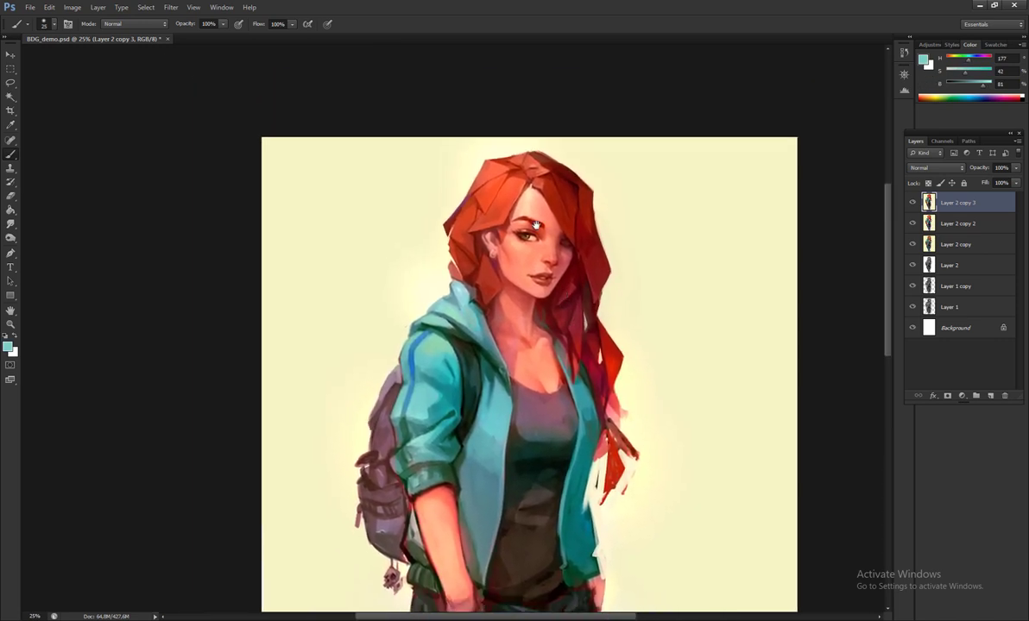
click(133, 24)
click(121, 89)
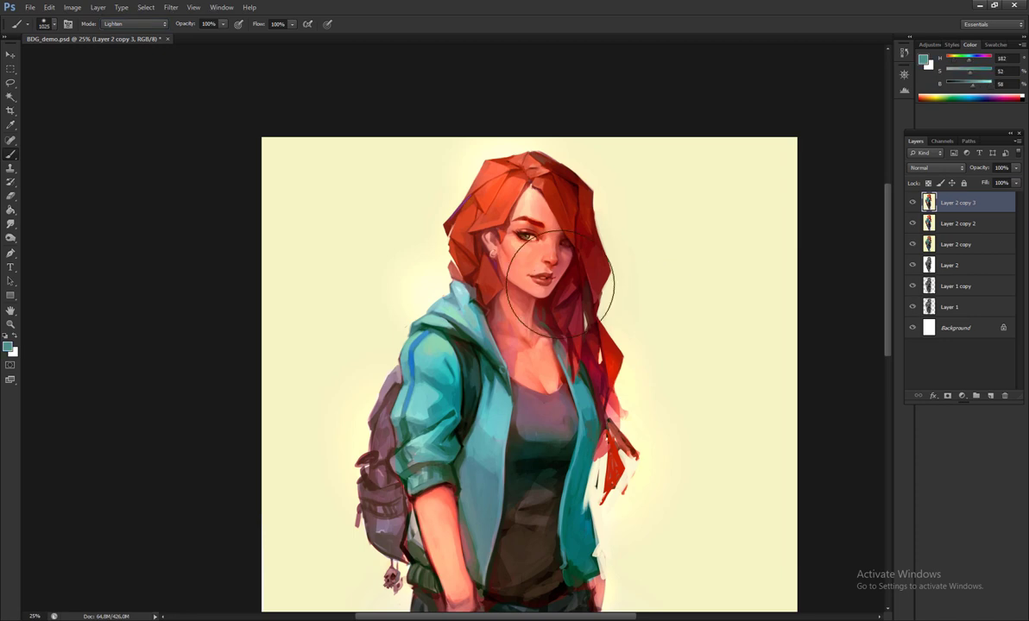
drag(975, 60, 981, 60)
mouse_move(660, 200)
mouse_down()
mouse_move(652, 322)
mouse_move(582, 491)
mouse_up()
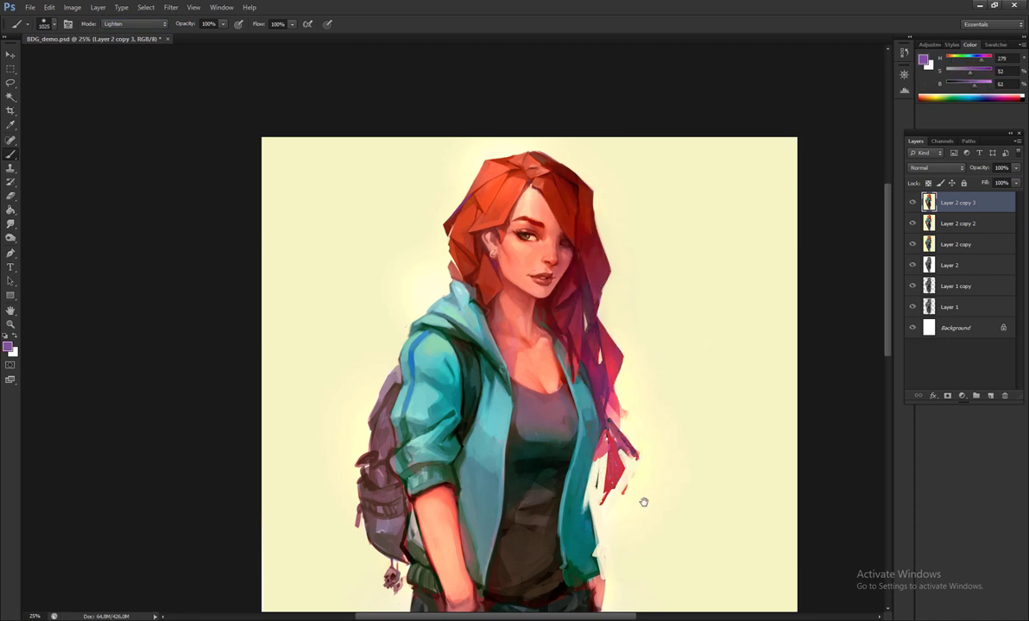
- Extend the purple Lighten glaze down the shaded edge of the jacket and hips, and flip the canvas
scroll(643, 501, down, 3)
scroll(639, 451, down, 5)
key(ctrl+shift+h)
scroll(673, 288, up, 8)
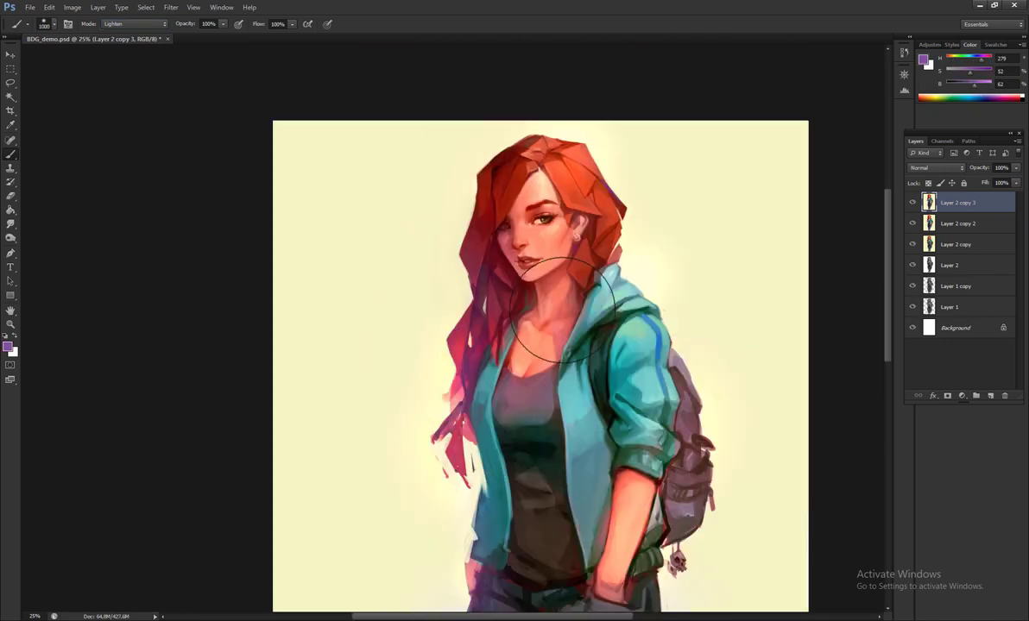
- Reduce the brush size to 300 and glaze a brighter purple, brightness 62, along the shaded hair
key(bracketleft)
key(bracketleft)
key(bracketleft)
key(bracketleft)
key(bracketleft)
key(bracketleft)
key(bracketleft)
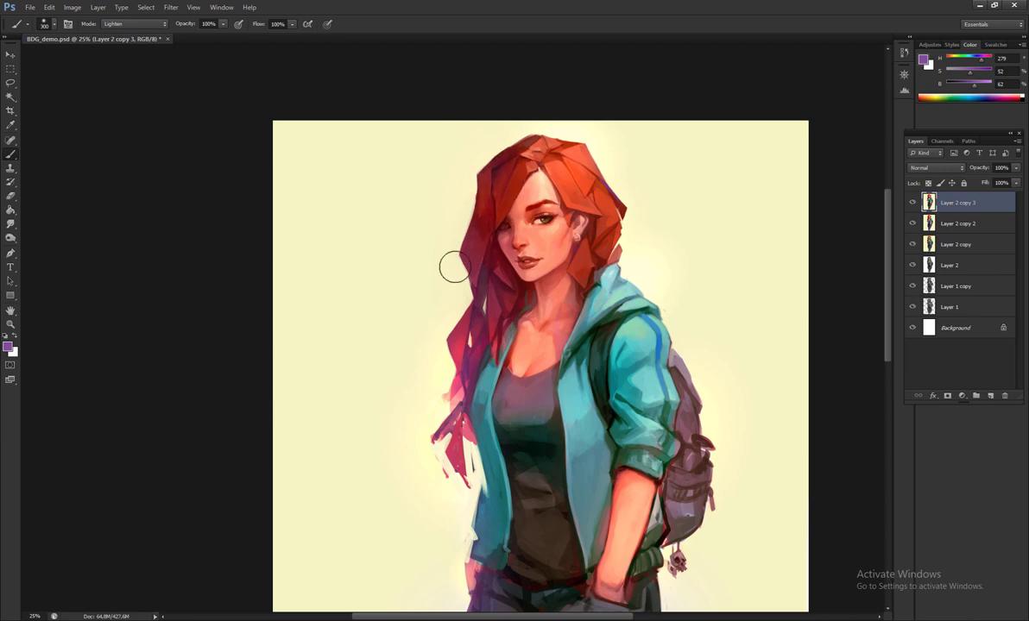
- Reduce the brush size to 175 and add purple glaze along the forearm's edge below the rolled sleeve
scroll(528, 229, down, 3)
key(bracketleft)
key(bracketleft)
key(bracketleft)
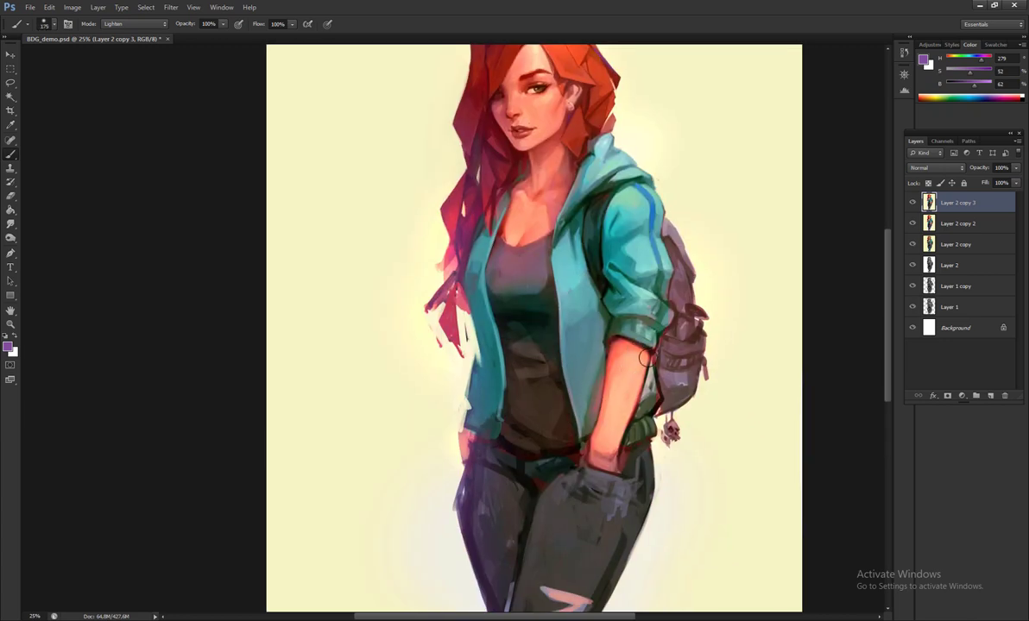
- Enlarge the brush to 300 and blend more purple Lighten glaze into the shadows of the clothing and hair
key(bracketright)
key(bracketright)
key(bracketright)
key(bracketright)
scroll(612, 401, up, 3)
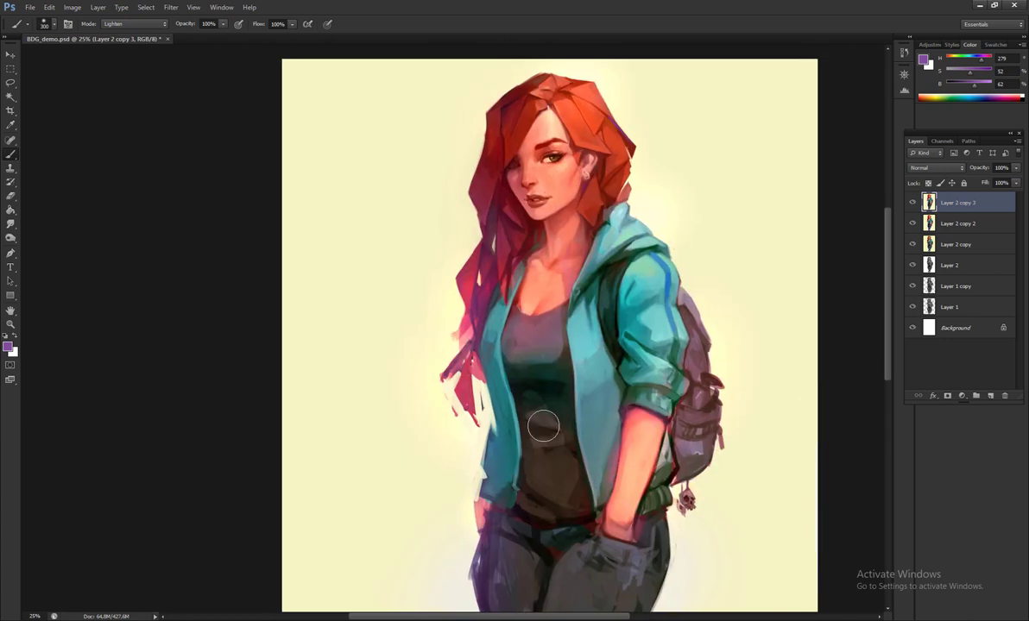
key(bracketleft)
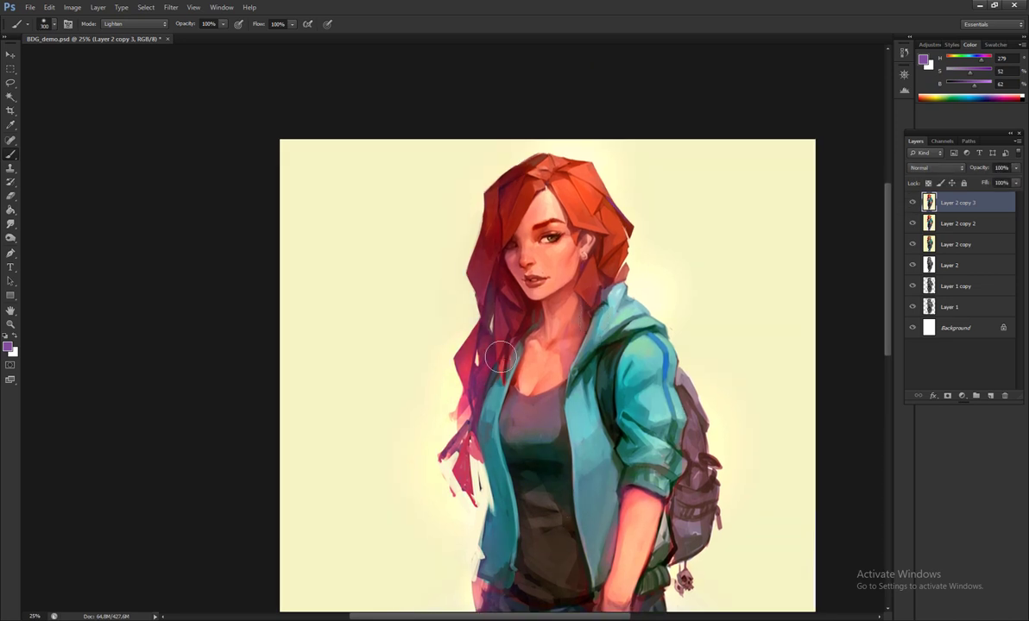
mouse_move(508, 484)
mouse_down()
mouse_move(511, 290)
mouse_move(484, 350)
mouse_up()
- Save the document and smudge the jacket sleeve's shading at 100% strength on the flipped canvas
key(r)
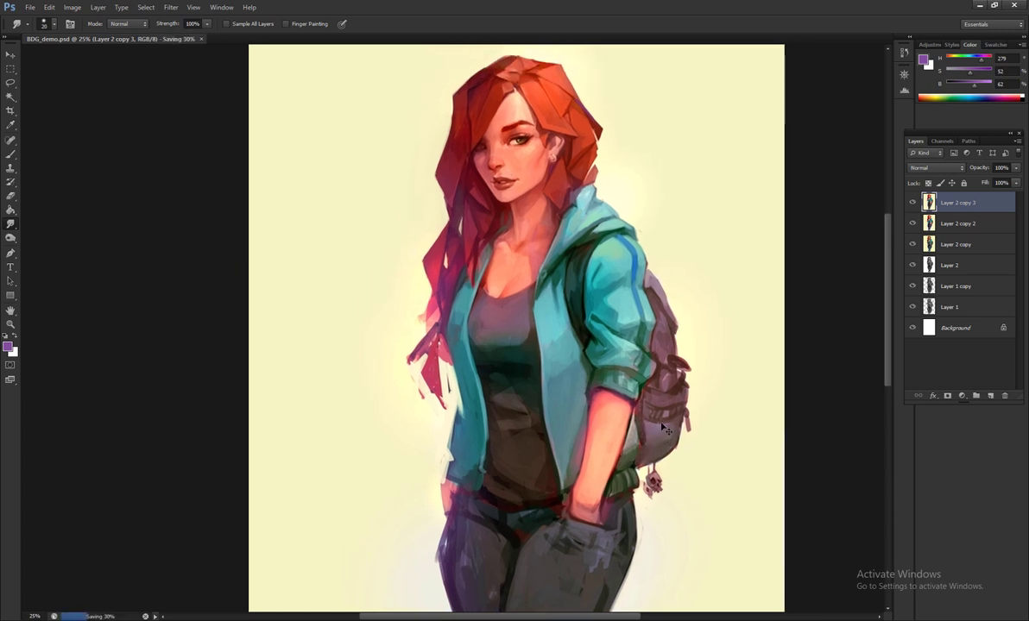
key(ctrl+shift+h)
drag(647, 393, 634, 396)
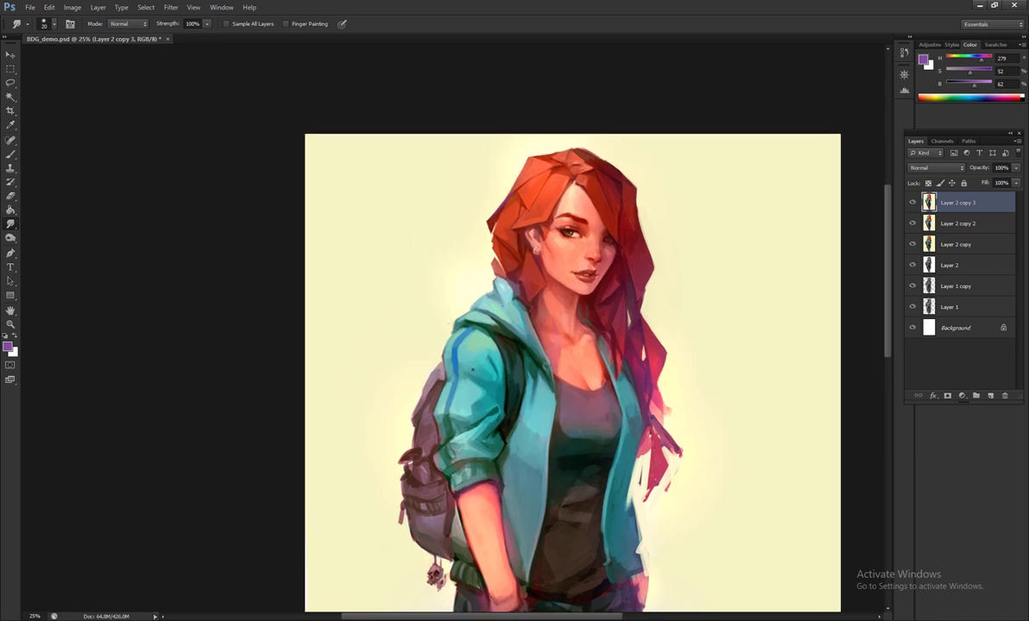
drag(587, 308, 565, 261)
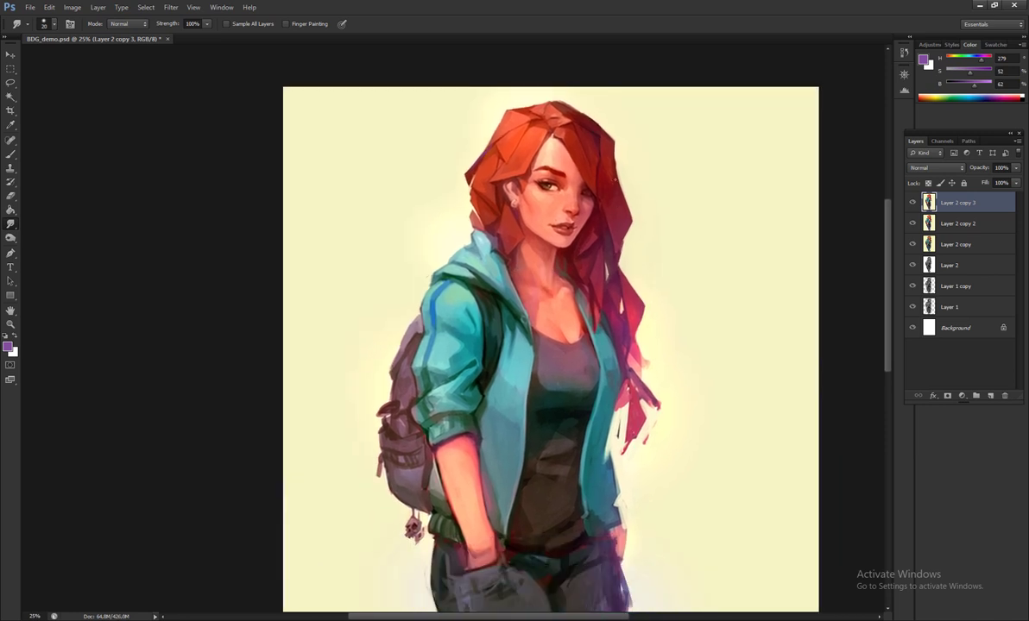
- Clean up the outline of the lower hair ends with a Normal-mode size 20 brush, using sampled background cream and pink
key(b)
alt+click(654, 358)
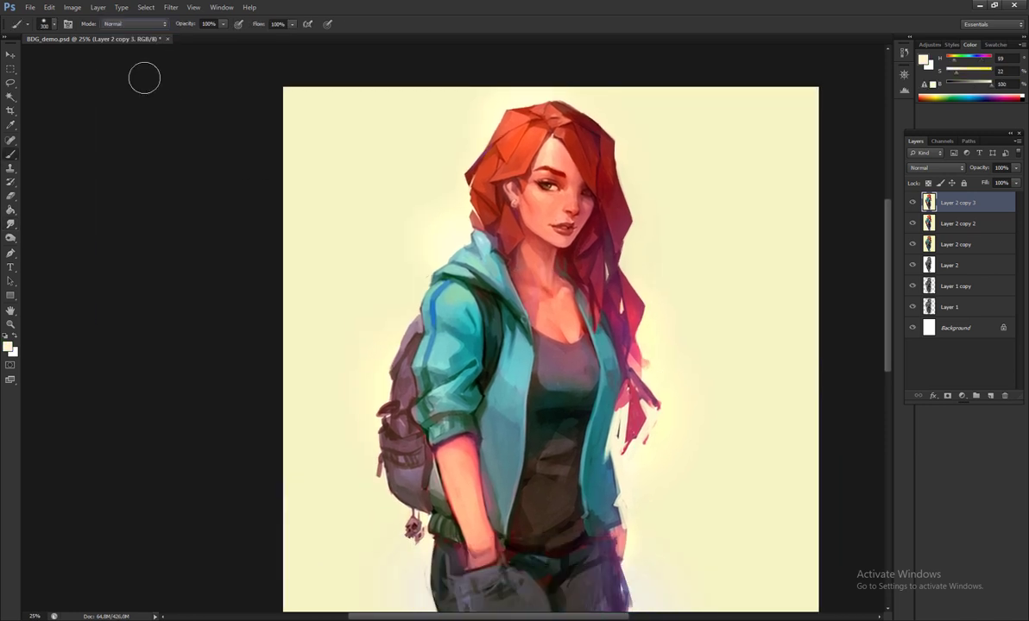
right_click(143, 78)
key(Return)
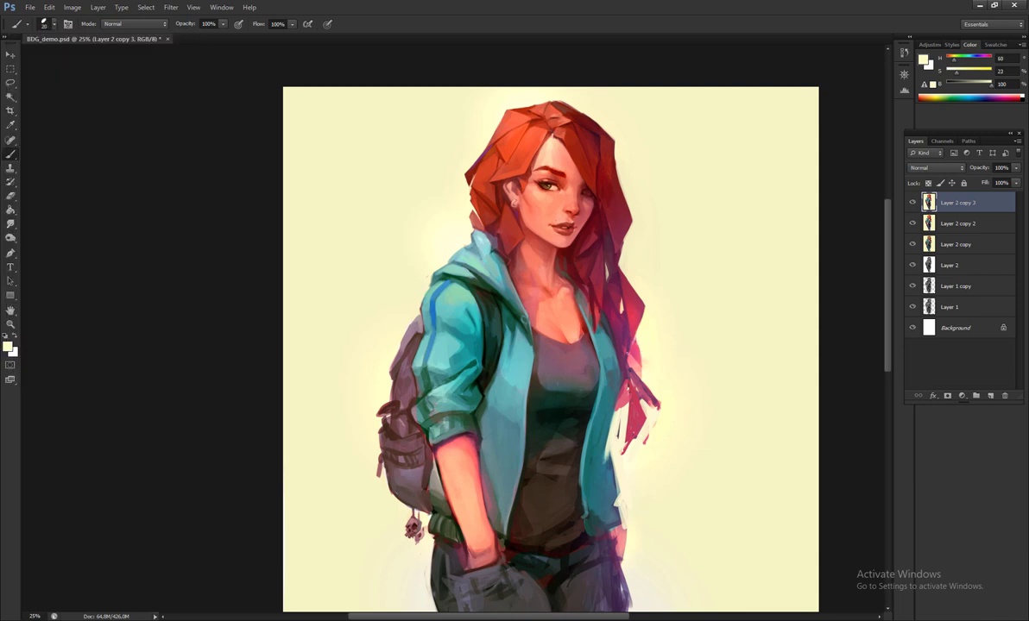
alt+click(645, 372)
alt+click(646, 385)
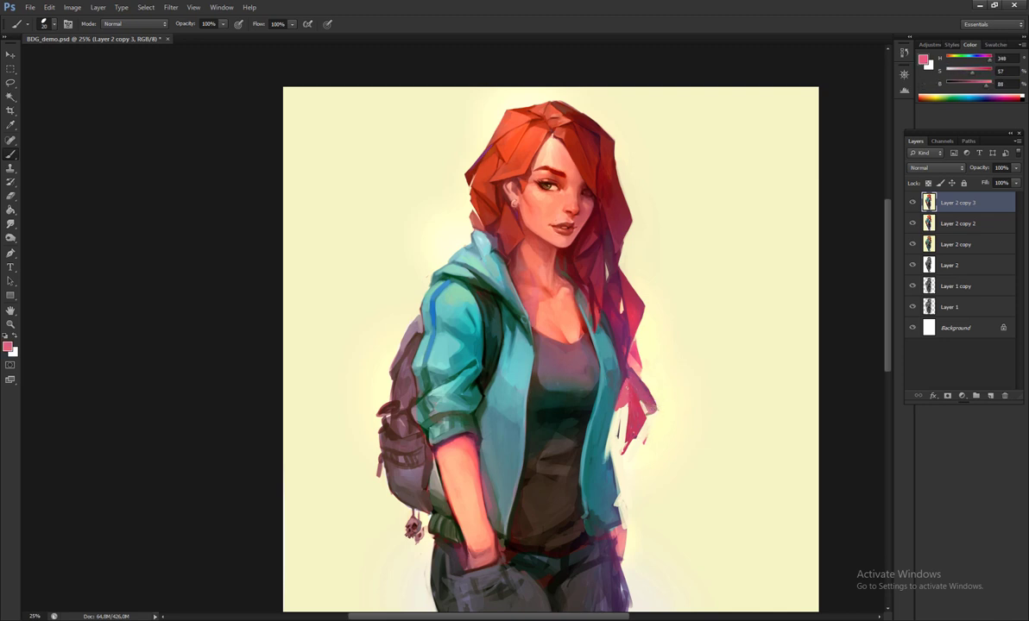
- Flip the canvas and sharpen the tips of the lowest hair lock with sampled pink and background colors
key(ctrl+shift+h)
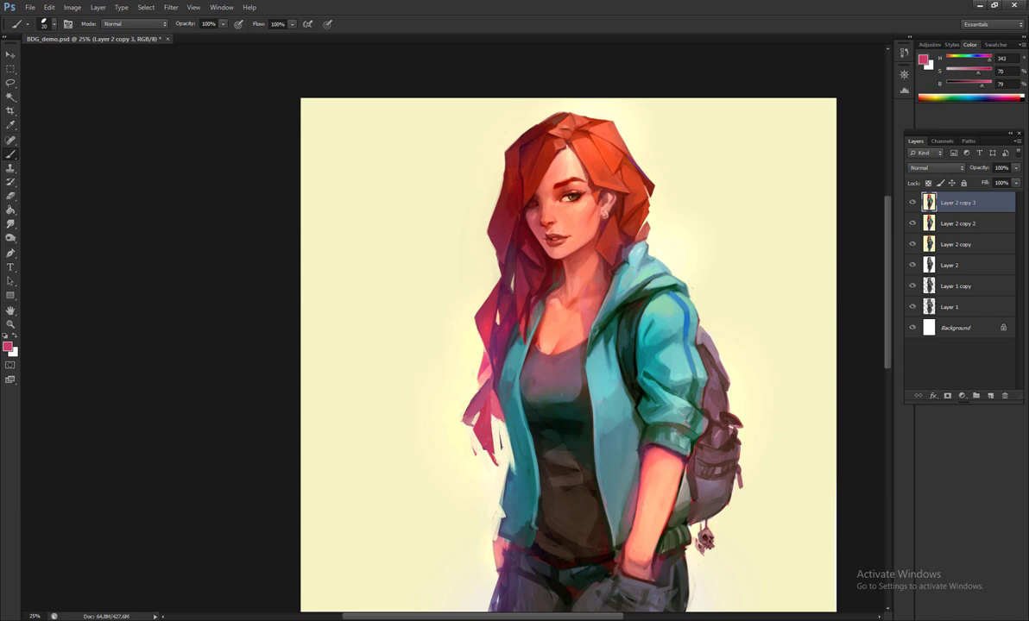
alt+click(457, 412)
alt+click(466, 419)
alt+click(474, 393)
- Paint a detached, pointed pink strand flying outward from the lower hair lock and trim it with sampled colors
mouse_move(480, 397)
mouse_down()
mouse_move(466, 416)
mouse_move(477, 436)
mouse_move(421, 450)
mouse_up()
alt+click(464, 403)
alt+click(406, 470)
alt+click(424, 457)
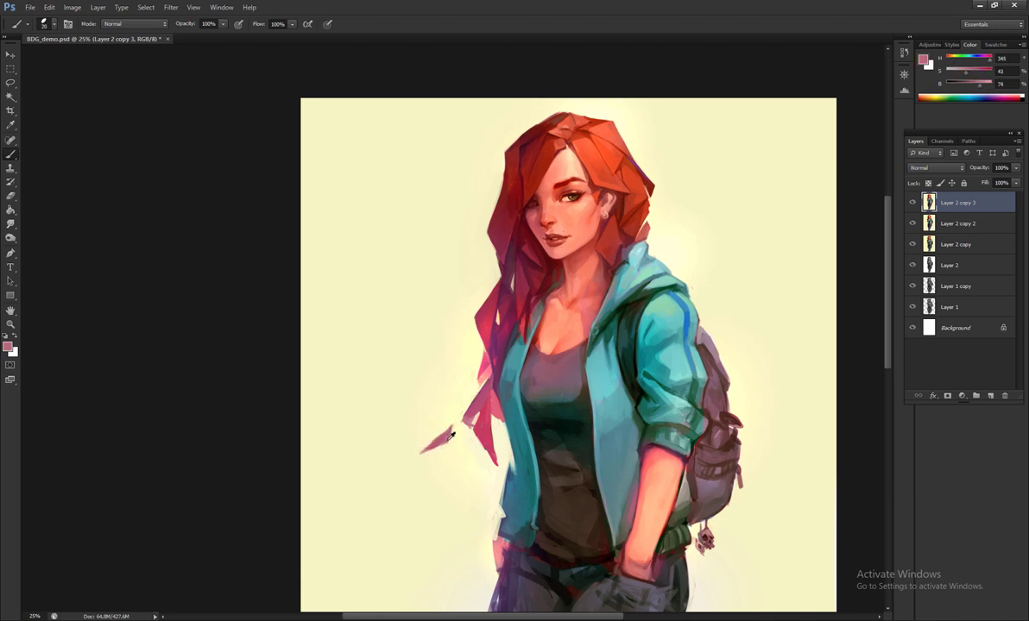
alt+click(425, 447)
drag(425, 447, 387, 449)
- Refine the hair planes beside the forehead with a size 15 brush and sampled reds, and flip the canvas to continue
drag(460, 457, 448, 558)
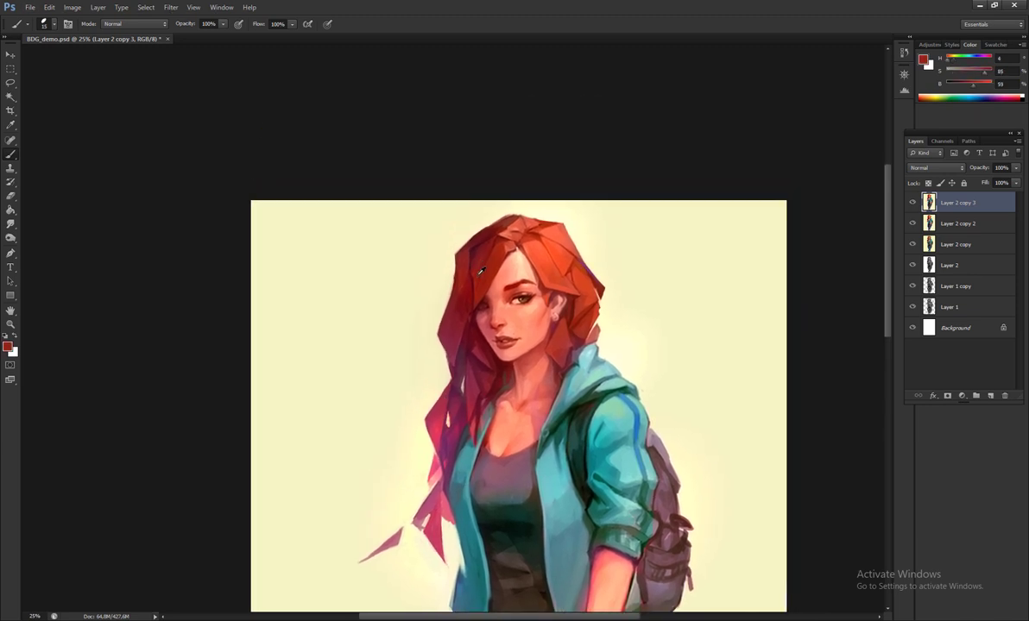
alt+click(472, 256)
alt+click(471, 297)
alt+click(468, 270)
alt+click(460, 278)
key(h)
scroll(559, 371, down, 2)
alt+click(559, 372)
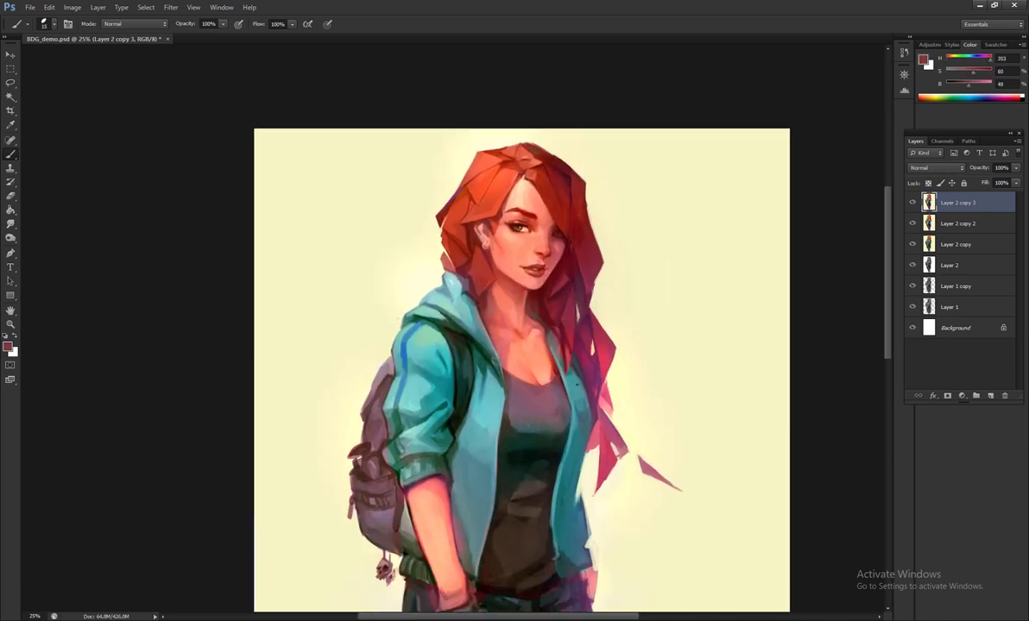
- Sample muted greys and teal from the figure to touch up the jacket's open edge beside the long hair
scroll(532, 355, up, 1)
alt+click(536, 349)
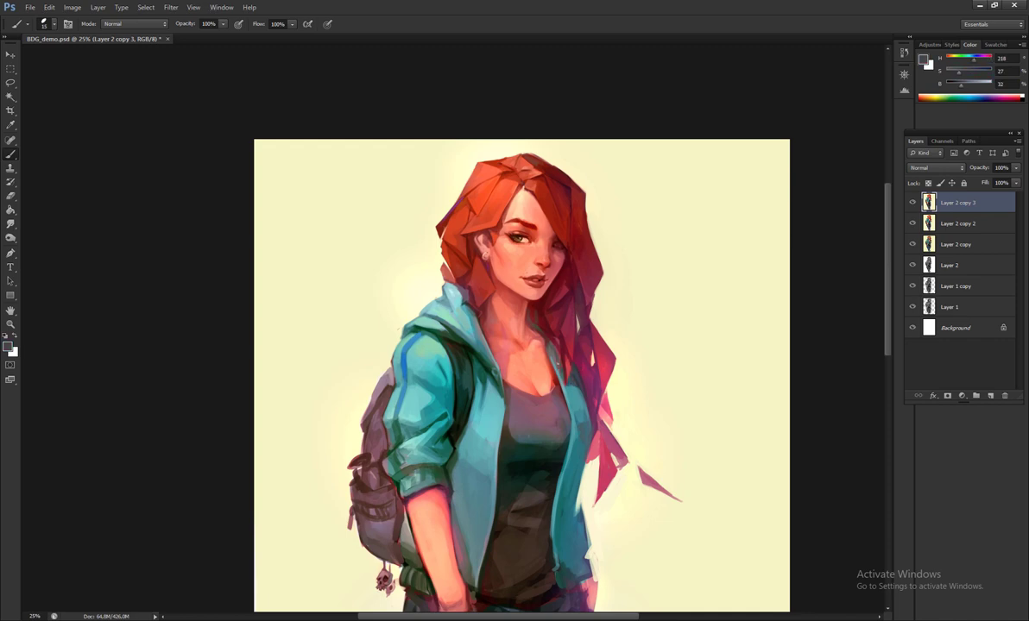
scroll(532, 353, up, 2)
scroll(532, 354, down, 5)
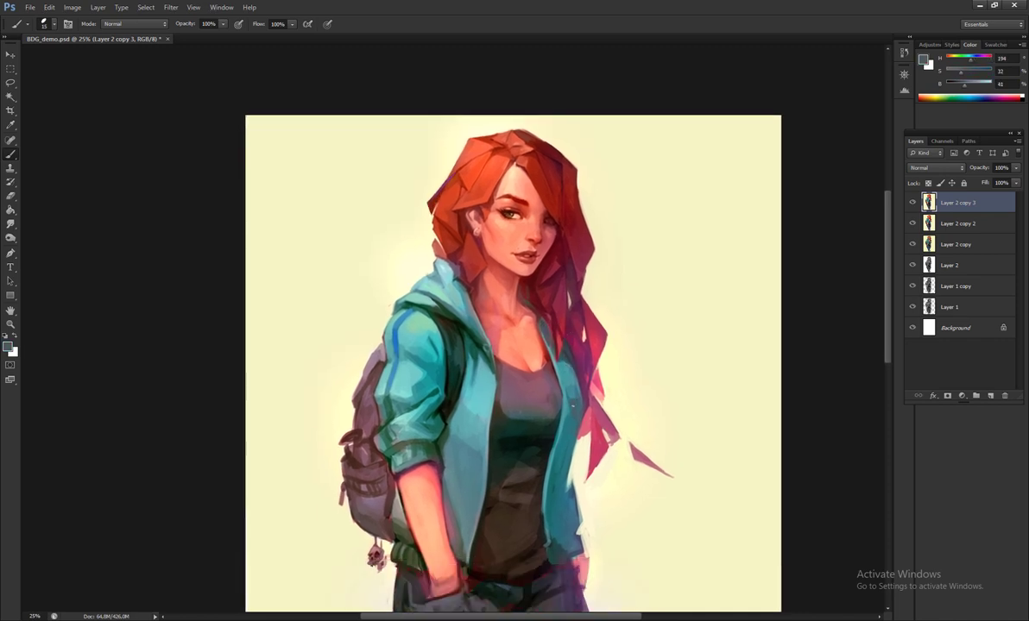
alt+click(534, 353)
- Choose the textured 319 px brush preset, sample purple from the hair shadows, and flip the canvas
right_click(565, 393)
scroll(654, 431, down, 1)
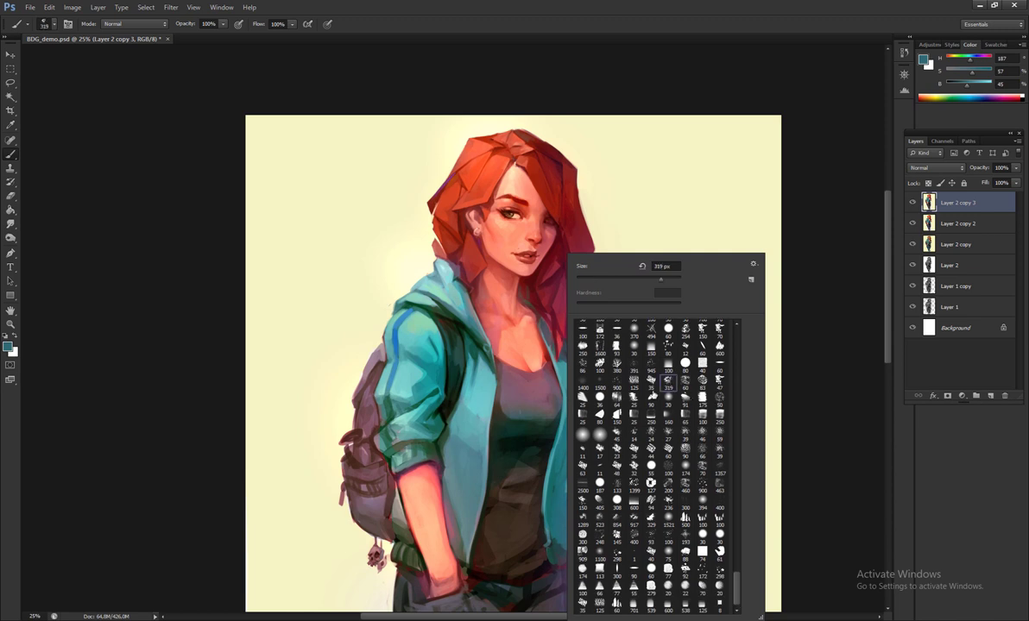
double_click(622, 358)
alt+click(560, 363)
key(ctrl+shift+h)
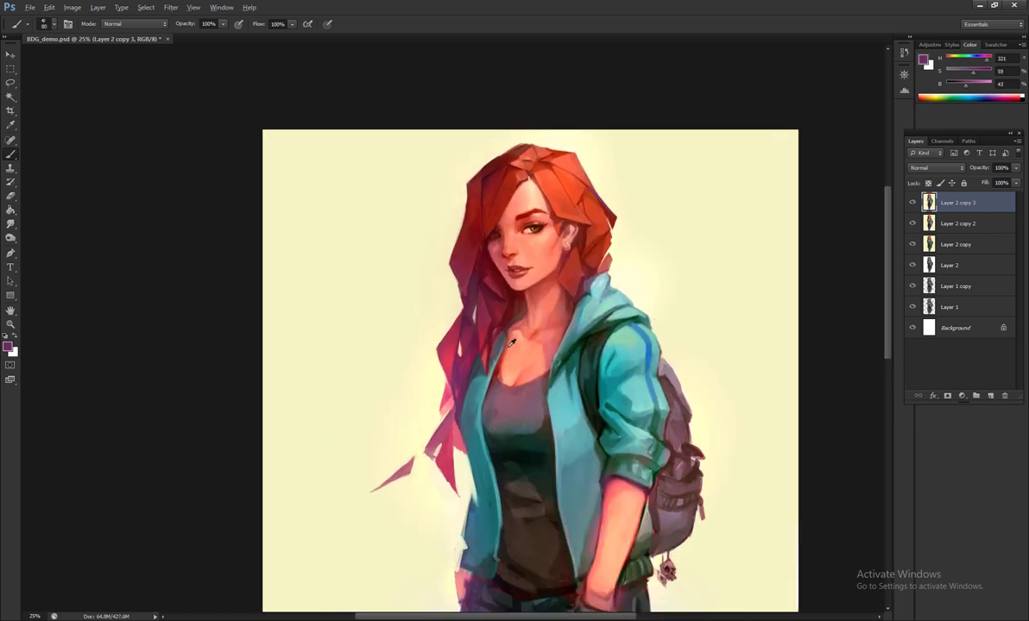
- Glaze the lower hair and the adjoining jacket shadow with sampled pink, using the textured brush enlarged to size 200
key(bracketright)
key(bracketright)
key(bracketright)
alt+click(453, 440)
key(bracketright)
key(bracketright)
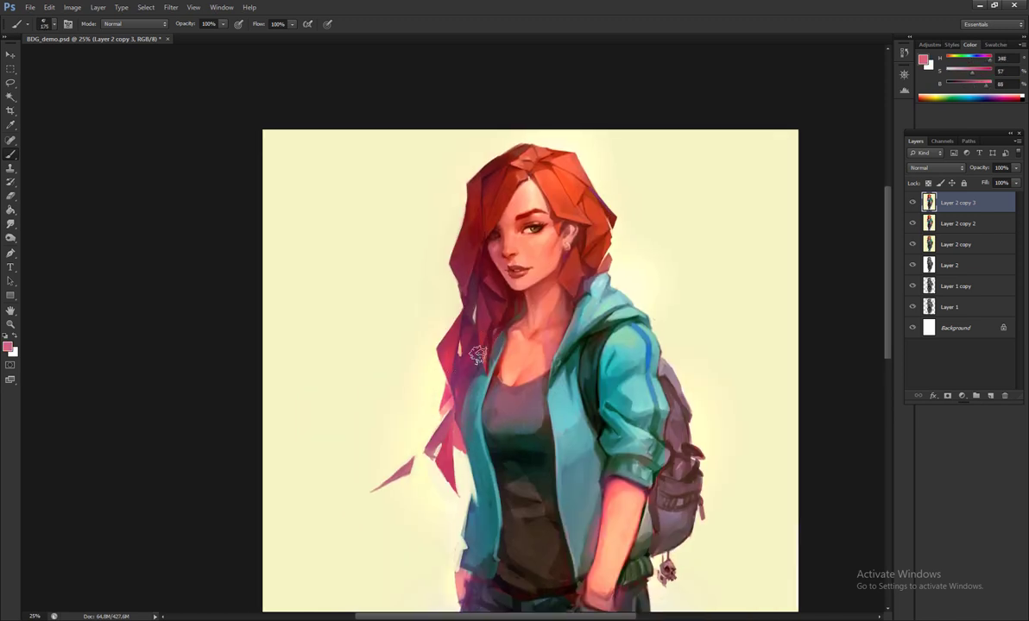
alt+click(515, 276)
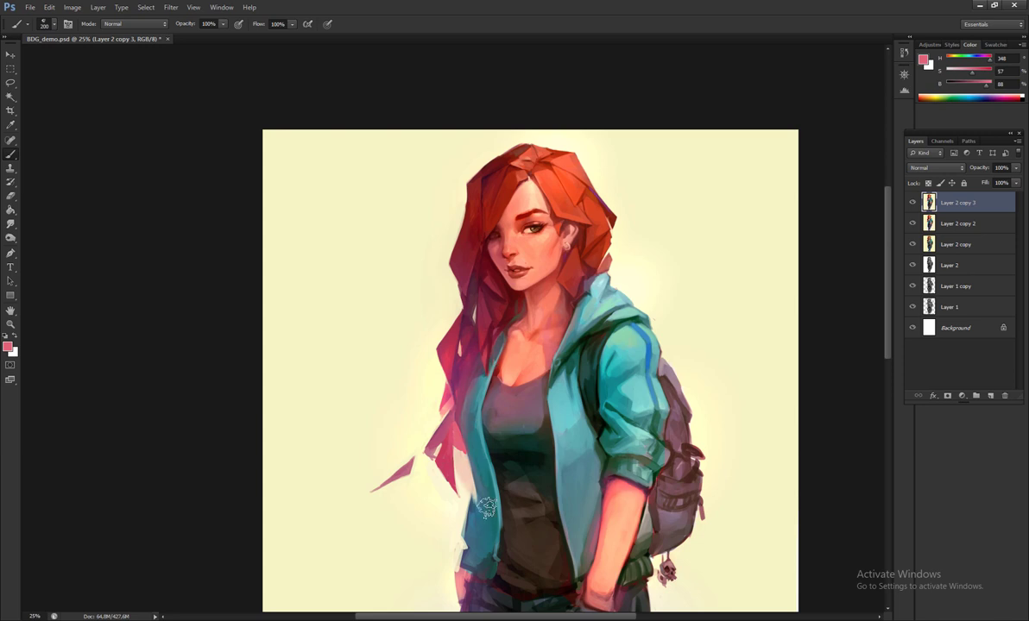
- Clean up the jacket front beneath the hair with a small brush in sampled teal and background cream, and flip the canvas
alt+click(471, 402)
alt+click(475, 436)
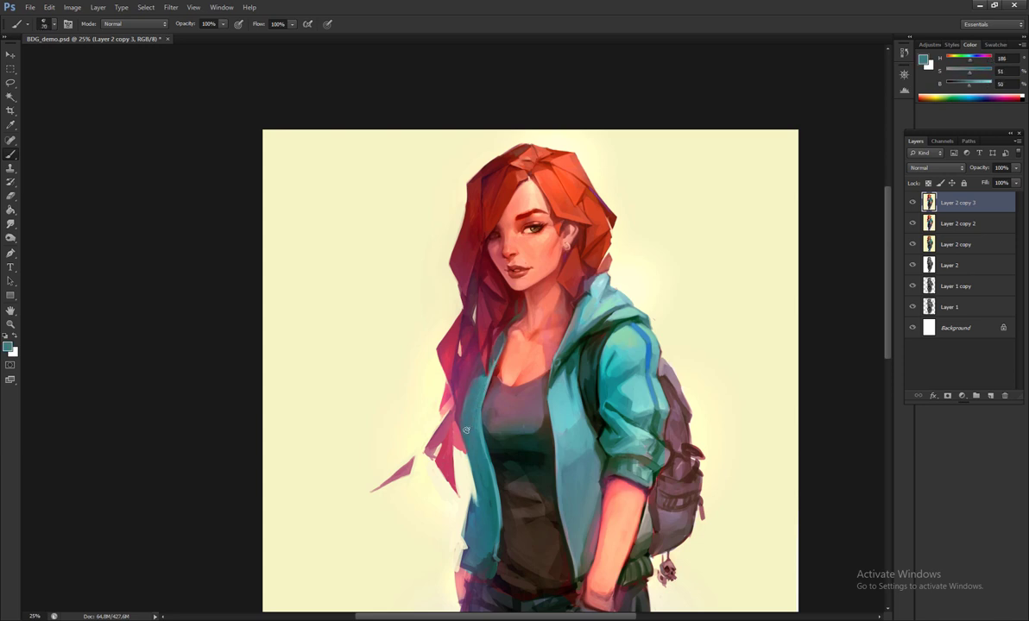
alt+click(482, 505)
key(ctrl+shift+h)
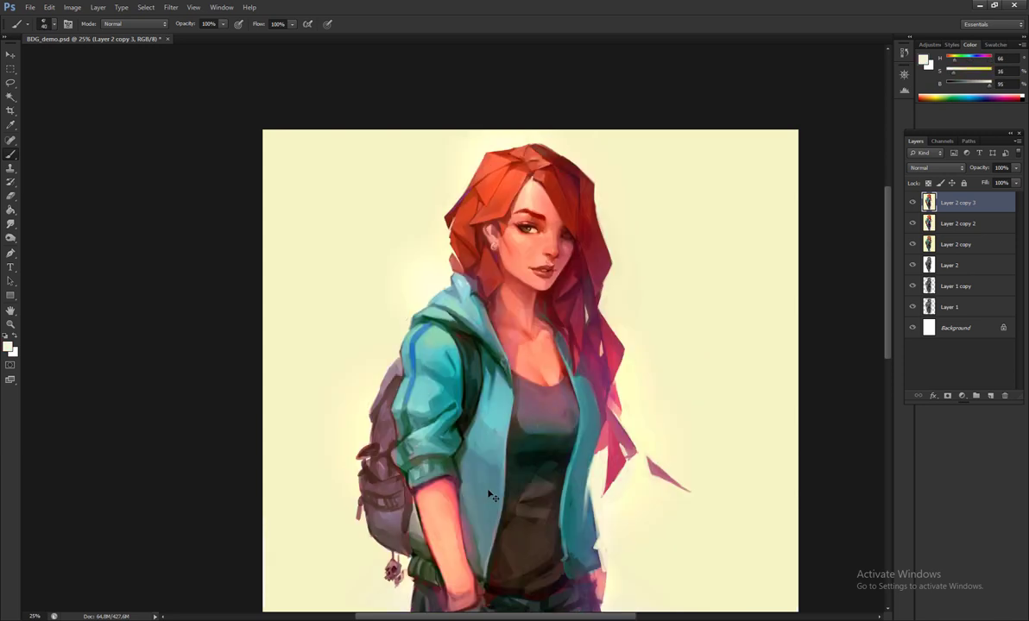
- Paint fingers on the hand resting at the far hip with a size 40 brush and sampled pink
scroll(579, 414, down, 2)
drag(552, 458, 528, 447)
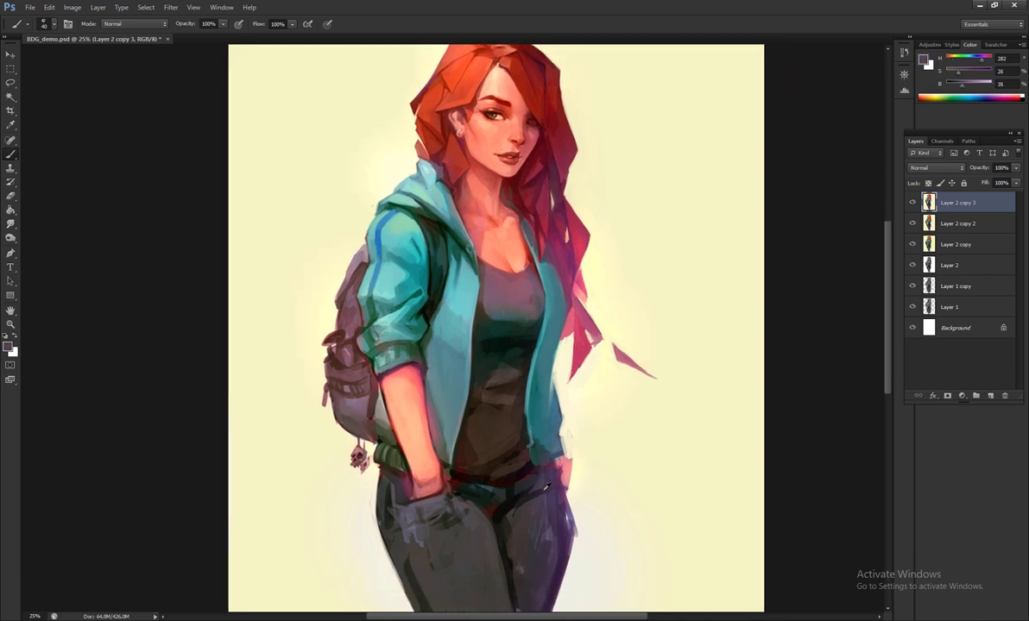
alt+click(550, 479)
alt+click(563, 475)
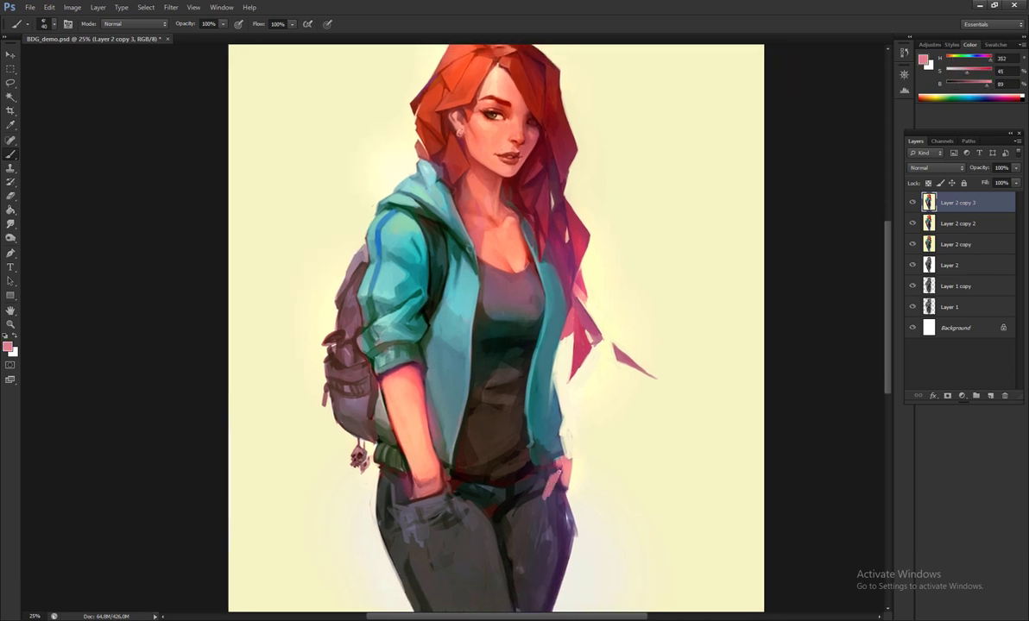
drag(558, 477, 554, 502)
- Flip the canvas and refine the far hand, pocket and hip contour with a size 35 brush in sampled purple, pink and near-black
key(h)
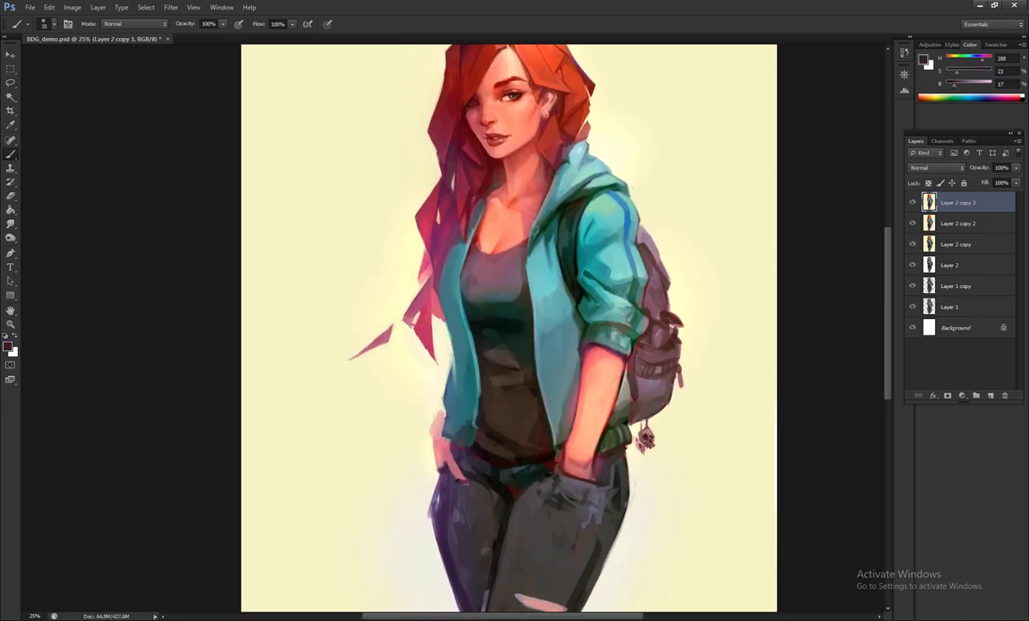
alt+click(408, 444)
alt+click(409, 449)
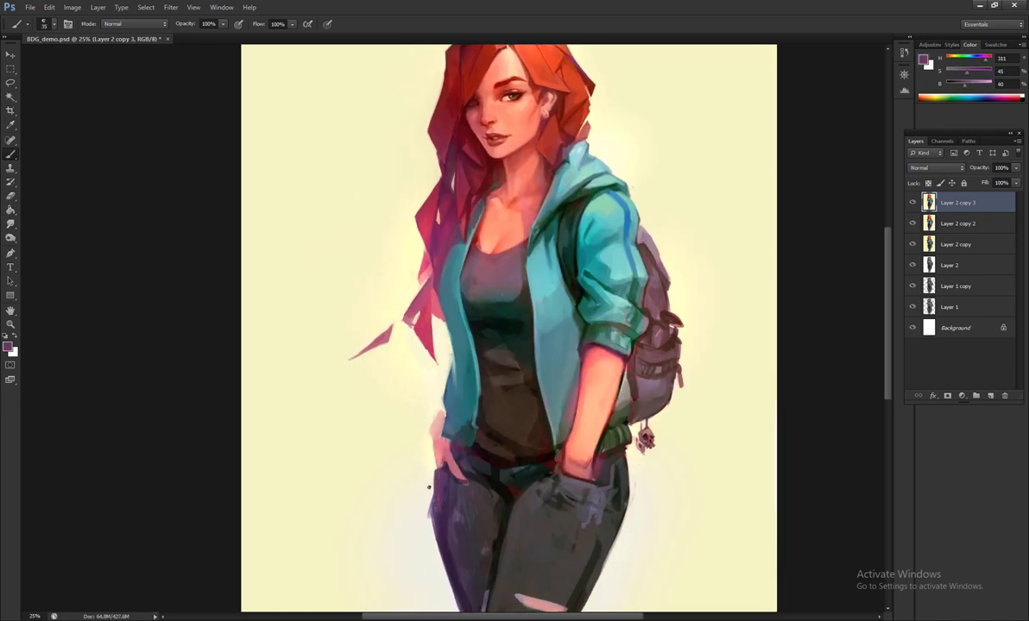
alt+click(444, 453)
drag(434, 488, 436, 535)
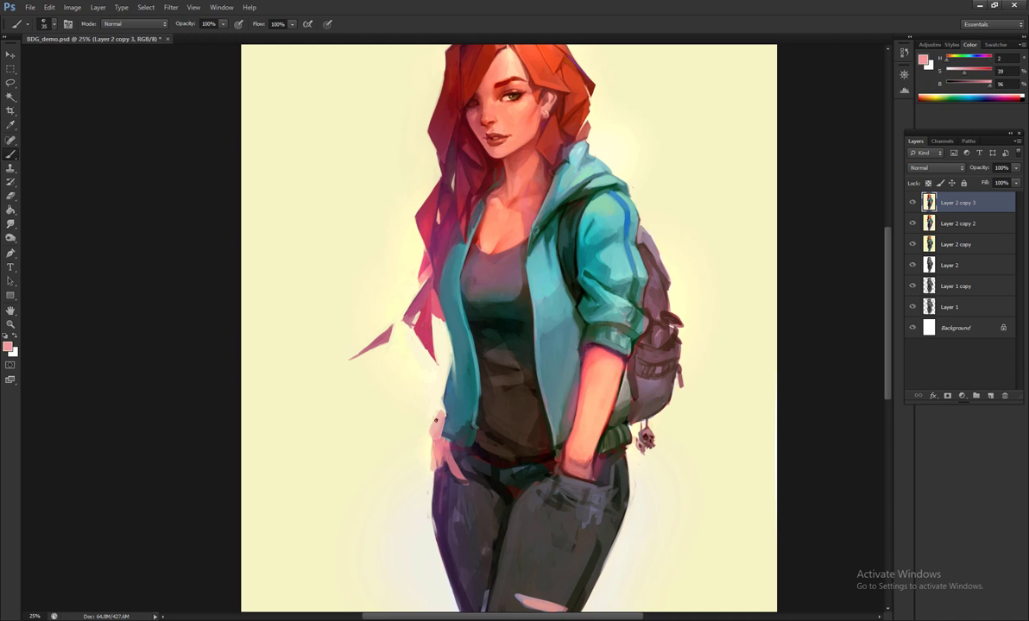
drag(492, 475, 486, 496)
alt+click(481, 487)
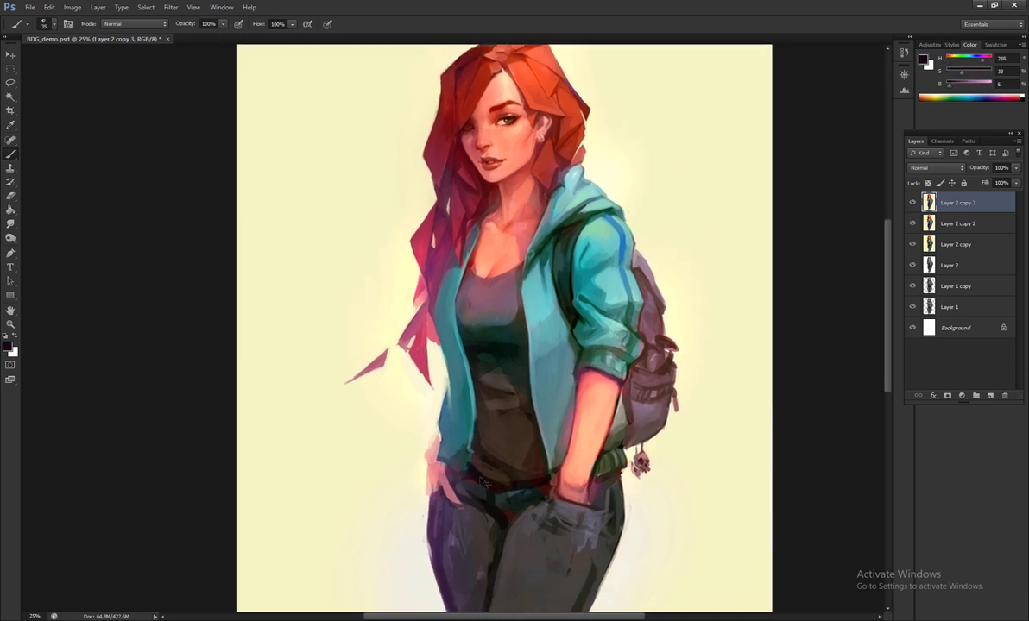
- Flip the canvas and define the backpack's pocket trim and outline with a size 20 brush in sampled browns, cream and grey
drag(486, 419, 459, 477)
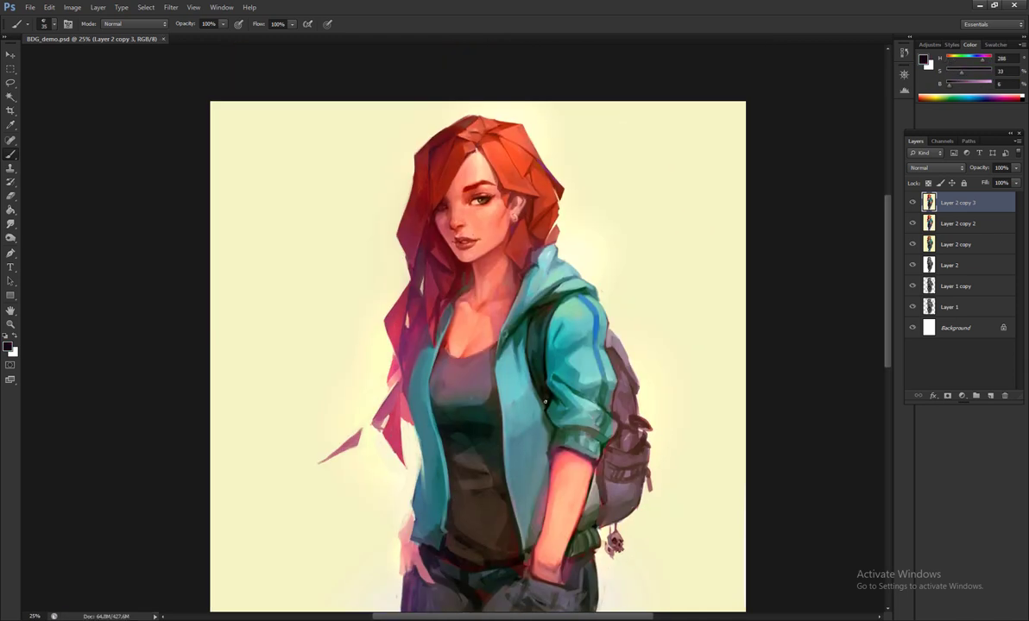
key(h)
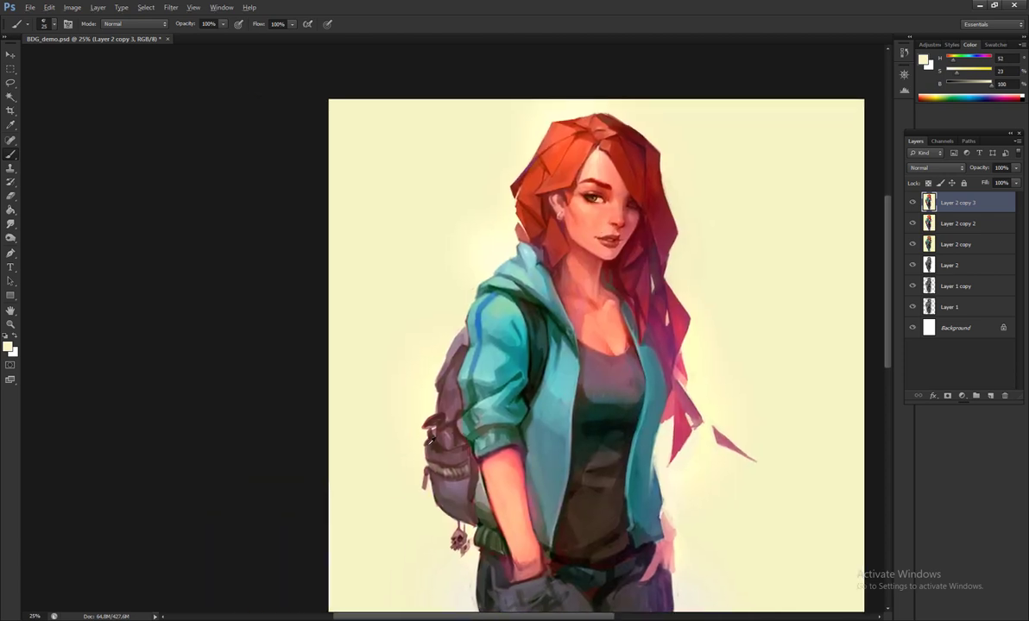
alt+click(469, 467)
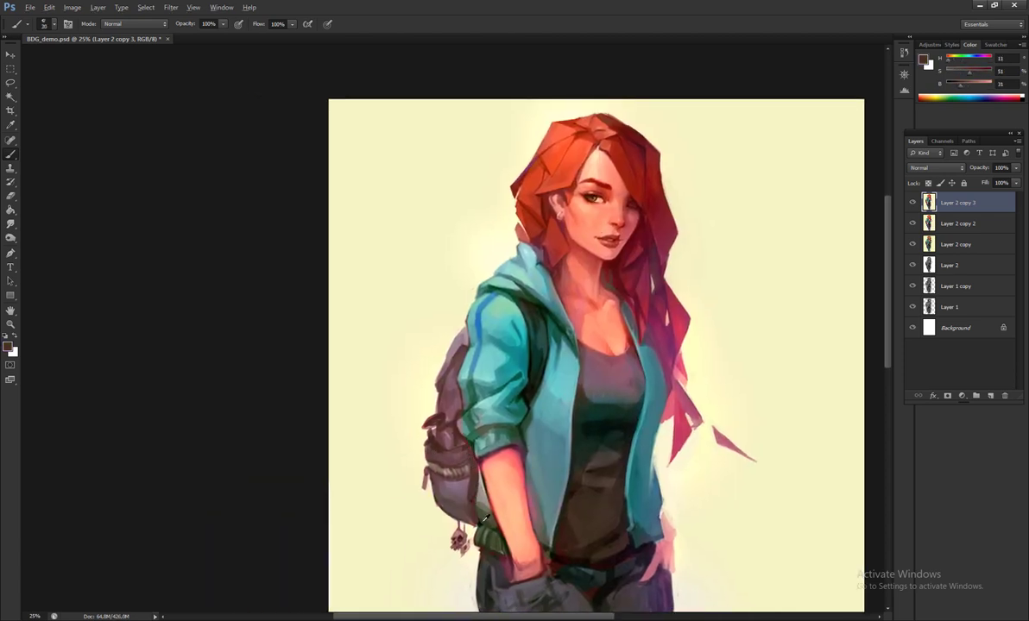
alt+click(447, 511)
key(bracketleft)
alt+click(421, 480)
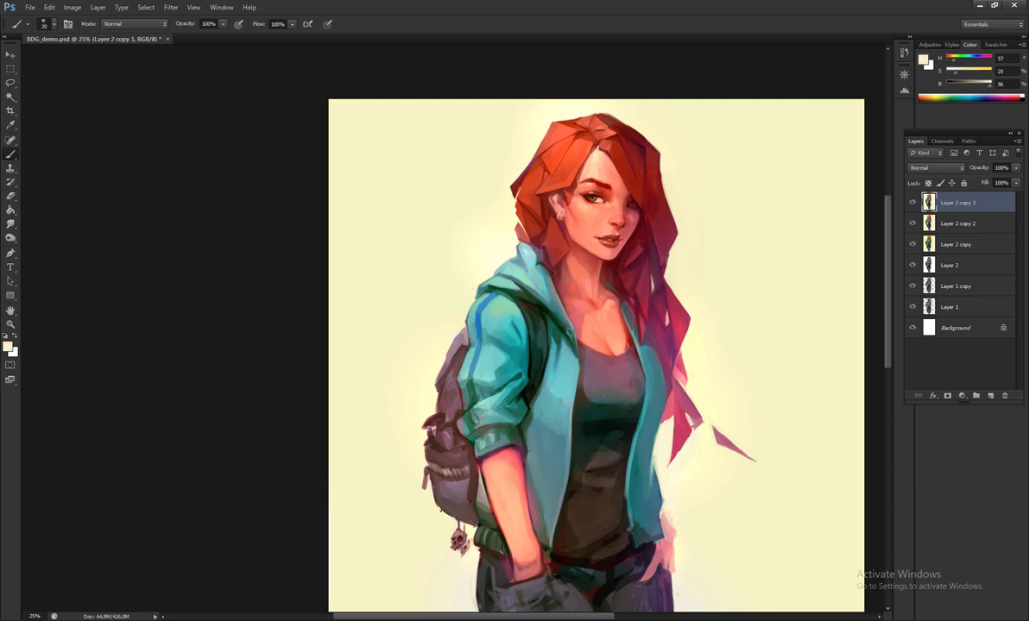
alt+click(447, 509)
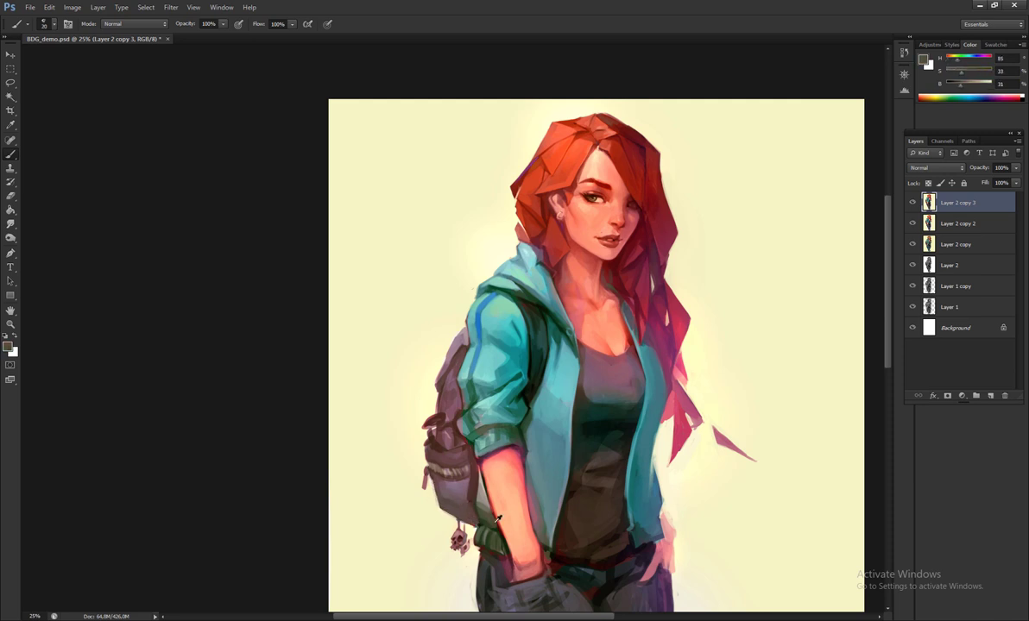
- Flip the canvas back and touch up the jacket's front panels with a size 20 brush and sampled blue-teal
key(ctrl+shift+h)
alt+click(615, 454)
scroll(616, 455, right, 3)
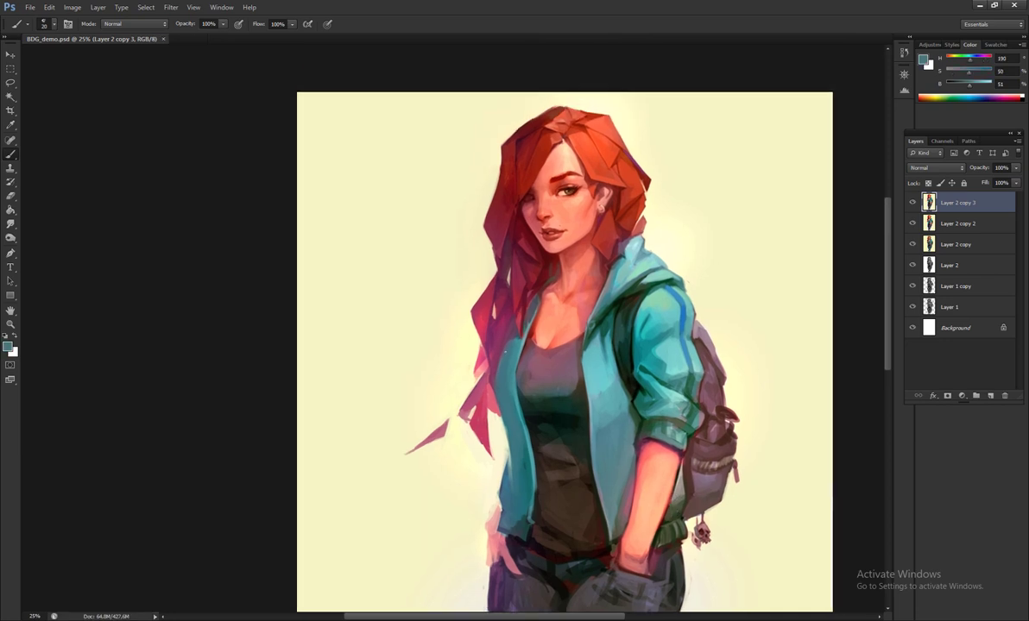
scroll(470, 399, down, 5)
scroll(470, 398, right, 2)
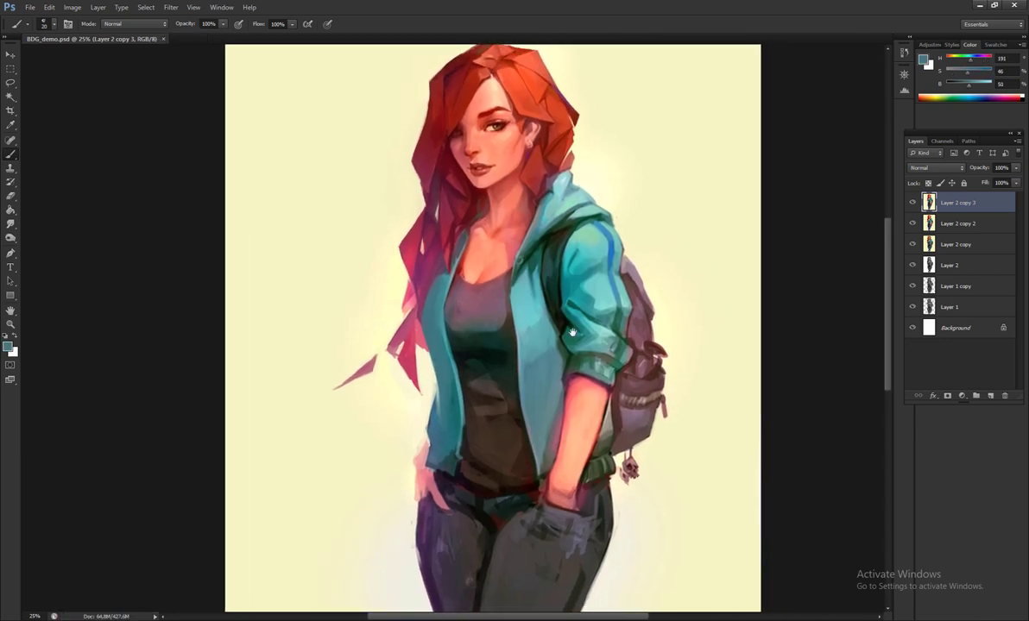
alt+click(560, 411)
mouse_move(560, 411)
mouse_down()
mouse_move(516, 388)
mouse_move(470, 431)
mouse_move(442, 373)
mouse_up()
- Simplify the jeans' waistband and the shirt hem with a size 60 brush in sampled dark greys and browns
key(bracketright)
key(bracketright)
key(bracketright)
key(bracketright)
scroll(518, 397, up, 1)
scroll(517, 397, left, 1)
alt+click(526, 403)
alt+click(491, 373)
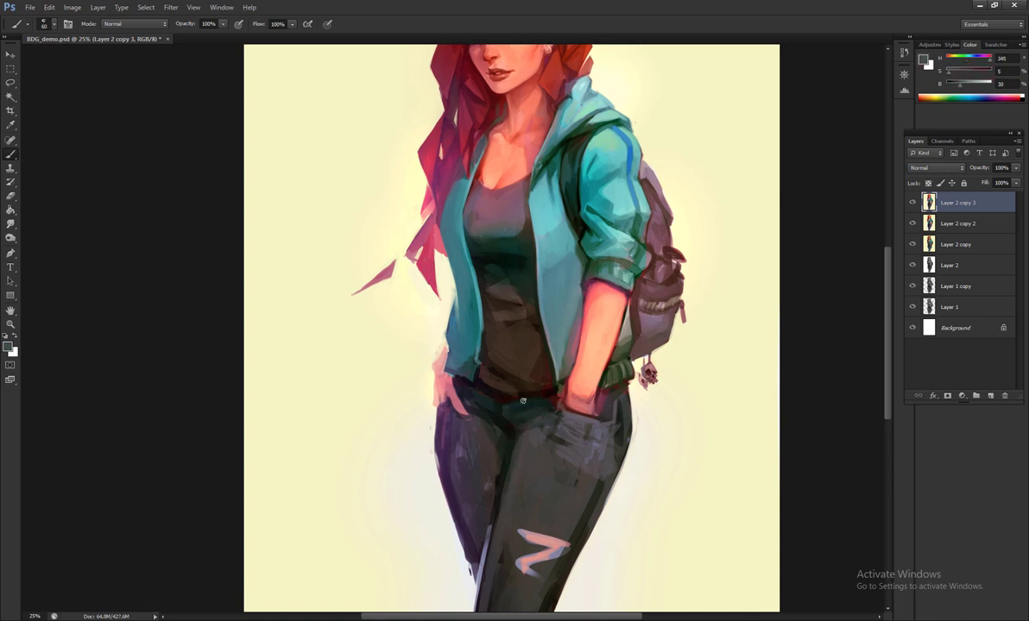
alt+click(508, 394)
alt+click(563, 424)
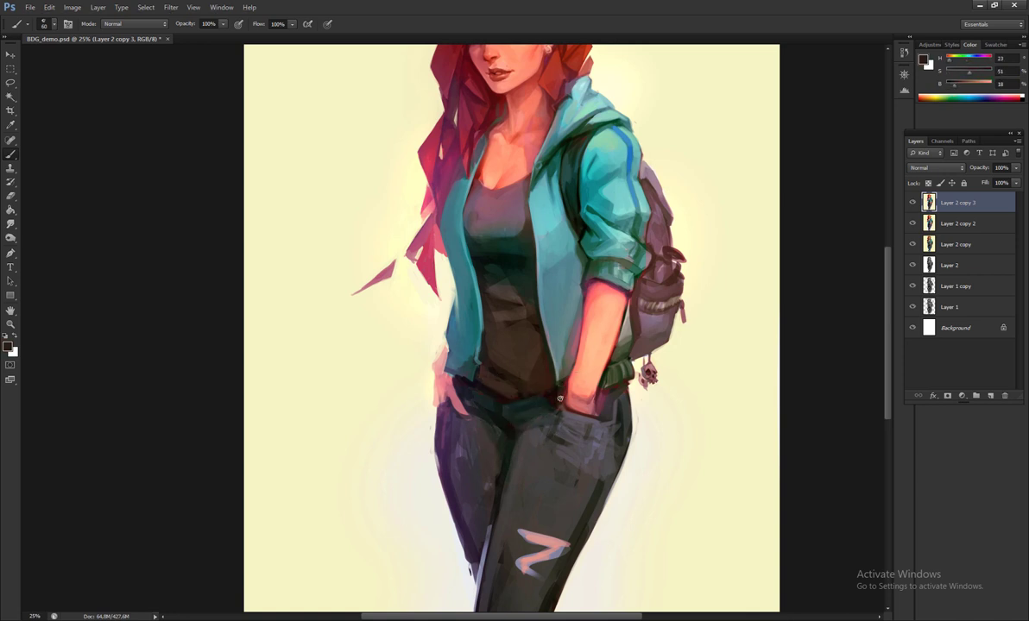
- Rework the torn patches on the jeans' thigh and knee with sampled dark greys and skin pink
drag(563, 425, 585, 252)
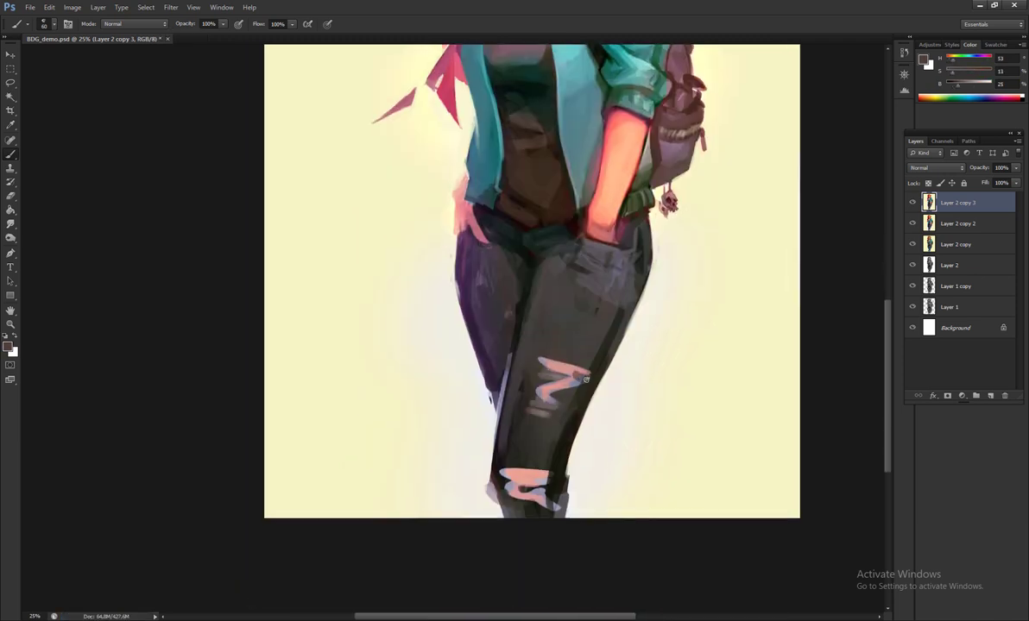
alt+click(540, 357)
alt+click(518, 338)
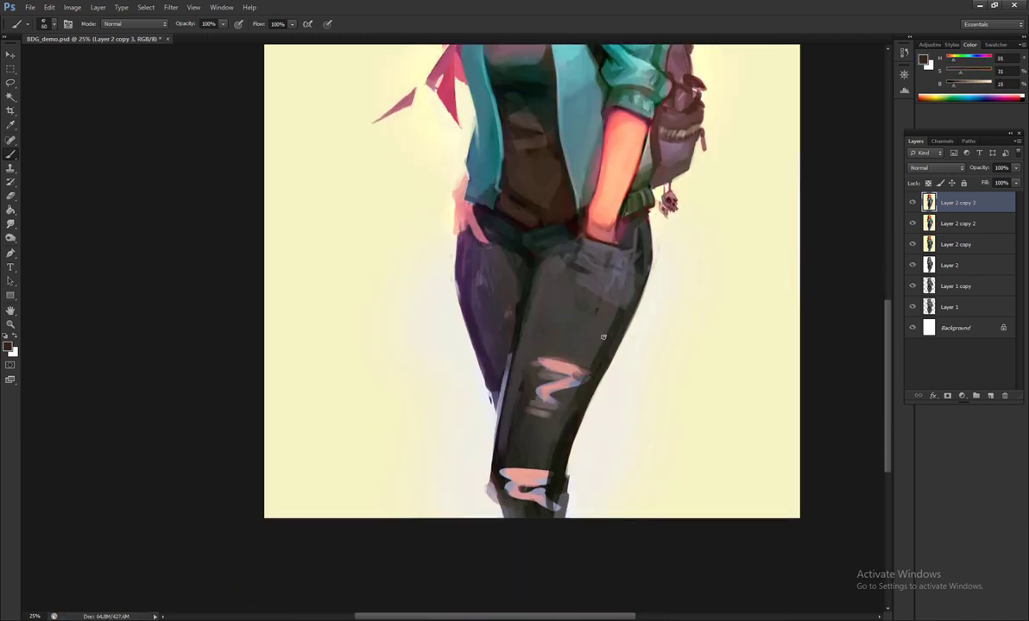
key(ctrl+minus)
alt+click(481, 400)
key(bracketright)
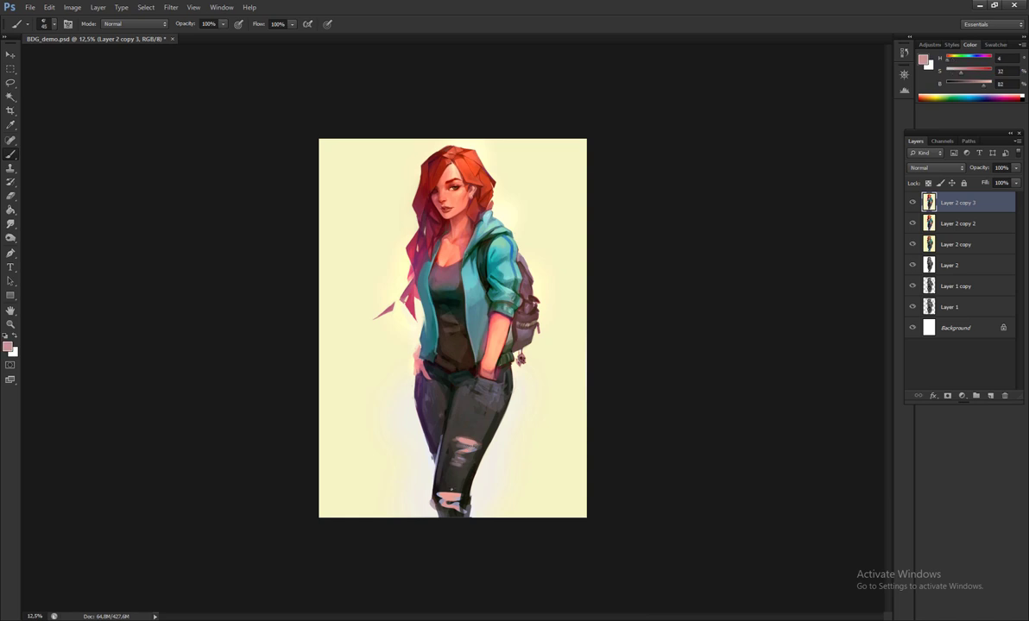
alt+click(460, 423)
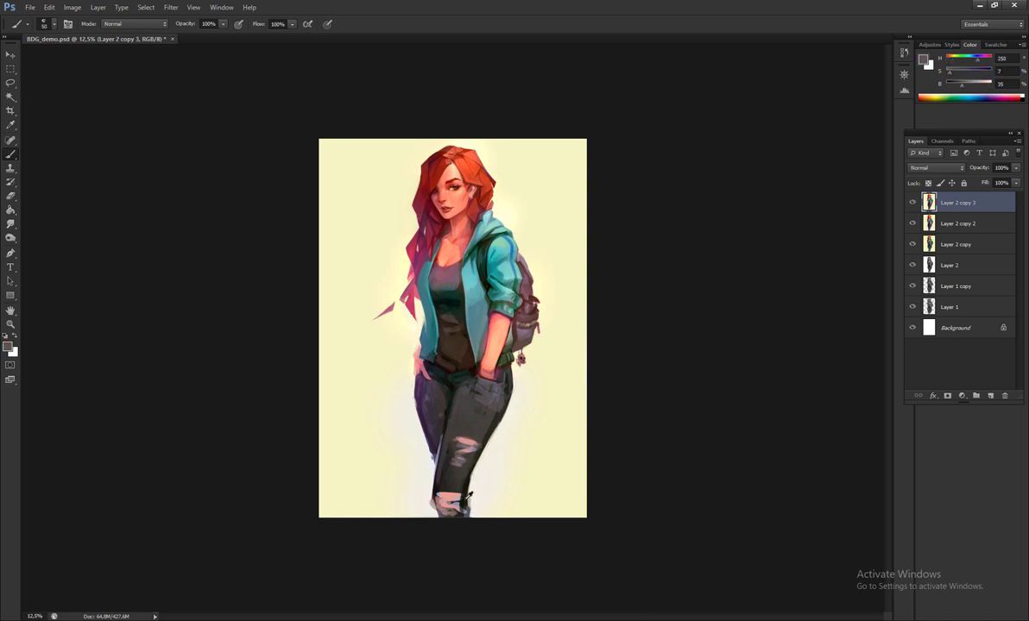
- Smooth the far leg and upper thigh of the jeans with a size 100 brush in sampled purple-grey and near-black
alt+click(435, 466)
key(bracketright)
key(bracketright)
key(bracketright)
key(bracketright)
key(bracketright)
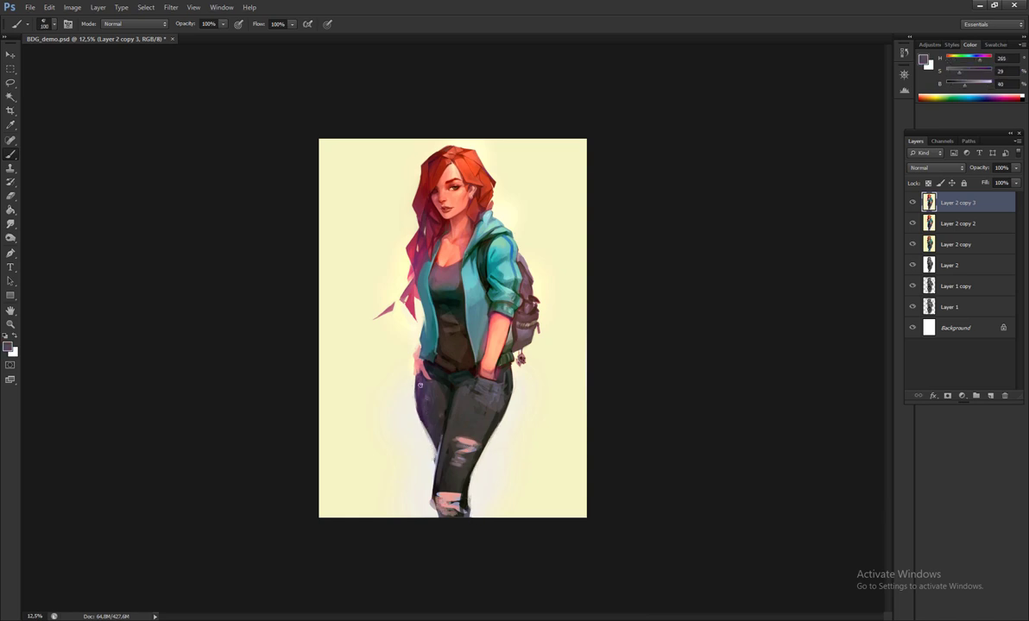
alt+click(446, 426)
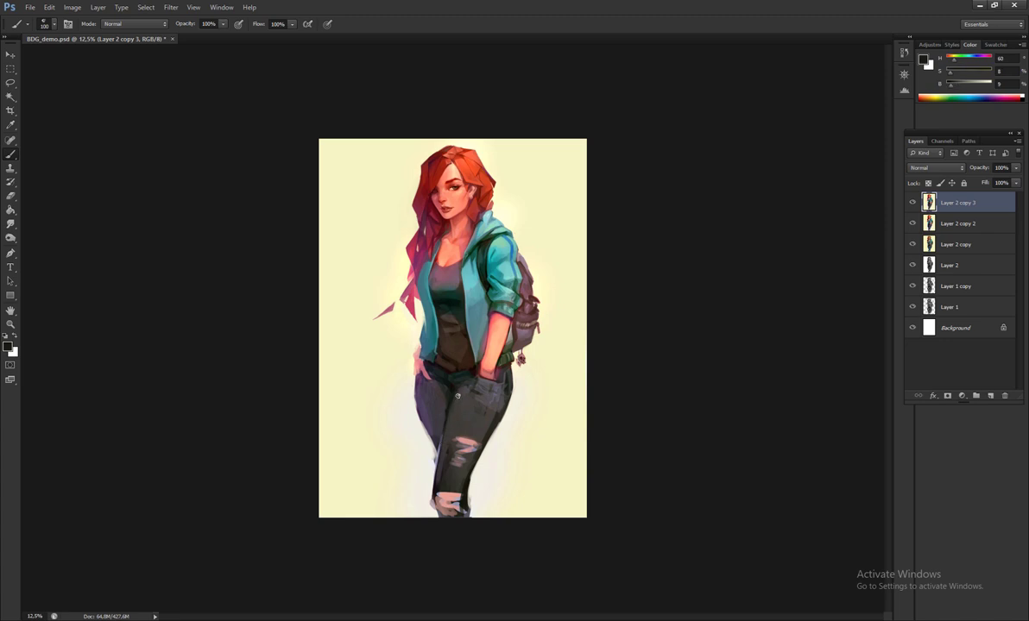
alt+click(454, 428)
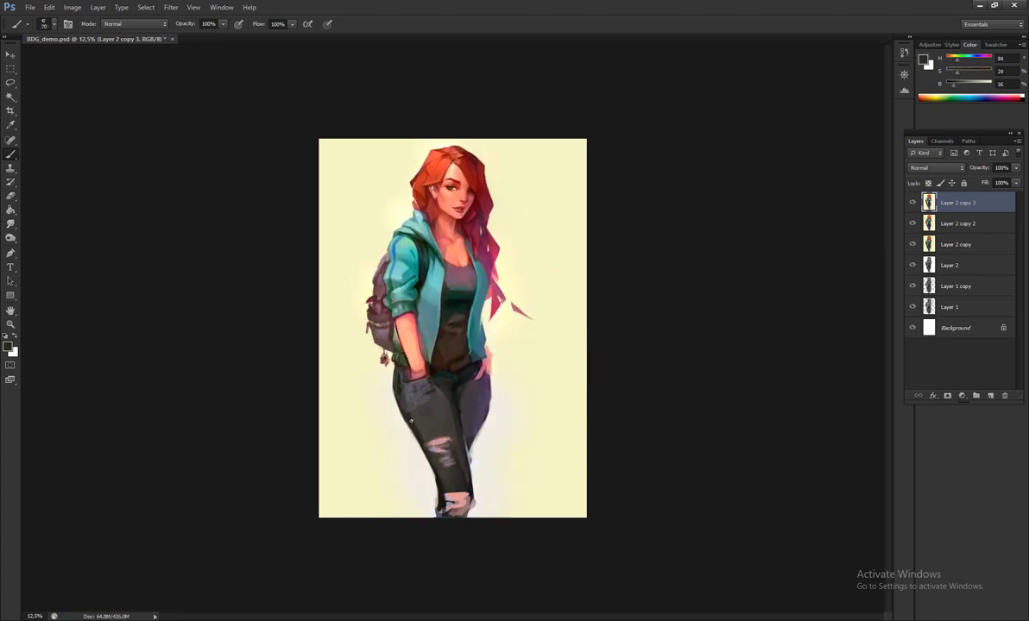
- Tighten the near leg's outer contour with a smaller brush on the mirrored canvas, flip it back, and save the document
key(bracketleft)
key(bracketleft)
key(bracketleft)
key(bracketleft)
key(bracketleft)
key(bracketleft)
key(bracketleft)
drag(414, 445, 438, 513)
key(h)
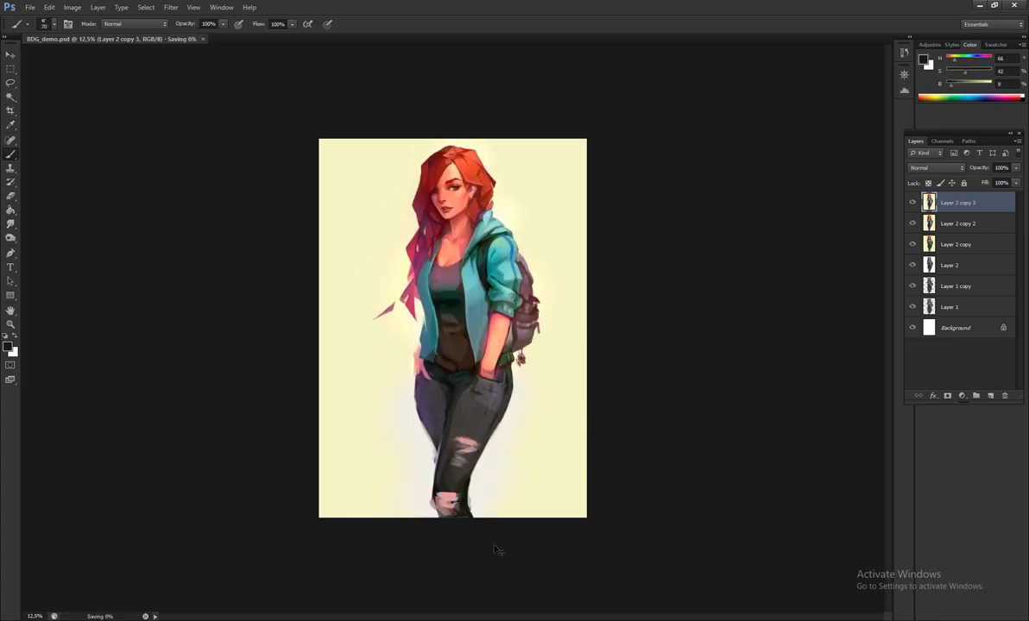
- Refine the dark hip and pocket area of the jeans with sampled dark browns, and flip the canvas back and forth to check it
key(bracketright)
key(bracketright)
key(bracketright)
key(bracketright)
alt+click(475, 345)
alt+click(471, 345)
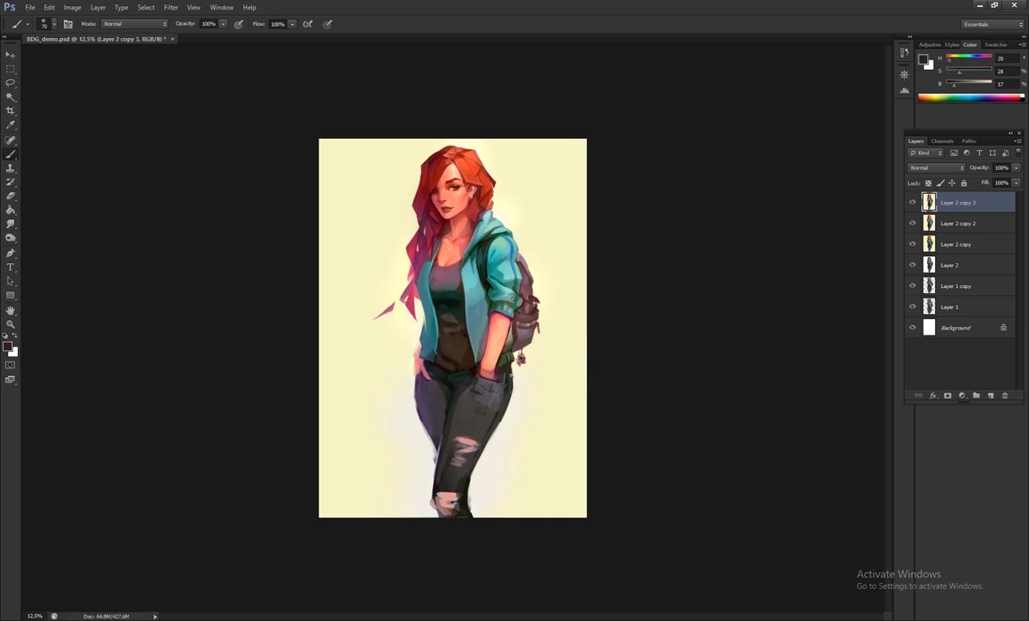
key(bracketleft)
key(bracketleft)
key(bracketleft)
alt+click(474, 359)
key(h)
key(h)
- Break up the torn knee patch with dark and pink strokes, using a size 40 brush and sampled colors
alt+click(441, 473)
alt+click(414, 472)
alt+click(422, 467)
alt+click(470, 437)
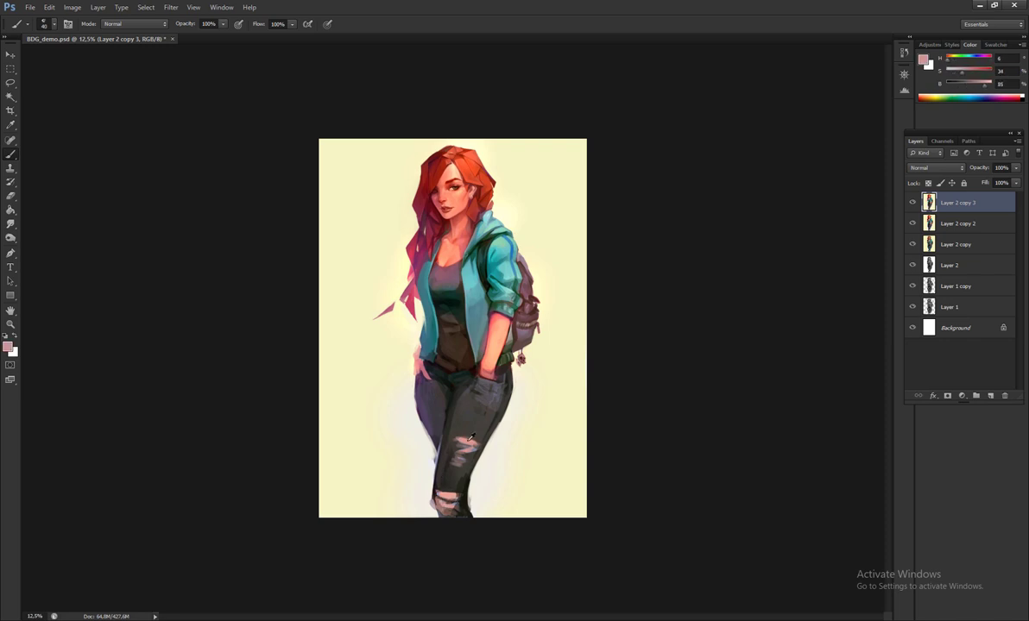
- Copy the torn thigh patch to a new layer, warp it around the leg, and retouch the tear with sampled colors
key(m)
mouse_move(442, 427)
mouse_down()
mouse_move(483, 472)
mouse_move(436, 423)
mouse_move(427, 427)
mouse_move(464, 457)
mouse_up()
key(ctrl+j)
key(ctrl+t)
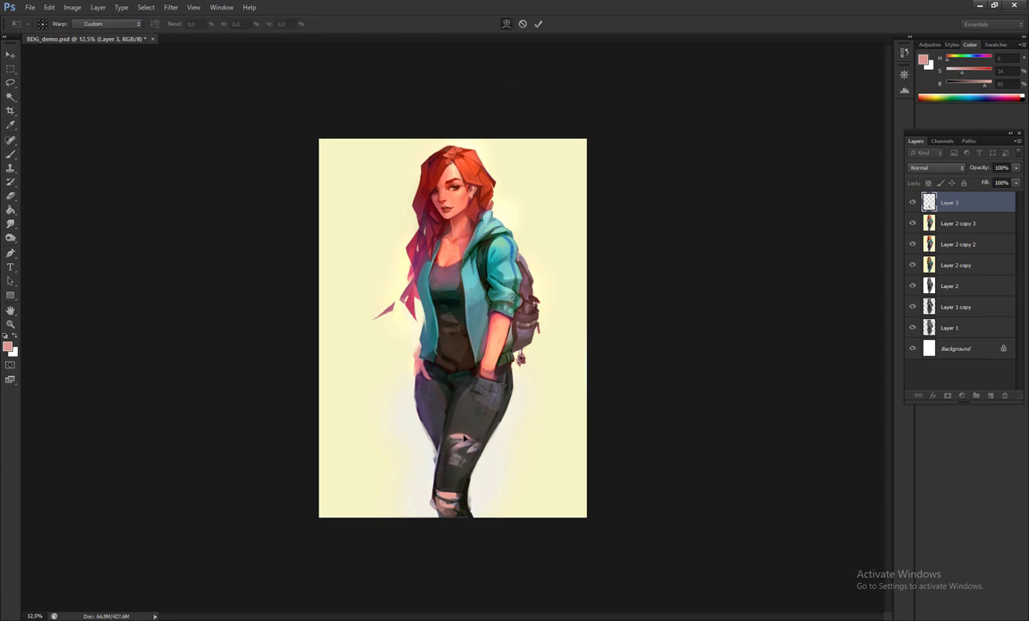
mouse_move(427, 416)
mouse_down()
mouse_move(462, 443)
mouse_move(427, 418)
mouse_move(433, 446)
mouse_up()
key(Return)
key(b)
alt+click(440, 419)
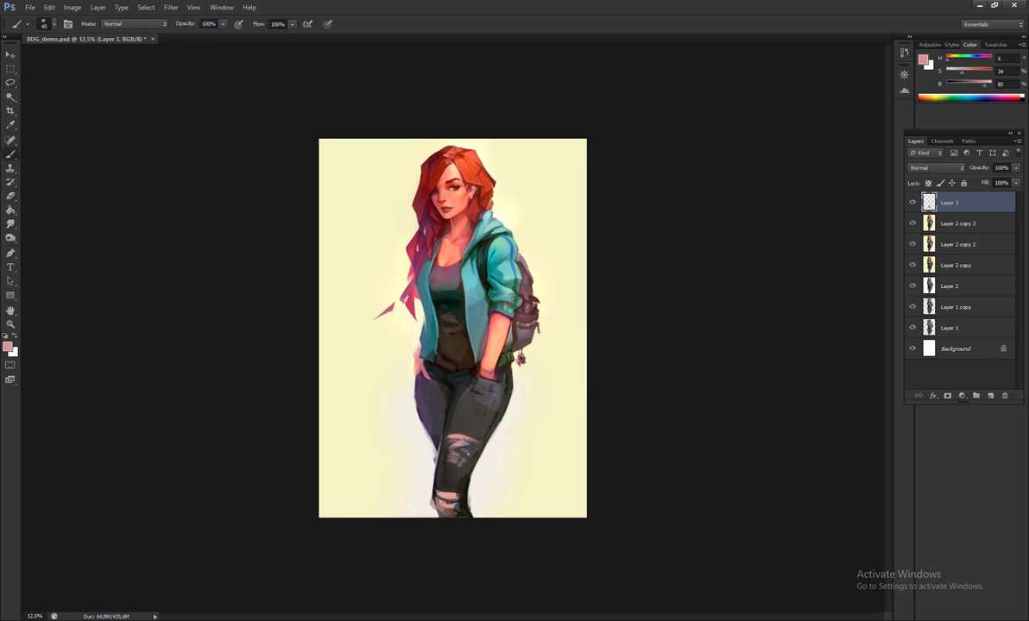
- Merge the torn-patch layer down, dab a small pink tear onto the far thigh with sampled colors, and save the document
alt+click(433, 422)
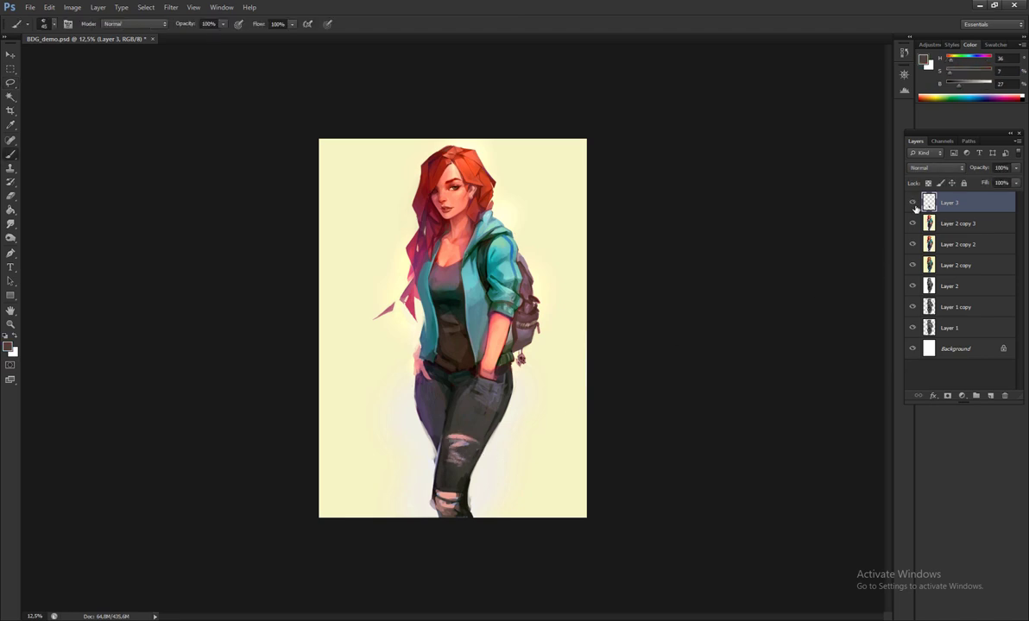
key(ctrl+e)
alt+click(450, 381)
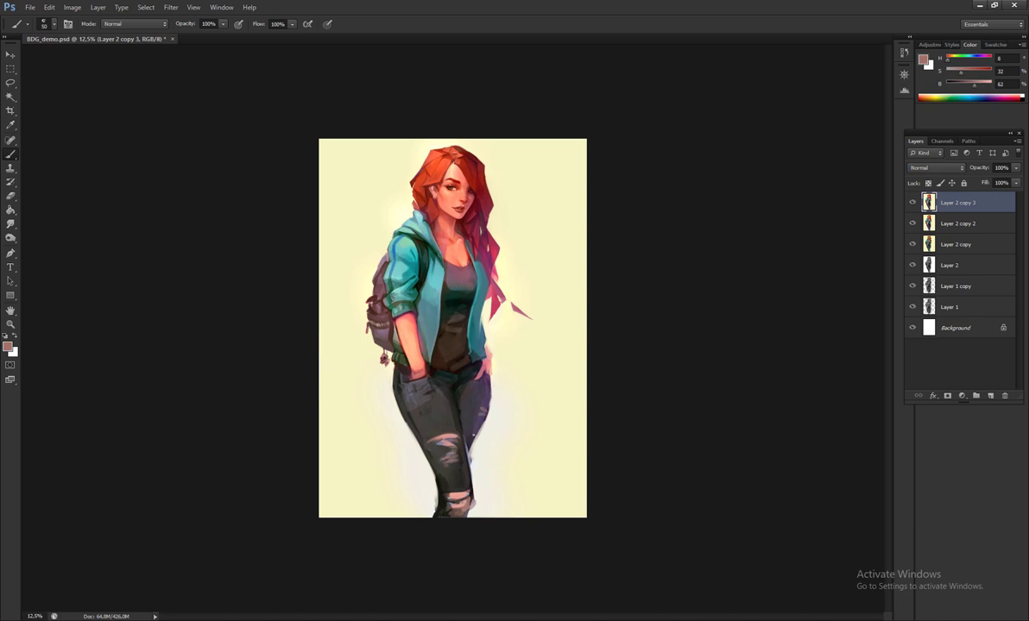
alt+click(452, 385)
key(ctrl+shift+h)
key(ctrl+s)
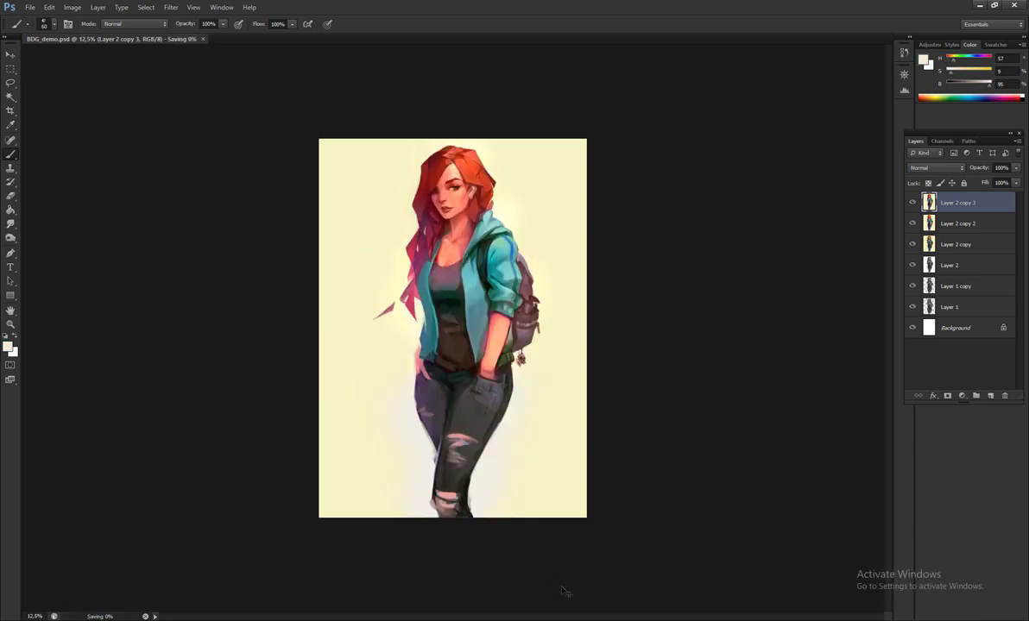
- Touch up the dark tank top and the lip area with a size 60 brush and sampled greens and pinks
key(ctrl+plus)
scroll(412, 316, up, 2)
alt+click(411, 316)
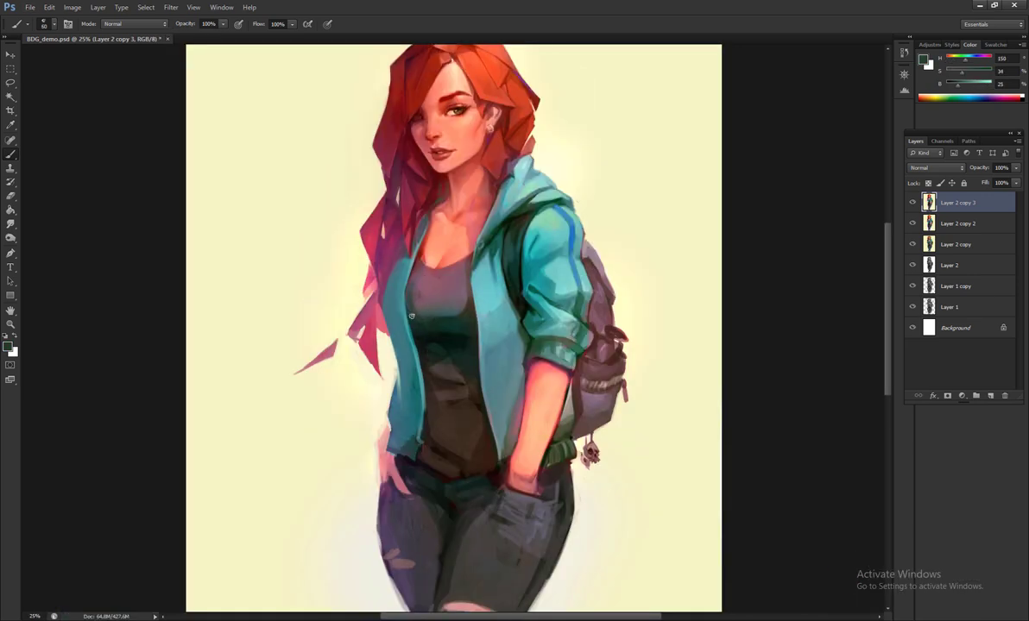
scroll(415, 224, up, 1)
alt+click(436, 217)
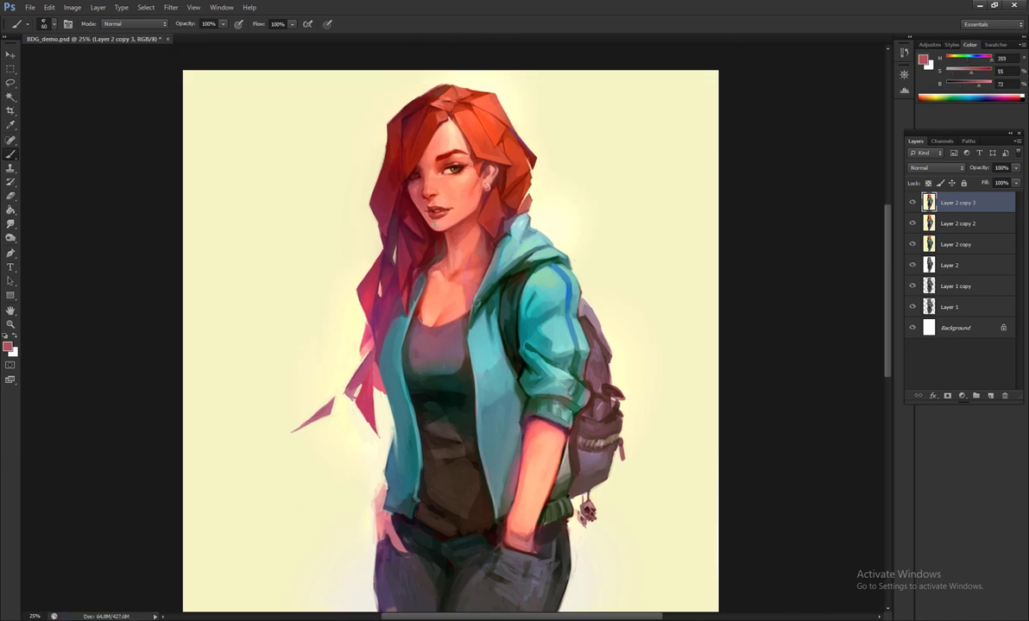
- Add a green iris to the shaded eye and define its lids and inner corner with a size 10 brush and sampled reds
scroll(397, 208, up, 4)
alt+click(434, 341)
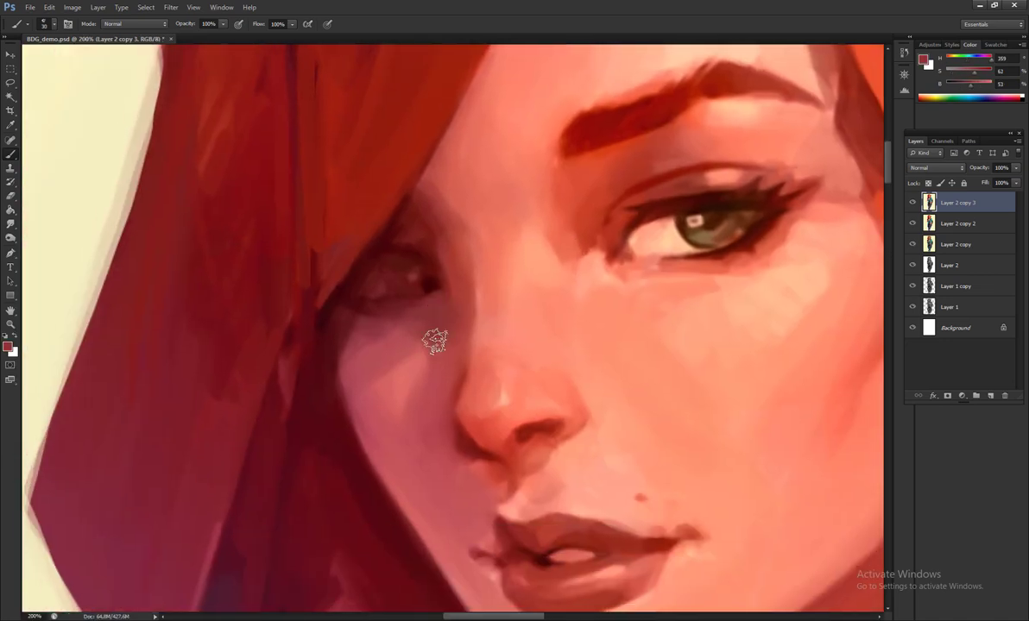
click(961, 95)
drag(380, 274, 423, 282)
alt+click(358, 269)
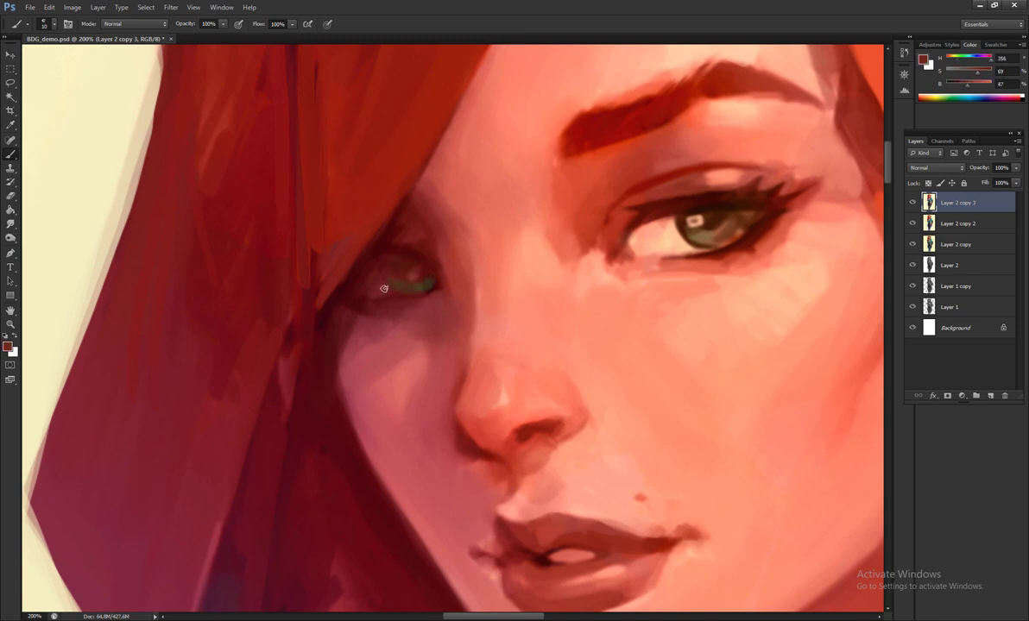
alt+click(360, 327)
drag(328, 302, 379, 294)
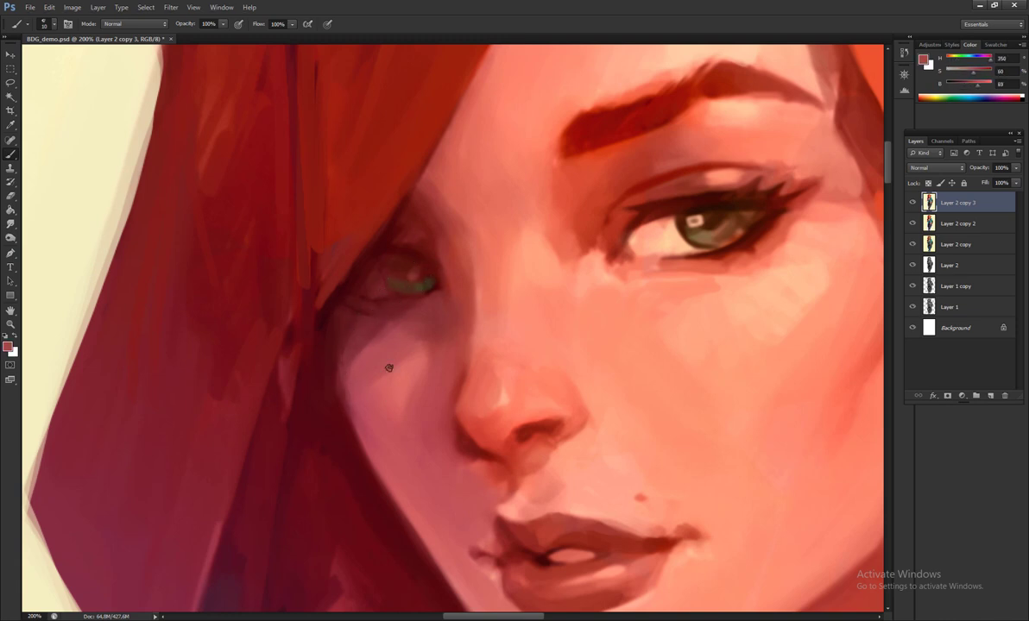
alt+click(404, 261)
drag(434, 246, 451, 292)
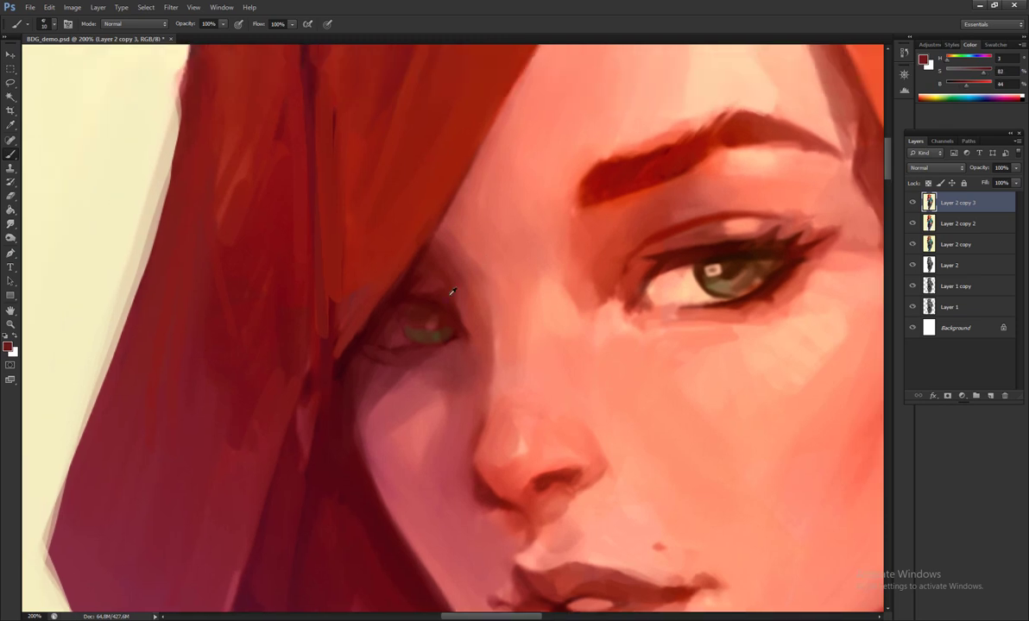
- Deepen the hair shadow along the face and rework the shaded cheek with a size 40 brush and sampled dark red and skin tones
key(ctrl+minus)
key(ctrl+minus)
key(ctrl+minus)
key(ctrl+minus)
key(ctrl+minus)
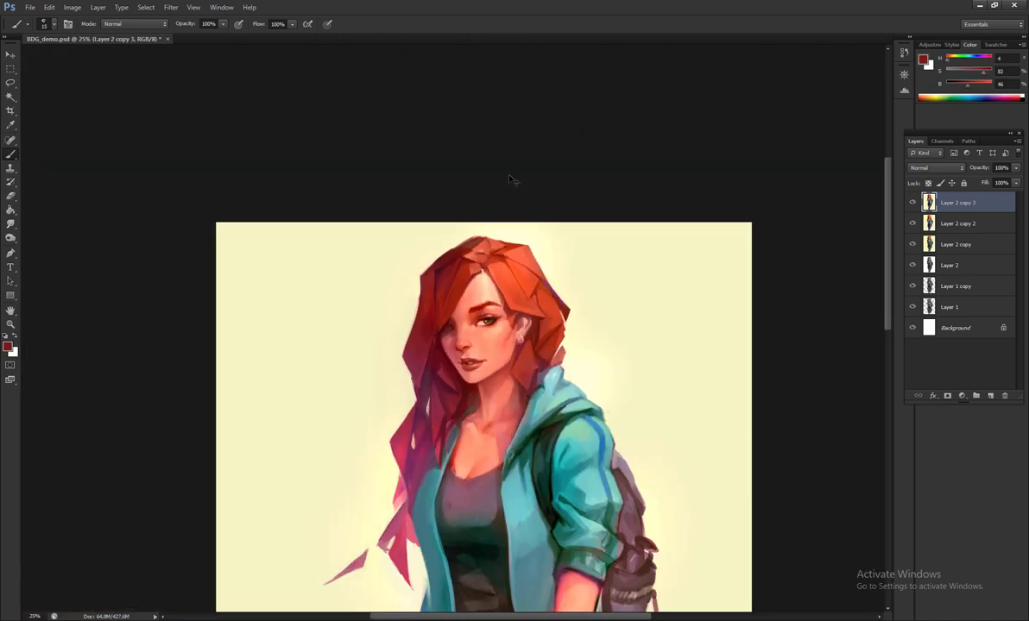
scroll(509, 179, down, 5)
scroll(483, 173, up, 3)
alt+click(450, 171)
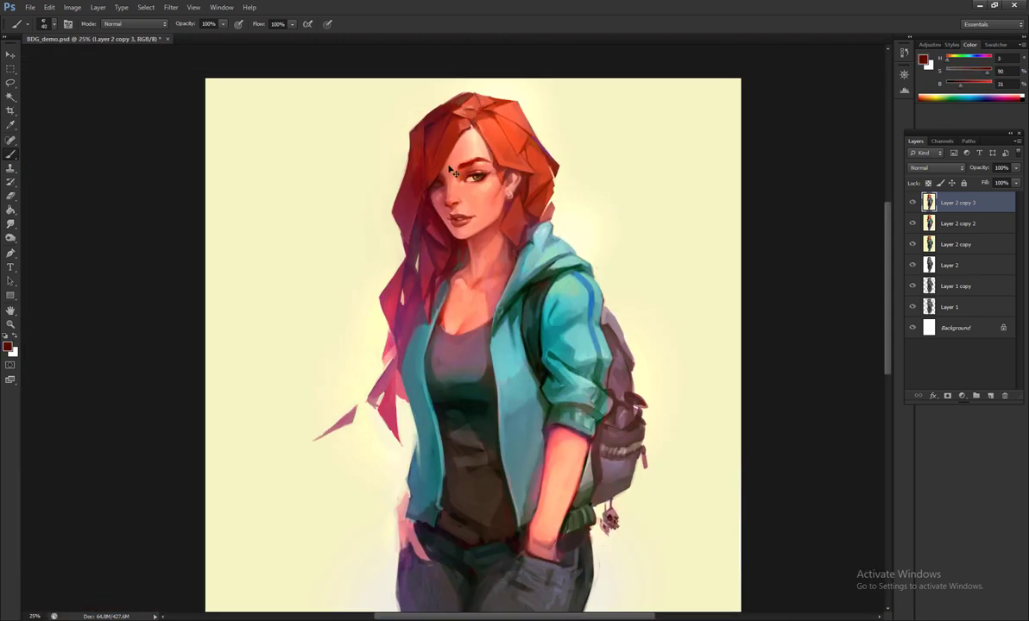
alt+click(434, 199)
alt+click(491, 219)
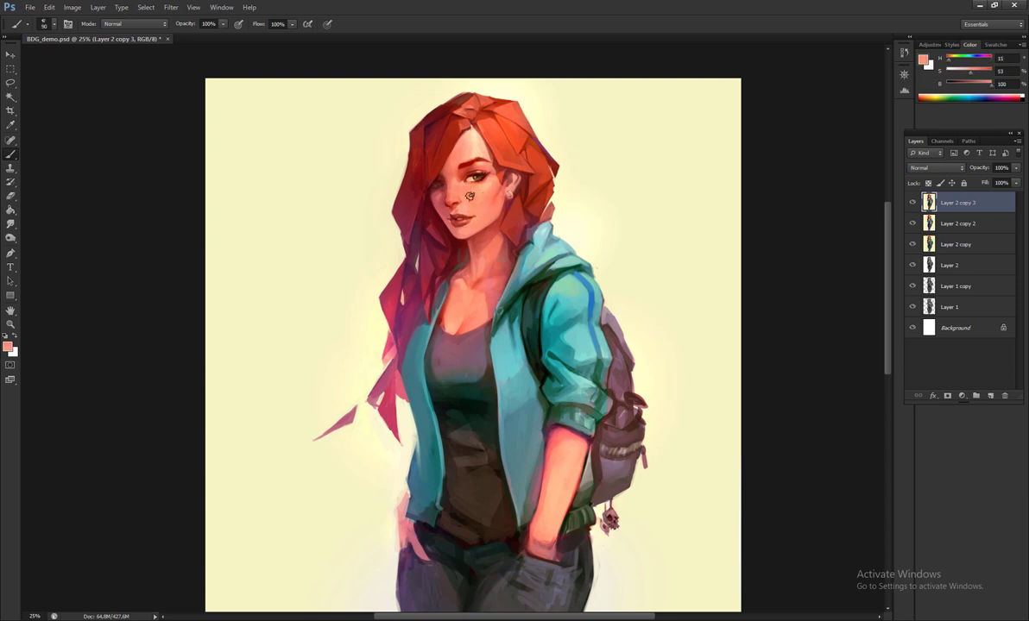
- Blend the light areas of the face and neck with a brush enlarged to size 90 and sampled peach tones
key(bracketright)
alt+click(447, 208)
alt+click(494, 124)
key(bracketright)
key(bracketright)
key(bracketright)
key(bracketright)
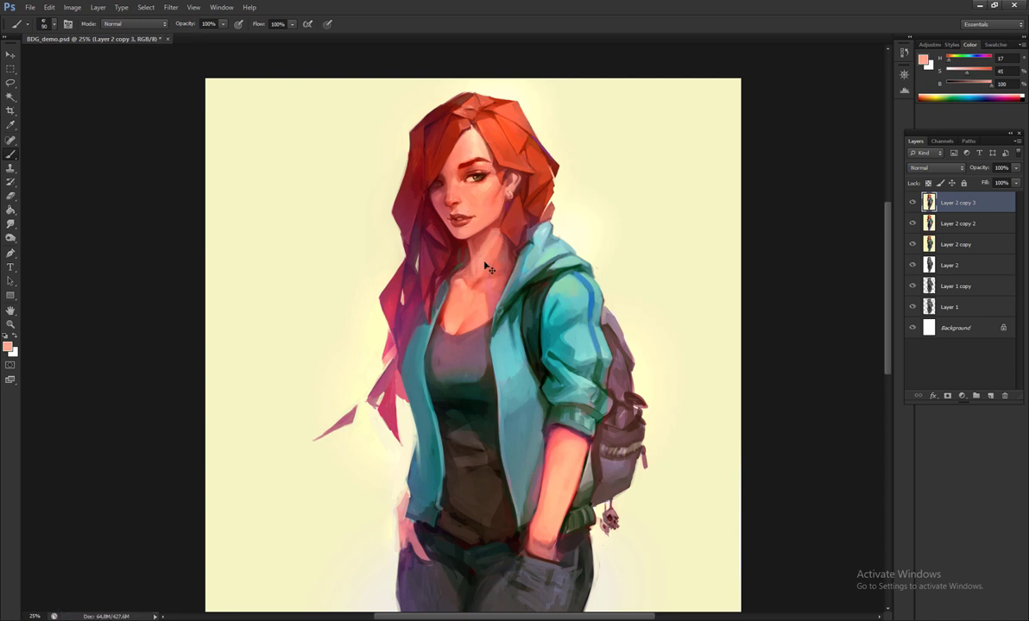
alt+click(493, 252)
alt+click(490, 249)
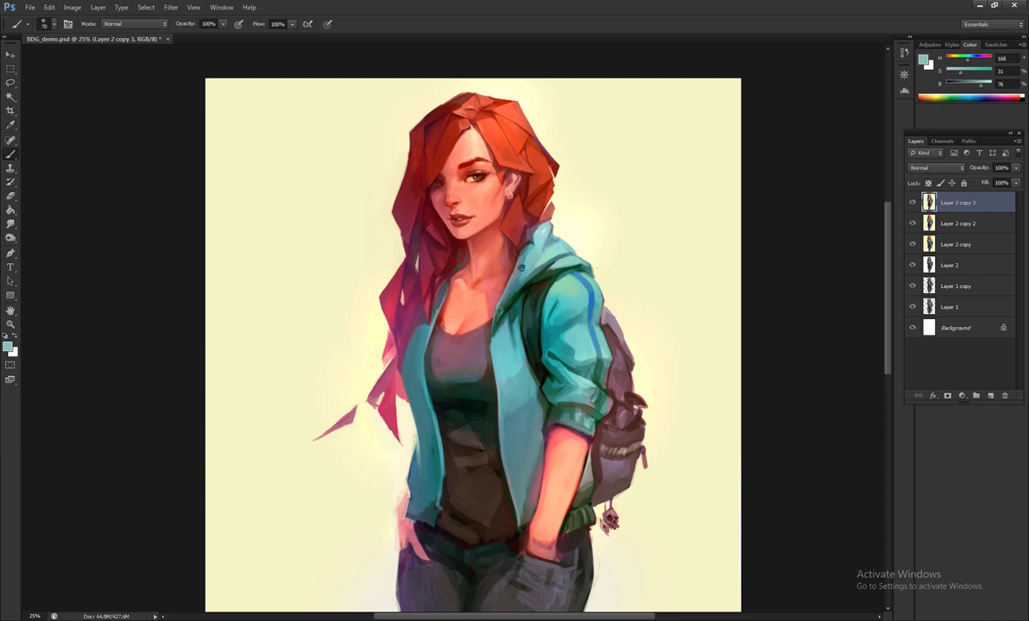
- Mirror the canvas and sharpen the long hair strands beside the neck with sampled cream and crimson
key(h)
alt+click(548, 230)
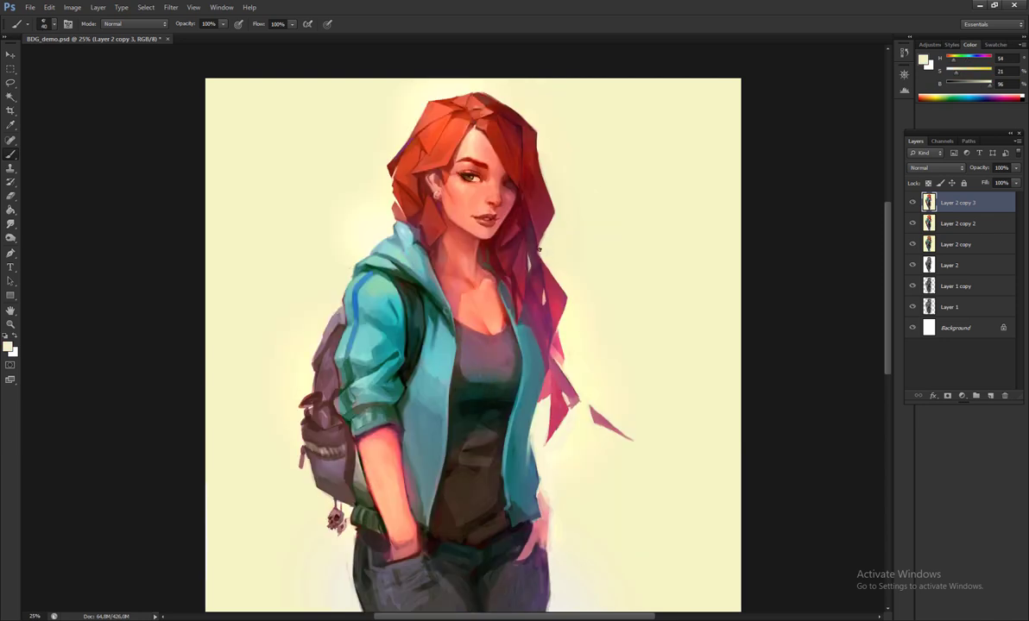
alt+click(494, 241)
alt+click(541, 259)
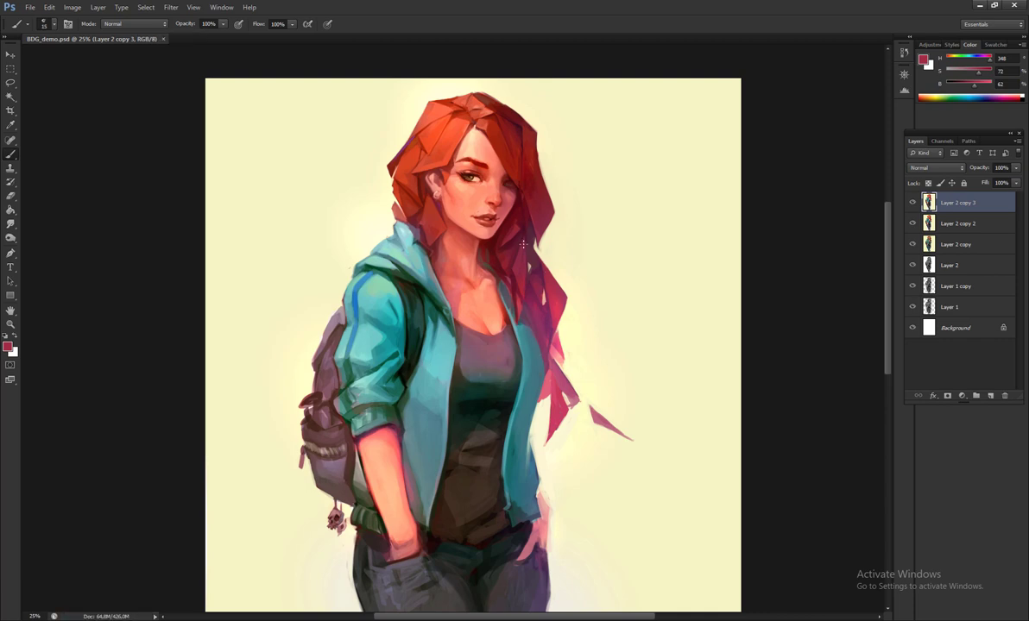
- Refine the lit eyebrow and the skin around it with a small brush and sampled reds, flipping the canvas back to normal
key(ctrl+plus)
key(ctrl+plus)
key(ctrl+plus)
scroll(535, 352, up, 5)
alt+click(524, 142)
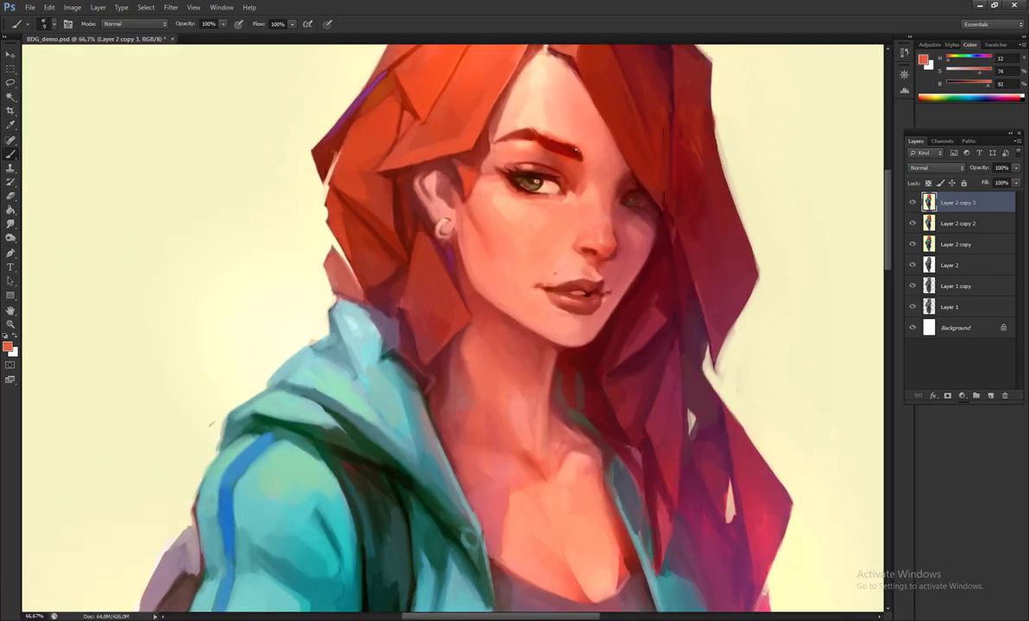
alt+click(521, 135)
alt+click(588, 184)
key(ctrl+shift+h)
key(bracketright)
alt+click(545, 146)
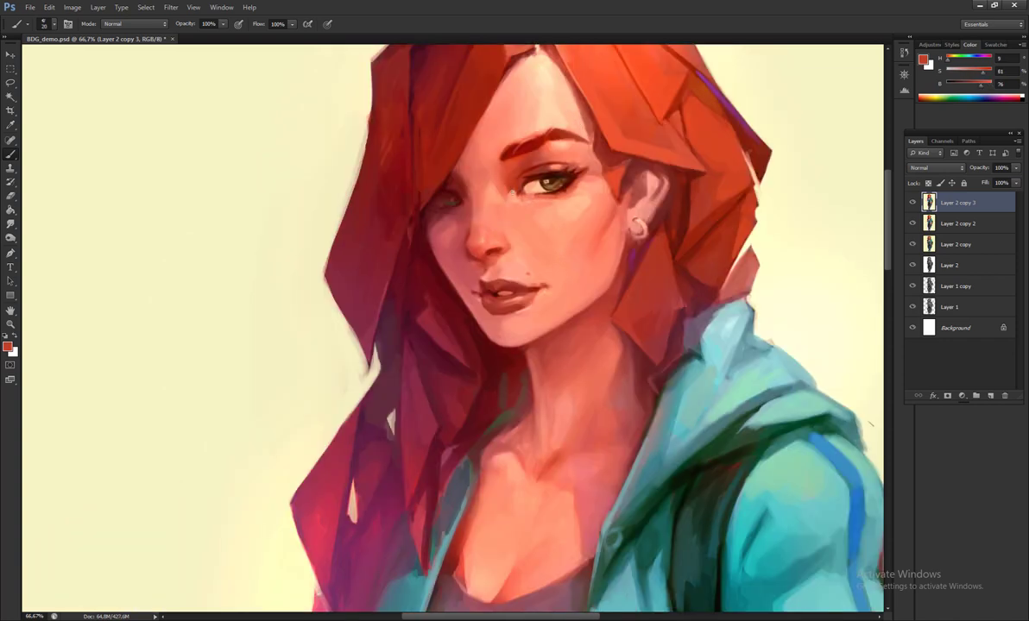
key(bracketright)
key(bracketright)
- Smooth the cheek, mouth and chin shading with sampled skin tones, changing the brush size for broad and fine strokes
key(ctrl+minus)
key(ctrl+minus)
key(ctrl+minus)
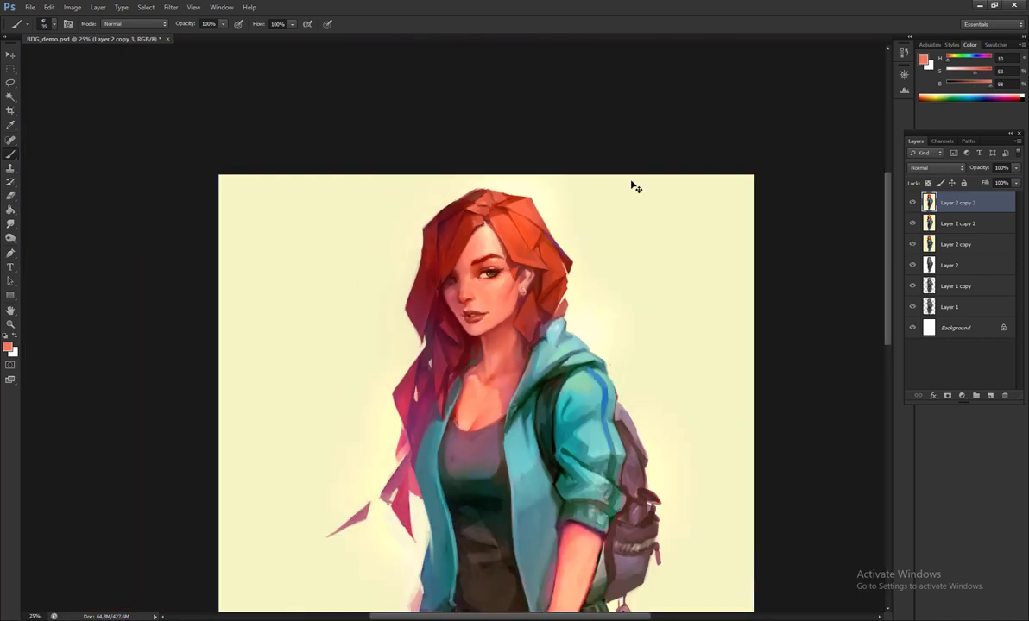
key(ctrl+plus)
key(ctrl+plus)
alt+click(516, 259)
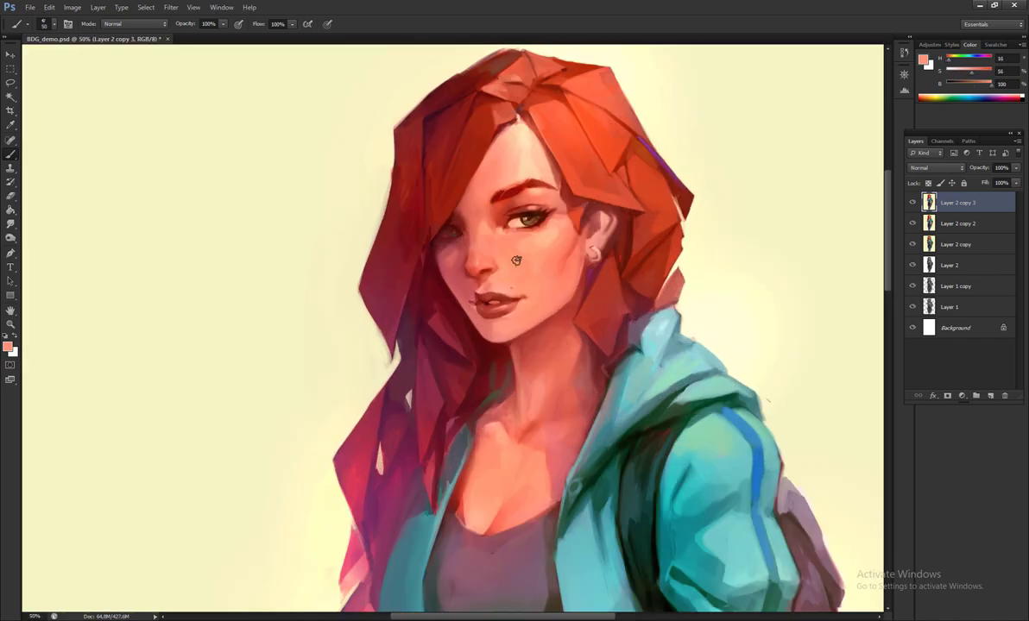
alt+click(511, 320)
key(bracketleft)
key(bracketleft)
alt+click(509, 327)
key(bracketright)
key(bracketright)
key(bracketright)
key(bracketright)
- Mirror the canvas and repaint the ear, earring and neighboring hair edge with a brush reduced to size 10 and sampled colors
key(ctrl+shift+h)
alt+click(427, 233)
key(bracketleft)
key(bracketleft)
key(bracketleft)
alt+click(535, 151)
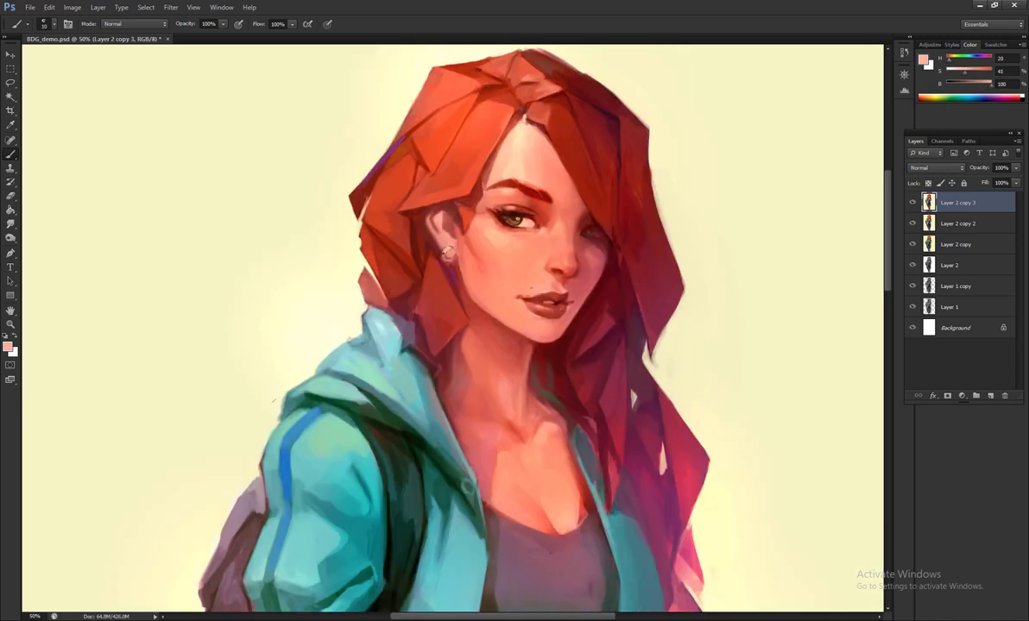
alt+click(448, 252)
click(447, 255)
alt+click(429, 224)
alt+click(400, 207)
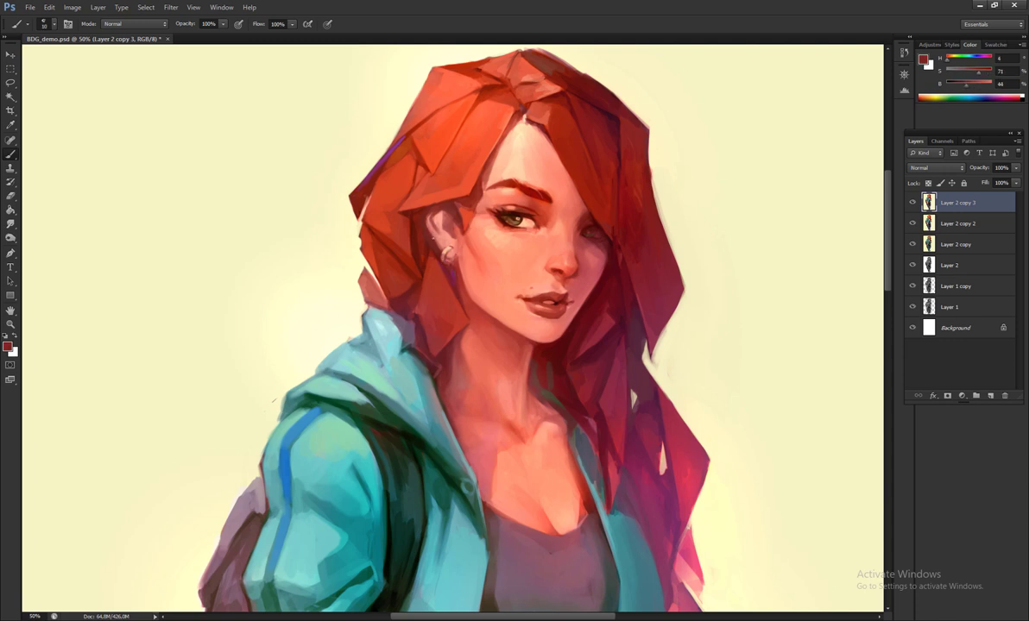
- Flip the canvas back and clean up the lit eyebrow and forehead hairline with a size 10 brush and sampled peach and red
key(h)
alt+click(491, 191)
drag(486, 192, 503, 185)
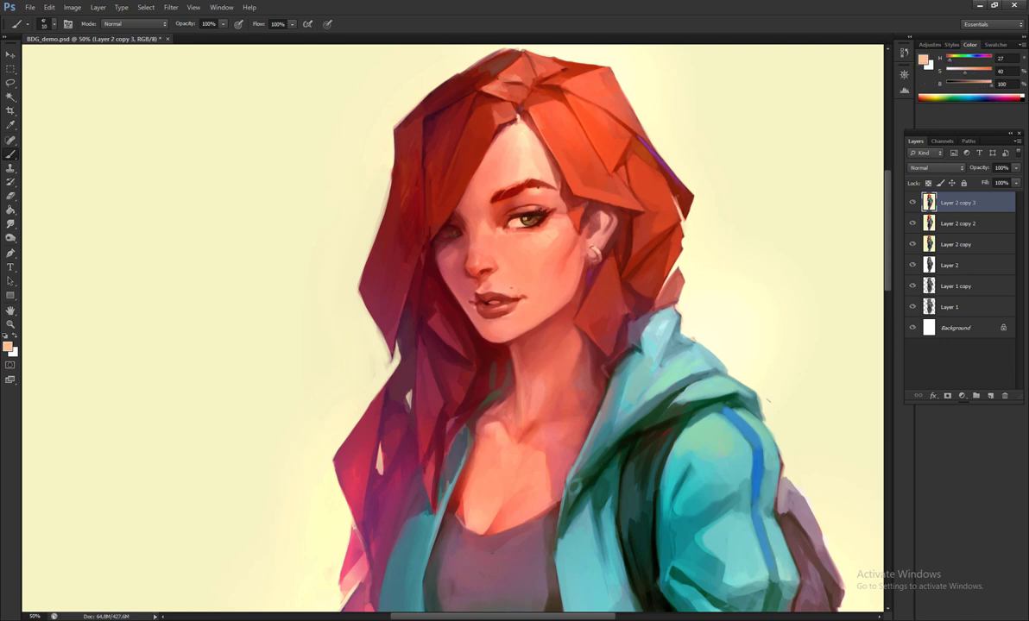
alt+click(561, 170)
alt+click(524, 158)
- Blend the tank top's chest shading into the dark lower part with a large brush and sampled mauve, and save the document
key(ctrl+minus)
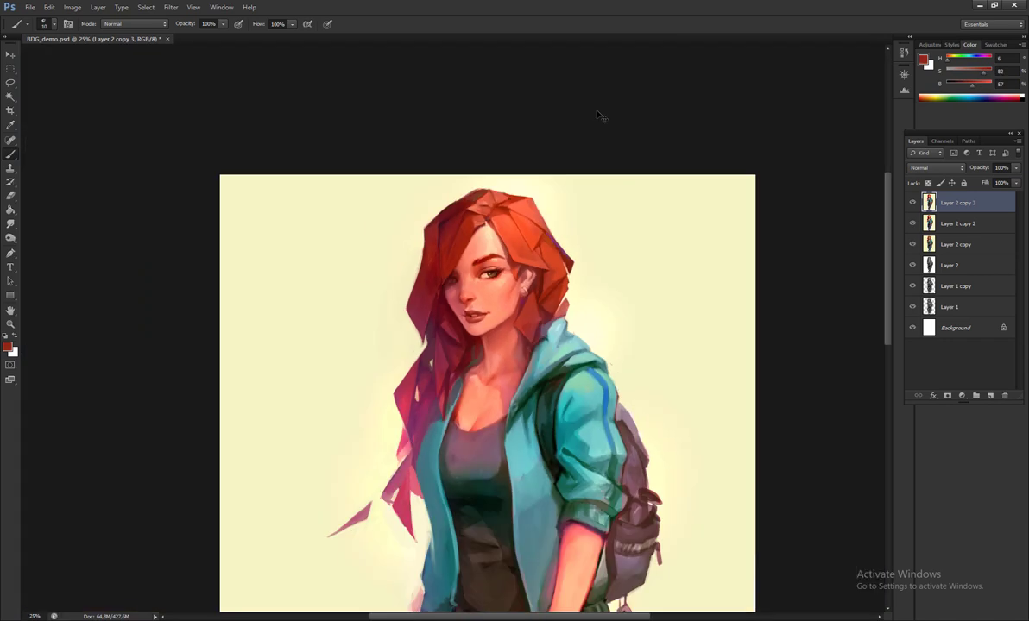
drag(592, 272, 615, 301)
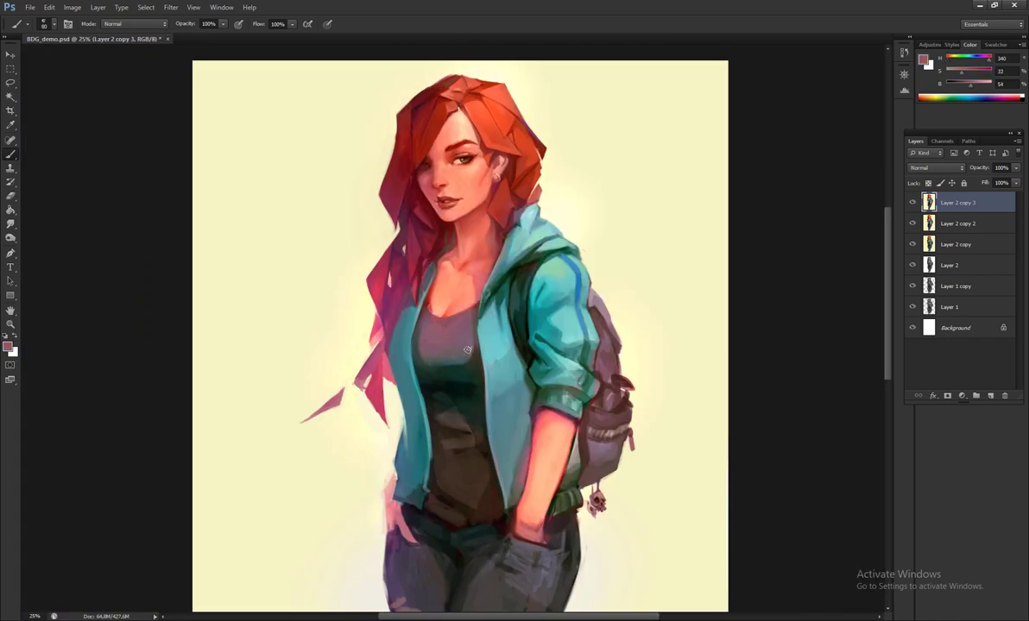
alt+click(465, 366)
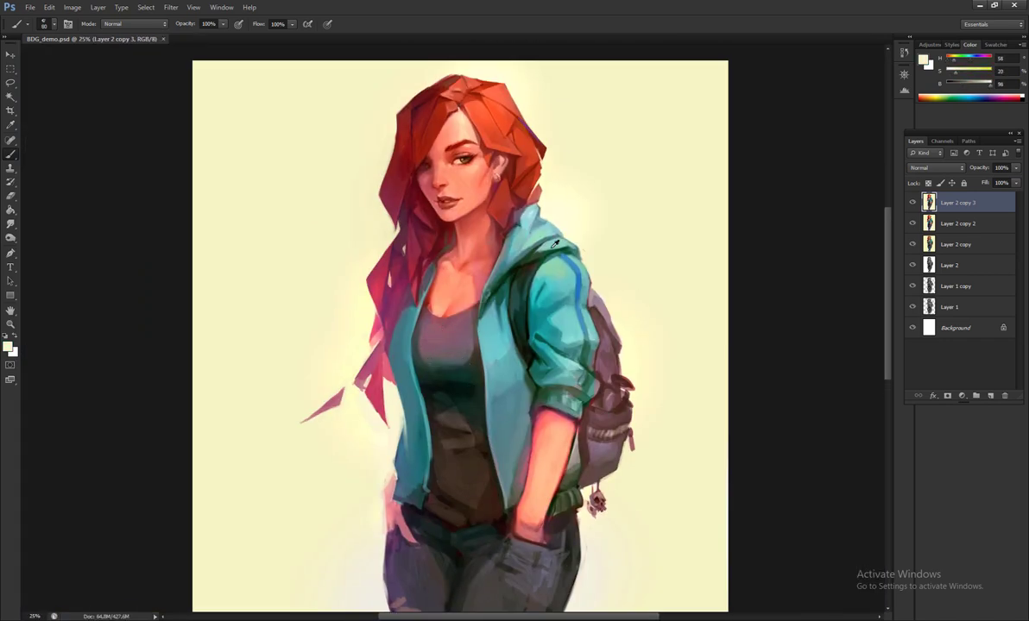
- Sharpen the hood's edge and the sleeve folds of the jacket with sampled teals and a size 30 to 40 brush
alt+click(527, 257)
alt+click(537, 251)
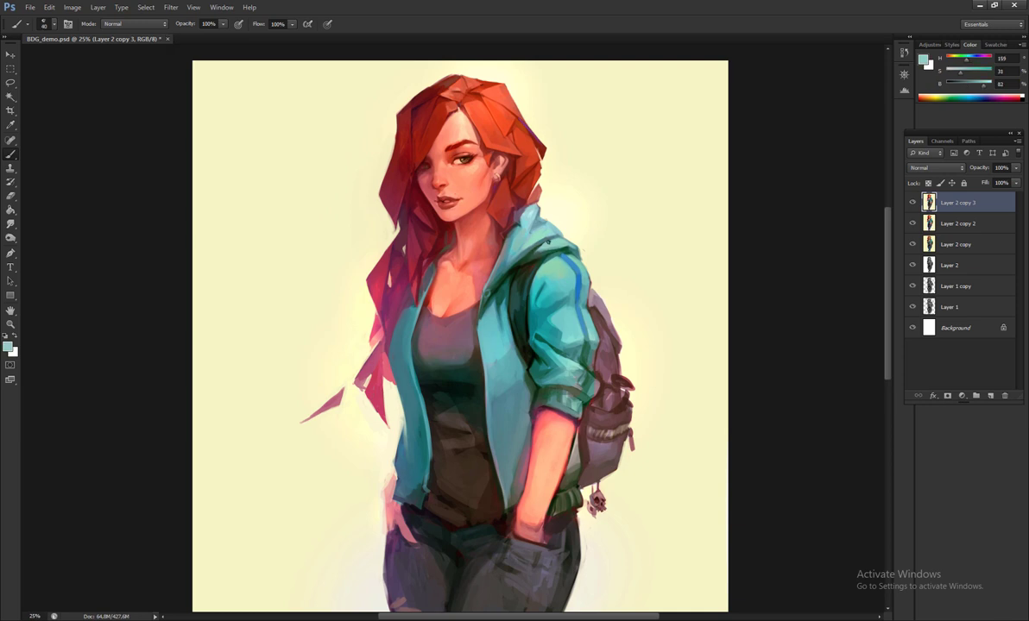
scroll(547, 243, down, 3)
key(bracketleft)
alt+click(533, 270)
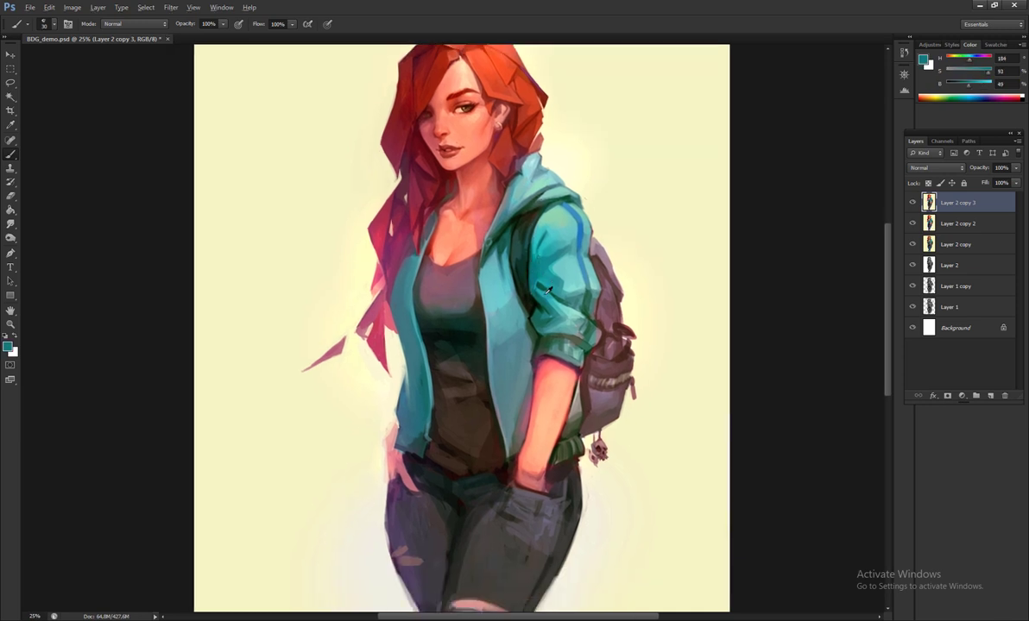
key(bracketright)
alt+click(586, 304)
key(bracketleft)
- Clean the backpack's outer edge with sampled cream and paint a teal-capped bottle in its side pocket using sampled colors
alt+click(630, 298)
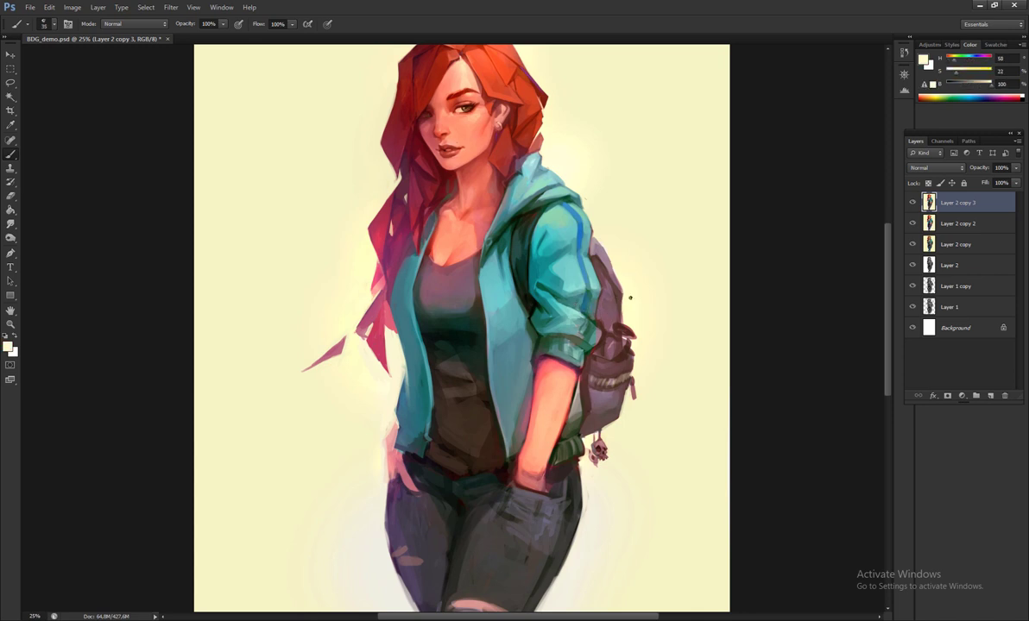
key(bracketleft)
alt+click(578, 256)
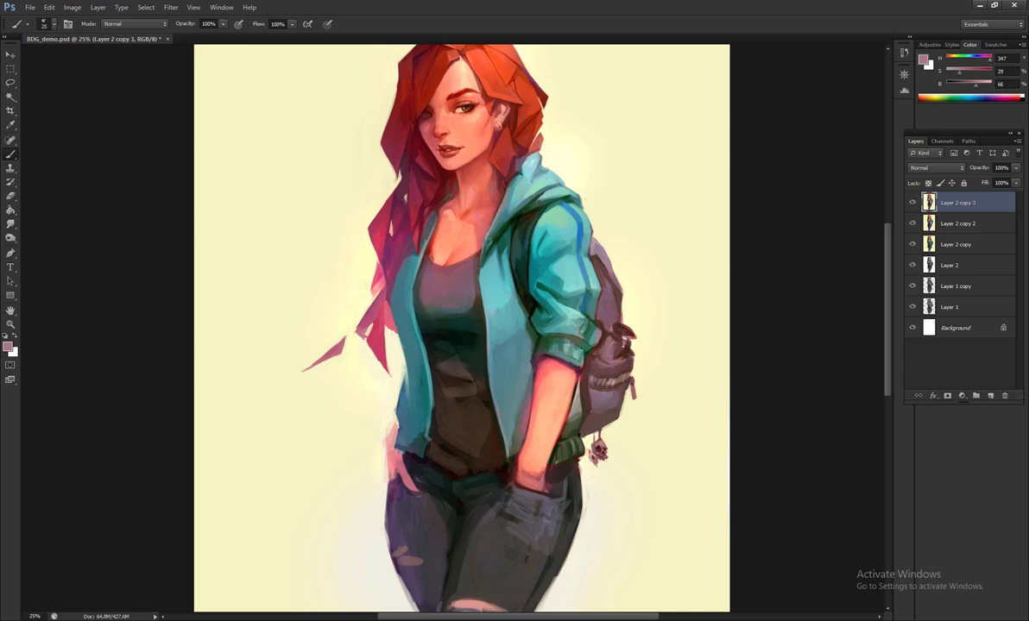
alt+click(621, 331)
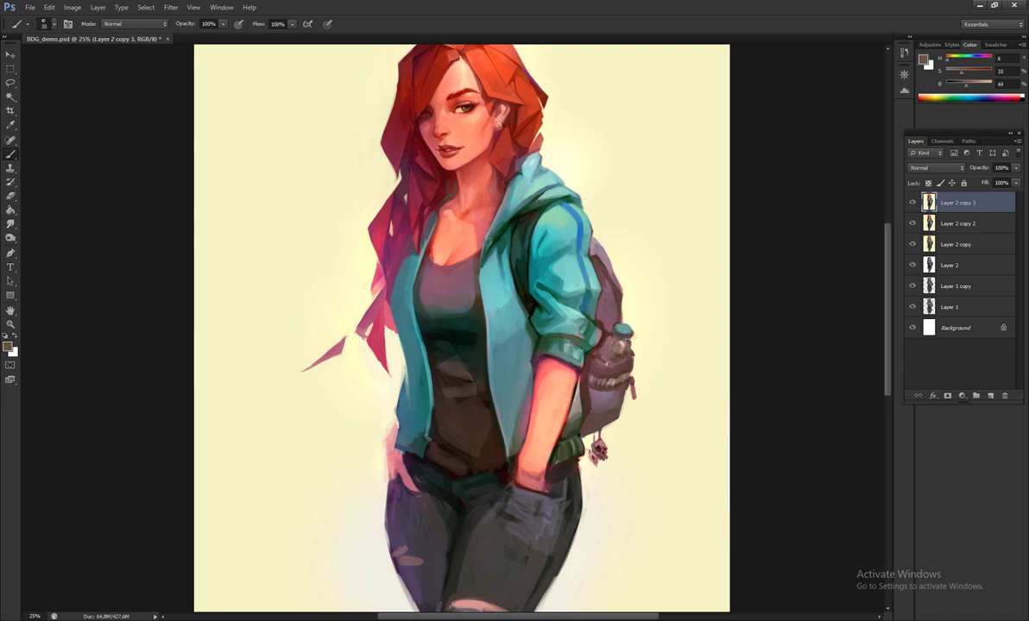
alt+click(633, 357)
alt+click(632, 356)
key(bracketright)
- Mirror the canvas and add lighter green ribs to the jacket's hem cuff beside the arm with a size 25 brush
key(h)
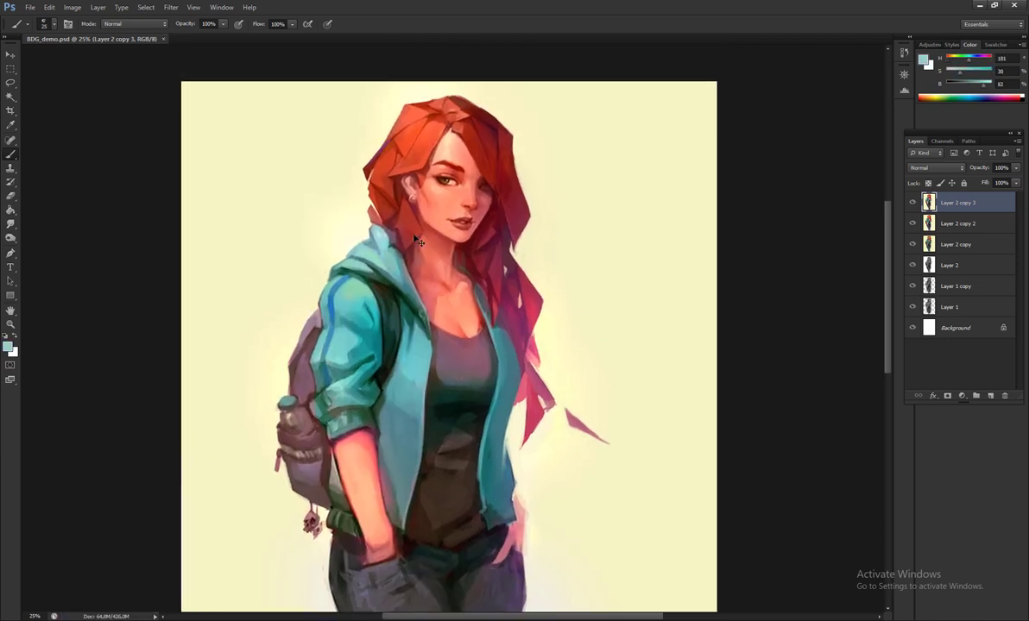
scroll(438, 320, up, 3)
drag(439, 320, 422, 323)
alt+click(455, 304)
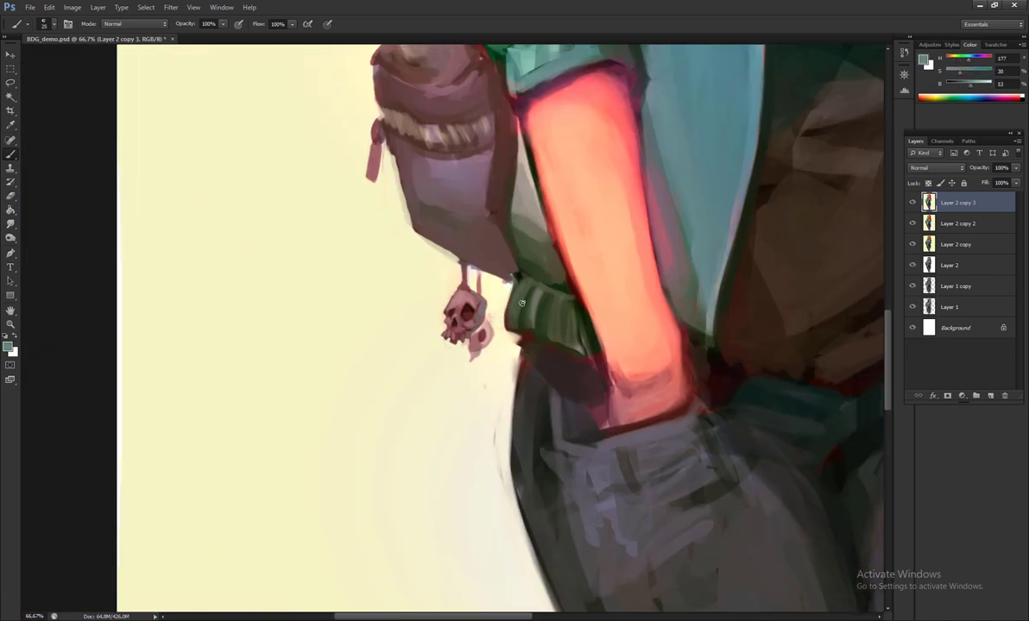
alt+click(507, 285)
- Detail the two skull charms under the backpack with a fine brush, using sampled dark reds and pale pinks
alt+click(483, 335)
drag(448, 324, 443, 339)
alt+click(468, 327)
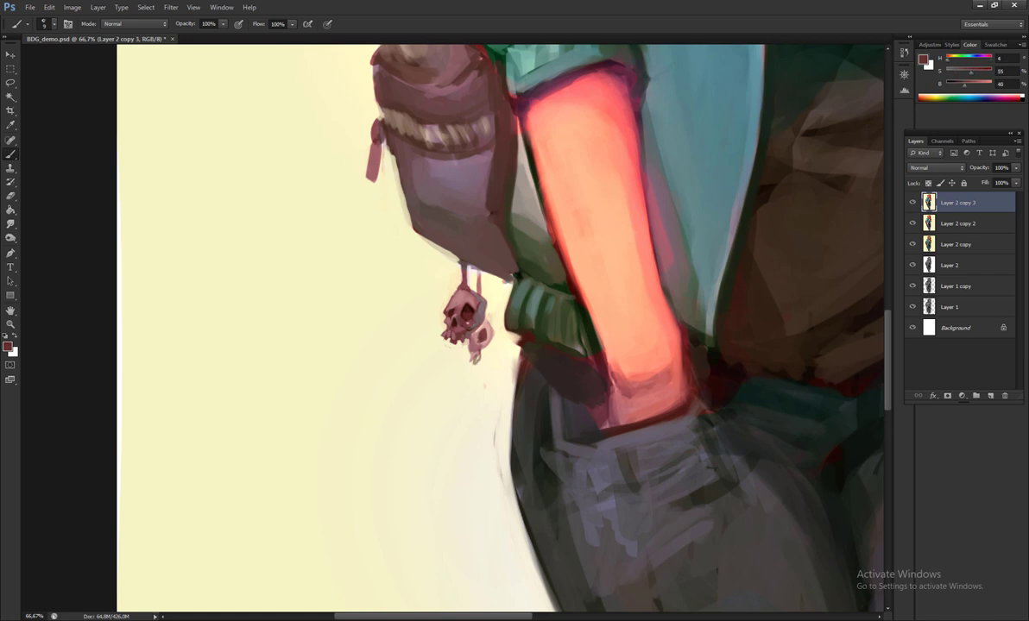
alt+click(449, 282)
drag(451, 300, 461, 308)
alt+click(455, 311)
alt+click(453, 320)
alt+click(441, 335)
alt+click(440, 310)
alt+click(457, 324)
alt+click(436, 314)
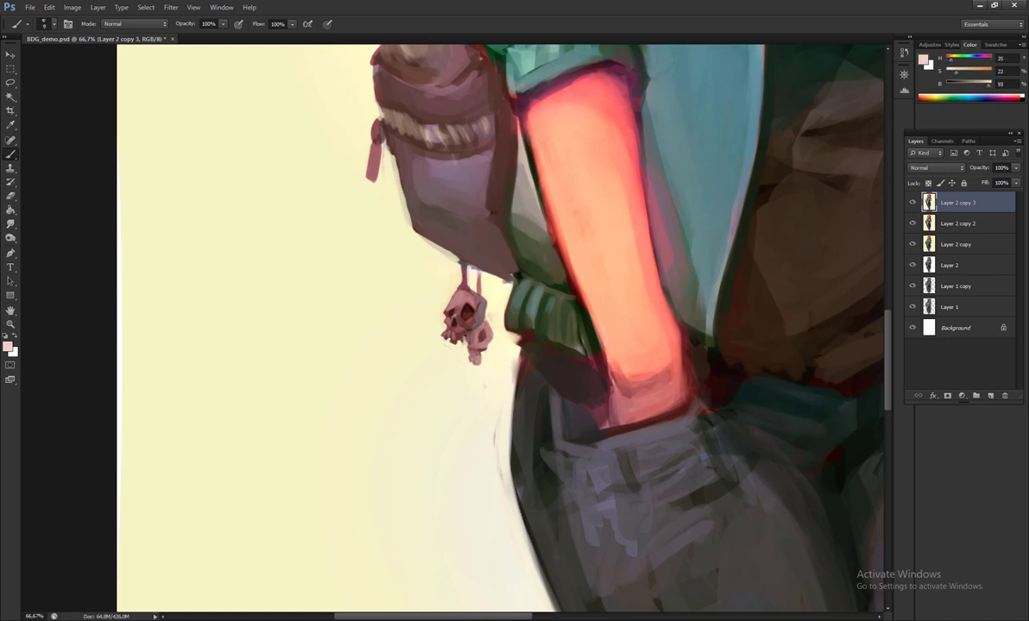
- Touch up the skull charms and their cords with sampled cream, brown and dusty pink using a small brush
alt+click(470, 265)
key(ctrl+minus)
key(ctrl+minus)
key(ctrl+minus)
key(ctrl+minus)
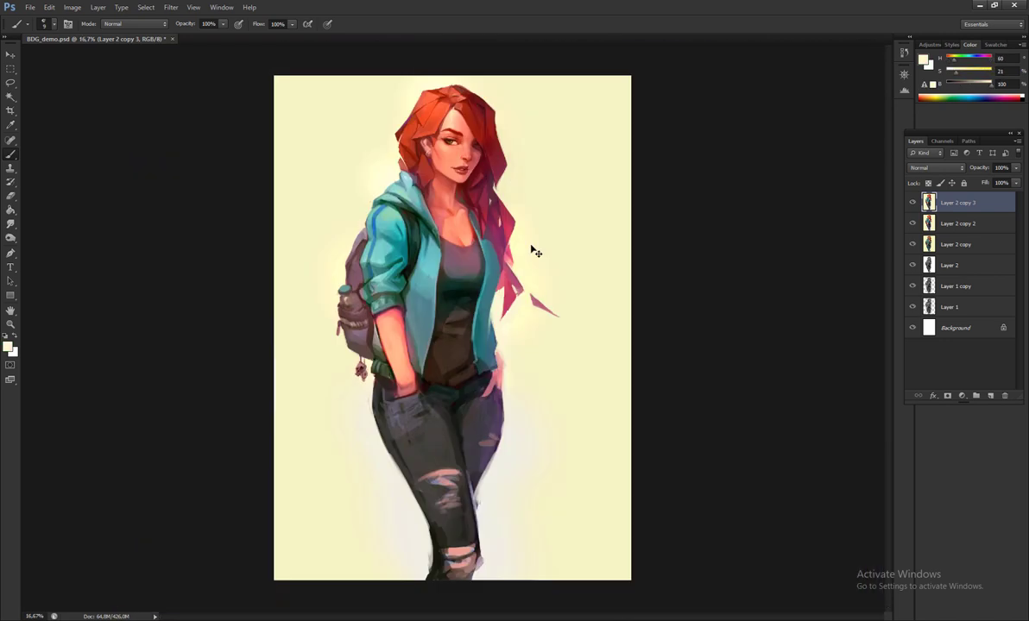
key(ctrl+plus)
alt+click(593, 405)
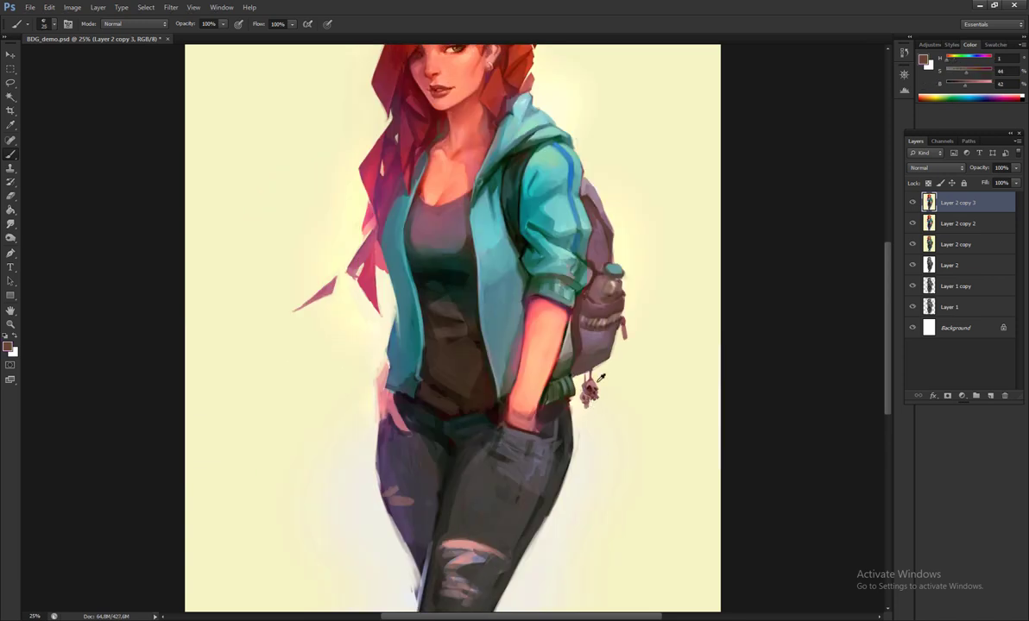
alt+click(603, 371)
- Lighten the skull charms with the Dodge tool on Highlights at 50% exposure, and save the painting
click(10, 237)
click(47, 226)
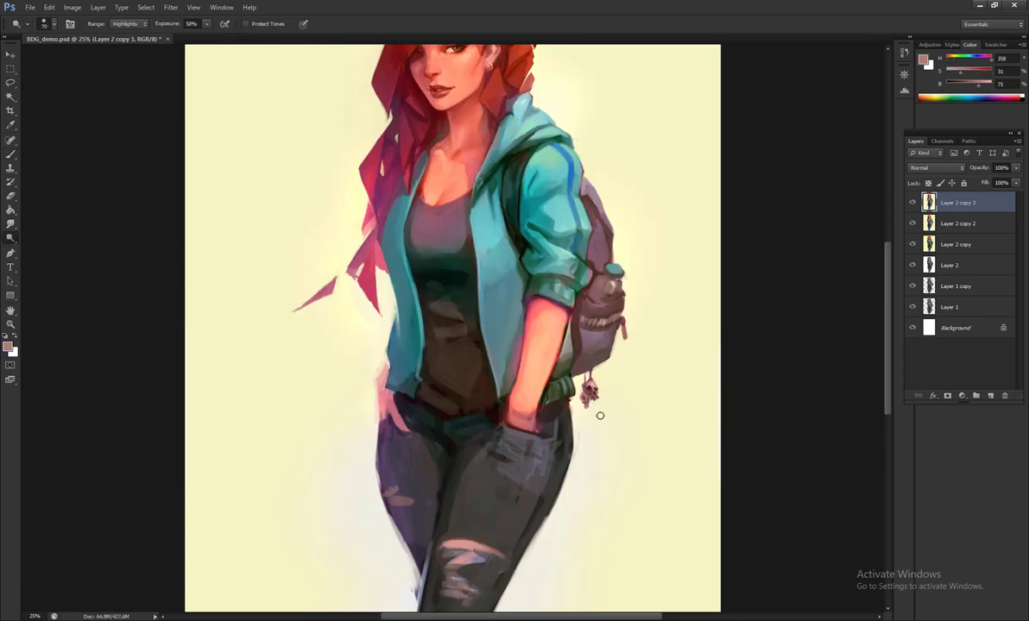
drag(586, 420, 569, 505)
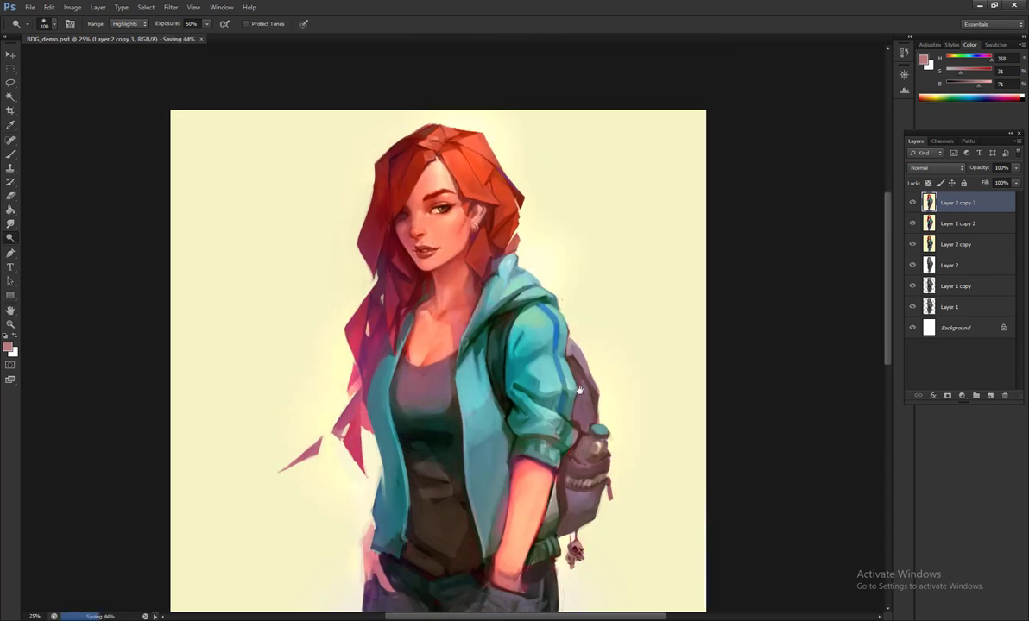
drag(565, 366, 611, 366)
- Paint zipper teeth along the jacket's front opening with sampled dark green and grayish purple, using a size 25 brush
key(b)
alt+click(480, 358)
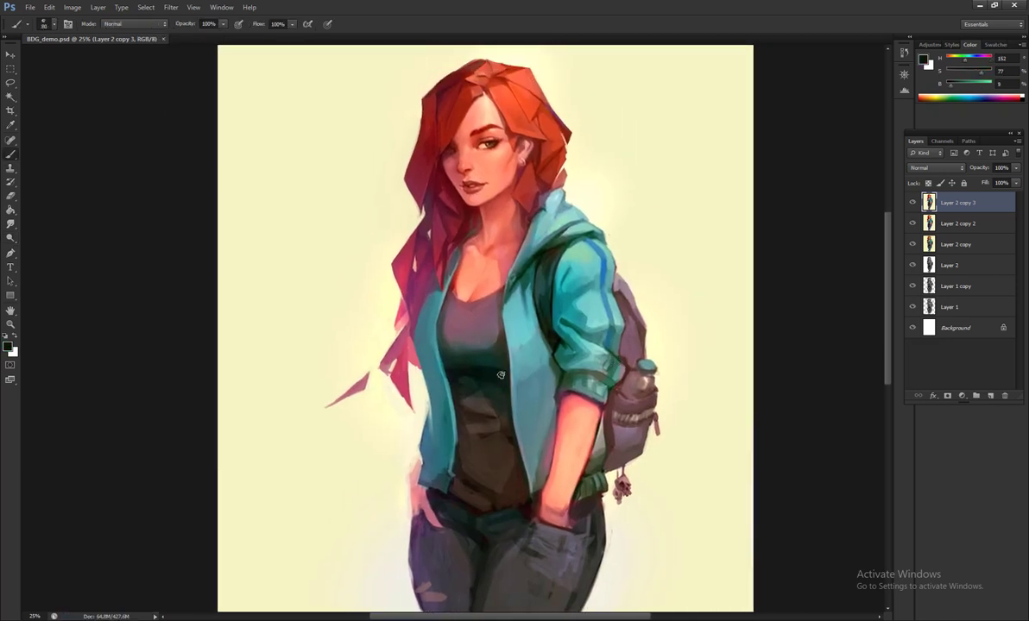
drag(522, 370, 525, 373)
alt+click(532, 496)
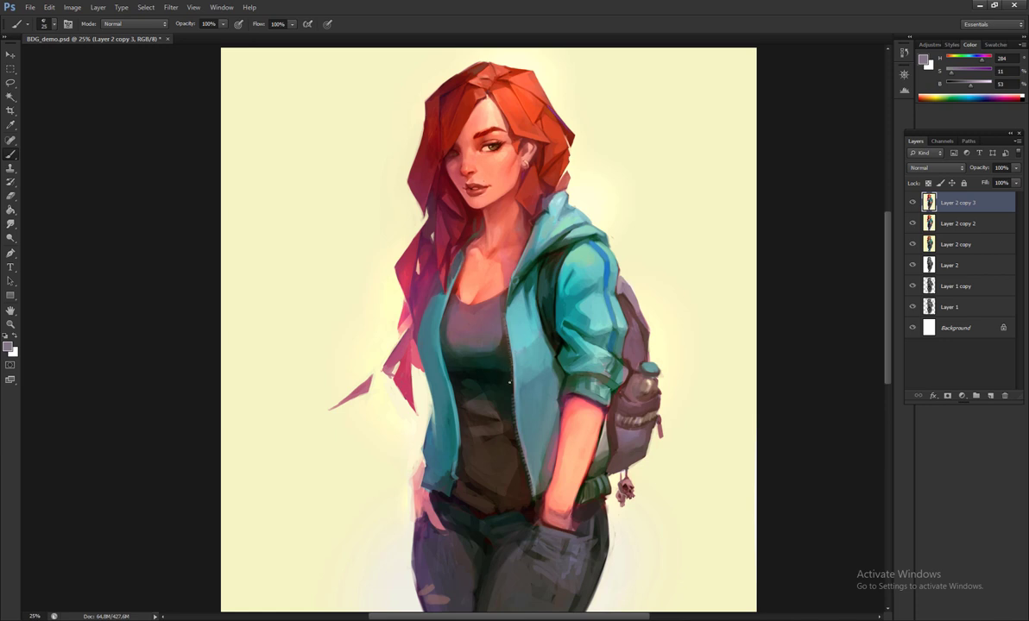
- Darken the tank top beside the zipper with sampled near-black greens and a size 200 textured brush
alt+click(509, 369)
alt+click(509, 308)
alt+click(496, 379)
alt+click(499, 370)
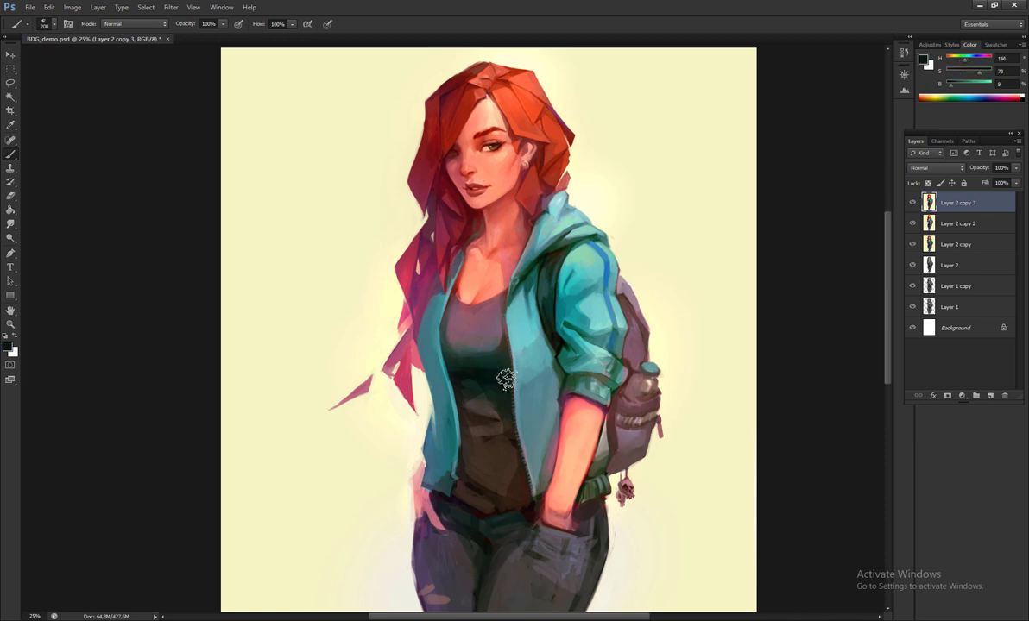
key(bracketright)
- Save the painting and touch up the jacket sleeve with the canvas mirrored and the panels hidden
key(ctrl+alt+h)
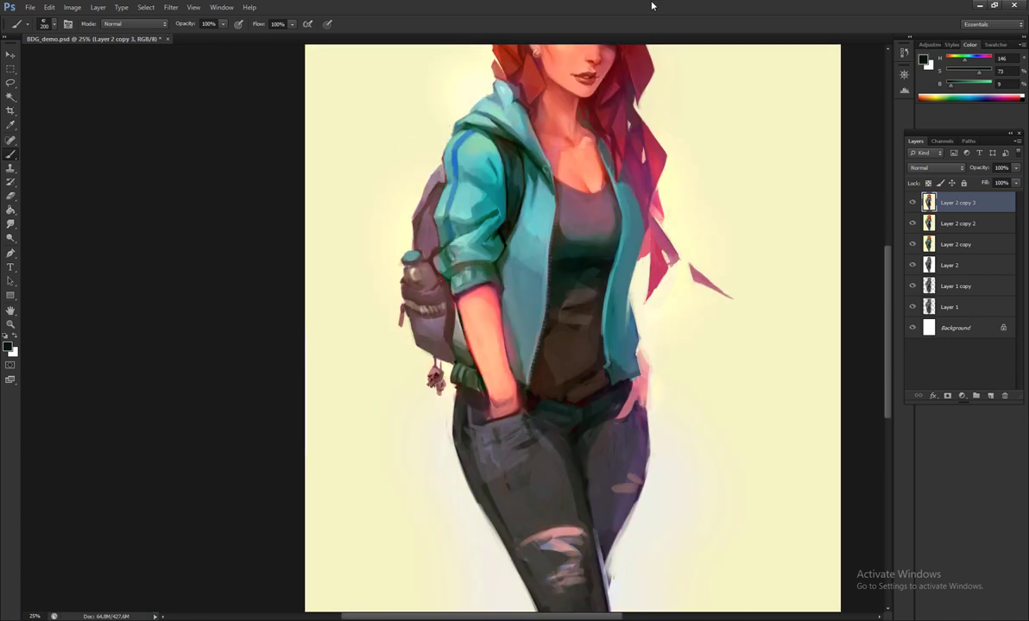
key(Tab)
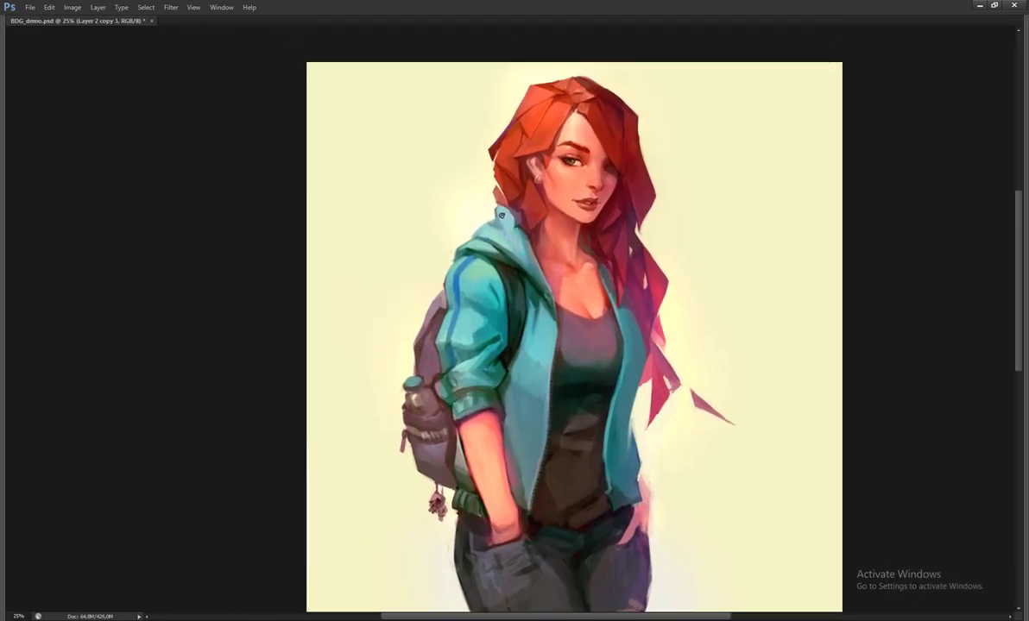
key(ctrl+s)
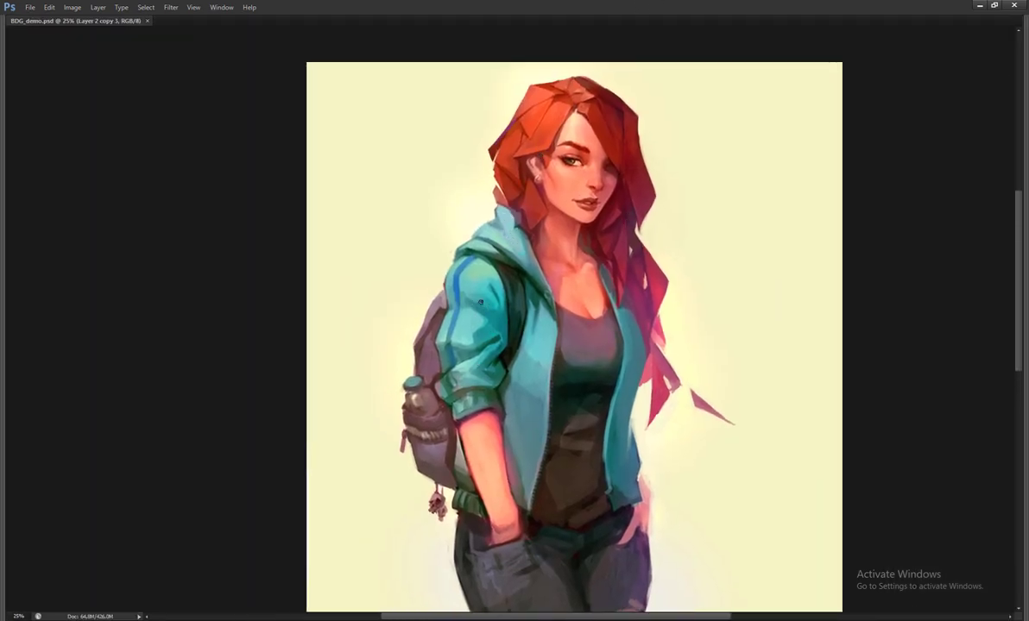
drag(481, 301, 495, 335)
key(ctrl+shift+h)
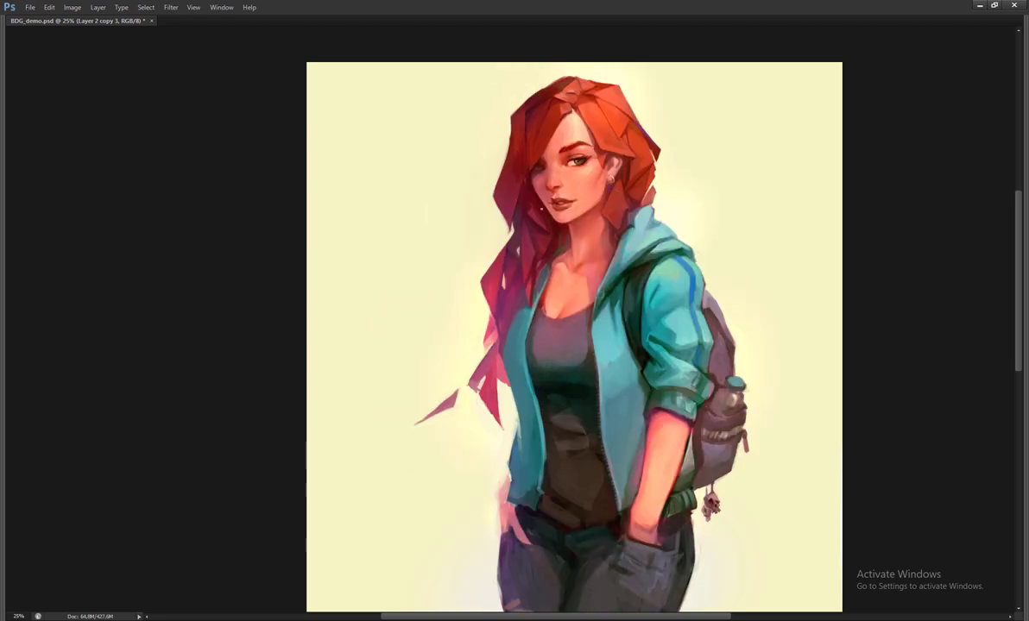
- Try a large soft salmon brush stroke over the hair, face and chest
right_click(518, 183)
scroll(694, 257, down, 3)
double_click(694, 257)
drag(681, 102, 615, 353)
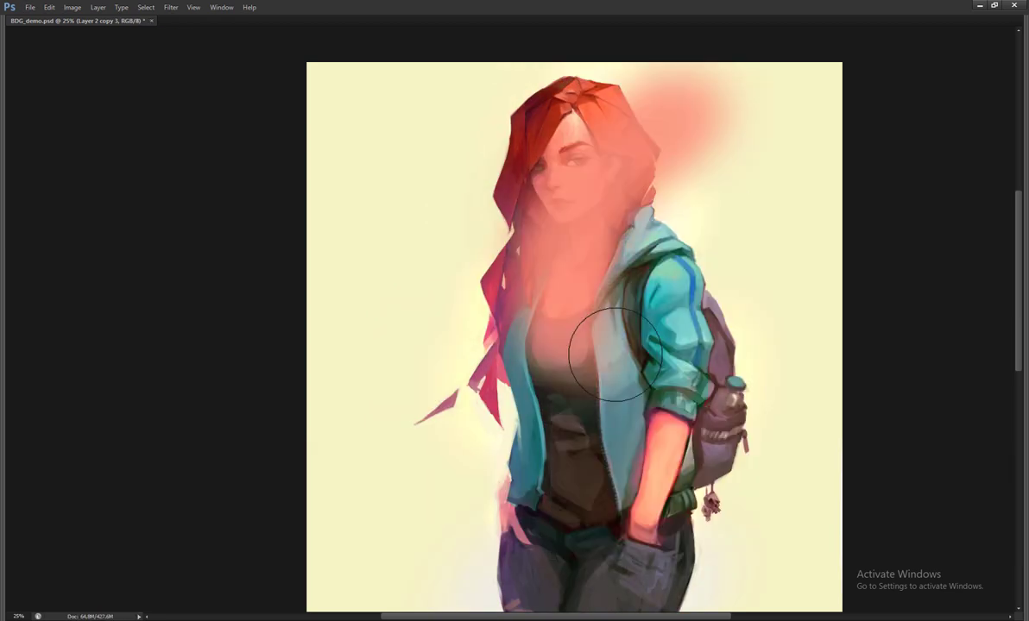
key(ctrl+z)
key(ctrl+minus)
key(ctrl+minus)
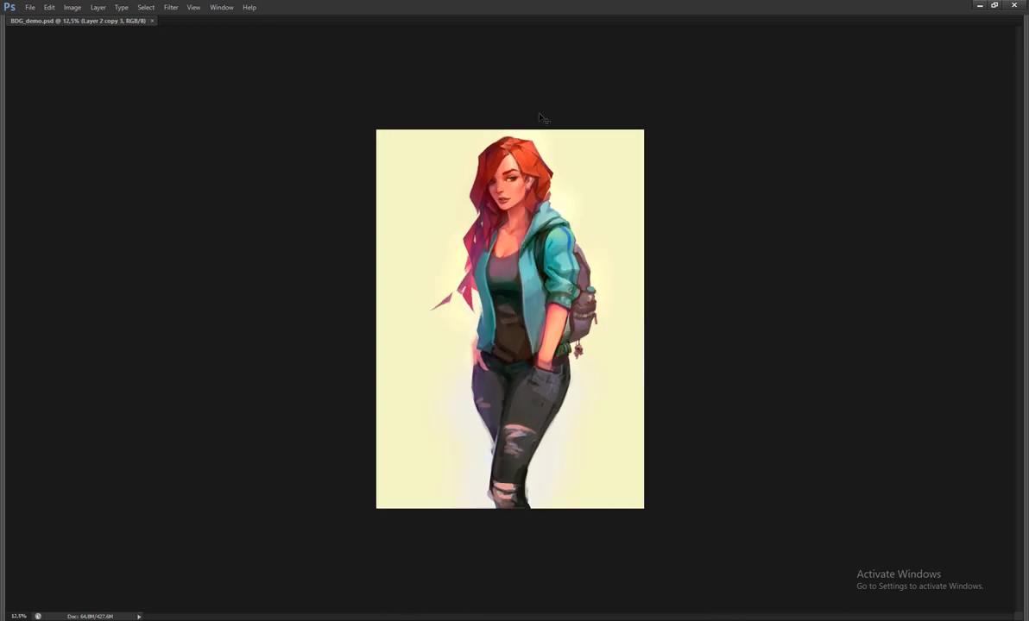
- Save the painting with the canvas mirrored, and mirror it back
key(ctrl+plus)
key(ctrl+plus)
key(h)
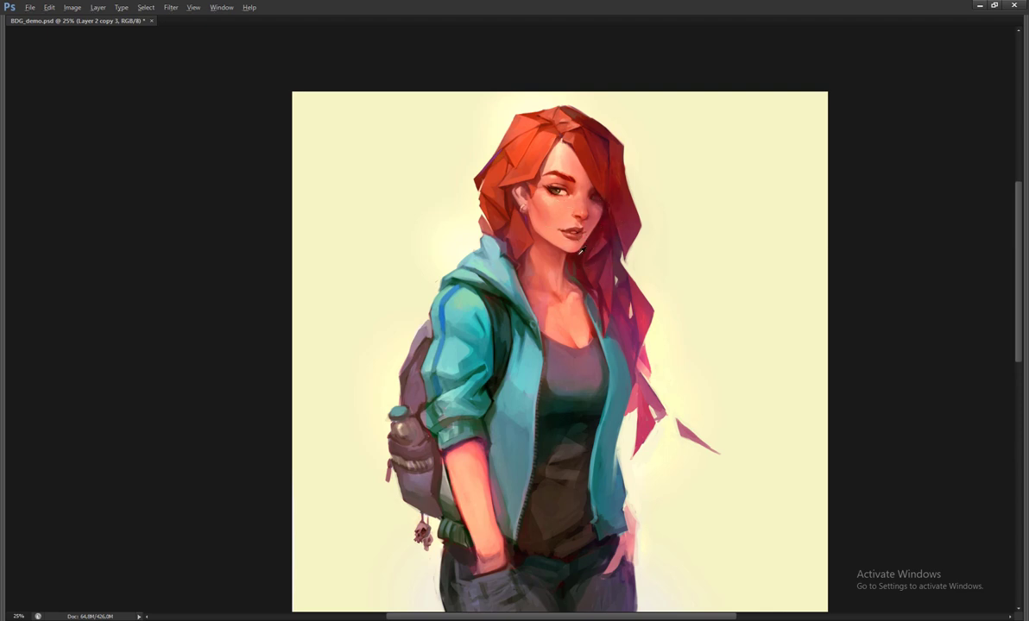
key(ctrl+s)
key(ctrl+shift+h)
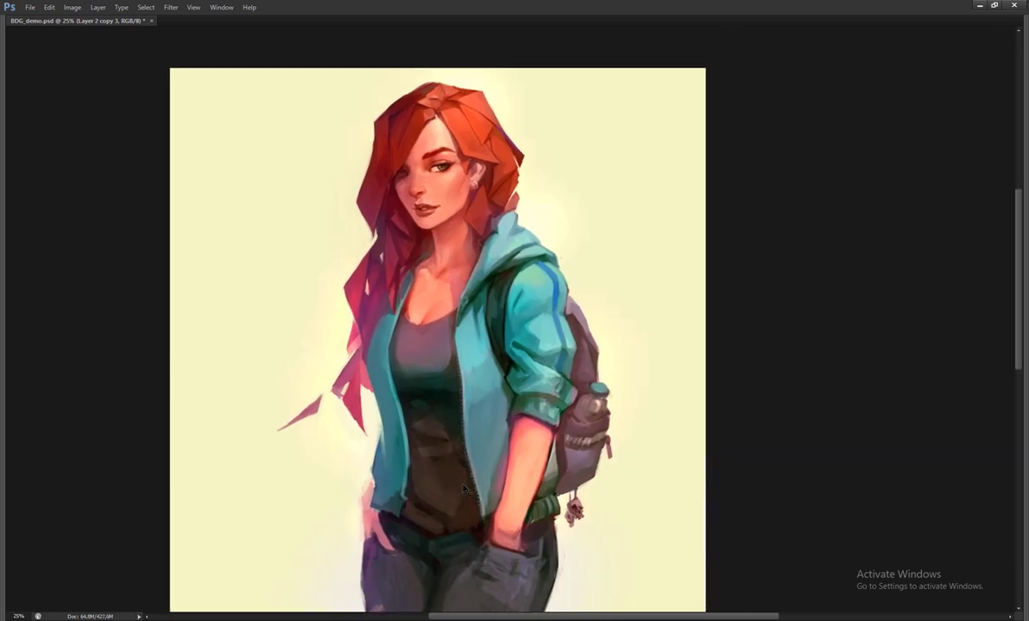
- Smooth the front pocket and upper thigh of the jeans with dark grays, checking the shape on the mirrored canvas
drag(464, 557, 460, 427)
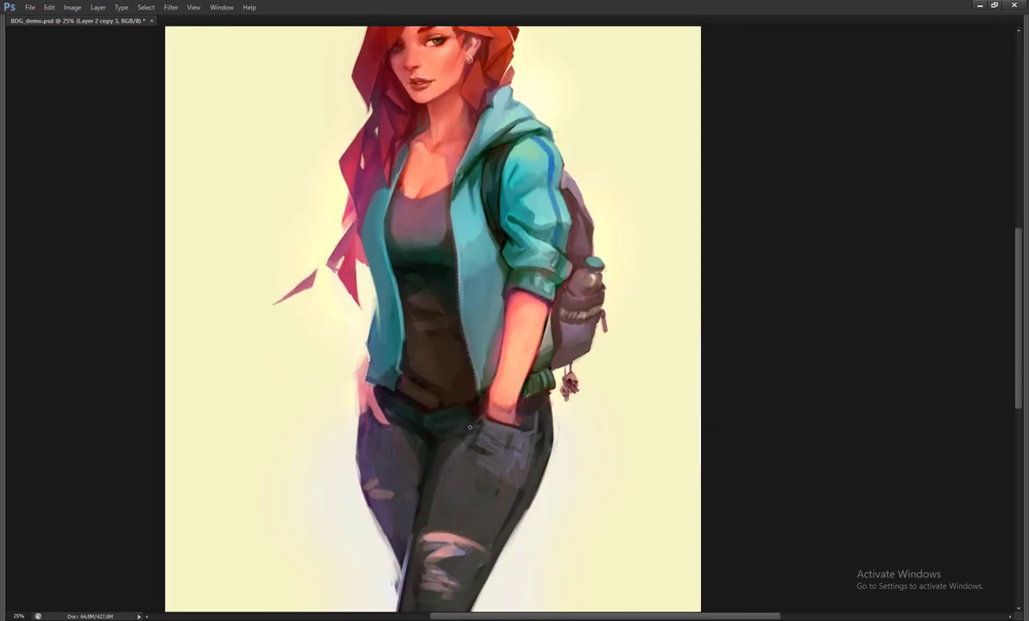
scroll(469, 427, up, 2)
scroll(388, 393, up, 3)
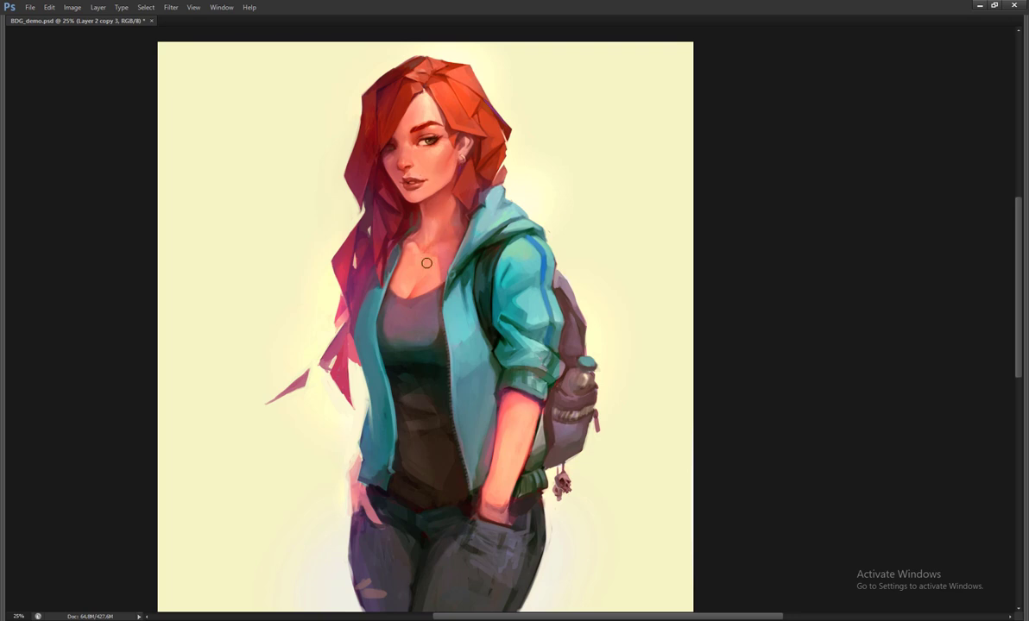
key(b)
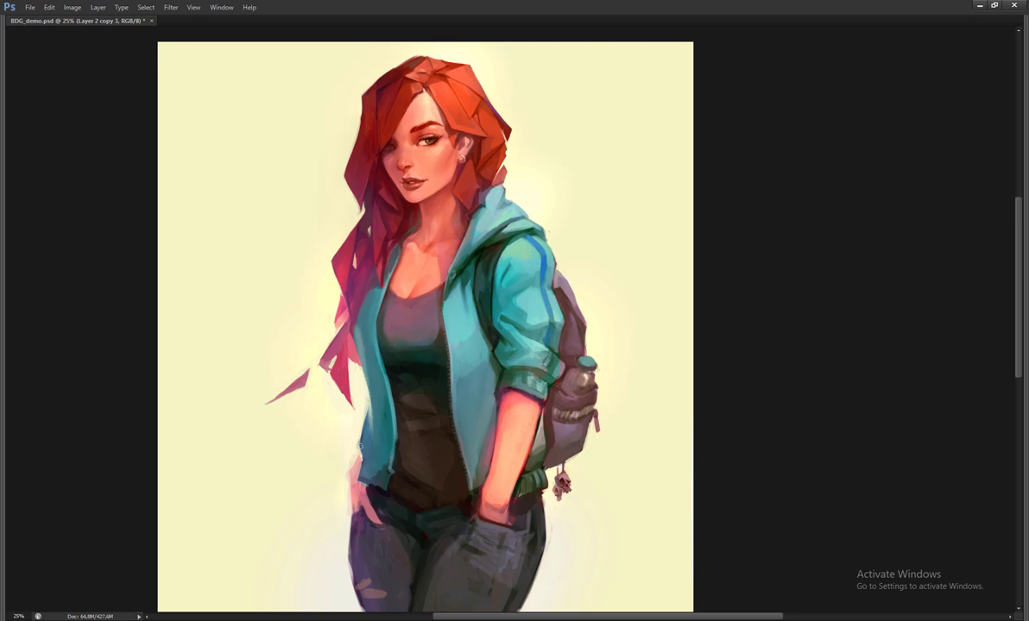
scroll(367, 362, down, 5)
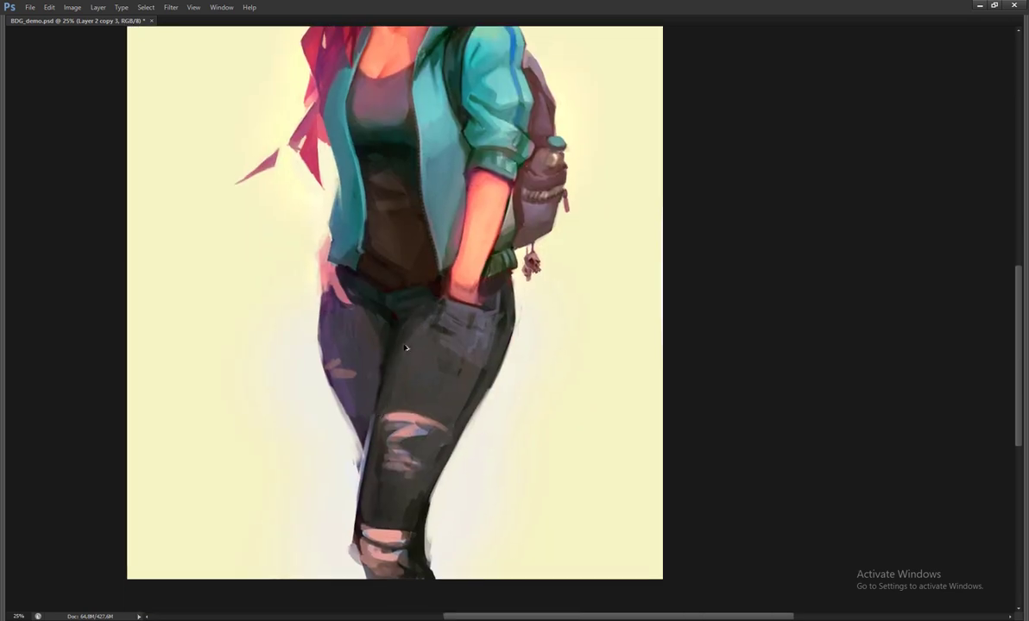
scroll(397, 498, up, 1)
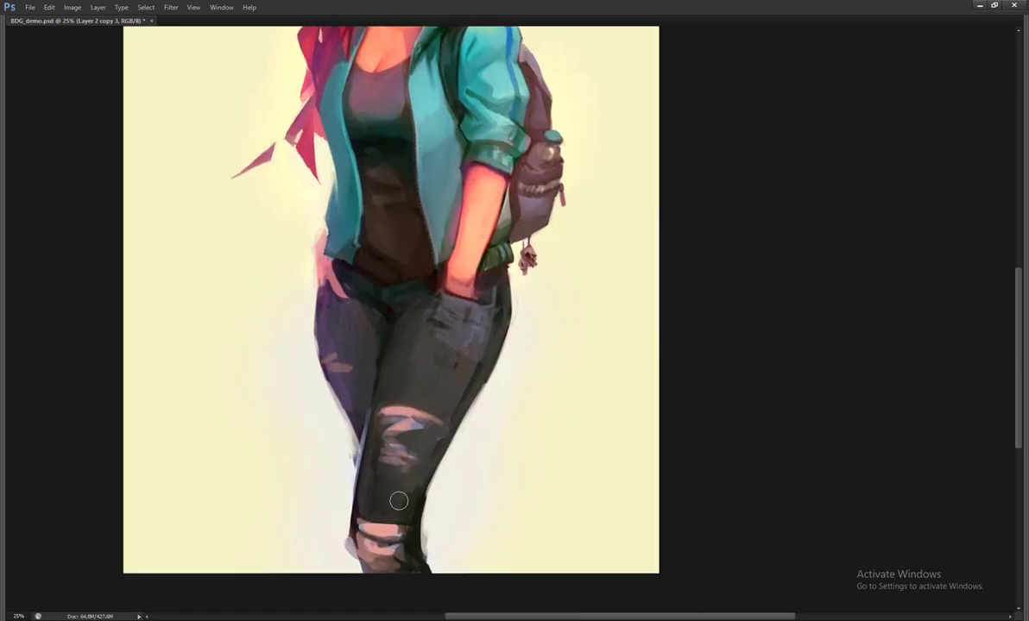
right_click(408, 366)
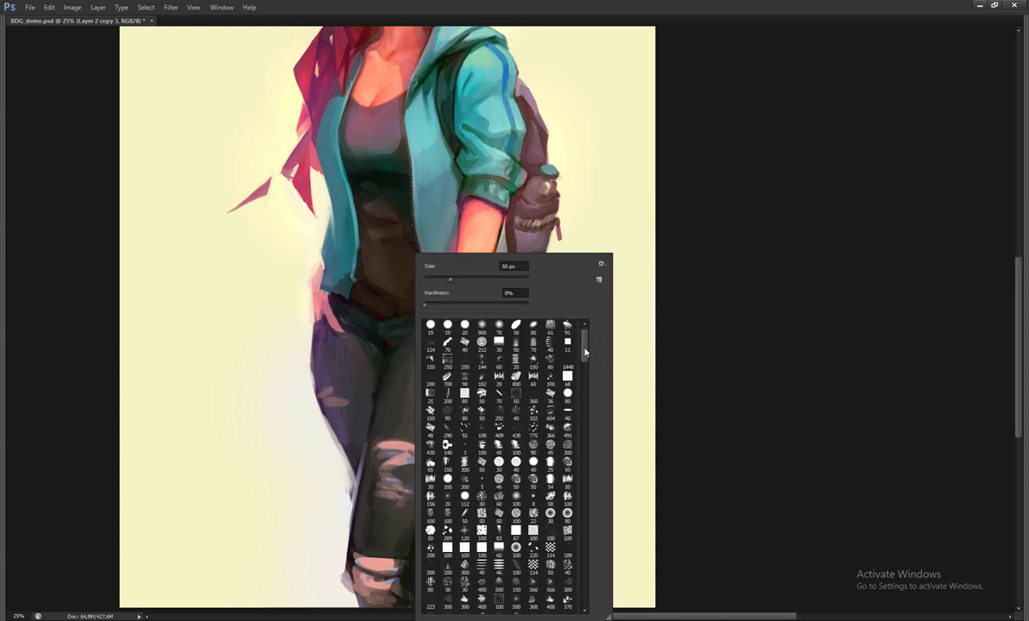
click(424, 390)
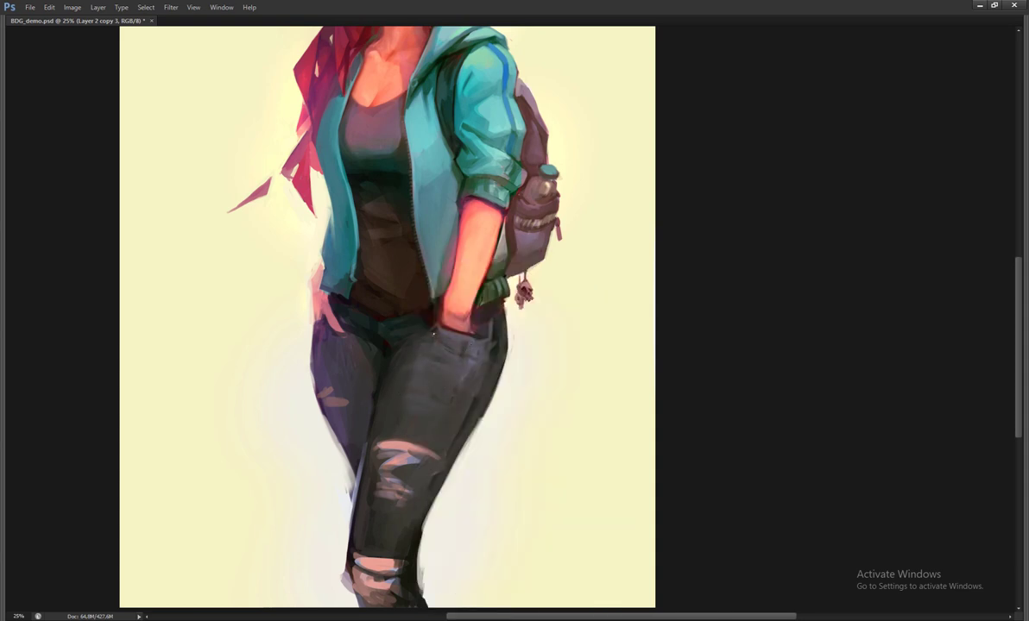
key(h)
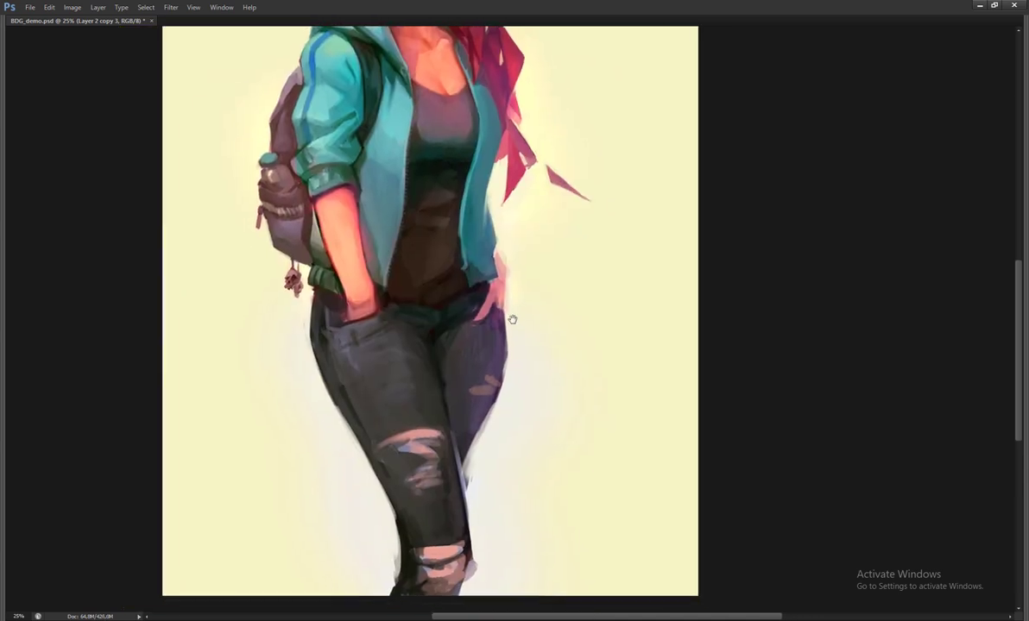
- Mirror the canvas back, refine the torn openings on the jeans' front leg, and save the painting
key(h)
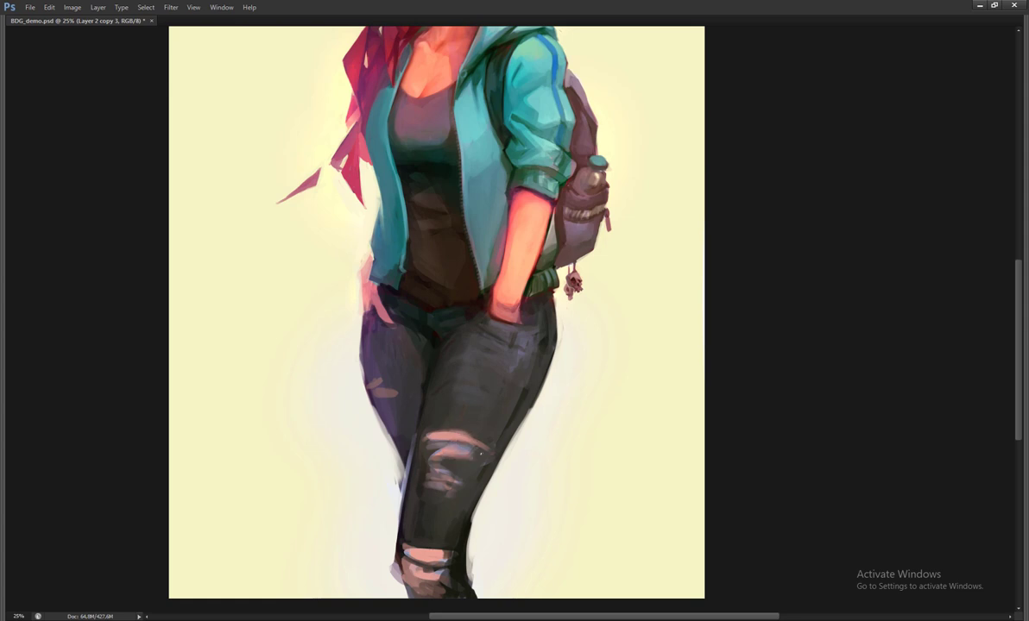
scroll(437, 311, up, 3)
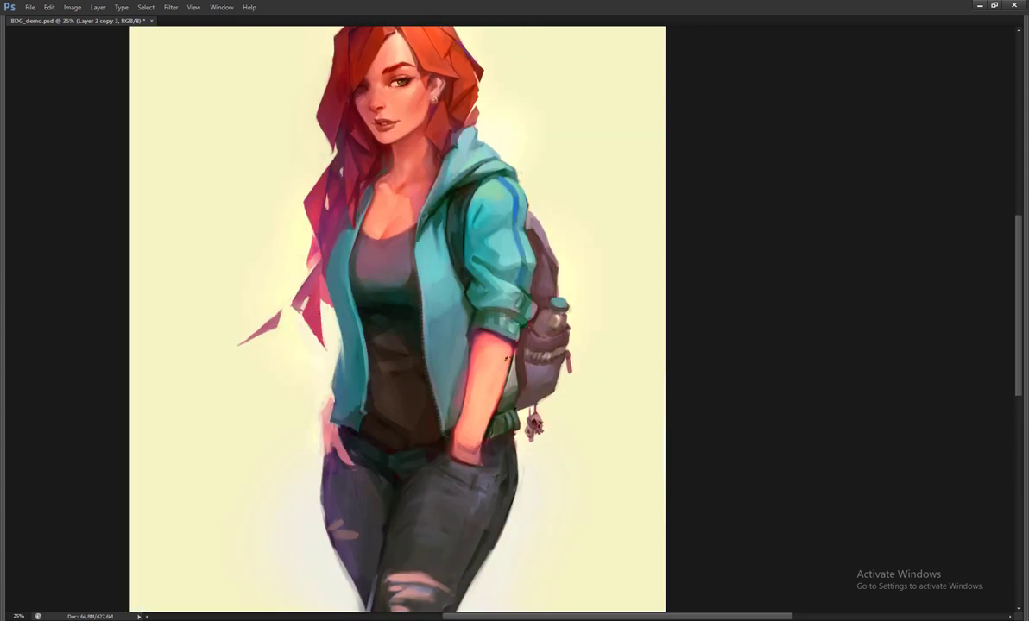
drag(491, 448, 546, 310)
key(ctrl+s)
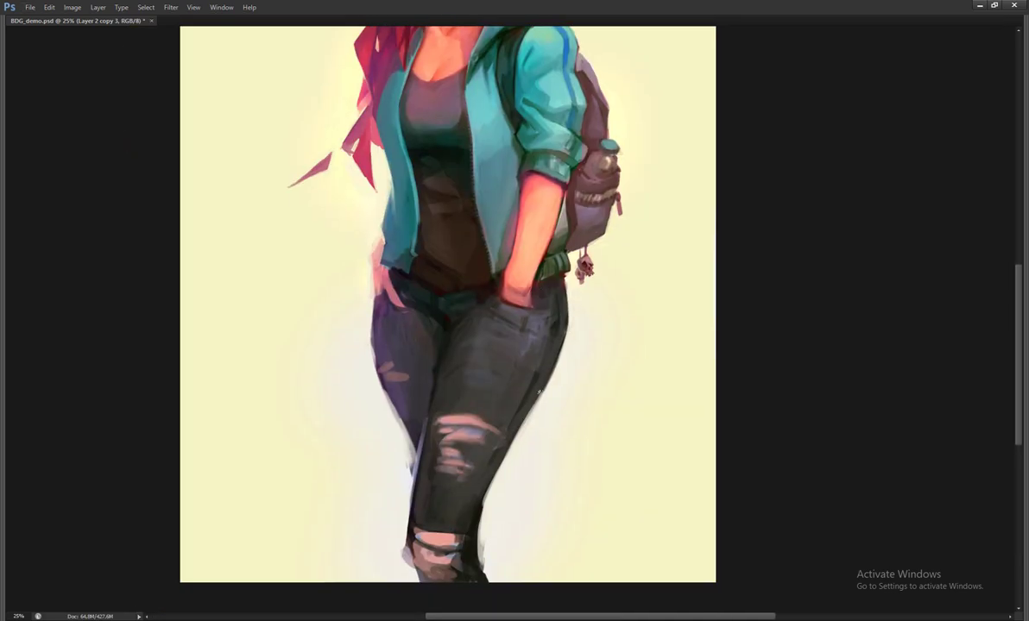
- Show the panels and brighten the jacket and the glow around the backpack with a size 600 to 700 Dodge tool on Highlights
scroll(447, 390, up, 3)
scroll(430, 337, up, 2)
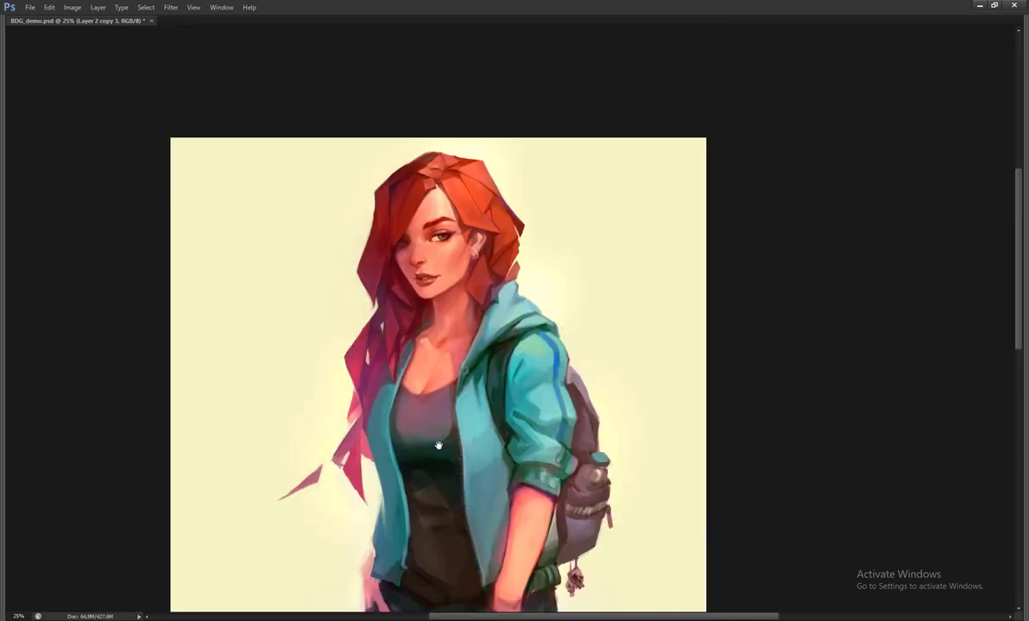
key(Tab)
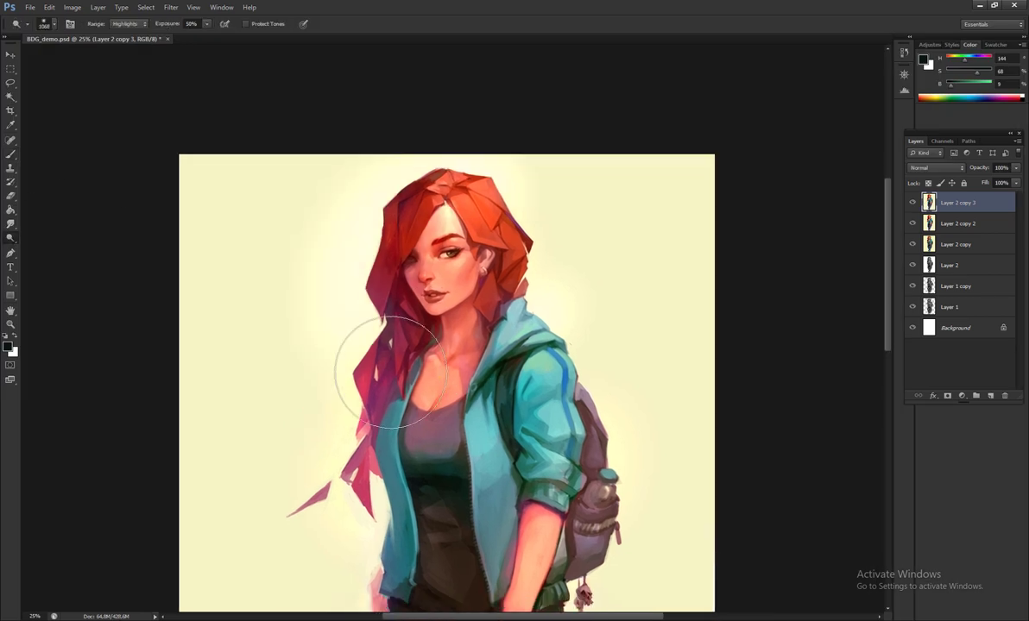
scroll(368, 356, down, 3)
scroll(393, 373, up, 3)
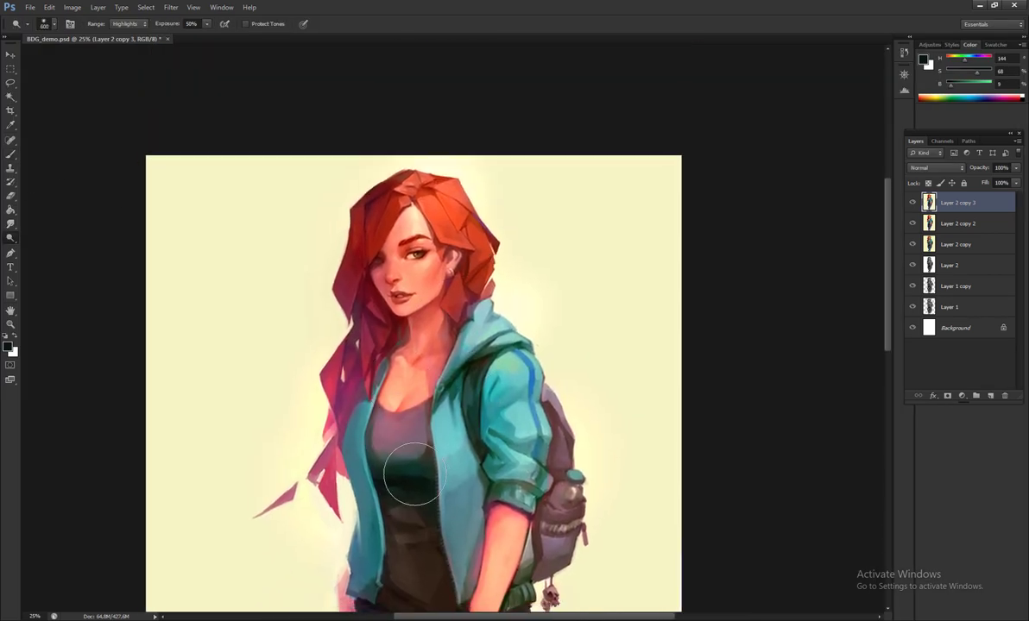
scroll(402, 432, down, 1)
scroll(552, 224, down, 3)
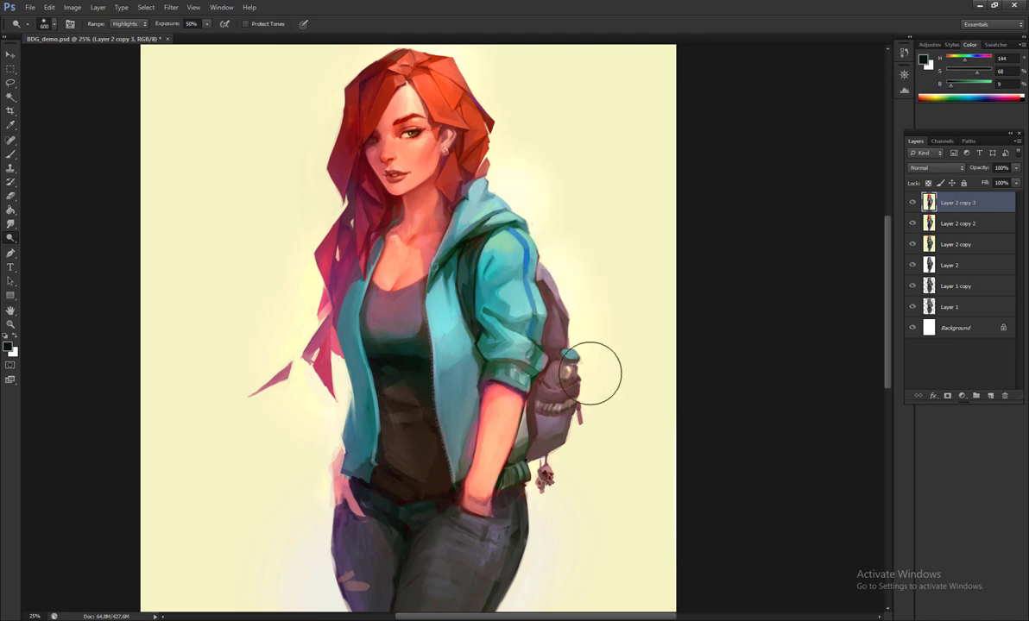
scroll(539, 535, down, 3)
scroll(514, 591, up, 6)
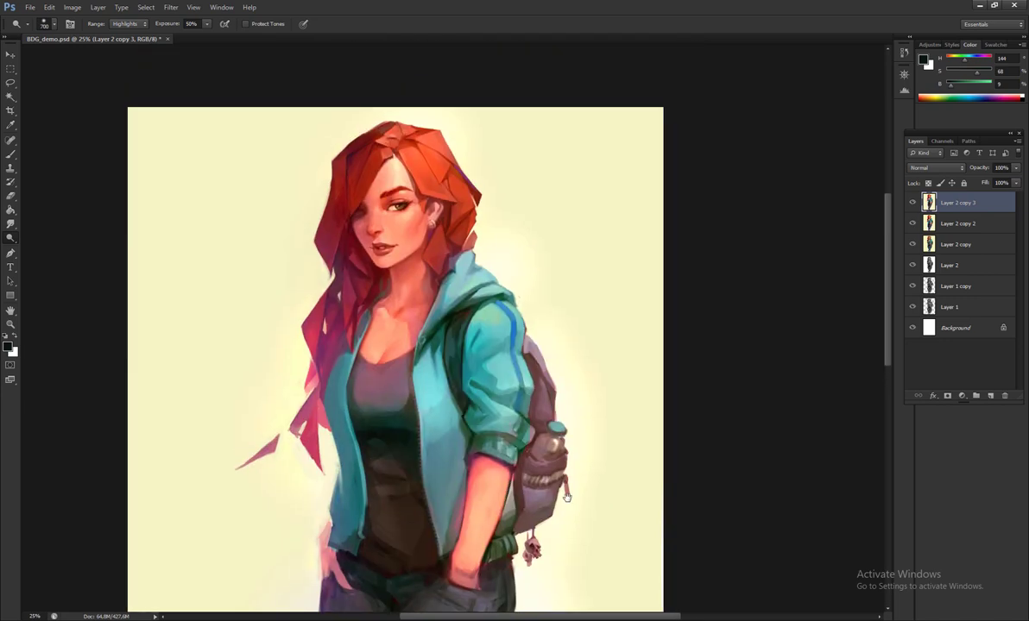
- Brighten the reds of the hair beside the face with the Dodge tool at sizes 125 to 200
key(bracketleft)
key(bracketleft)
key(bracketleft)
key(bracketleft)
key(bracketleft)
key(bracketleft)
key(bracketleft)
key(bracketleft)
key(bracketleft)
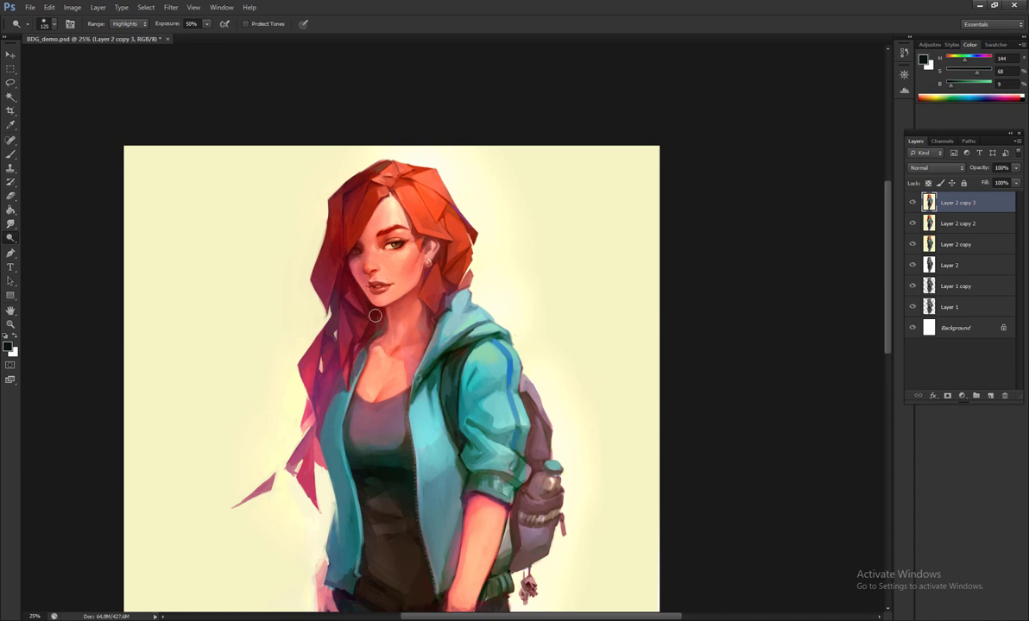
key(bracketright)
key(bracketright)
key(bracketright)
key(bracketright)
key(bracketright)
key(bracketright)
key(bracketright)
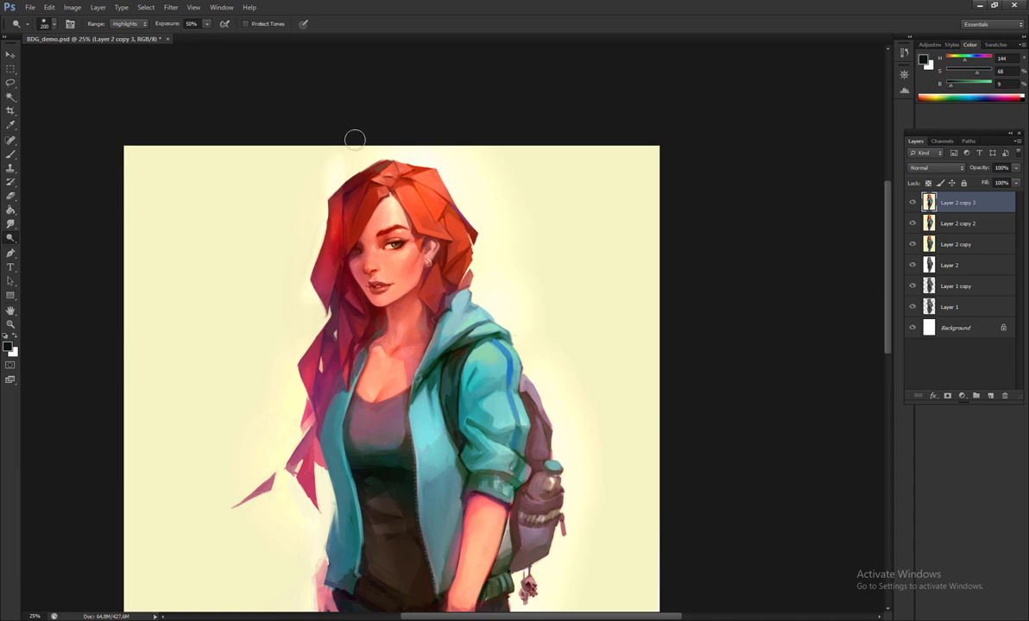
drag(332, 358, 350, 190)
- Touch up the jacket's lower front and the area beside the forearm with sampled teal and dark Brush tones, checking on the mirrored canvas
key(b)
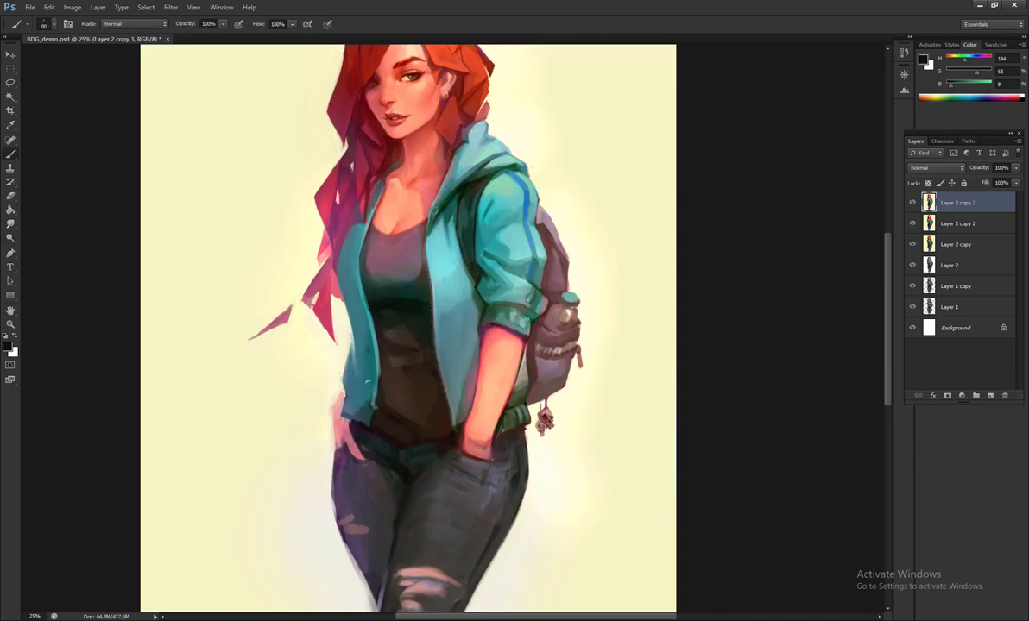
alt+click(328, 371)
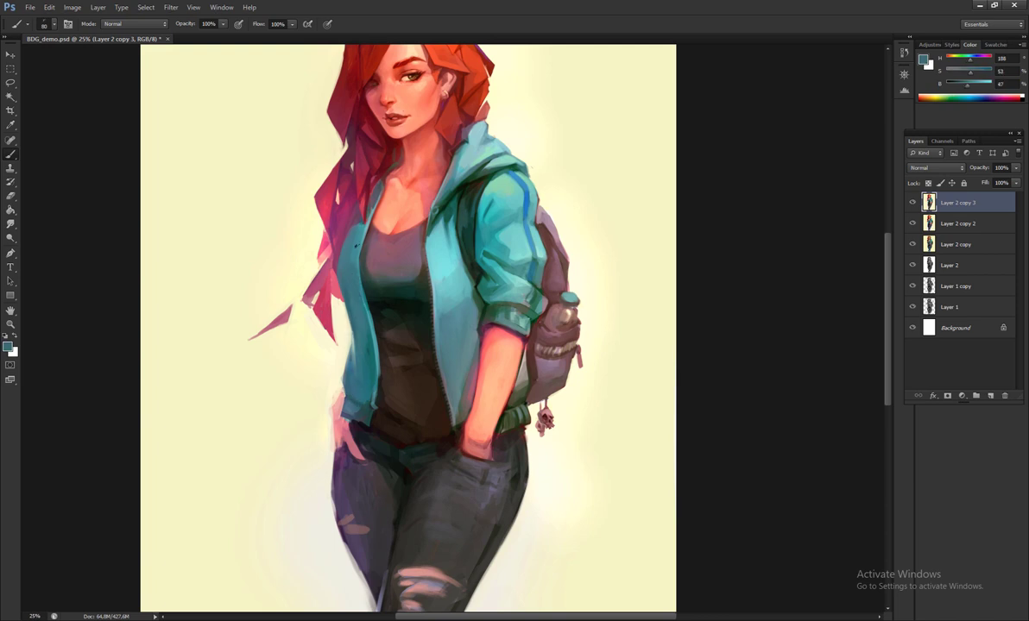
alt+click(372, 321)
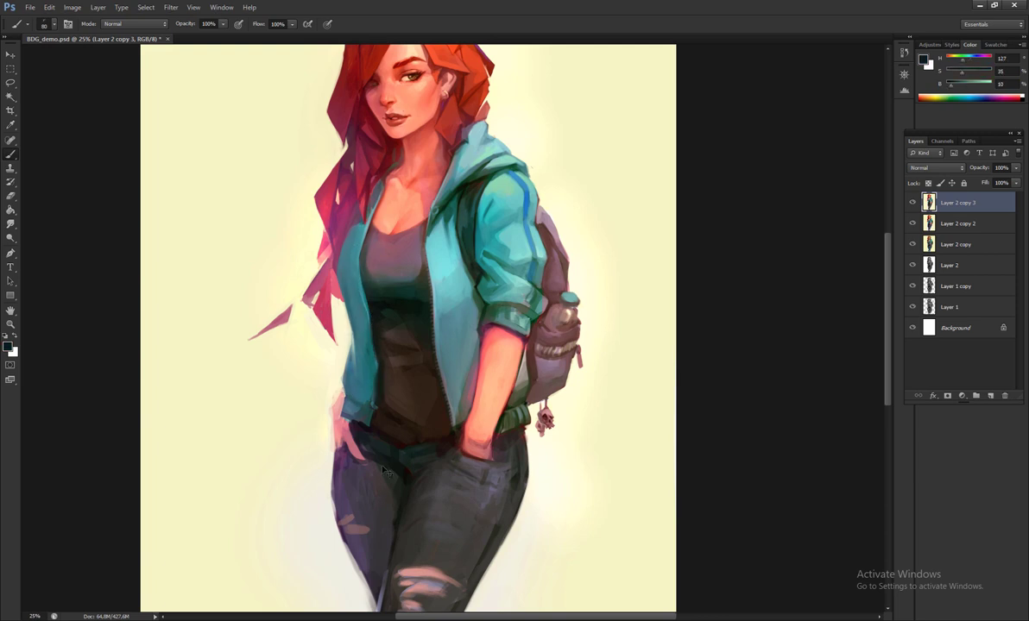
key(h)
alt+click(487, 449)
alt+click(292, 407)
key(bracketleft)
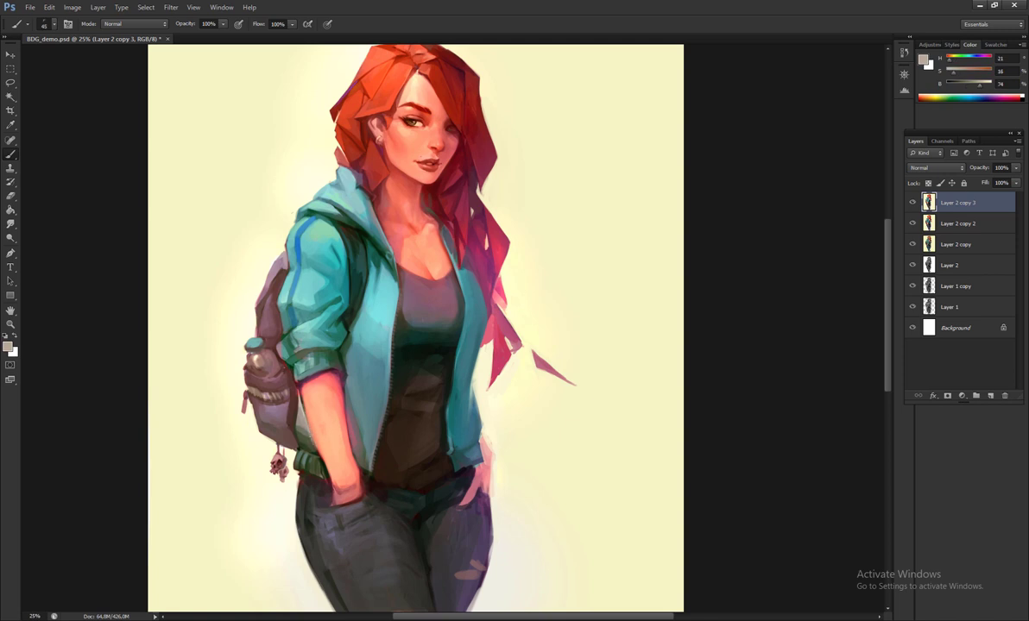
drag(290, 380, 306, 412)
alt+click(309, 413)
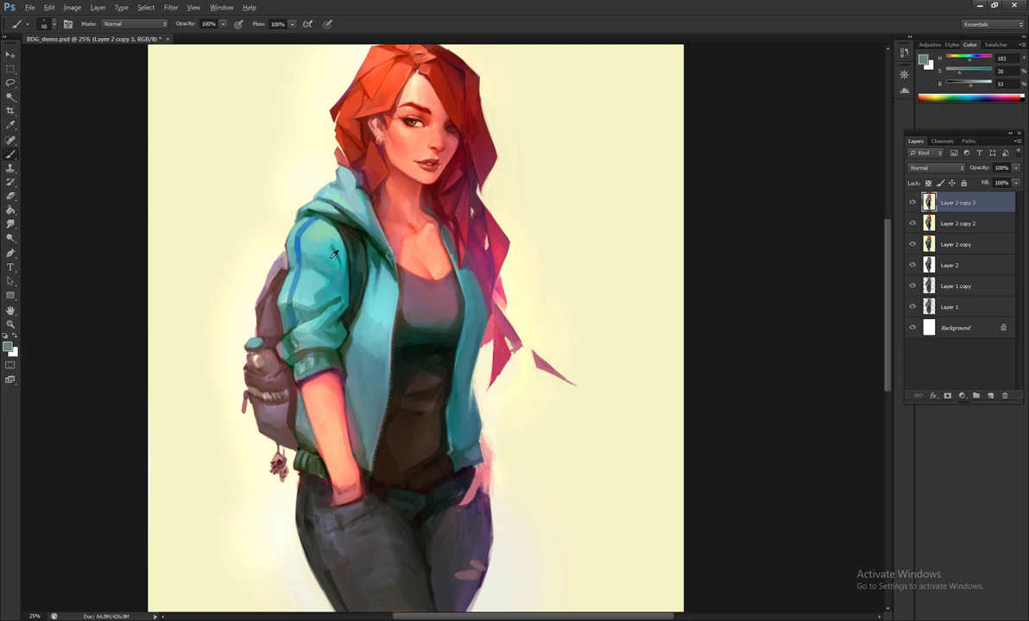
- Repaint the jacket's ribbed waistband in sampled blues at brush size 60, mirror the canvas back, and save the painting
key(bracketright)
alt+click(285, 228)
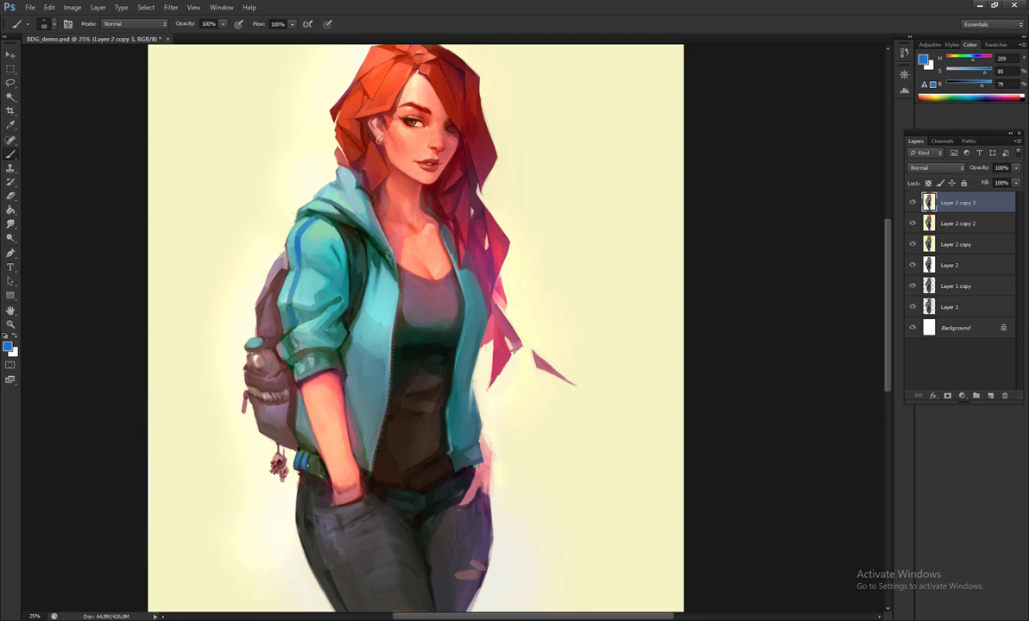
alt+click(367, 488)
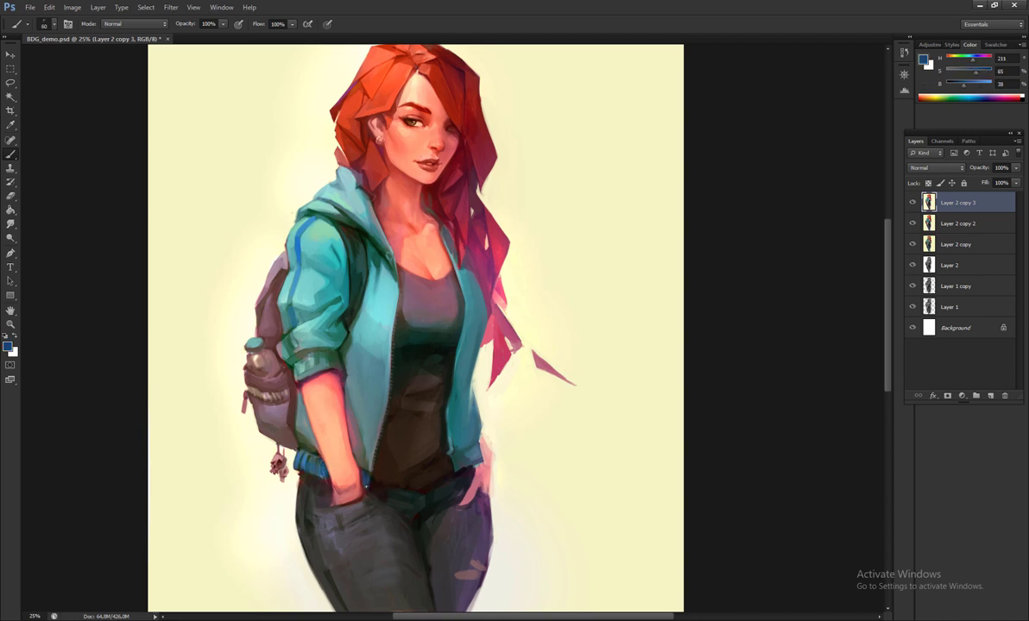
alt+click(367, 498)
key(h)
drag(572, 431, 524, 500)
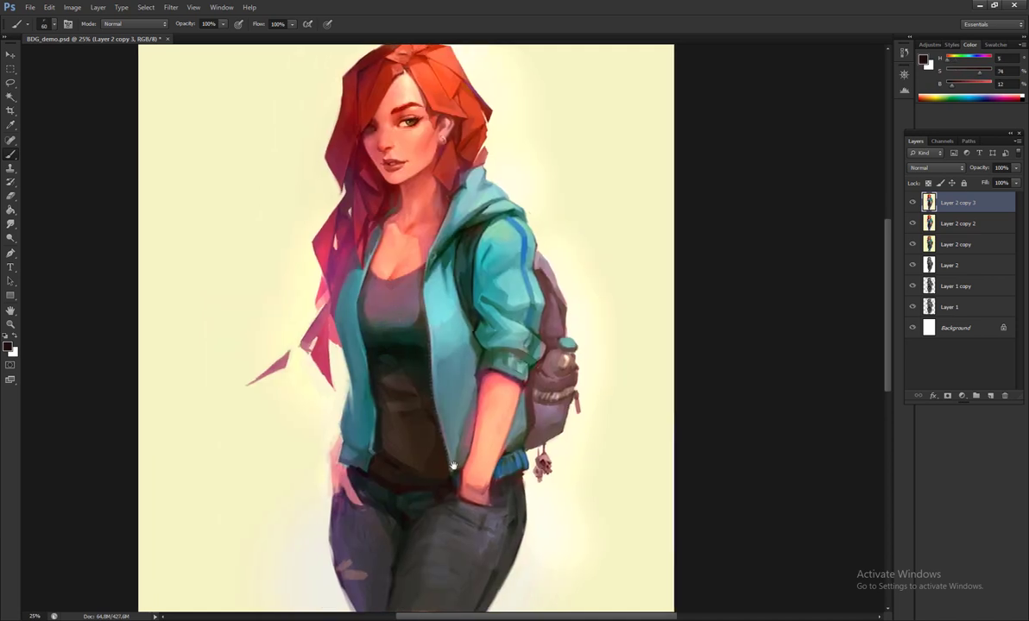
alt+click(524, 501)
alt+click(467, 396)
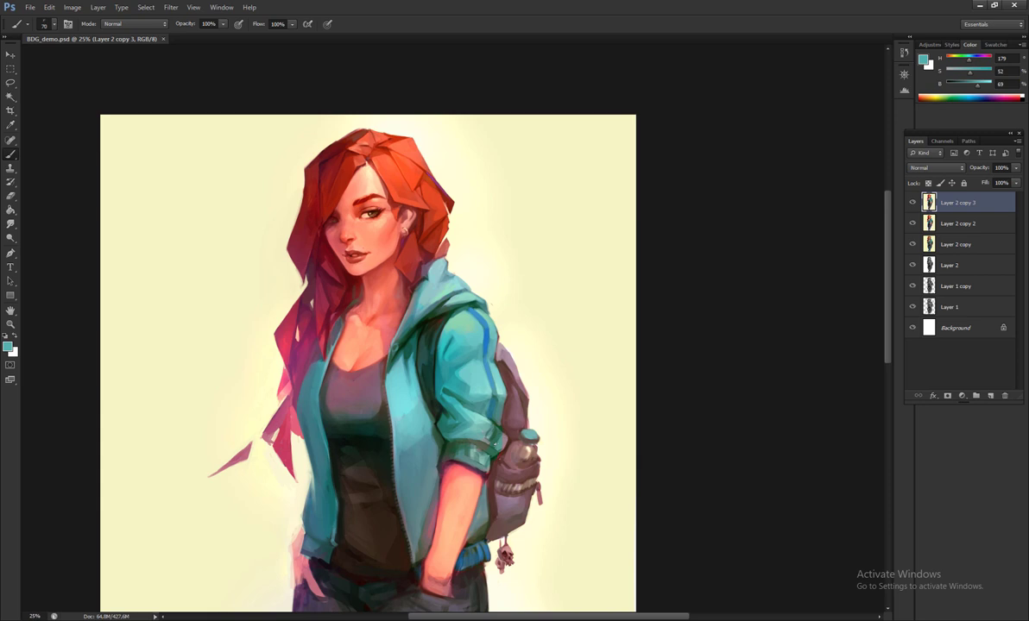
- Refine the jeans' front pocket edge and the fabric below the hand with sampled grays
drag(518, 401, 598, 225)
alt+click(525, 434)
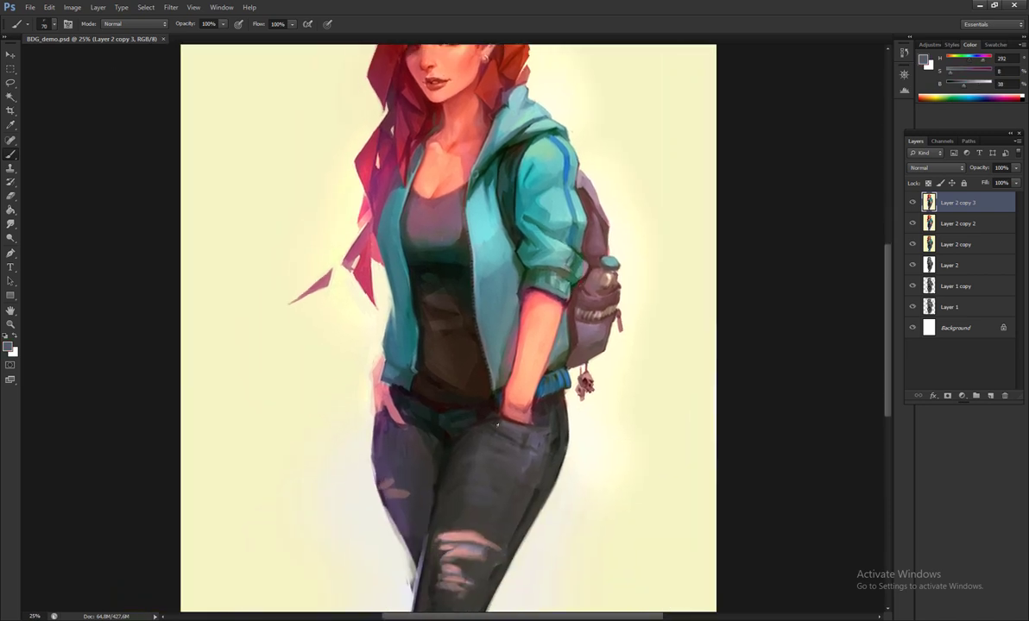
key(bracketleft)
key(bracketleft)
alt+click(513, 384)
drag(518, 379, 518, 410)
key(bracketright)
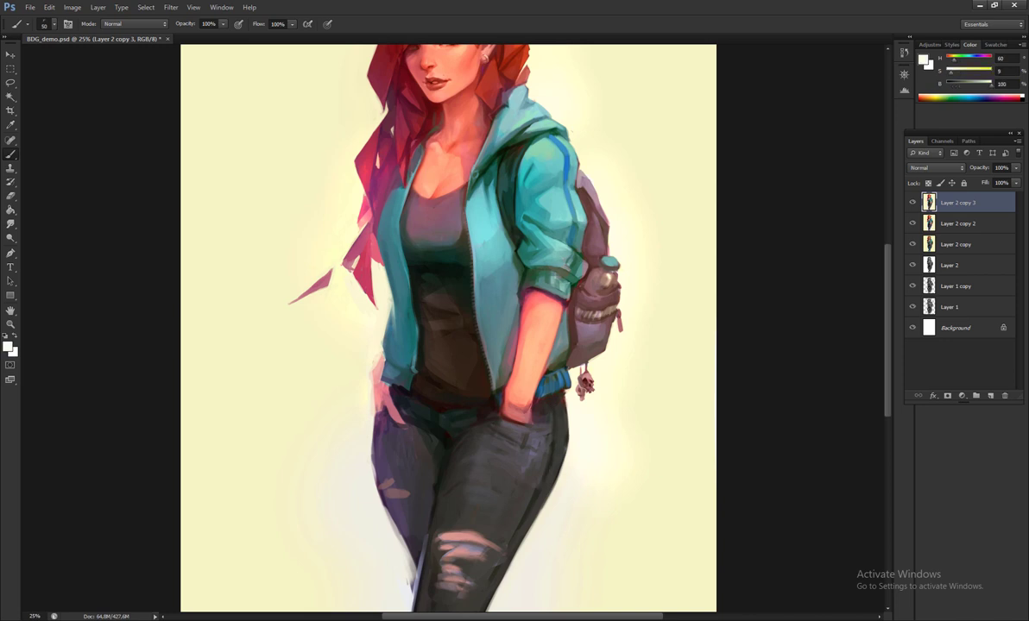
- Smooth the shading between the thighs of the jeans with dark gray at brush size 60, checking the whole figure
alt+click(438, 477)
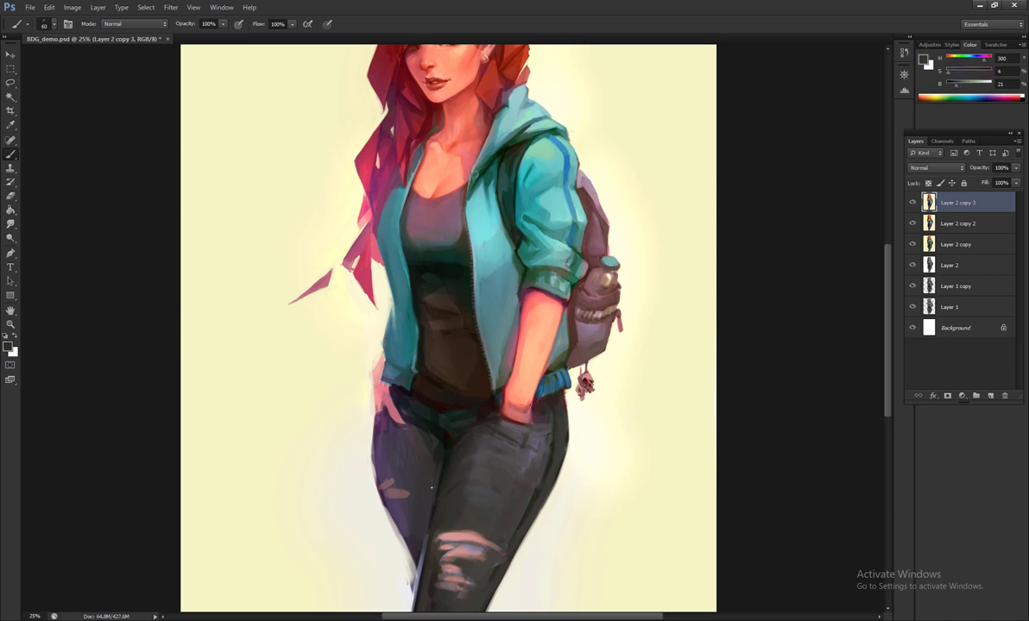
alt+click(359, 473)
key(ctrl+minus)
key(ctrl+minus)
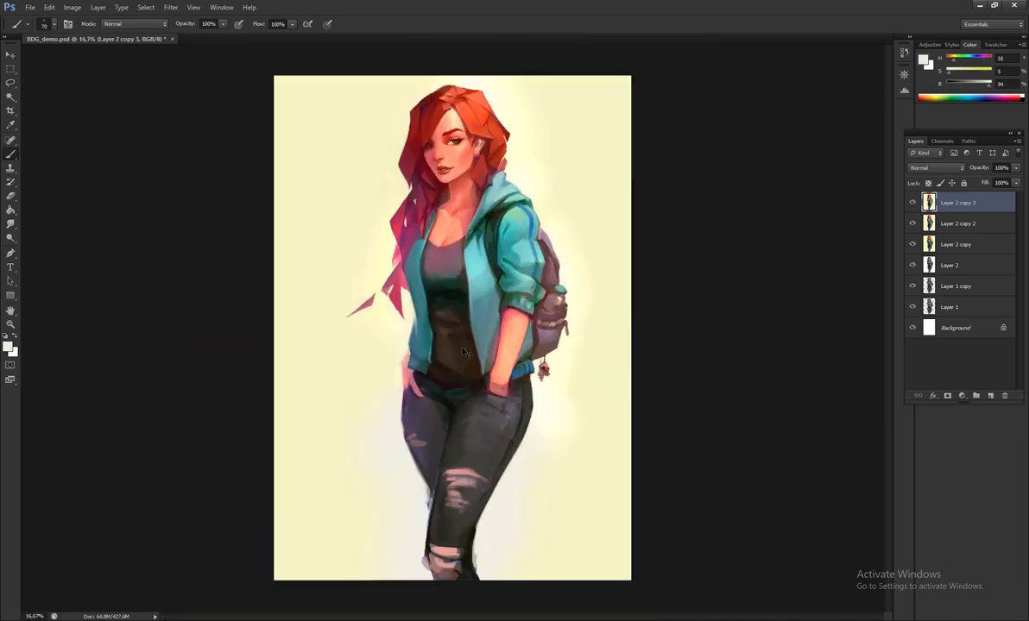
- Subtly reshape the face and figure with the Liquify filter at brush sizes from 243 to 1211, and apply it
key(ctrl+shift+x)
key(ctrl+plus)
key(ctrl+plus)
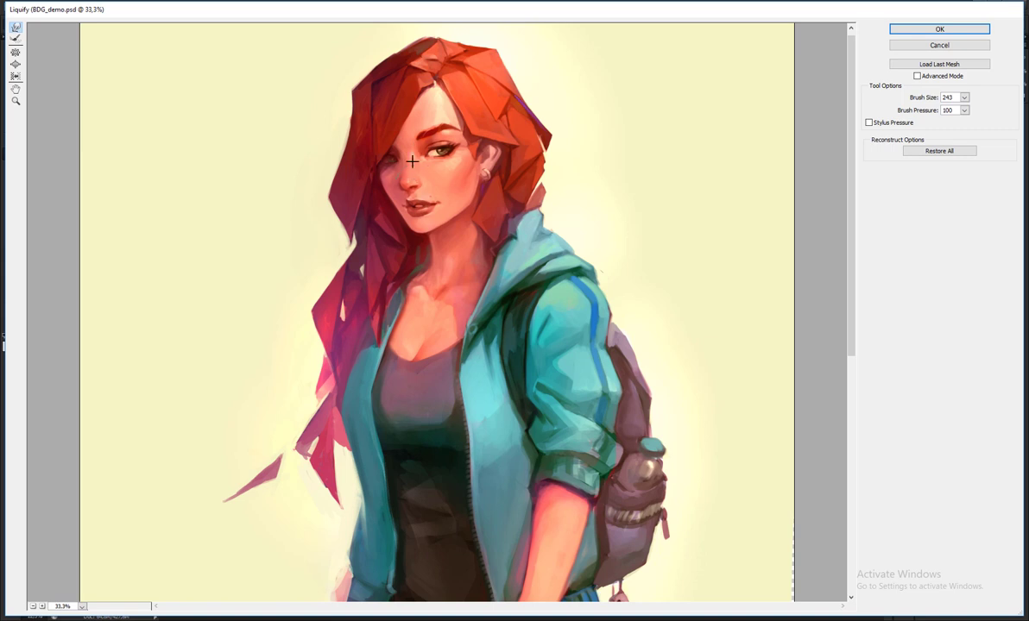
mouse_move(412, 161)
mouse_down()
mouse_move(392, 162)
mouse_move(415, 203)
mouse_up()
key(ctrl+minus)
key(ctrl+minus)
key(ctrl+minus)
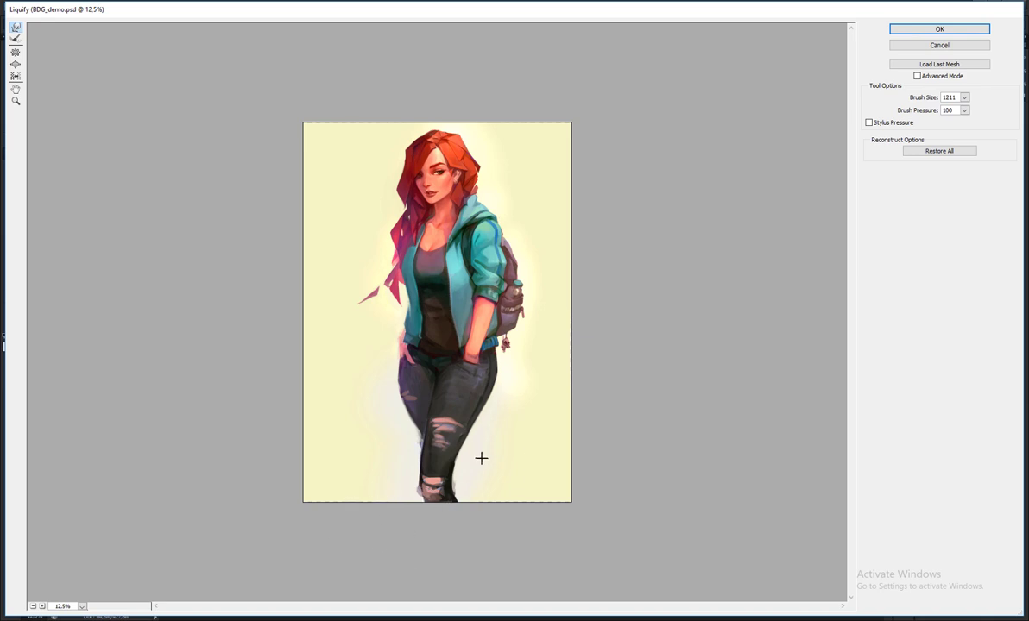
drag(925, 98, 876, 93)
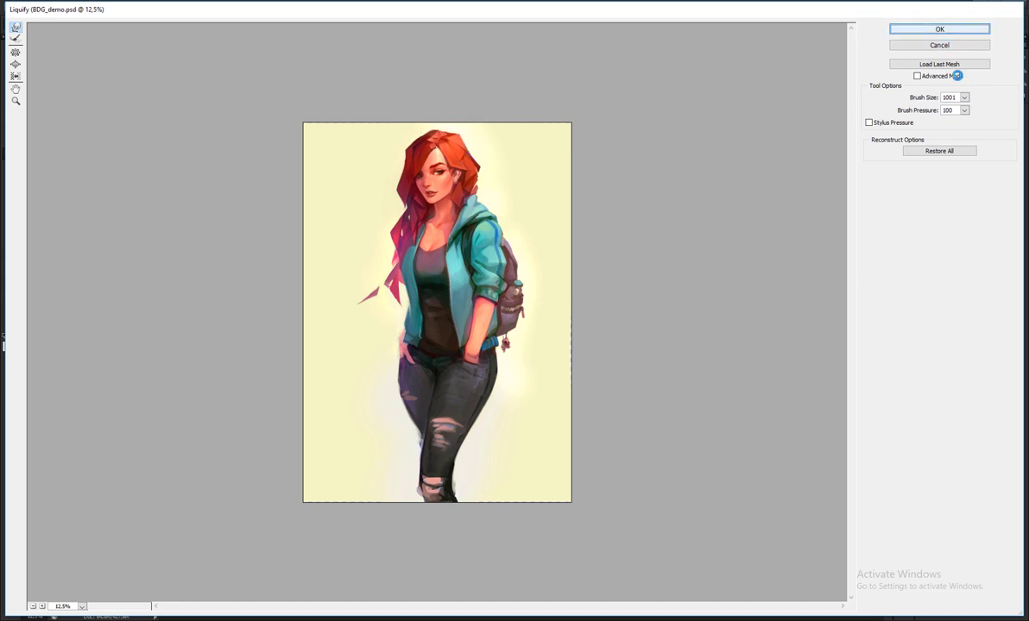
key(Return)
- Mirror the canvas and touch up the backpack in dark brown with the 319 px textured brush reduced to size 60
key(ctrl+shift+h)
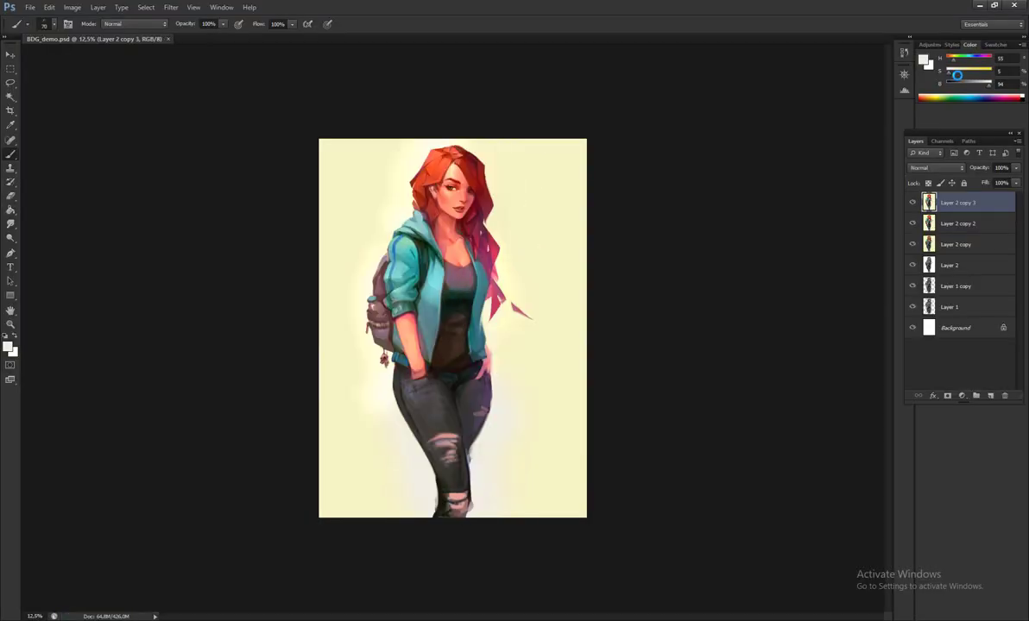
key(ctrl+plus)
key(ctrl+plus)
key(ctrl+plus)
key(ctrl+plus)
right_click(347, 257)
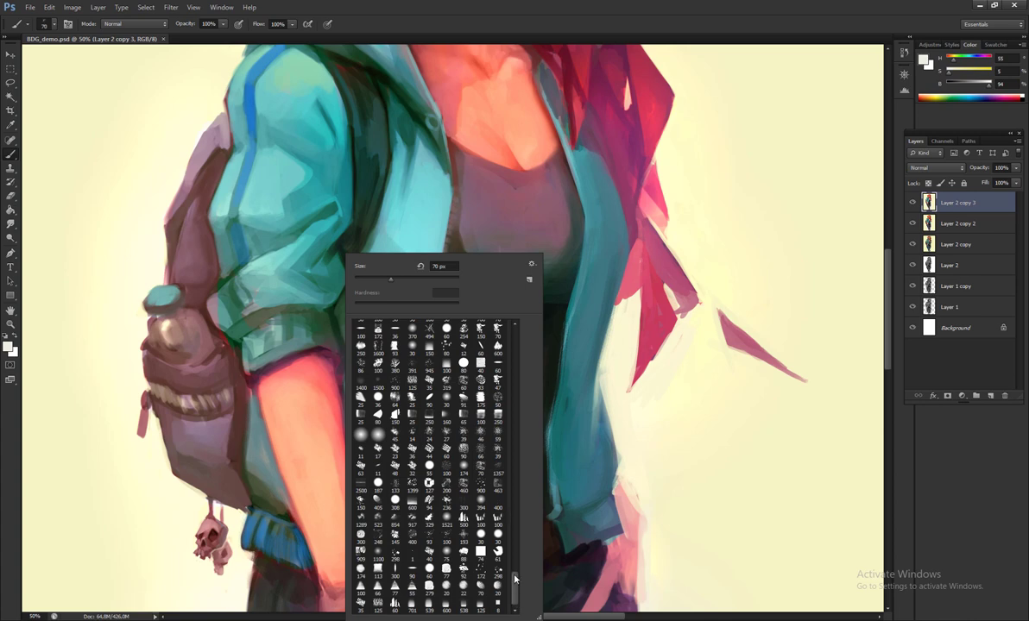
double_click(429, 362)
alt+click(356, 368)
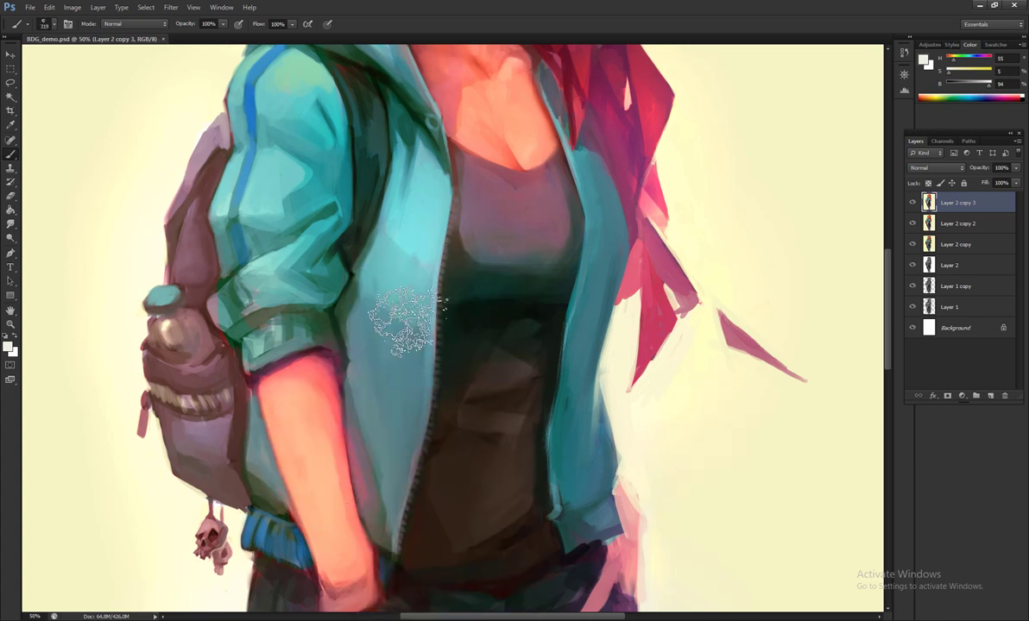
mouse_move(221, 289)
mouse_down()
mouse_move(328, 315)
mouse_move(289, 470)
mouse_up()
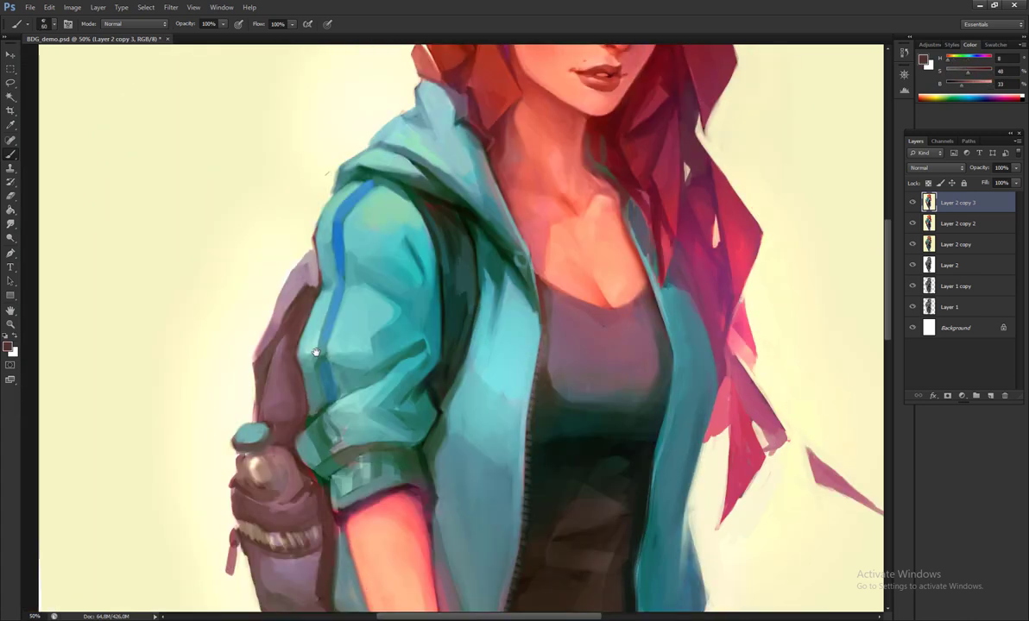
- Mirror the canvas back and add orange-red strokes to the hair between the eye and the ear at brush size 10
key(h)
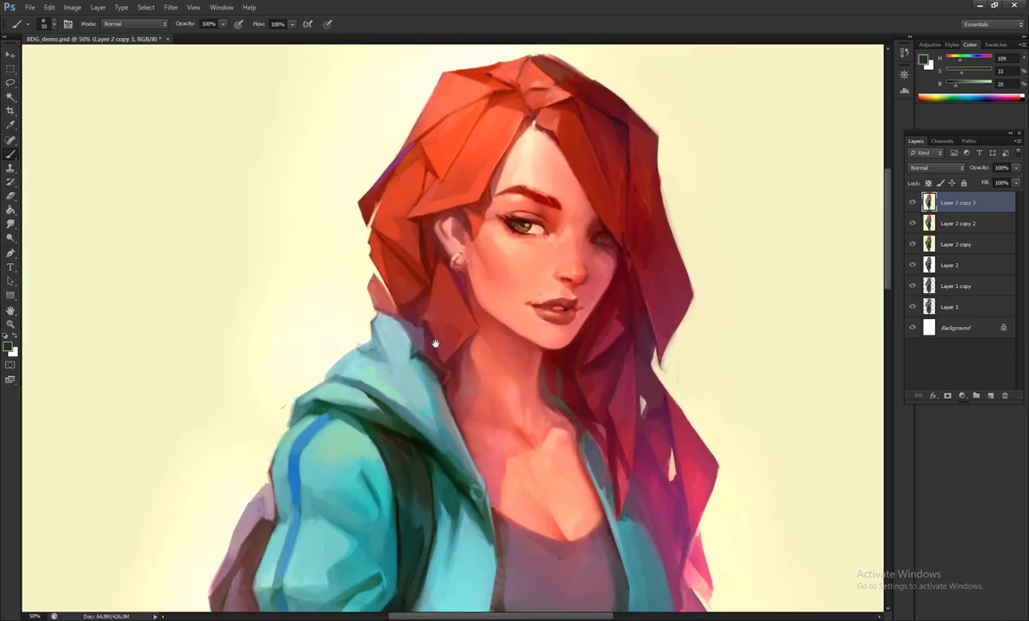
alt+click(559, 219)
key(bracketleft)
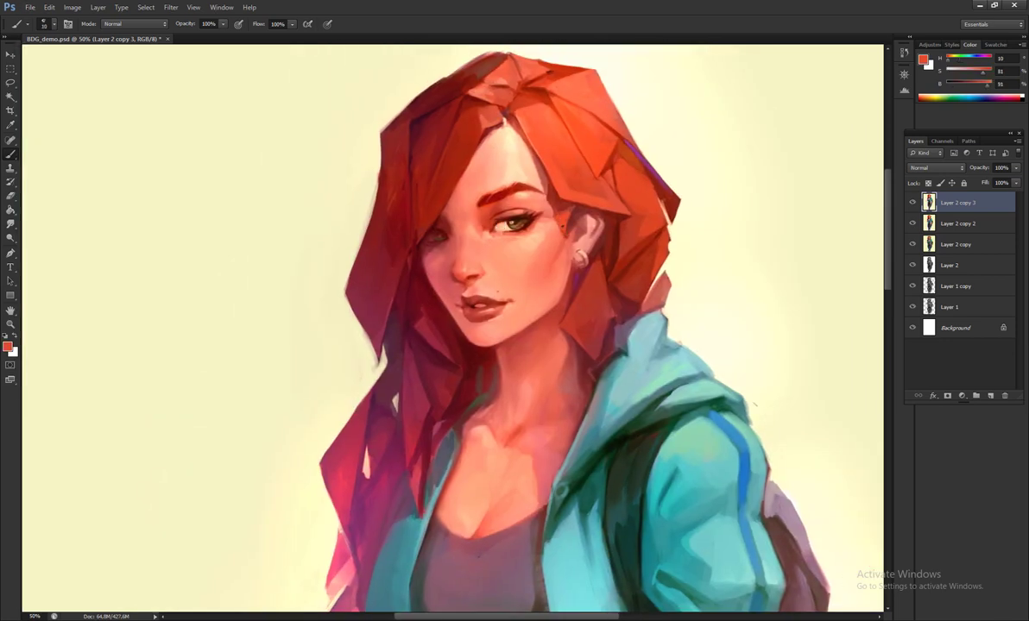
- Clean up the hood's tip and outline beside the hair with pale teal and background cream, and save the painting
drag(450, 311, 429, 200)
alt+click(429, 200)
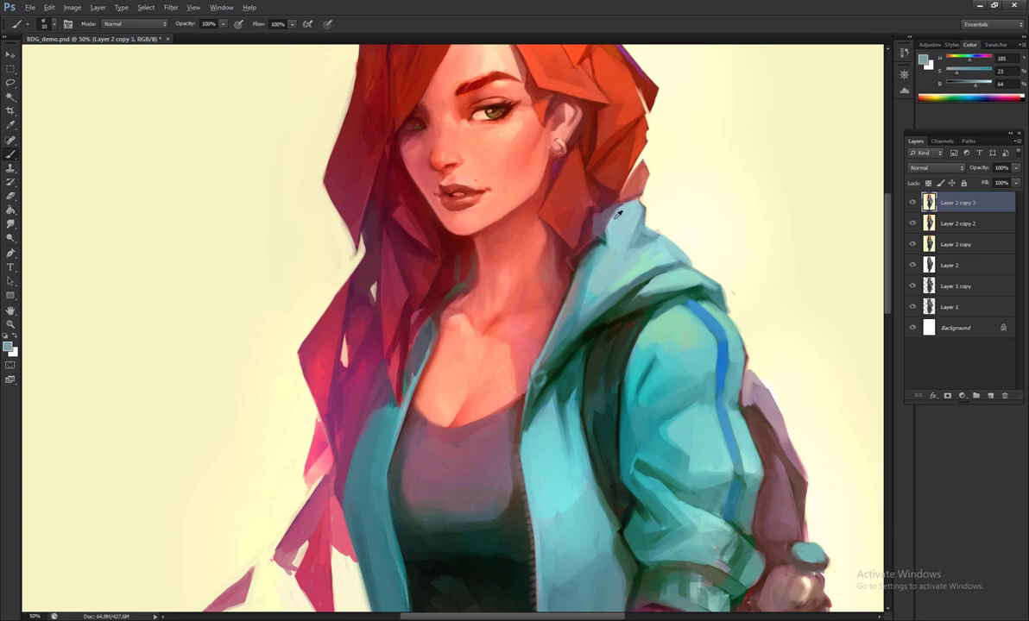
alt+click(646, 200)
scroll(677, 244, down, 3)
scroll(483, 432, up, 1)
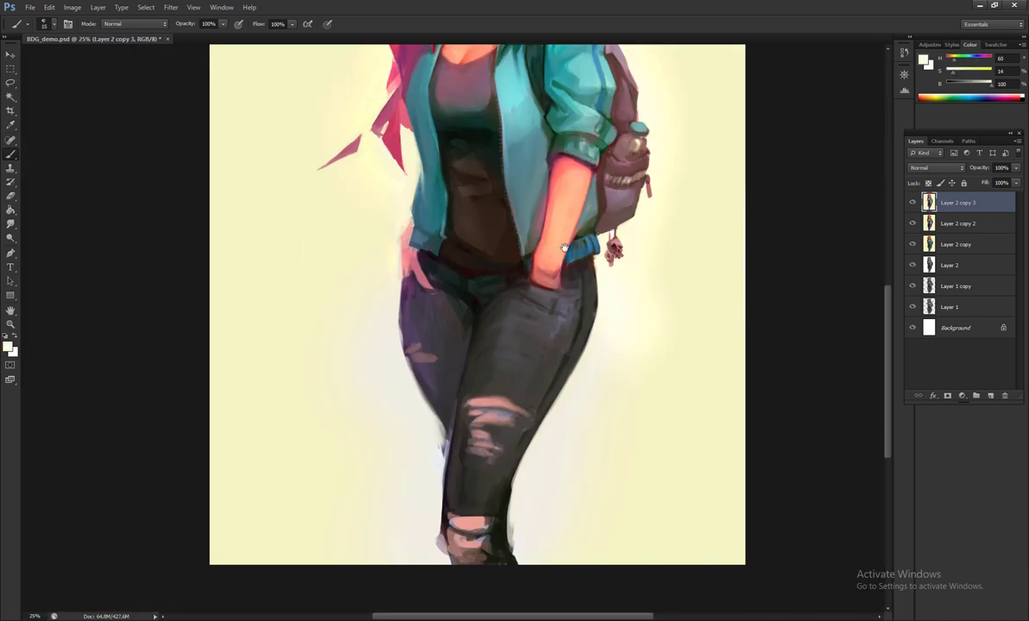
- Refine the wrist and front pocket opening with sampled dark reds and grays at brush sizes 25 to 45
alt+click(526, 231)
alt+click(535, 270)
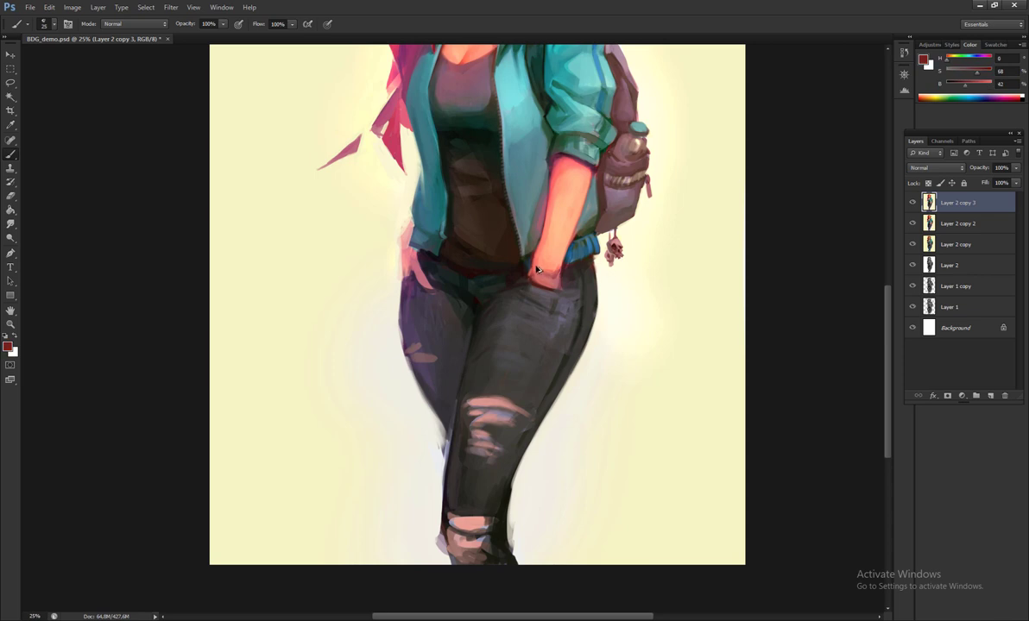
alt+click(530, 258)
alt+click(528, 285)
alt+click(523, 303)
alt+click(537, 283)
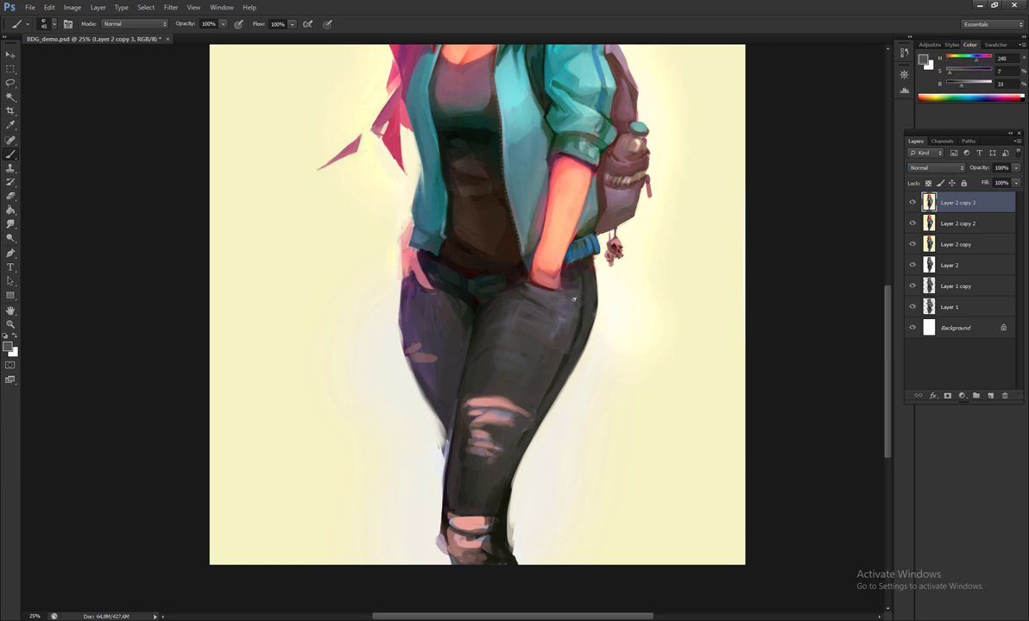
alt+click(553, 339)
alt+click(490, 264)
- Refine the pocketed hand's skin and clean the hip outline with background cream on the mirrored canvas
key(h)
alt+click(395, 284)
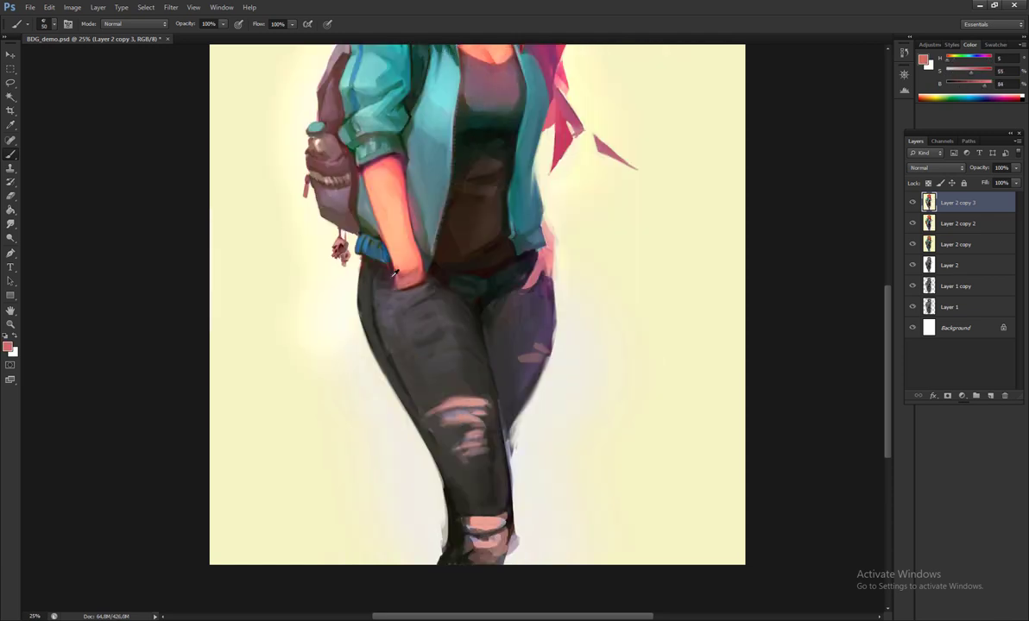
alt+click(399, 236)
alt+click(324, 259)
drag(334, 244, 335, 283)
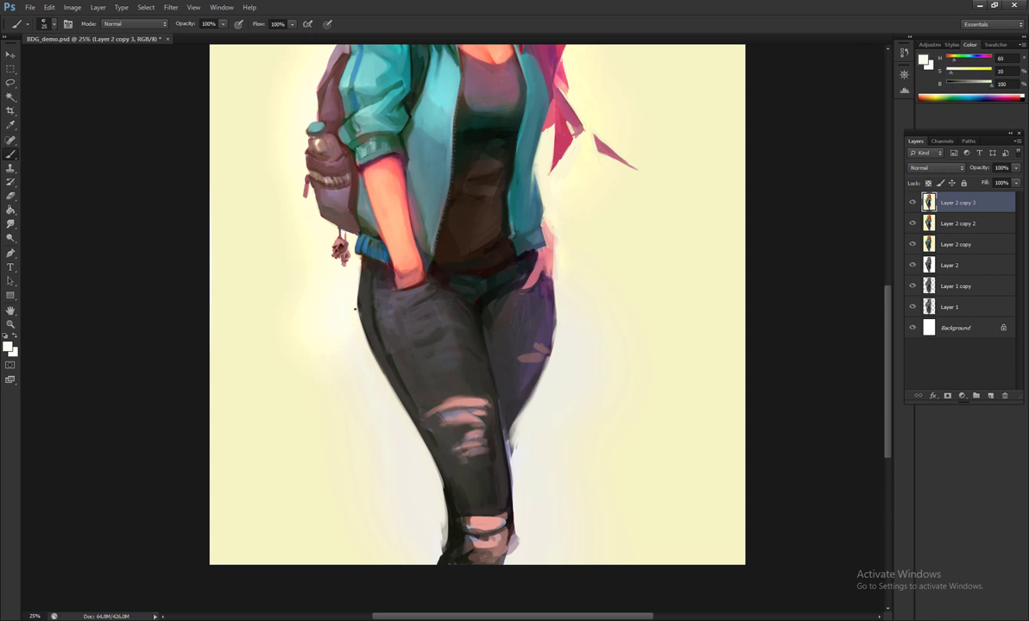
drag(336, 243, 338, 283)
key(bracketright)
key(ctrl+minus)
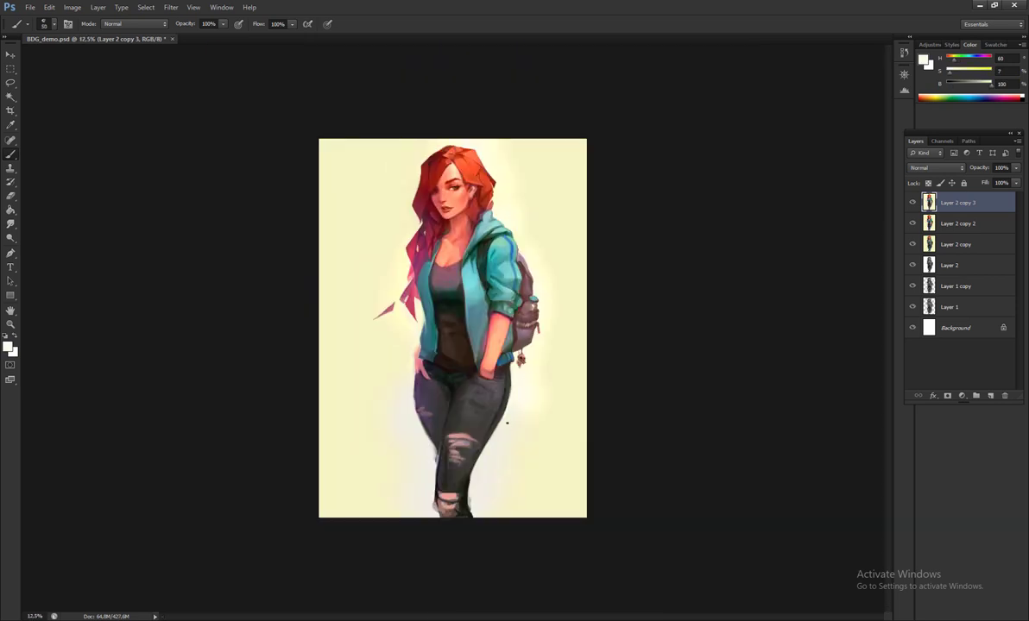
- Paint out the far hand, slim the far hip with sampled background color, and rebuild the thigh edge in dark grays
alt+click(423, 378)
alt+click(390, 361)
alt+click(415, 354)
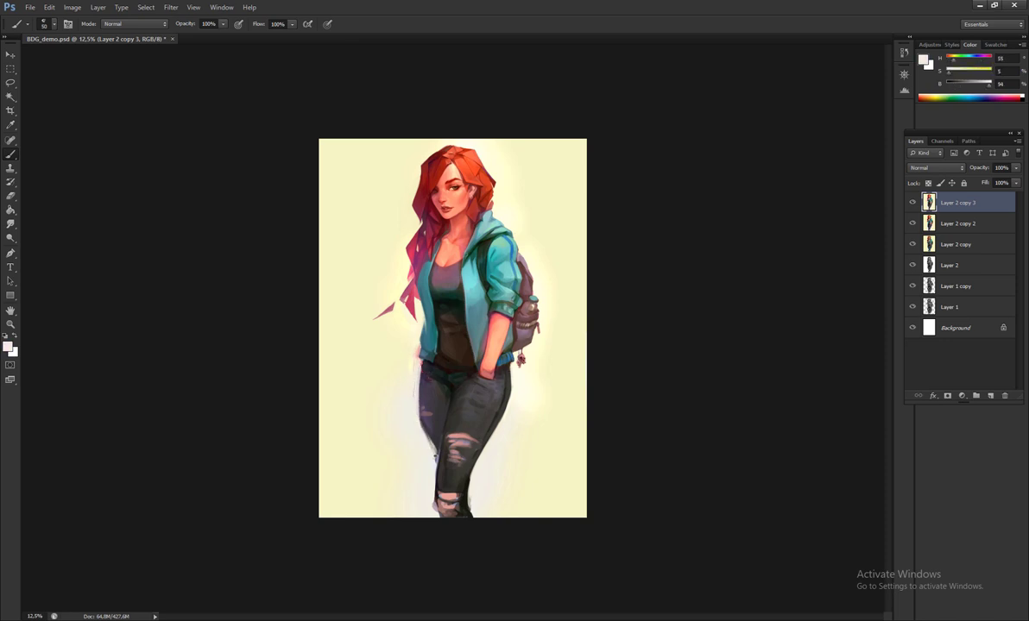
alt+click(438, 436)
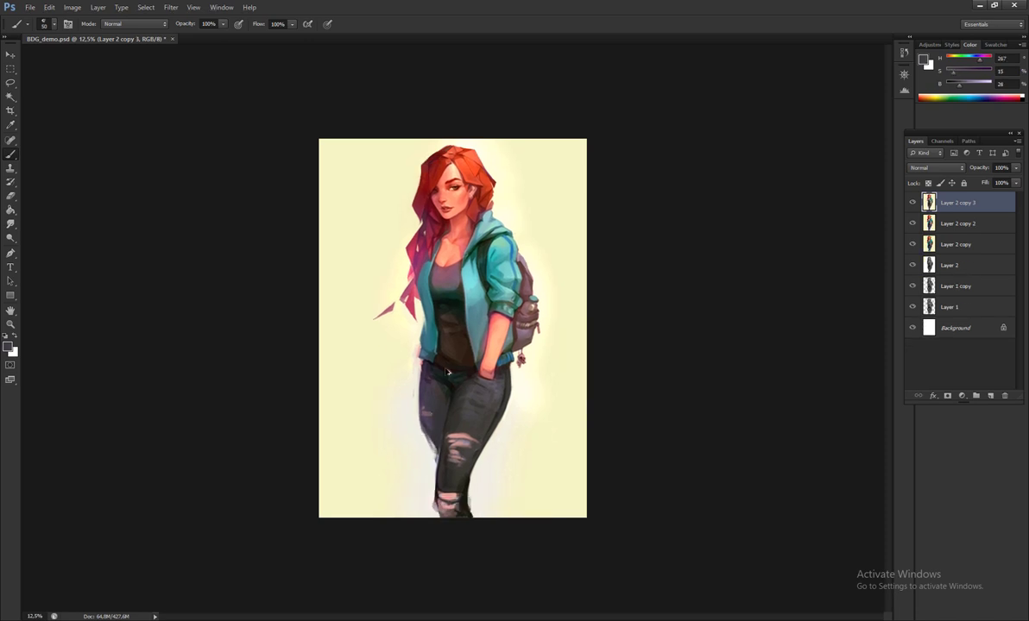
alt+click(472, 368)
alt+click(450, 380)
drag(434, 466, 426, 420)
alt+click(398, 389)
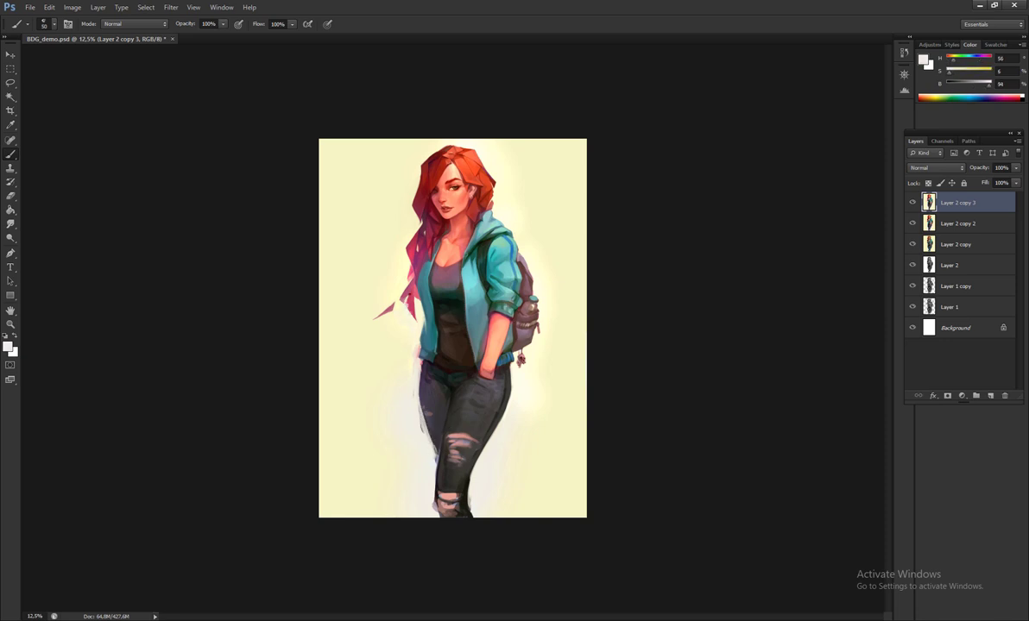
alt+click(421, 294)
drag(399, 281, 410, 345)
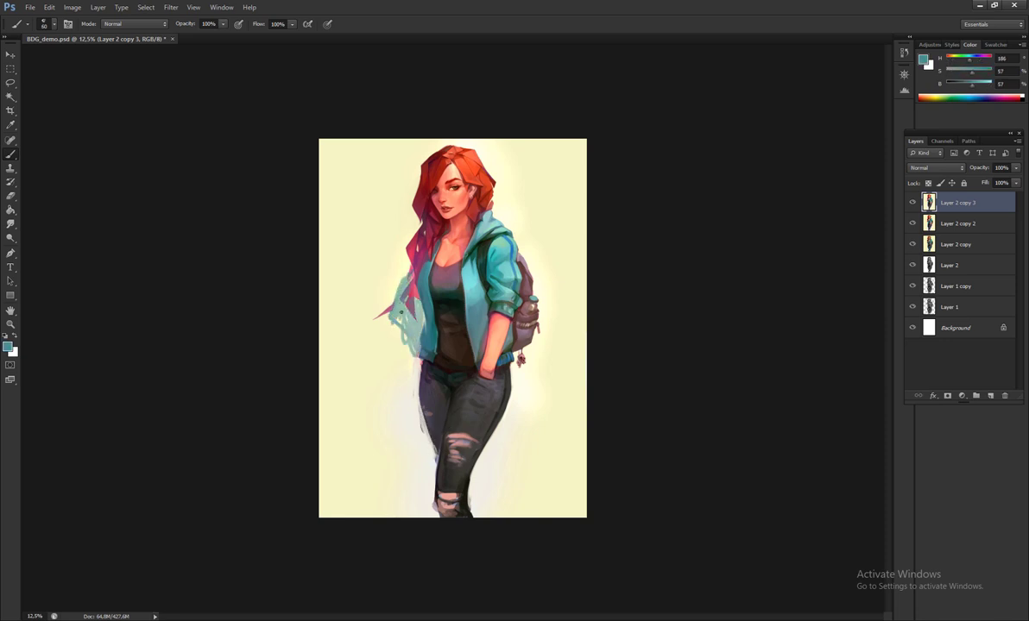
key(ctrl+alt+z)
key(ctrl+alt+z)
key(ctrl+alt+z)
key(ctrl+shift+z)
key(ctrl+alt+z)
- Trim the outline of the far hip and thigh with pale background color at brush size 40, and save the painting
alt+click(397, 401)
mouse_move(425, 438)
mouse_down()
mouse_move(414, 405)
mouse_move(437, 463)
mouse_move(416, 414)
mouse_up()
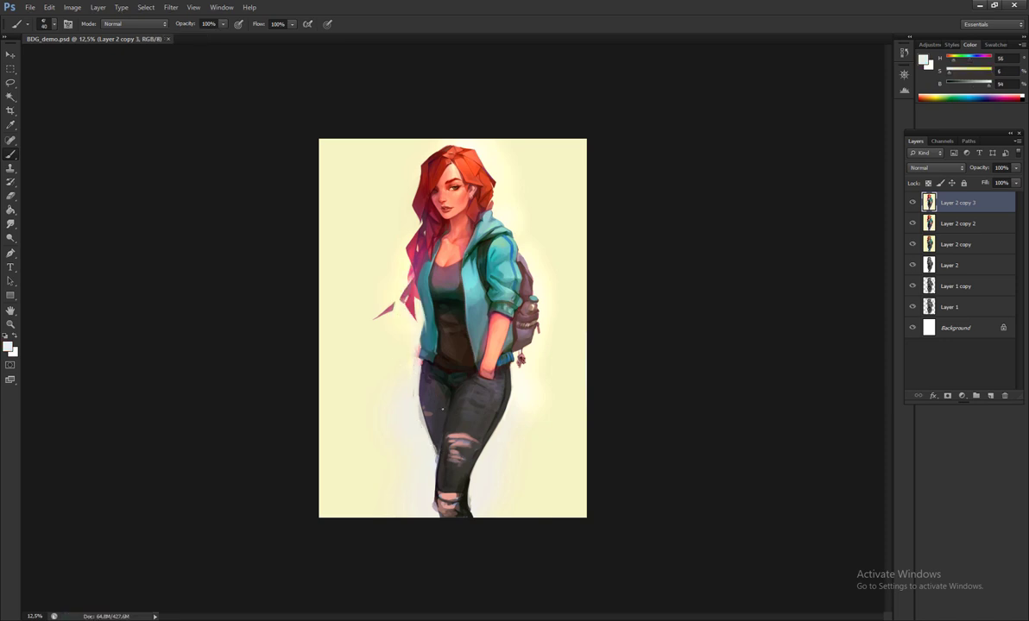
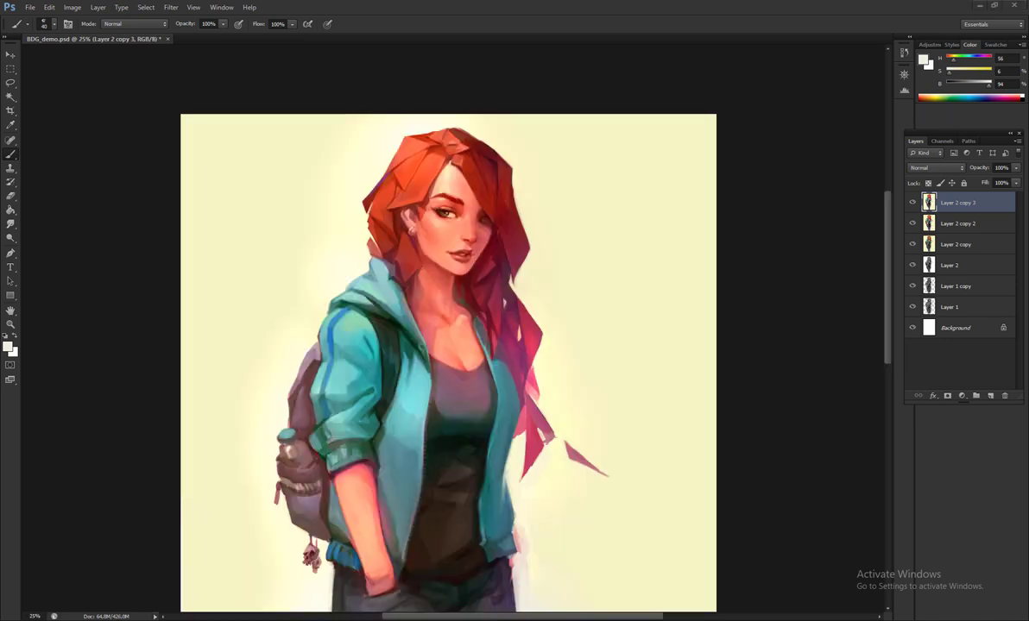
- Mirror the canvas and examine the figure's overall proportions, torso and face
click(73, 6)
click(100, 55)
click(73, 7)
click(81, 65)
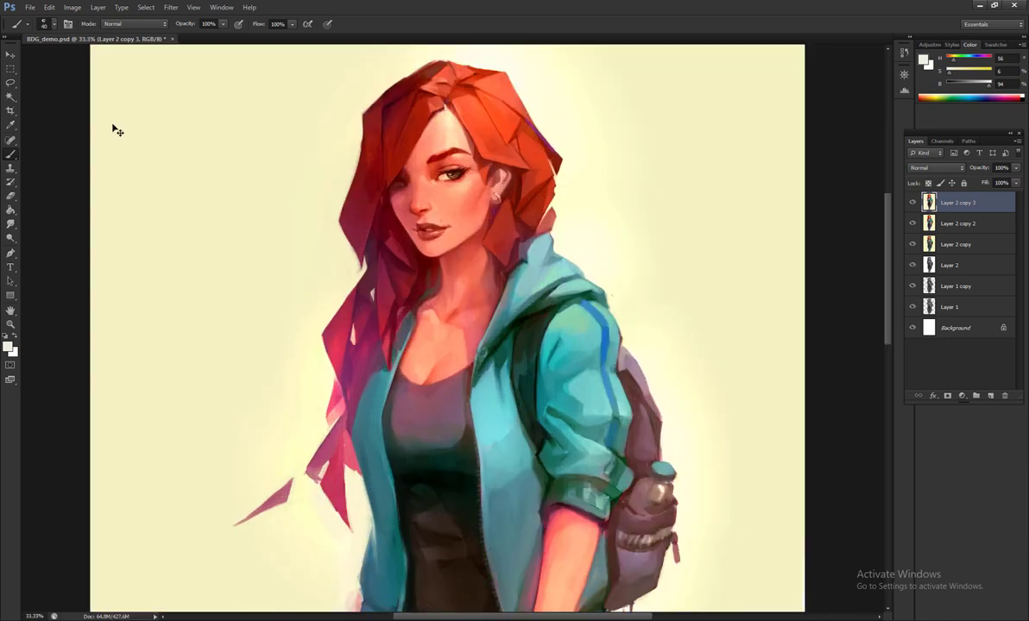
key(ctrl+0)
key(ctrl+plus)
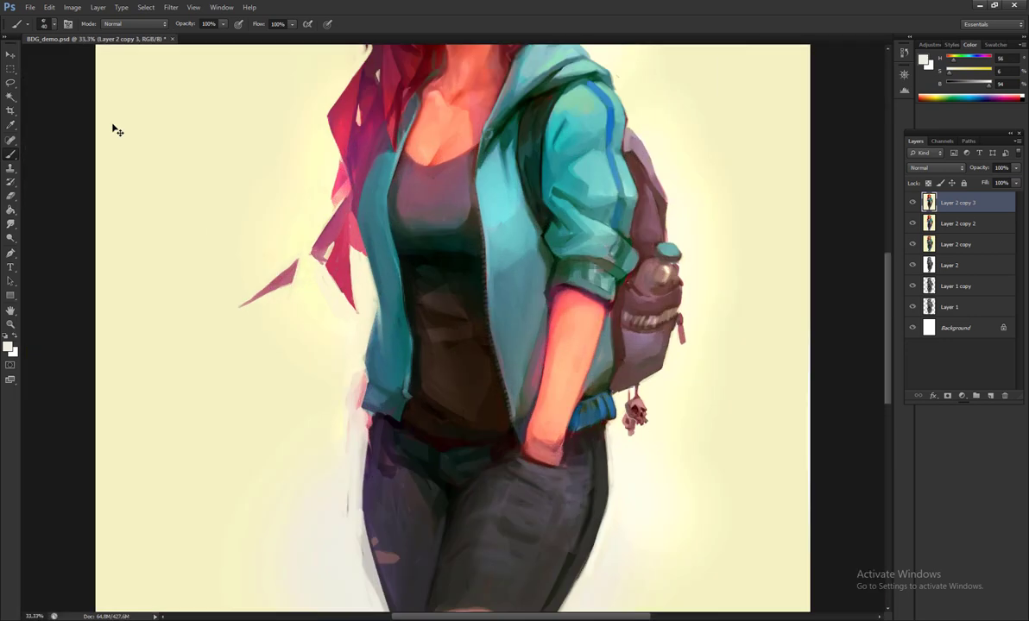
key(ctrl+plus)
key(ctrl+plus)
key(r)
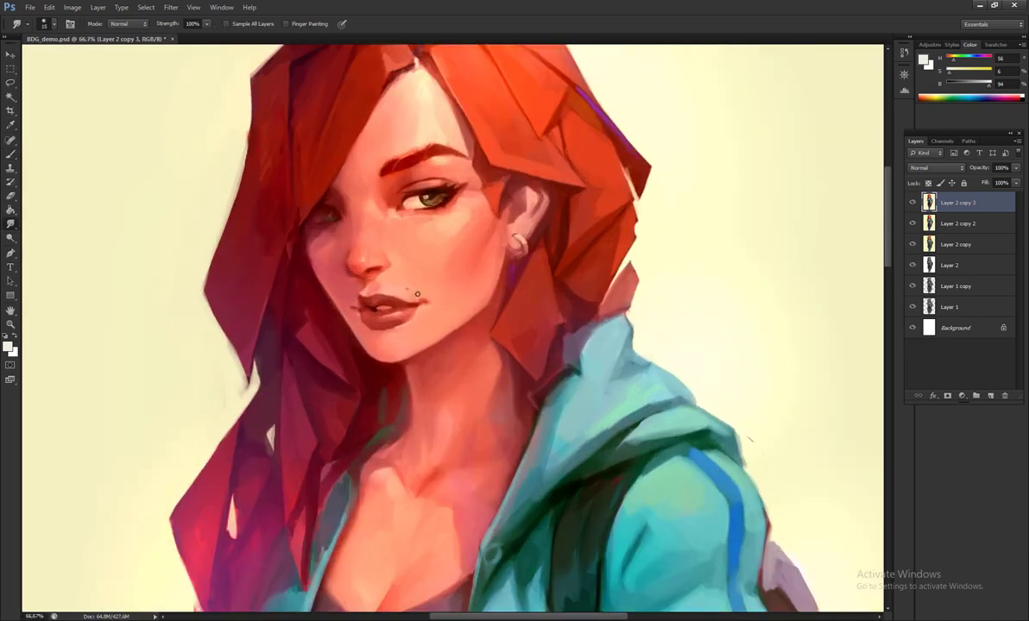
- Refine the lips and the skin around the mouth with sampled skin tones at brush sizes 10 to 20
key(b)
alt+click(456, 247)
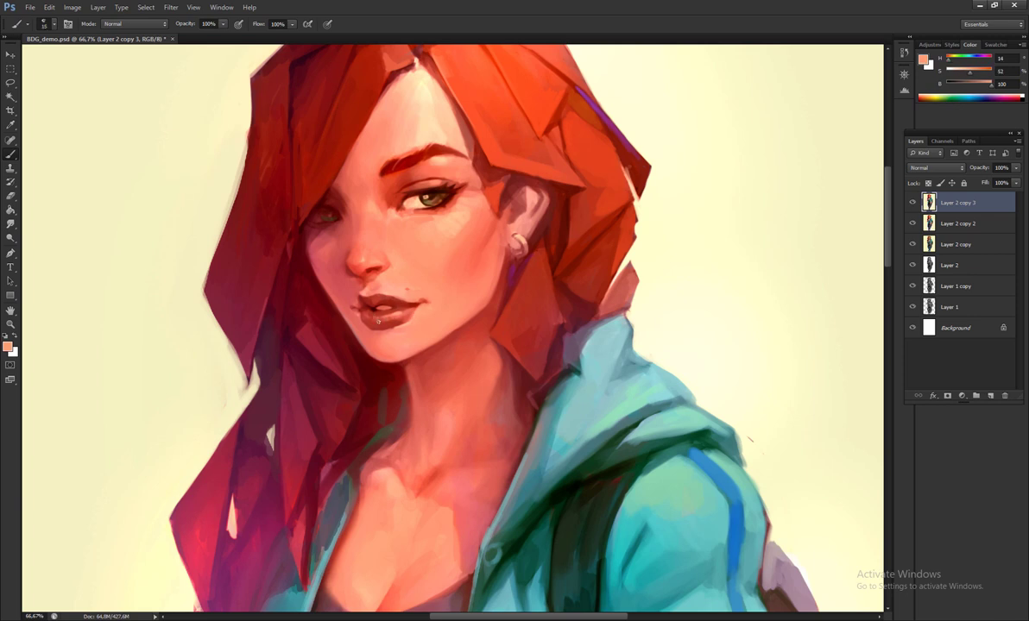
key(bracketright)
alt+click(390, 325)
alt+click(360, 321)
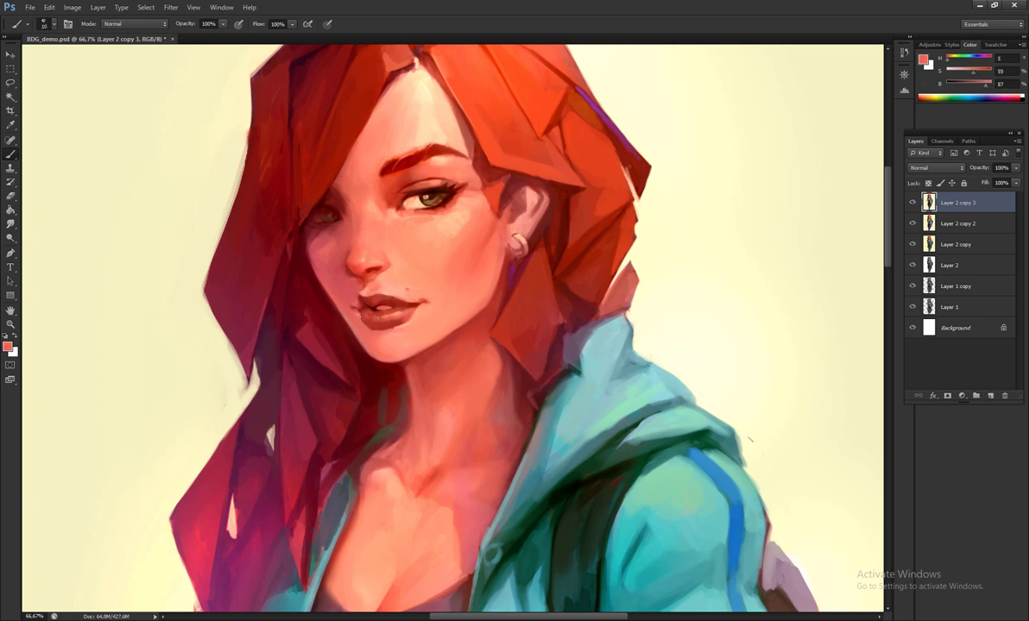
alt+click(360, 321)
drag(357, 326, 349, 303)
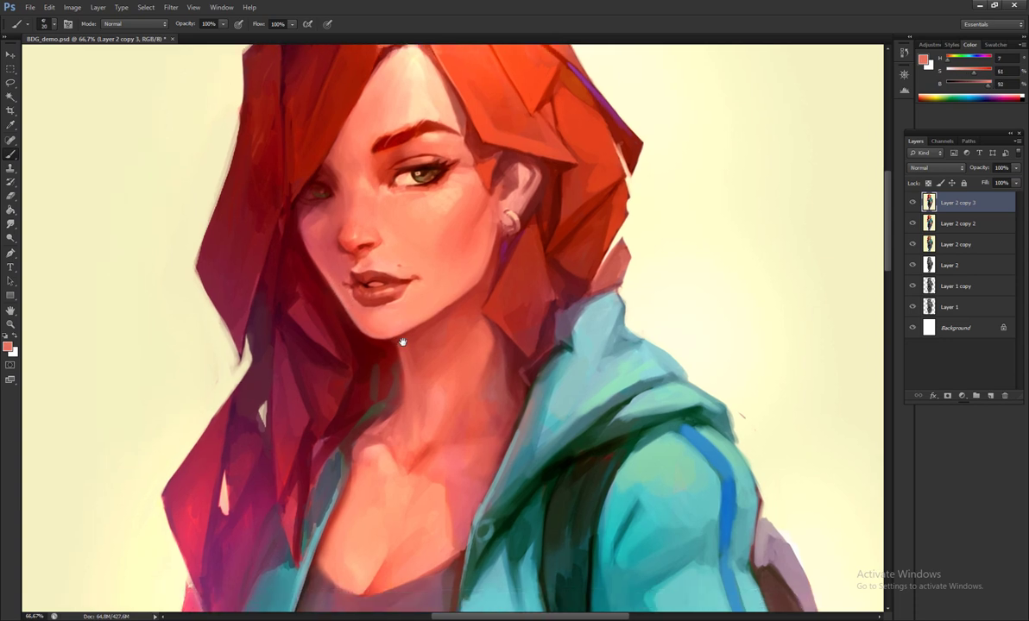
- Touch up the long hair strand beside the jacket with sampled reds and clean its edge with background cream
alt+click(375, 350)
key(bracketleft)
key(ctrl+minus)
drag(488, 289, 529, 189)
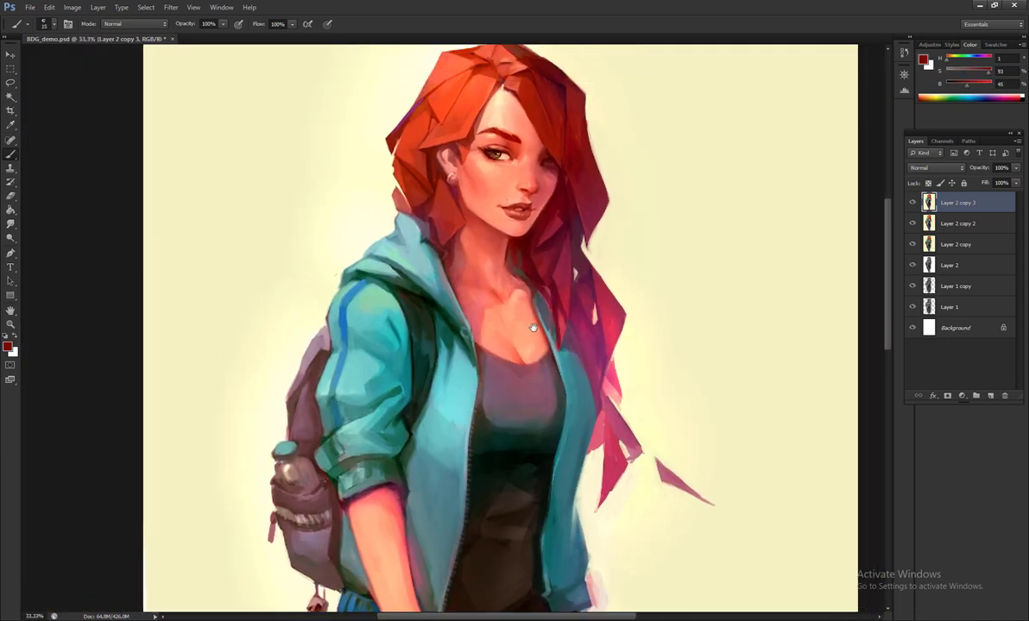
alt+click(568, 513)
drag(568, 512, 574, 423)
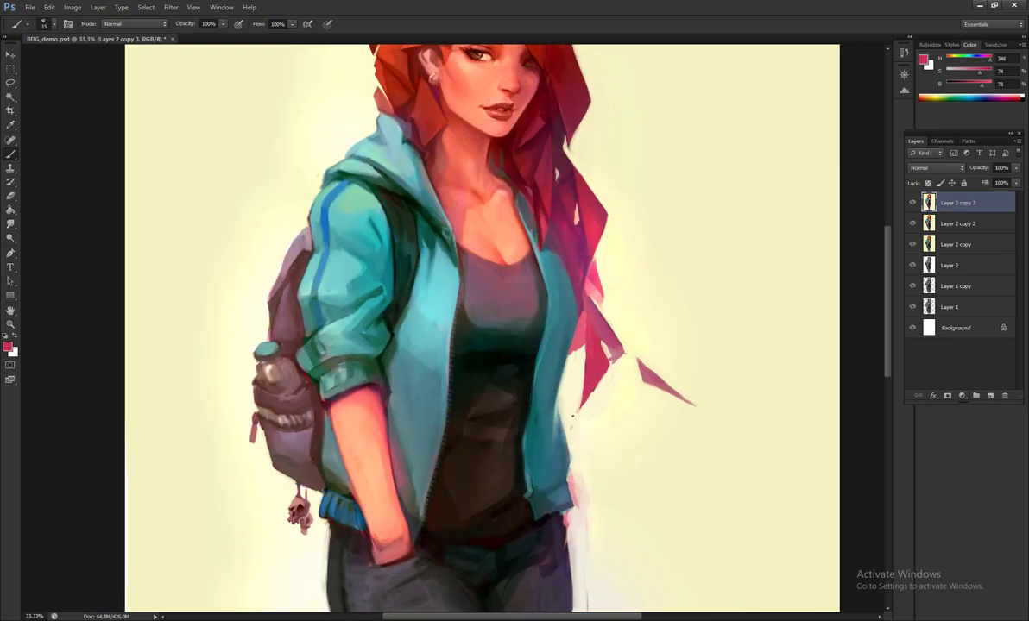
alt+click(572, 417)
key(h)
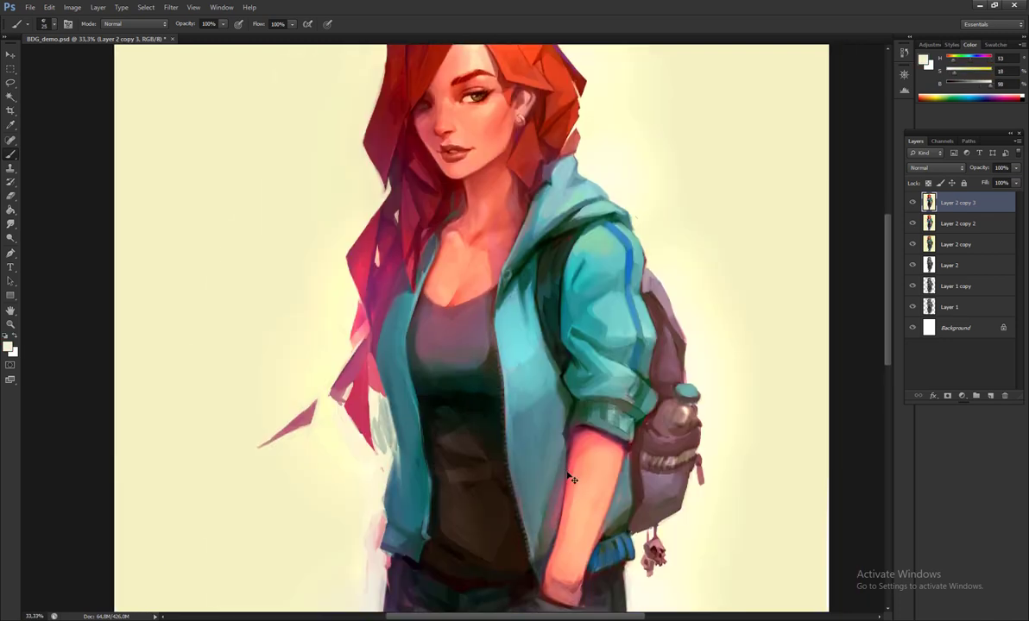
- Refine the pocketed hand's wrist and the pocket opening with sampled skin and muted red tones at brush sizes 25 to 30
alt+click(571, 480)
drag(572, 480, 533, 326)
drag(478, 441, 478, 423)
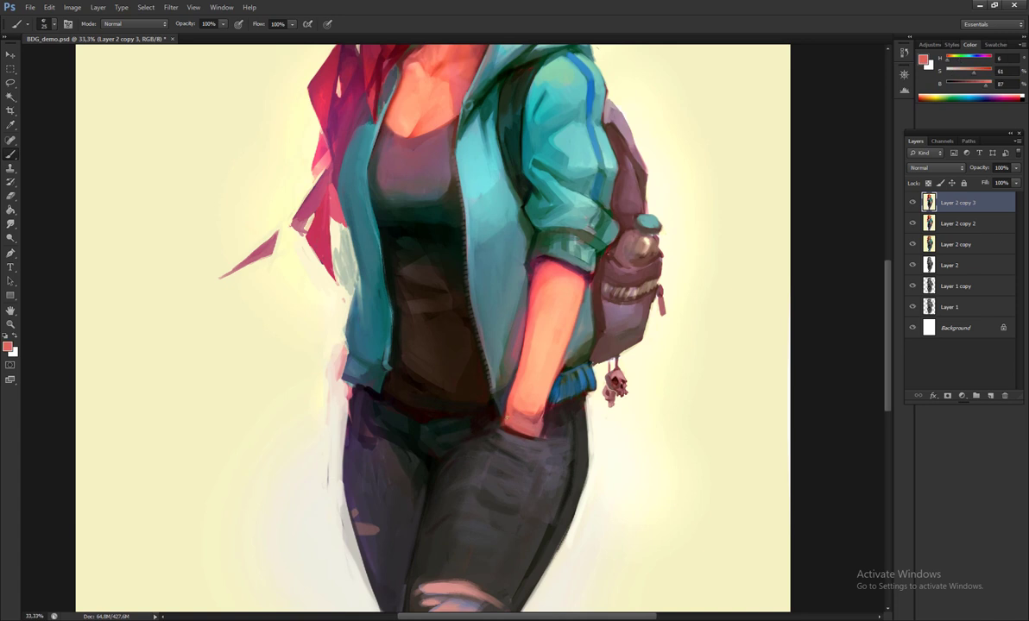
alt+click(484, 402)
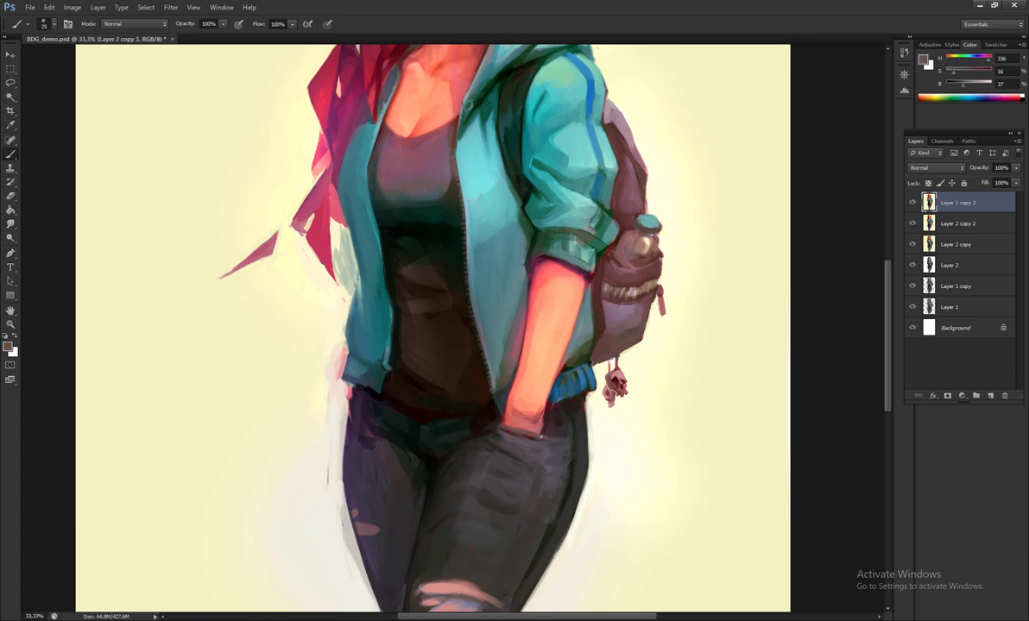
alt+click(520, 435)
alt+click(509, 419)
alt+click(557, 436)
alt+click(543, 440)
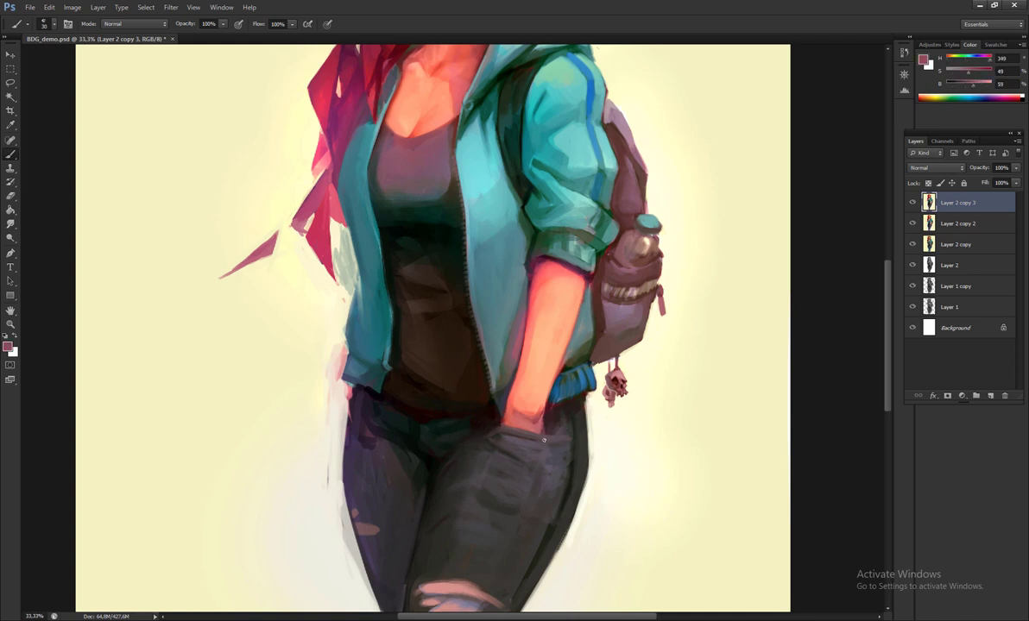
- Smooth the pocket and upper thigh in sampled grays, and repaint the jacket's ribbed waistband as a flatter blue shape
alt+click(506, 396)
drag(550, 415, 556, 365)
alt+click(484, 363)
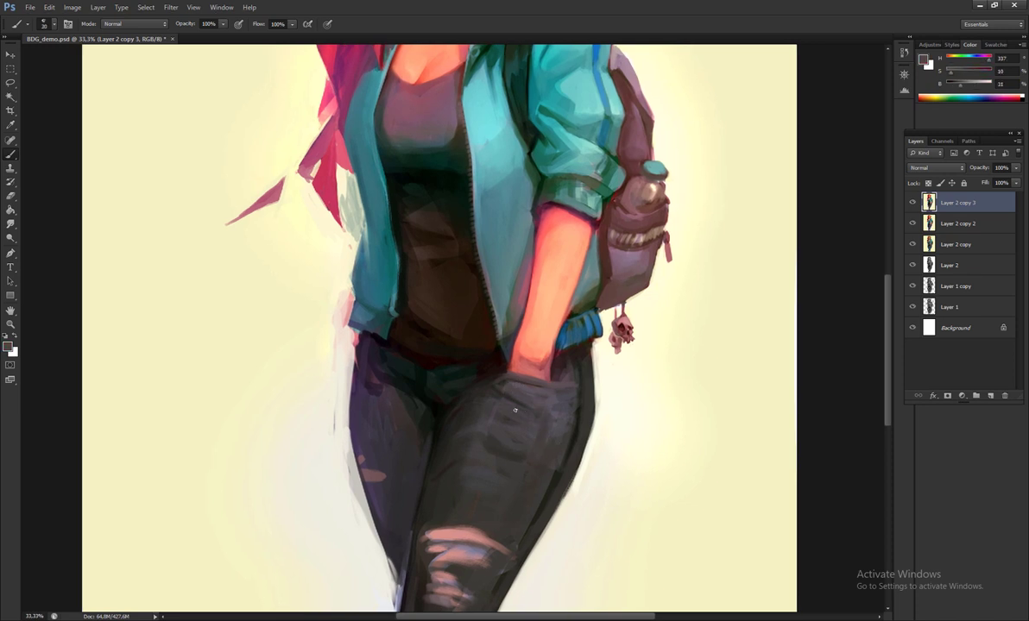
alt+click(516, 413)
mouse_move(442, 354)
mouse_down()
mouse_move(524, 359)
mouse_move(593, 329)
mouse_up()
alt+click(547, 322)
alt+click(551, 292)
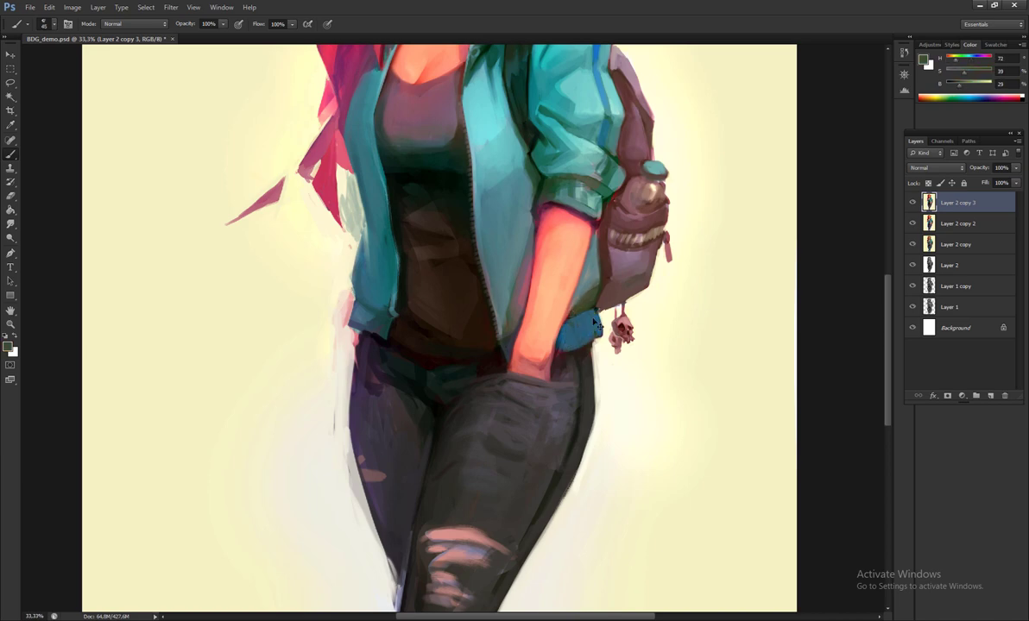
- Clean the hip outline with pale background color and soften the thigh with sampled grays at brush sizes 45 to 70
key(ctrl+minus)
alt+click(582, 206)
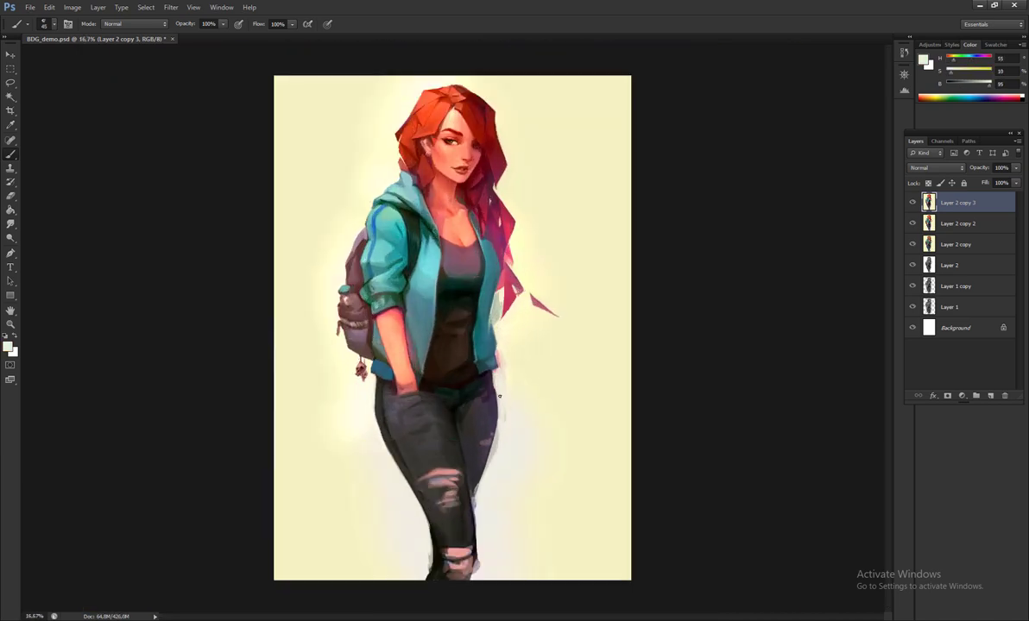
drag(350, 353, 359, 423)
alt+click(457, 440)
alt+click(419, 441)
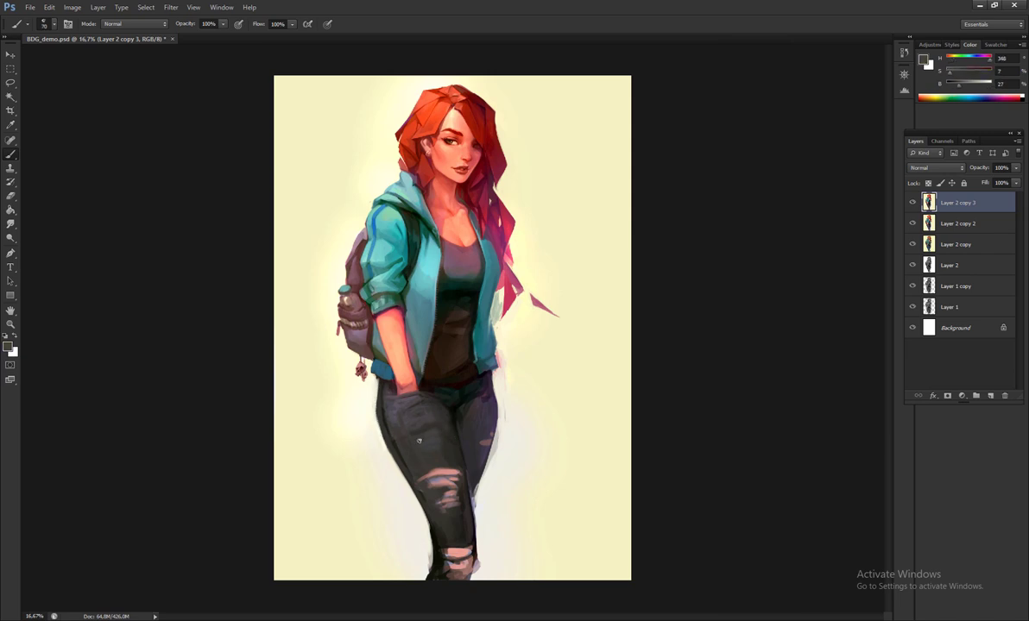
key(ctrl+plus)
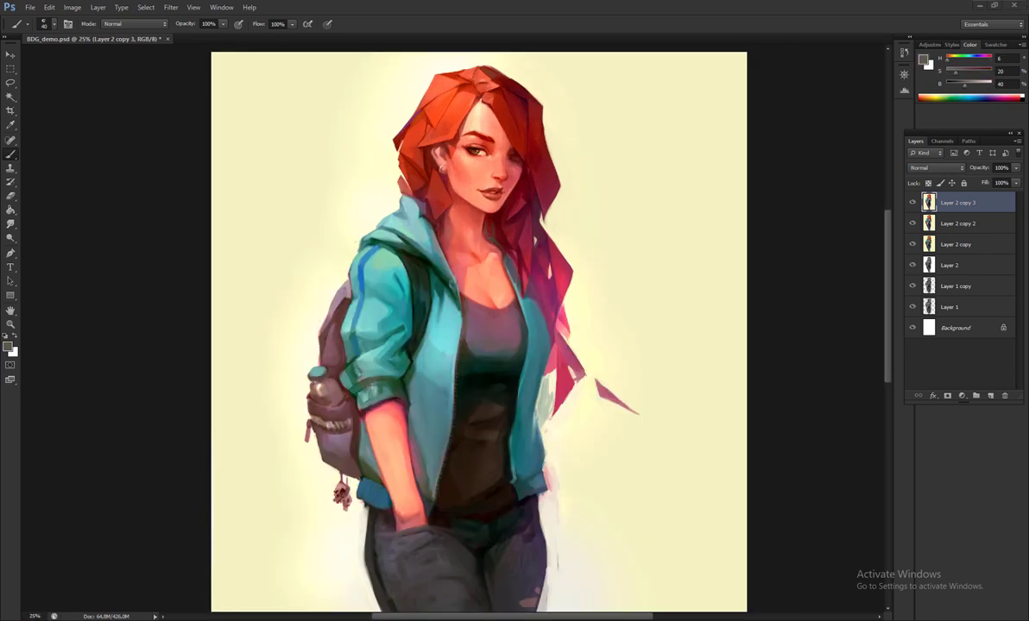
- Mirror the canvas and refine the jeans' thigh and knee shading with sampled dark tones at brush sizes 30 to 40
key(ctrl+shift+h)
scroll(446, 421, down, 5)
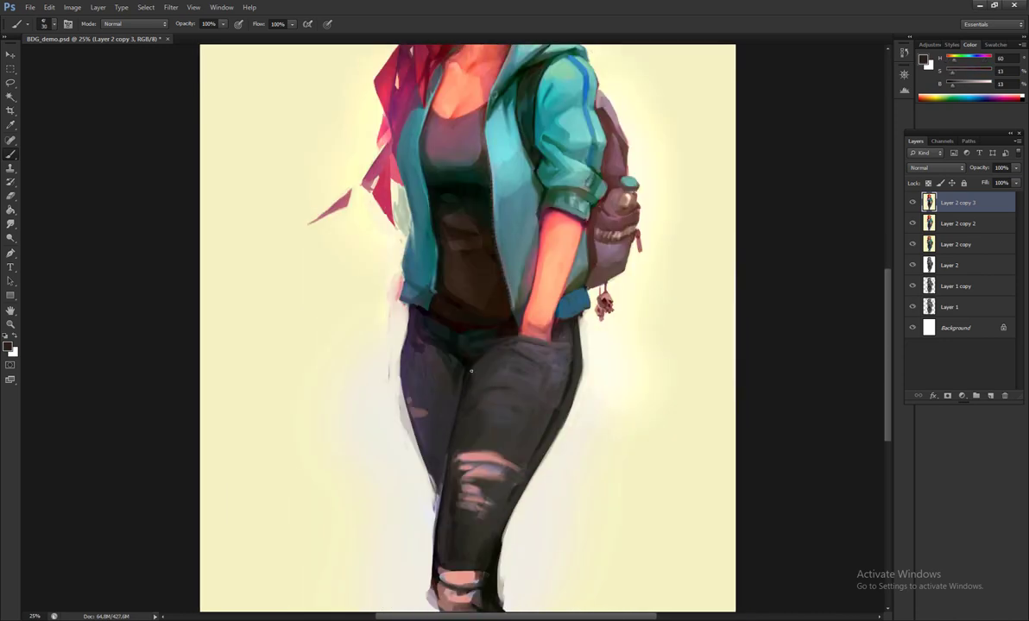
drag(416, 423, 407, 507)
alt+click(388, 466)
drag(406, 455, 399, 564)
drag(514, 524, 501, 543)
drag(454, 511, 454, 556)
alt+click(482, 450)
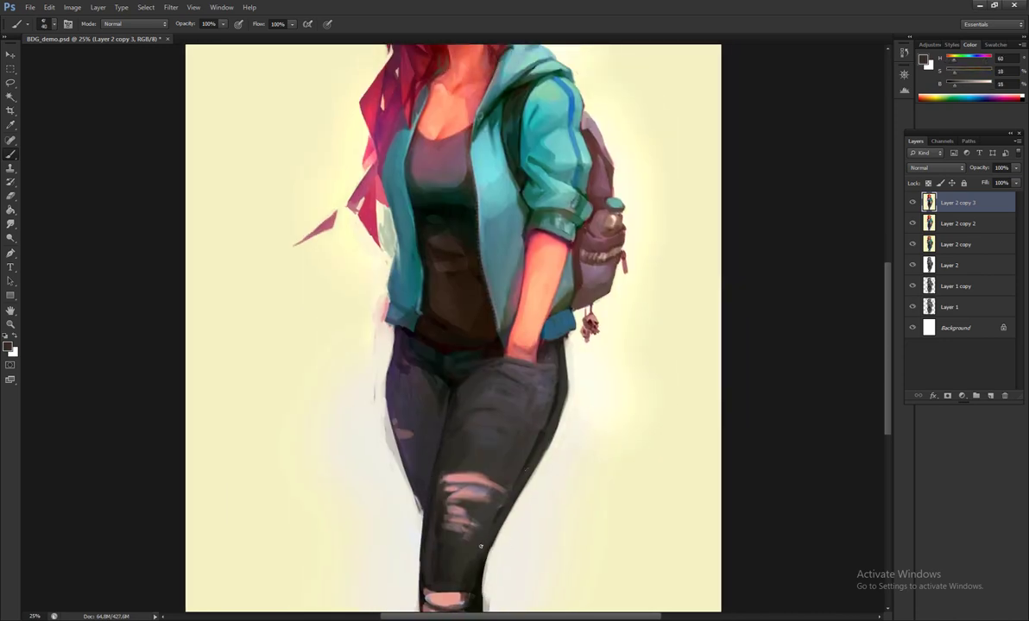
drag(458, 496, 445, 547)
mouse_move(563, 422)
mouse_down()
mouse_move(538, 491)
mouse_move(519, 603)
mouse_up()
alt+click(503, 399)
- Lower the painting layer's vibrance to -8 and mirror the canvas
click(72, 7)
mouse_move(91, 34)
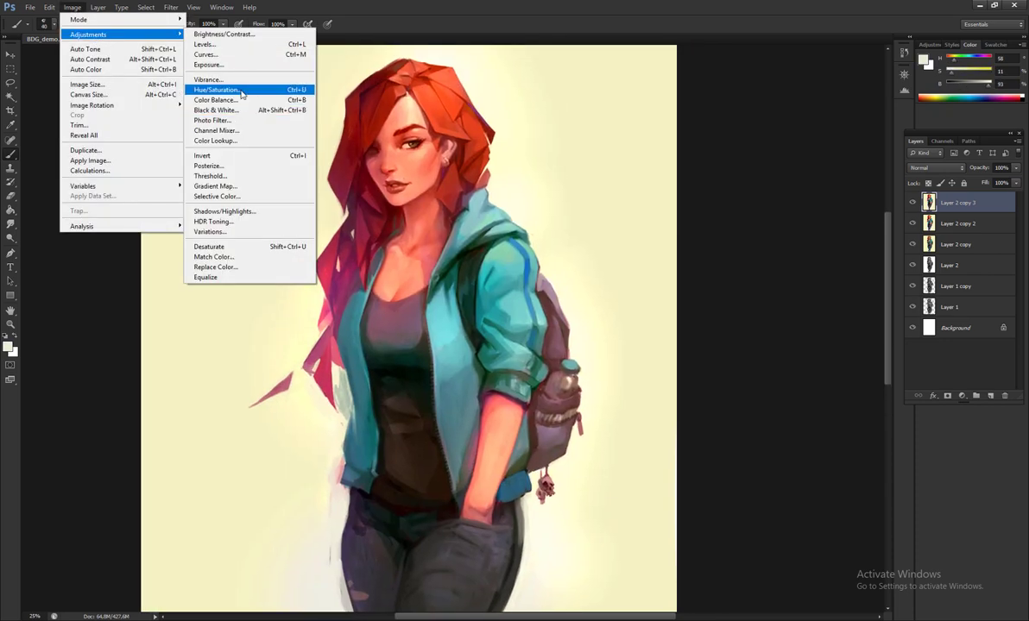
click(220, 79)
drag(656, 215, 643, 219)
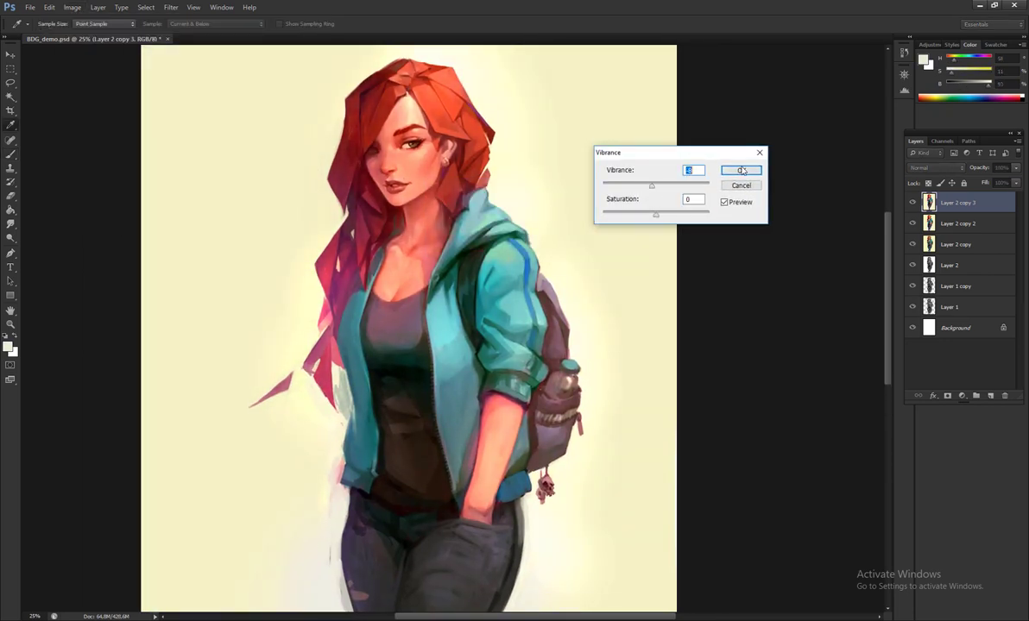
key(Return)
key(b)
key(ctrl+minus)
key(h)
key(ctrl+plus)
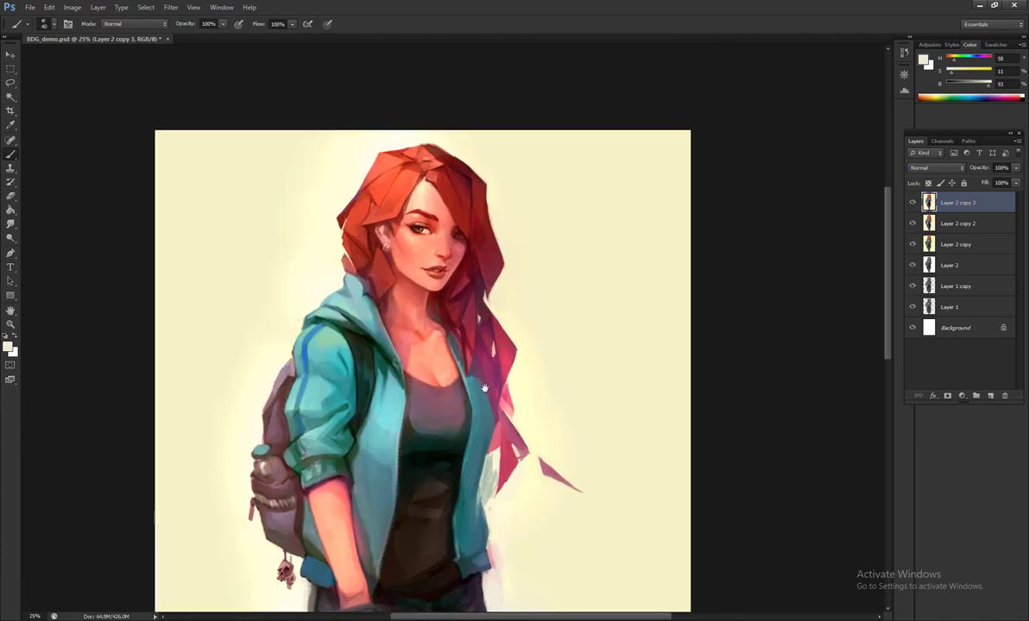
- Apply a Color Balance with midtones at +15 green and -11 toward yellow, and highlights at -44 toward yellow
key(ctrl+b)
key(Tab)
key(Tab)
key(shift+Down)
key(Down)
key(Down)
key(Down)
key(Down)
key(Down)
key(Down)
key(Down)
key(Down)
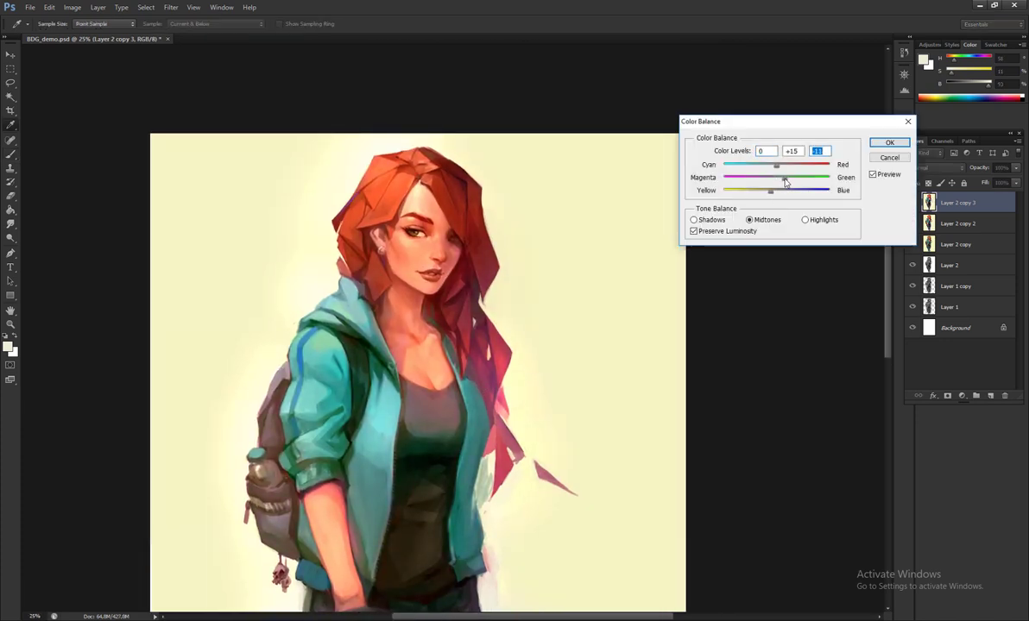
key(alt+h)
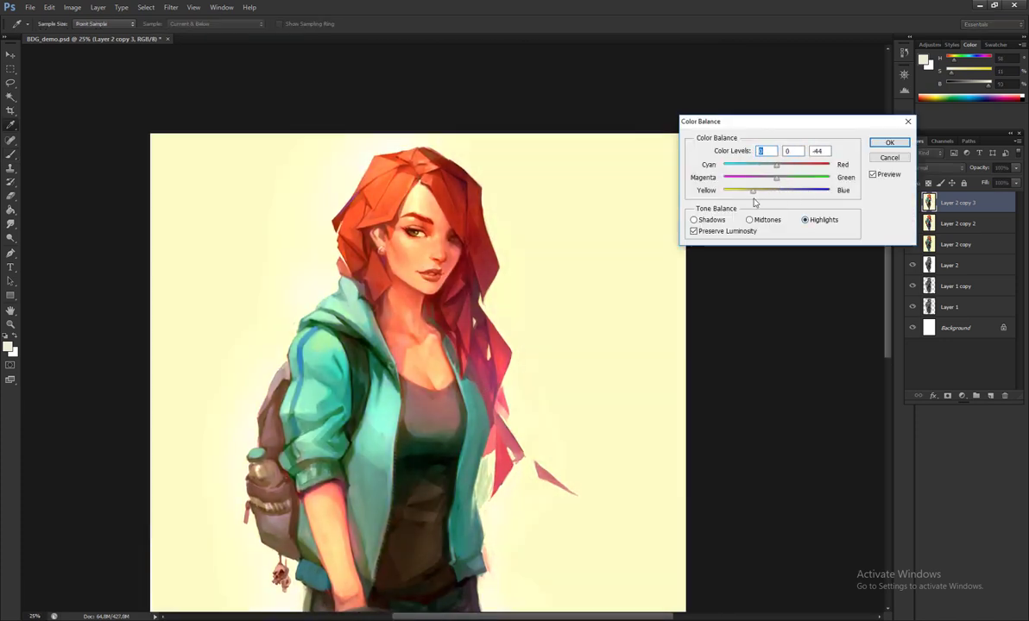
key(Return)
- Mirror the canvas and touch up the shaded side of the hair with sampled dark red at brush size 45
key(h)
drag(707, 317, 719, 214)
key(o)
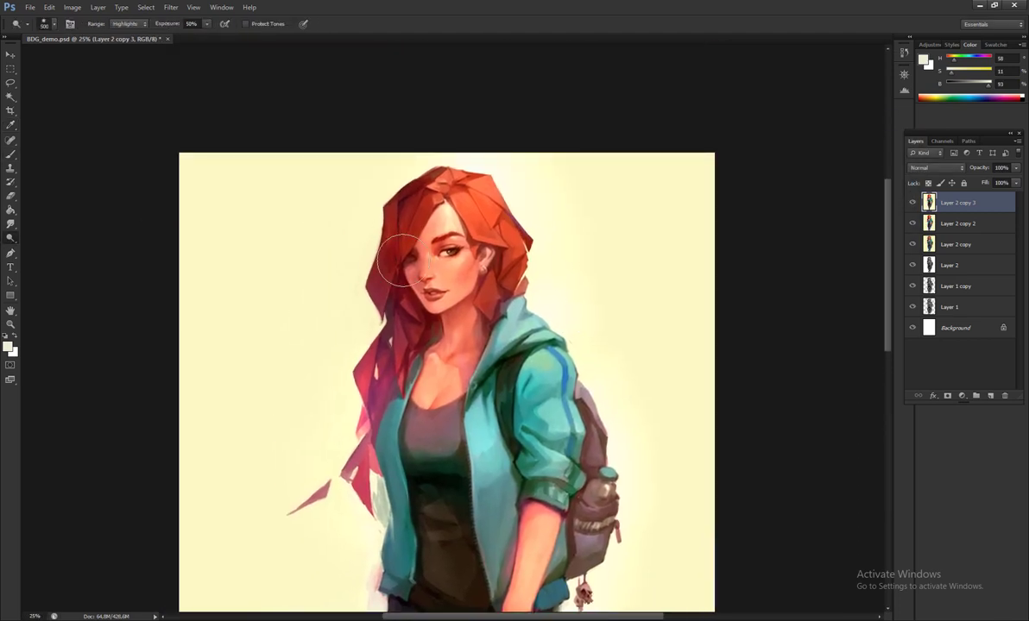
key(b)
alt+click(398, 224)
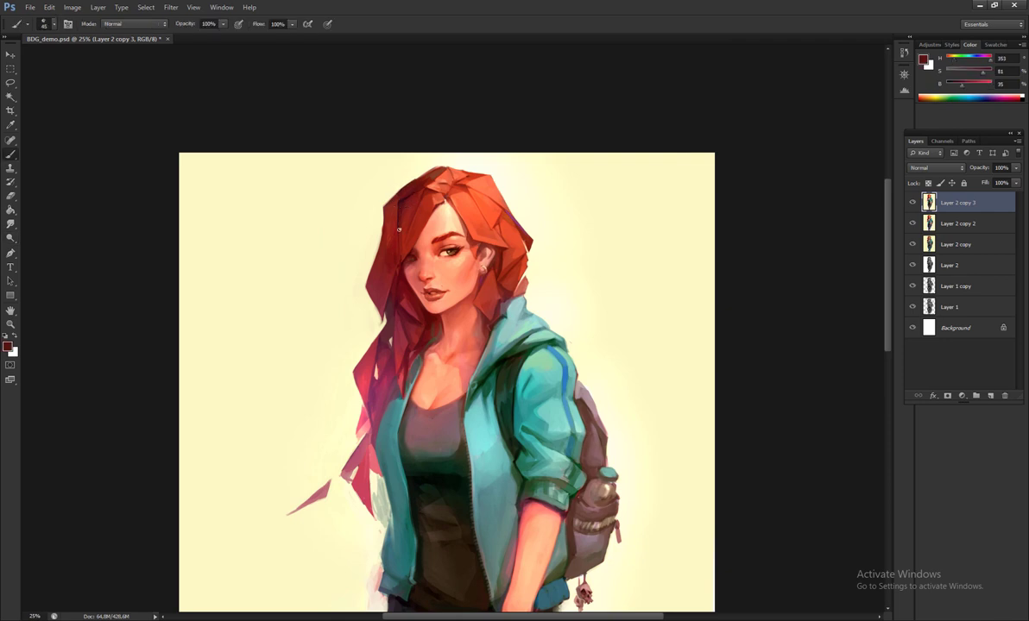
- Add a layer mask to Layer 2 copy 3 and set the eraser size to 300
key(d)
key(e)
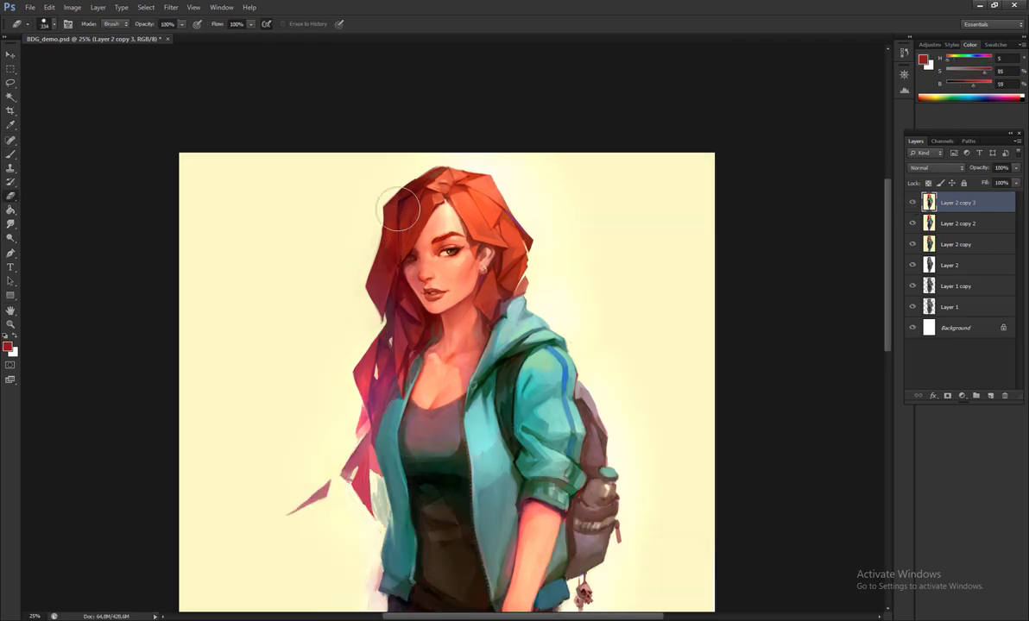
right_click(351, 233)
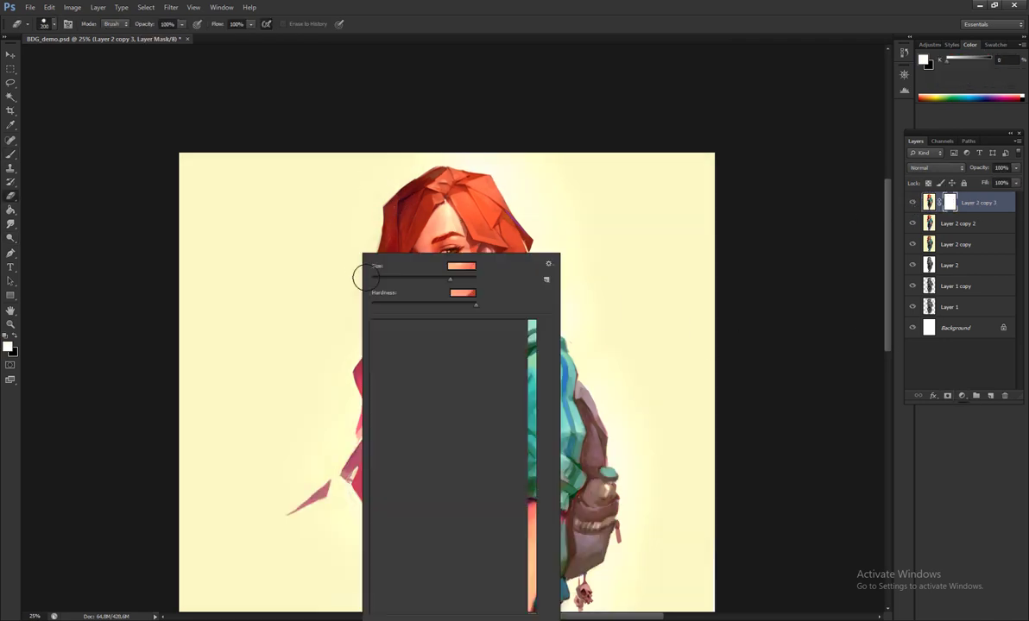
text(900)
key(Return)
key(bracketleft)
key(bracketleft)
key(bracketleft)
key(bracketleft)
key(bracketleft)
key(bracketleft)
key(bracketleft)
key(bracketleft)
key(bracketleft)
key(bracketleft)
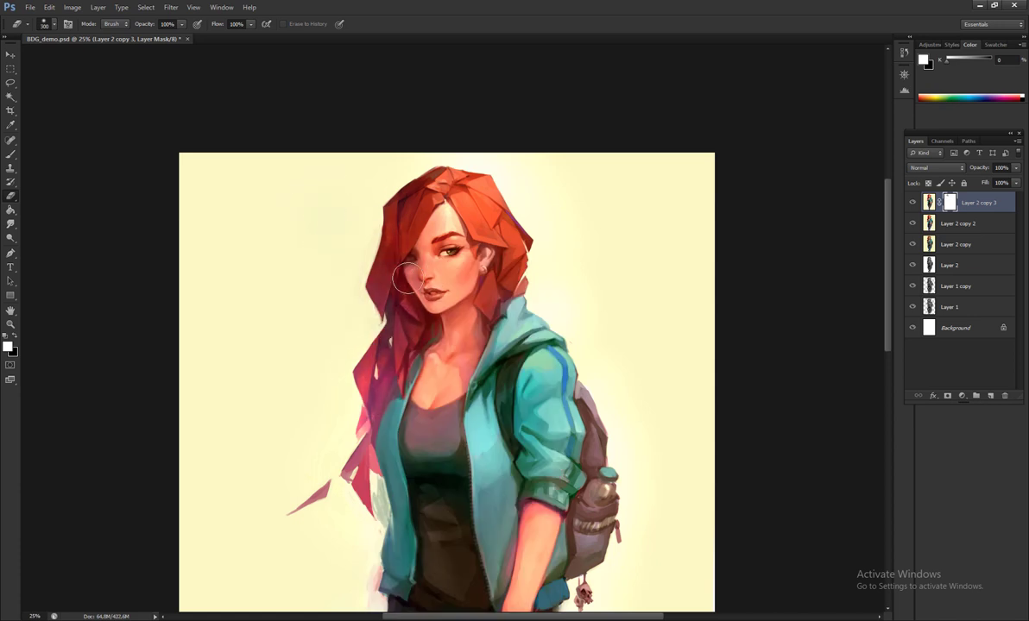
- Erase on the layer mask over the shaded hair and long strands with the 300-size eraser
mouse_move(408, 335)
mouse_down()
mouse_move(373, 196)
mouse_move(350, 273)
mouse_move(371, 224)
mouse_up()
key(bracketright)
key(bracketright)
key(bracketright)
key(bracketright)
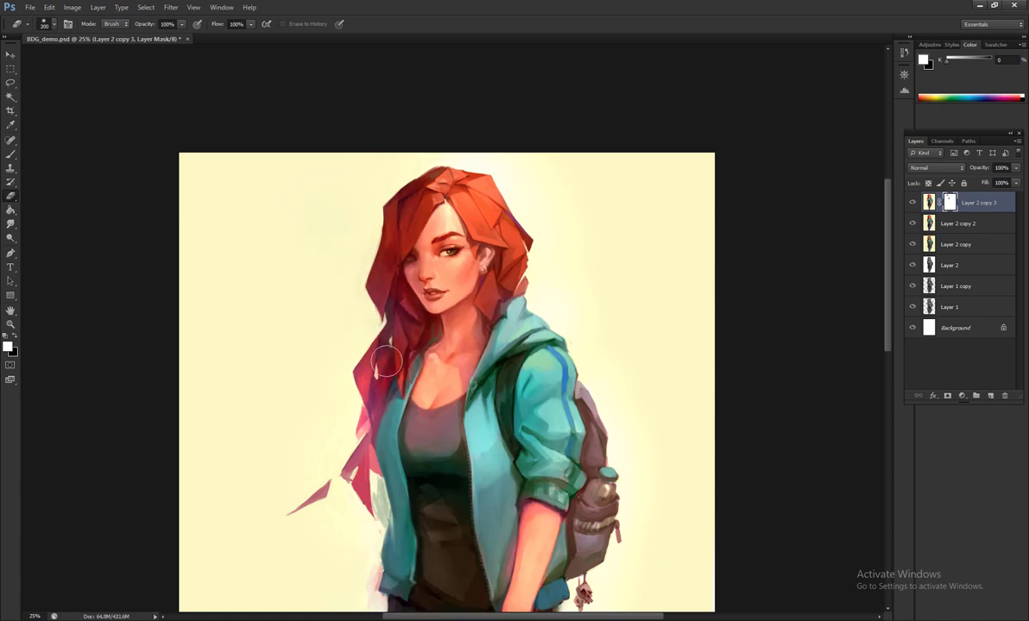
drag(324, 479, 274, 429)
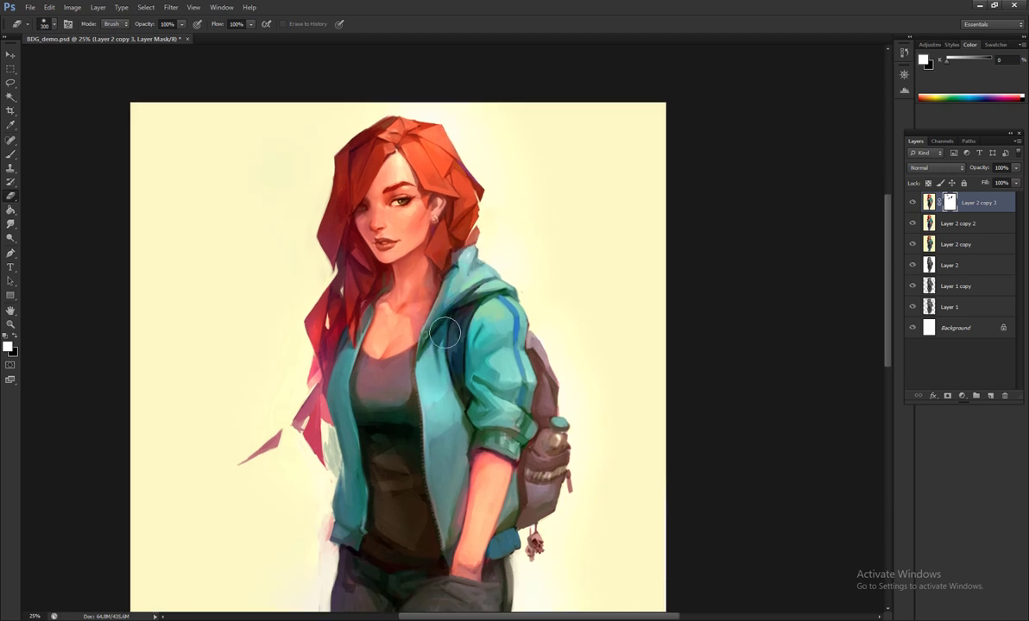
- Erase on the layer mask over the torso and jeans with eraser sizes 300 to 500
drag(478, 423, 477, 302)
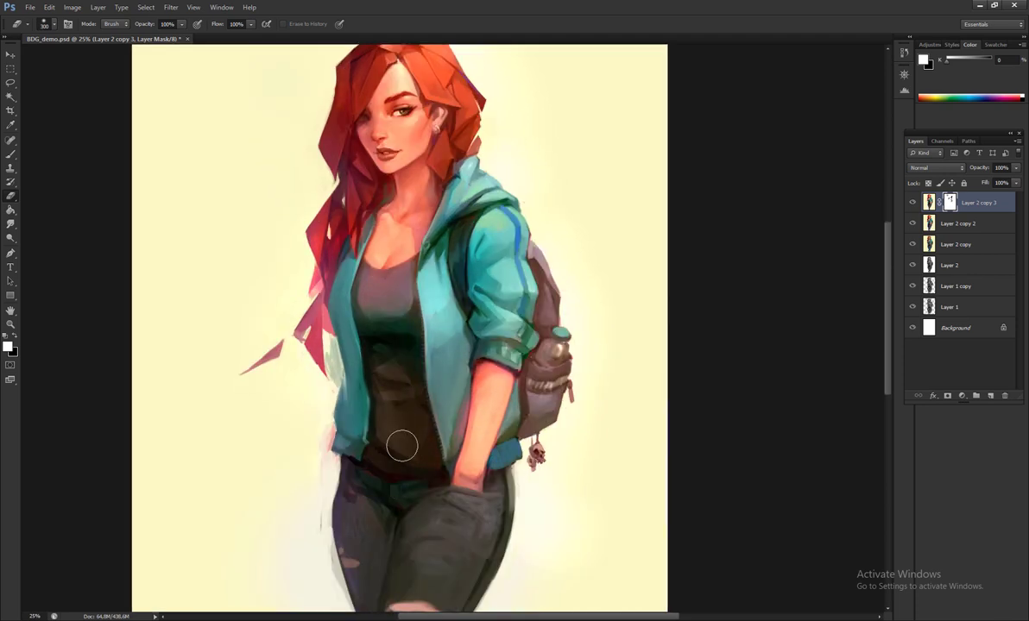
drag(392, 457, 375, 441)
scroll(375, 441, down, 3)
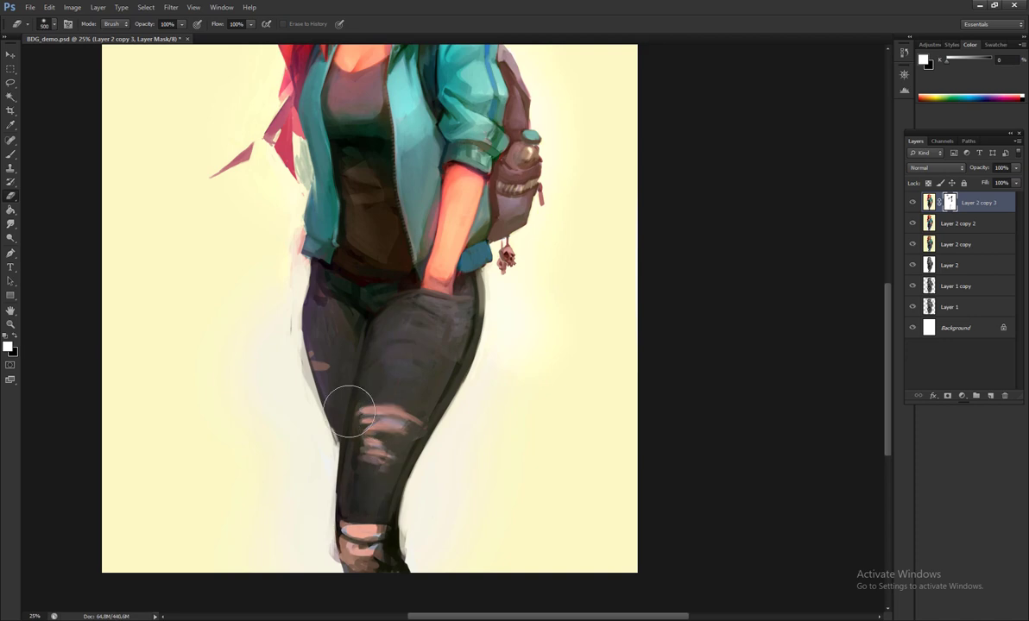
scroll(344, 414, up, 5)
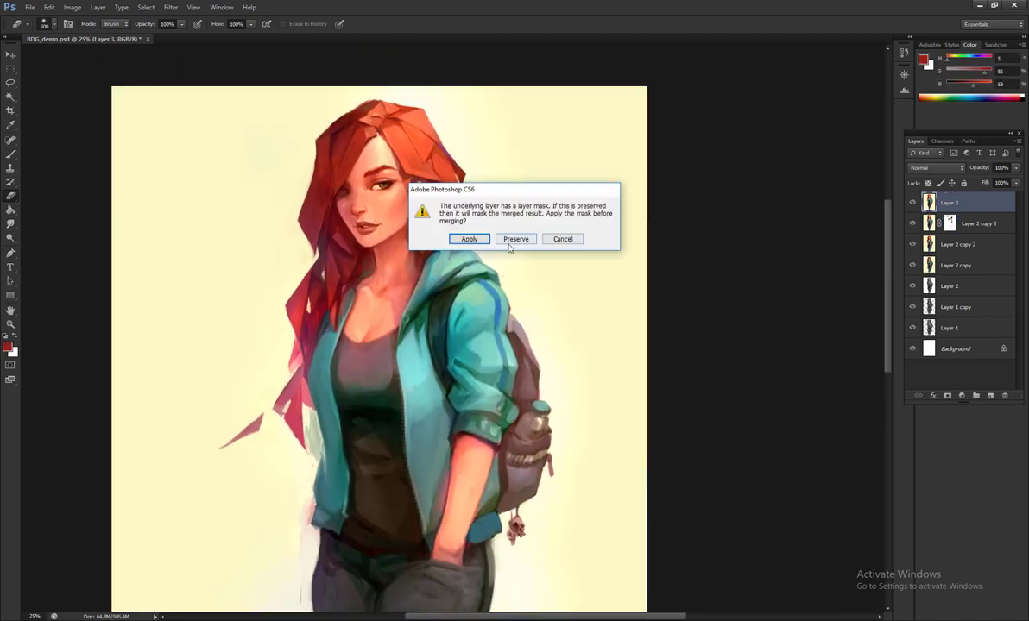
- Merge Layer 3 into the masked Layer 2 copy 3 with the mask preserved, and mirror the canvas
click(510, 241)
key(ctrl+shift+h)
key(Tab)
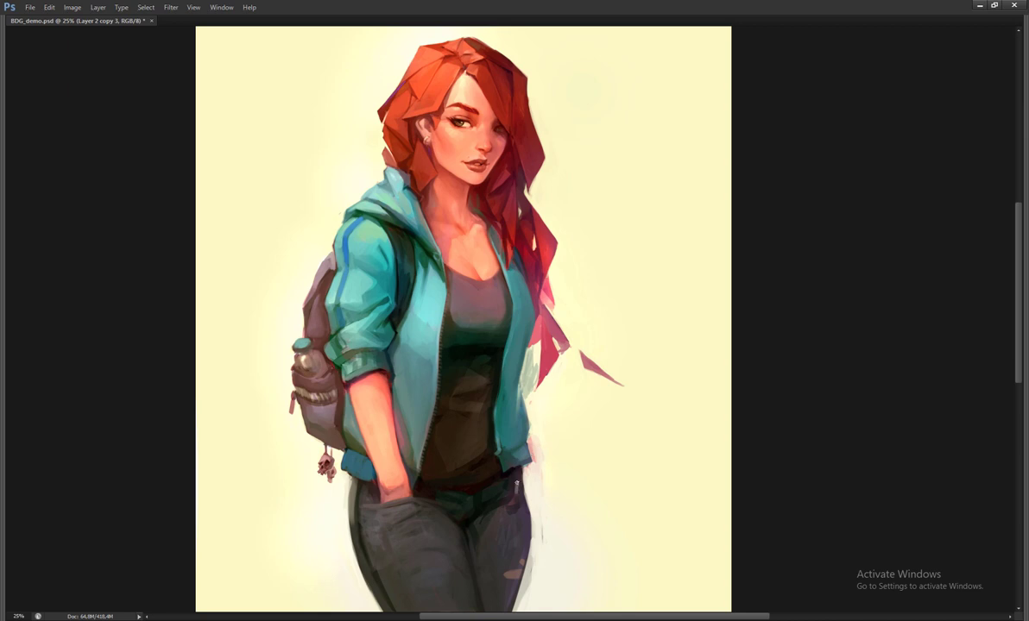
- Create a layer named "\" and paint the shaded hand and wrist entering the far pocket below the jacket hem
key(ctrl+shift+n)
text(l)
key(Return)
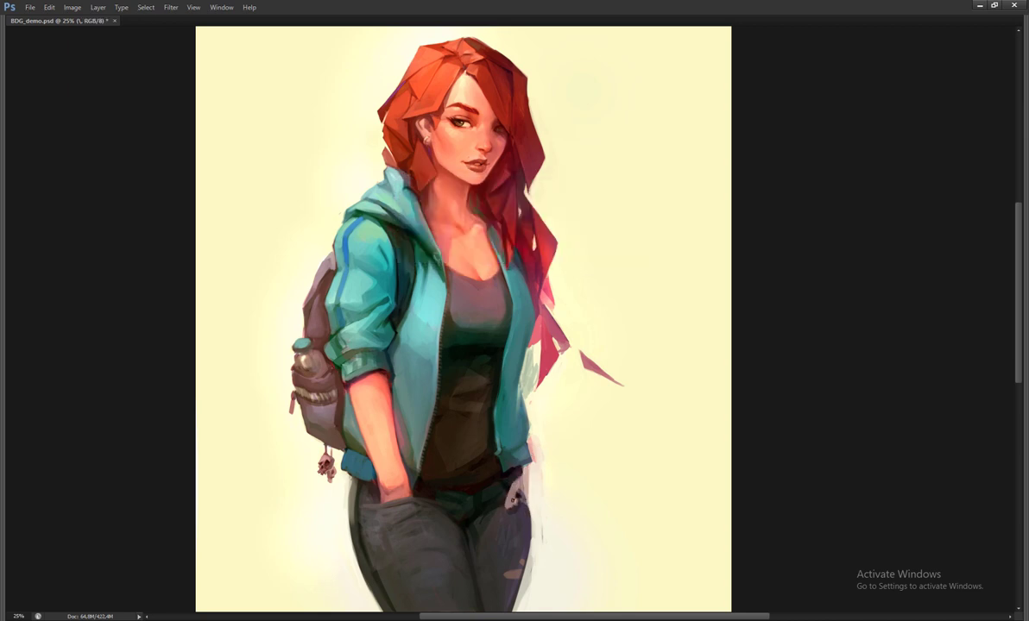
drag(518, 466, 528, 494)
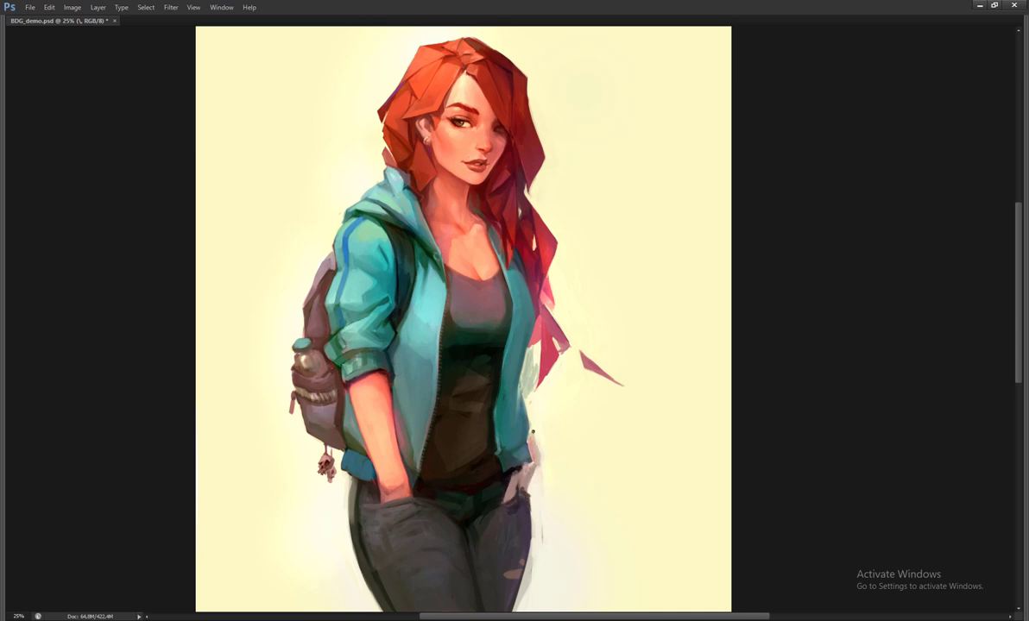
drag(528, 437, 506, 471)
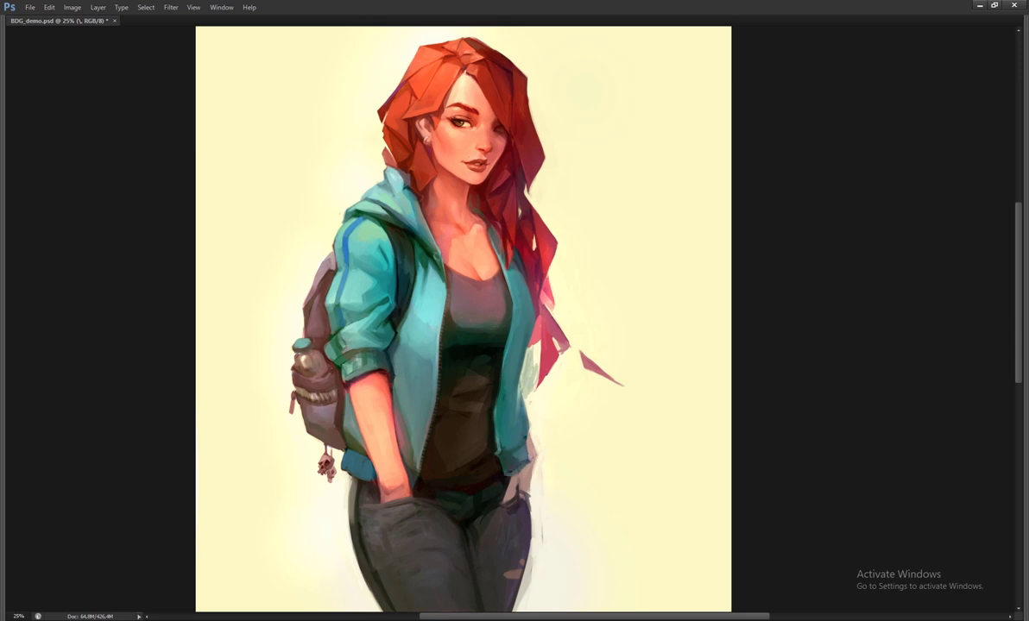
- Mirror the canvas and clean up the outline of the lower jeans leg around the ripped knee
scroll(541, 457, down, 1)
key(h)
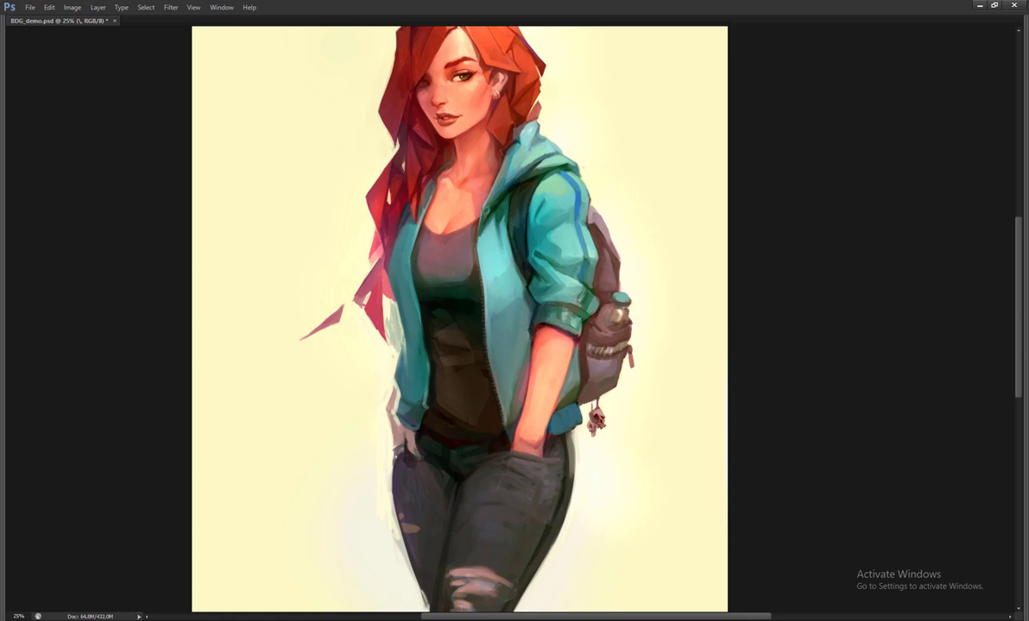
scroll(367, 428, down, 2)
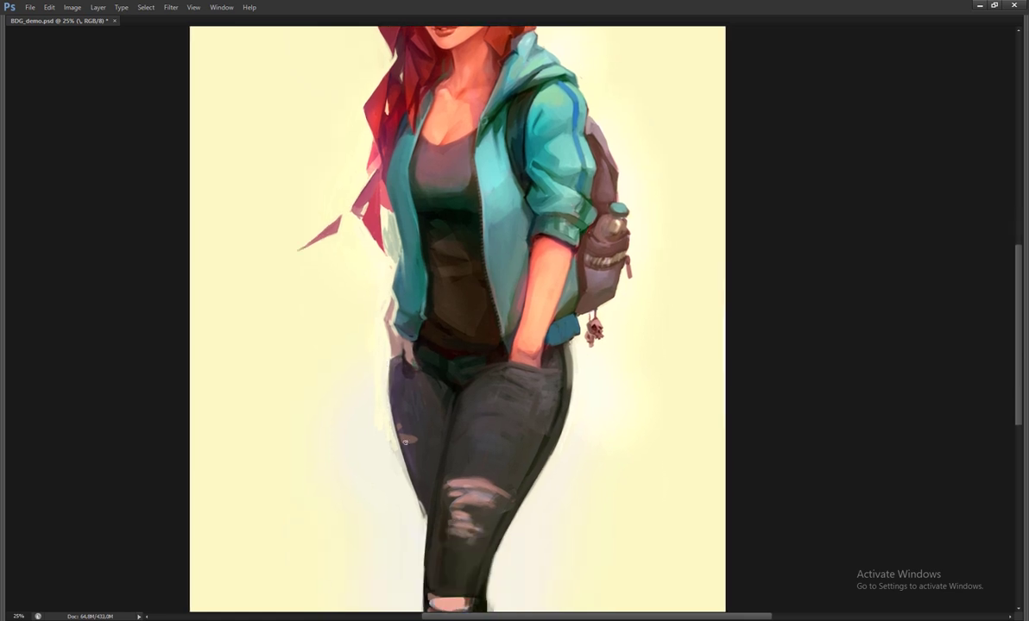
scroll(405, 442, down, 2)
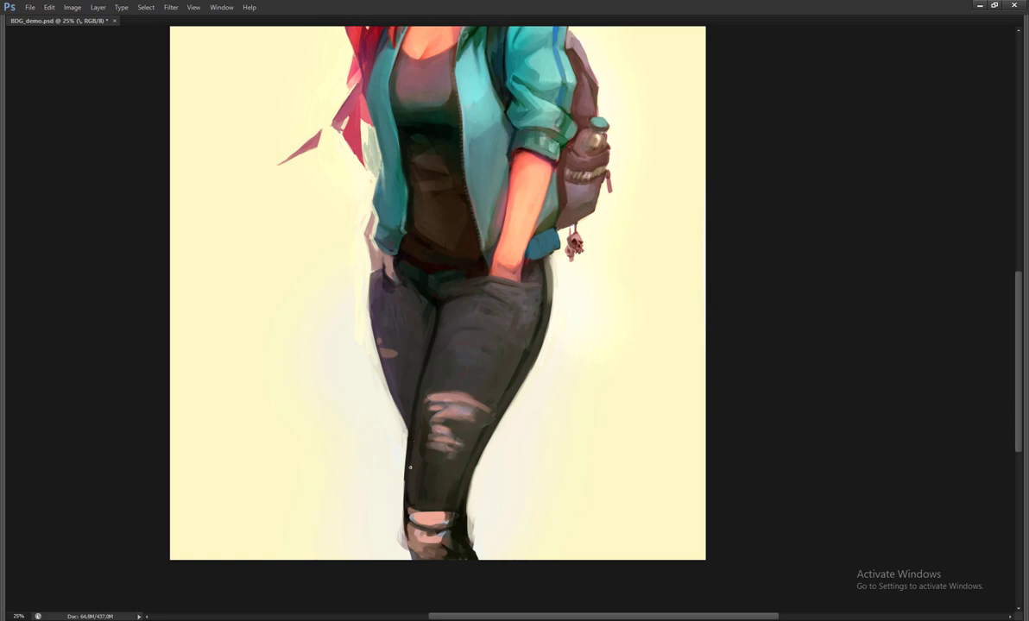
drag(477, 498, 452, 557)
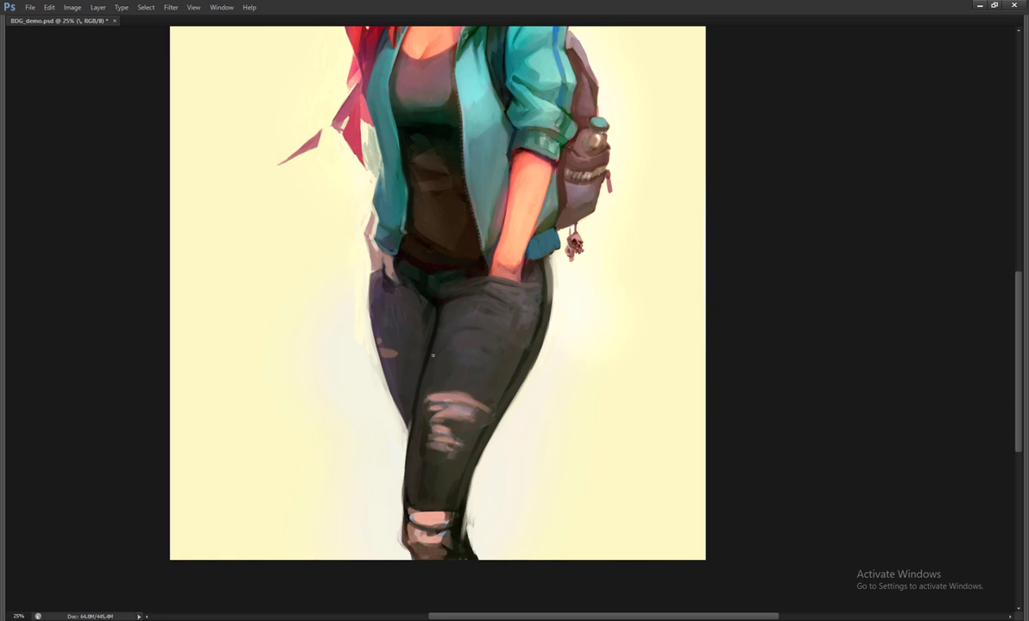
- Mirror the canvas, show the panels, and retouch the neck and collarbone with sampled dark red and skin tones
key(ctrl+shift+h)
drag(521, 287, 530, 613)
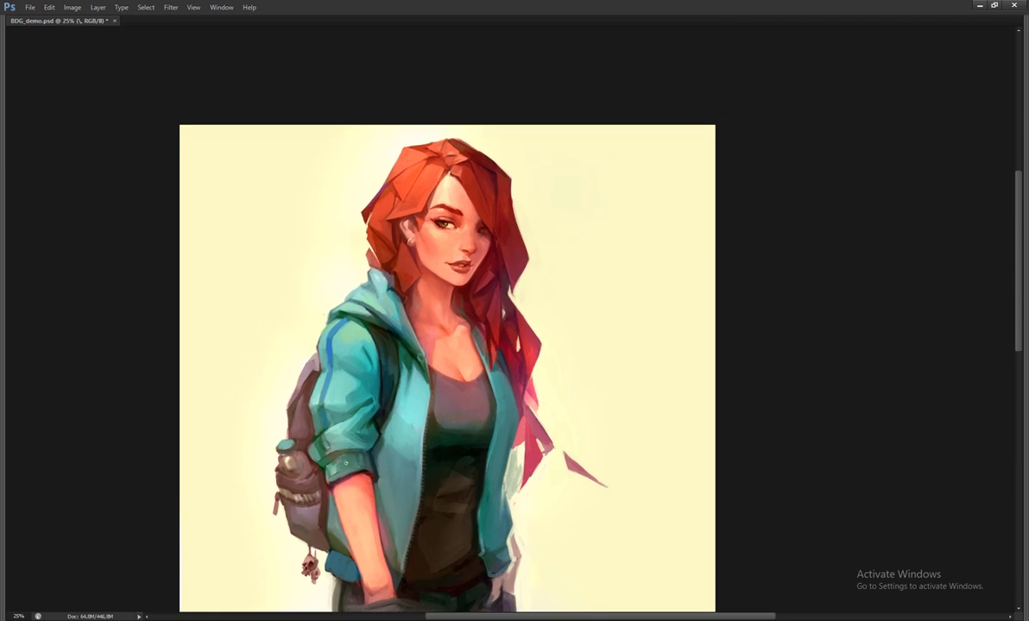
drag(496, 349, 486, 393)
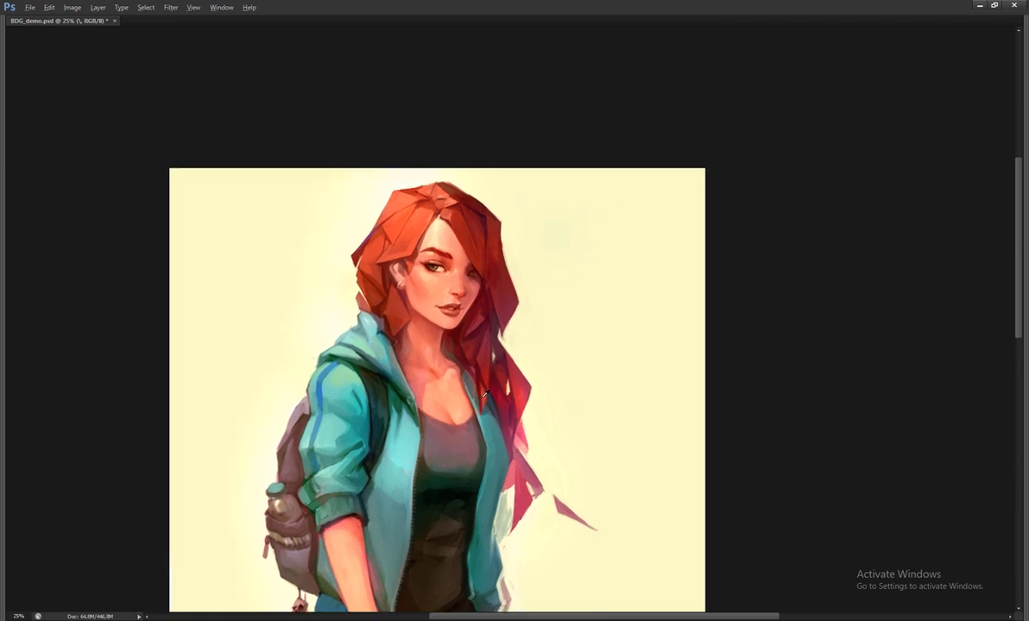
key(Tab)
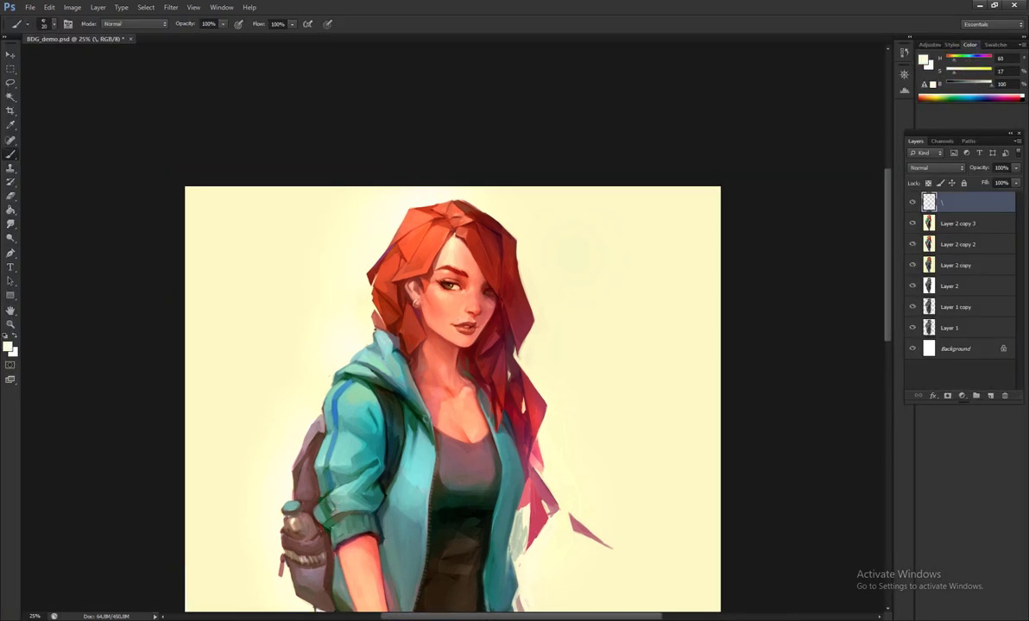
drag(425, 344, 428, 321)
alt+click(428, 322)
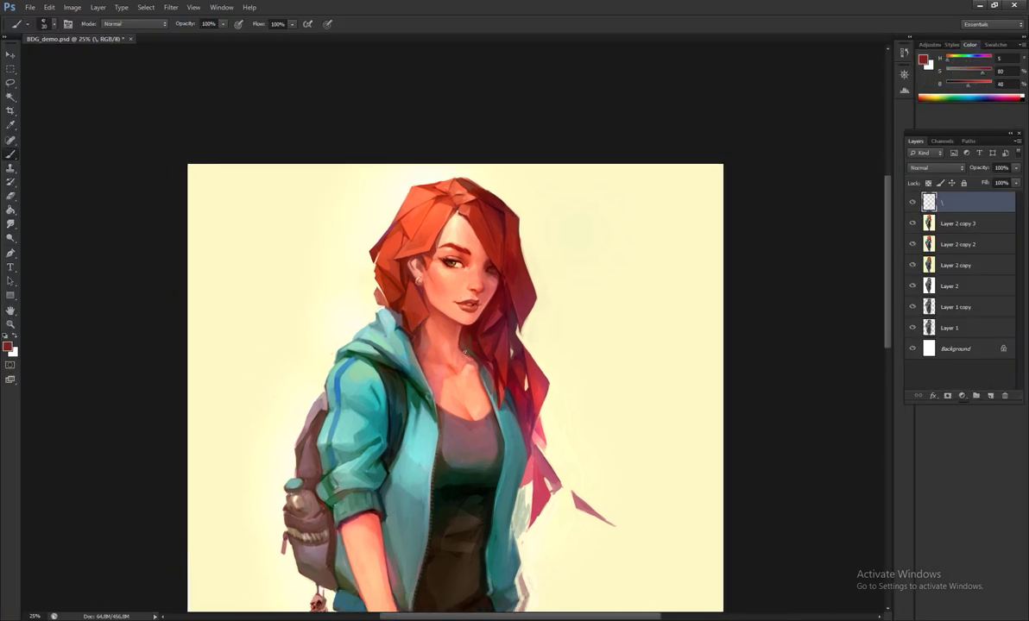
alt+click(435, 361)
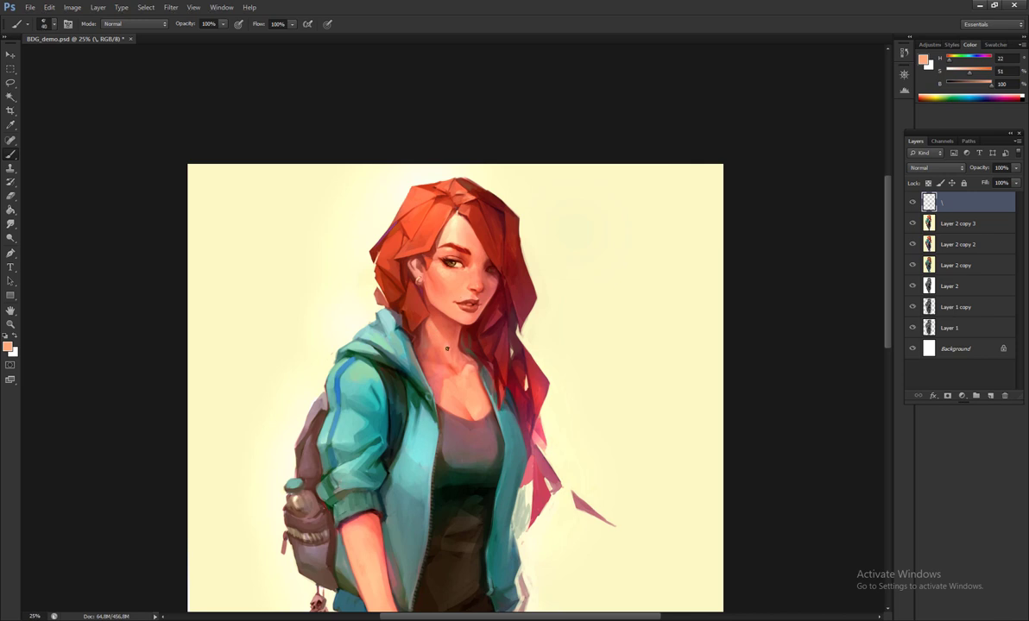
alt+click(465, 350)
alt+click(441, 343)
drag(441, 342, 447, 271)
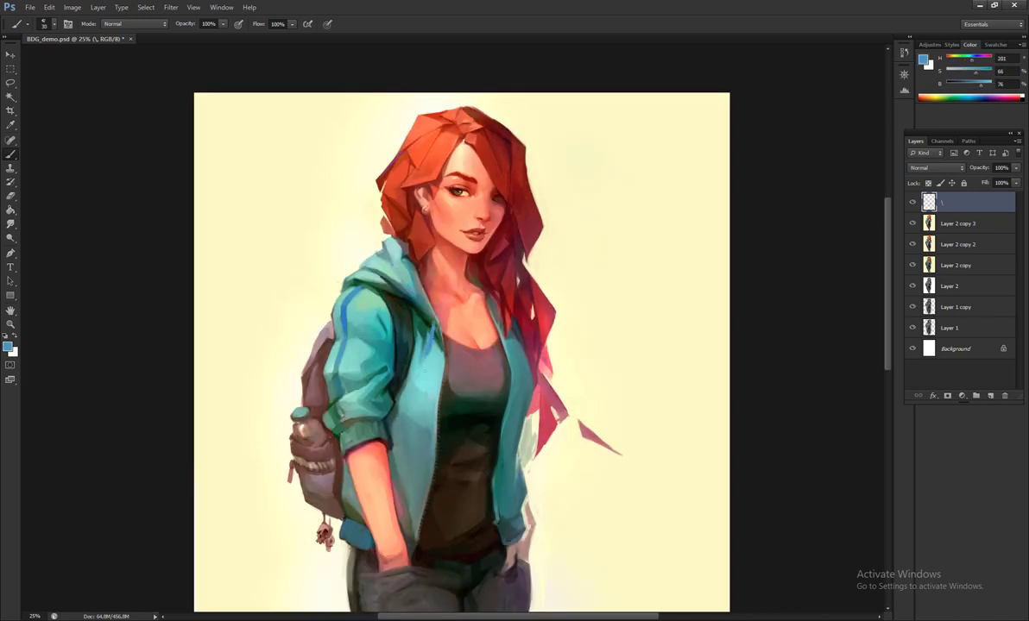
- Paint a thin blue hood drawstring down the near jacket front, shade it with sampled colors, and mirror the canvas
drag(430, 380, 440, 430)
key(bracketleft)
key(bracketleft)
key(bracketright)
alt+click(416, 406)
alt+click(434, 322)
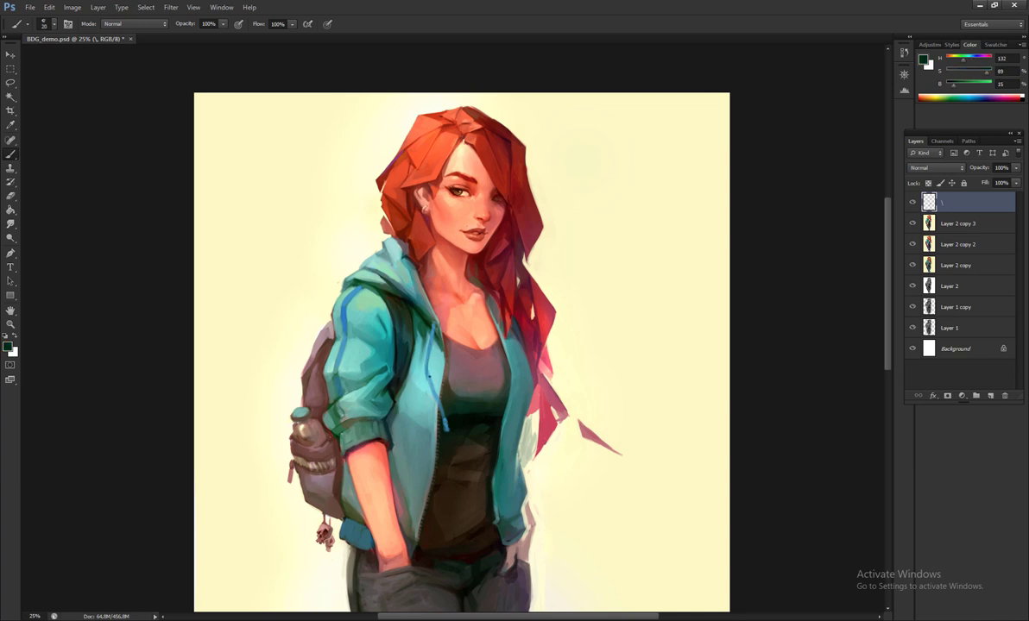
alt+click(434, 390)
key(ctrl+shift+h)
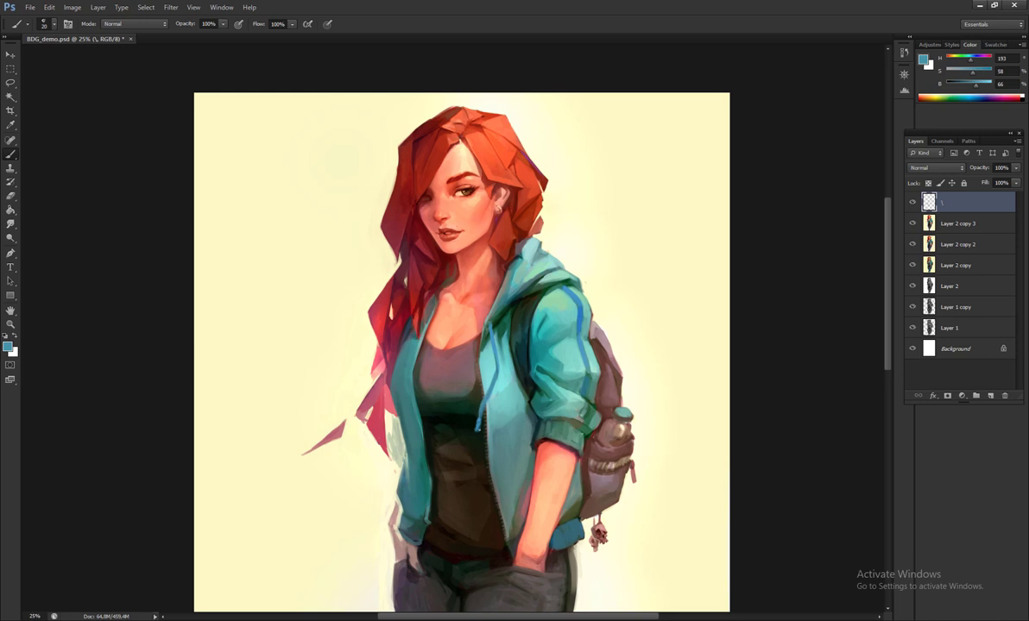
- Refine the near drawstring's top and hanging end with sampled teal and blue
alt+click(464, 317)
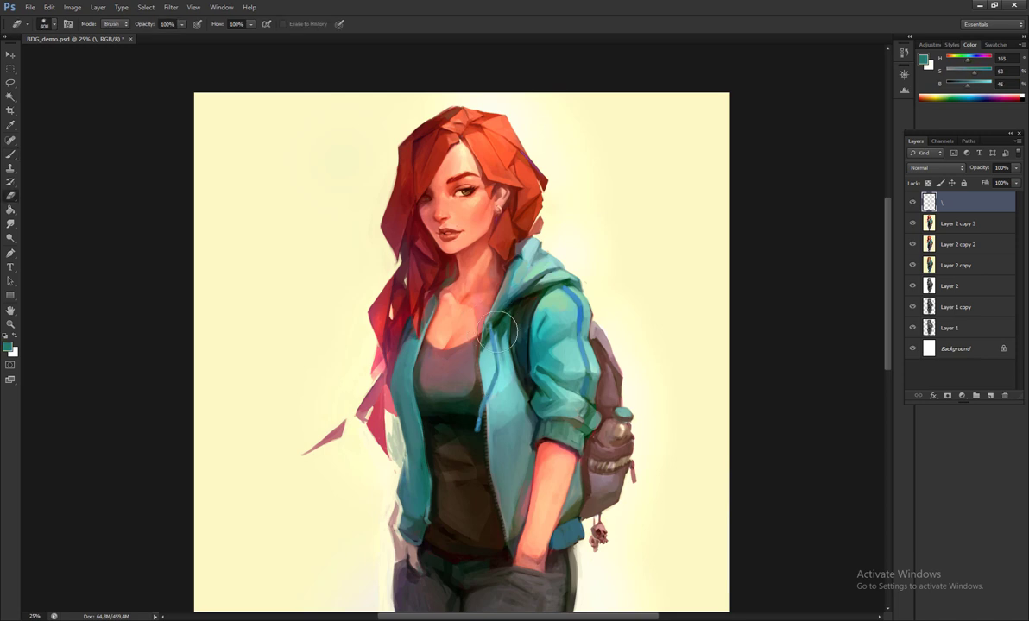
alt+click(501, 267)
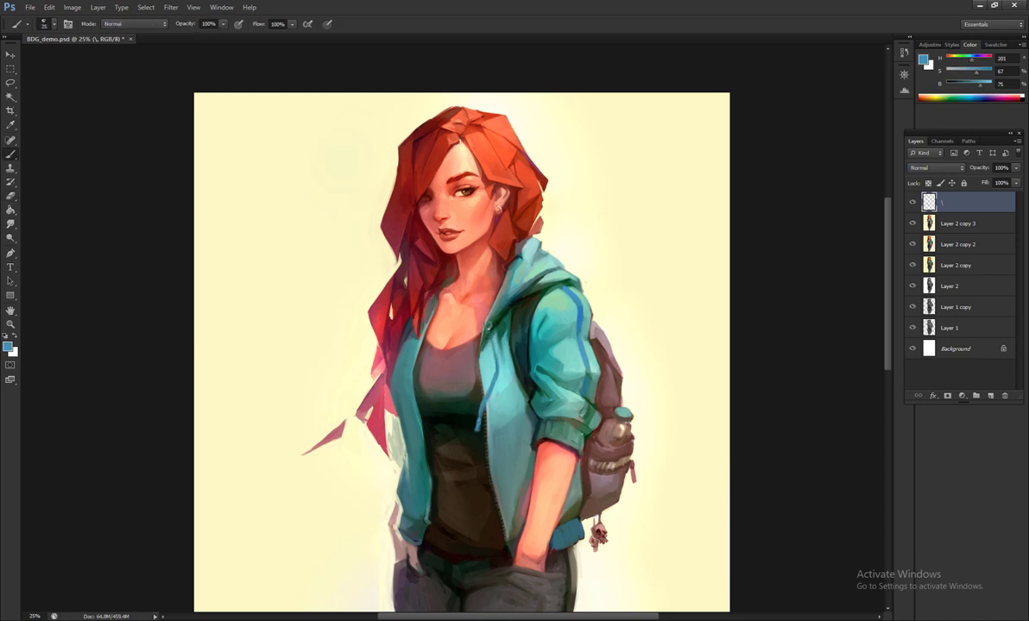
alt+click(479, 440)
- Paint a second drawstring swinging over the long hair with a dark base and sampled blue, and mirror the canvas
alt+click(423, 324)
alt+click(414, 345)
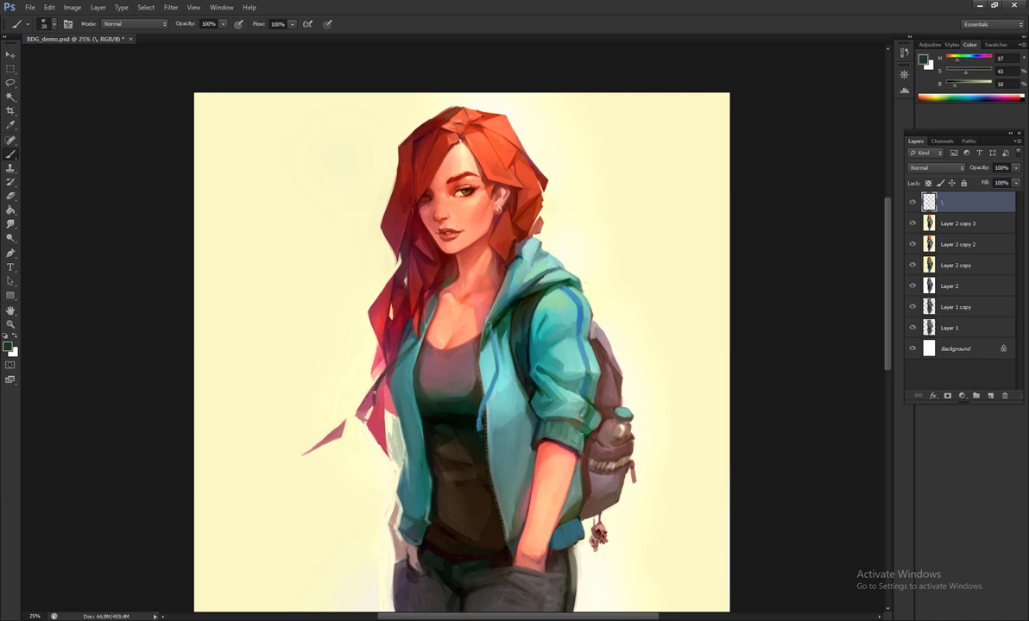
alt+click(577, 299)
alt+click(577, 302)
key(bracketleft)
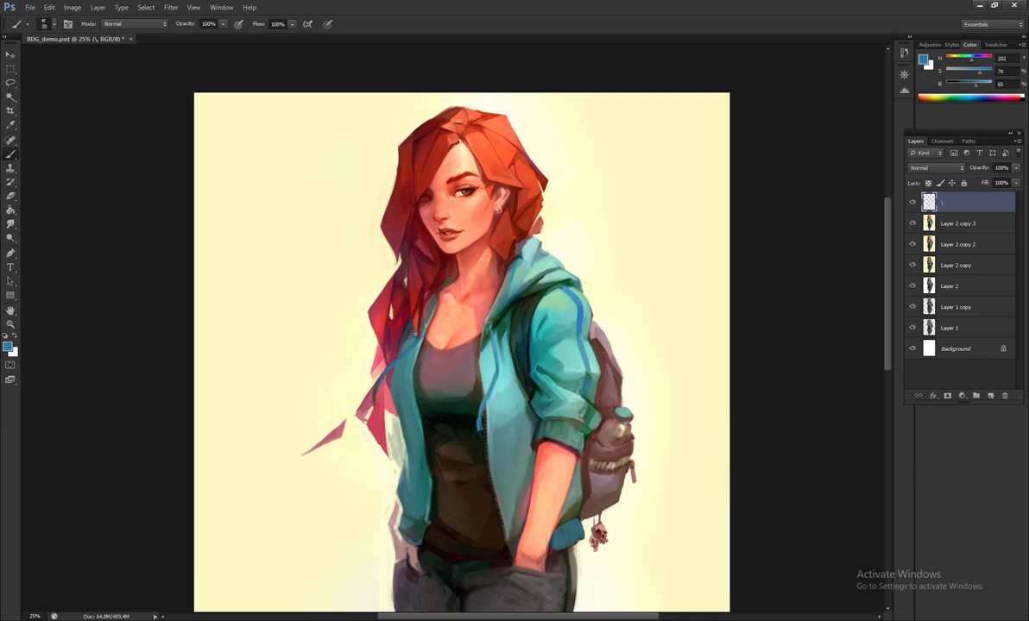
alt+click(405, 470)
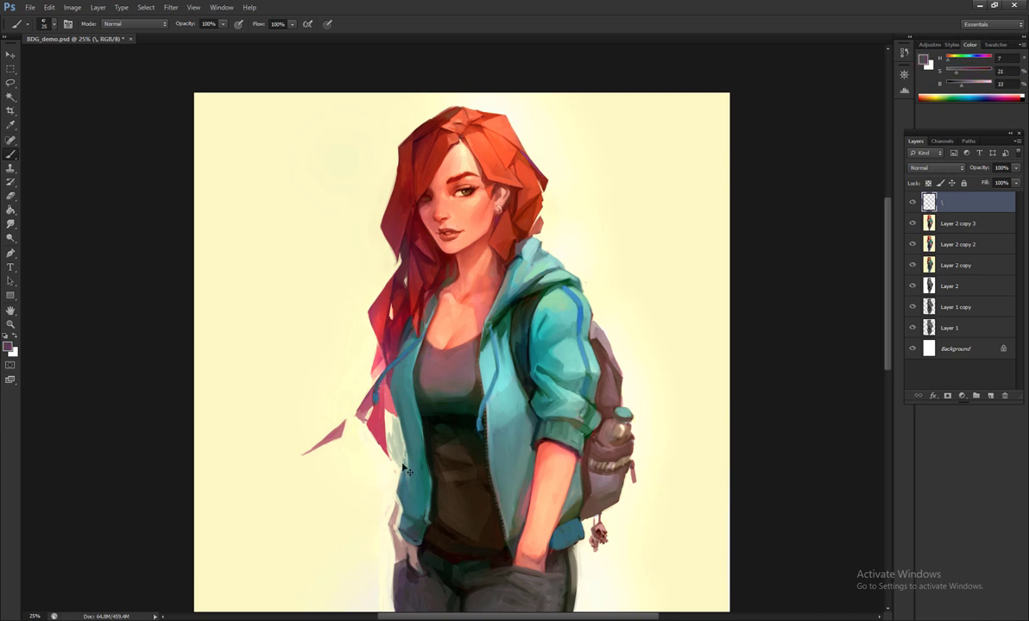
key(h)
- Sample the cream background and jacket colors and tidy the edges around the long hair and far jacket side
alt+click(510, 316)
alt+click(559, 306)
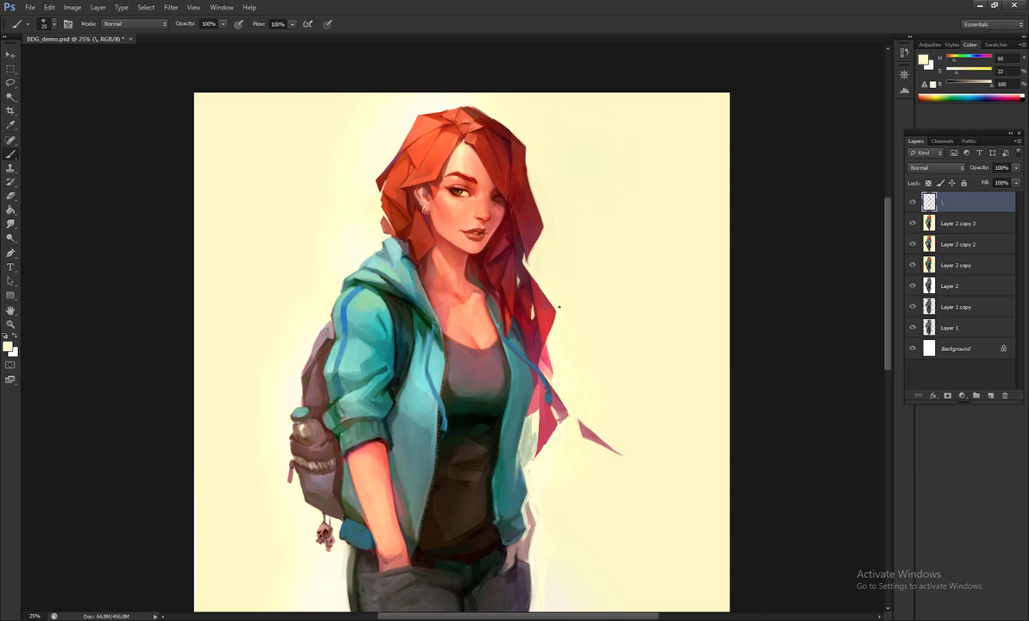
drag(552, 371, 492, 367)
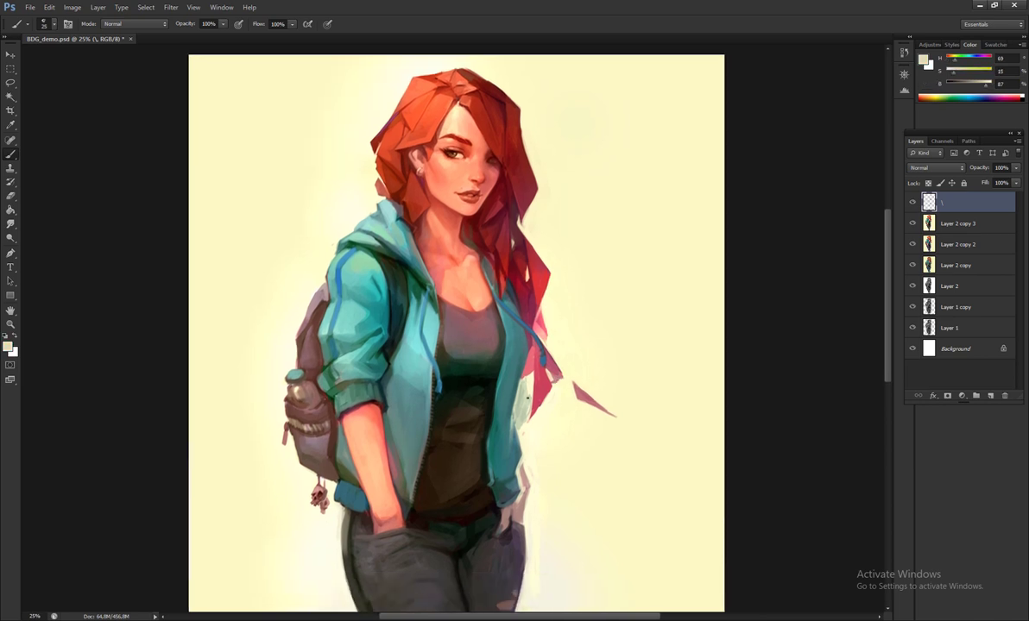
alt+click(485, 392)
alt+click(521, 433)
- Mirror the canvas and repaint the hood's folds and rim with sampled dark and pale greens
key(h)
drag(515, 222, 483, 293)
alt+click(480, 253)
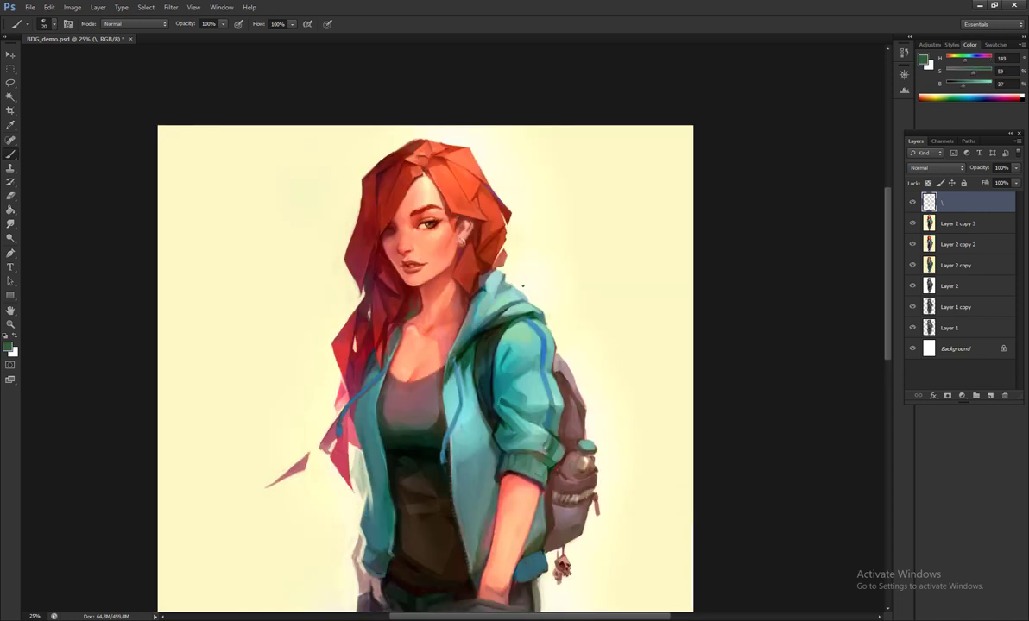
alt+click(491, 277)
alt+click(495, 277)
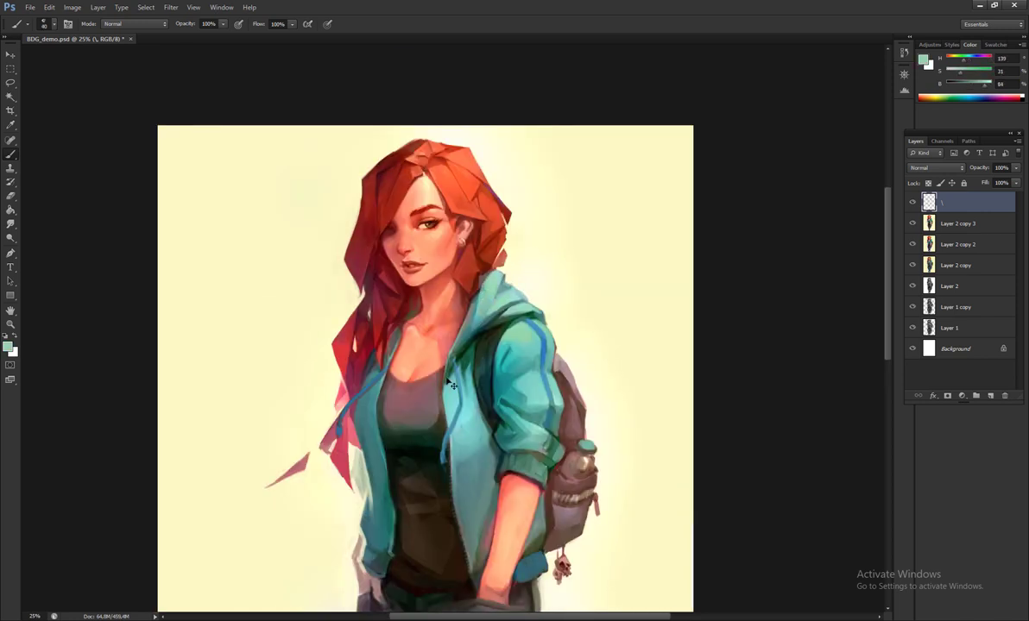
alt+click(511, 277)
alt+click(502, 299)
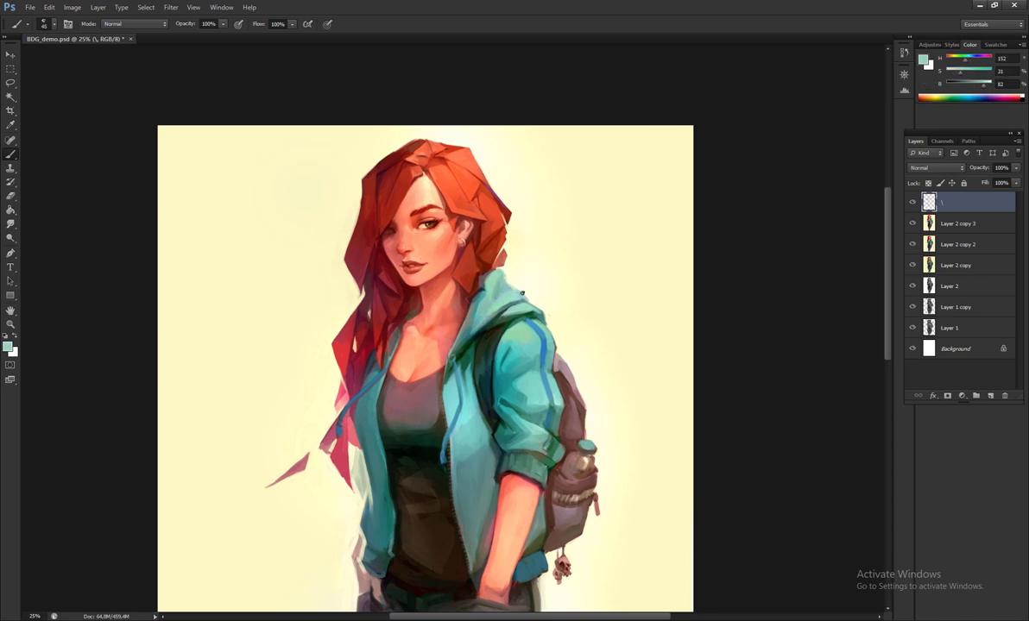
- Enlarge the brush and paint folds on the near jacket front beside the drawstring using sampled blues
drag(375, 375, 391, 321)
key(bracketright)
alt+click(478, 379)
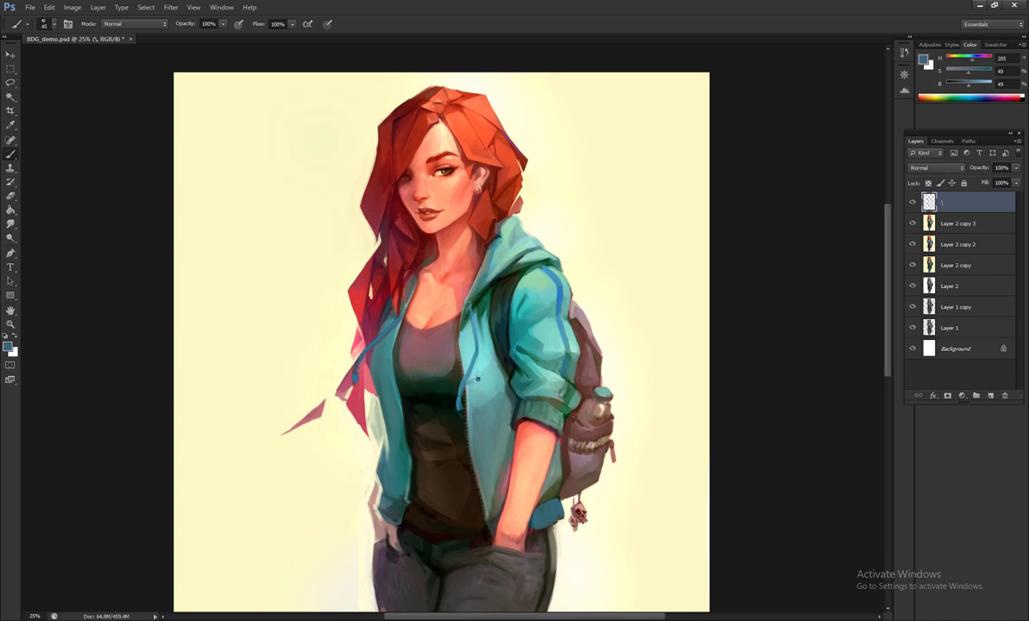
alt+click(466, 355)
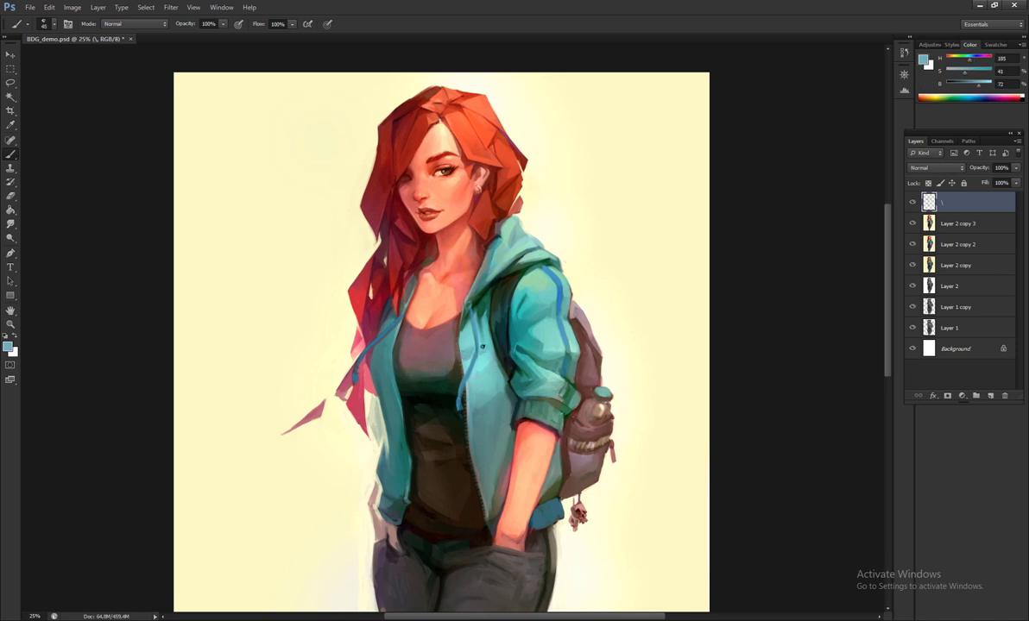
alt+click(452, 333)
- Shade the far jacket front with sampled teals and paint zipper teeth along its edge with a smaller brush
key(bracketright)
alt+click(389, 390)
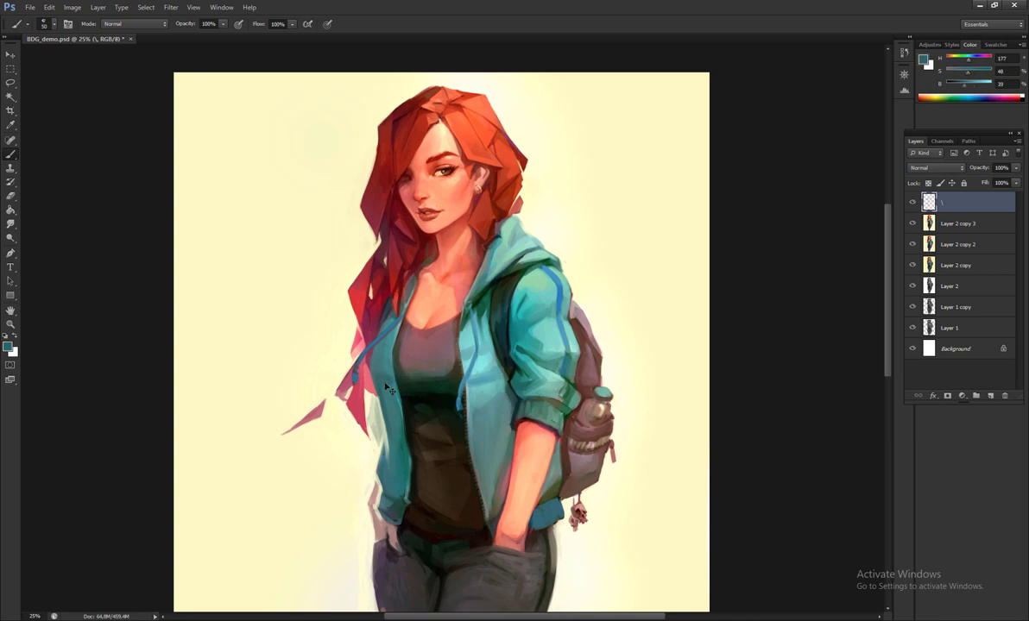
alt+click(369, 332)
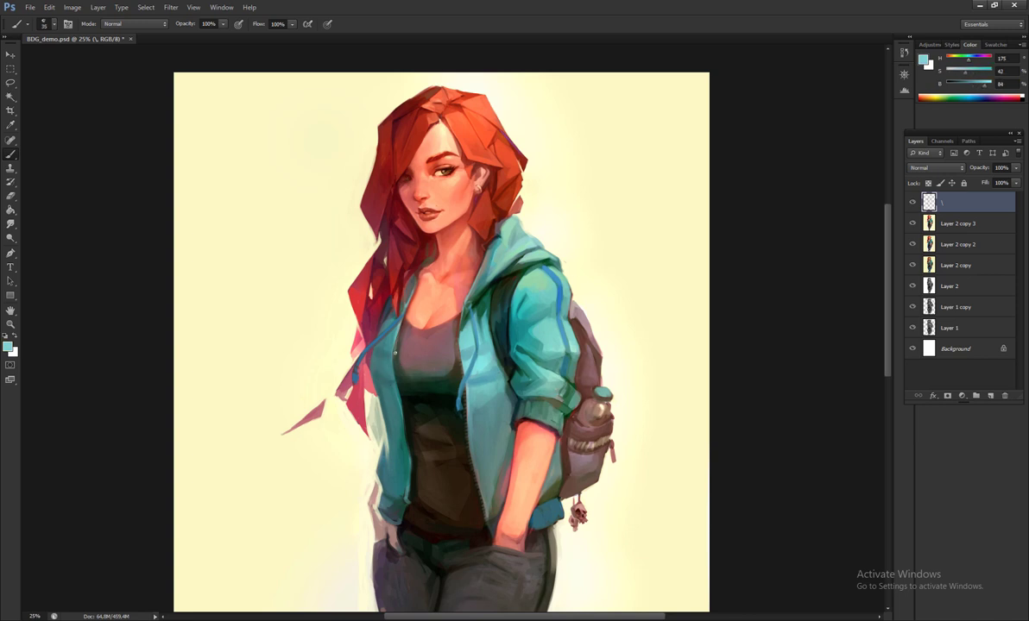
key(bracketleft)
key(bracketleft)
key(bracketleft)
key(ctrl+minus)
key(ctrl+minus)
key(ctrl+plus)
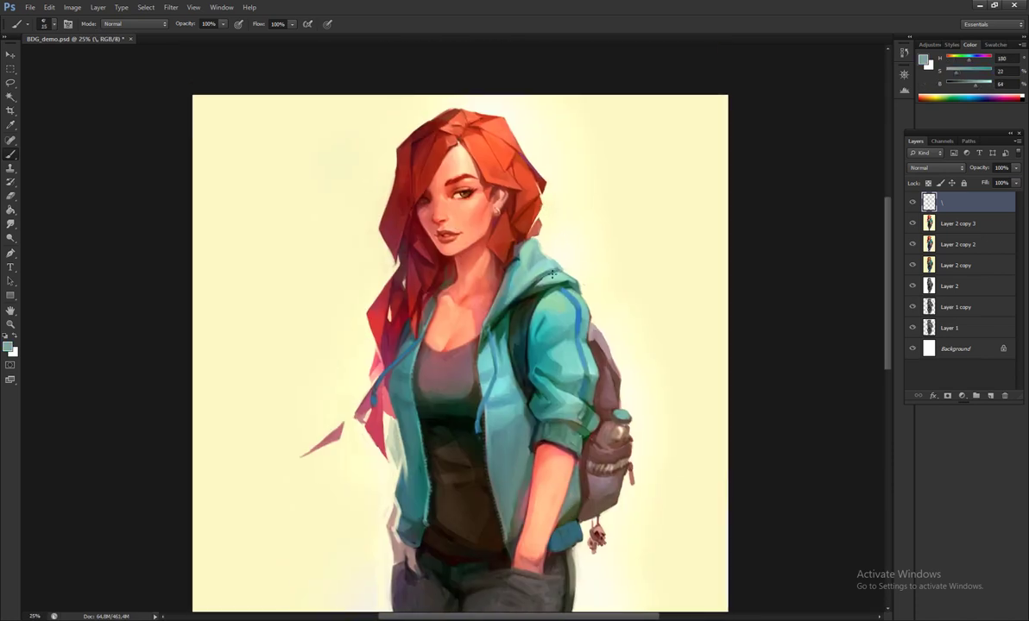
- Refine the rolled sleeve cuff and backpack with sampled greens and brownish reds
alt+click(510, 255)
drag(457, 325, 450, 182)
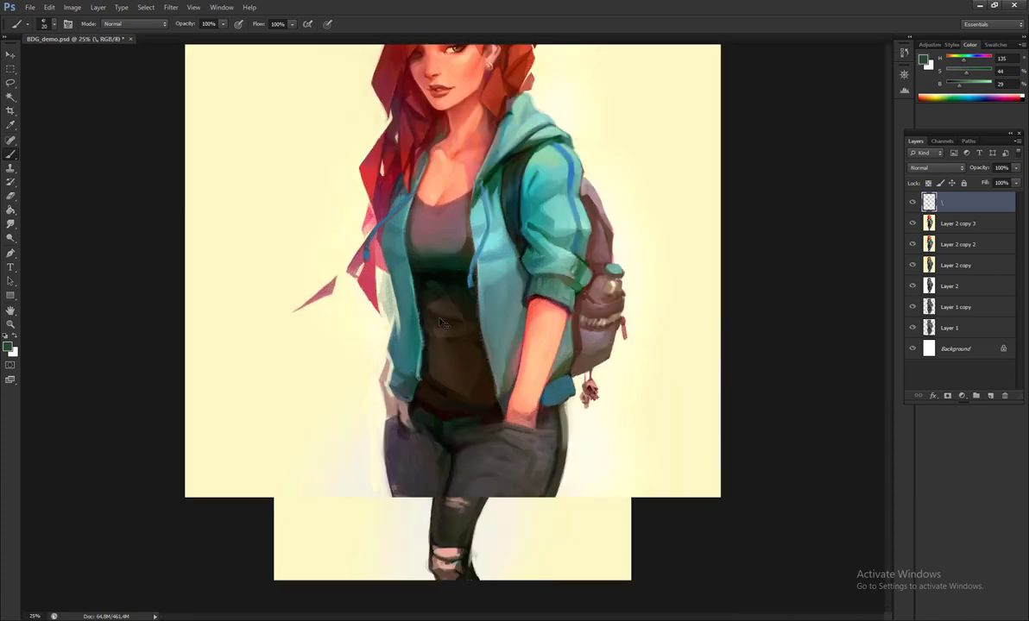
alt+click(450, 182)
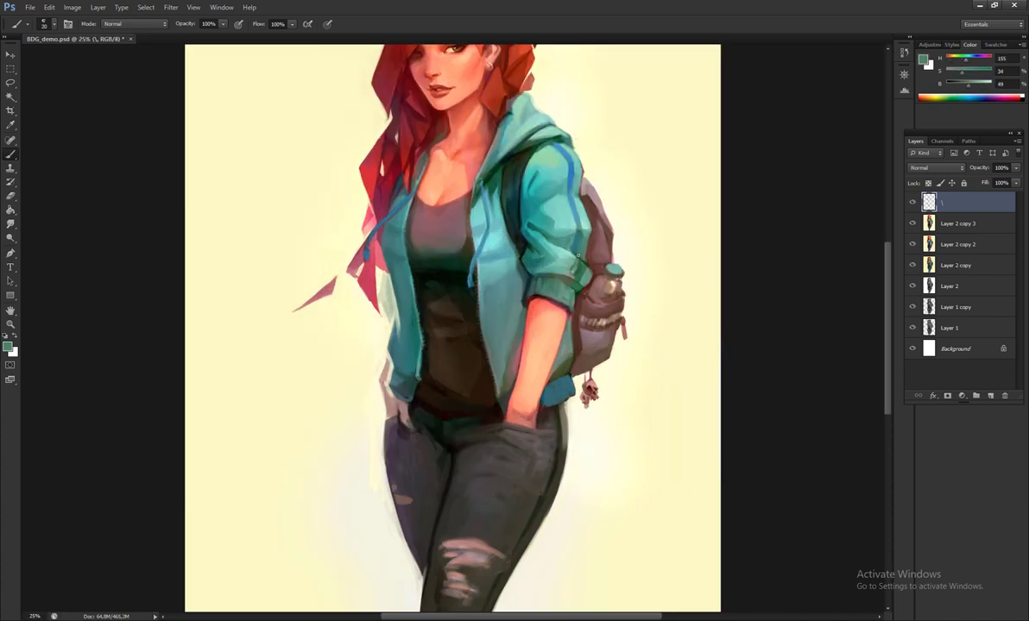
alt+click(596, 234)
alt+click(619, 302)
alt+click(563, 302)
drag(555, 195, 565, 267)
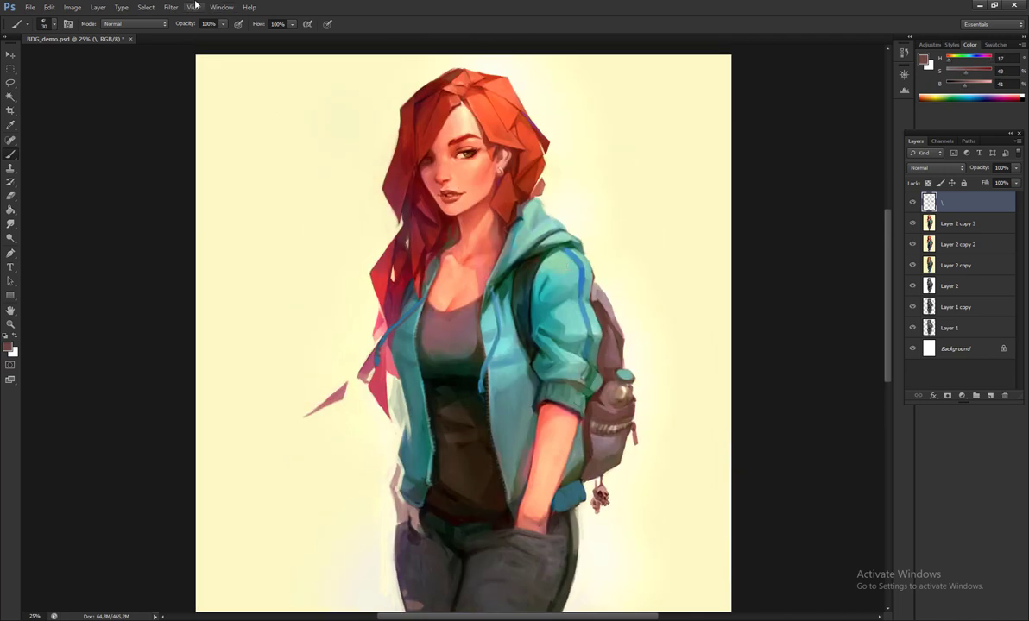
- Touch up the tank top with sampled dark green and tidy the hair's outer edge using sampled background cream
alt+click(459, 315)
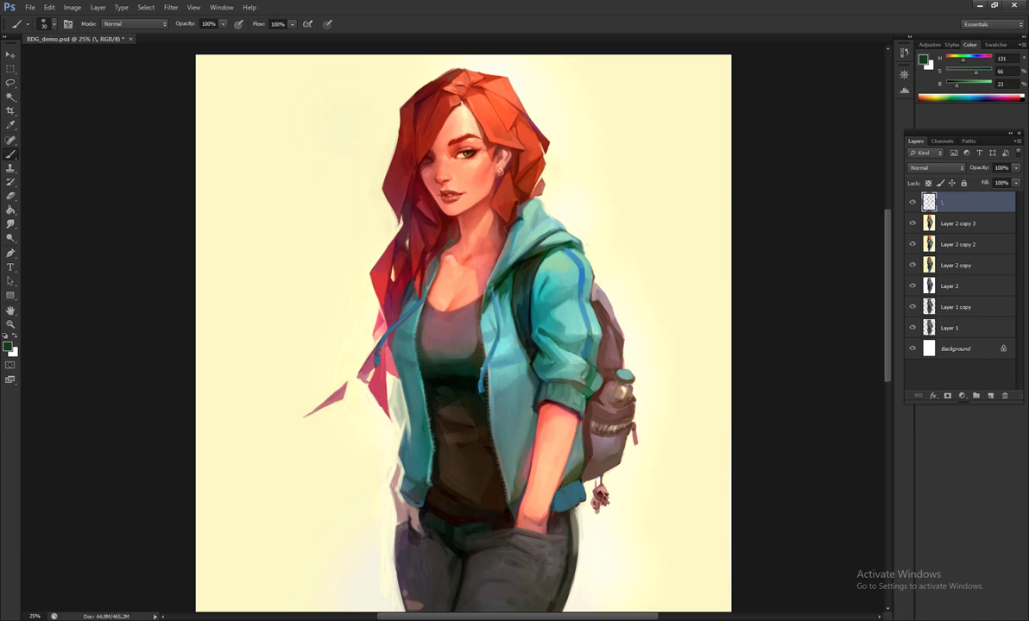
drag(459, 284, 473, 386)
alt+click(436, 177)
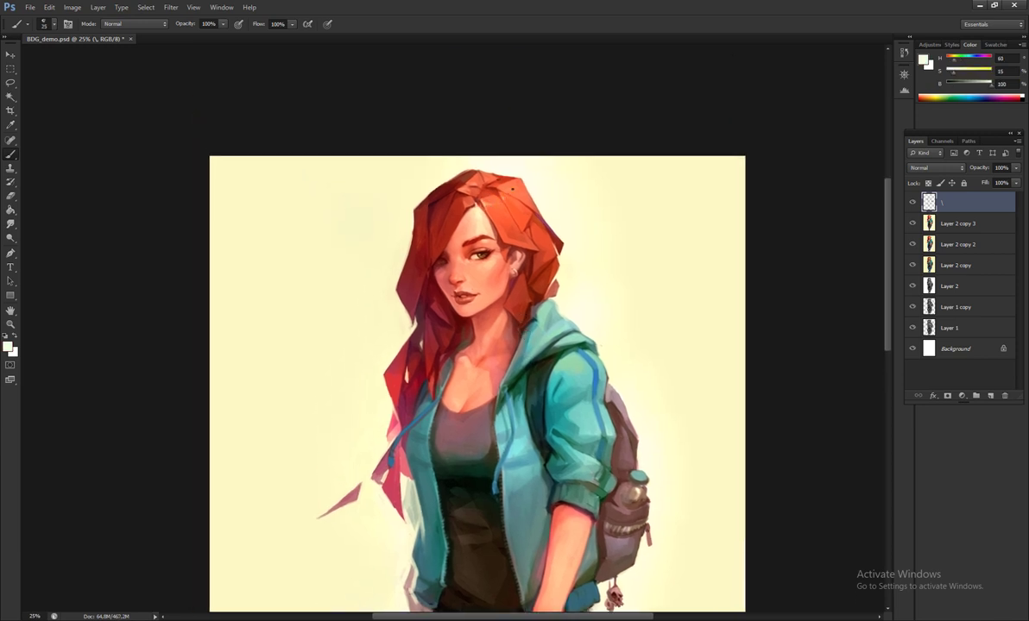
alt+click(419, 236)
drag(419, 237, 426, 169)
- Refine the jacket hem with sampled blue and clean the backpack's outer edge with sampled background cream
alt+click(438, 324)
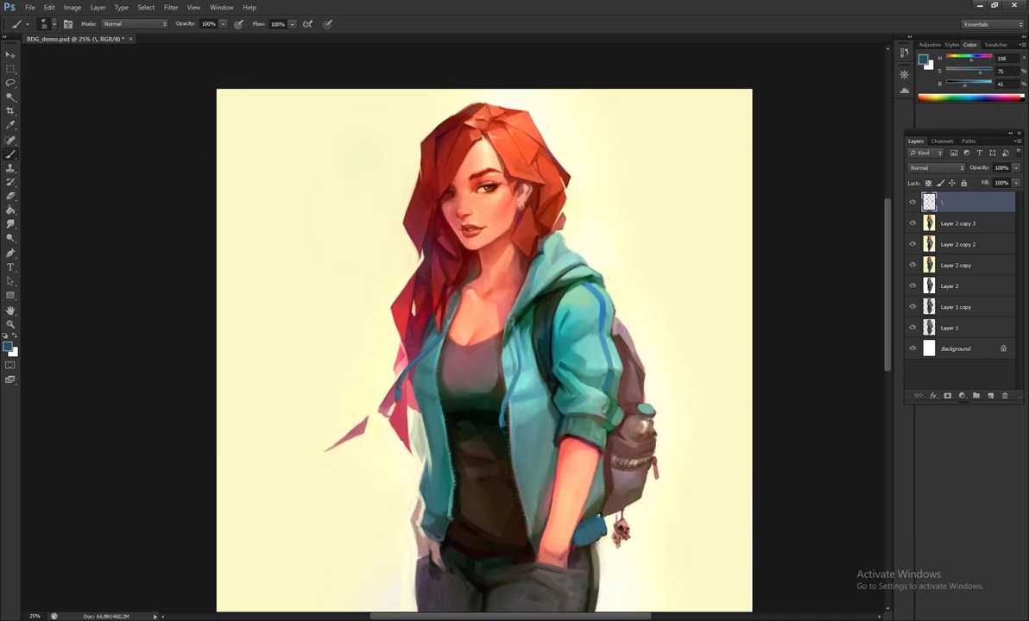
alt+click(601, 546)
alt+click(666, 419)
key(bracketleft)
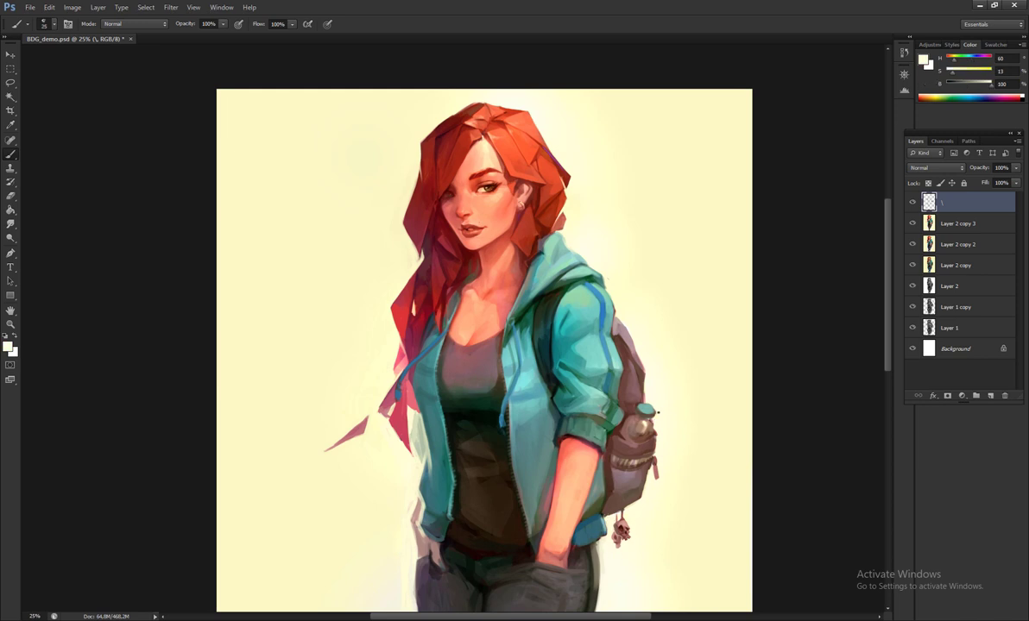
- Refine the shading of the chest and neck with sampled skin tones and reds, using a larger brush
alt+click(485, 313)
key(bracketright)
alt+click(480, 299)
alt+click(463, 268)
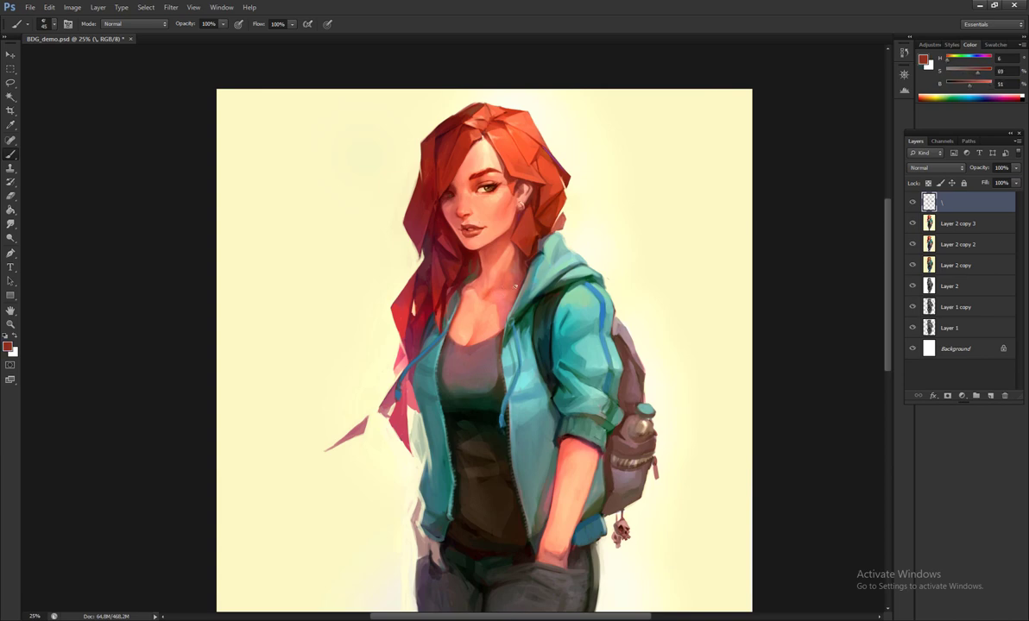
alt+click(516, 288)
- Rework the eyelid and the far eye with sampled dark reds, and mirror the canvas to check the face
scroll(522, 240, up, 3)
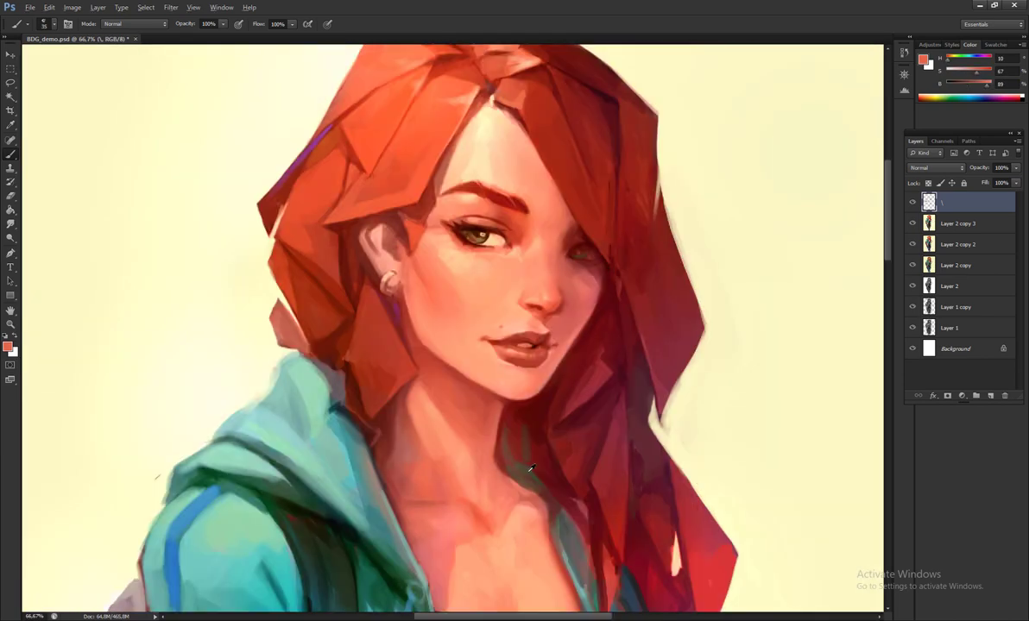
alt+click(505, 227)
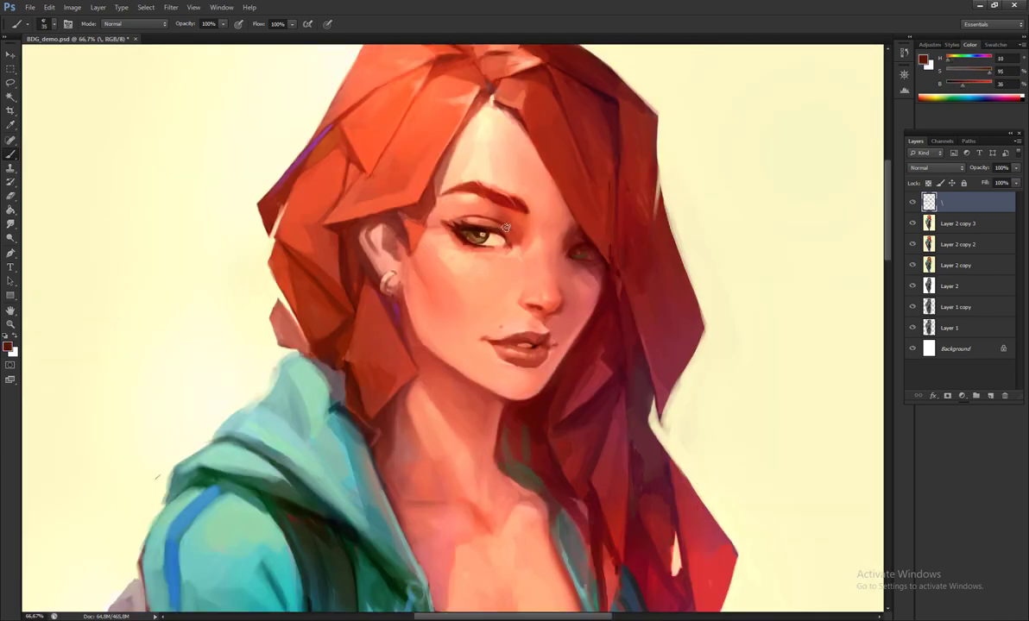
alt+click(574, 244)
alt+click(577, 238)
alt+click(608, 270)
key(h)
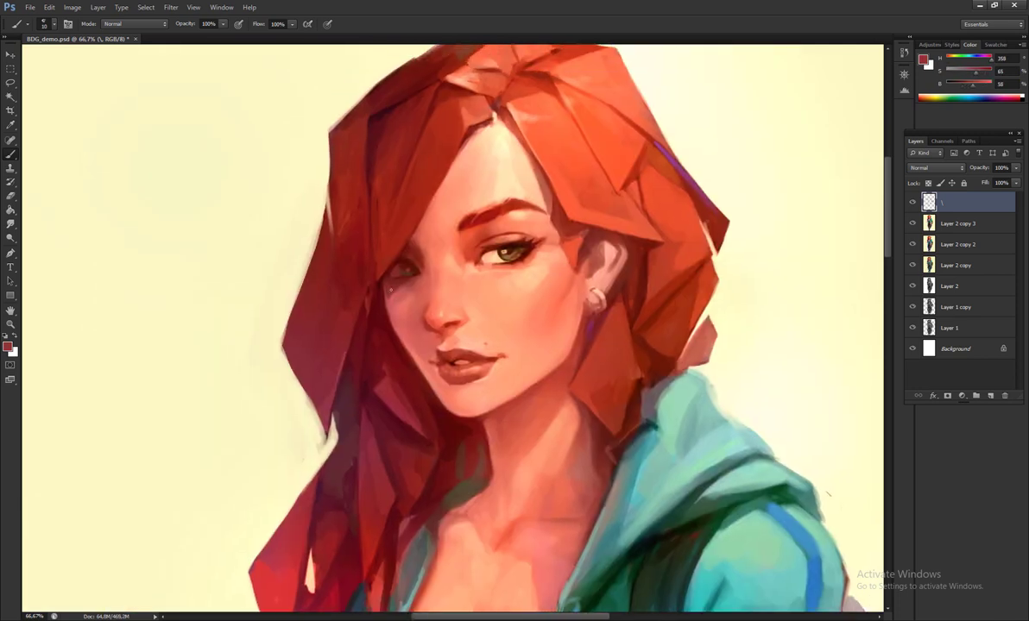
- Refine both eyes and the shadow beside the far eye with a small brush and sampled colors
alt+click(522, 257)
alt+click(521, 254)
alt+click(405, 267)
alt+click(404, 267)
alt+click(467, 231)
alt+click(391, 274)
key(ctrl+minus)
key(ctrl+minus)
key(ctrl+minus)
drag(372, 273, 392, 152)
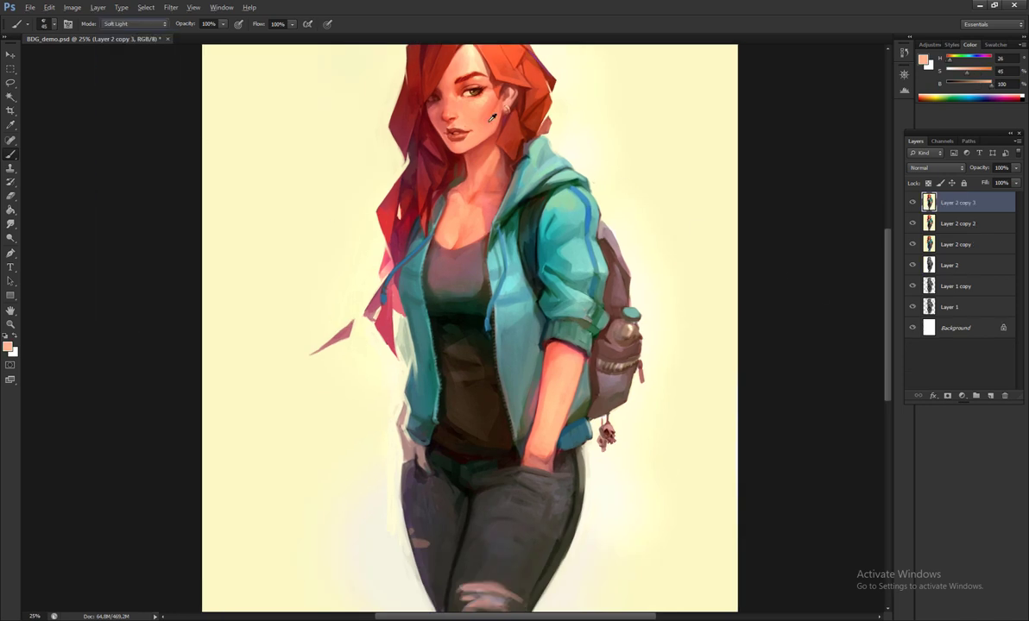
- Glaze the jacket fronts with sampled teals using an enlarged Soft Light brush
alt+click(406, 345)
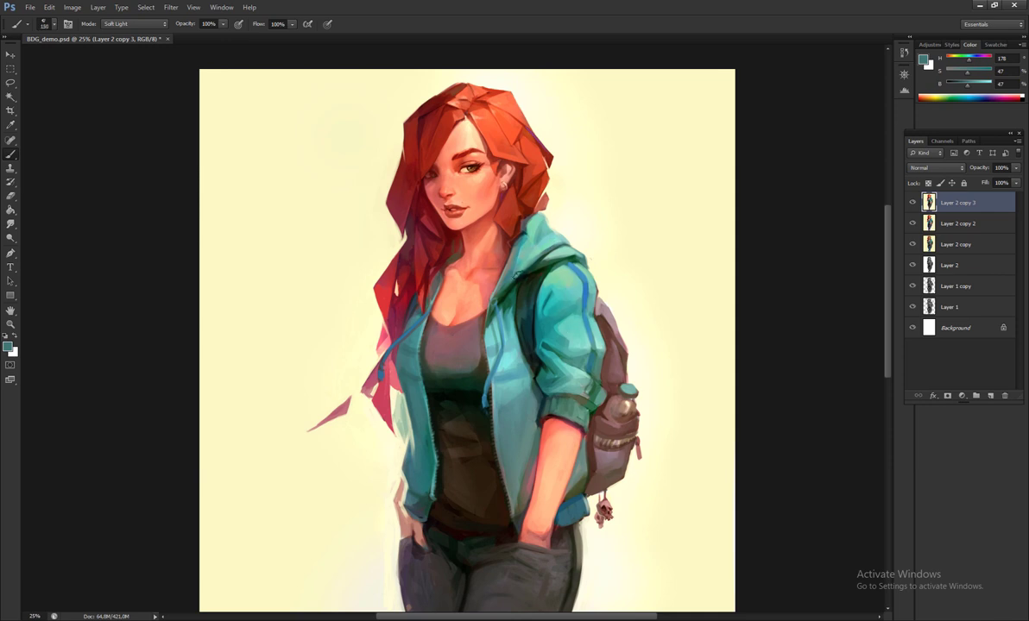
alt+click(501, 345)
key(bracketright)
key(bracketright)
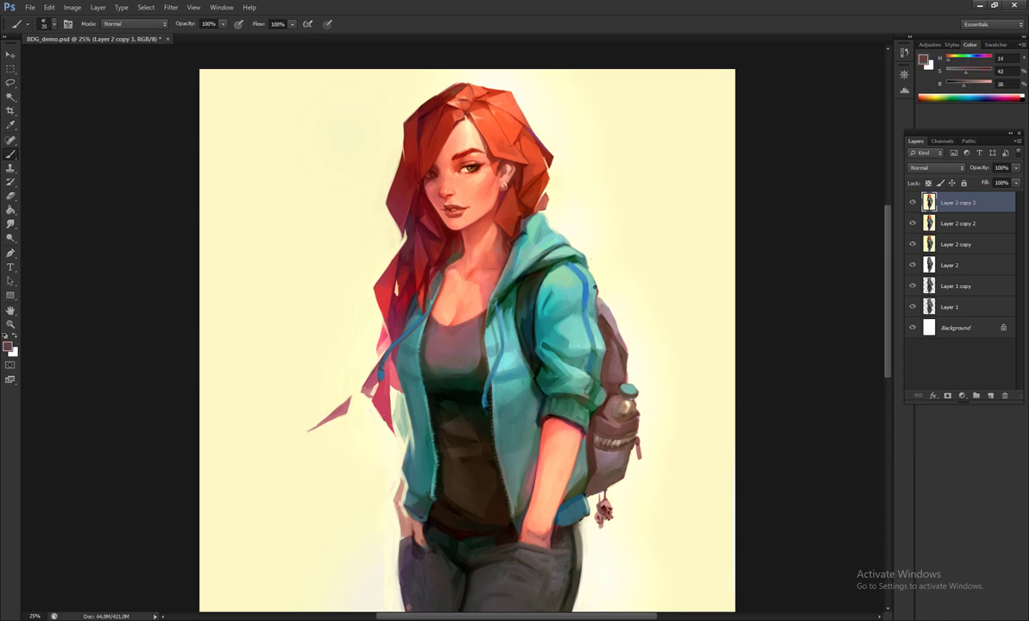
- Clean the backpack's outer edge with sampled background cream, checking the painting mirrored
alt+click(647, 337)
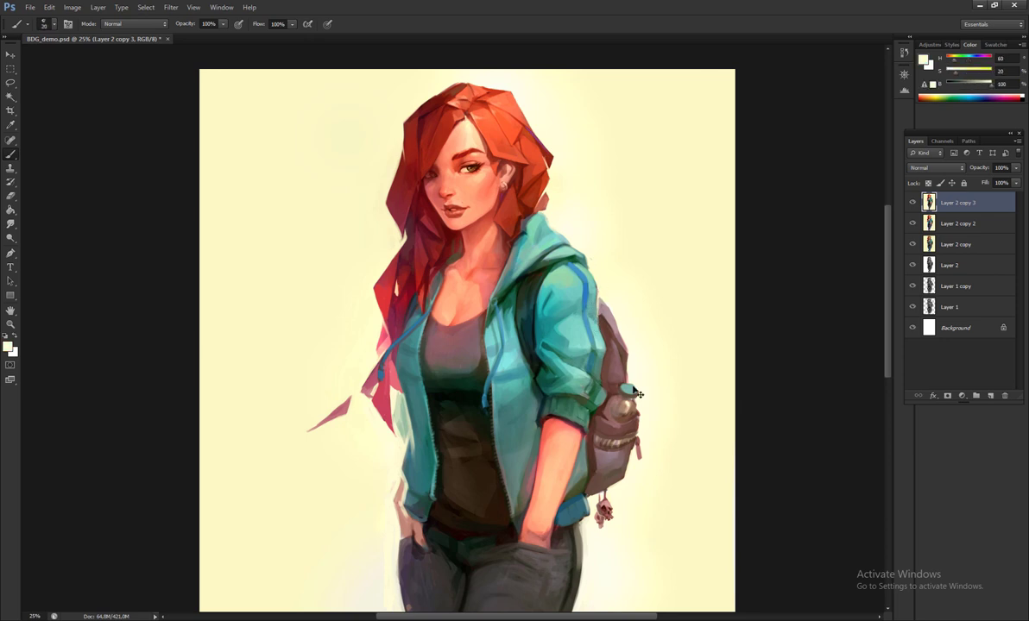
key(h)
key(h)
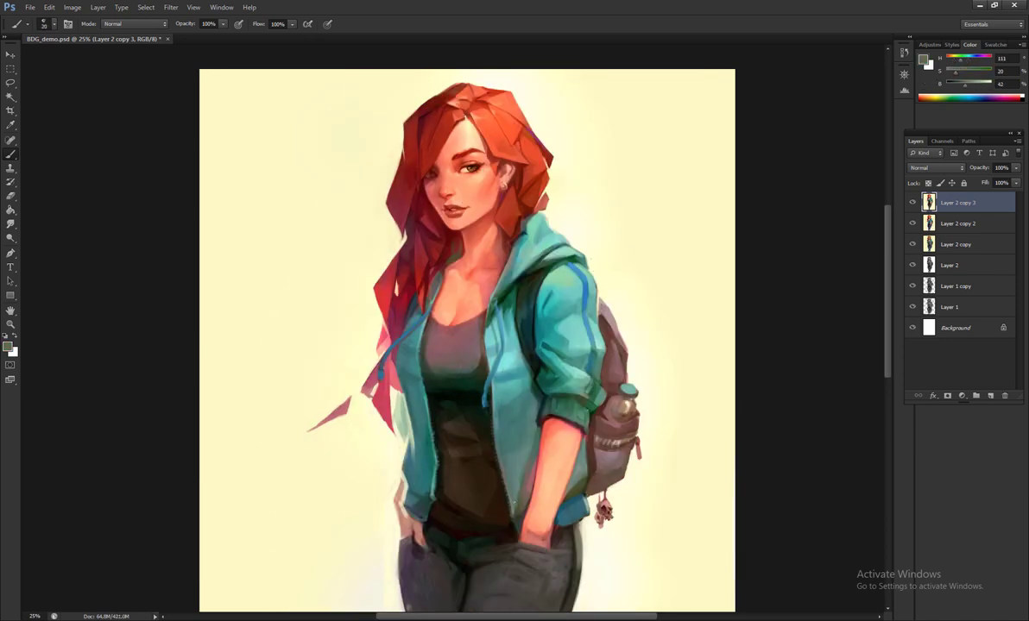
- Paint along the near jacket front and zipper with a sampled grayish green, and enlarge the brush
alt+click(514, 361)
drag(514, 360, 500, 337)
key(bracketright)
key(bracketright)
key(bracketright)
key(bracketright)
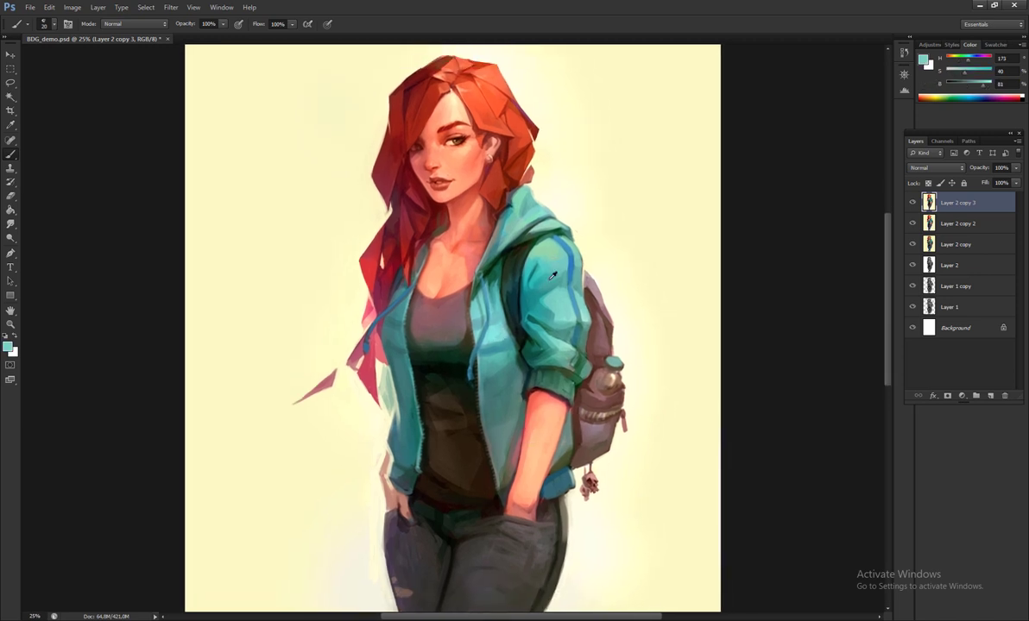
- Brighten the upper sleeve and hood with sampled light teals, and mirror the canvas
alt+click(562, 274)
alt+click(506, 233)
key(h)
alt+click(546, 200)
key(bracketleft)
key(bracketleft)
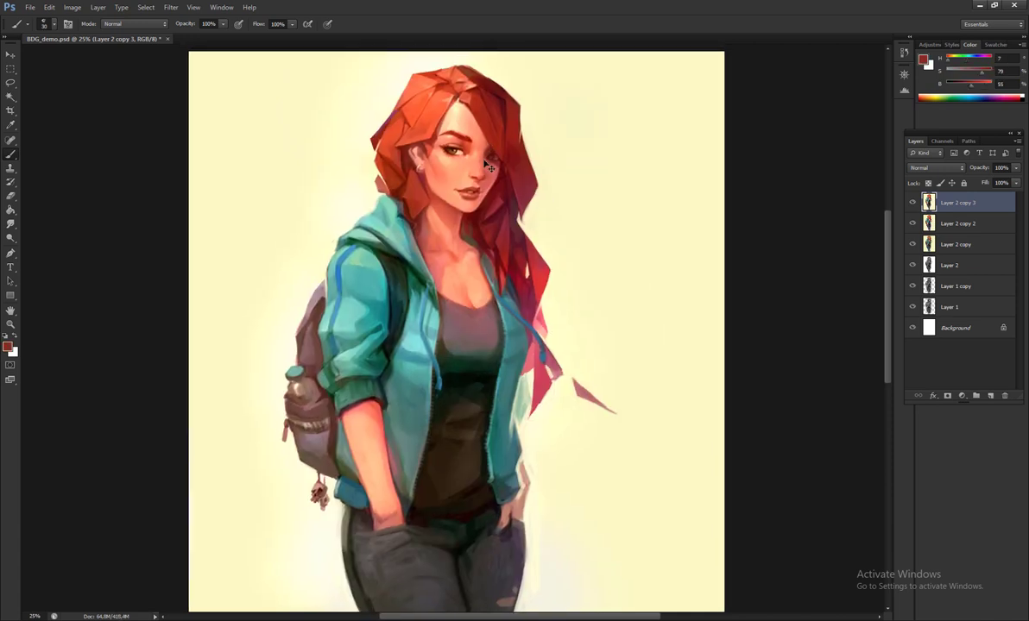
- Touch up the far eye and cheek with sampled reds and skin tones, and flip the canvas back
alt+click(493, 171)
alt+click(459, 162)
alt+click(499, 176)
key(ctrl+shift+h)
key(ctrl+shift+h)
key(ctrl+shift+h)
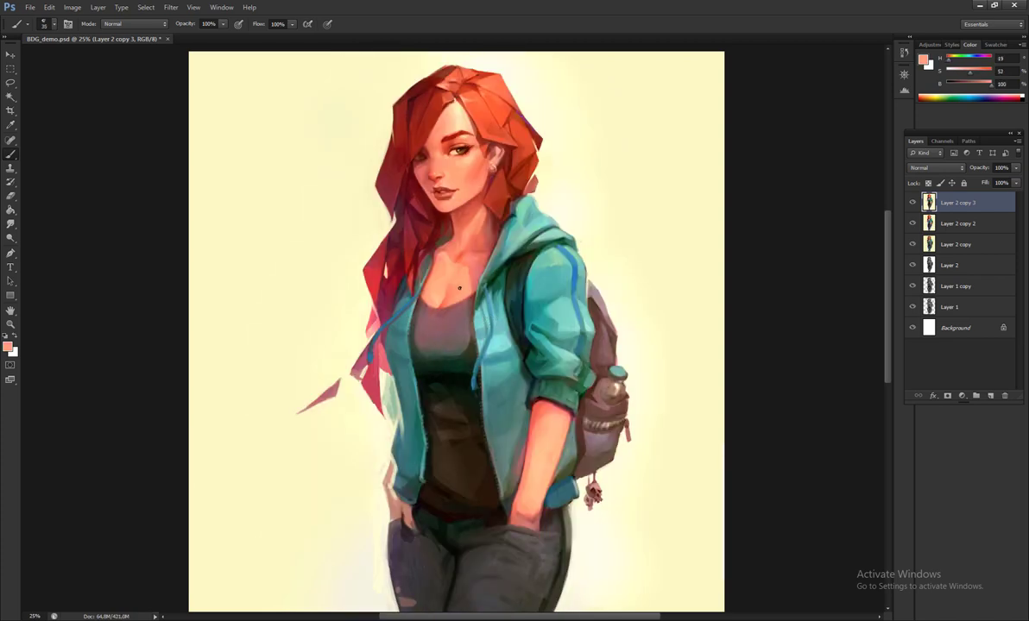
- Refine the sleeve folds with sampled greens and the backpack beside the cuff with a sampled brownish red
scroll(509, 251, down, 3)
alt+click(525, 260)
alt+click(521, 288)
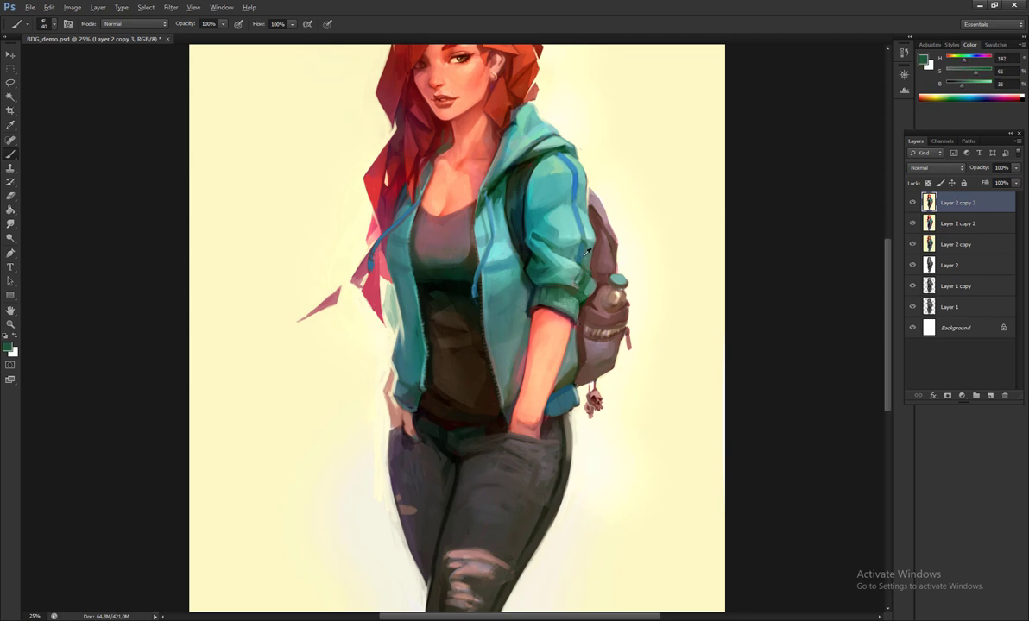
scroll(543, 259, up, 2)
alt+click(589, 329)
scroll(588, 329, up, 1)
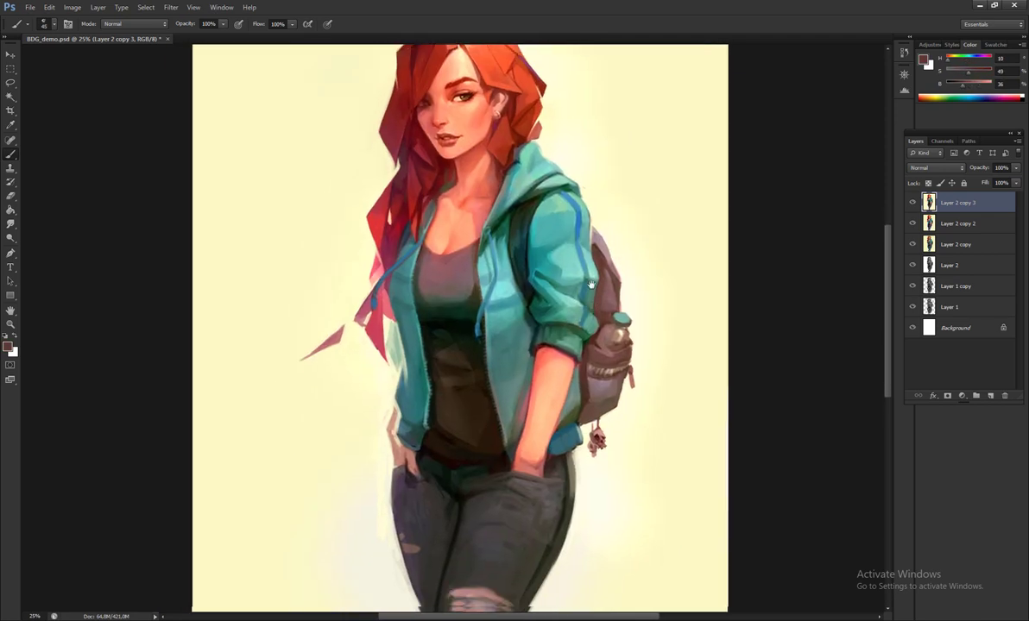
- Create a new layer and paint a teal circular print on the tank top's chest, shading its lower part darker
key(ctrl+shift+n)
key(Return)
alt+click(520, 312)
mouse_move(410, 295)
mouse_down()
mouse_move(418, 302)
mouse_move(405, 313)
mouse_move(427, 312)
mouse_move(456, 347)
mouse_up()
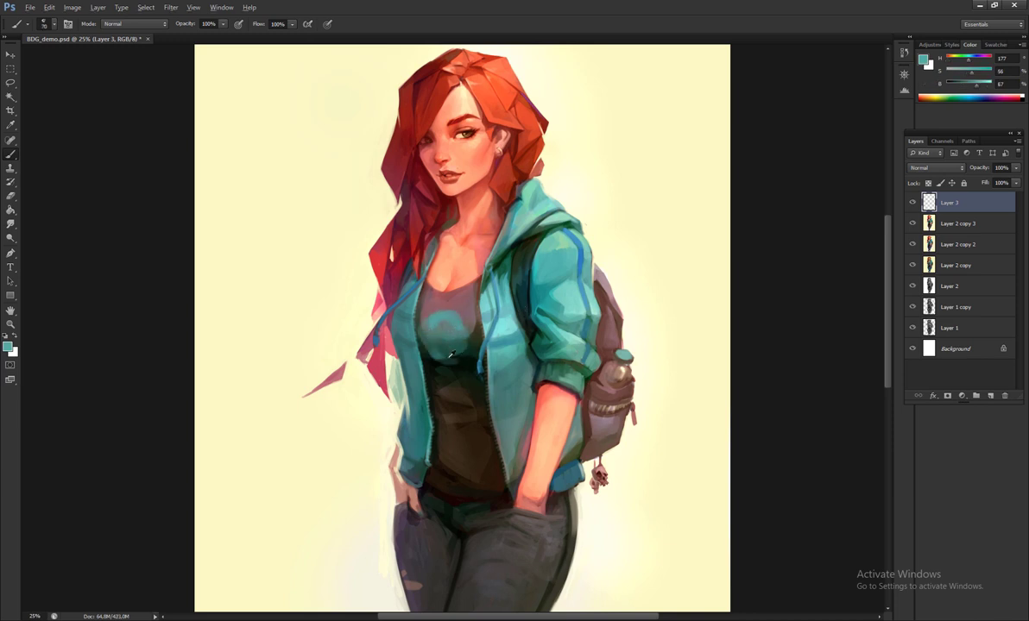
alt+click(413, 334)
alt+click(431, 328)
mouse_move(436, 307)
mouse_down()
mouse_move(419, 332)
mouse_move(415, 311)
mouse_move(398, 309)
mouse_move(429, 331)
mouse_up()
drag(388, 298, 412, 311)
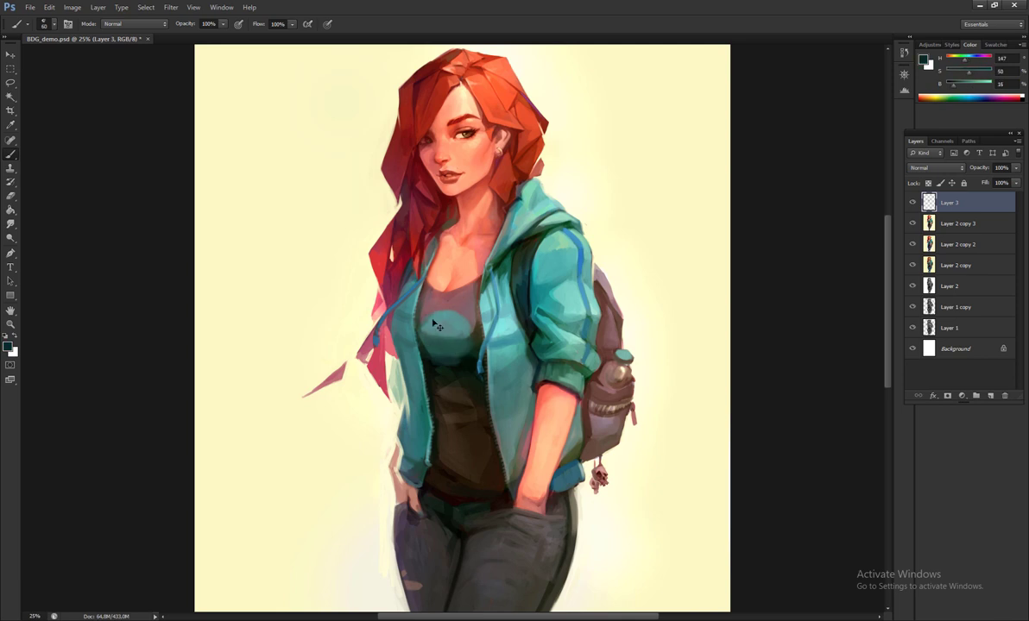
alt+click(470, 346)
- Shift the circular print's midtones toward blue with Color Balance, setting the yellow-blue level to +53
key(ctrl+b)
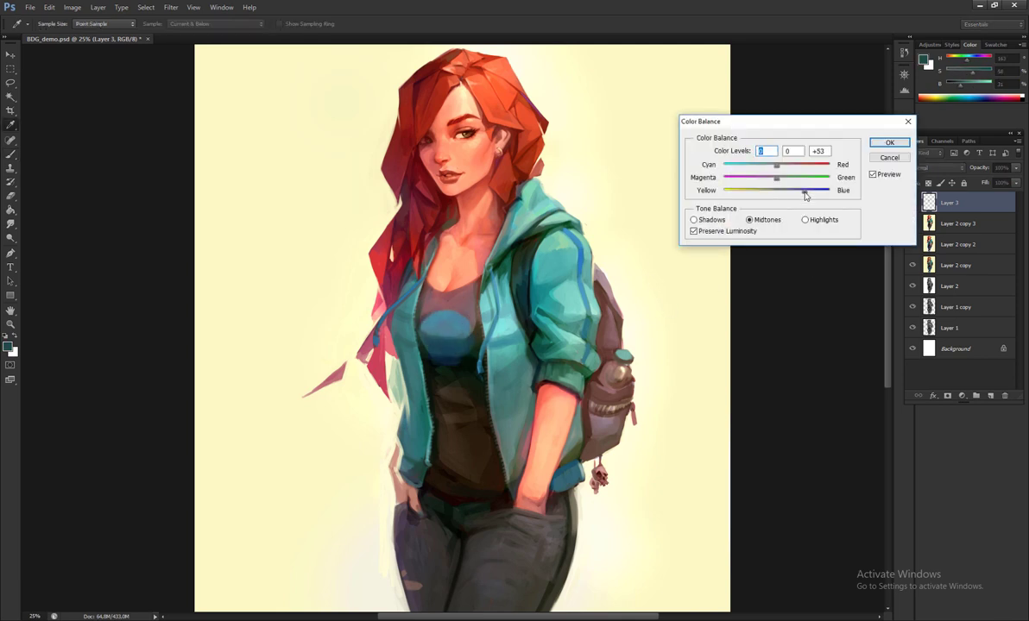
mouse_move(830, 166)
mouse_down()
mouse_move(775, 165)
mouse_move(803, 191)
mouse_up()
key(Return)
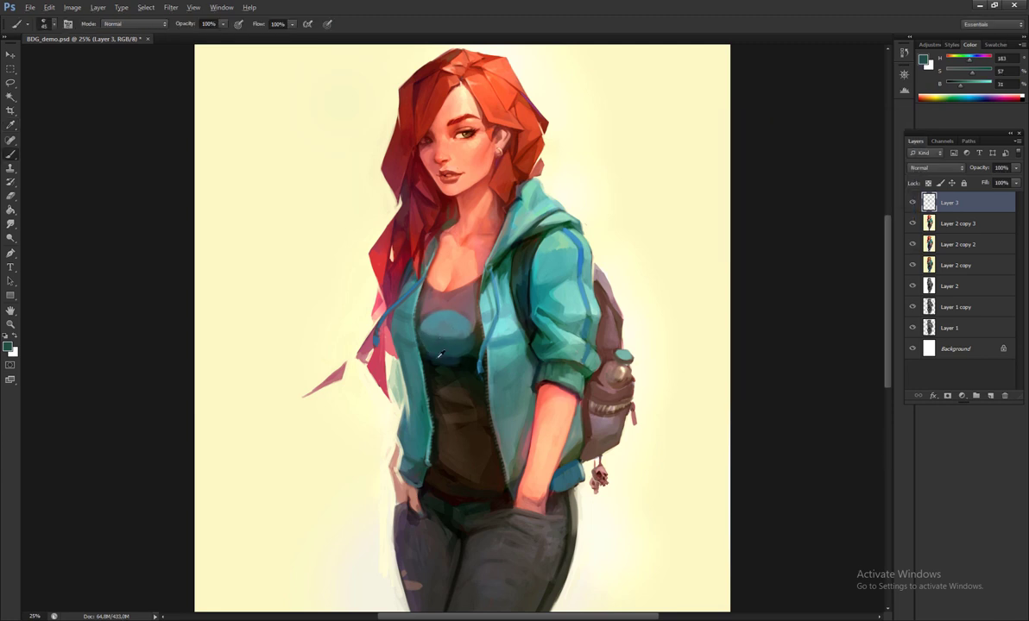
- Smooth the chest print's shading with its sampled blues and a larger brush
alt+click(466, 334)
alt+click(431, 312)
key(bracketright)
key(bracketright)
scroll(570, 242, up, 1)
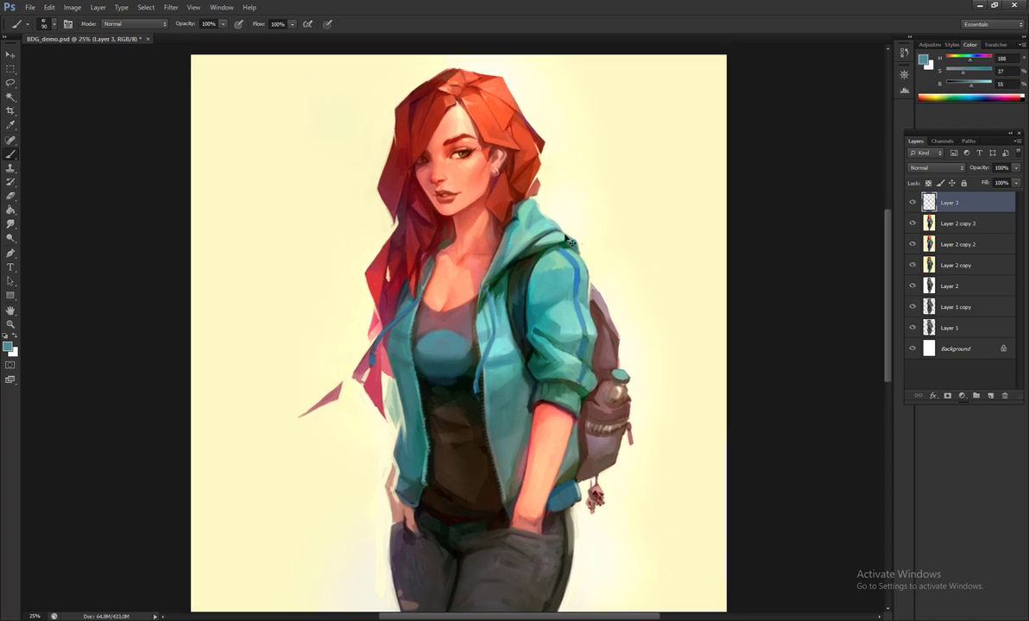
- Mirror the canvas and refine the near jeans pocket and waistband with sampled dark grays and browns
key(ctrl+shift+h)
drag(391, 532, 457, 359)
alt+click(457, 359)
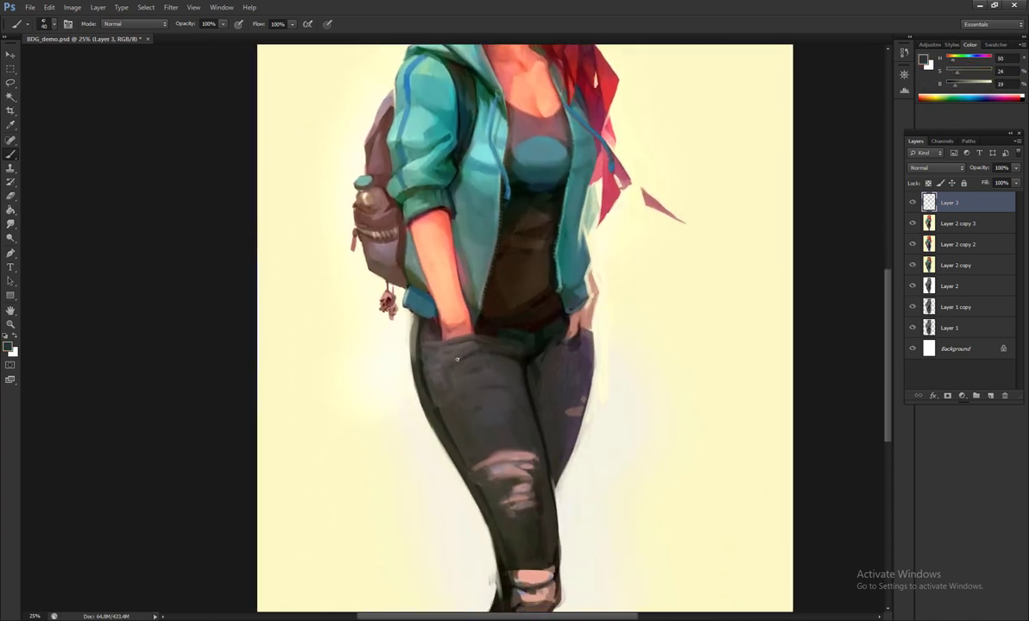
alt+click(471, 366)
alt+click(461, 374)
alt+click(461, 336)
drag(443, 321, 470, 367)
alt+click(488, 338)
alt+click(474, 300)
- Flip the canvas back and touch up the far jeans pocket with sampled dark tones
key(ctrl+shift+h)
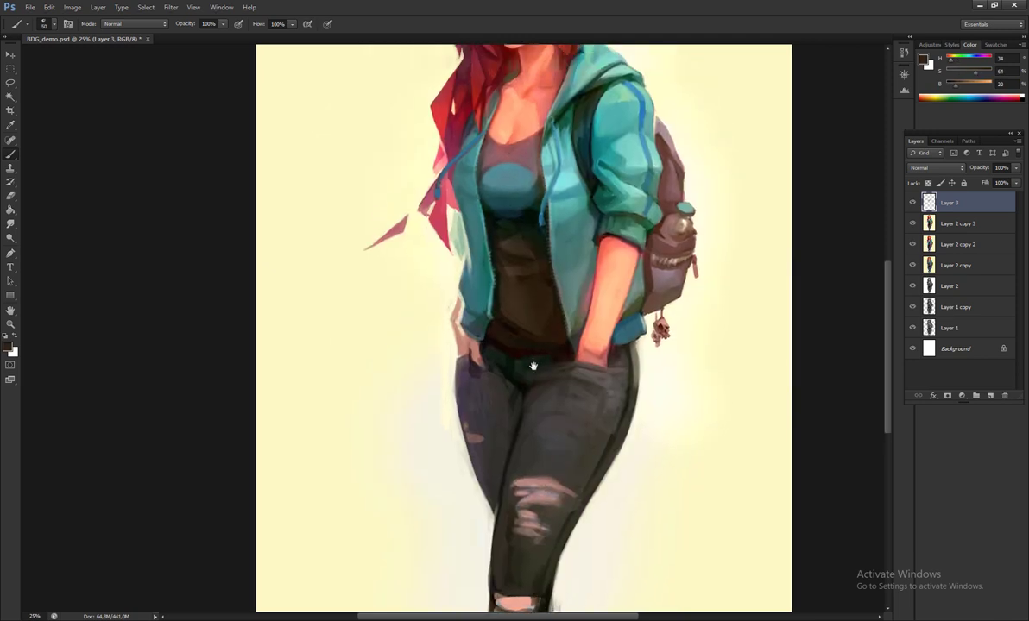
alt+click(486, 370)
alt+click(445, 413)
drag(455, 326, 455, 521)
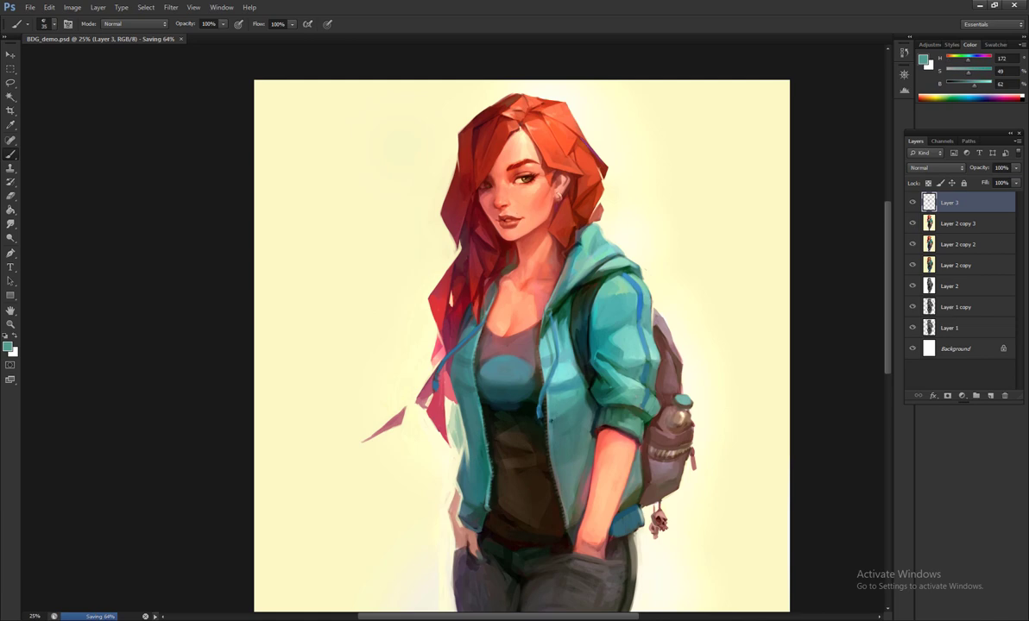
- Refine the circular print with sampled teals and switch the canvas to full-screen display
alt+click(521, 398)
alt+click(521, 399)
key(ctrl+minus)
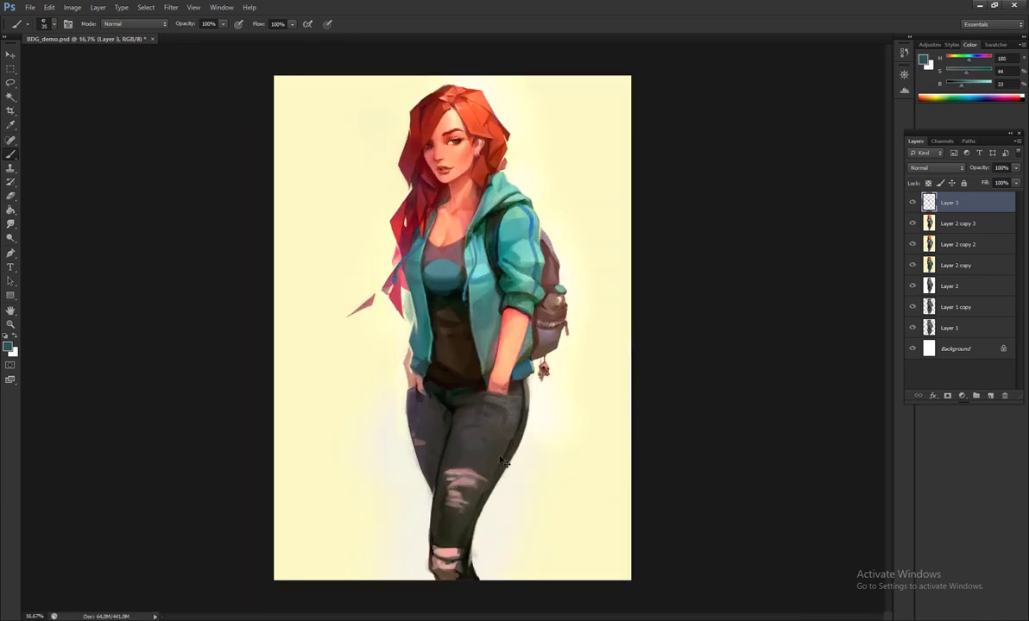
key(f)
key(f)
key(shift+f)
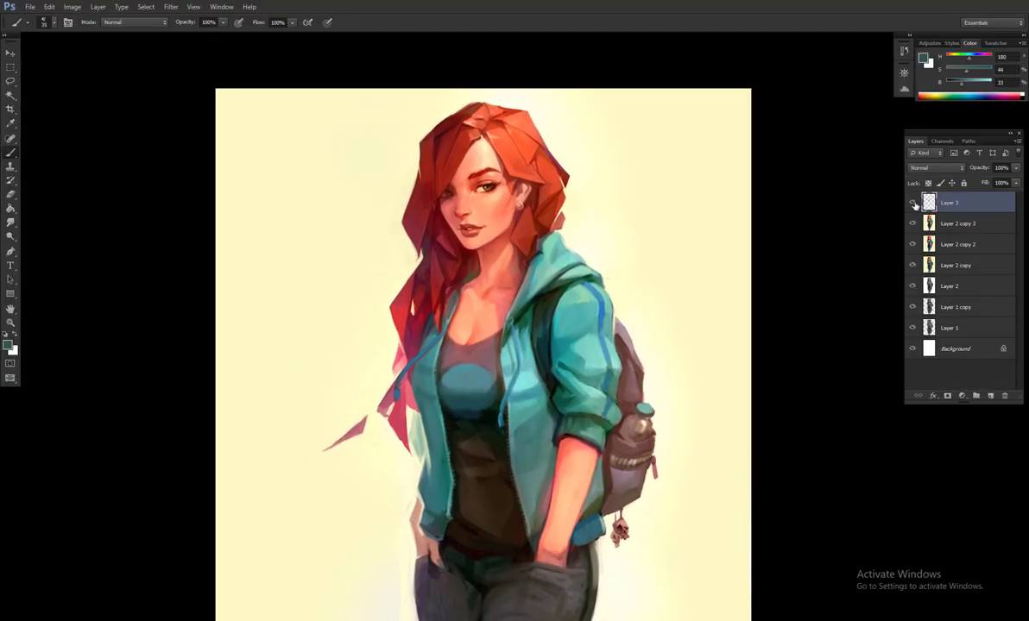
- Sample the tank top's dark tones, merge the print layer into the painting, and enlarge the brush
alt+click(494, 366)
alt+click(501, 440)
alt+click(467, 432)
key(ctrl+e)
key(bracketright)
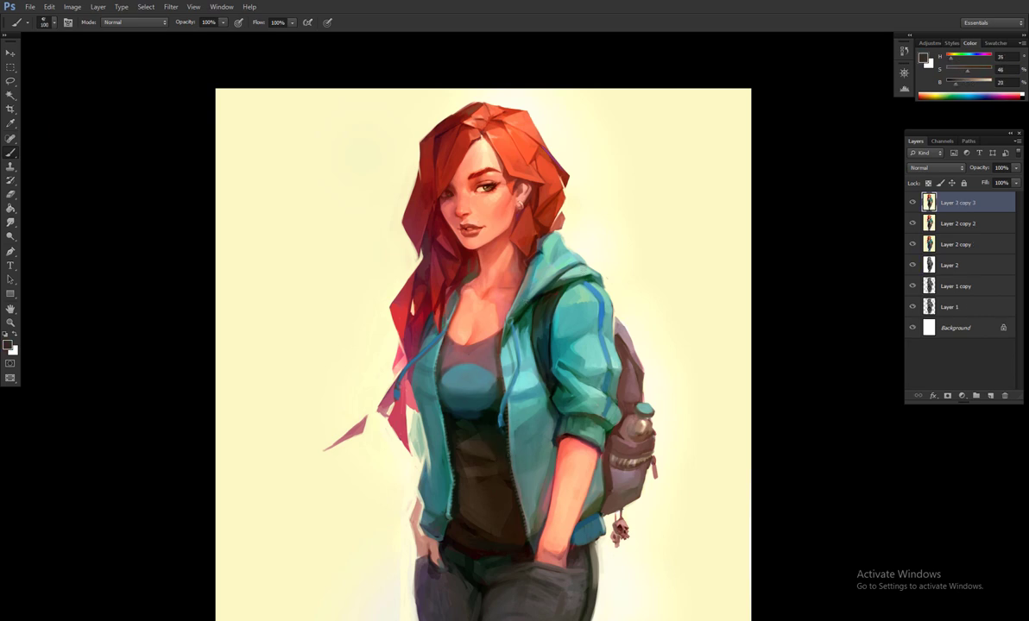
- Shrink the brush and refine the water bottle on the backpack with sampled greens
key(bracketleft)
key(bracketleft)
key(bracketleft)
key(bracketleft)
alt+click(627, 419)
key(bracketleft)
key(bracketleft)
key(bracketleft)
key(bracketleft)
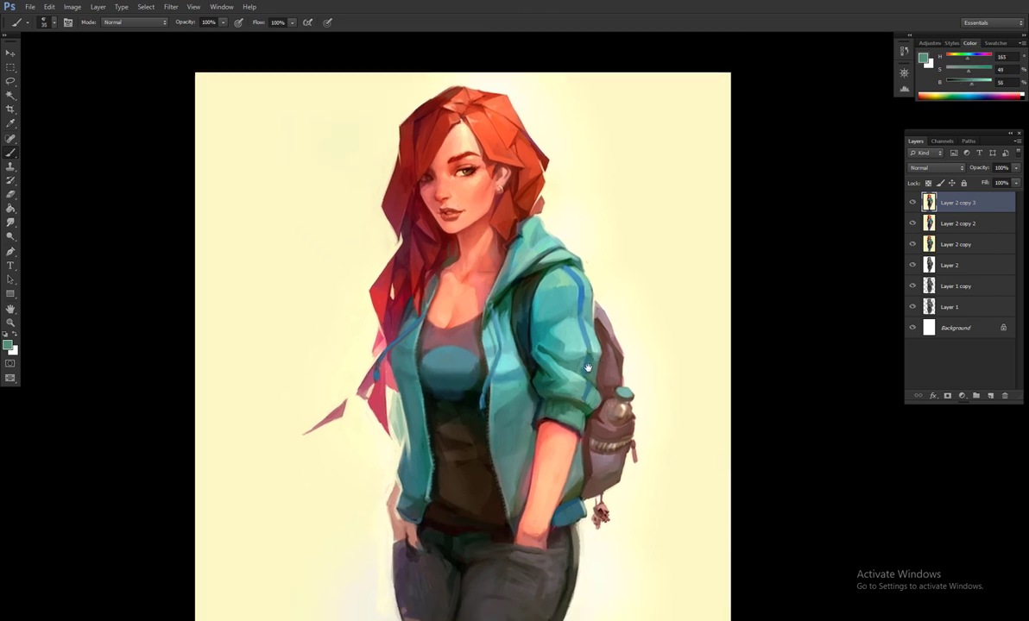
- Add a Selective Color adjustment layer and set the Cyans to cyan +100 and magenta +16
click(961, 396)
click(898, 371)
drag(746, 227, 811, 227)
drag(747, 250, 757, 250)
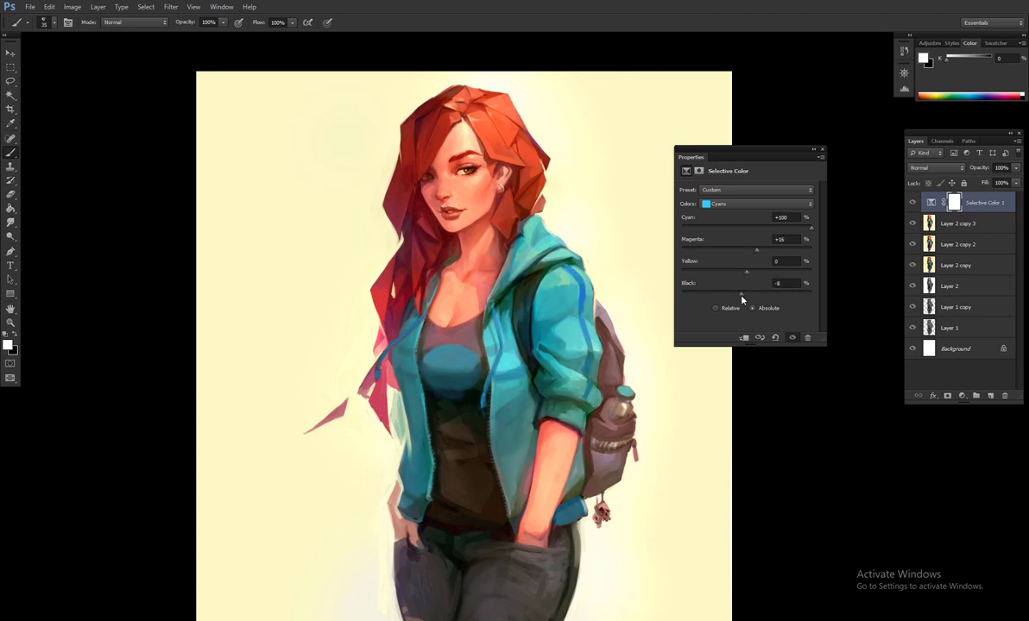
- Try the Whites and Reds ranges in Selective Color, and duplicate the painting layer
click(758, 204)
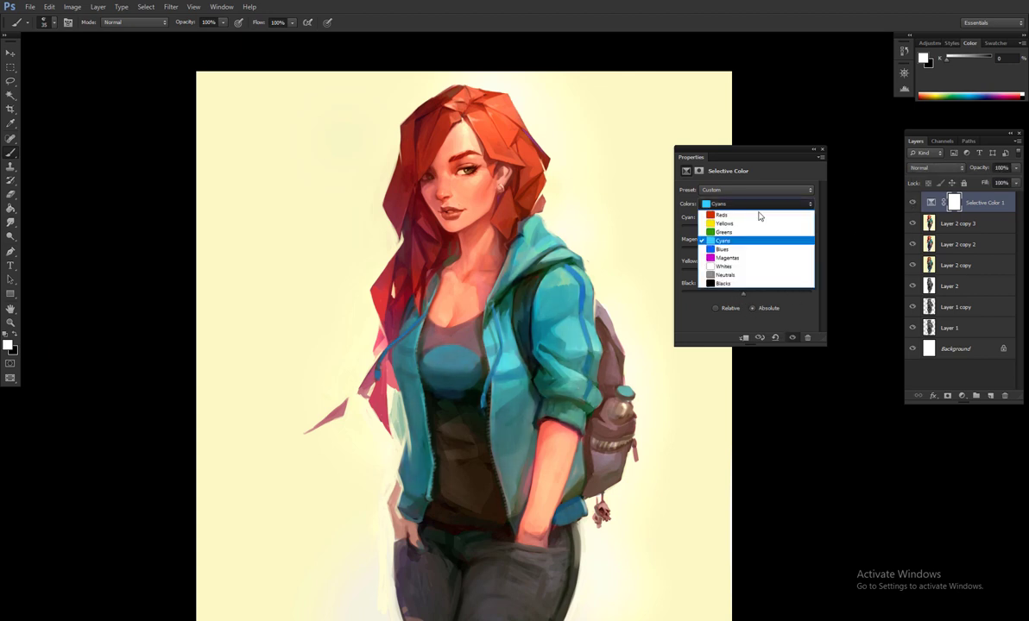
click(733, 268)
mouse_move(747, 271)
mouse_down()
mouse_move(785, 272)
mouse_move(757, 280)
mouse_up()
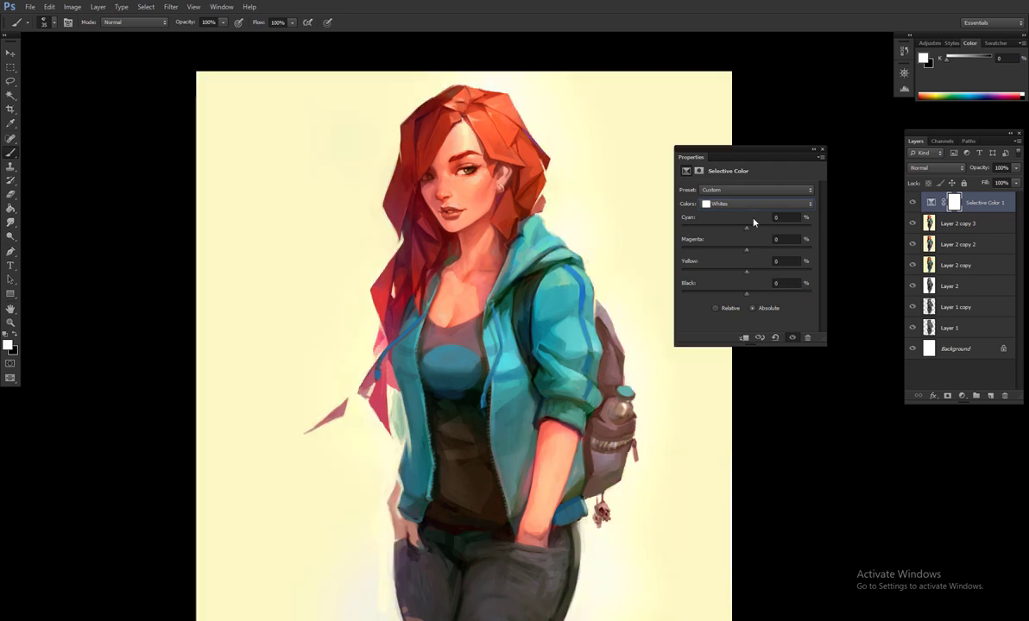
click(758, 204)
click(734, 213)
mouse_move(747, 271)
mouse_down()
mouse_move(757, 268)
mouse_move(749, 273)
mouse_up()
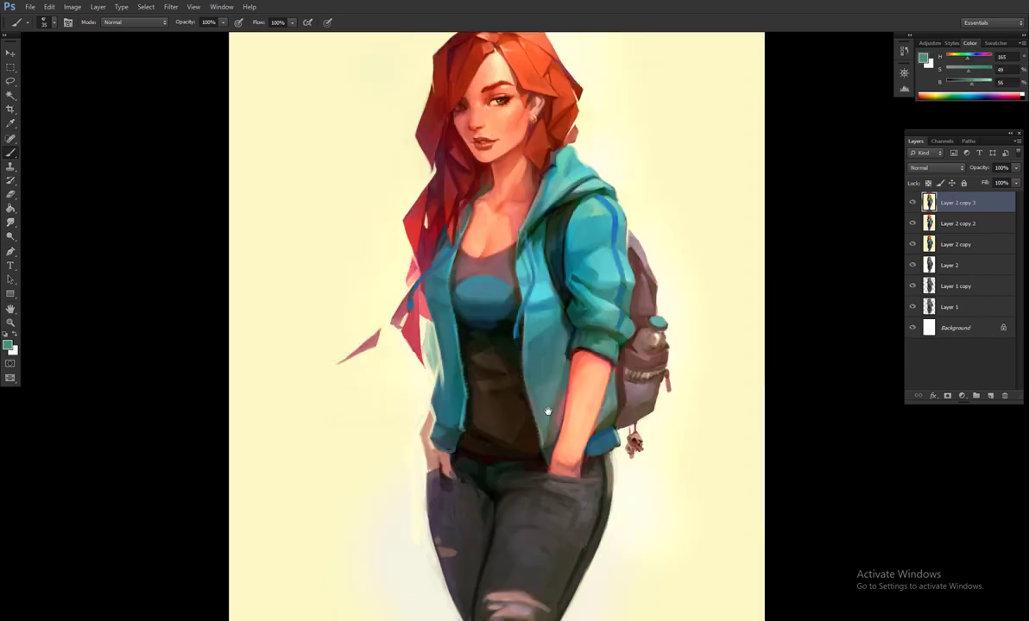
key(ctrl+j)
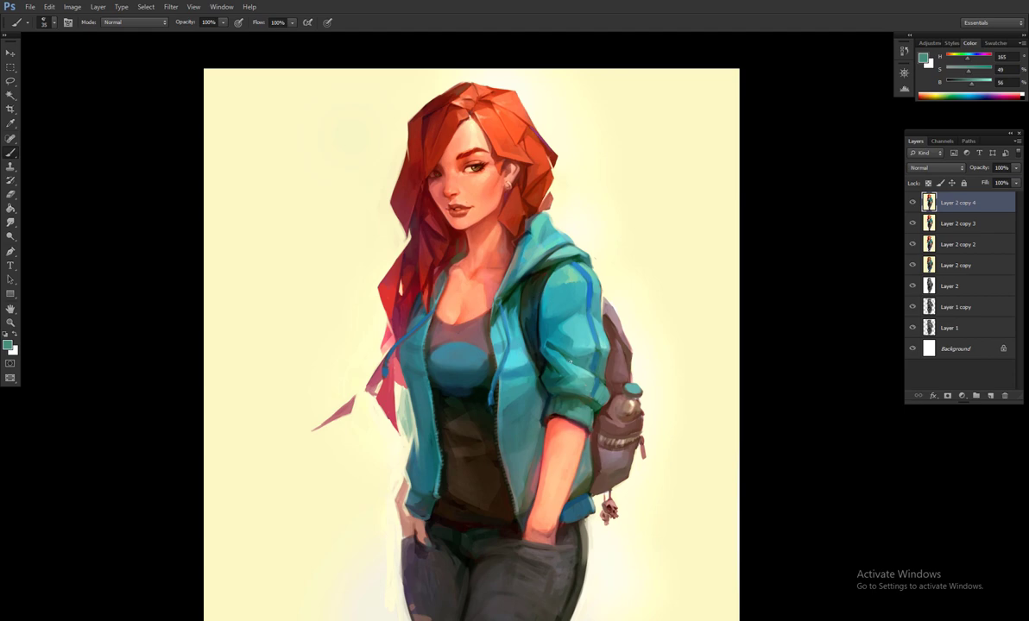
- Set up a large soft brush in Vivid Light mode and sample a dark tone from the figure's clothing
click(45, 22)
double_click(69, 99)
click(134, 21)
click(113, 204)
alt+click(494, 569)
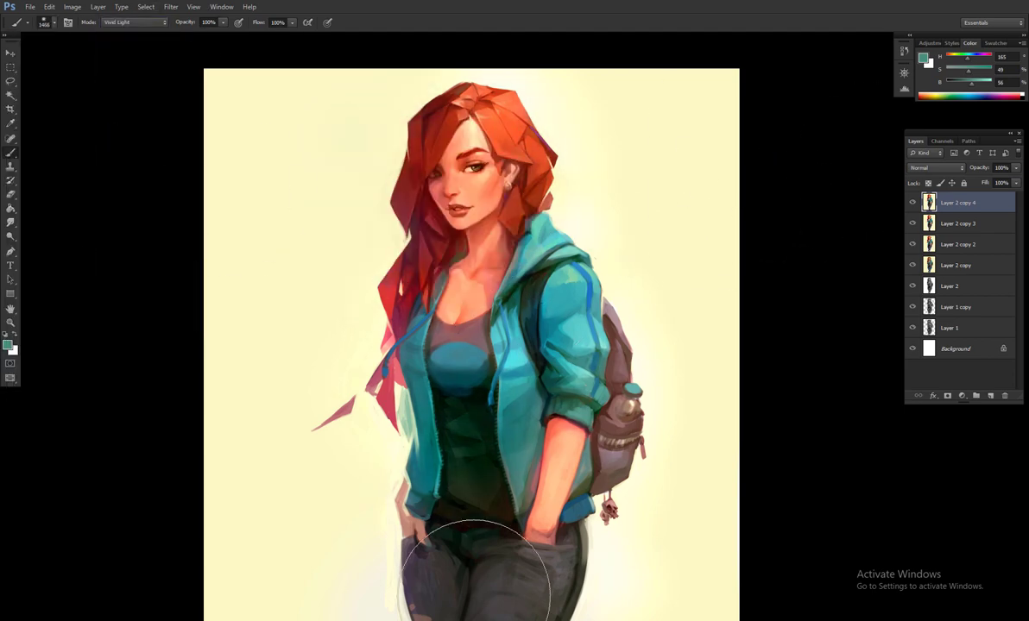
scroll(493, 431, down, 3)
scroll(501, 332, down, 2)
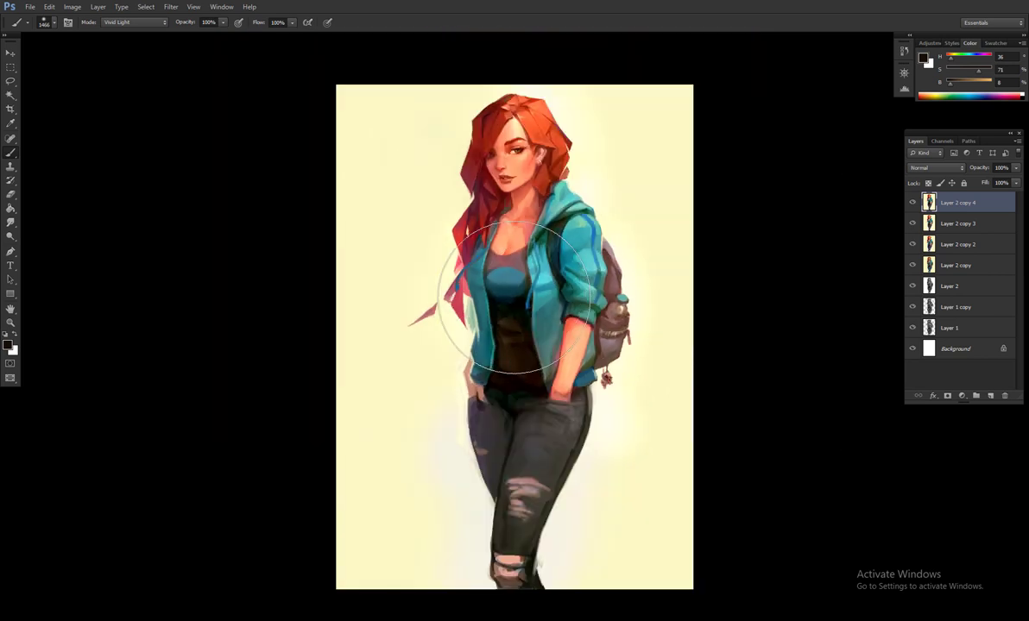
- Darken the lower legs of the jeans with large Vivid Light brush strokes
key(bracketleft)
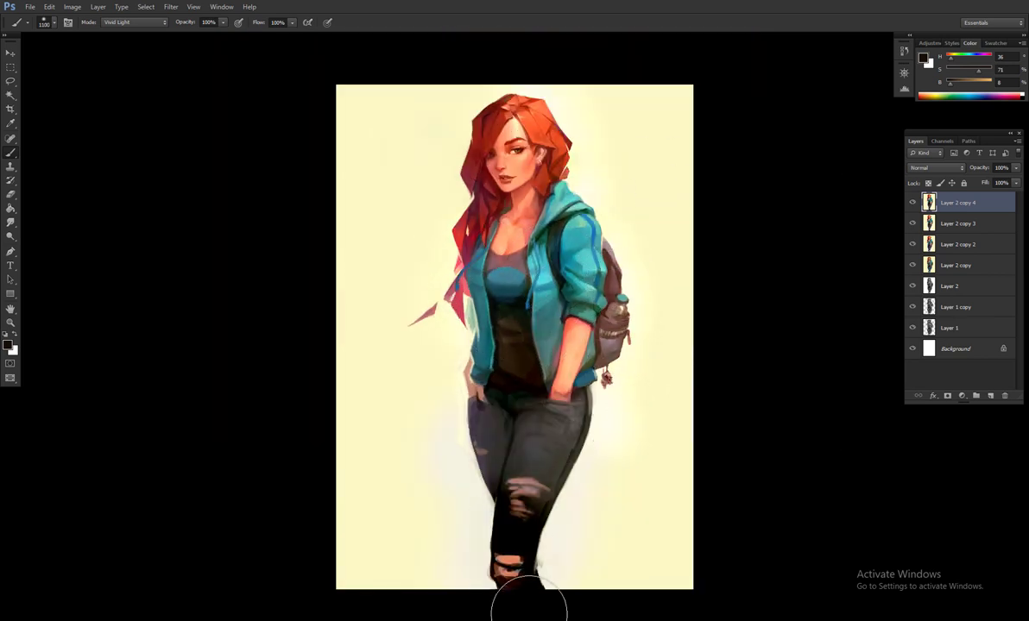
key(bracketright)
key(bracketright)
key(bracketright)
key(ctrl+plus)
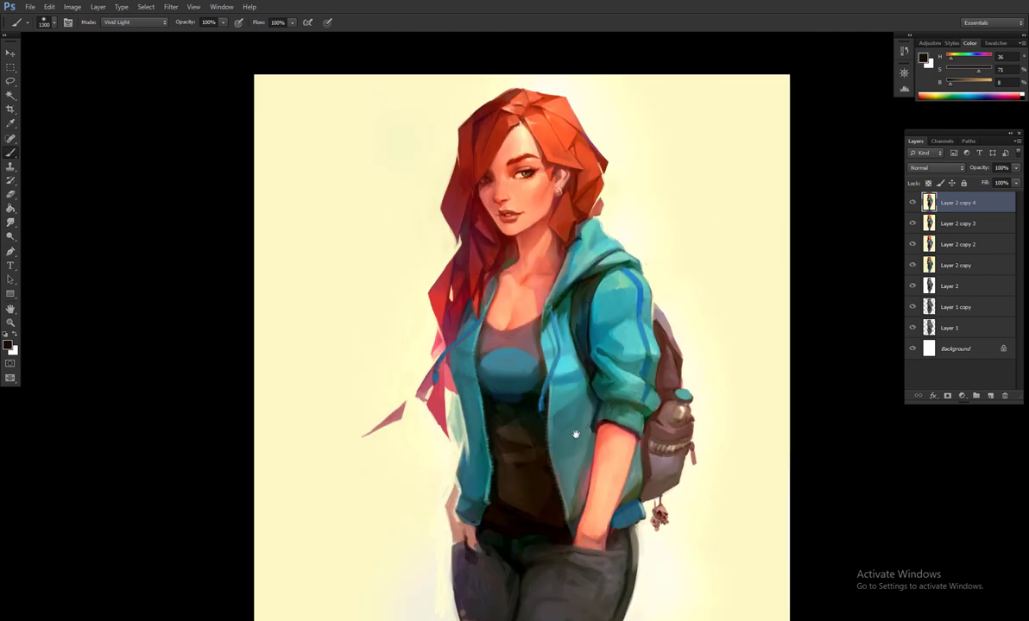
- Deepen the dark tones of the tank top and jeans, flipping the canvas and reducing the brush to 500 px
key(bracketleft)
key(bracketleft)
key(bracketleft)
key(bracketleft)
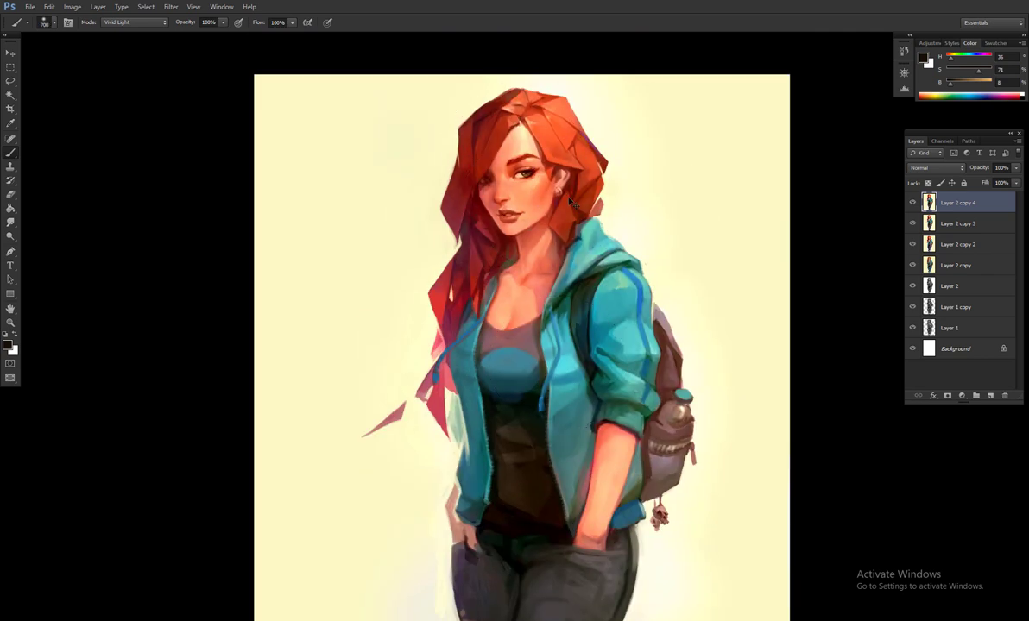
key(bracketleft)
key(bracketleft)
mouse_move(648, 355)
mouse_down()
mouse_move(632, 183)
mouse_move(622, 312)
mouse_move(524, 388)
mouse_move(527, 415)
mouse_move(498, 486)
mouse_up()
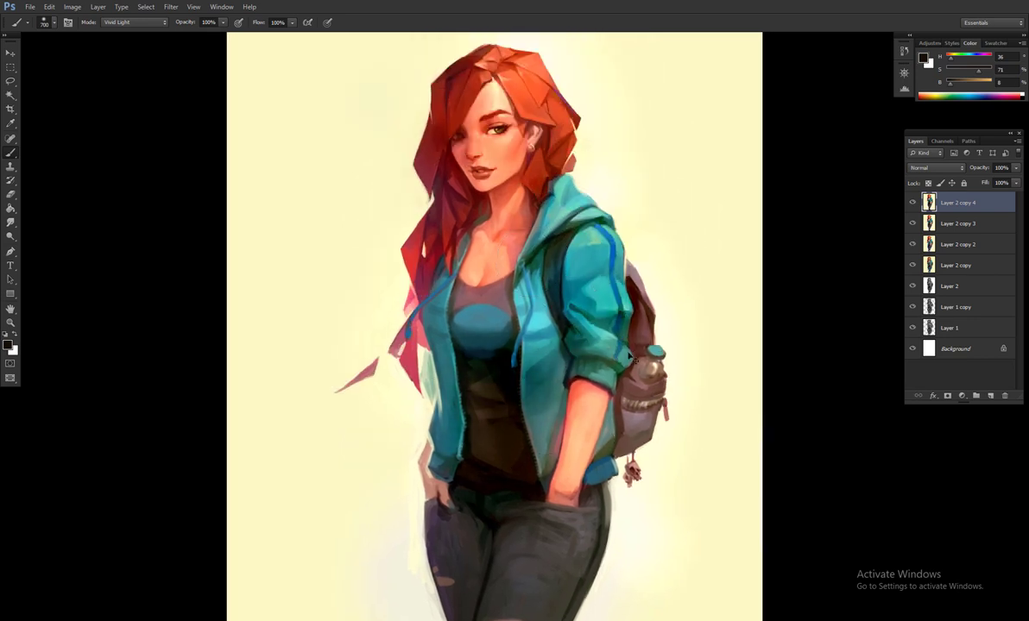
key(ctrl+shift+h)
key(bracketright)
drag(434, 160, 497, 32)
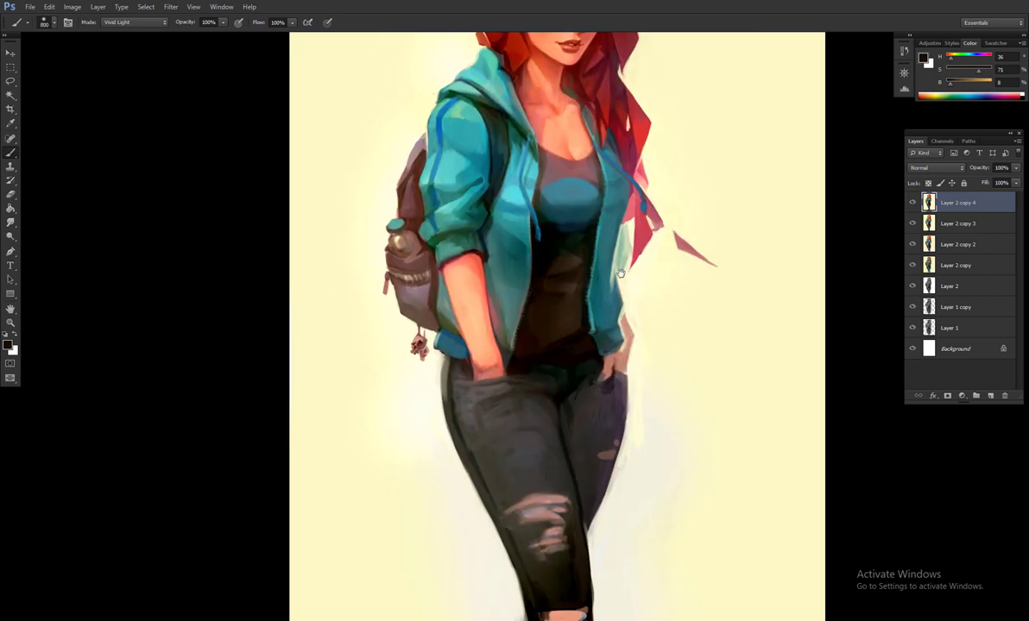
key(bracketleft)
key(bracketleft)
key(bracketleft)
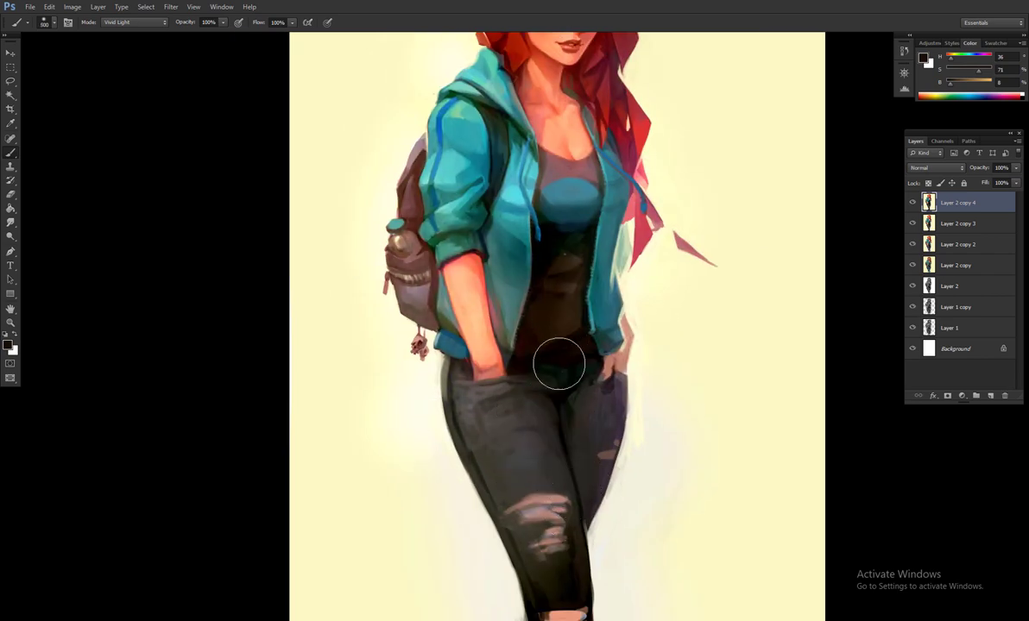
- Return the brush to Normal mode, choose a textured brush tip, and reduce its size for detail work
click(134, 21)
click(121, 23)
right_click(575, 504)
scroll(552, 483, up, 5)
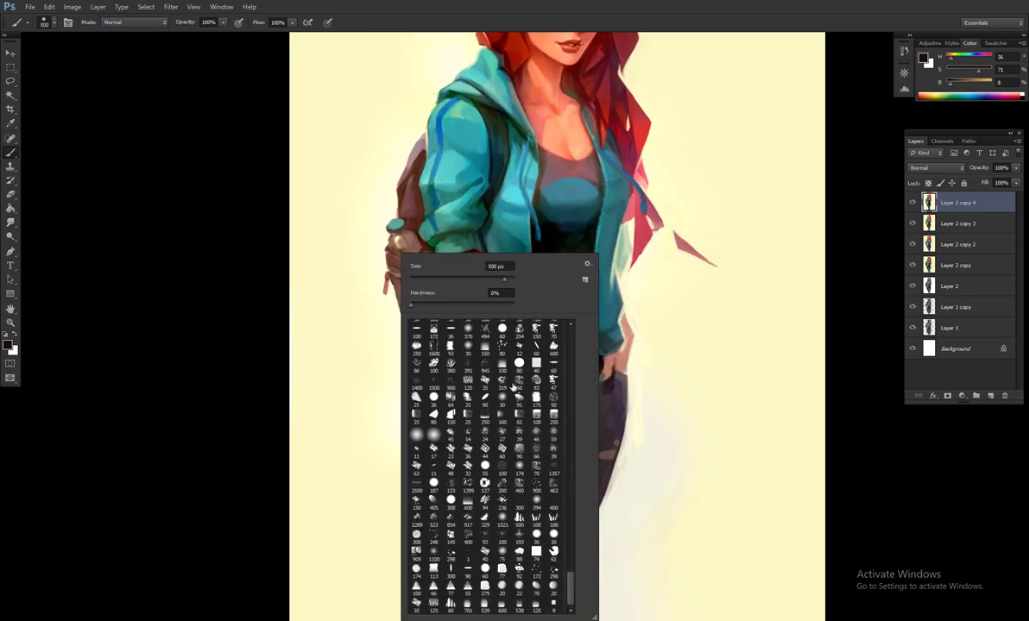
double_click(543, 462)
key(bracketleft)
key(bracketleft)
key(bracketleft)
key(bracketleft)
key(bracketleft)
key(bracketleft)
key(bracketleft)
key(bracketleft)
key(bracketleft)
key(bracketleft)
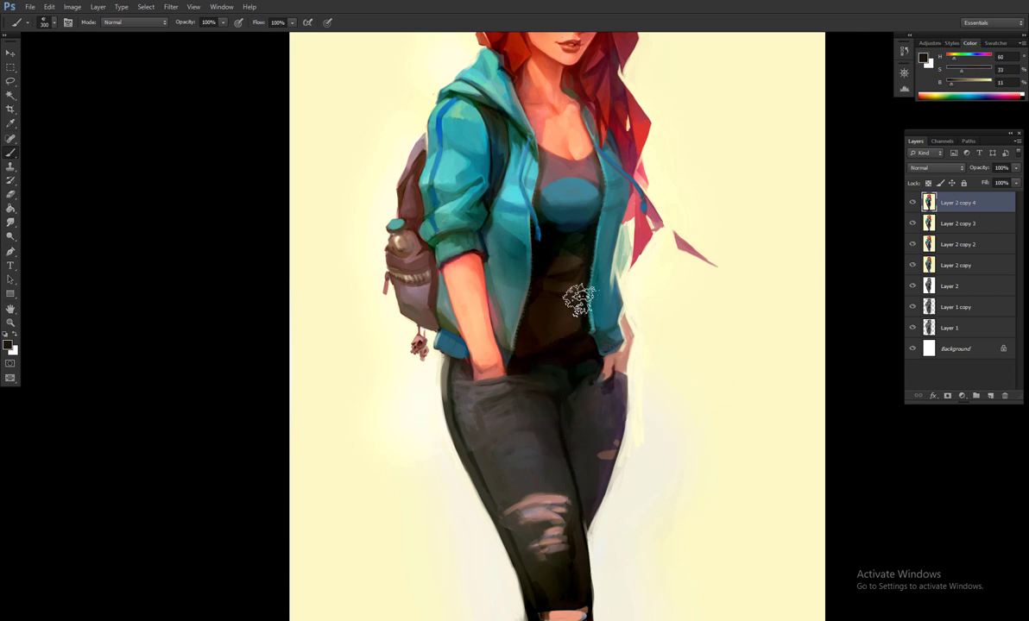
- Flip the canvas back and retouch the neckline and neck with sampled skin and red tones
alt+click(592, 156)
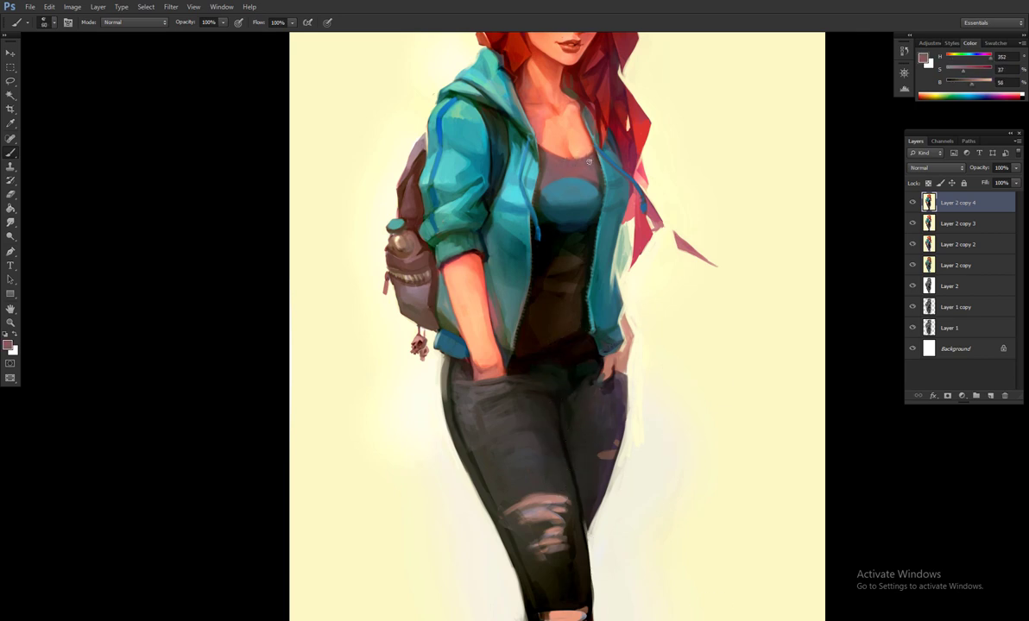
key(ctrl+shift+h)
scroll(574, 149, up, 5)
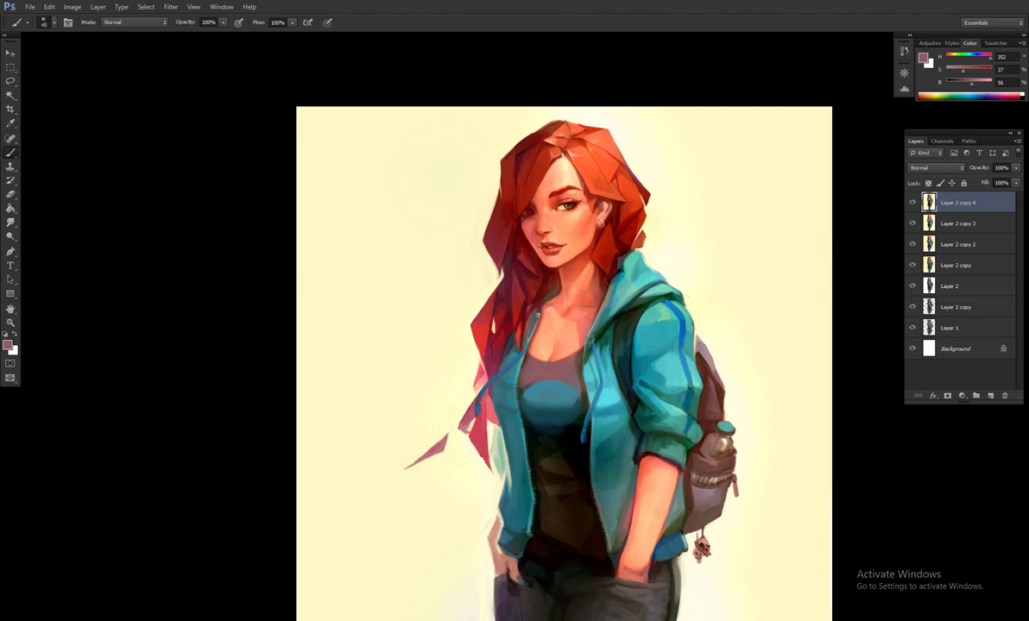
alt+click(554, 271)
alt+click(566, 273)
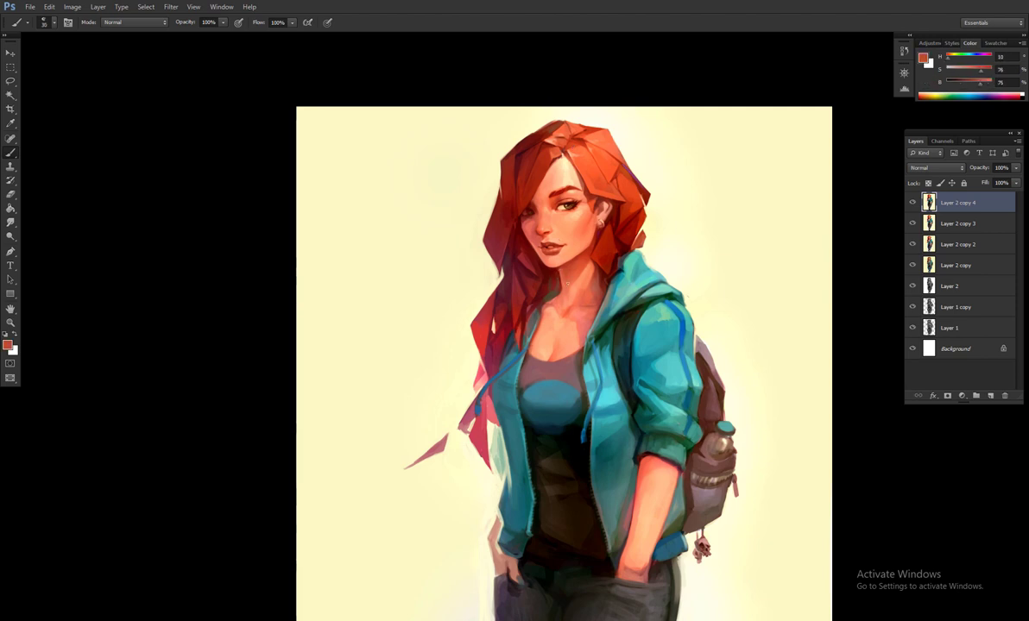
- Clean up the background around the figure with sampled cream tones, comparing against the Layer 2 copy 3 layer
key(ctrl+minus)
key(ctrl+minus)
key(ctrl+minus)
key(ctrl+plus)
key(ctrl+plus)
alt+click(655, 224)
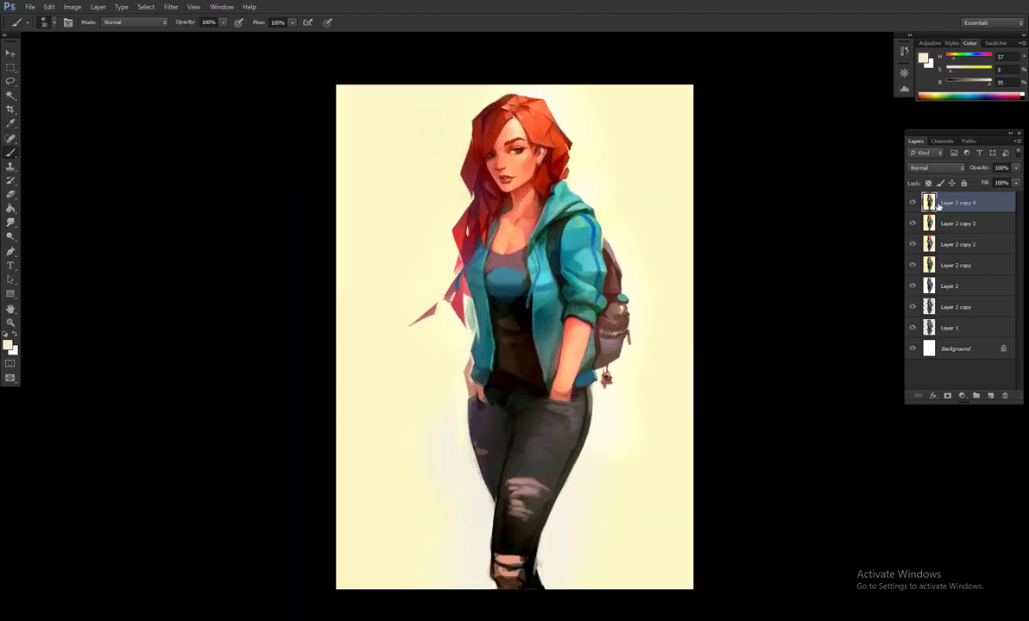
click(912, 223)
click(912, 223)
alt+click(468, 447)
alt+click(457, 532)
- Crop a thin strip off the canvas below the knees
key(c)
drag(511, 590, 541, 571)
key(Return)
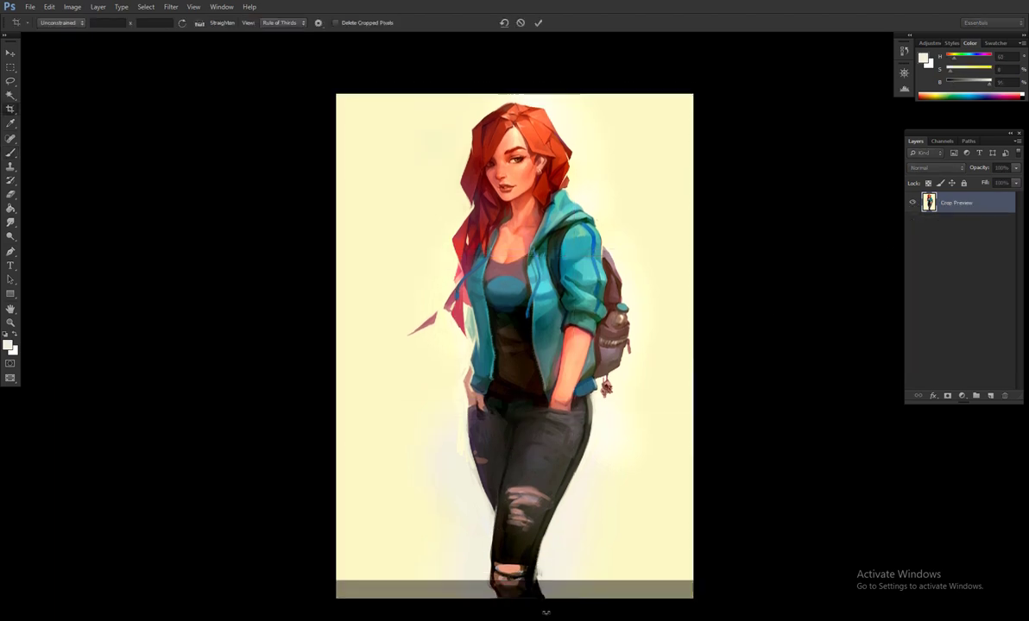
- Refine the outline and shading of the jeans with sampled background and dark grey tones
key(b)
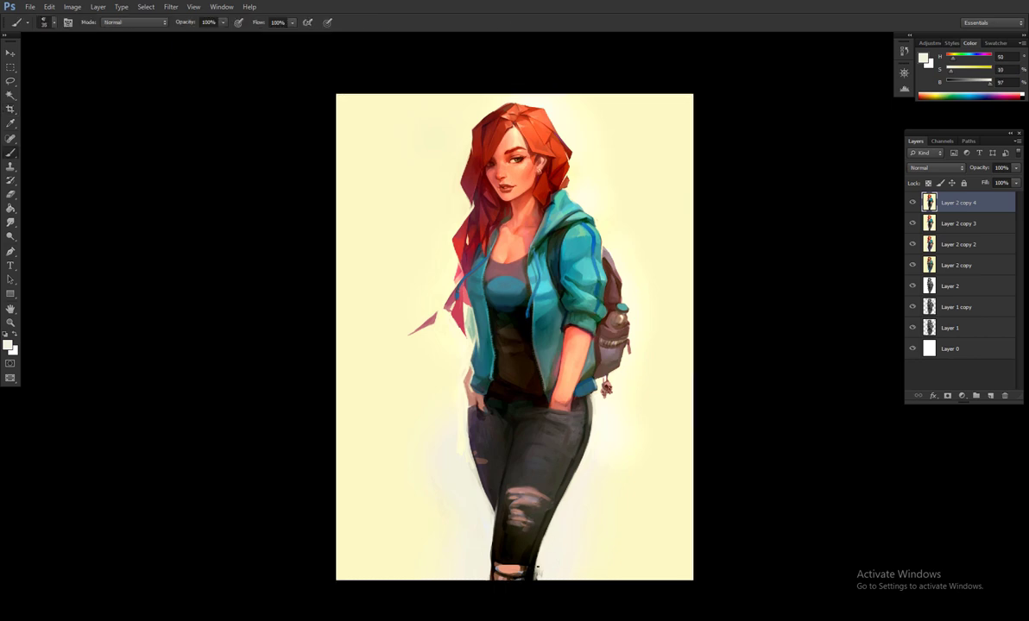
alt+click(462, 522)
alt+click(552, 402)
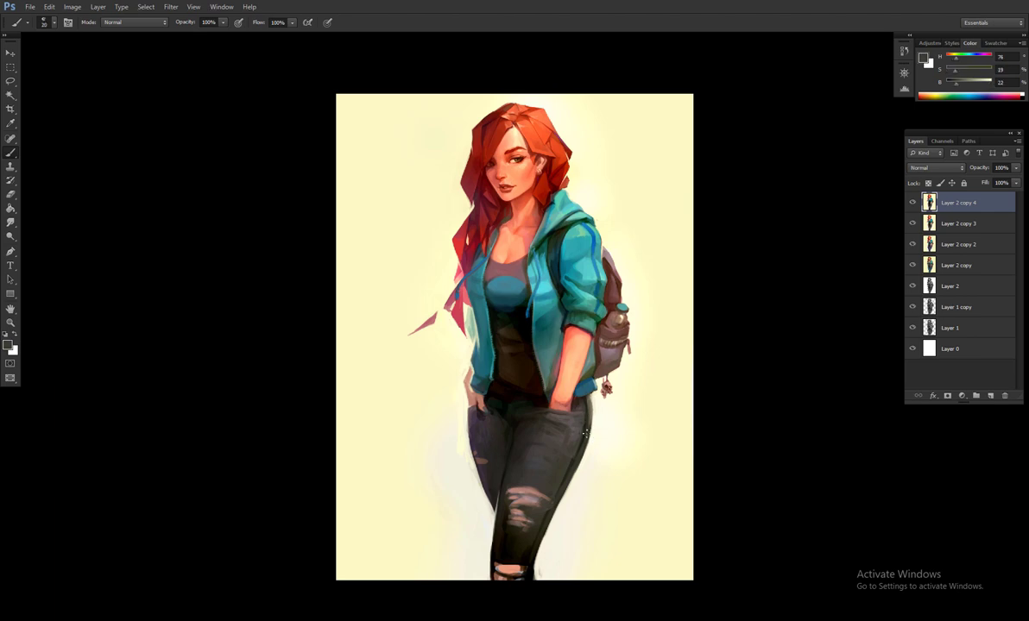
alt+click(508, 390)
alt+click(570, 455)
alt+click(577, 438)
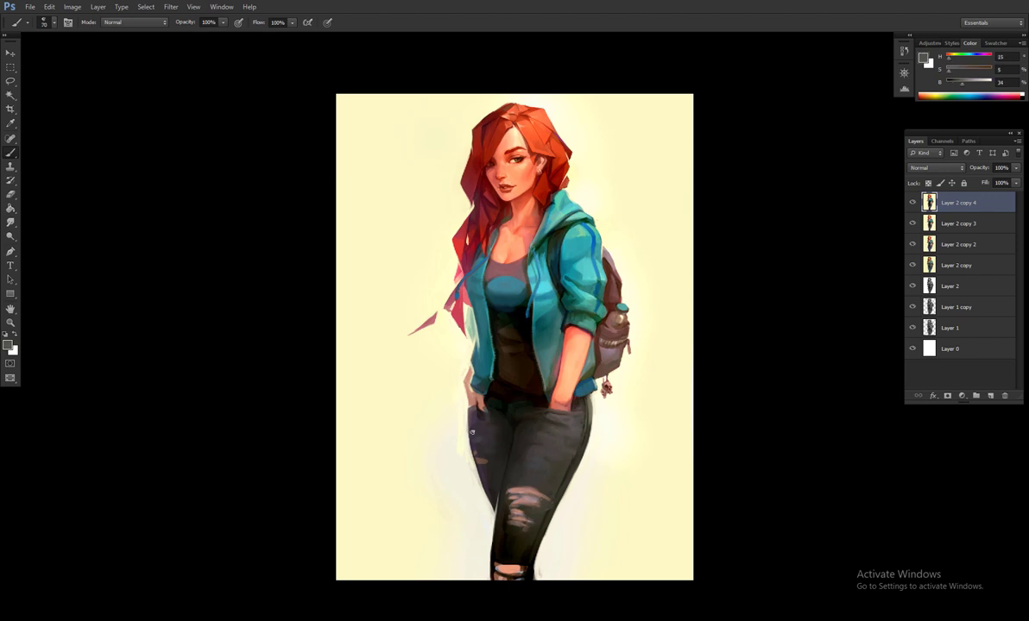
- Touch up the sleeve cuff, backpack and water bottle edges with sampled red, cream and brown tones
key(ctrl+plus)
alt+click(628, 389)
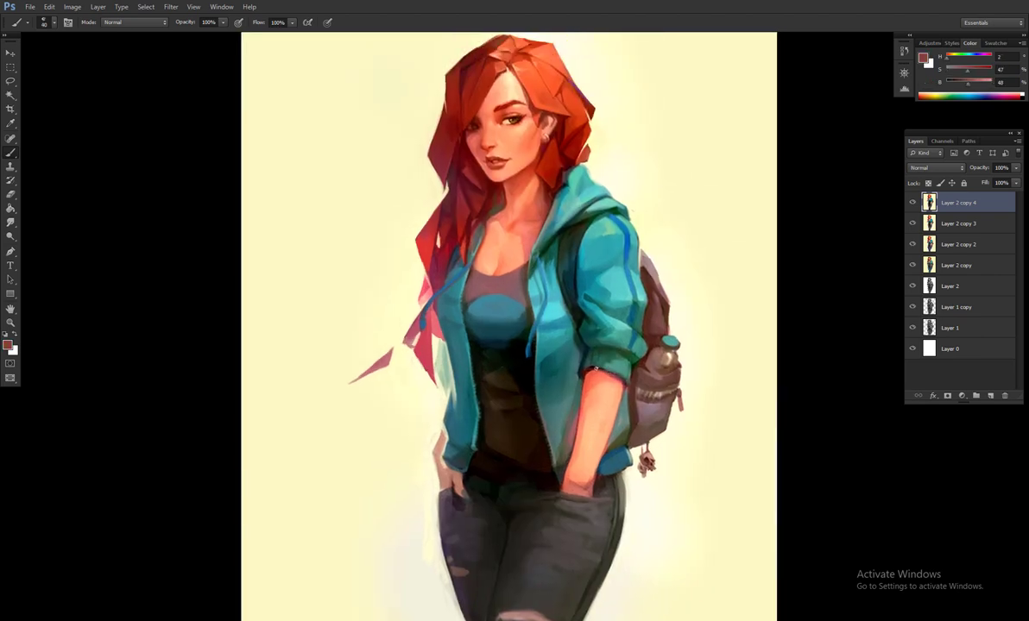
scroll(628, 388, up, 1)
alt+click(716, 216)
key(bracketleft)
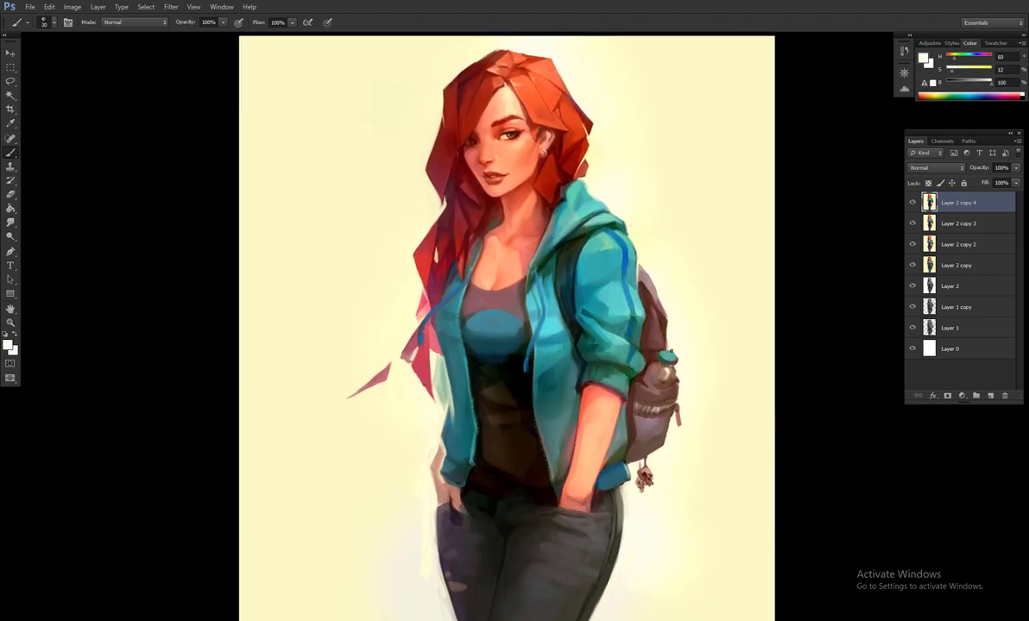
alt+click(670, 365)
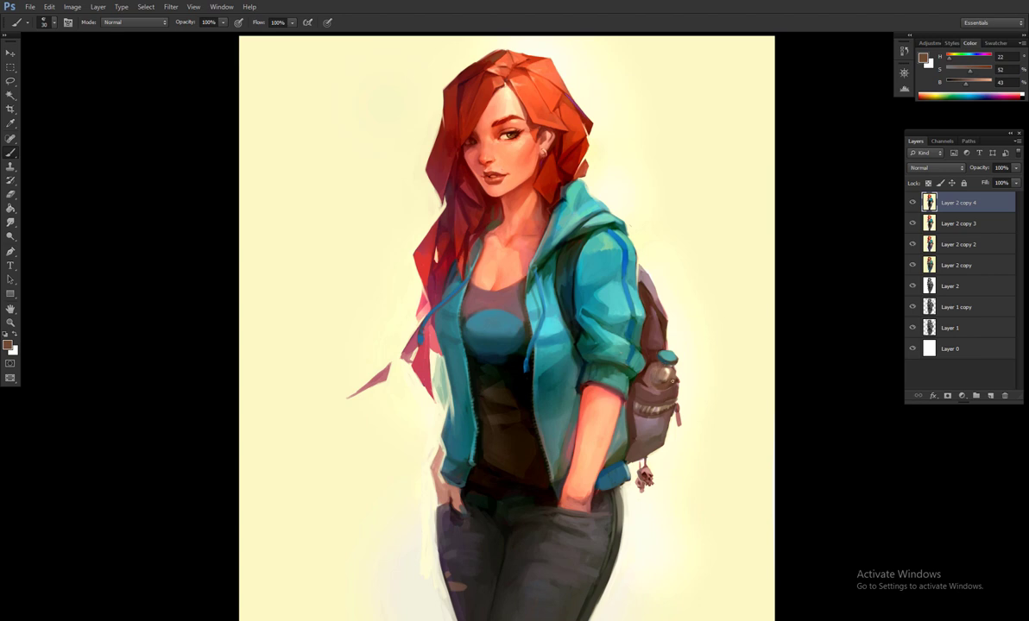
key(bracketright)
- Flip the canvas and refine the jacket sleeve and its stripe with sampled teal and blue tones
drag(448, 293, 473, 318)
alt+click(505, 343)
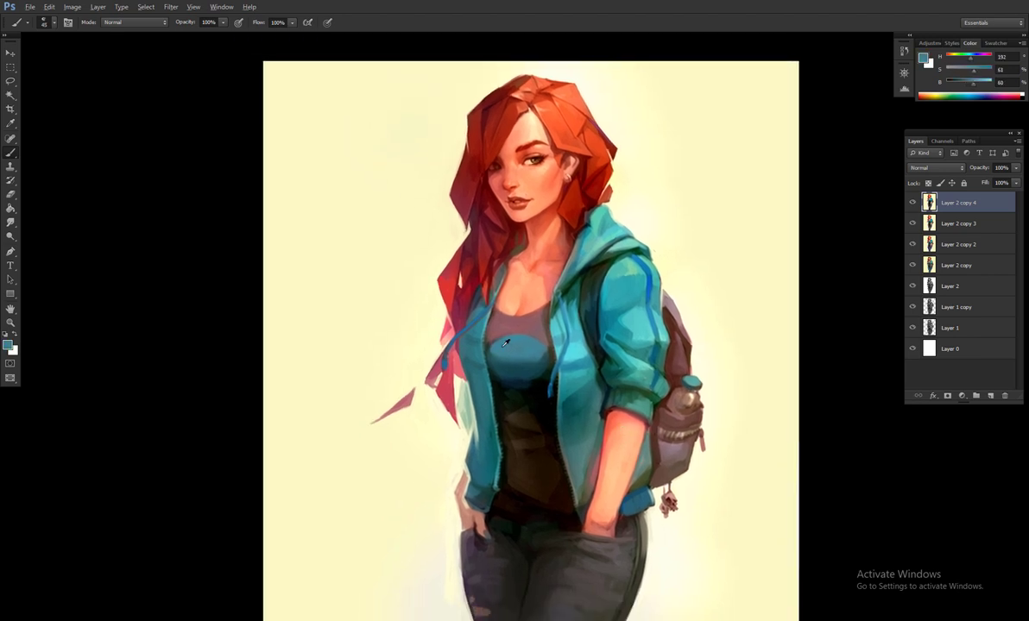
key(h)
key(bracketright)
key(bracketright)
alt+click(402, 342)
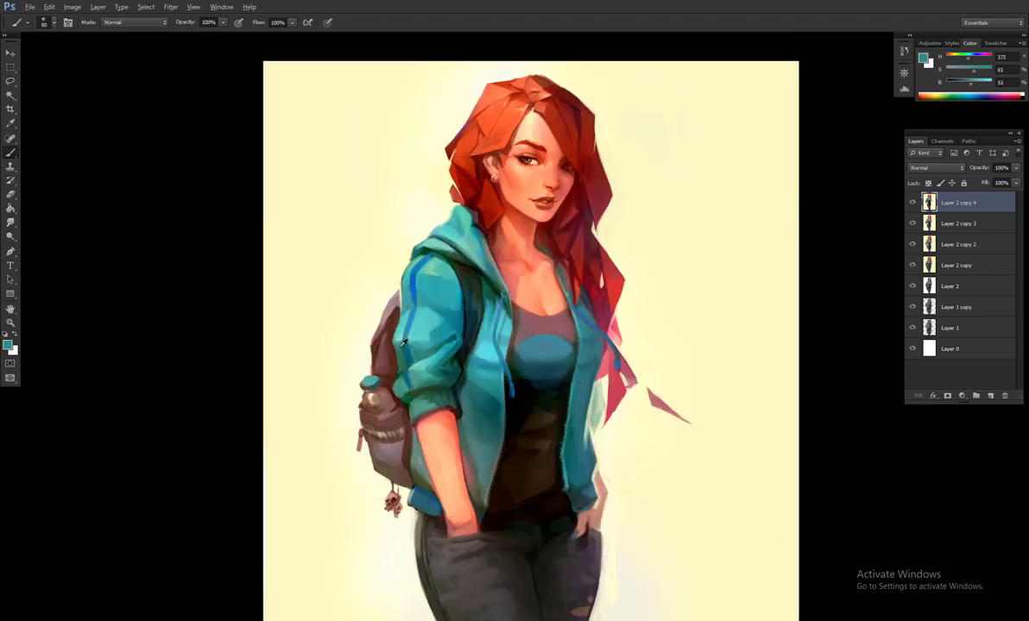
alt+click(406, 329)
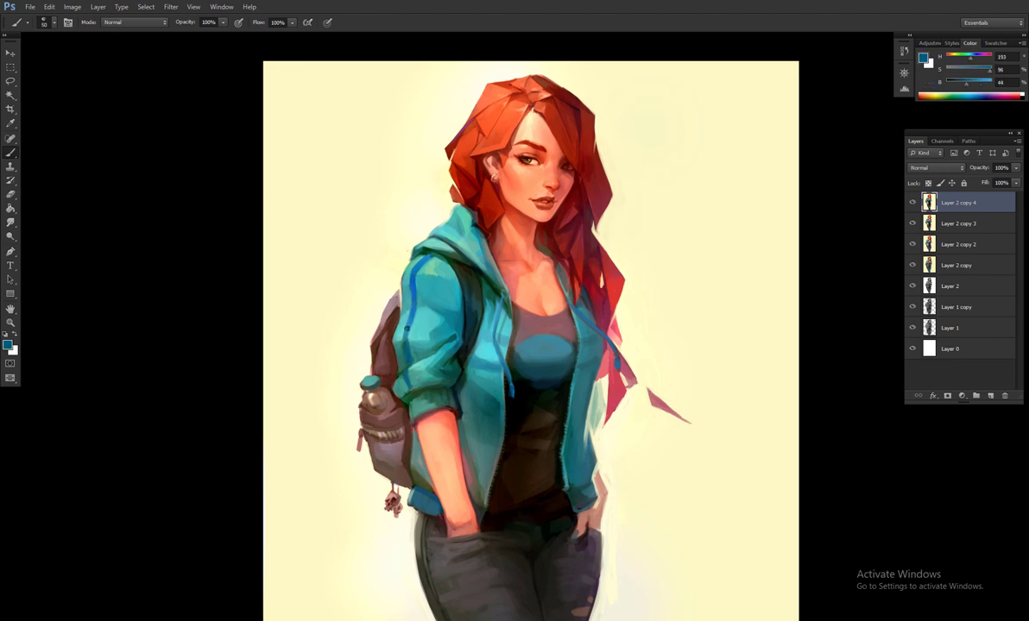
key(bracketright)
key(bracketright)
- Flip the canvas back and refine the shirt print and jacket front with sampled light teal tones
key(h)
alt+click(541, 339)
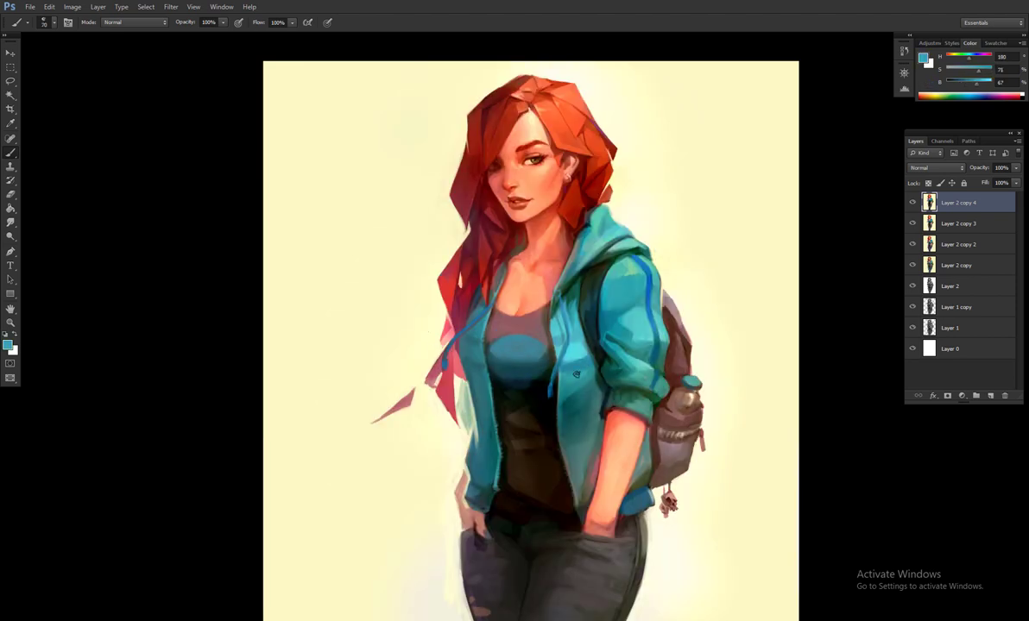
alt+click(535, 350)
key(bracketleft)
key(bracketleft)
key(bracketleft)
alt+click(565, 268)
key(bracketright)
alt+click(479, 308)
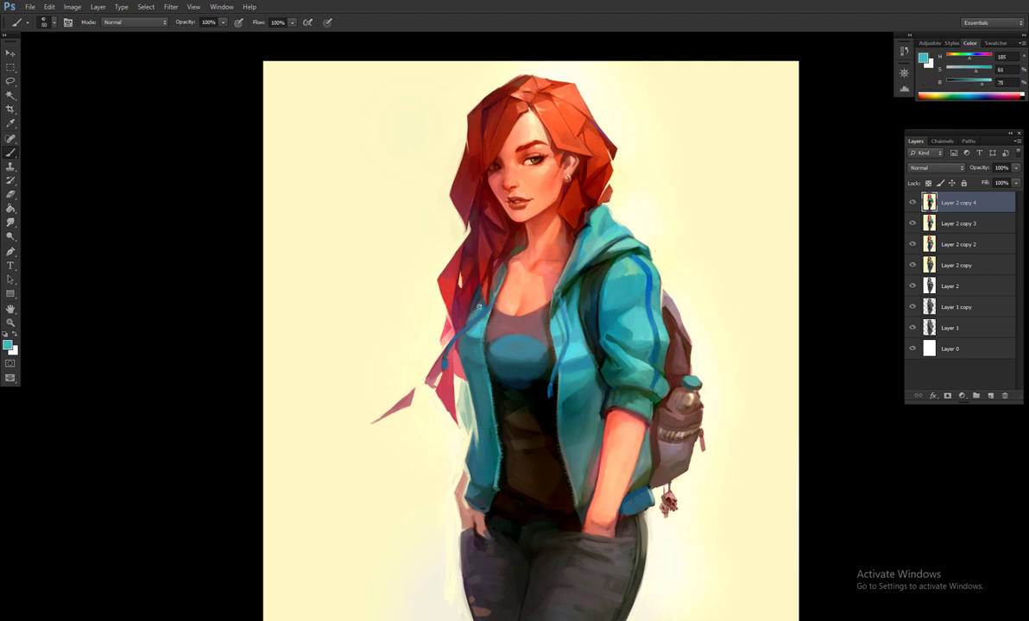
- Darken the exposed knee and lower legs of the jeans with sampled dark grey and brown tones
scroll(537, 326, down, 5)
alt+click(517, 440)
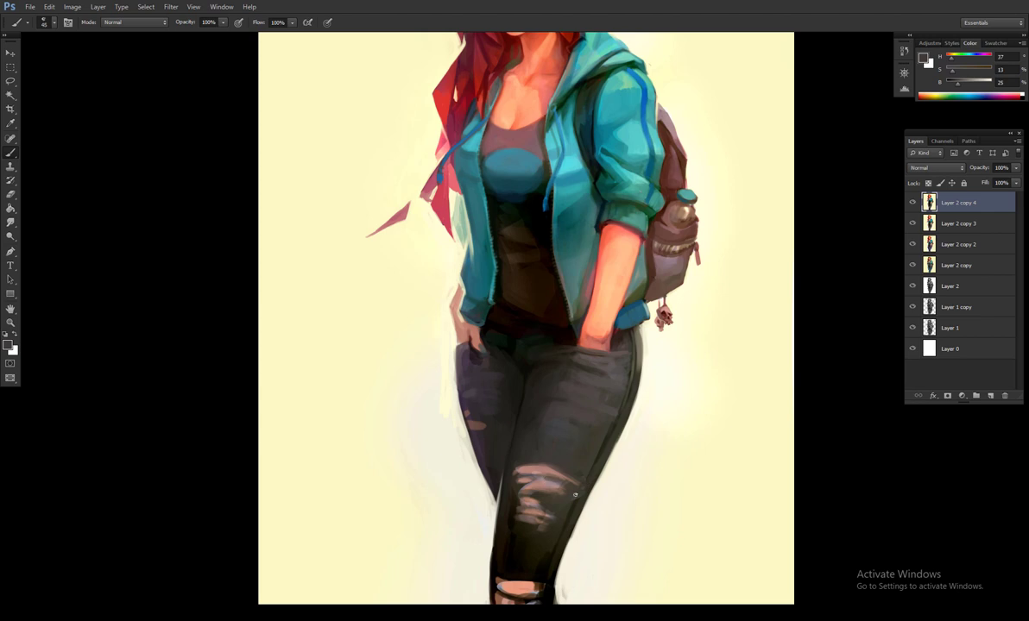
alt+click(456, 543)
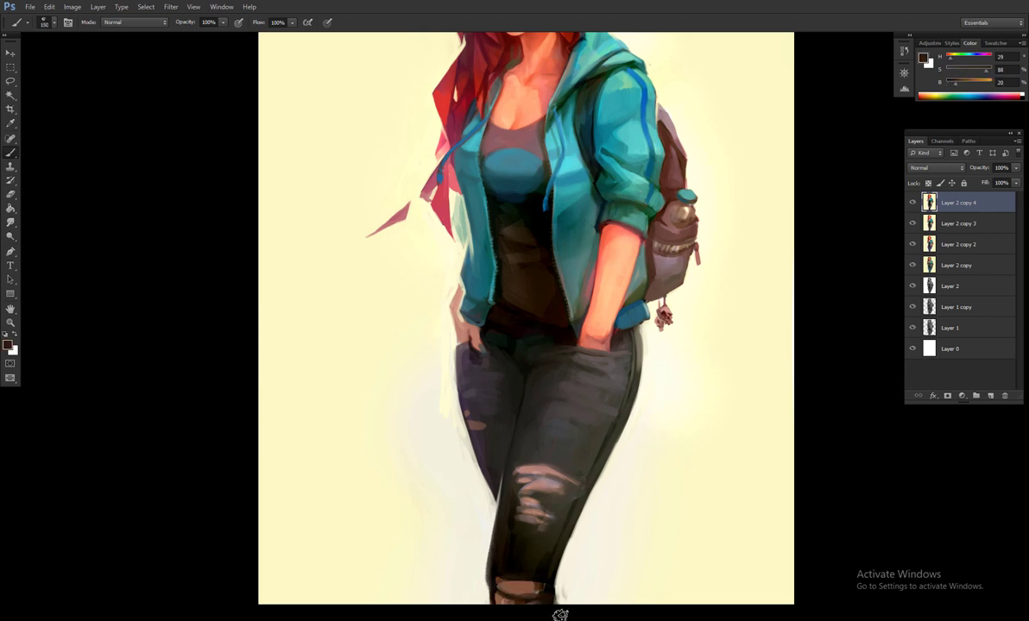
- Shade the front panel of the jacket beside the tank top with sampled dark teal
scroll(442, 458, up, 3)
scroll(442, 459, up, 3)
scroll(442, 459, right, 1)
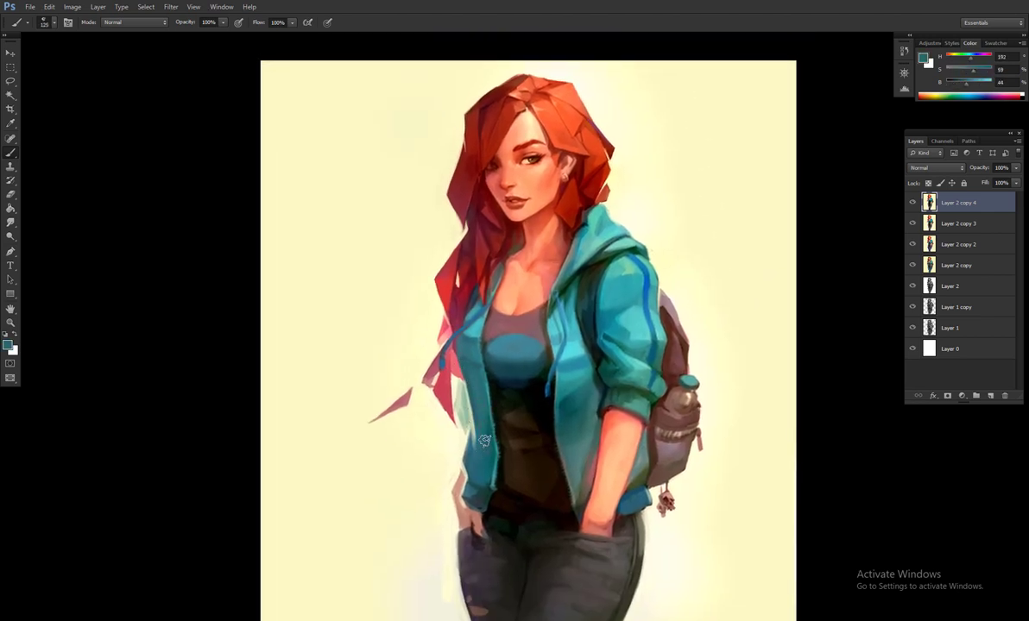
alt+click(479, 393)
scroll(442, 360, up, 2)
scroll(442, 360, right, 1)
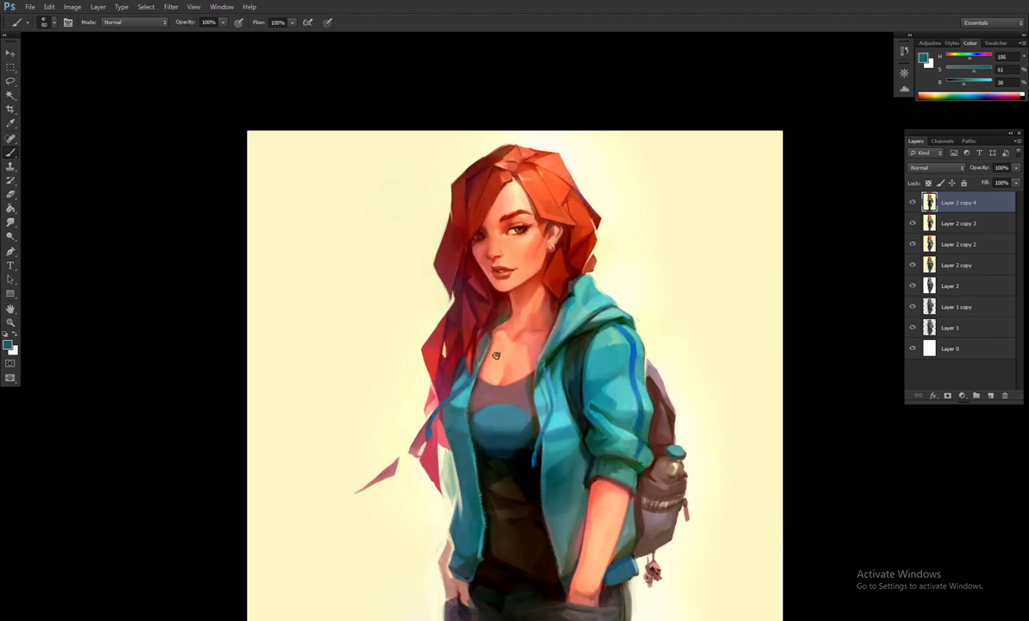
- Refine the hair beside the face and neck with sampled deep red tones
alt+click(571, 266)
scroll(518, 272, up, 1)
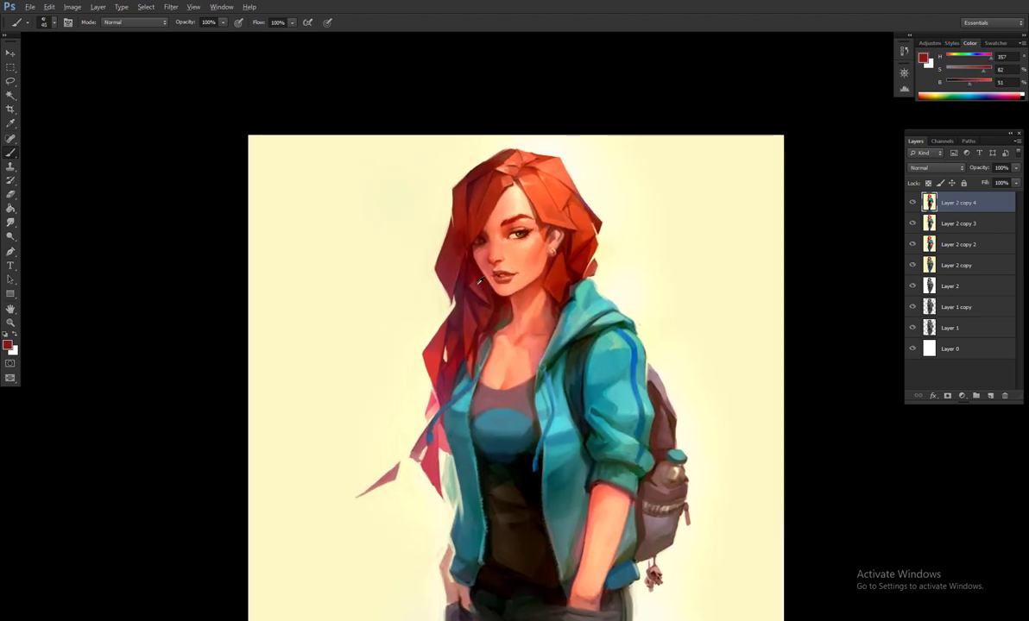
alt+click(472, 277)
alt+click(492, 302)
- Touch up the shadows under the hood, along the backpack strap and on the sleeve with sampled dark tones
alt+click(582, 313)
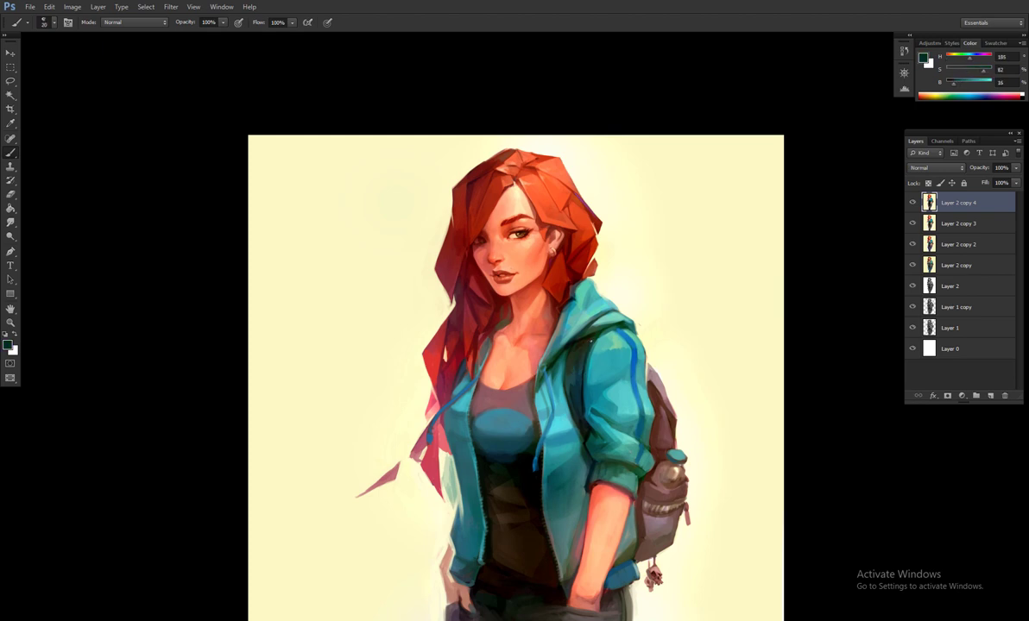
alt+click(570, 370)
alt+click(587, 434)
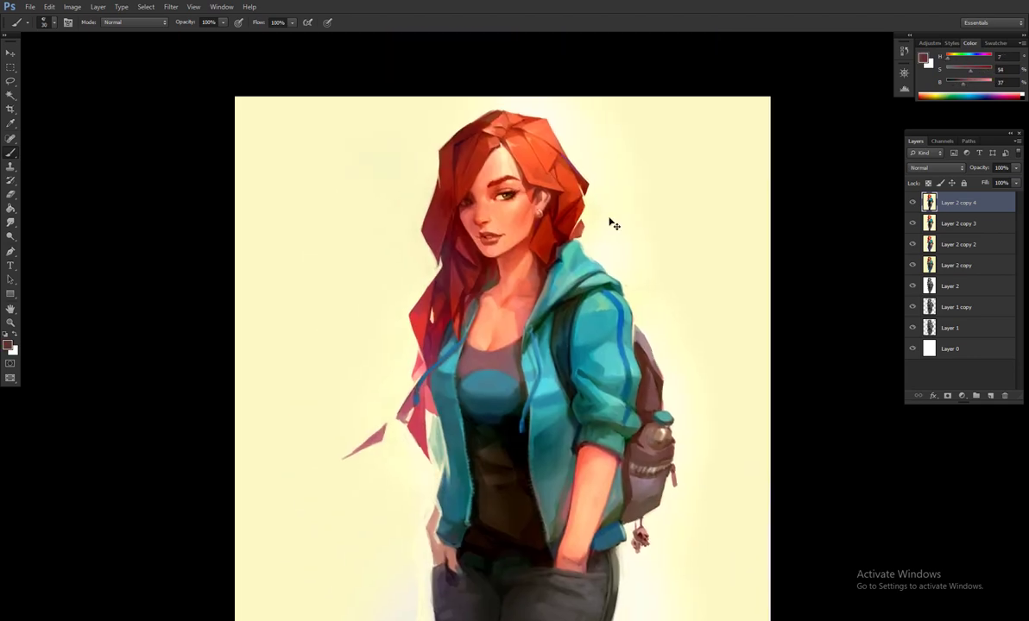
- Touch up the skin and shadows around the eye and brow with sampled peach and red tones
key(ctrl+plus)
alt+click(493, 232)
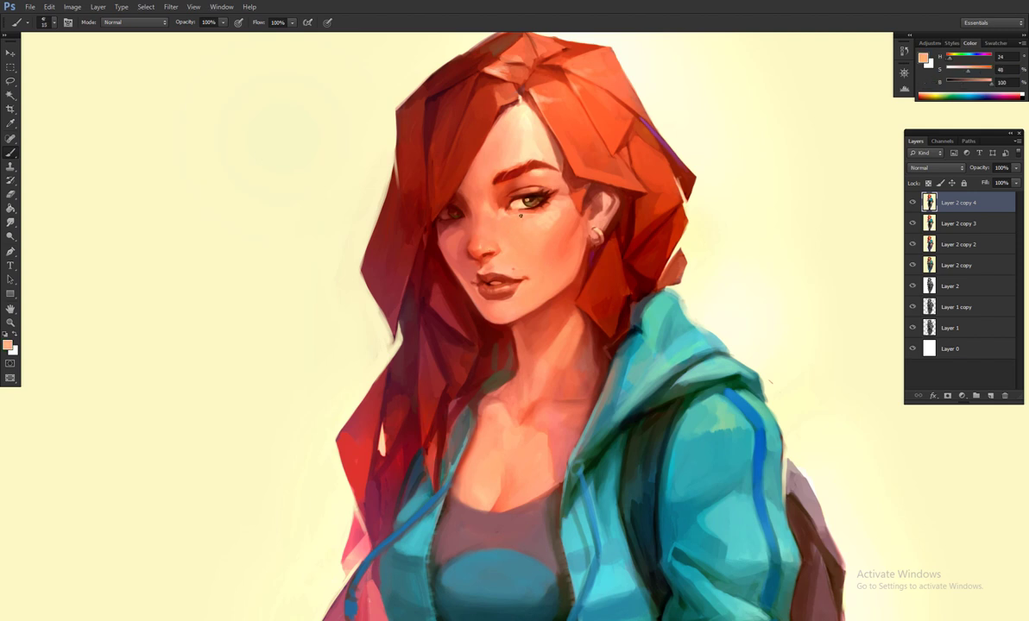
alt+click(509, 194)
alt+click(478, 187)
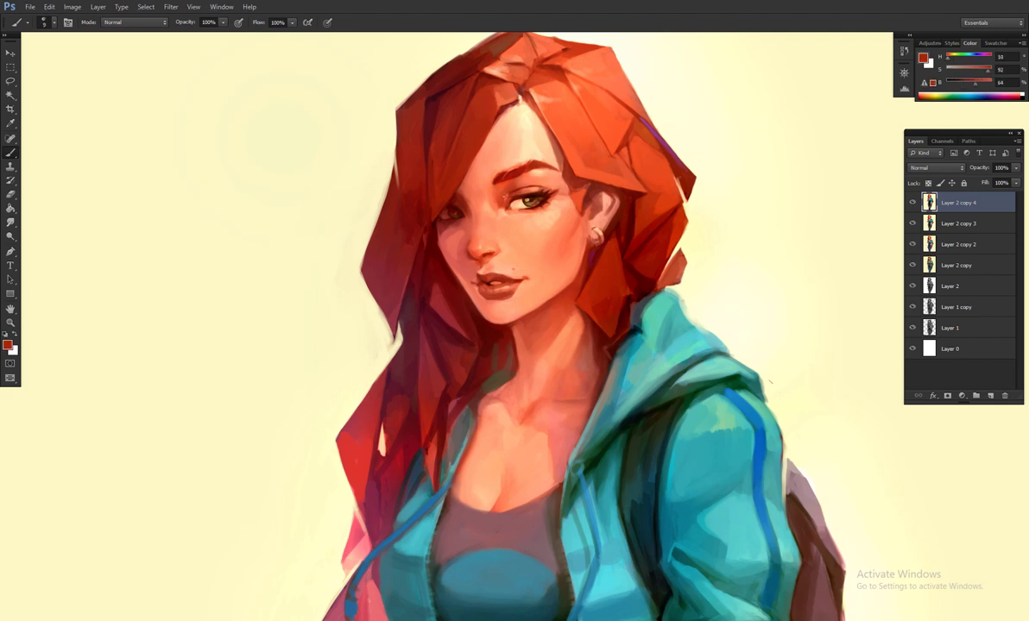
- Refine the hair framing the shaded side of the face with sampled dark red tones
alt+click(490, 167)
alt+click(465, 131)
alt+click(426, 209)
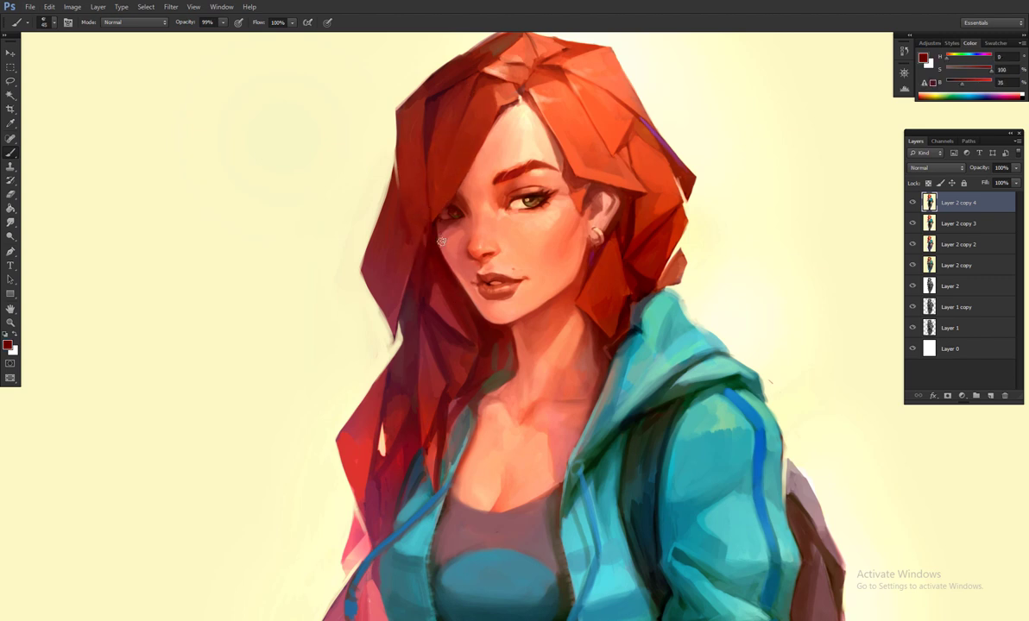
alt+click(396, 209)
alt+click(422, 127)
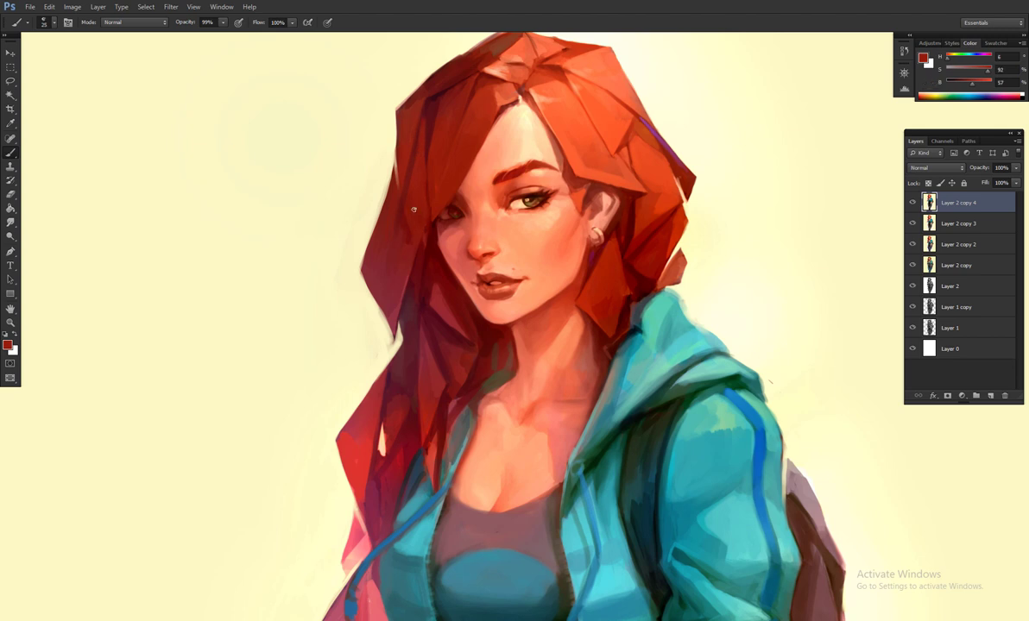
- Clean up the outer contour of the long hair with sampled red tones and pale cream background colour
alt+click(419, 268)
alt+click(398, 168)
alt+click(383, 338)
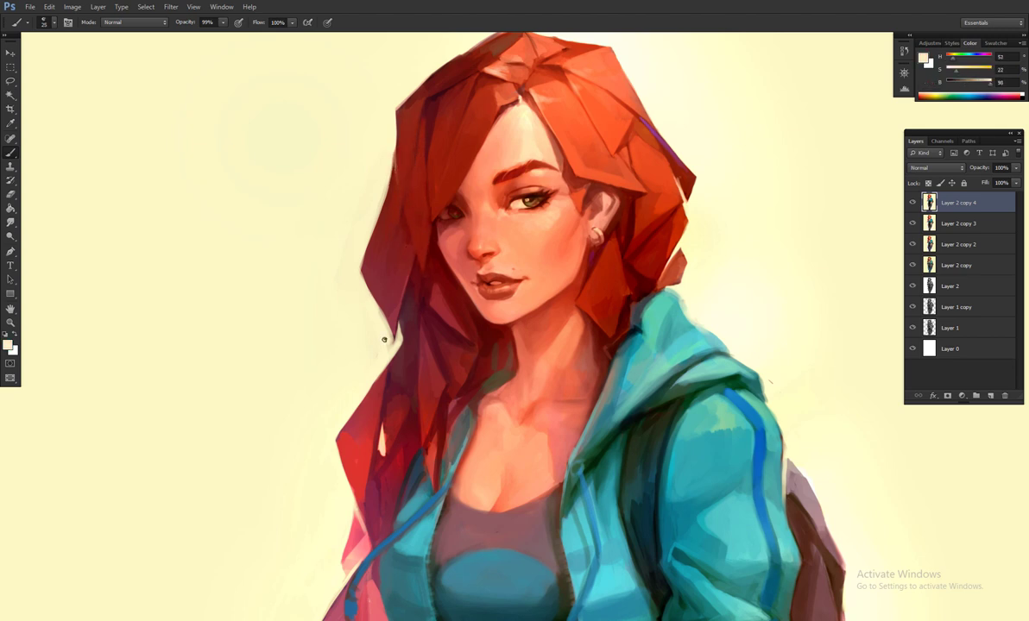
scroll(385, 357, down, 2)
alt+click(370, 298)
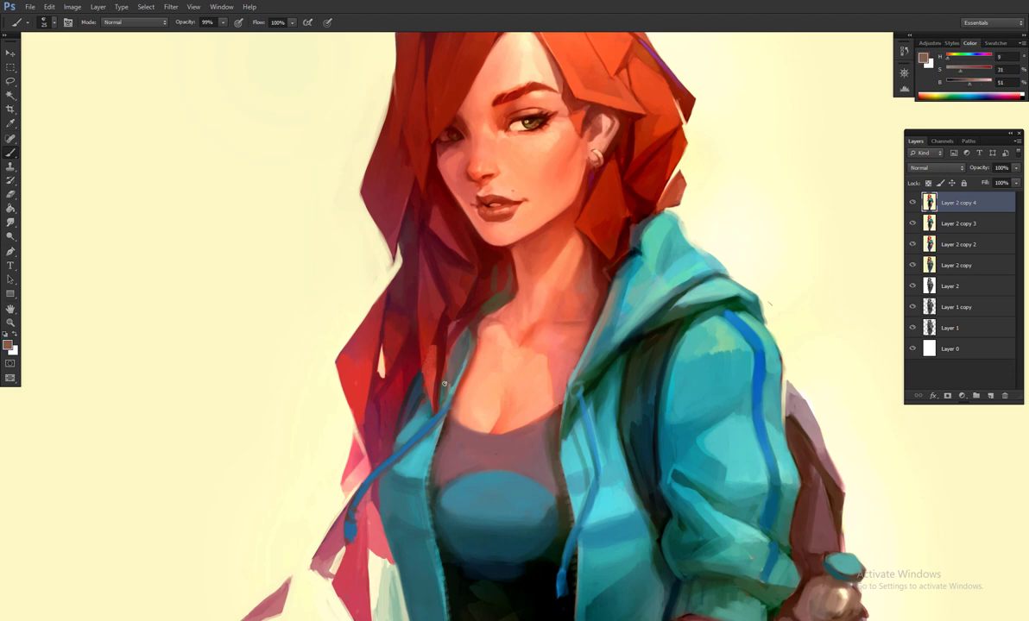
- Touch up the jacket sleeve and its edge beside the backpack with sampled teal tones
scroll(535, 326, down, 2)
scroll(535, 326, down, 2)
scroll(604, 327, up, 2)
alt+click(611, 332)
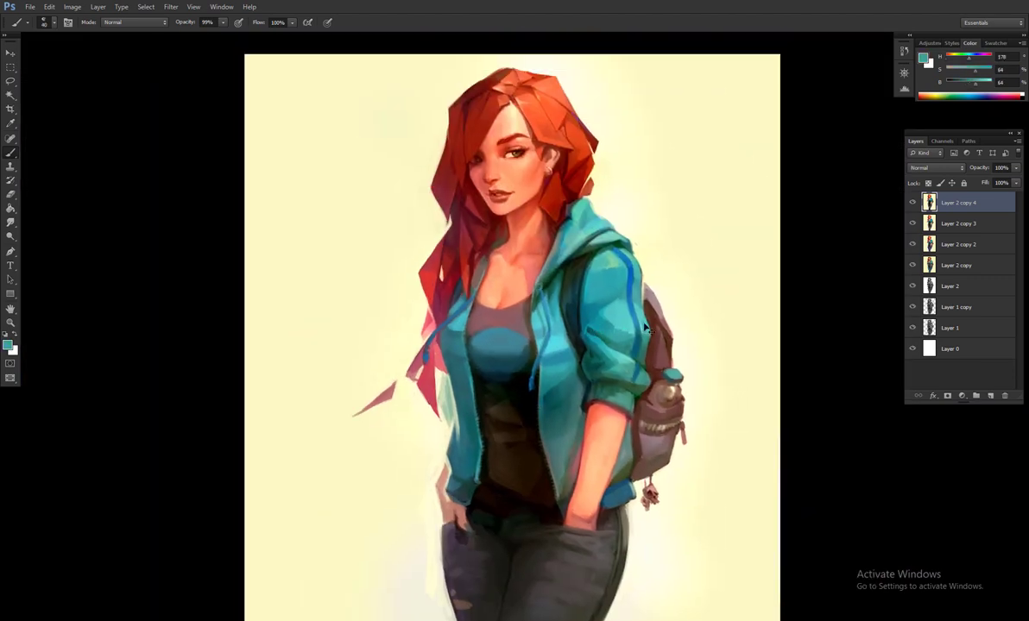
alt+click(637, 337)
- Refine the hair beside the shaded eye with sampled deep red and flip the view of the painting horizontally
alt+click(456, 137)
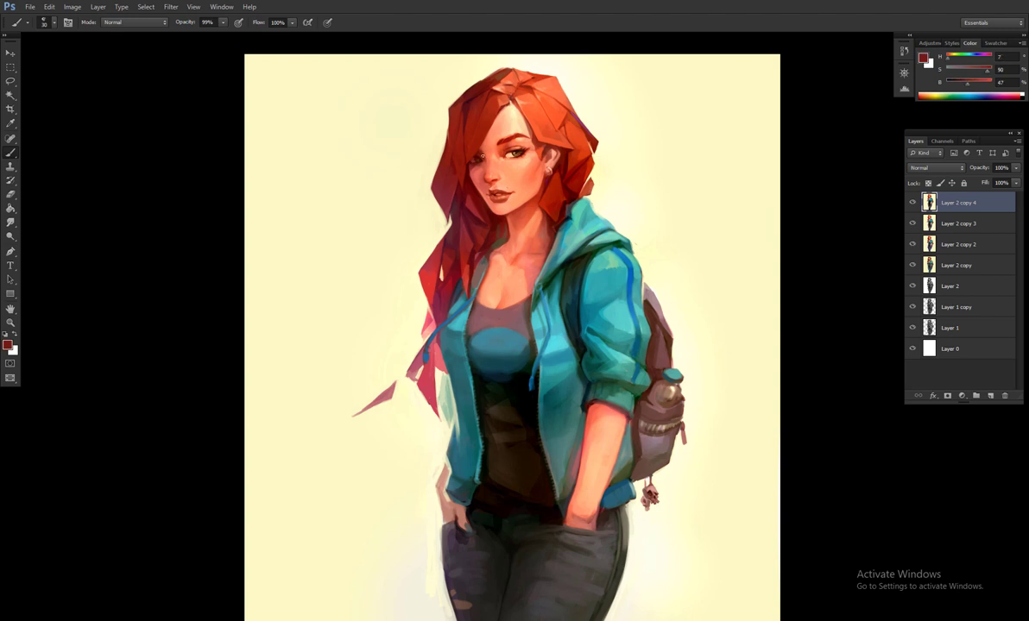
alt+click(480, 149)
alt+click(480, 149)
key(h)
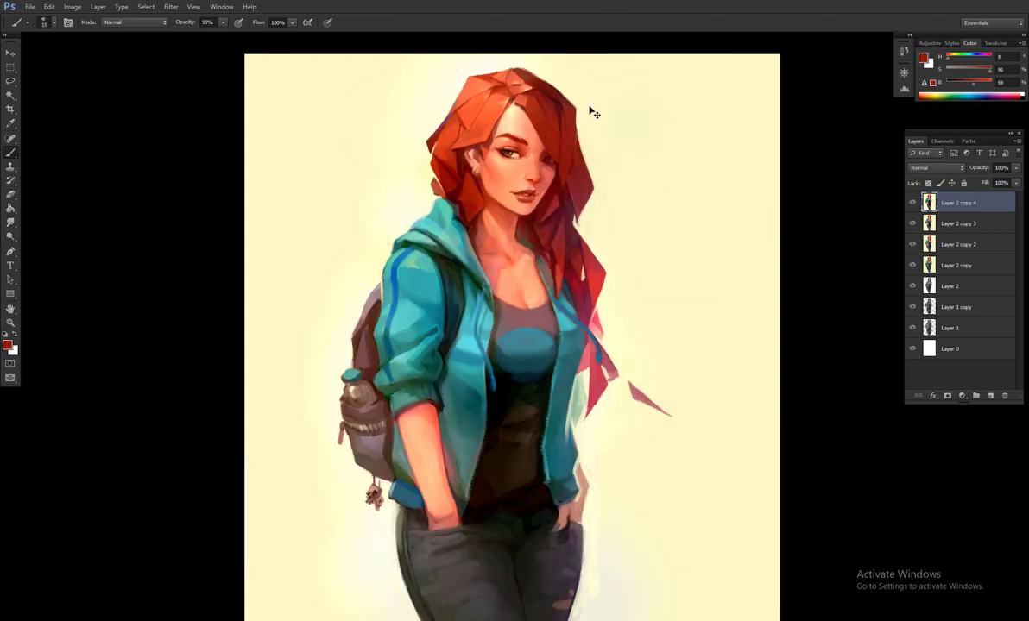
- Refine the sleeve with sampled light teal and clean the background beside the jacket and hip with pale cream
alt+click(448, 280)
alt+click(356, 342)
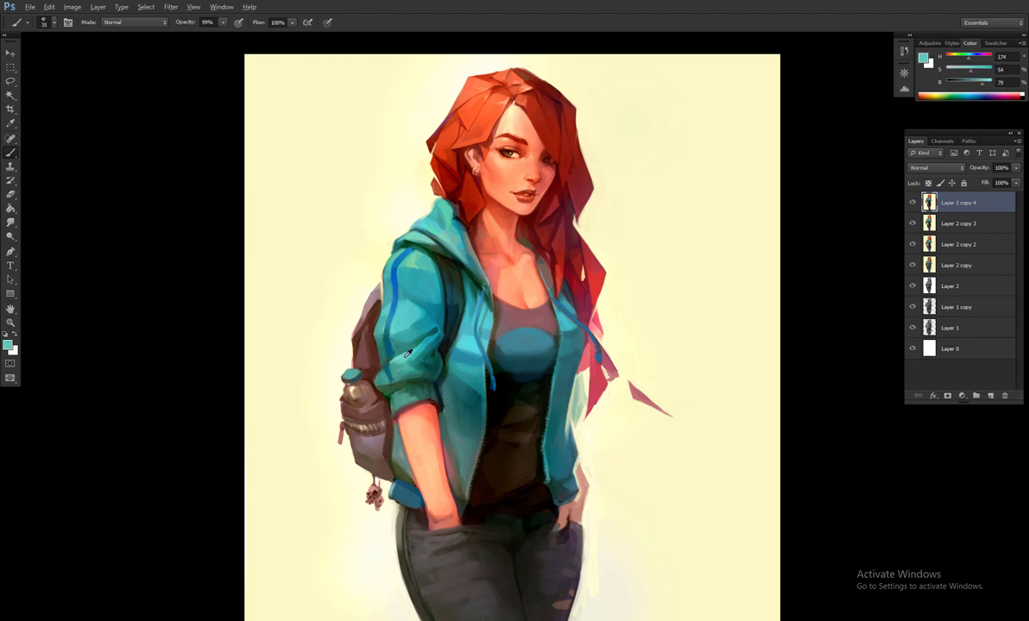
scroll(588, 390, down, 3)
alt+click(608, 320)
scroll(610, 367, down, 5)
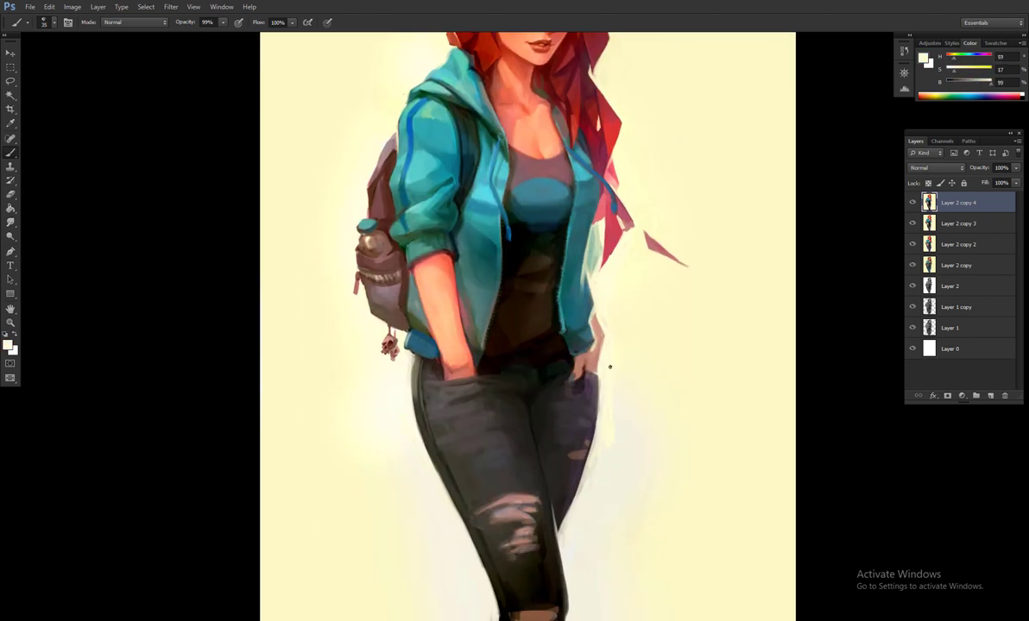
- Add a small light rivet to the jeans pocket with a smaller brush and darken the sleeve folds with dark green
alt+click(423, 388)
key(bracketleft)
key(bracketleft)
key(bracketleft)
alt+click(483, 372)
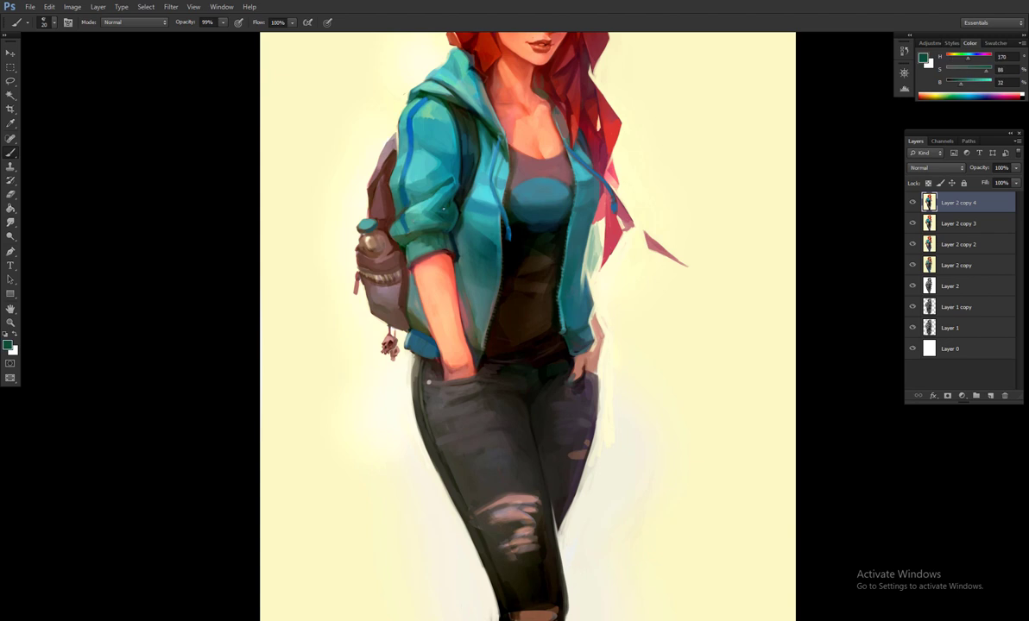
key(d)
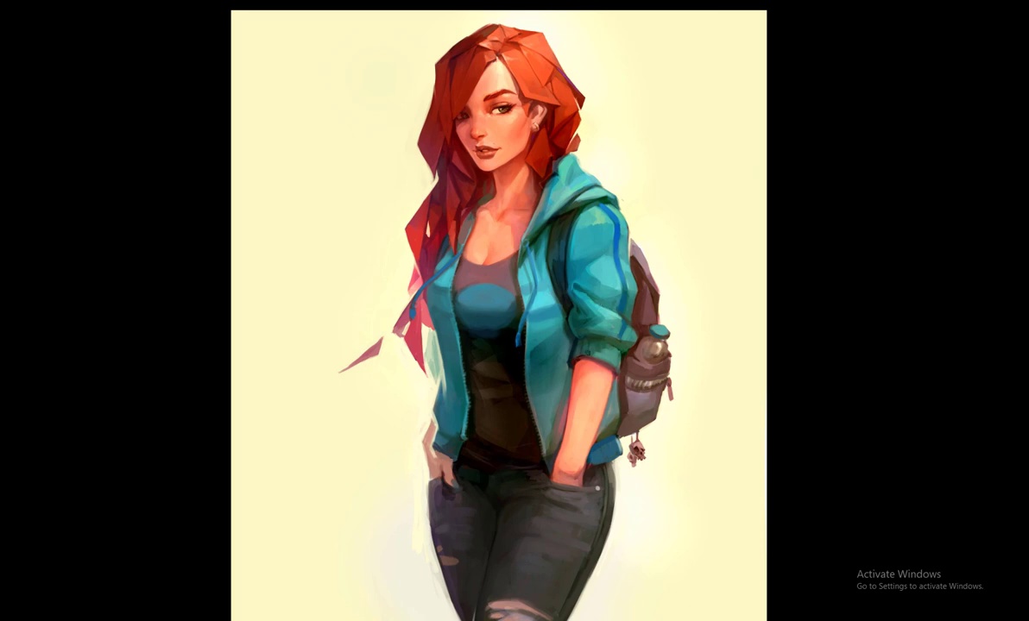
- Return from the full-screen view and choose the 900 px soft brush with its blending mode set to Soft Light
scroll(409, 349, down, 5)
drag(423, 344, 443, 537)
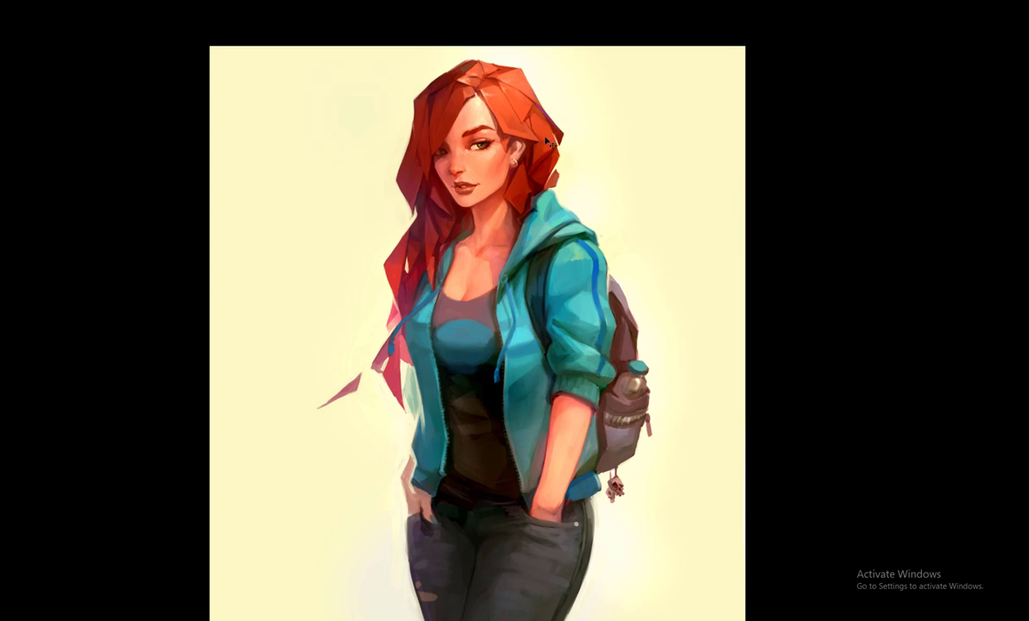
key(f)
right_click(418, 221)
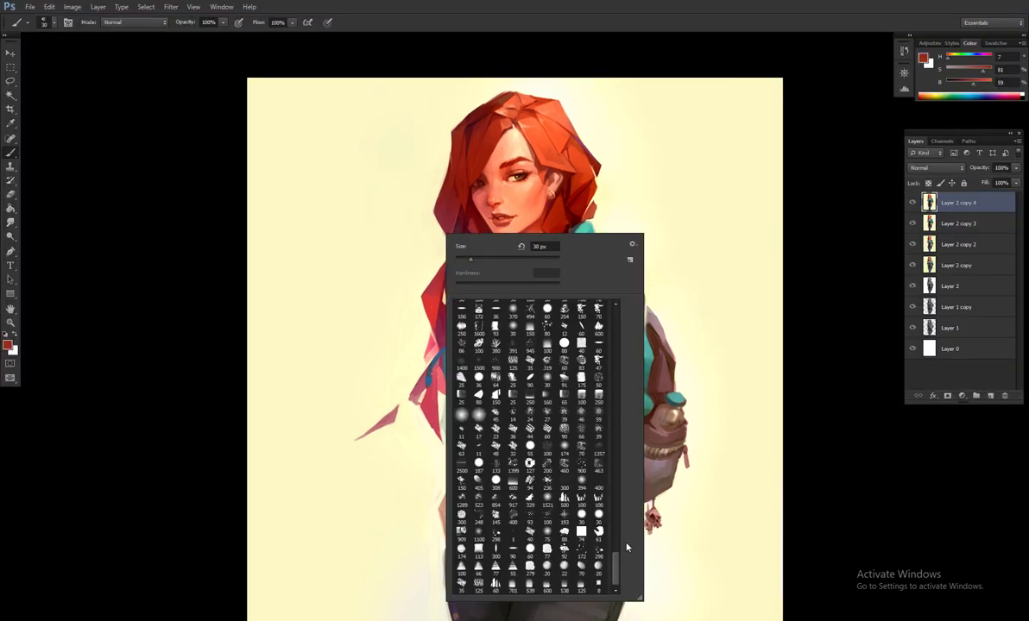
drag(339, 298, 315, 356)
click(112, 187)
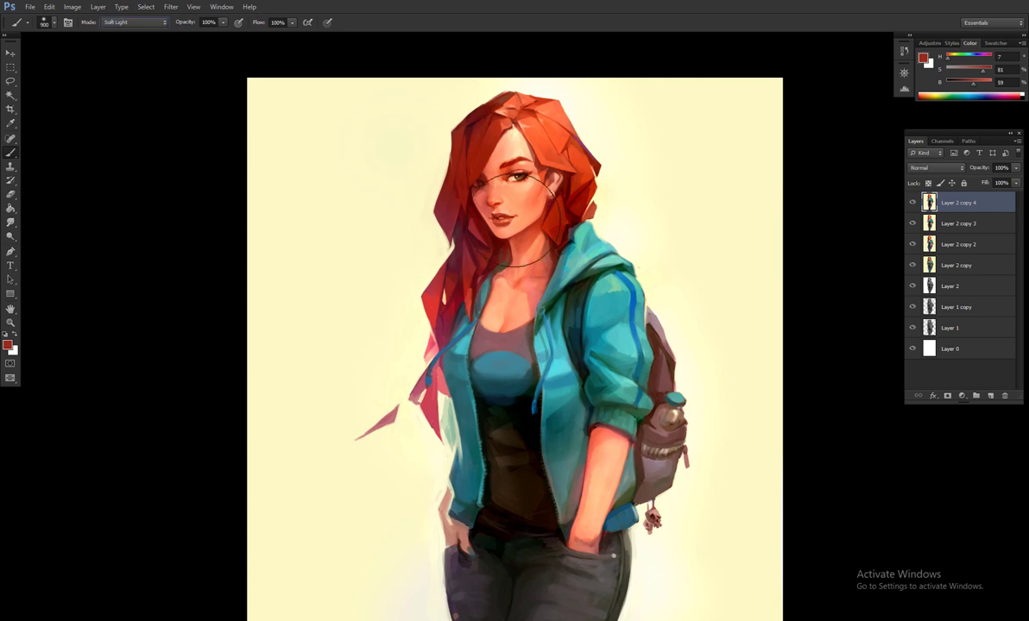
- Glaze the face with sampled coral and the jacket and backpack with sampled light teal, enlarging the soft-light brush
alt+click(494, 220)
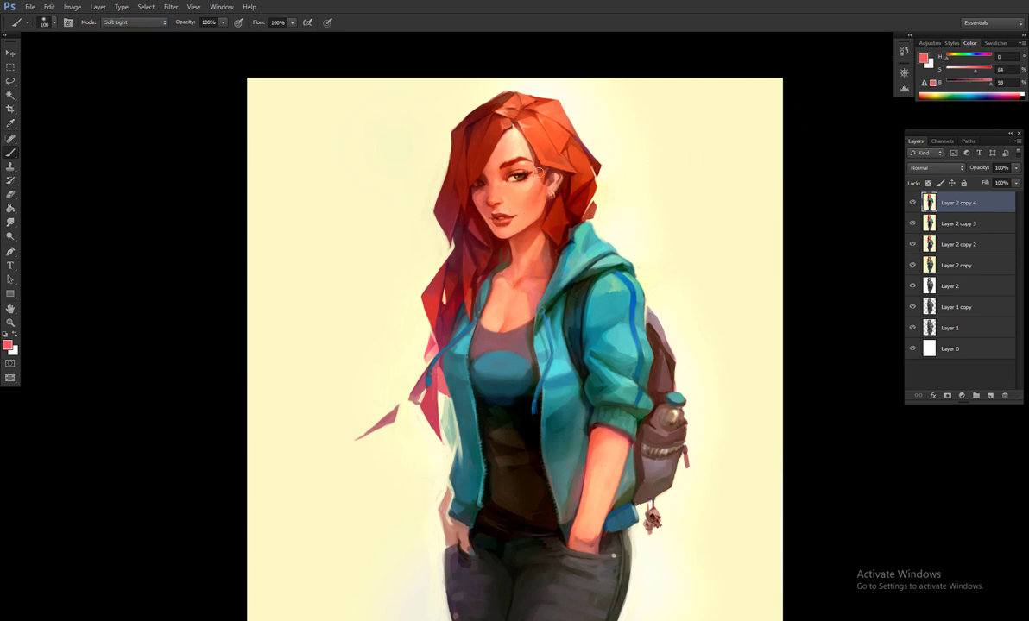
key(bracketright)
alt+click(466, 267)
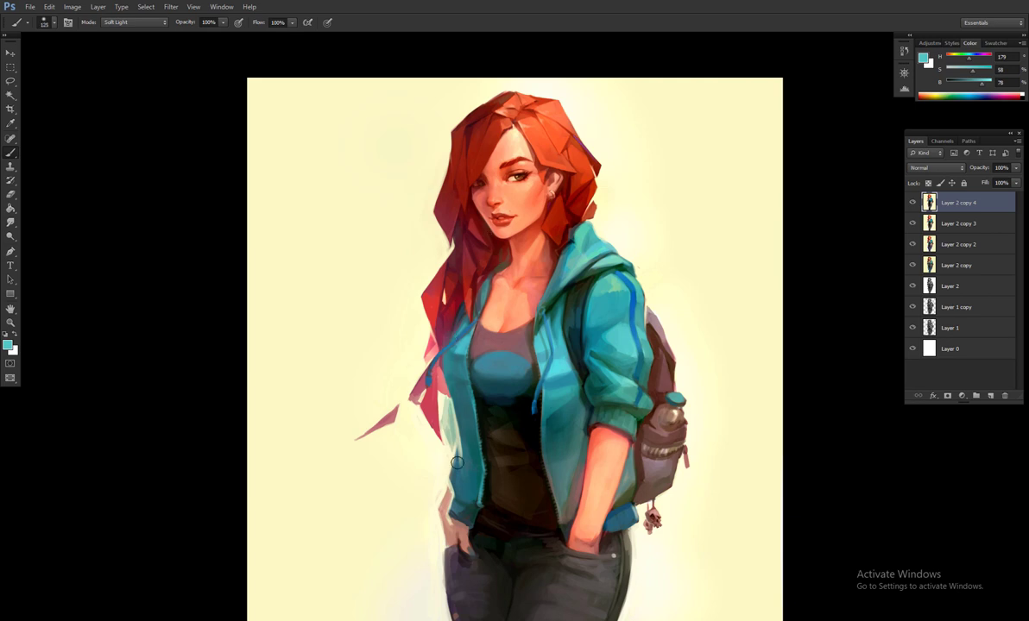
key(bracketright)
key(bracketright)
key(bracketright)
key(bracketright)
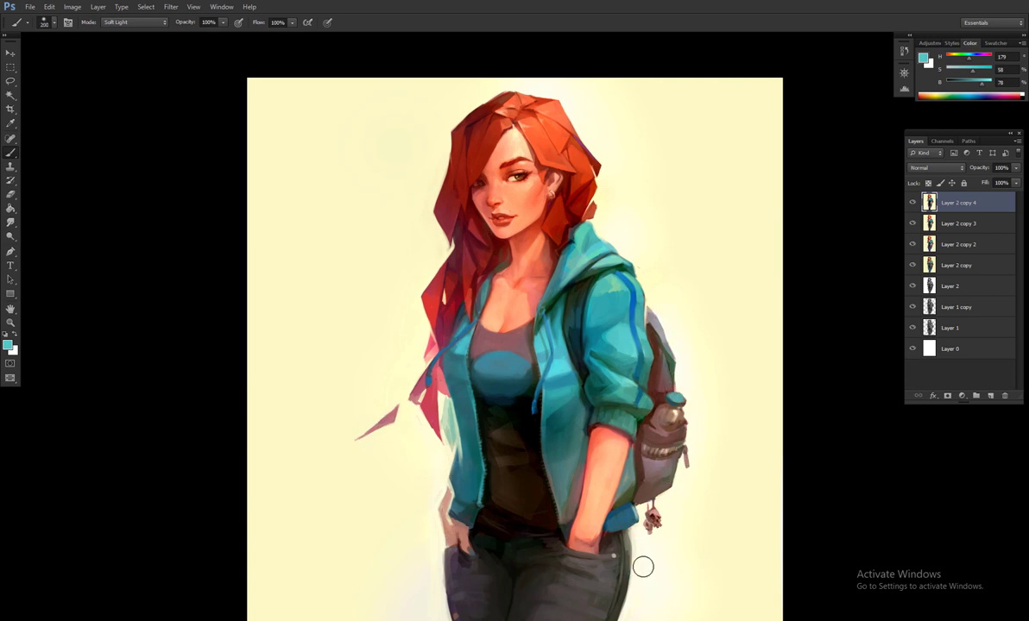
key(bracketright)
key(bracketright)
key(bracketright)
key(bracketright)
- Adjust the soft-light brush size and deepen the jacket shadows with sampled grey and very dark teal
alt+click(535, 264)
alt+click(556, 156)
key(bracketleft)
key(bracketleft)
key(bracketleft)
key(bracketleft)
key(bracketleft)
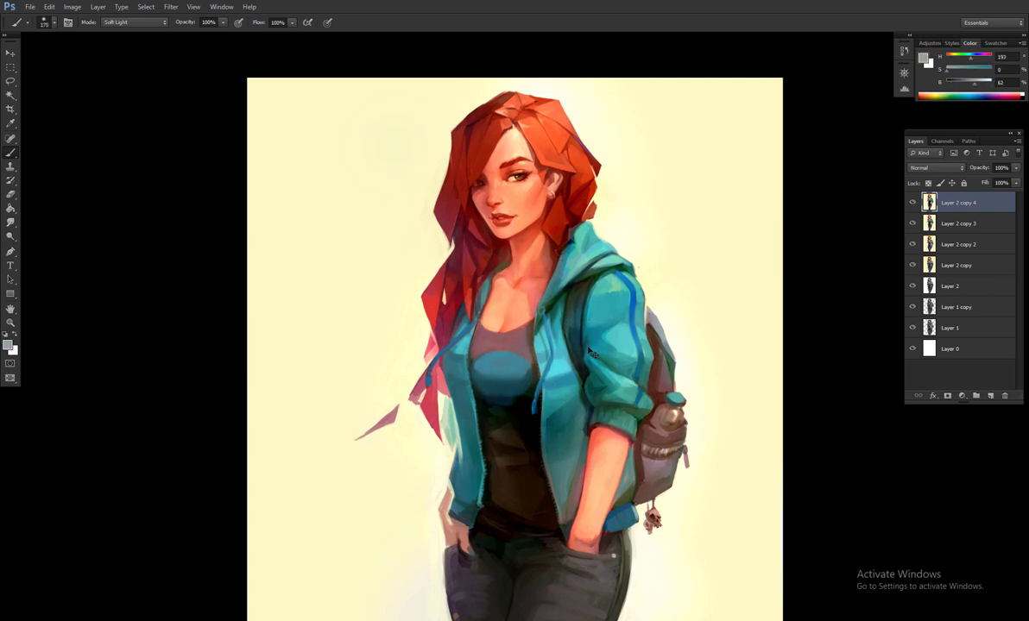
alt+click(591, 352)
key(bracketleft)
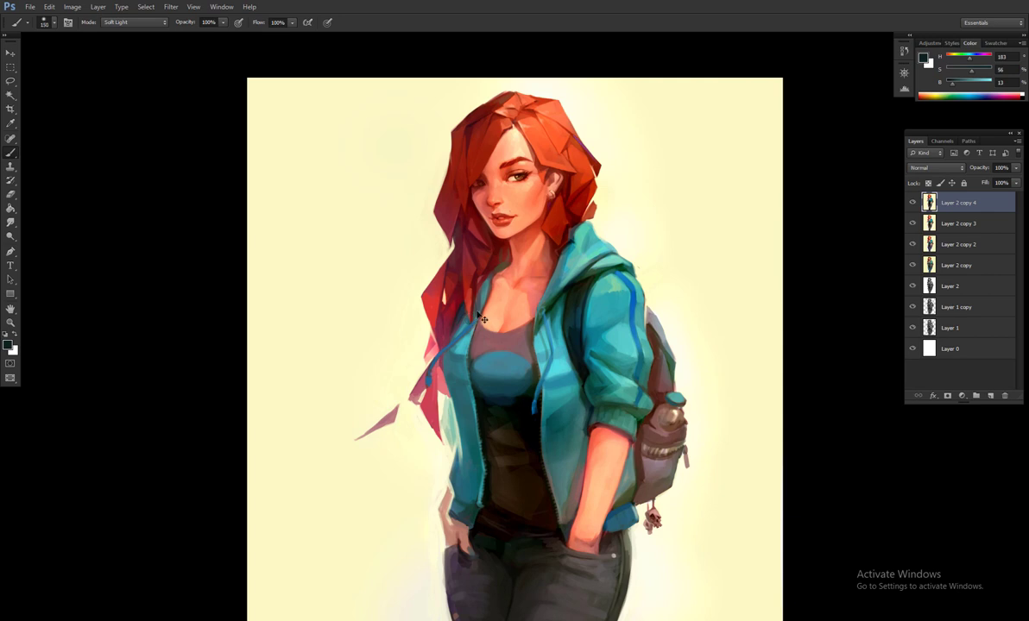
key(bracketright)
- Switch to the 19 px hard round brush in Normal mode and touch up the hair edges with sampled cream and coral red
right_click(703, 147)
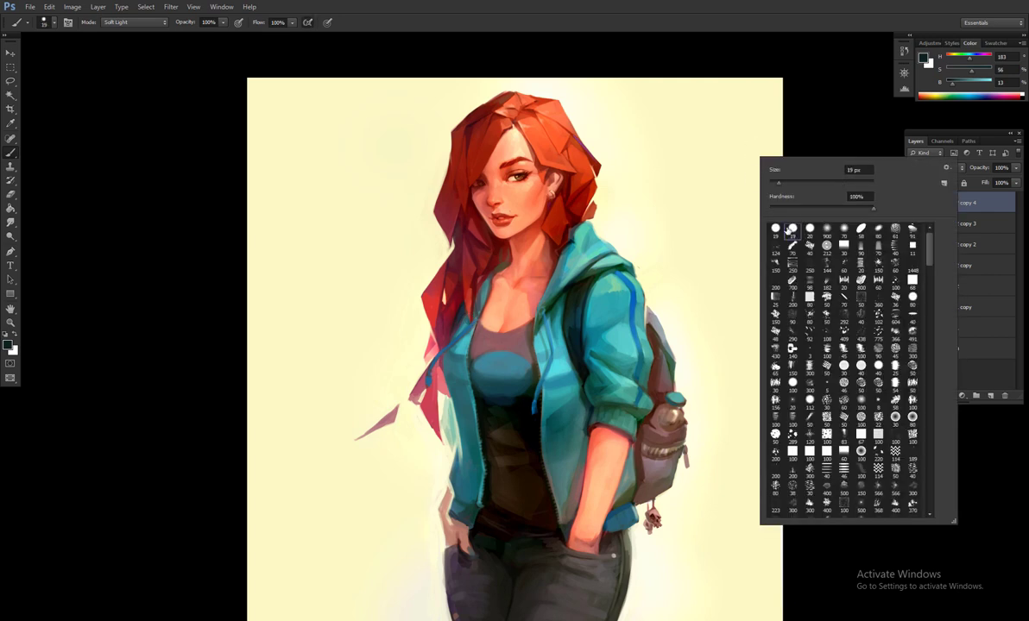
click(733, 215)
alt+click(514, 87)
key(ctrl+minus)
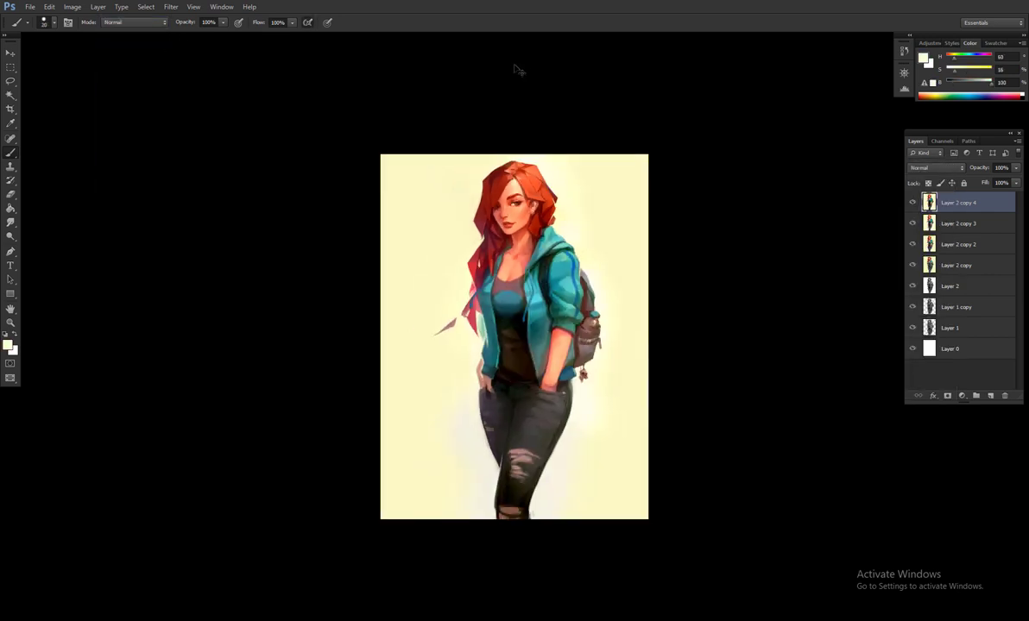
key(ctrl+plus)
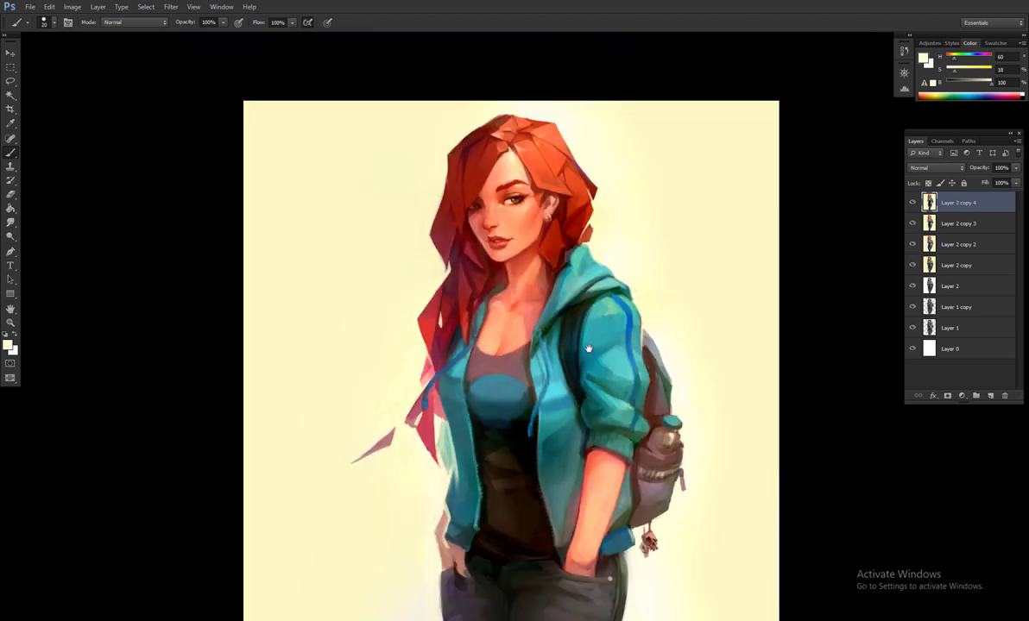
alt+click(482, 258)
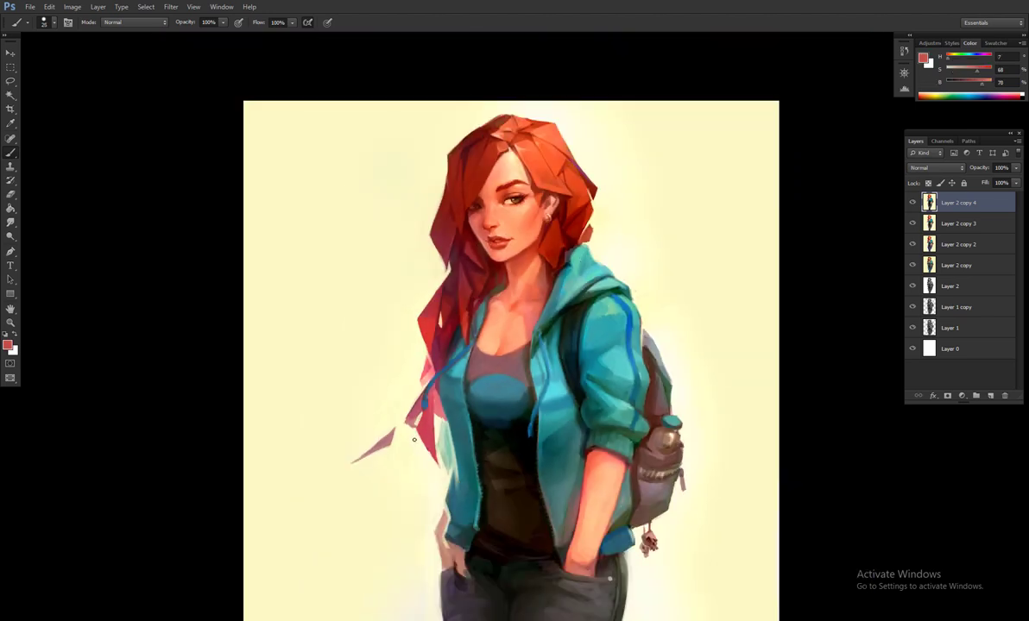